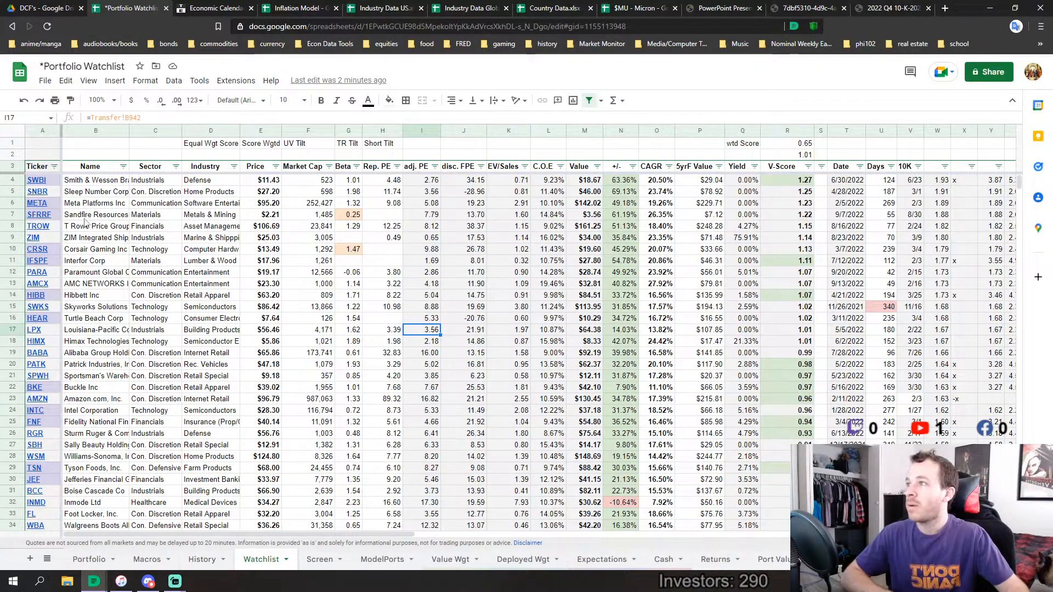
Review the Watchlist sheet, highlighting the SWBI and CRSR rows and reading down through the summary statistics to the economic release dates
{"action": "left_click", "coordinate": [13, 181]}
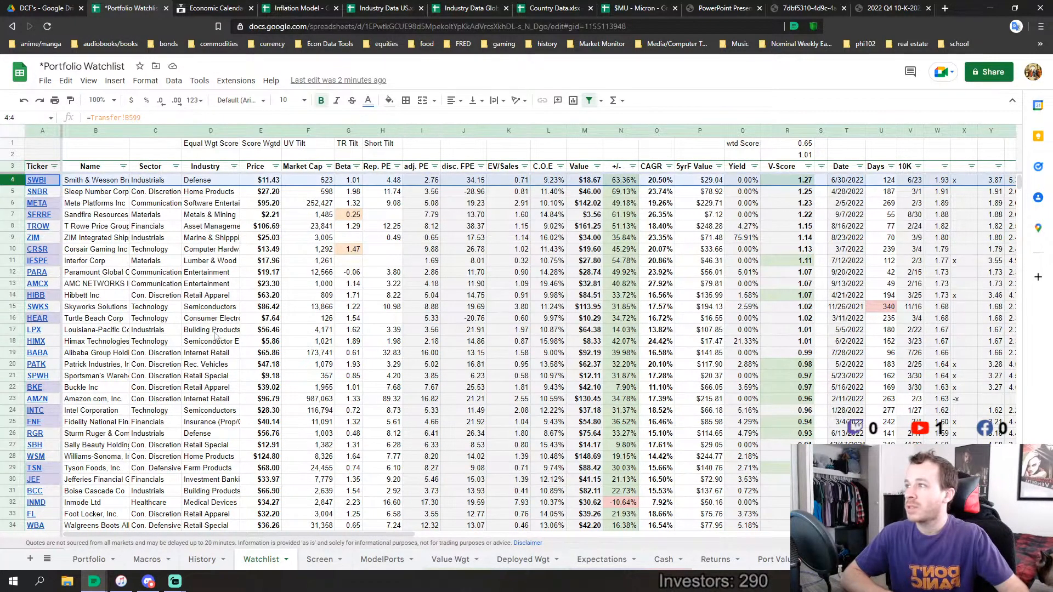
{"action": "left_click", "coordinate": [13, 248]}
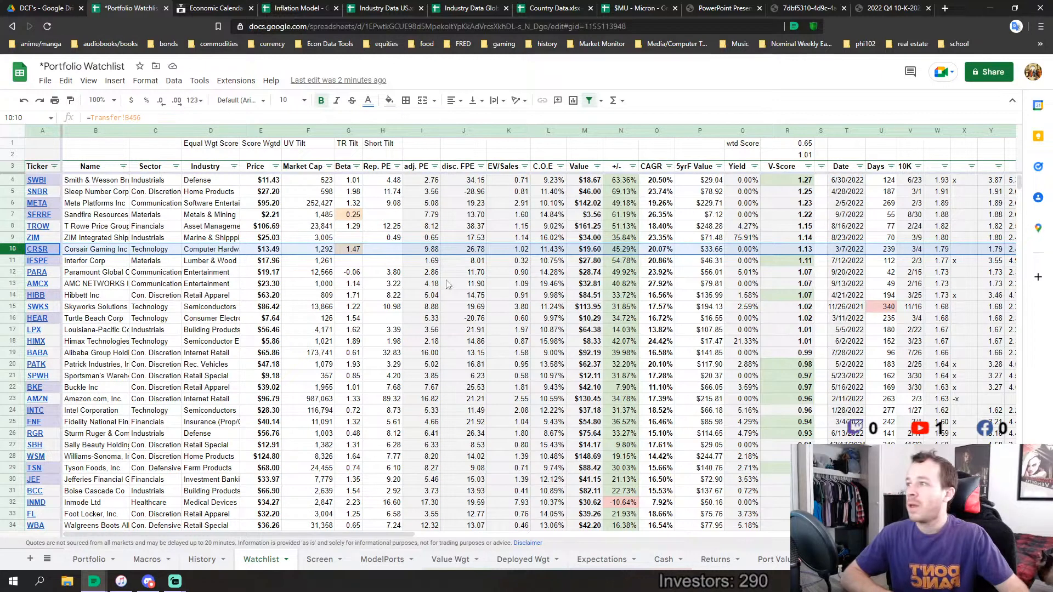
{"action": "scroll", "coordinate": [231, 323], "scroll_direction": "down", "scroll_amount": 3}
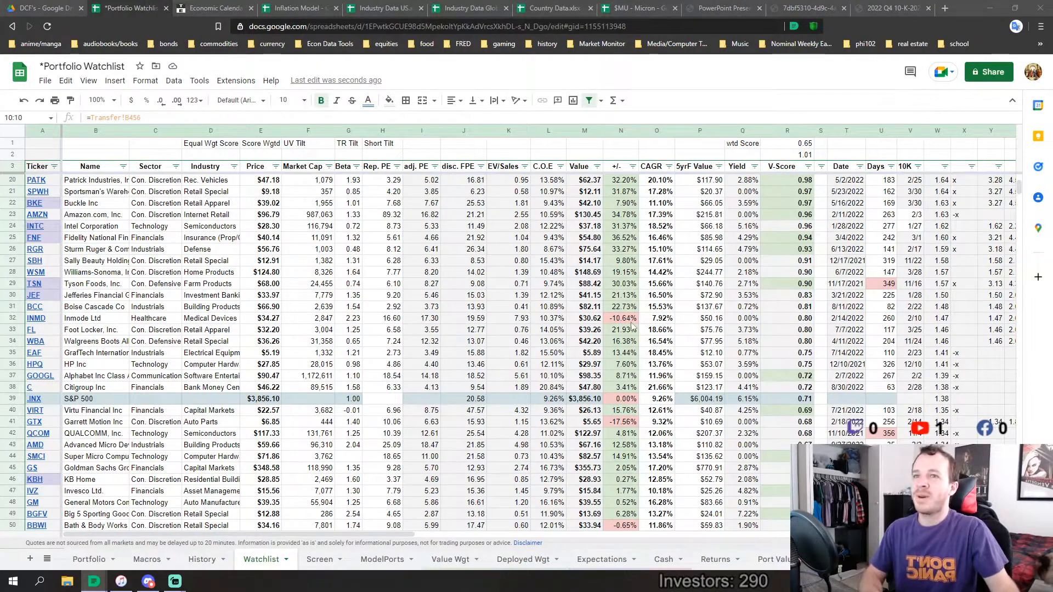
{"action": "scroll", "coordinate": [571, 369], "scroll_direction": "down", "scroll_amount": 7}
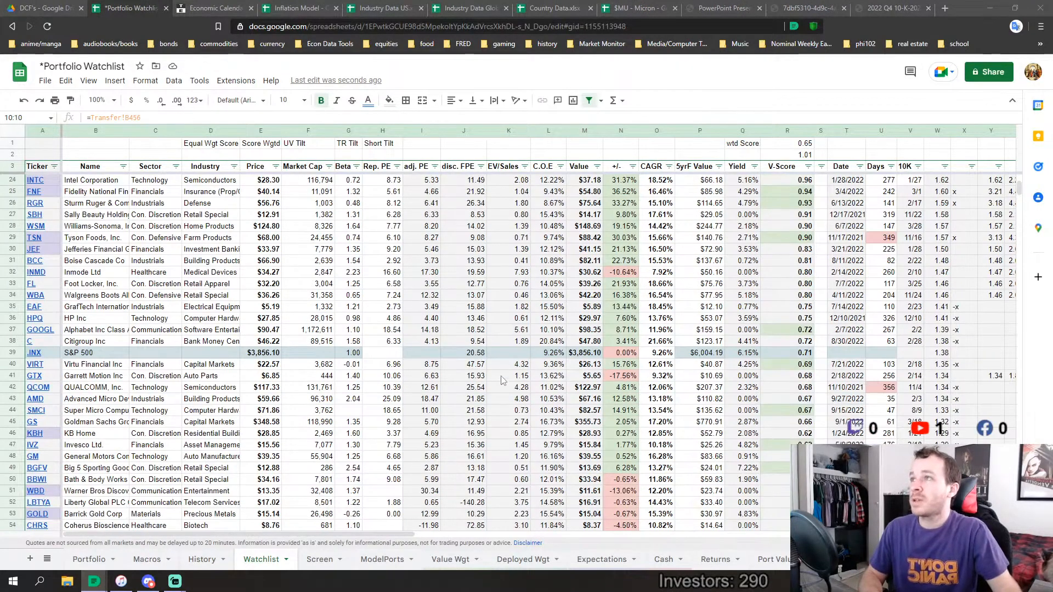
{"action": "scroll", "coordinate": [474, 376], "scroll_direction": "down", "scroll_amount": 3}
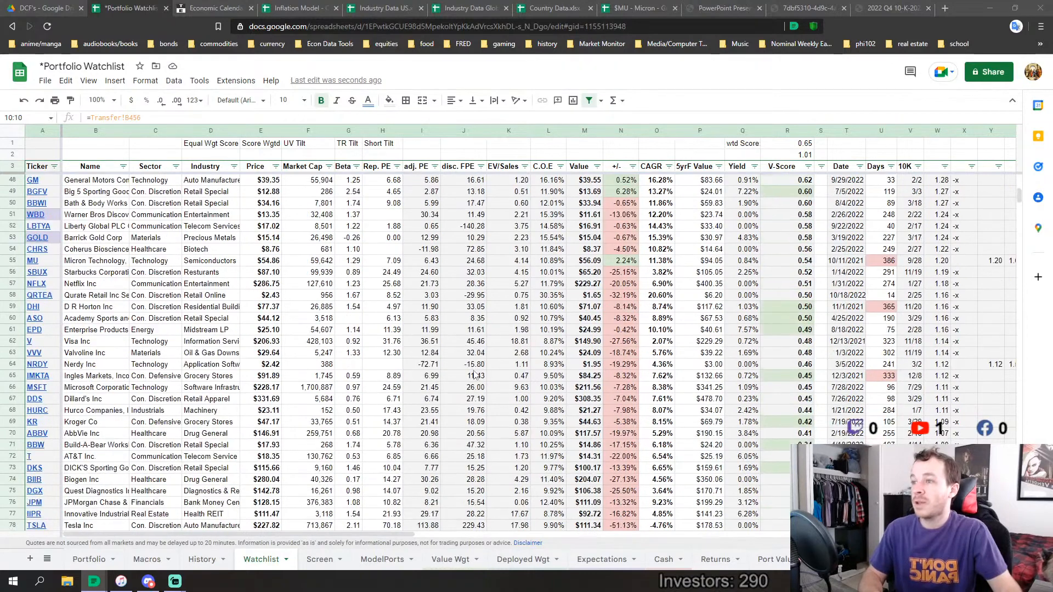
{"action": "scroll", "coordinate": [475, 375], "scroll_direction": "down", "scroll_amount": 4}
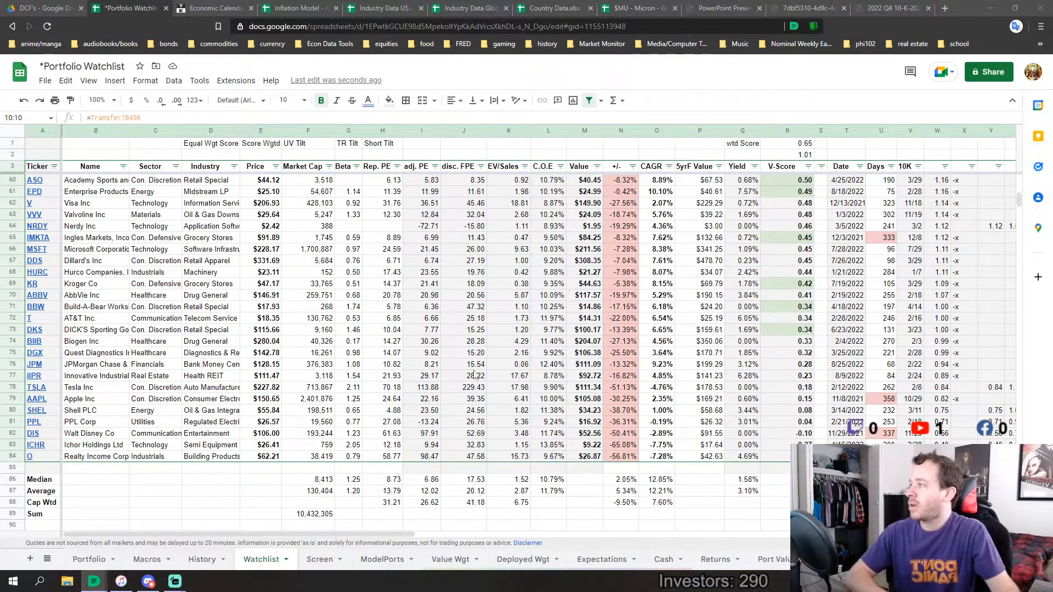
{"action": "scroll", "coordinate": [475, 374], "scroll_direction": "up", "scroll_amount": 1}
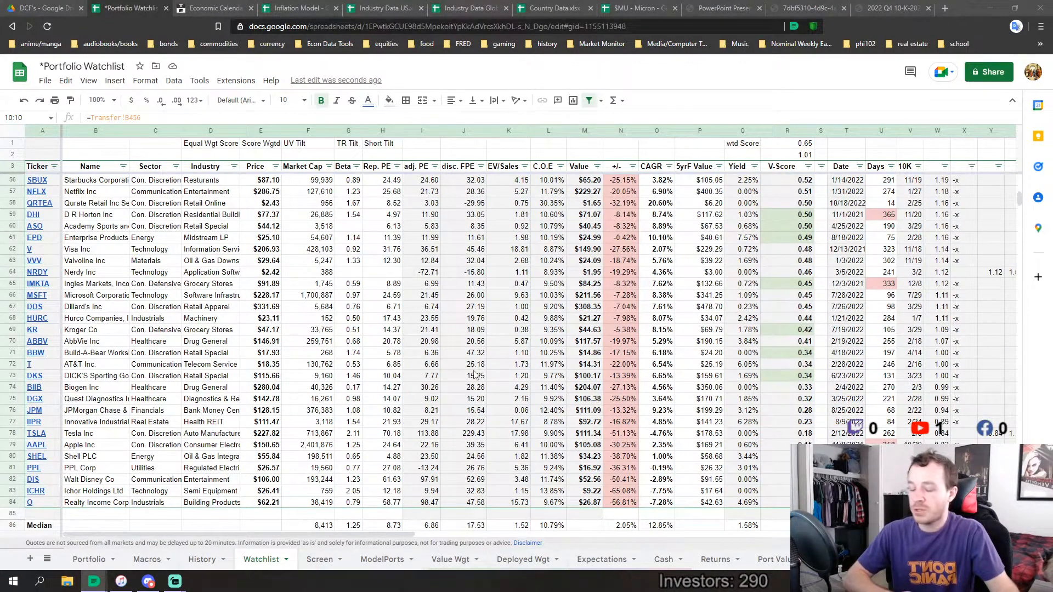
{"action": "scroll", "coordinate": [475, 375], "scroll_direction": "down", "scroll_amount": 3}
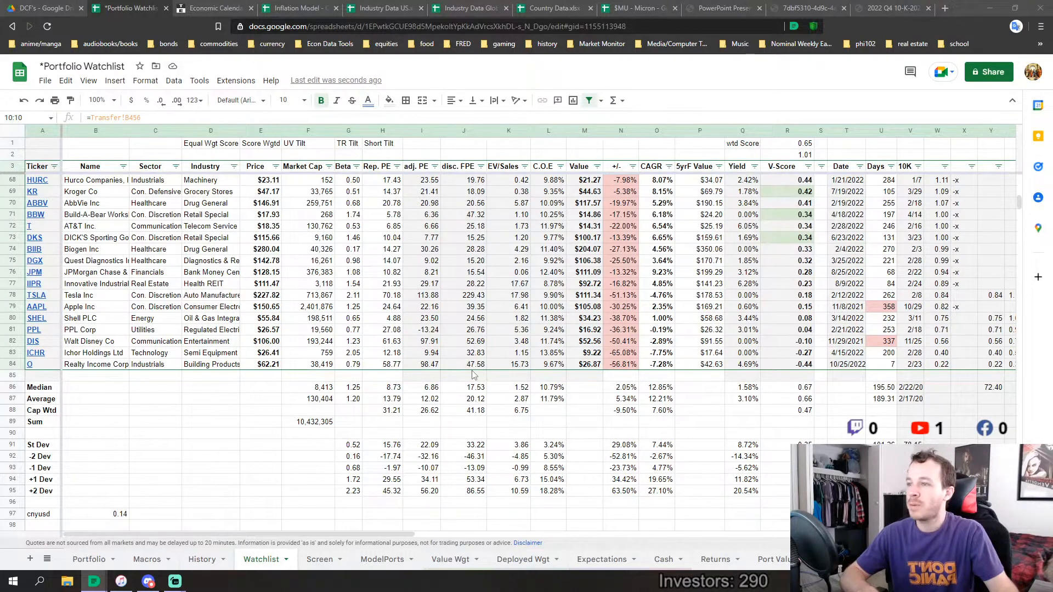
{"action": "scroll", "coordinate": [475, 375], "scroll_direction": "down", "scroll_amount": 10}
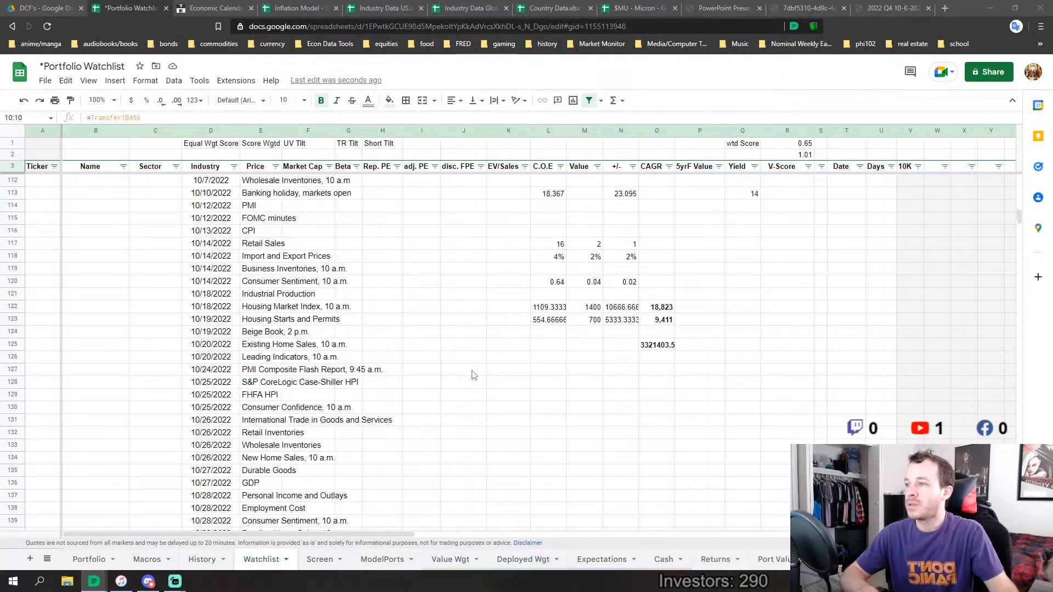
{"action": "scroll", "coordinate": [474, 375], "scroll_direction": "down", "scroll_amount": 1}
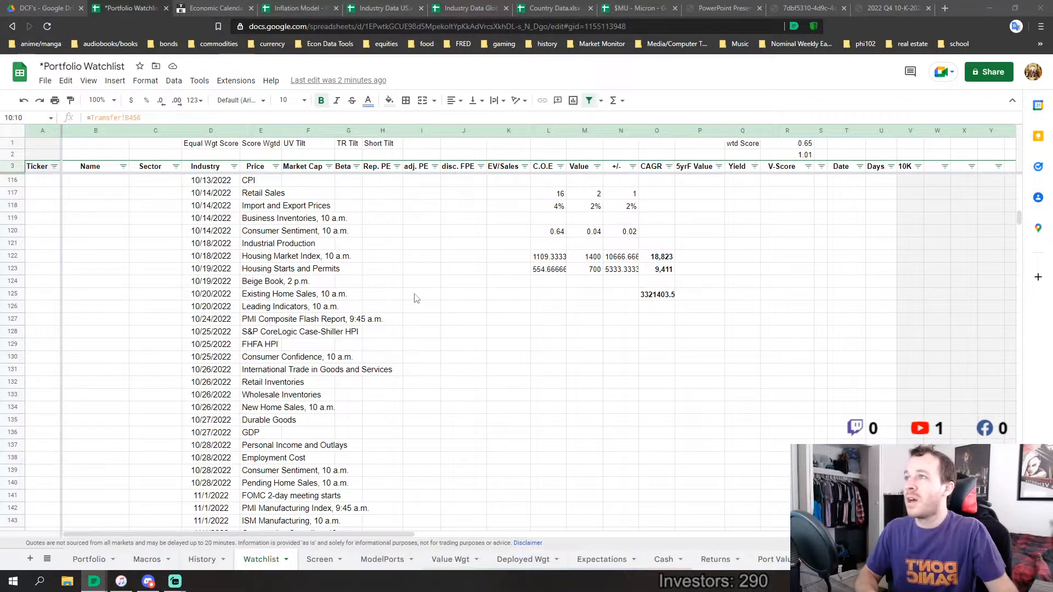
Switch to the Trading Economics calendar and examine the November 1, 2022 releases and the upcoming events
{"action": "left_click", "coordinate": [214, 8]}
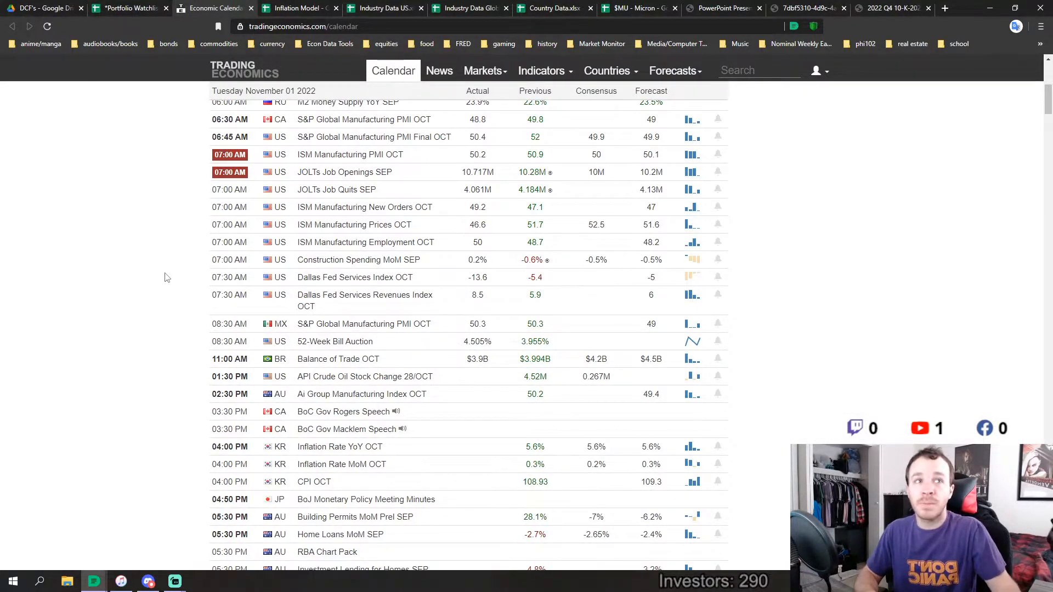
{"action": "scroll", "coordinate": [168, 277], "scroll_direction": "up", "scroll_amount": 2}
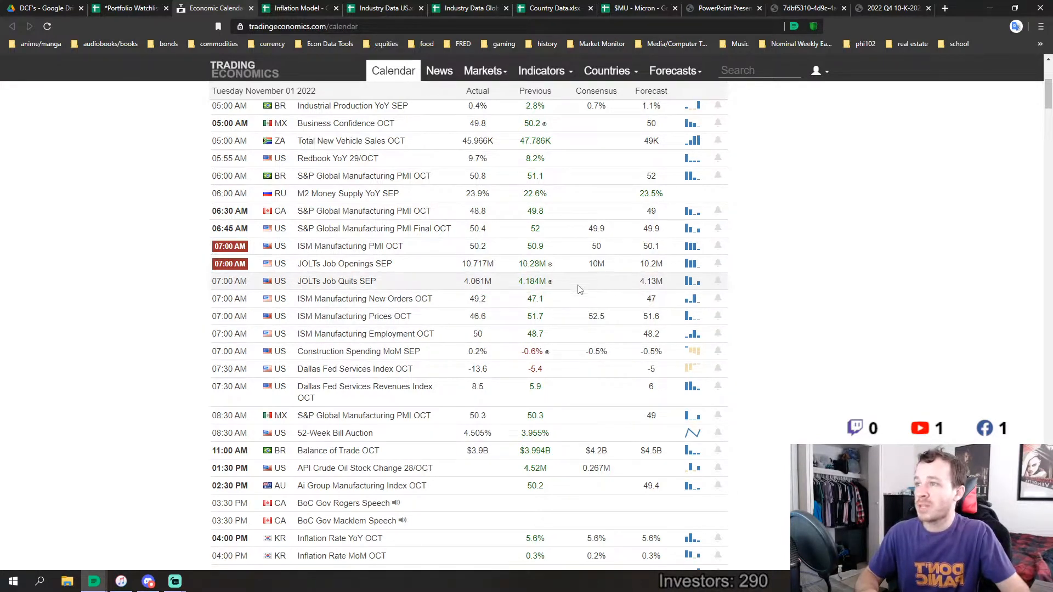
{"action": "scroll", "coordinate": [473, 336], "scroll_direction": "down", "scroll_amount": 5}
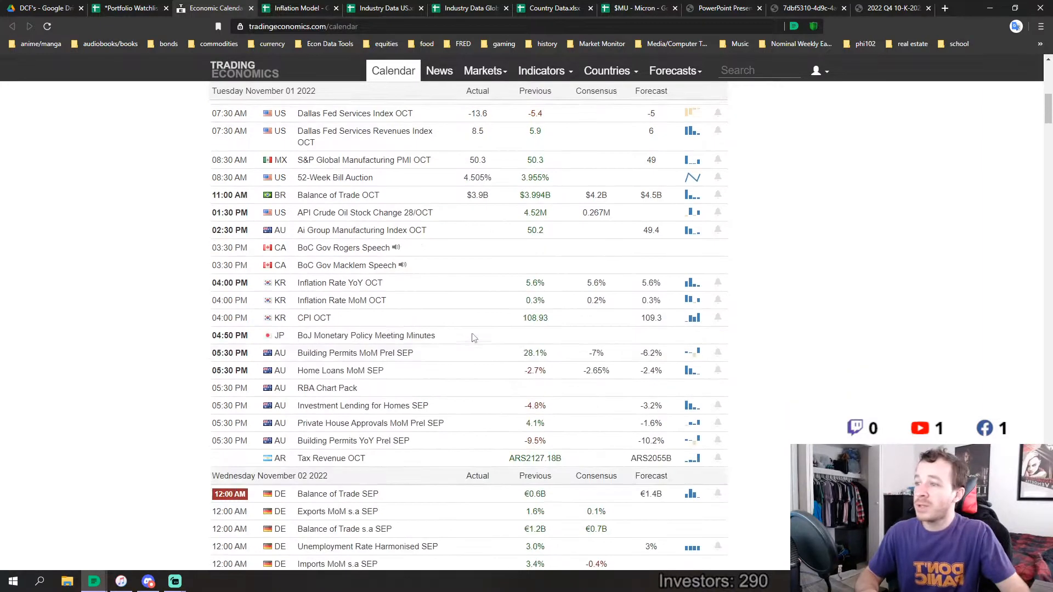
{"action": "scroll", "coordinate": [473, 336], "scroll_direction": "up", "scroll_amount": 5}
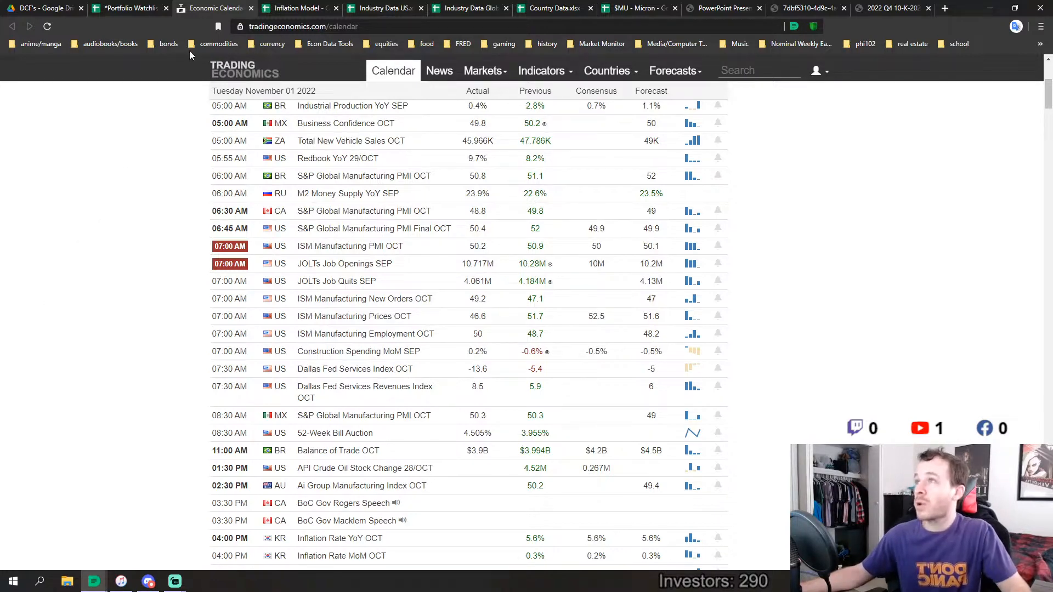
Switch to the Inflation Model spreadsheet and look through the monthly CPI, gas and Fed funds history on the 1Month sheet
{"action": "left_click", "coordinate": [296, 10]}
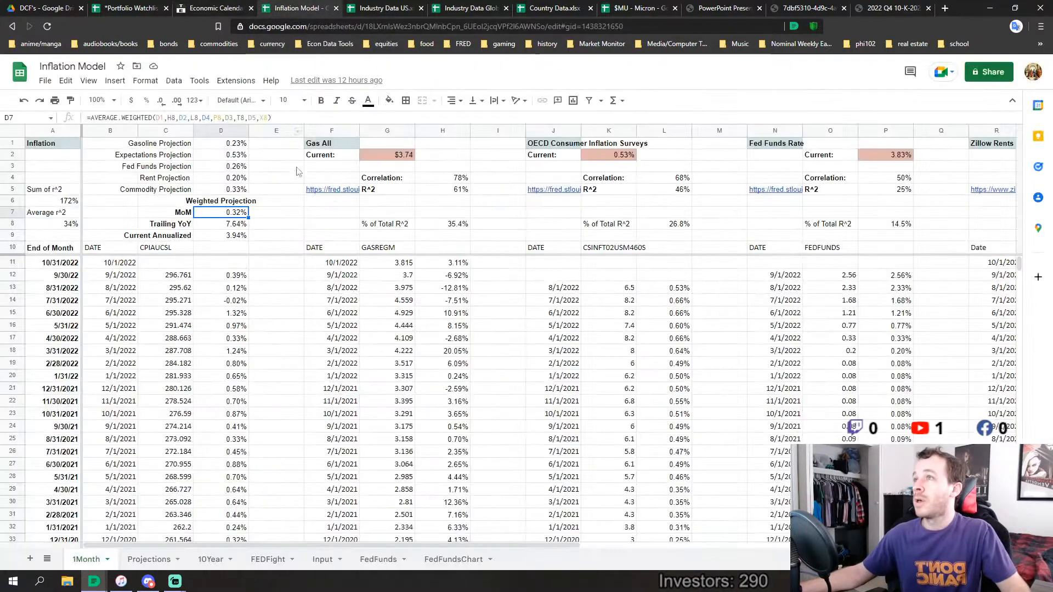
{"action": "scroll", "coordinate": [236, 307], "scroll_direction": "down", "scroll_amount": 4}
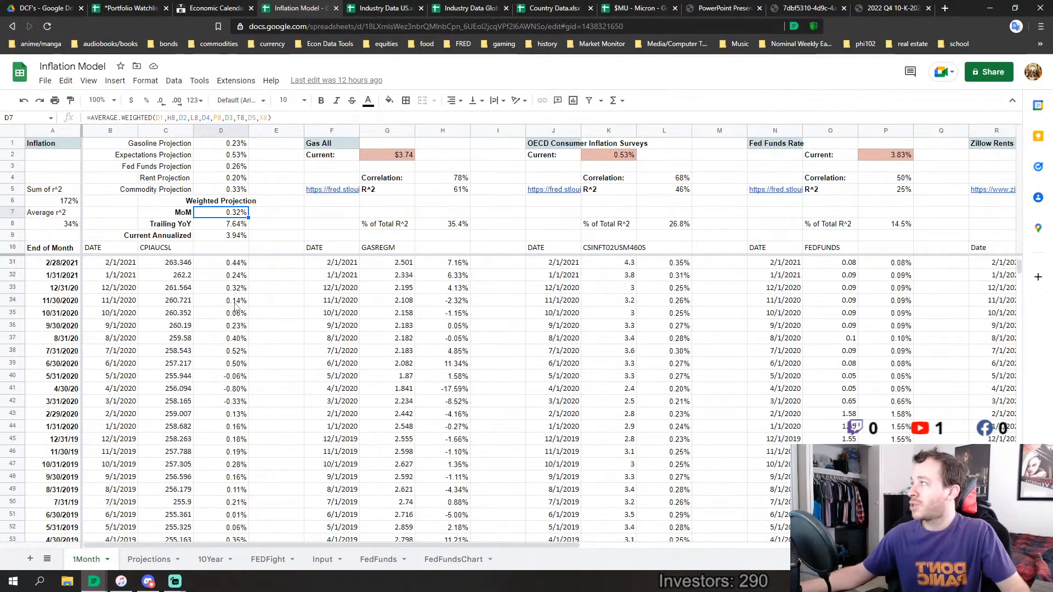
{"action": "scroll", "coordinate": [236, 307], "scroll_direction": "up", "scroll_amount": 4}
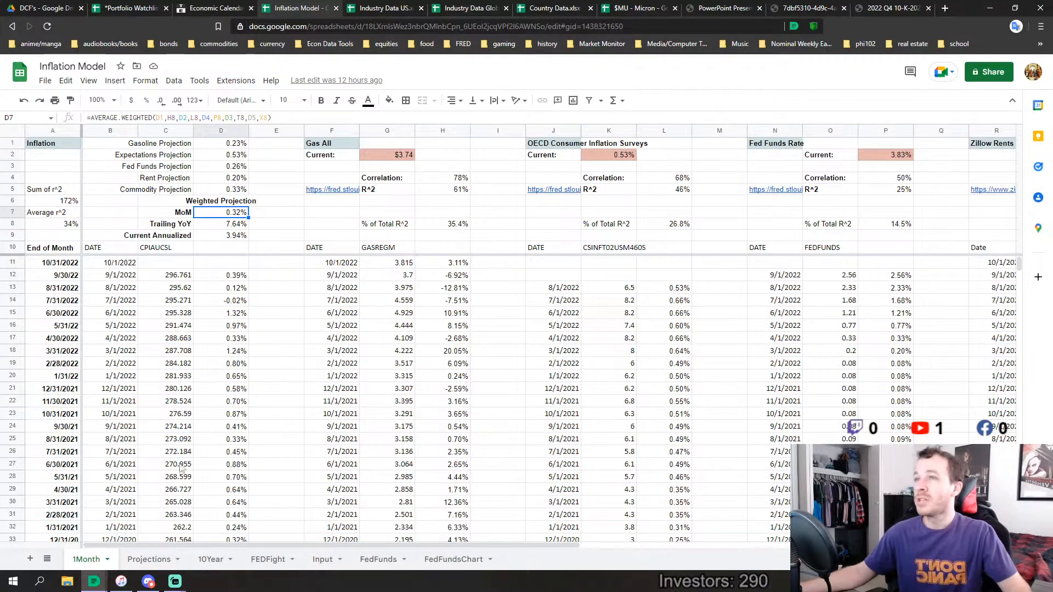
{"action": "mouse_move", "coordinate": [279, 544]}
{"action": "left_mouse_down"}
{"action": "mouse_move", "coordinate": [597, 537]}
{"action": "mouse_move", "coordinate": [281, 546]}
{"action": "left_mouse_up"}
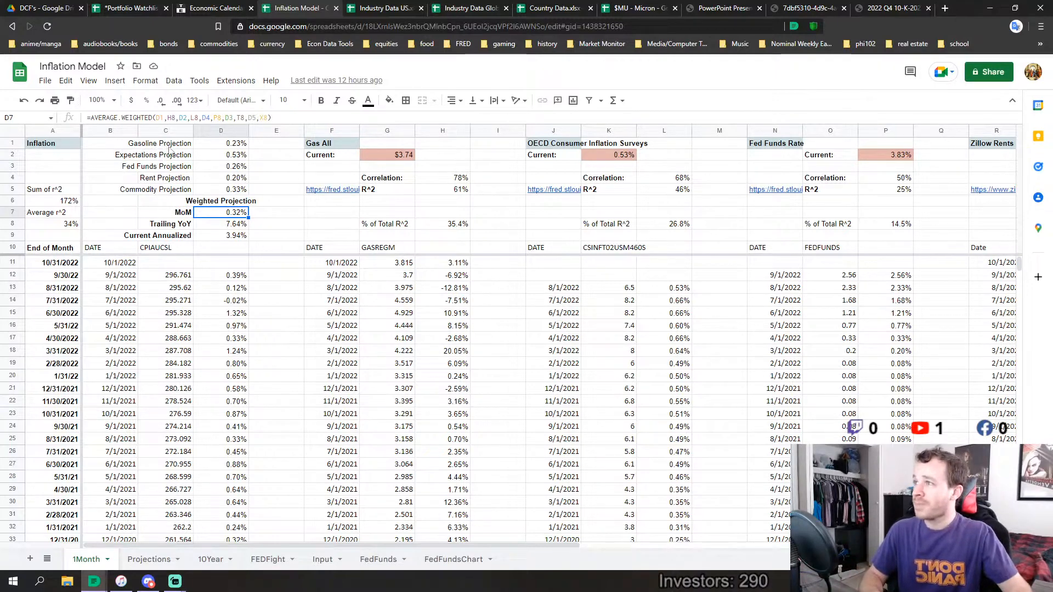
Highlight the five inflation projection labels in C1:C5, from Gasoline Projection to Commodity Projection
{"action": "left_click_drag", "start_coordinate": [174, 146], "coordinate": [178, 168]}
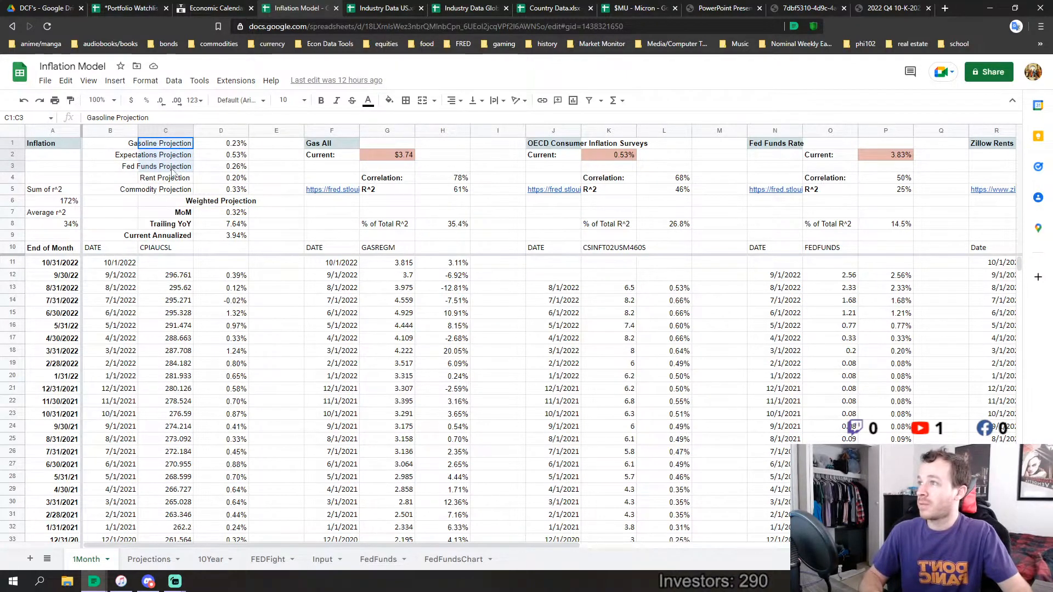
{"action": "left_click_drag", "start_coordinate": [177, 174], "coordinate": [178, 185]}
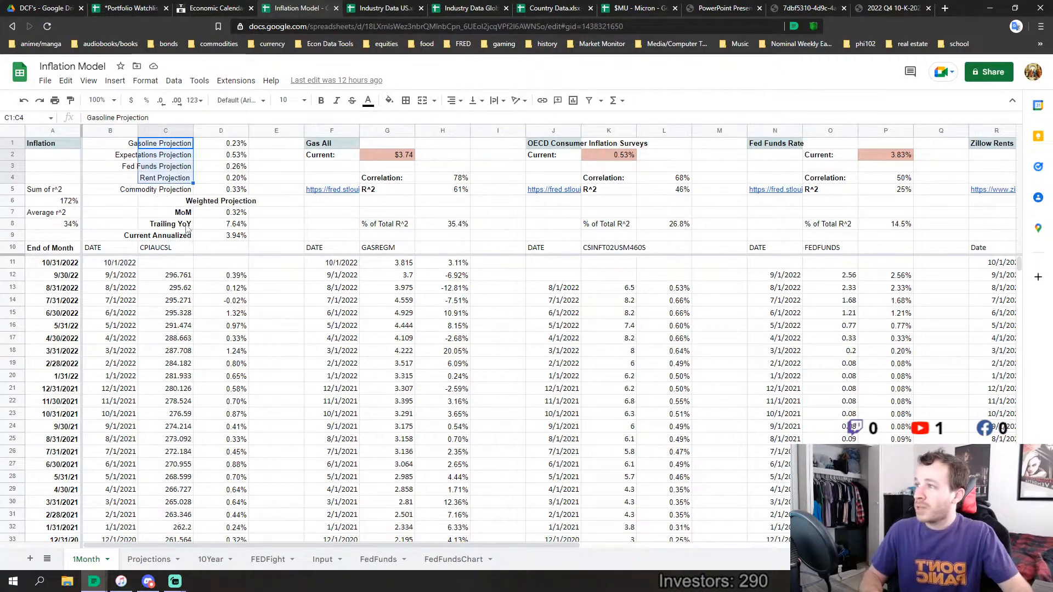
{"action": "left_click", "coordinate": [172, 191]}
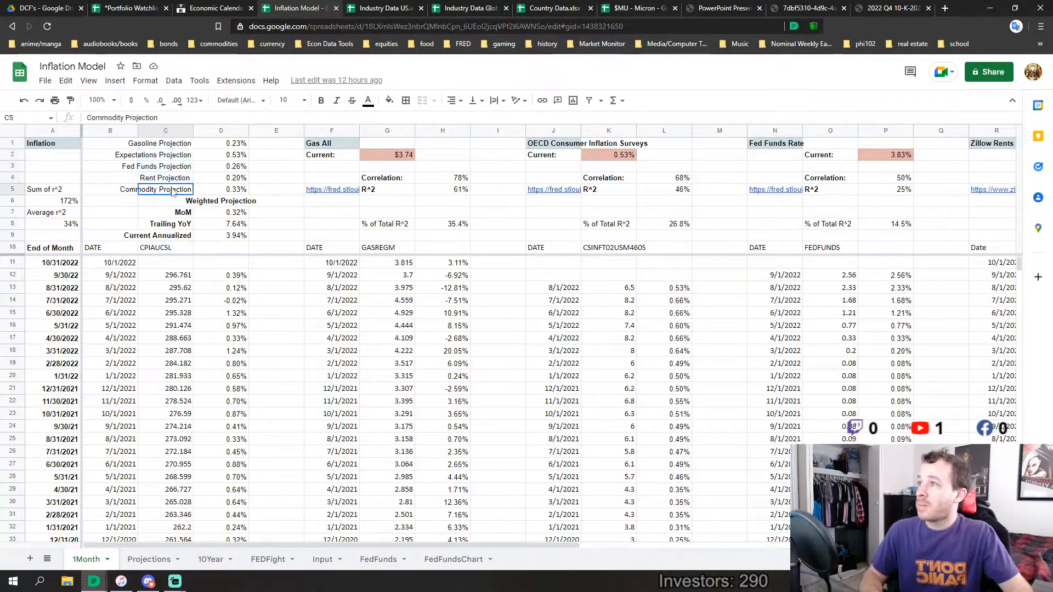
{"action": "left_click_drag", "start_coordinate": [172, 192], "coordinate": [176, 143]}
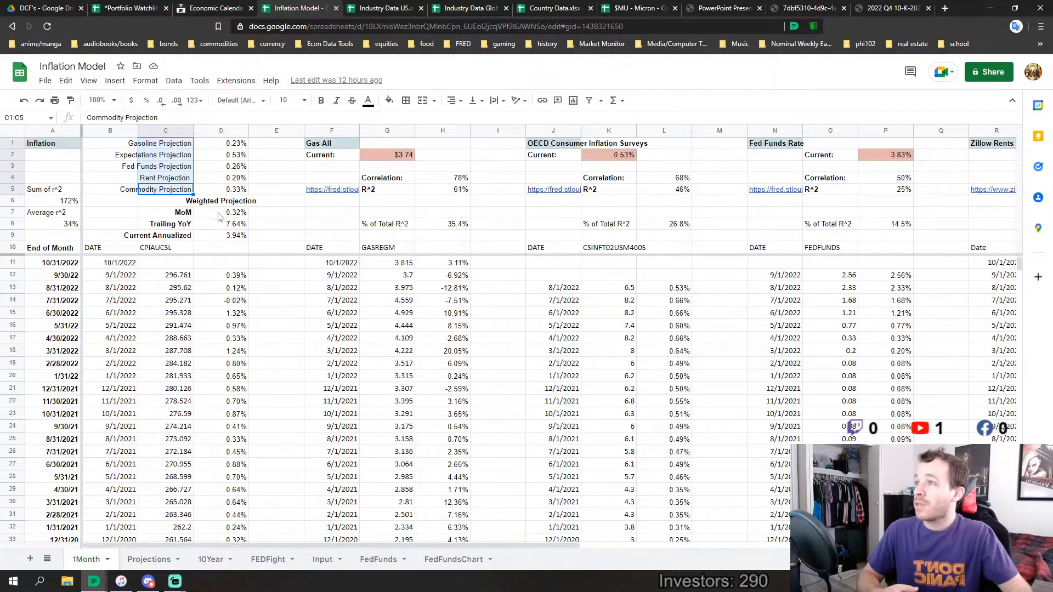
Inspect the weighted projection's MoM, Trailing YoY and Current Annualized figures in rows 7 to 9
{"action": "left_click", "coordinate": [189, 213]}
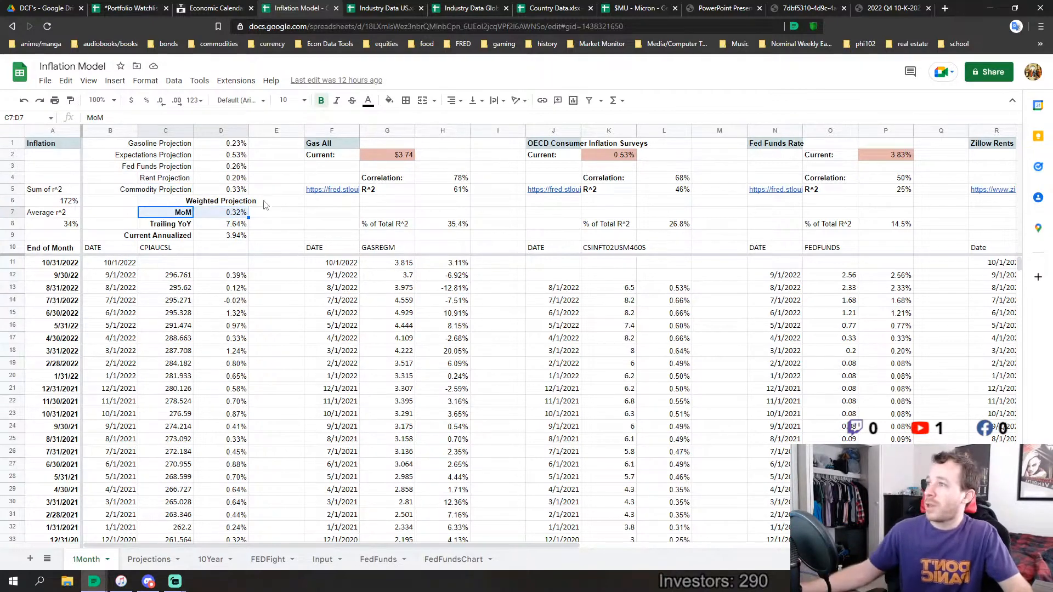
{"action": "left_click", "coordinate": [184, 224]}
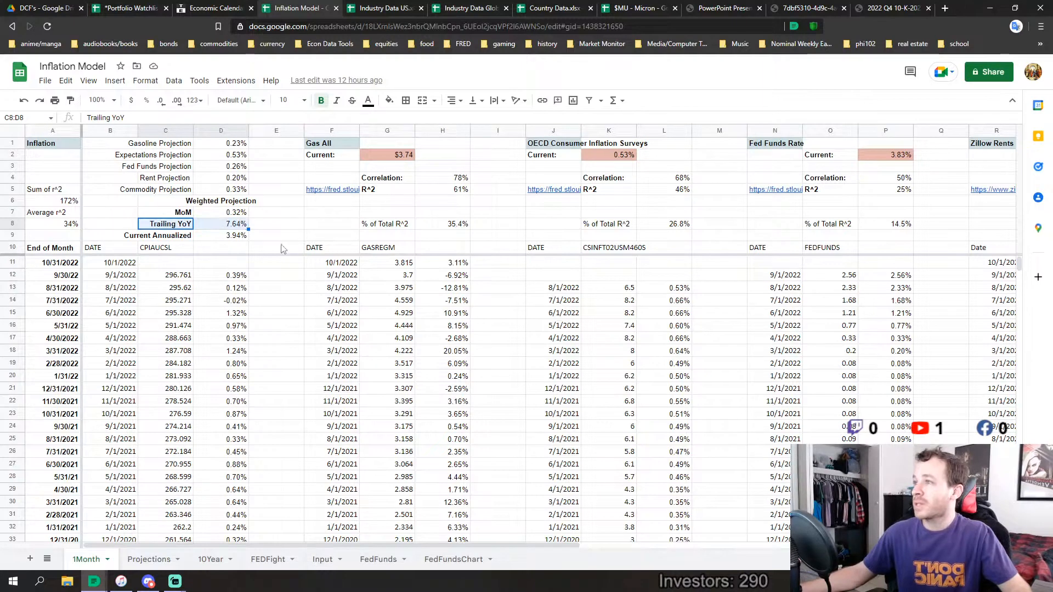
{"action": "left_click", "coordinate": [228, 216]}
{"action": "left_click", "coordinate": [243, 237]}
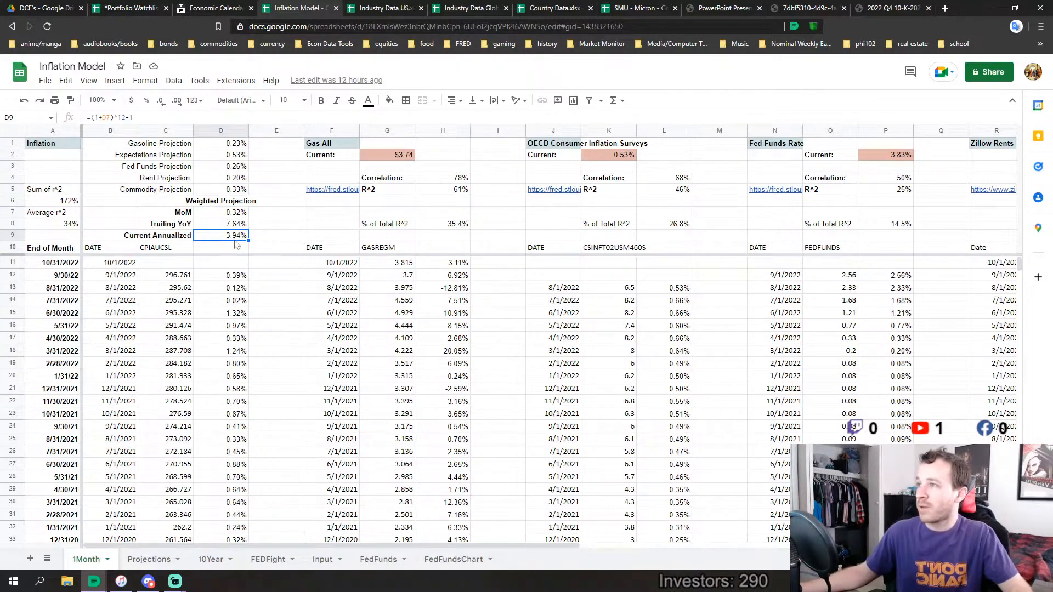
{"action": "left_click_drag", "start_coordinate": [176, 224], "coordinate": [230, 229]}
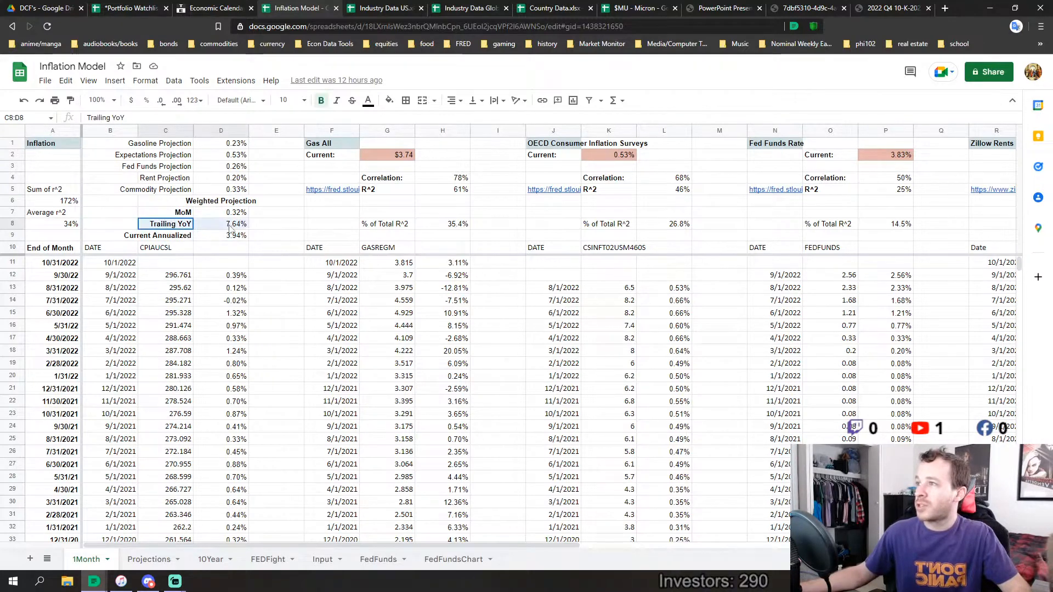
{"action": "left_click_drag", "start_coordinate": [170, 215], "coordinate": [213, 216]}
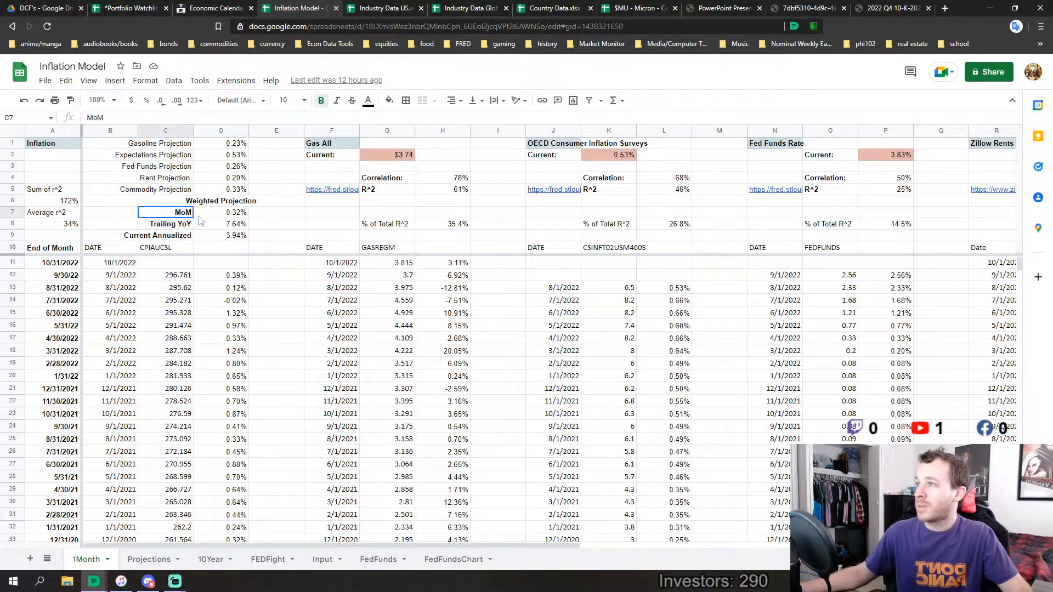
Look at the Projections and 10Year sheets of the inflation model, then return to the 1Month sheet
{"action": "left_click", "coordinate": [149, 560]}
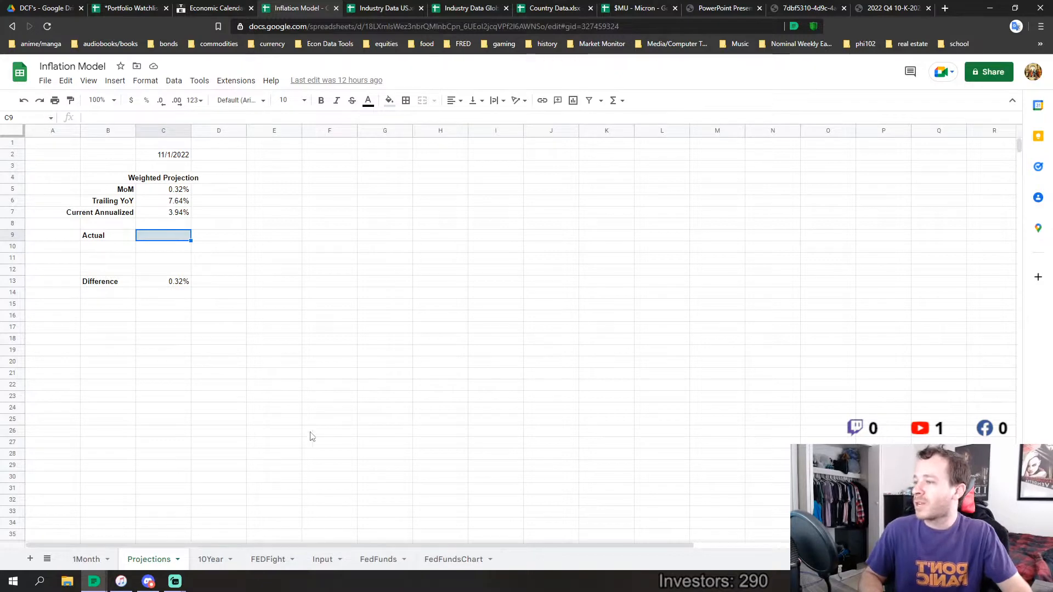
{"action": "left_click", "coordinate": [212, 561]}
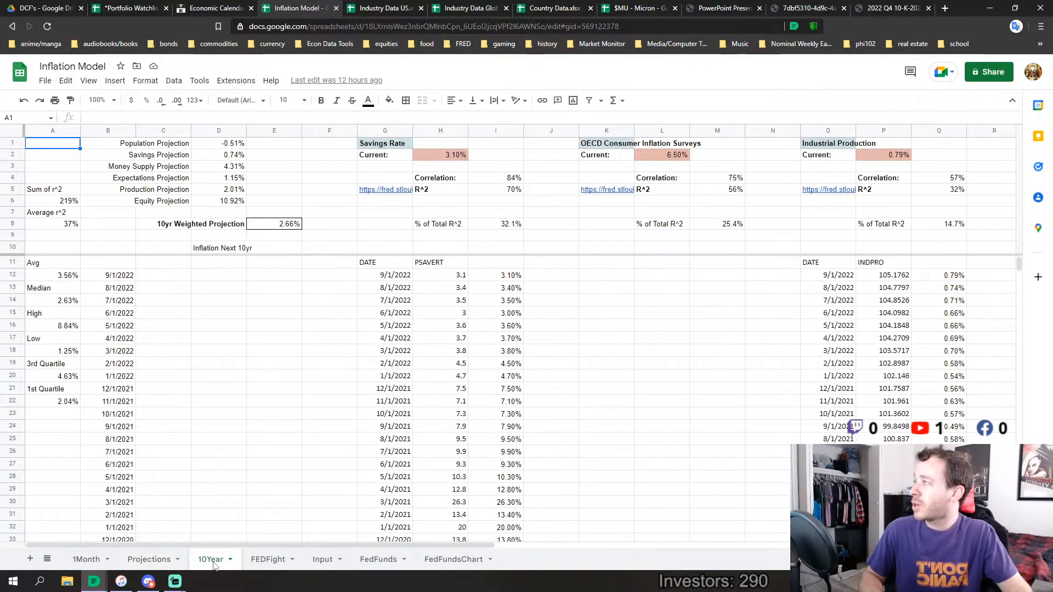
{"action": "left_click", "coordinate": [148, 561]}
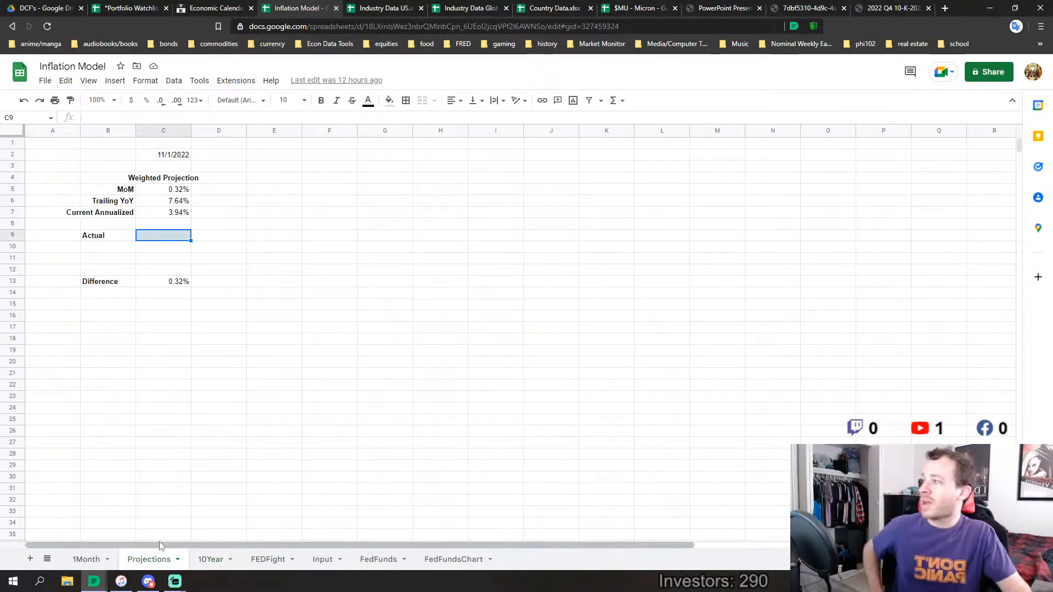
{"action": "left_click", "coordinate": [89, 561]}
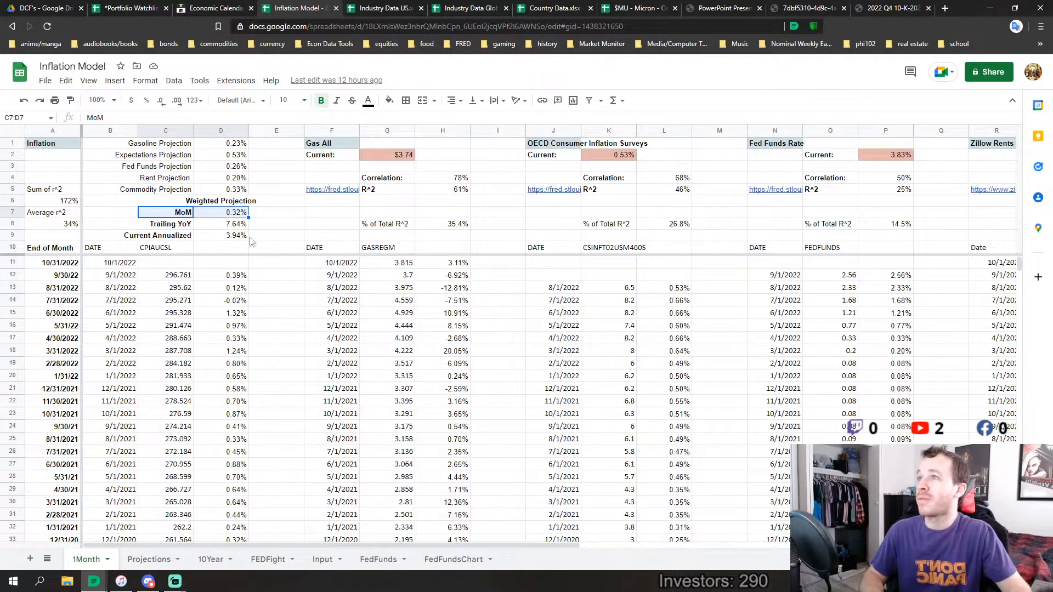
Close the Inflation Model spreadsheet and the Economic Calendar page
{"action": "left_click", "coordinate": [337, 9]}
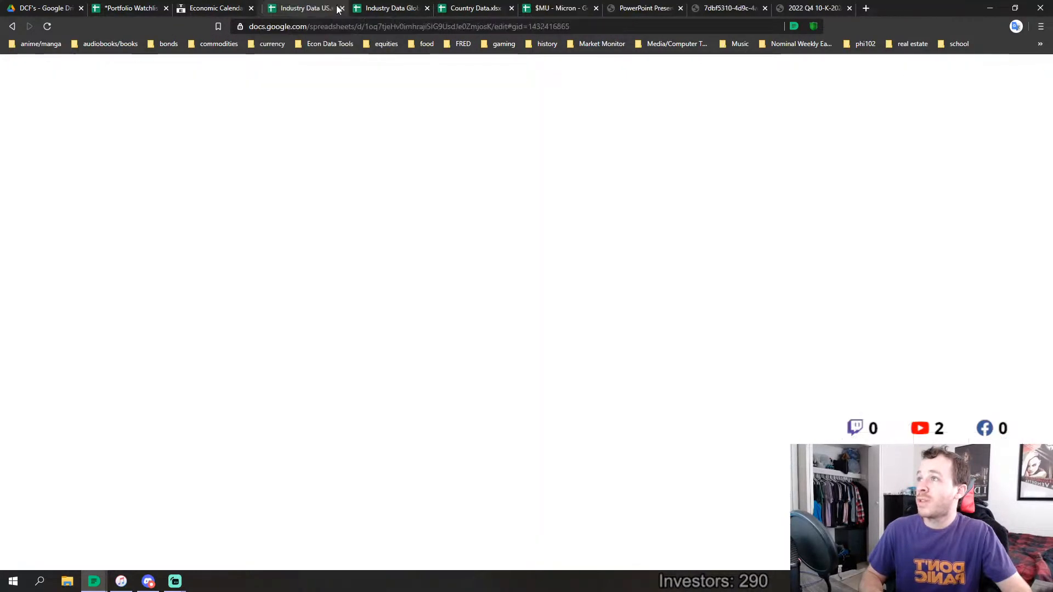
{"action": "left_click", "coordinate": [251, 9]}
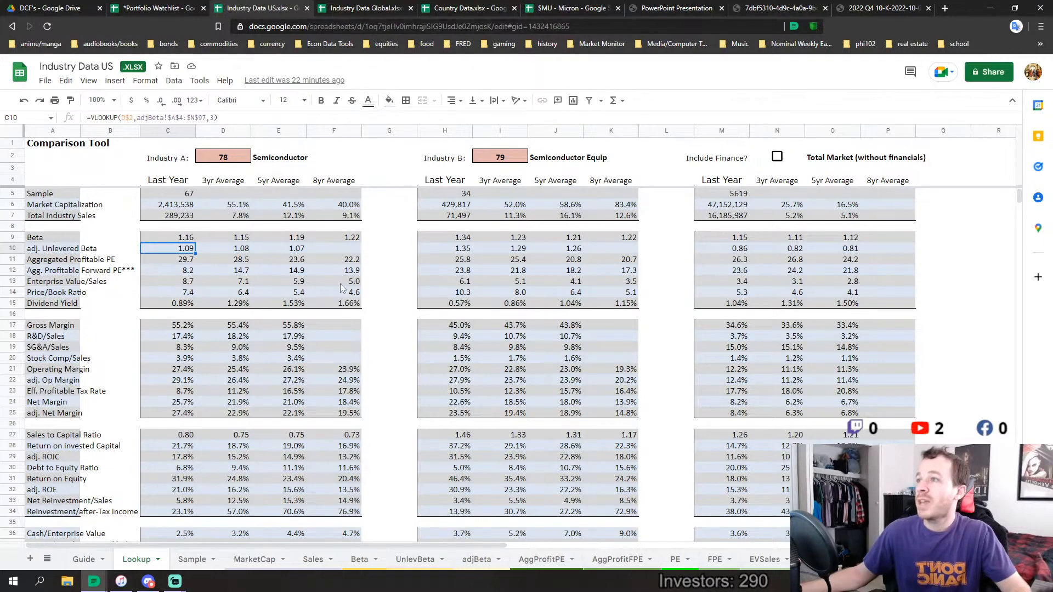
Examine the semiconductor comparison on Industry Data US's Lookup sheet and open the Sample sheet
{"action": "scroll", "coordinate": [340, 287], "scroll_direction": "down", "scroll_amount": 5}
{"action": "scroll", "coordinate": [329, 290], "scroll_direction": "up", "scroll_amount": 5}
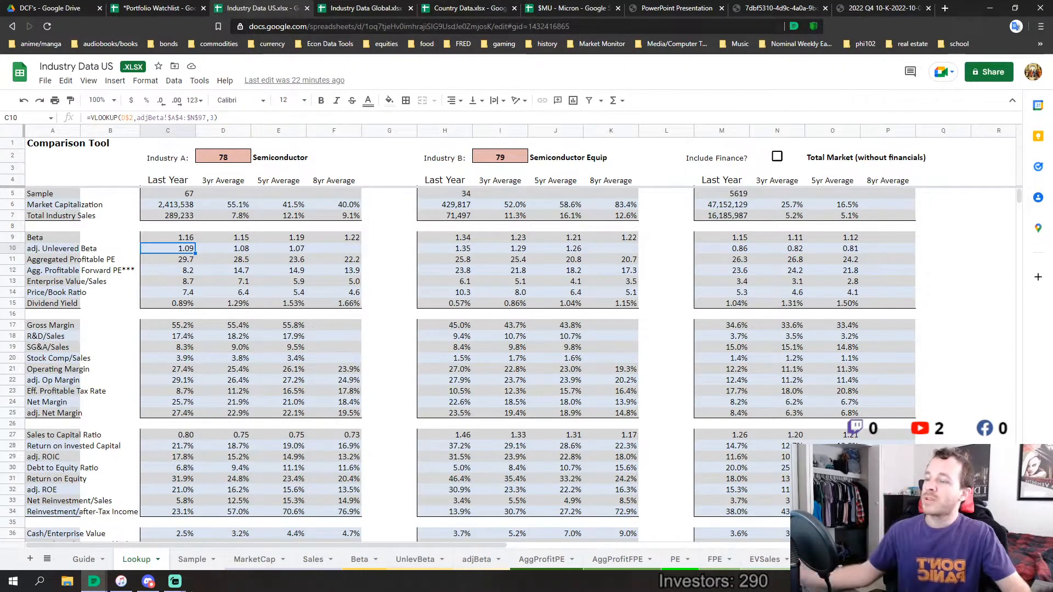
{"action": "left_click", "coordinate": [202, 559]}
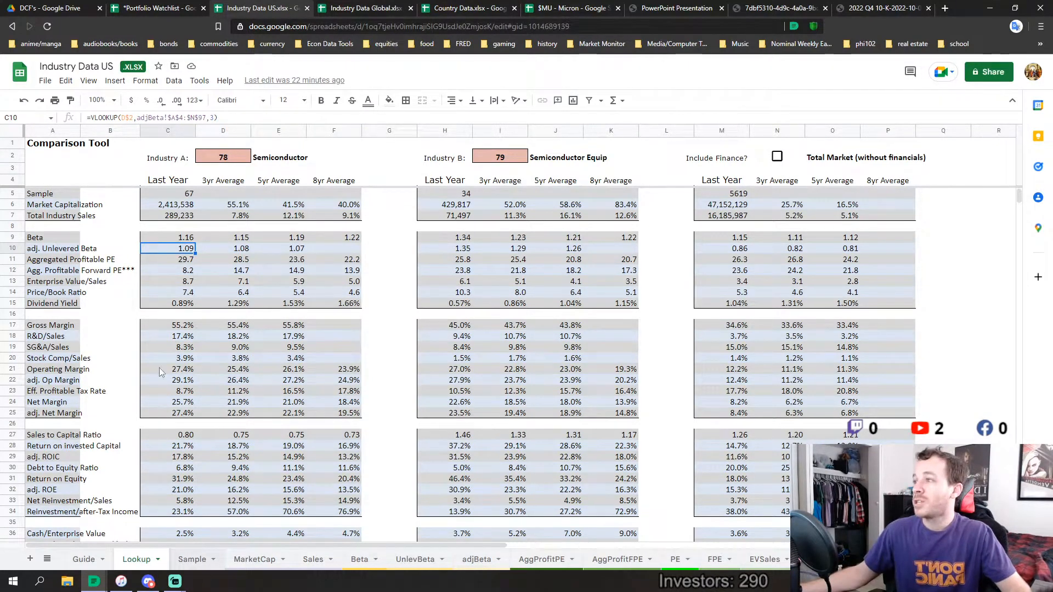
Look through the industries on the Sample sheet and the AggProfitPE sheet, then return to the Lookup sheet
{"action": "scroll", "coordinate": [148, 324], "scroll_direction": "down", "scroll_amount": 4}
{"action": "scroll", "coordinate": [148, 325], "scroll_direction": "down", "scroll_amount": 11}
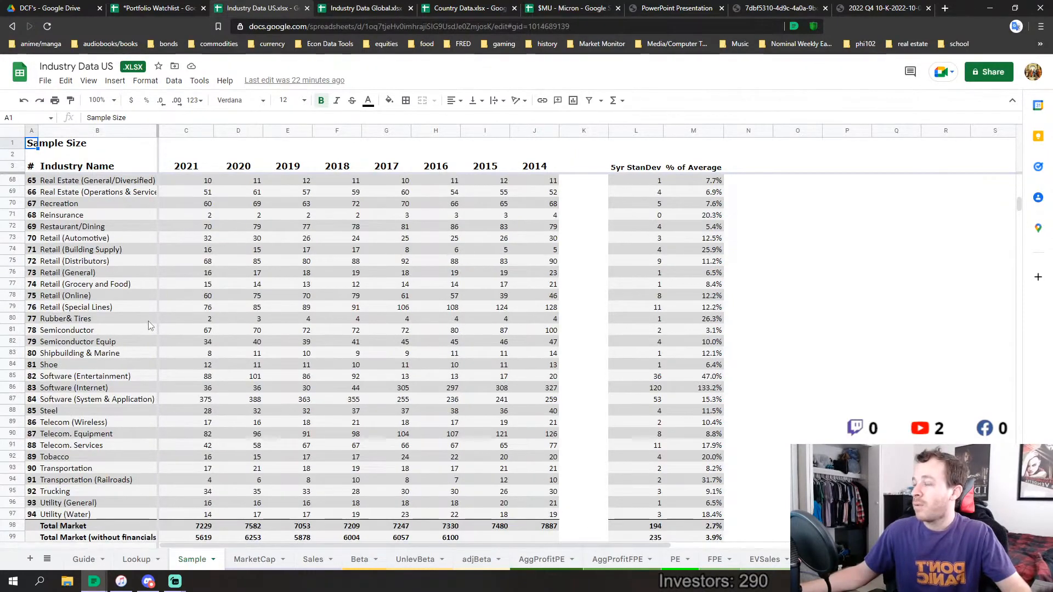
{"action": "scroll", "coordinate": [148, 325], "scroll_direction": "up", "scroll_amount": 12}
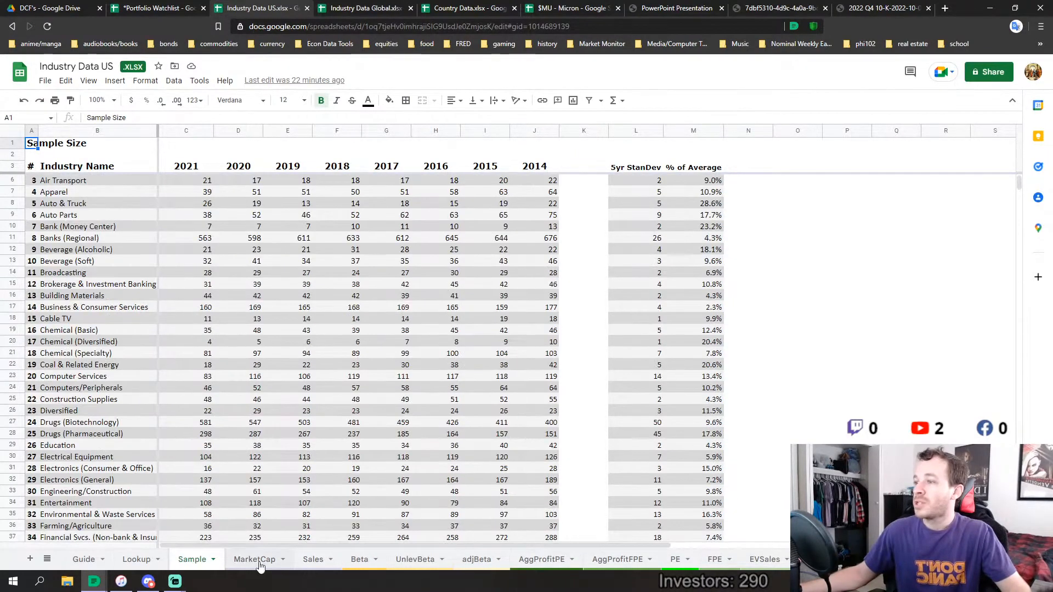
{"action": "left_click", "coordinate": [416, 564]}
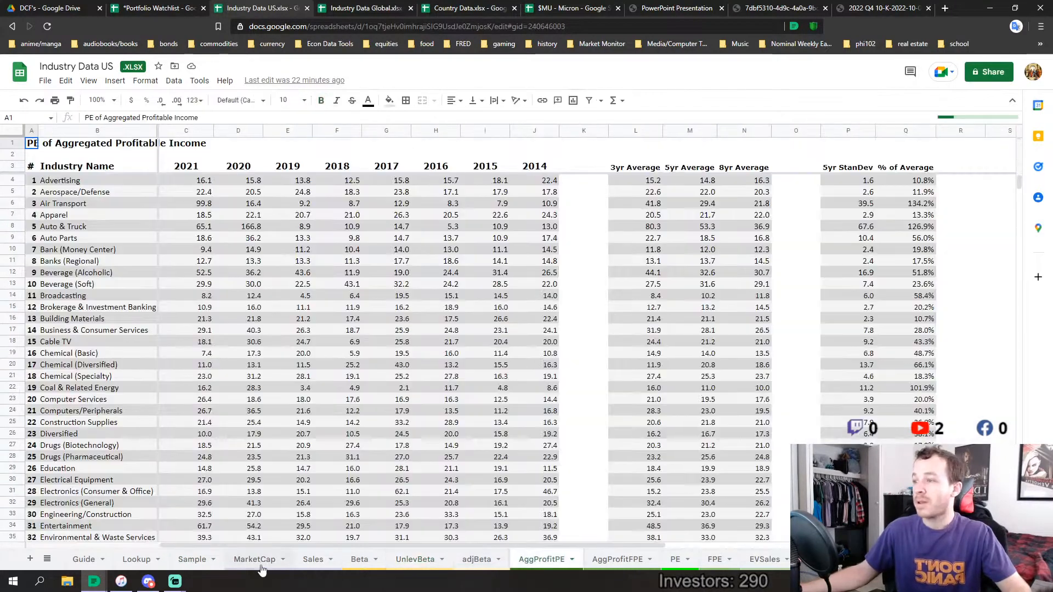
{"action": "left_click", "coordinate": [133, 560]}
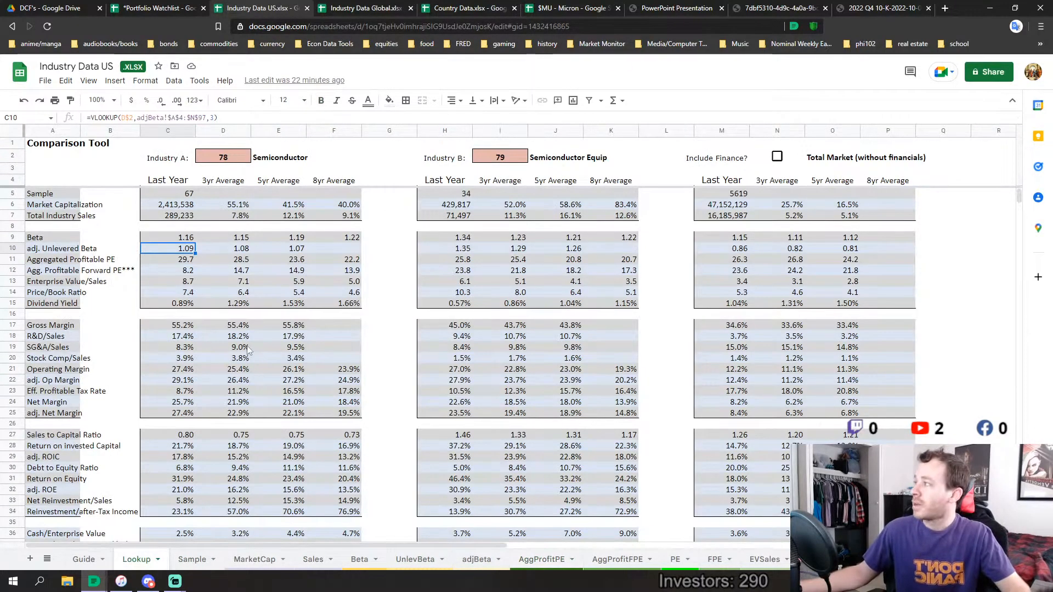
Try 45 as the Industry A number in the comparison tool, then undo the change
{"action": "left_click", "coordinate": [223, 158]}
{"action": "type", "text": "45"}
{"action": "key", "text": "Return"}
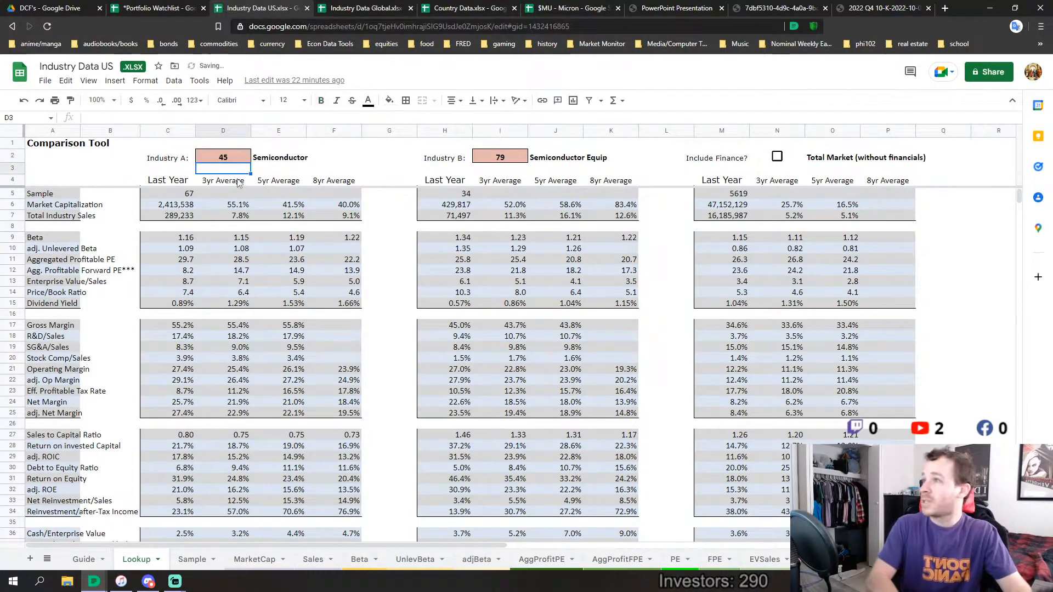
{"action": "left_click", "coordinate": [24, 101]}
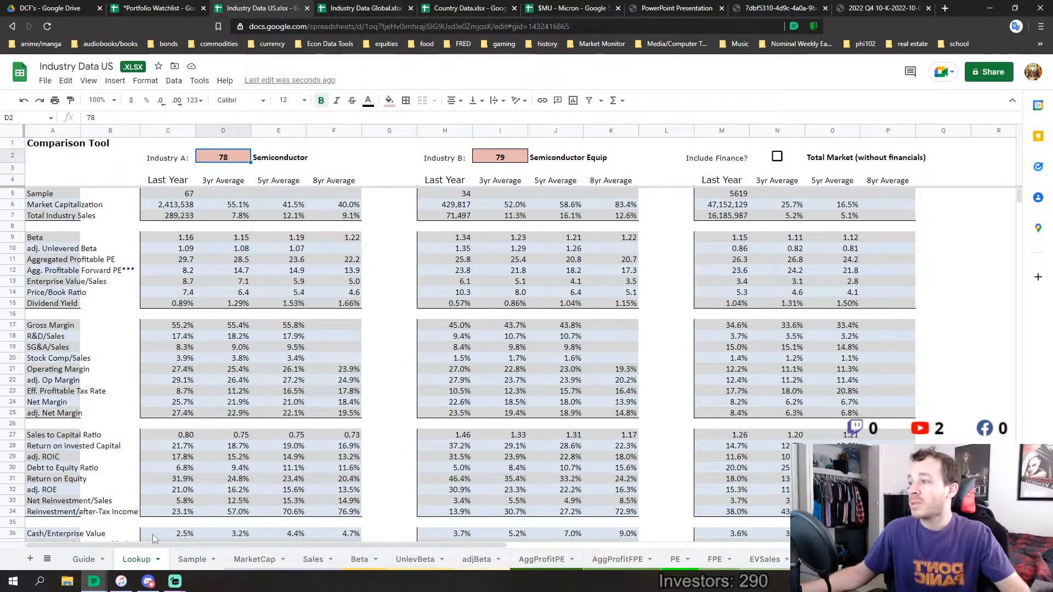
Examine the numbered industry list on Industry Data US's Sample sheet down to the Total Market rows
{"action": "left_click", "coordinate": [191, 559]}
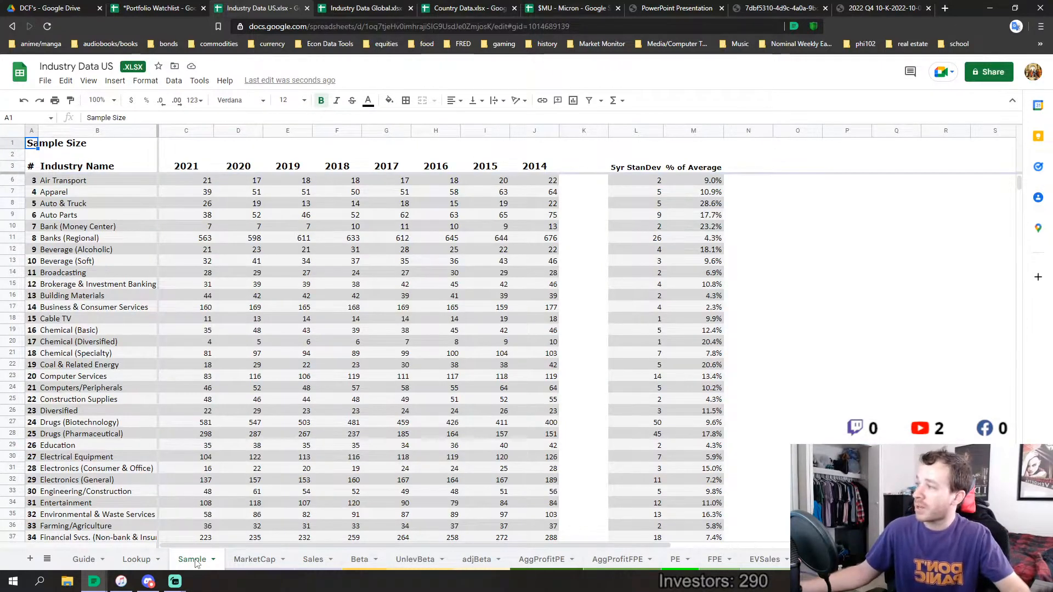
{"action": "scroll", "coordinate": [109, 236], "scroll_direction": "down", "scroll_amount": 8}
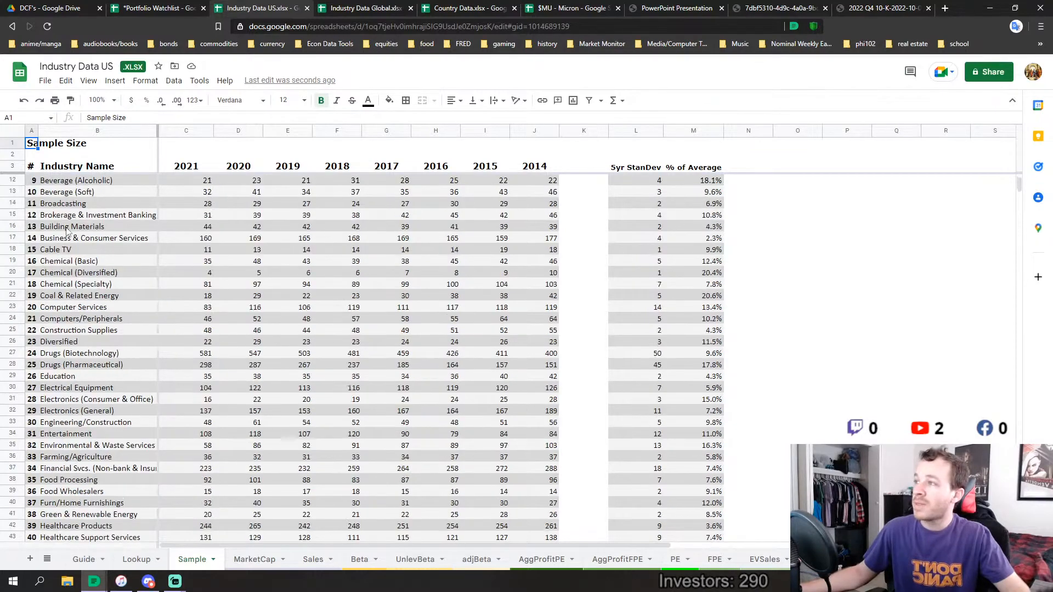
{"action": "scroll", "coordinate": [66, 233], "scroll_direction": "down", "scroll_amount": 6}
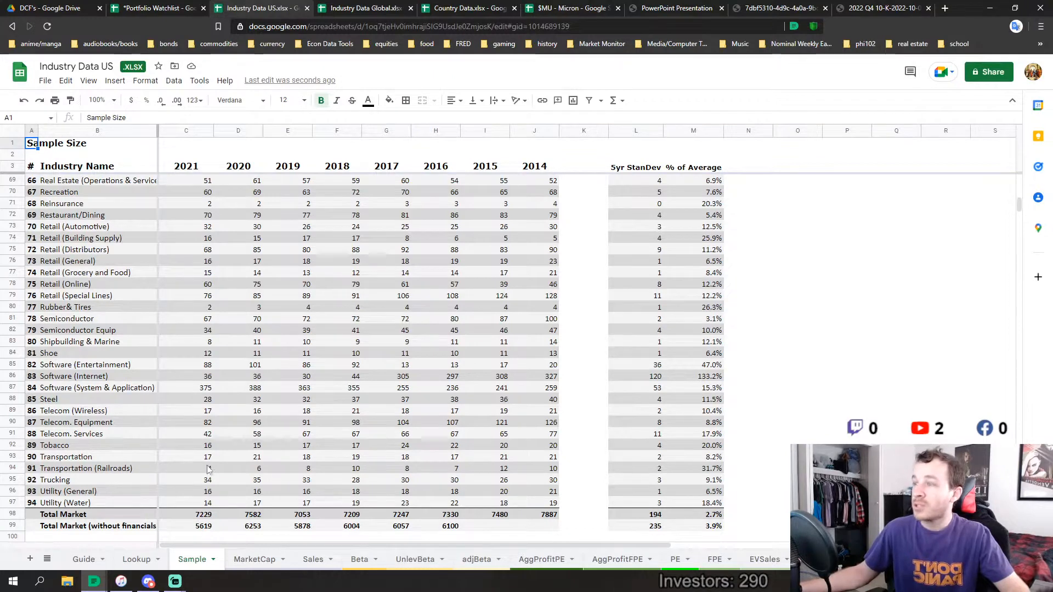
Examine the industry sample sizes and market totals on Industry Data Global's Sample sheet, then return to its Lookup sheet
{"action": "left_click", "coordinate": [367, 4]}
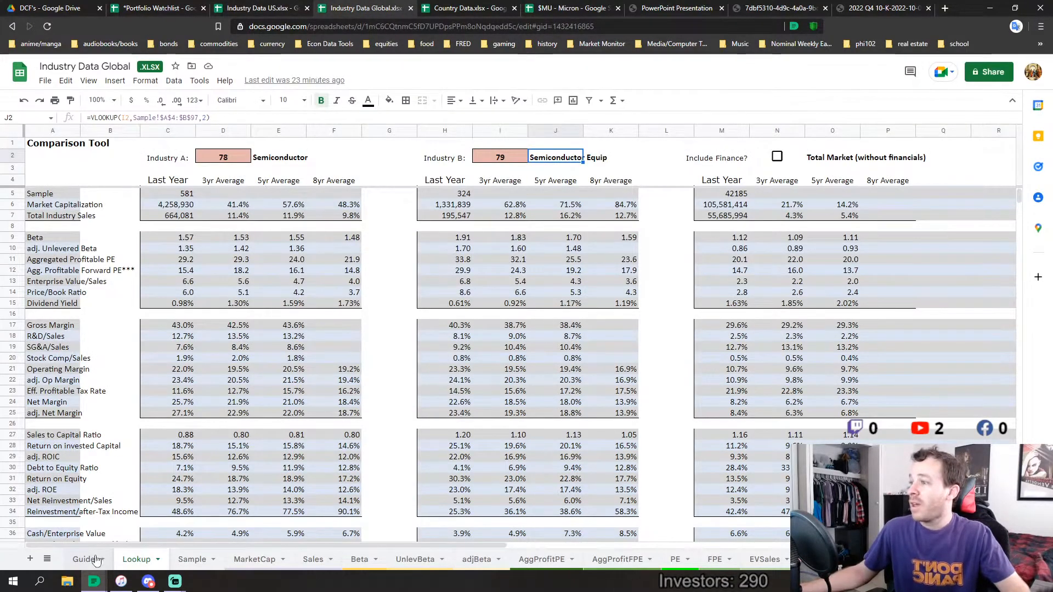
{"action": "left_click", "coordinate": [183, 562]}
{"action": "scroll", "coordinate": [167, 445], "scroll_direction": "down", "scroll_amount": 10}
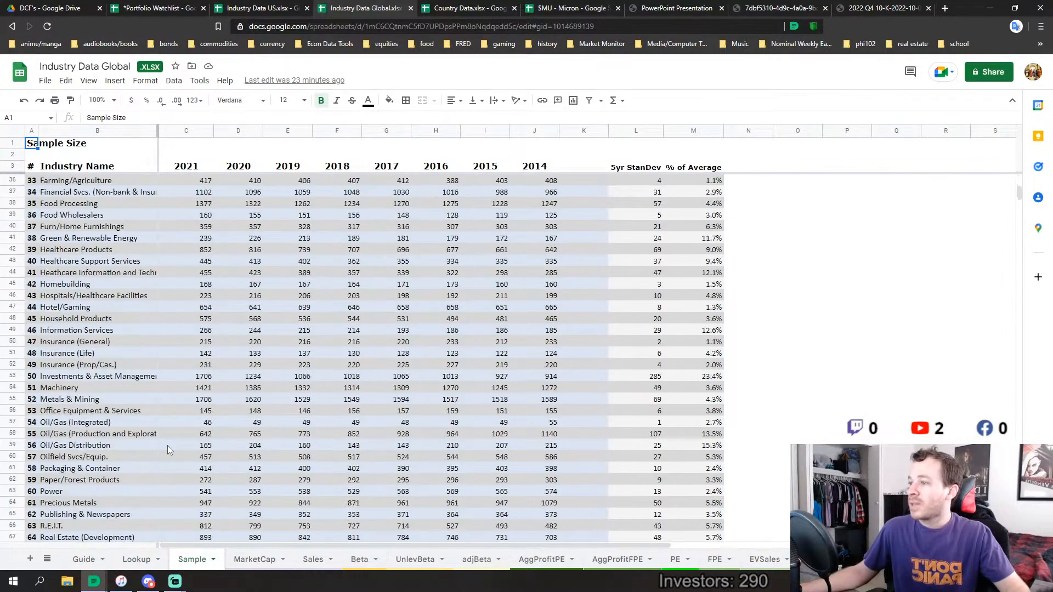
{"action": "scroll", "coordinate": [168, 446], "scroll_direction": "down", "scroll_amount": 10}
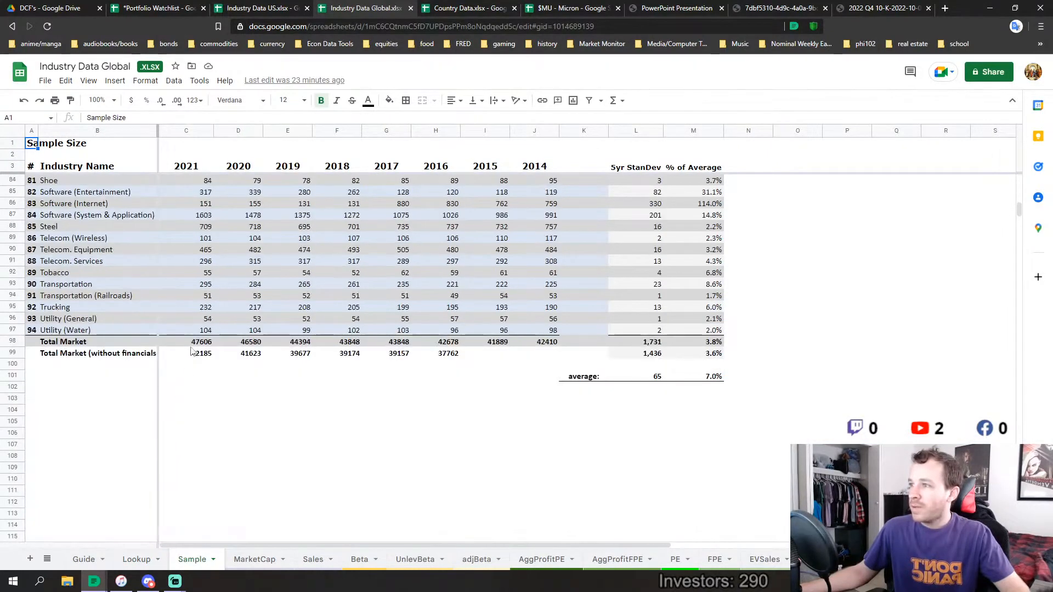
{"action": "scroll", "coordinate": [193, 362], "scroll_direction": "up", "scroll_amount": 3}
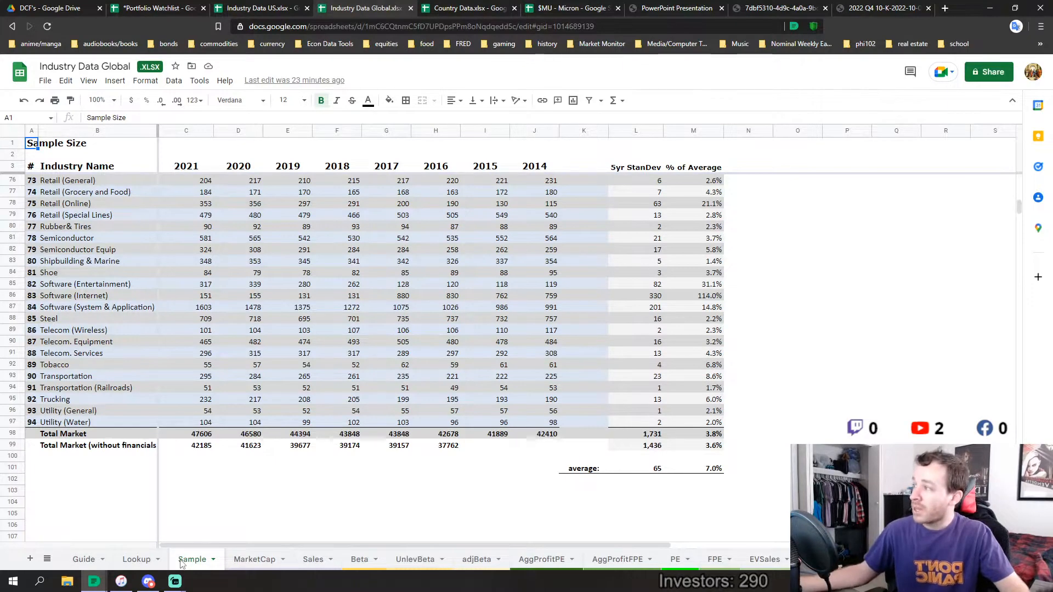
{"action": "left_click", "coordinate": [136, 559]}
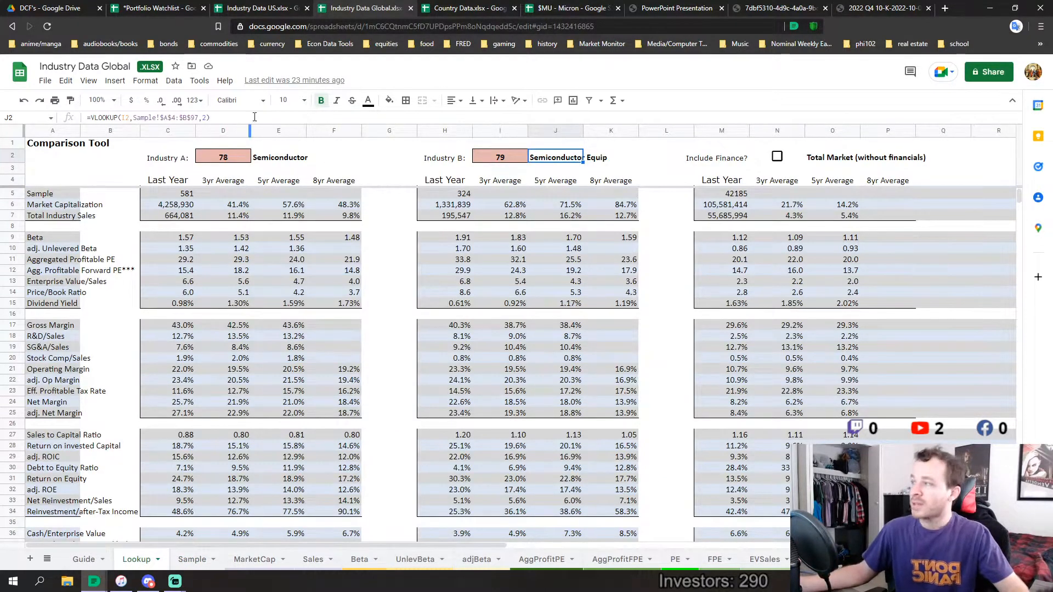
Switch between the US and global industry spreadsheets, then inspect the lower ratios on Industry Data Global's Lookup sheet
{"action": "left_click", "coordinate": [285, 7]}
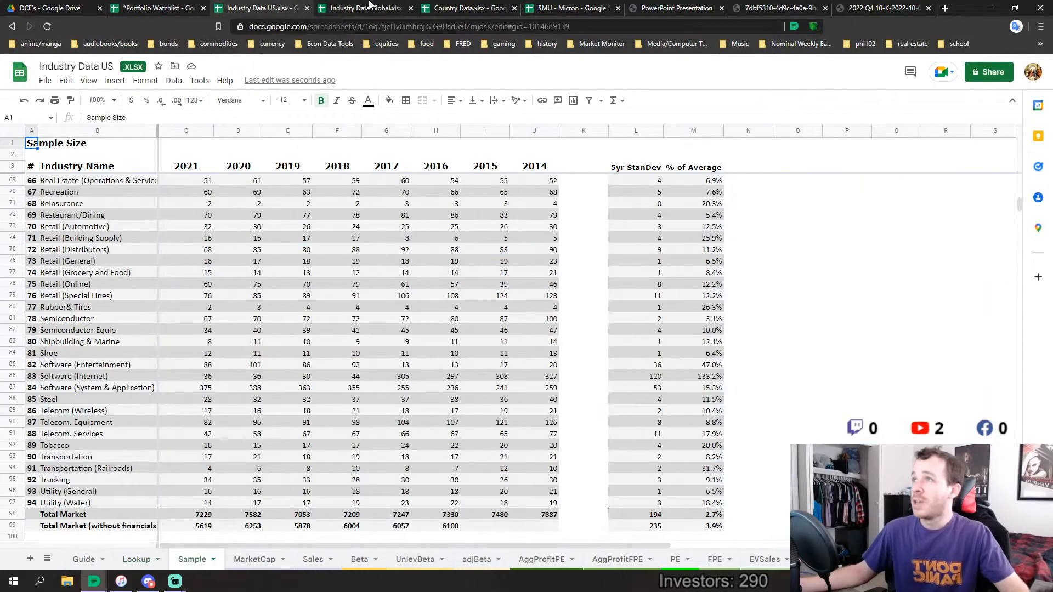
{"action": "left_click", "coordinate": [378, 8]}
{"action": "left_click", "coordinate": [270, 7]}
{"action": "left_click", "coordinate": [362, 7]}
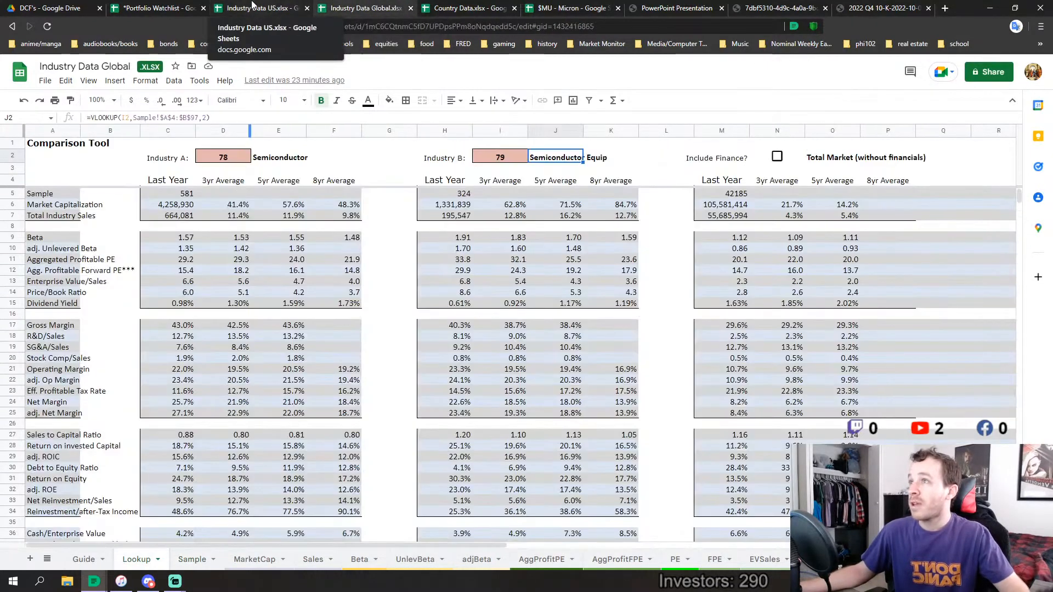
{"action": "scroll", "coordinate": [219, 296], "scroll_direction": "down", "scroll_amount": 2}
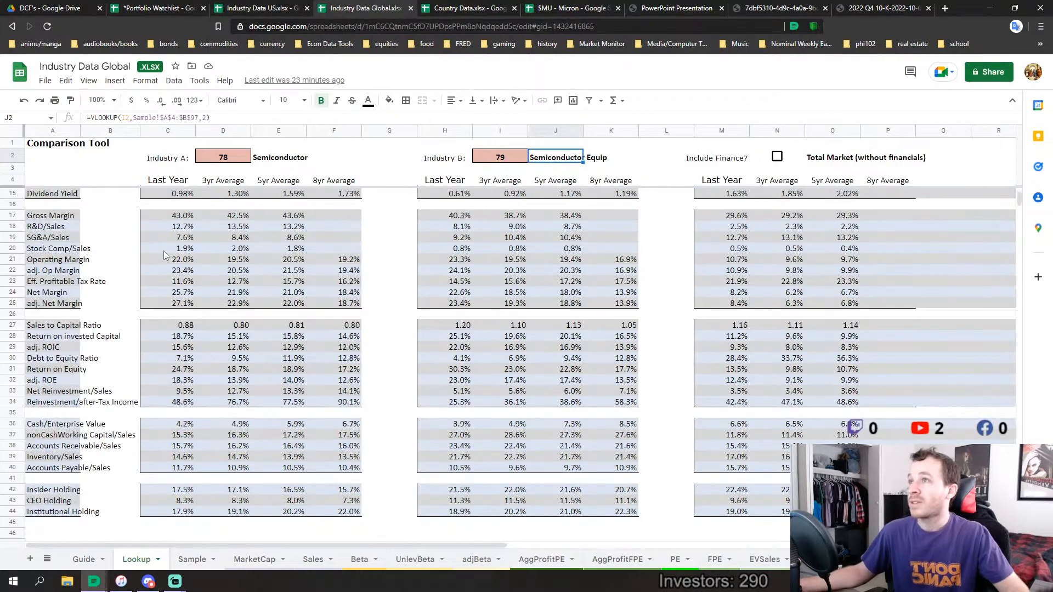
Open Industry Data US's Lookup sheet and compare its semiconductor figures with those on Industry Data Global's Lookup sheet
{"action": "left_click", "coordinate": [302, 6]}
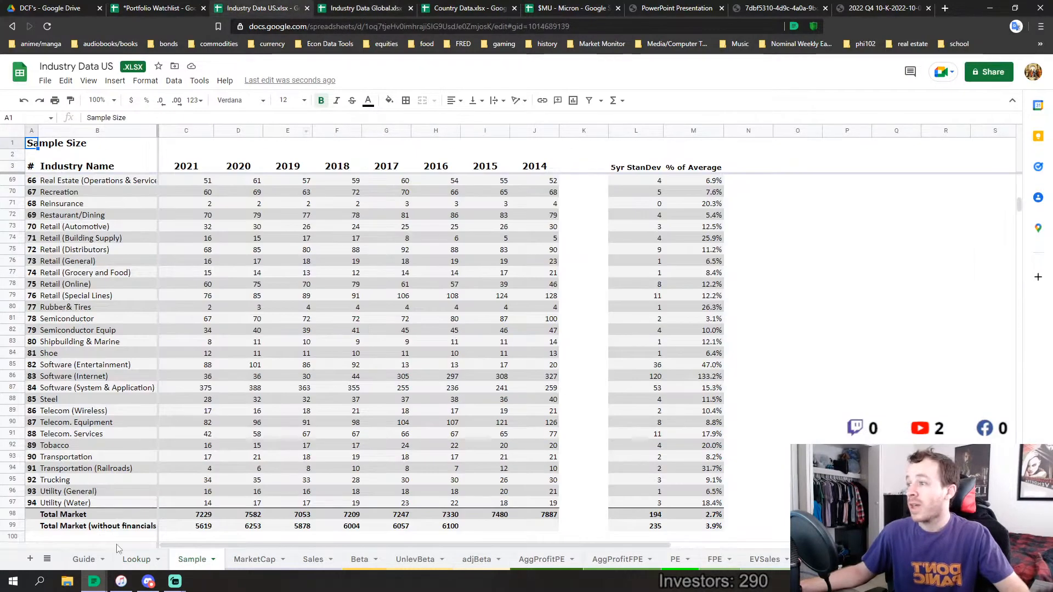
{"action": "left_click", "coordinate": [132, 557]}
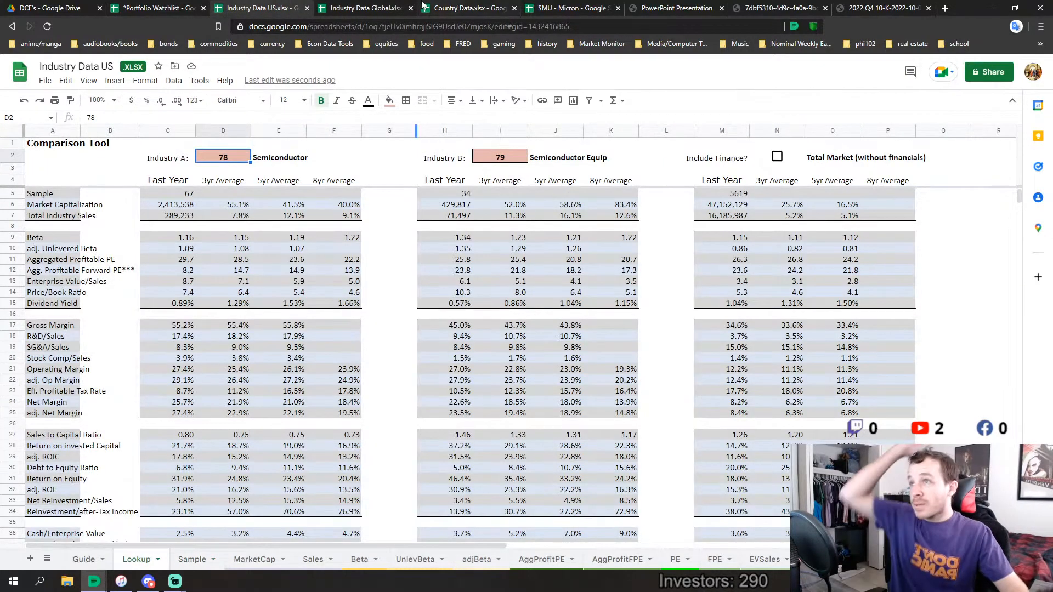
{"action": "left_click", "coordinate": [371, 6]}
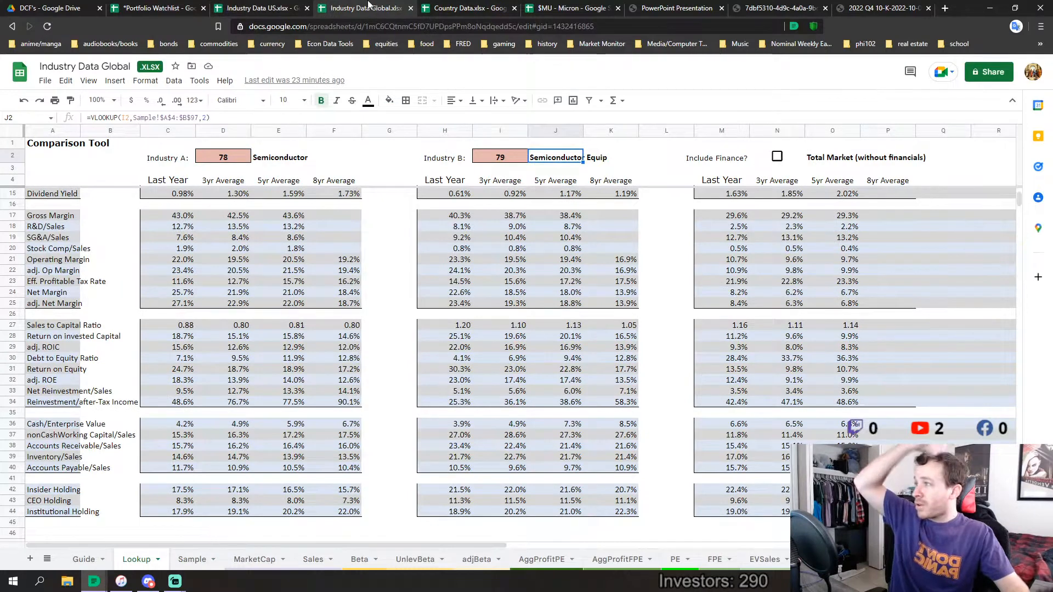
{"action": "left_click", "coordinate": [269, 8]}
{"action": "left_click", "coordinate": [347, 6]}
{"action": "left_click", "coordinate": [269, 8]}
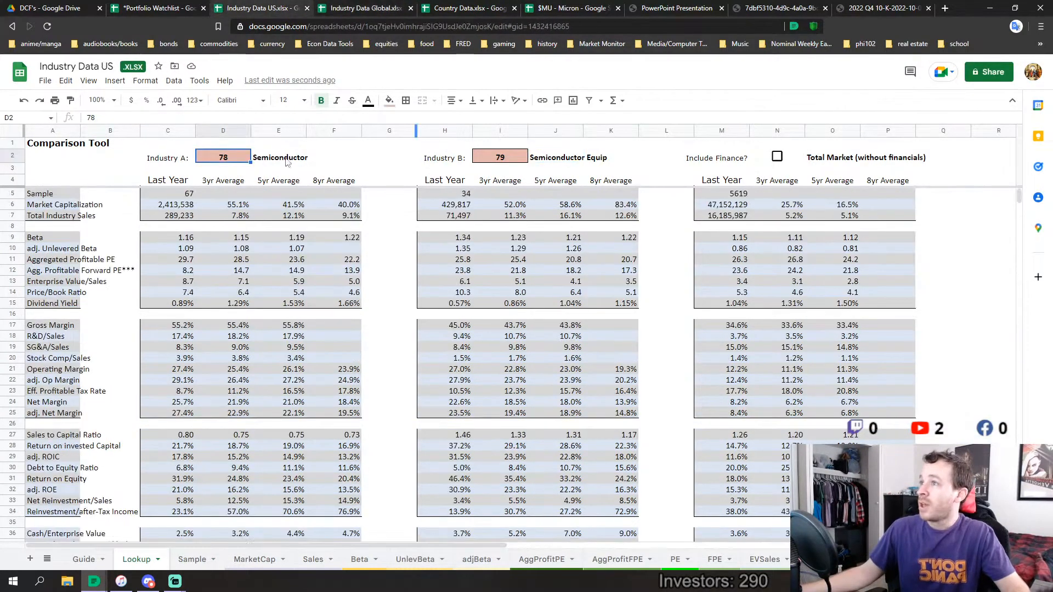
{"action": "left_click", "coordinate": [346, 6]}
{"action": "scroll", "coordinate": [347, 250], "scroll_direction": "up", "scroll_amount": 3}
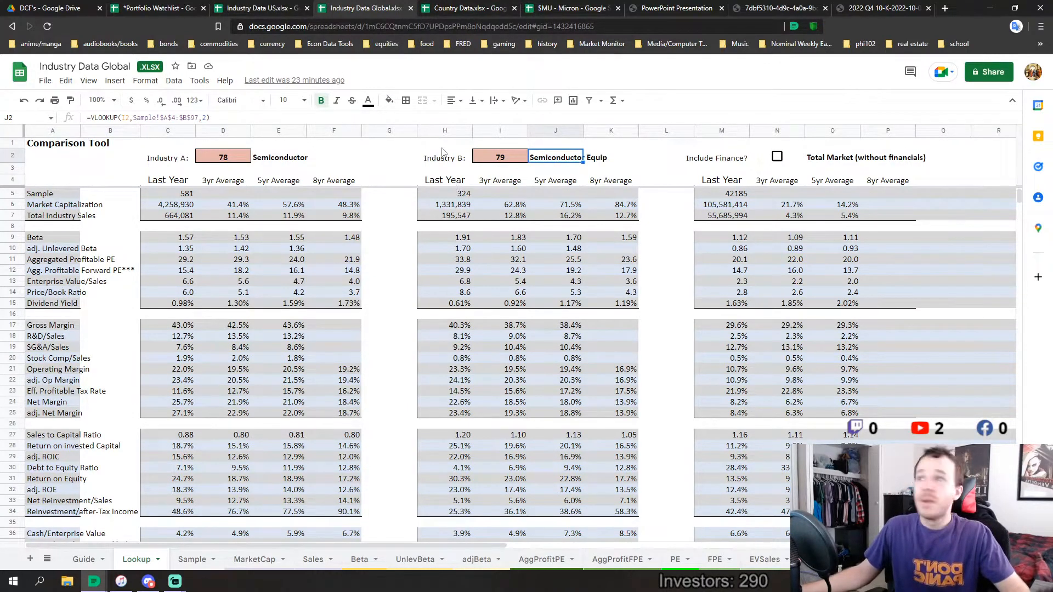
Open the Country Data spreadsheet and look over which metric sheets it contains
{"action": "left_click", "coordinate": [478, 7]}
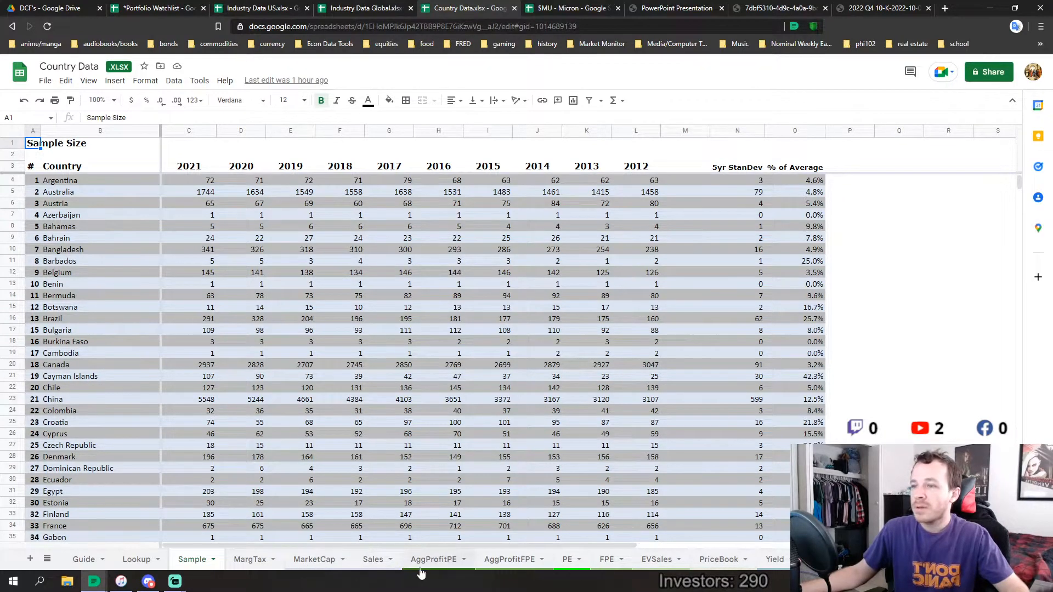
{"action": "scroll", "coordinate": [595, 570], "scroll_direction": "down", "scroll_amount": 5}
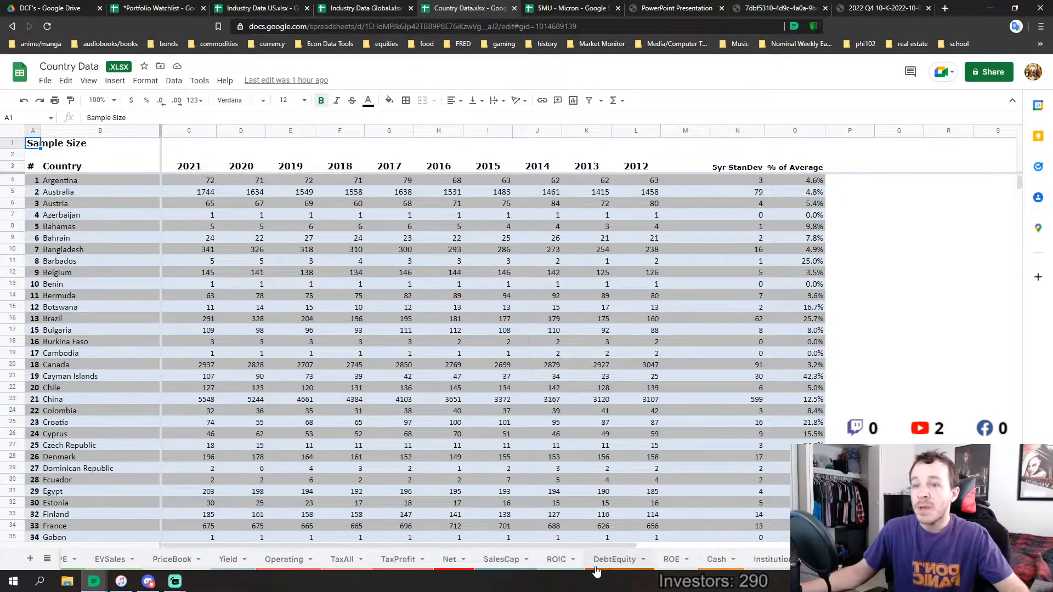
{"action": "scroll", "coordinate": [596, 571], "scroll_direction": "down", "scroll_amount": 2}
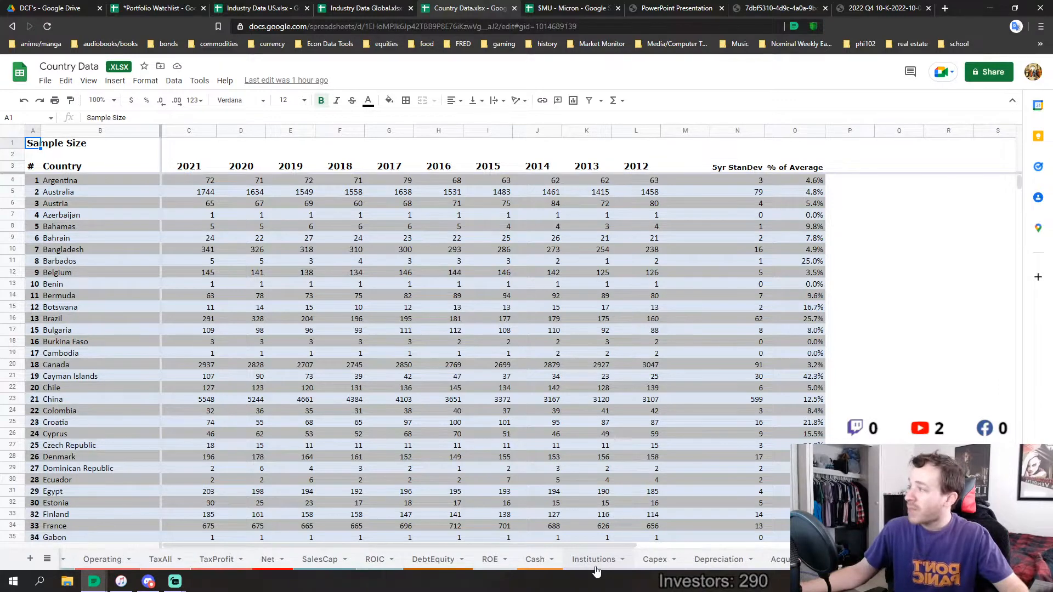
{"action": "scroll", "coordinate": [383, 564], "scroll_direction": "up", "scroll_amount": 7}
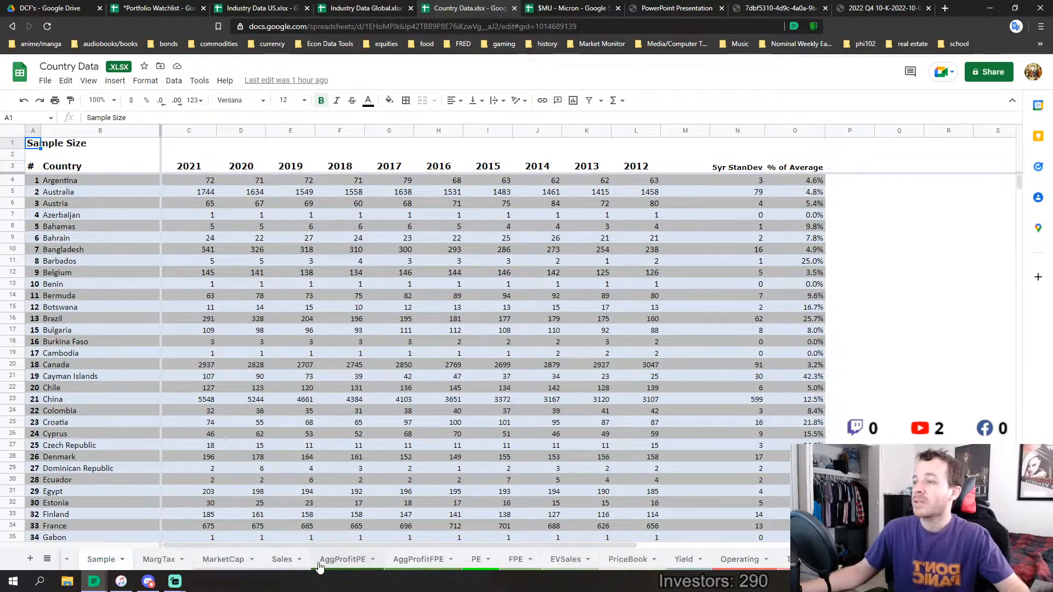
{"action": "scroll", "coordinate": [319, 566], "scroll_direction": "up", "scroll_amount": 2}
{"action": "left_click", "coordinate": [325, 402]}
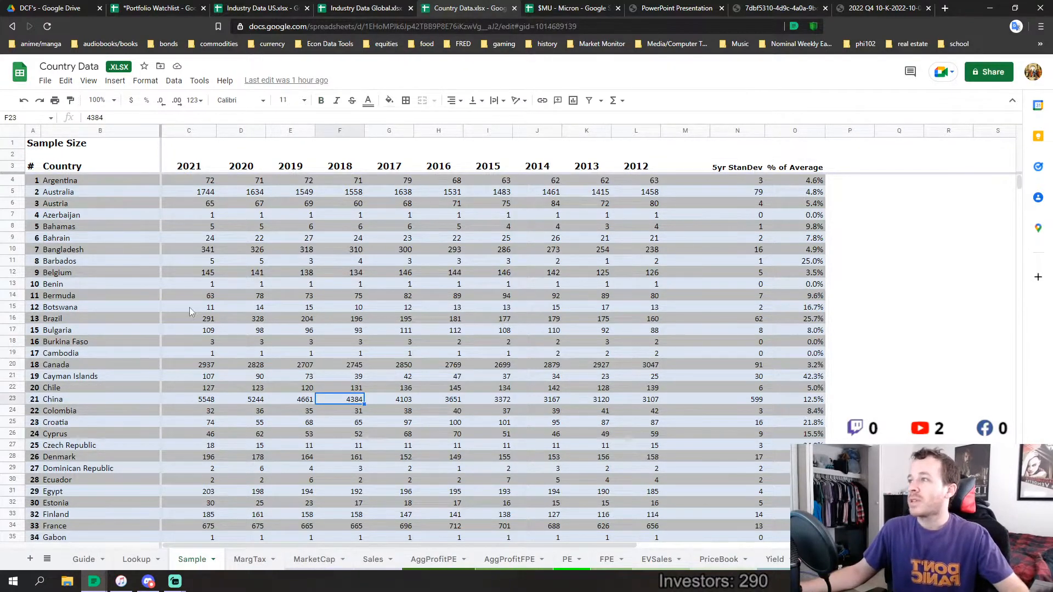
Look over the country rows on the Sample sheet and the Lookup comparison, then close the Country Data spreadsheet
{"action": "scroll", "coordinate": [183, 301], "scroll_direction": "down", "scroll_amount": 16}
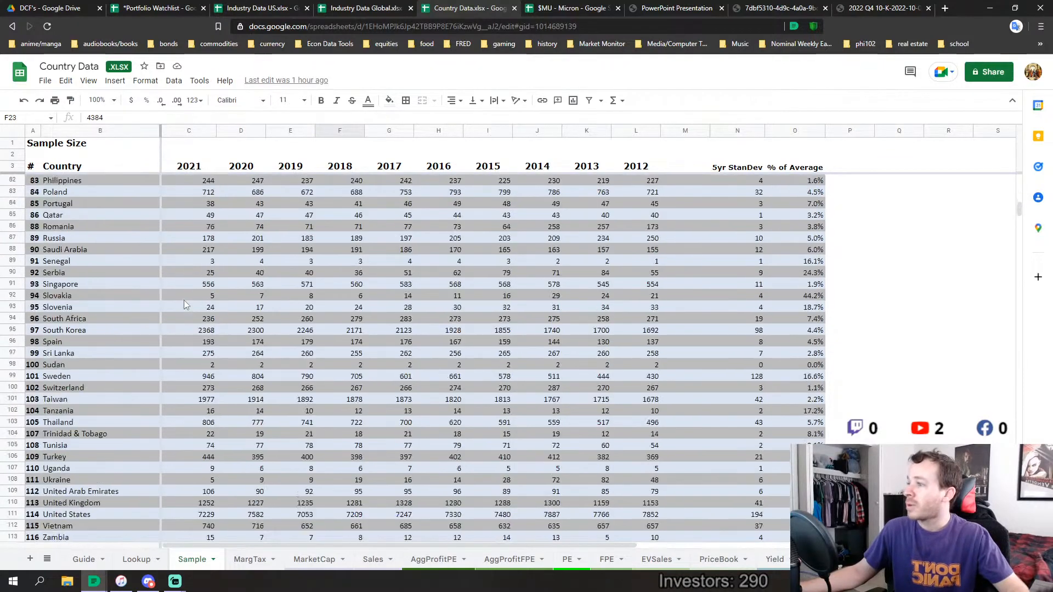
{"action": "scroll", "coordinate": [183, 301], "scroll_direction": "down", "scroll_amount": 6}
{"action": "scroll", "coordinate": [183, 301], "scroll_direction": "up", "scroll_amount": 7}
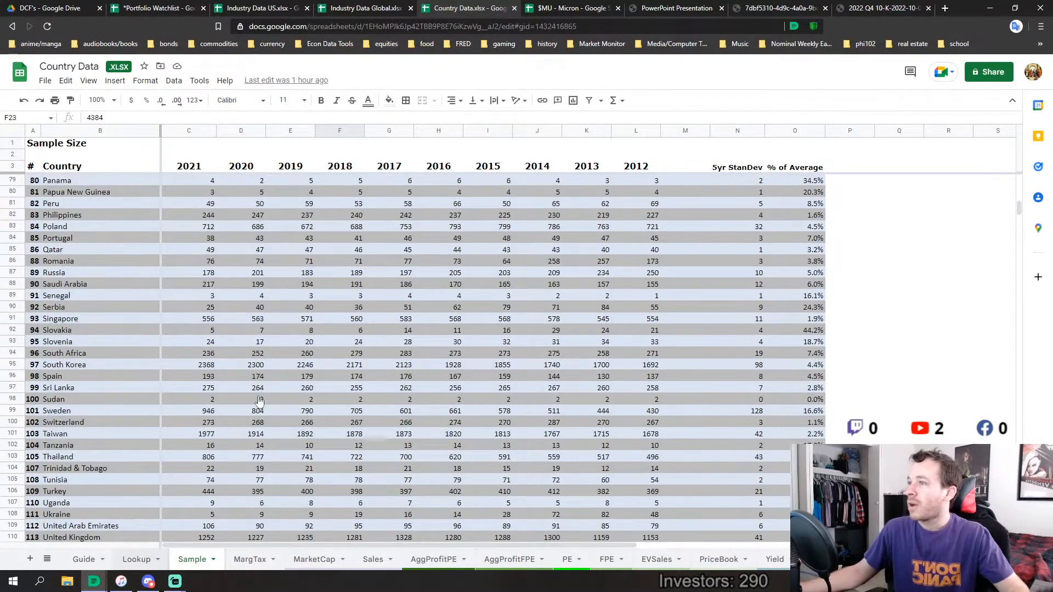
{"action": "left_click", "coordinate": [136, 558]}
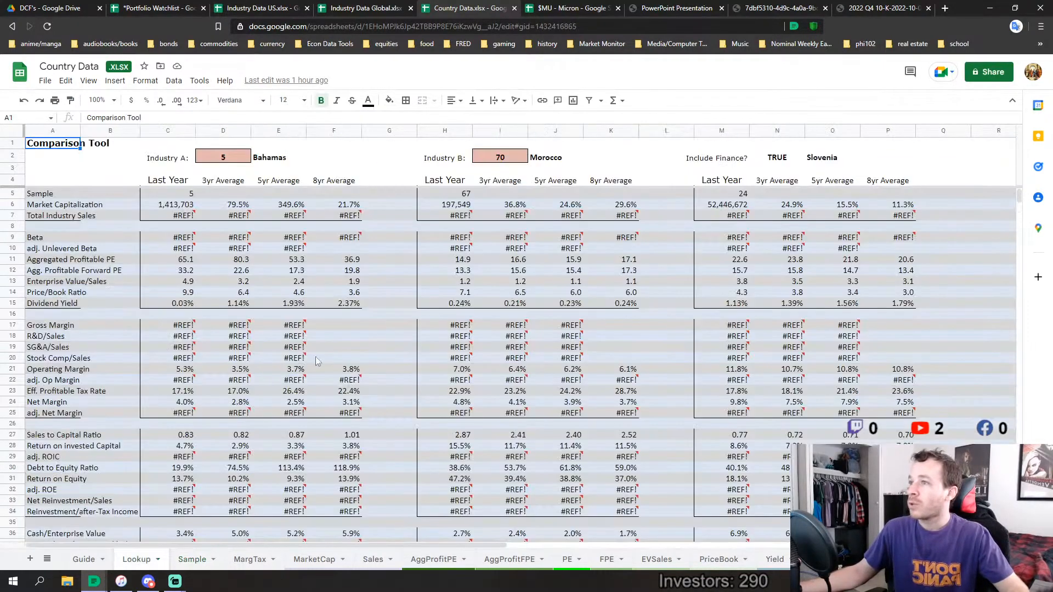
{"action": "left_click", "coordinate": [516, 10]}
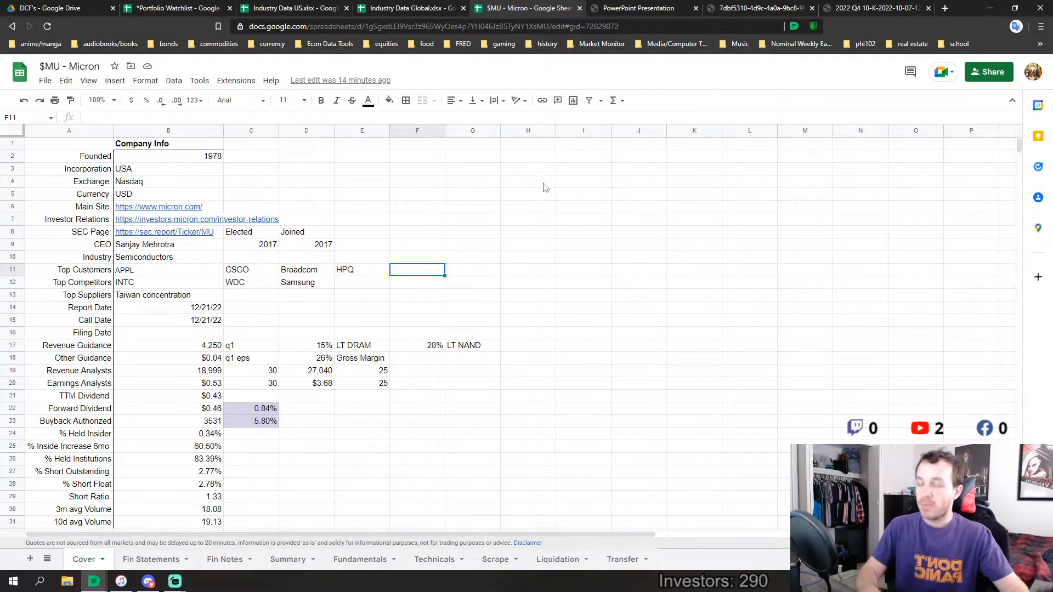
Check Industry Data Global's Lookup sheet again, then review the company links and Top Customers row on $MU - Micron's Cover sheet
{"action": "left_click", "coordinate": [412, 5]}
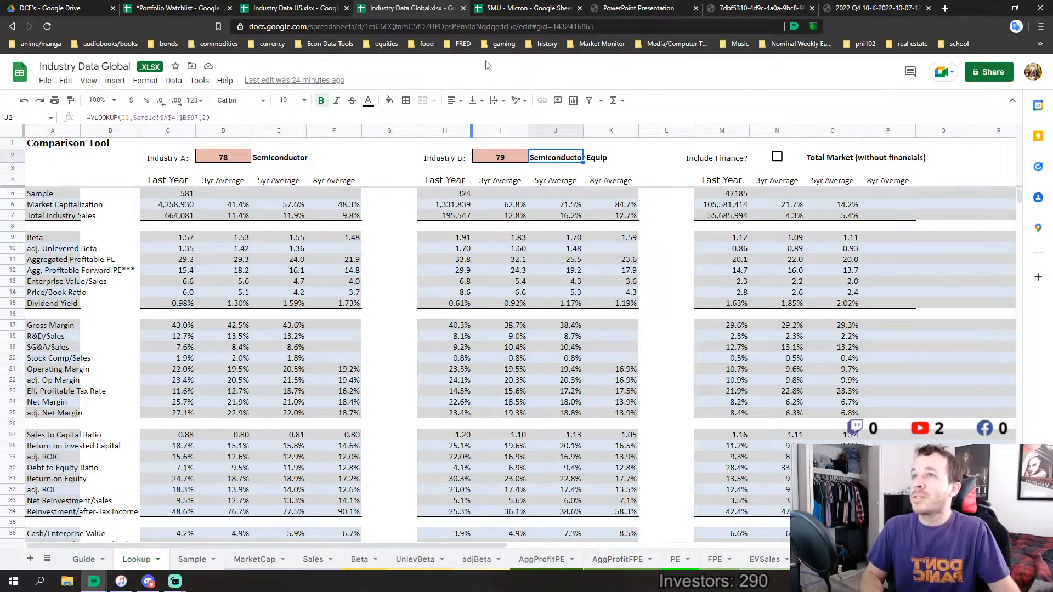
{"action": "left_click", "coordinate": [529, 8]}
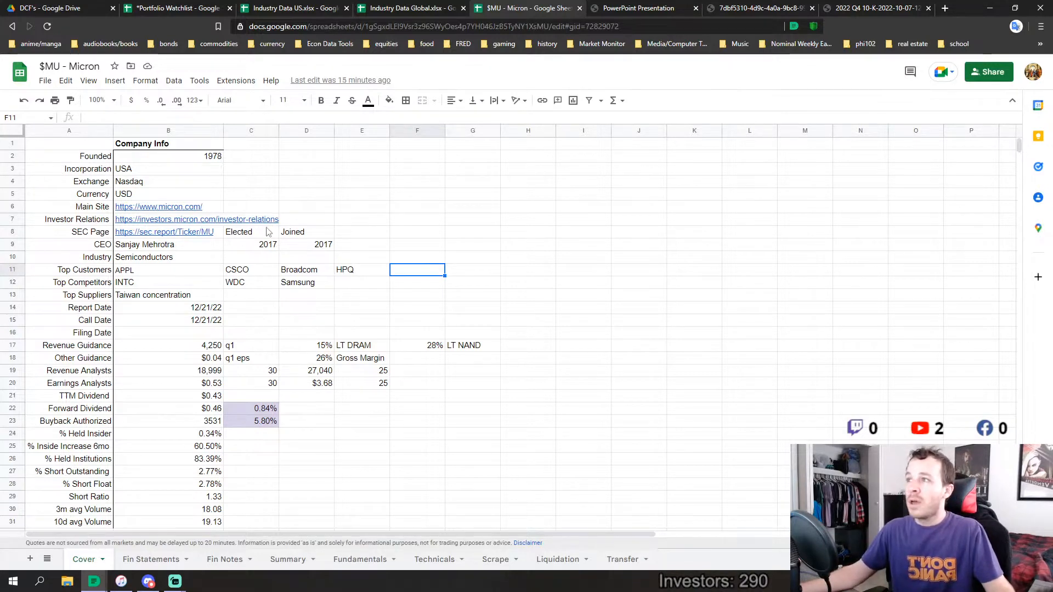
{"action": "left_click_drag", "start_coordinate": [218, 207], "coordinate": [210, 236]}
{"action": "left_click", "coordinate": [473, 235]}
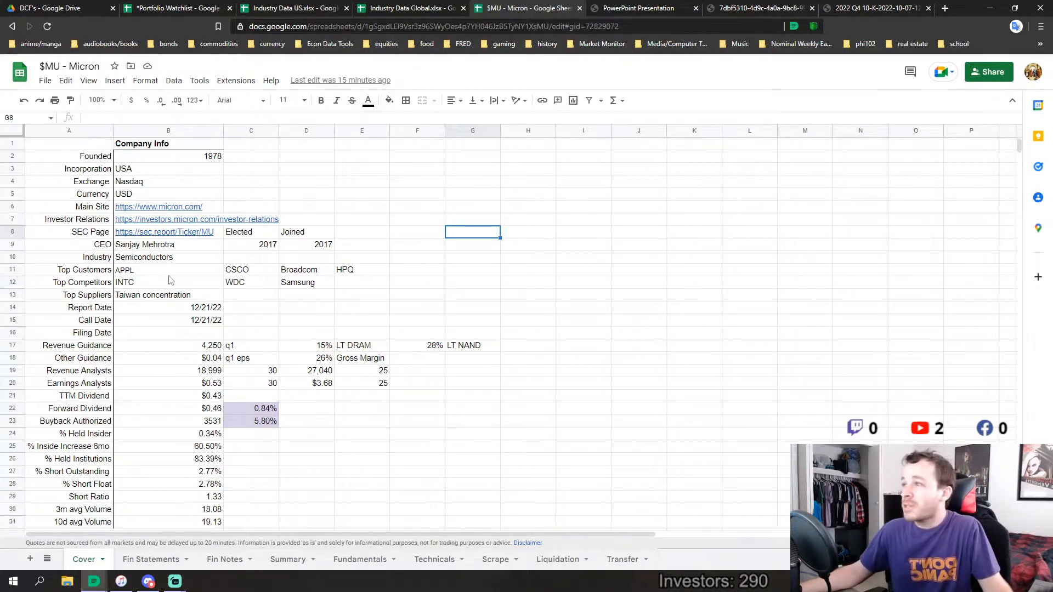
{"action": "left_click_drag", "start_coordinate": [169, 273], "coordinate": [412, 275]}
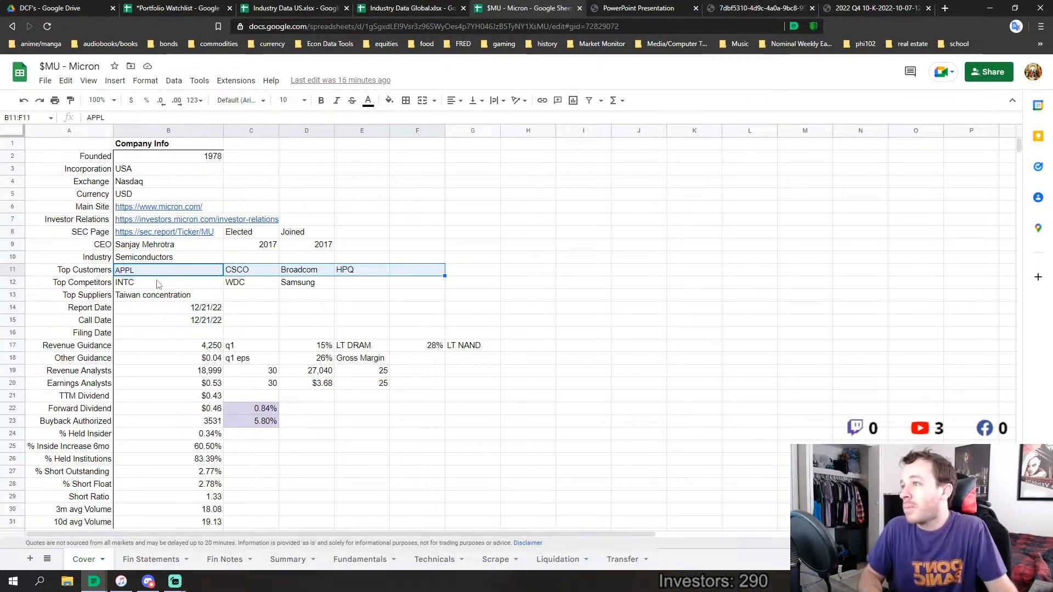
Review the Top Competitors, Top Suppliers and Report Date rows on the Cover sheet
{"action": "left_click_drag", "start_coordinate": [164, 284], "coordinate": [310, 289]}
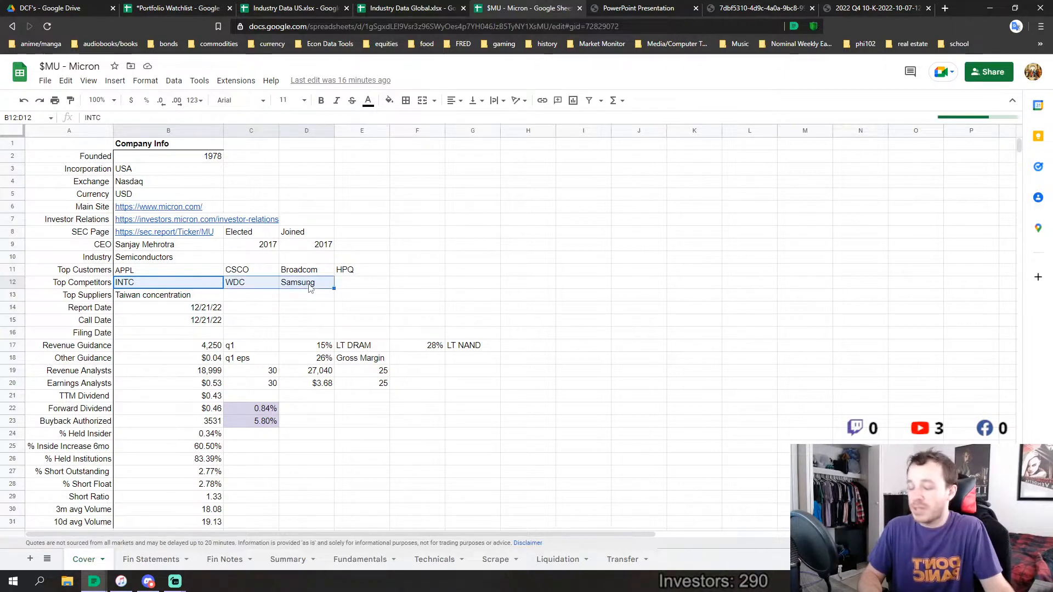
{"action": "left_click", "coordinate": [206, 286]}
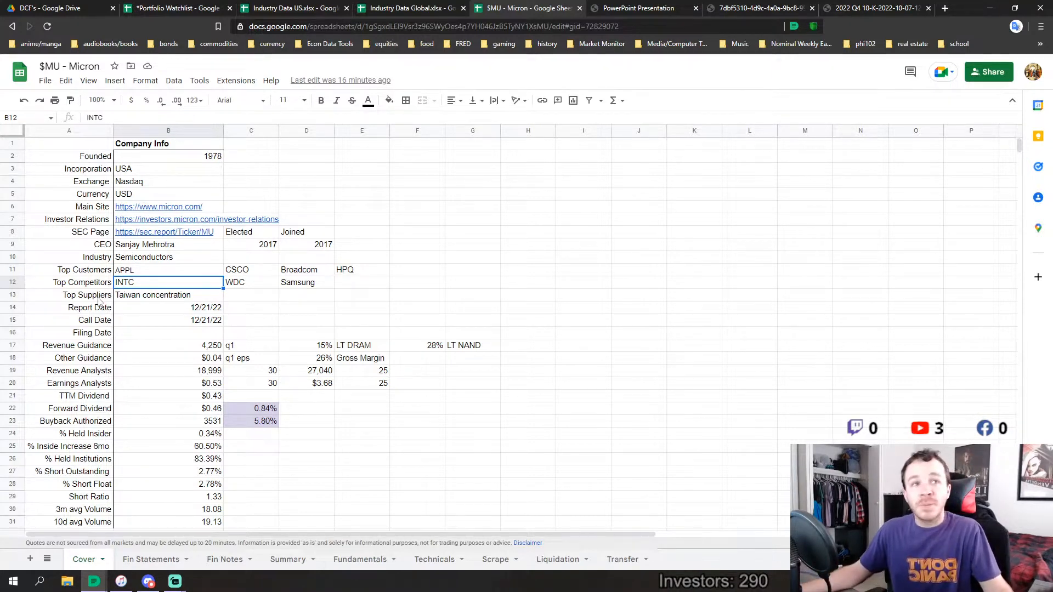
{"action": "left_click_drag", "start_coordinate": [96, 295], "coordinate": [258, 301]}
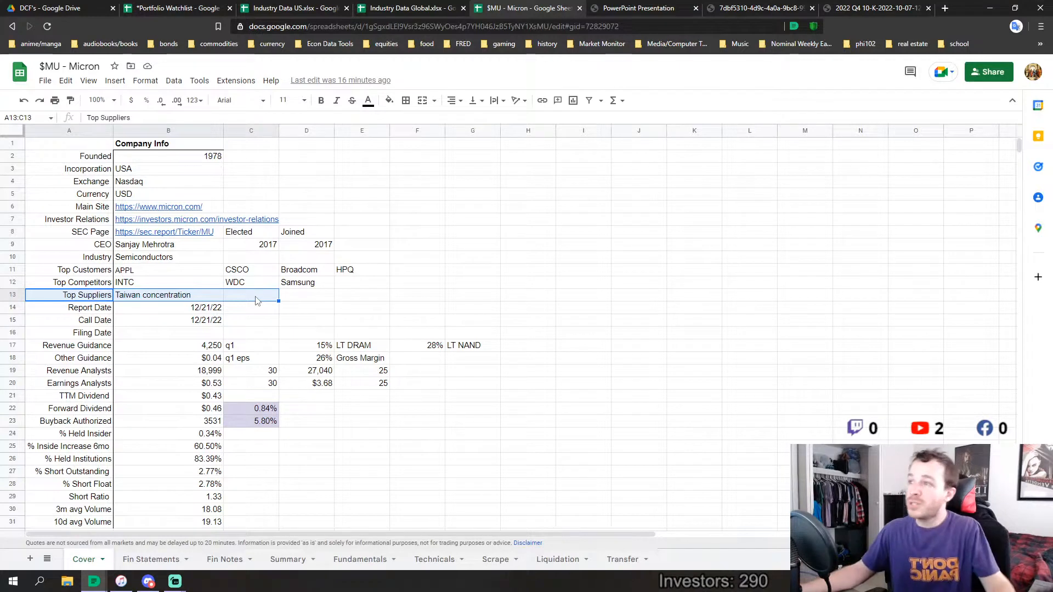
{"action": "left_click", "coordinate": [205, 310]}
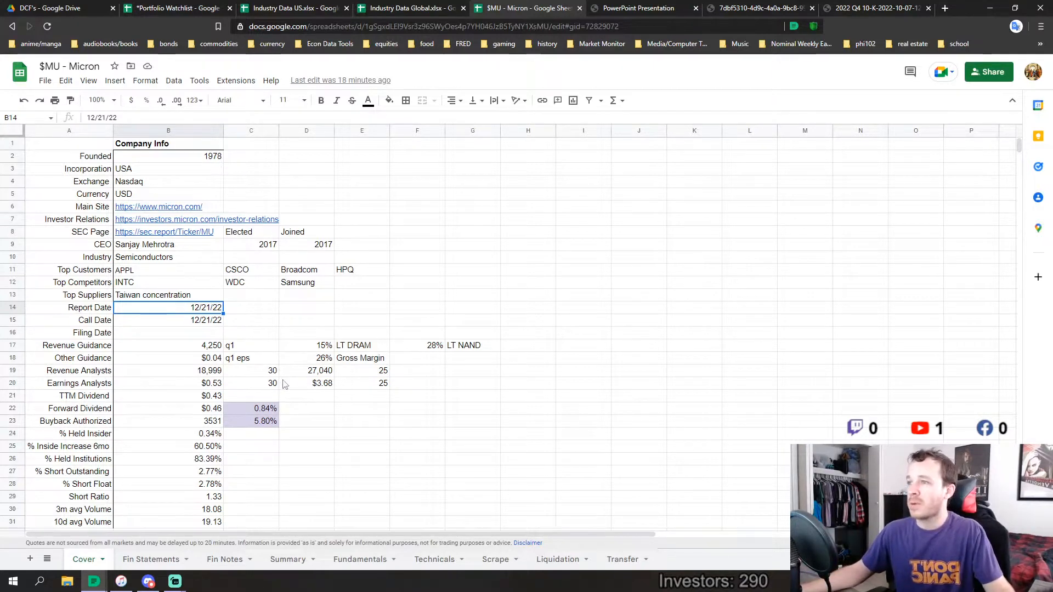
Examine the Revenue Guidance and Other Guidance rows alongside the analysts' revenue and earnings estimates and analyst counts
{"action": "left_click_drag", "start_coordinate": [195, 347], "coordinate": [469, 359]}
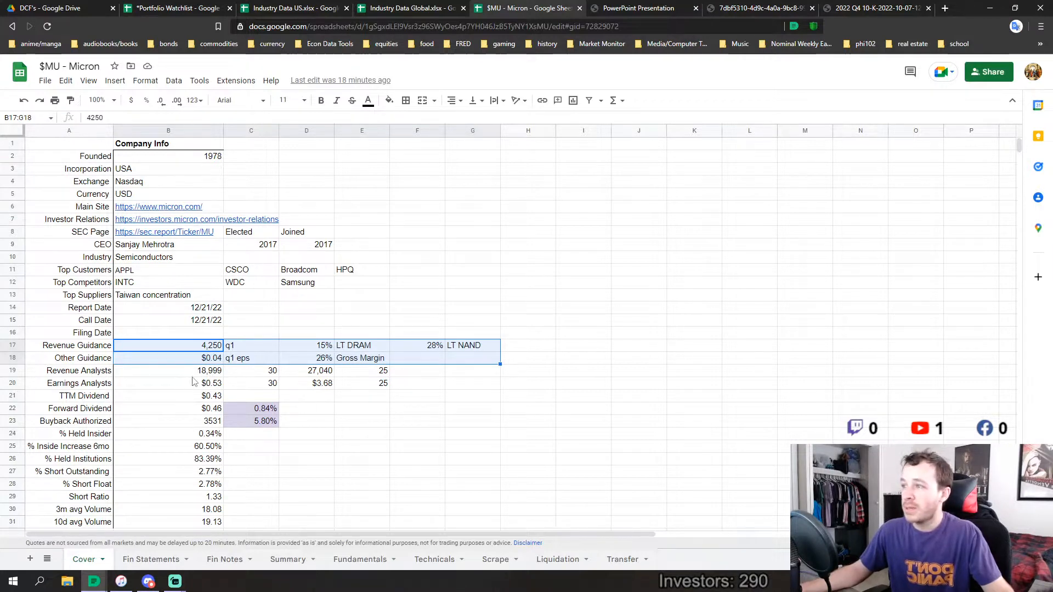
{"action": "left_click", "coordinate": [264, 374]}
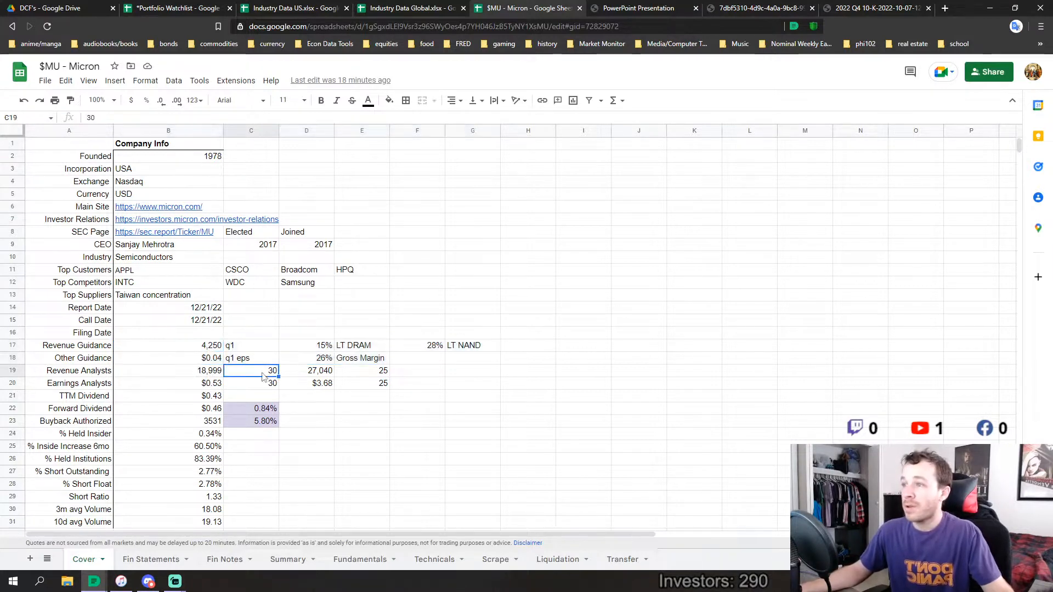
{"action": "left_click", "coordinate": [361, 374]}
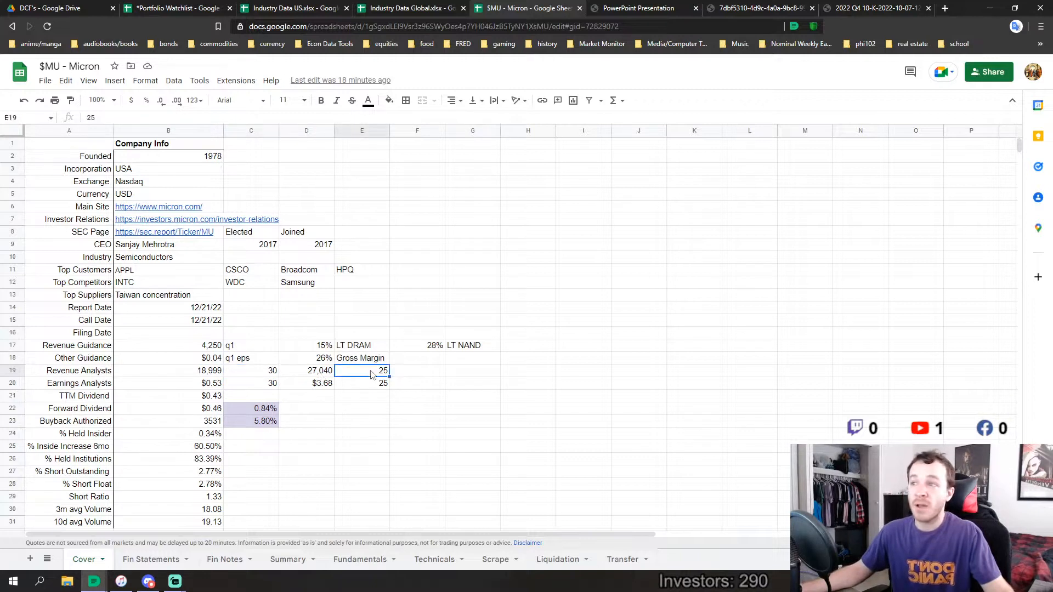
{"action": "left_click", "coordinate": [215, 389]}
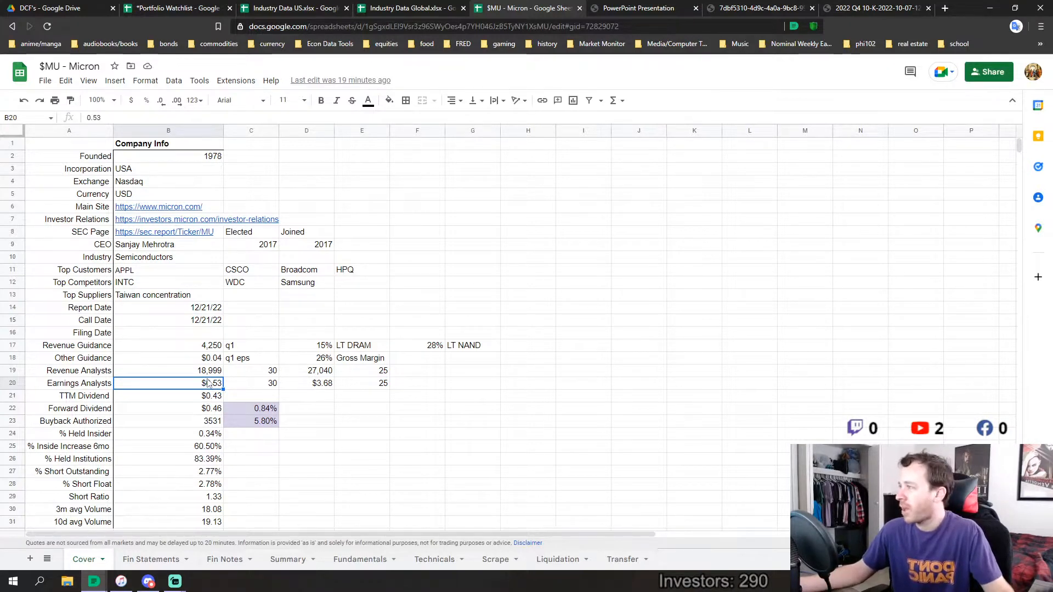
{"action": "left_click", "coordinate": [218, 368]}
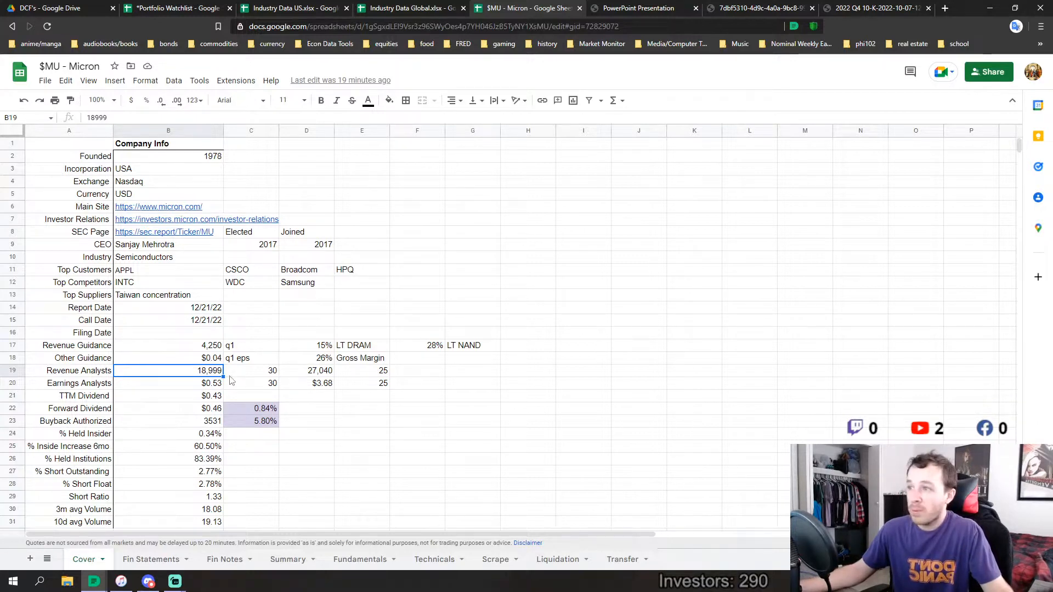
{"action": "left_click", "coordinate": [190, 349]}
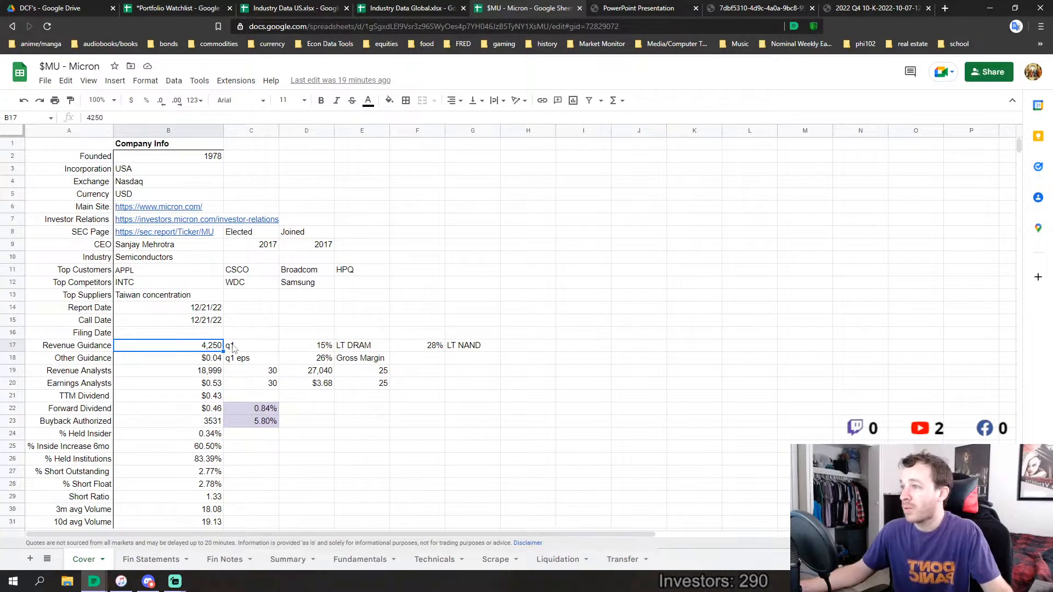
Compare the q1 EPS guidance with the Earnings Analysts estimate, checking the Revenue Analysts row as well
{"action": "left_click_drag", "start_coordinate": [233, 376], "coordinate": [212, 375]}
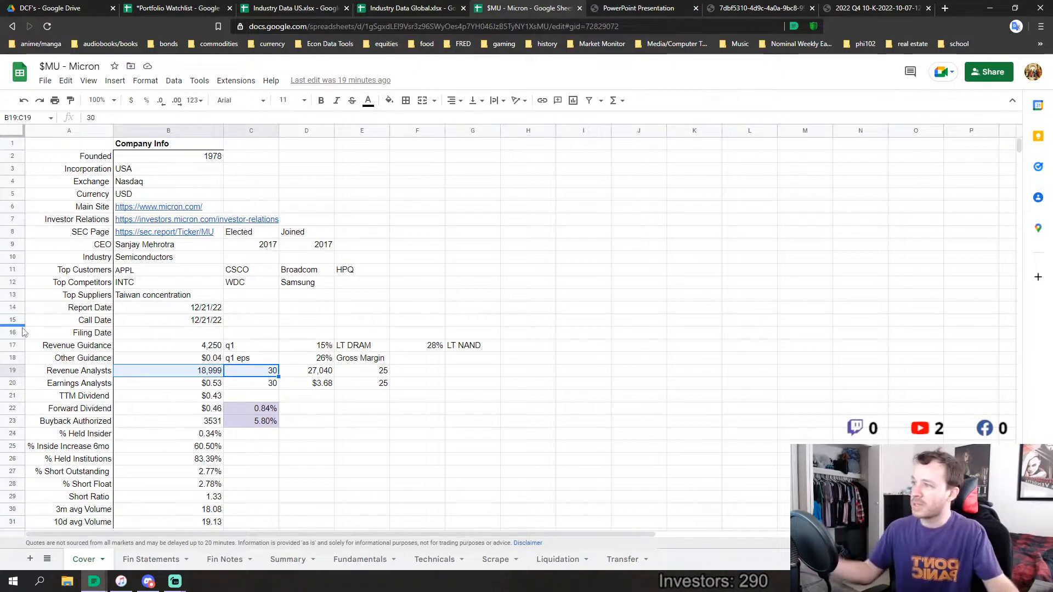
{"action": "left_click", "coordinate": [206, 366]}
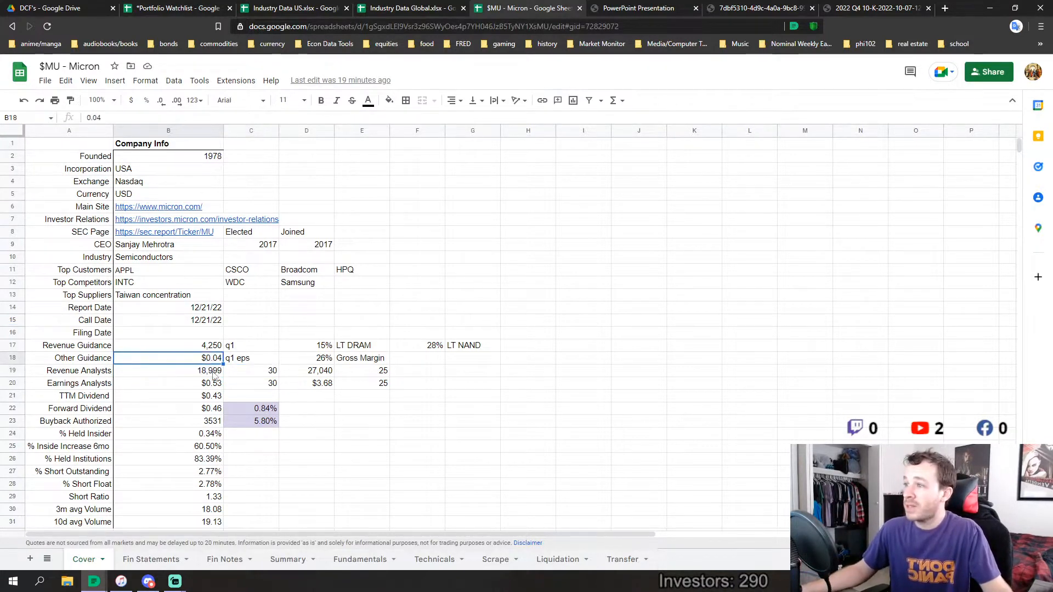
{"action": "left_click", "coordinate": [208, 387]}
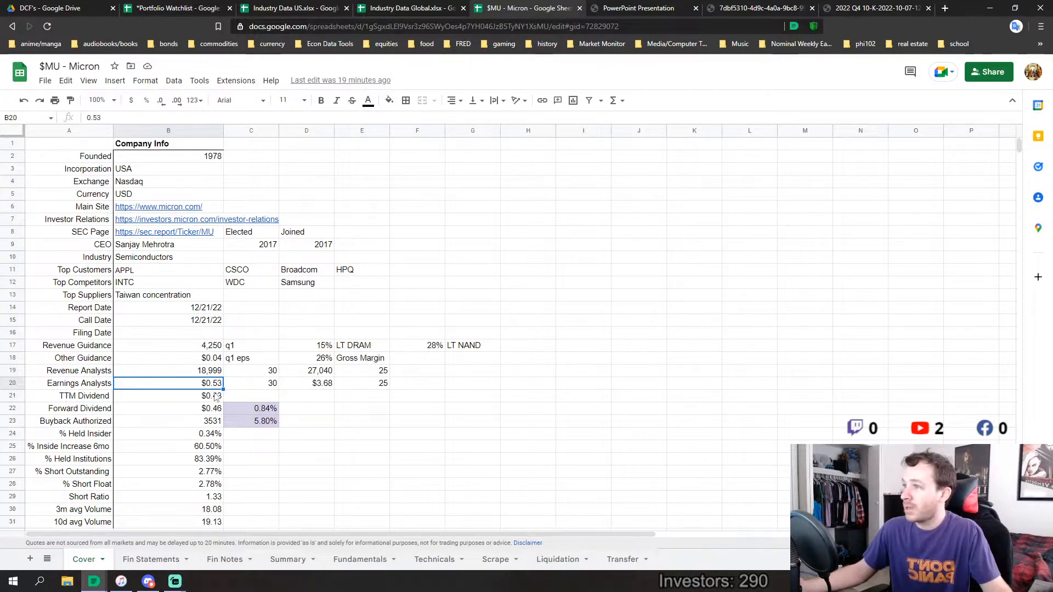
{"action": "mouse_move", "coordinate": [214, 363]}
{"action": "left_mouse_down"}
{"action": "mouse_move", "coordinate": [211, 373]}
{"action": "mouse_move", "coordinate": [203, 362]}
{"action": "left_mouse_up"}
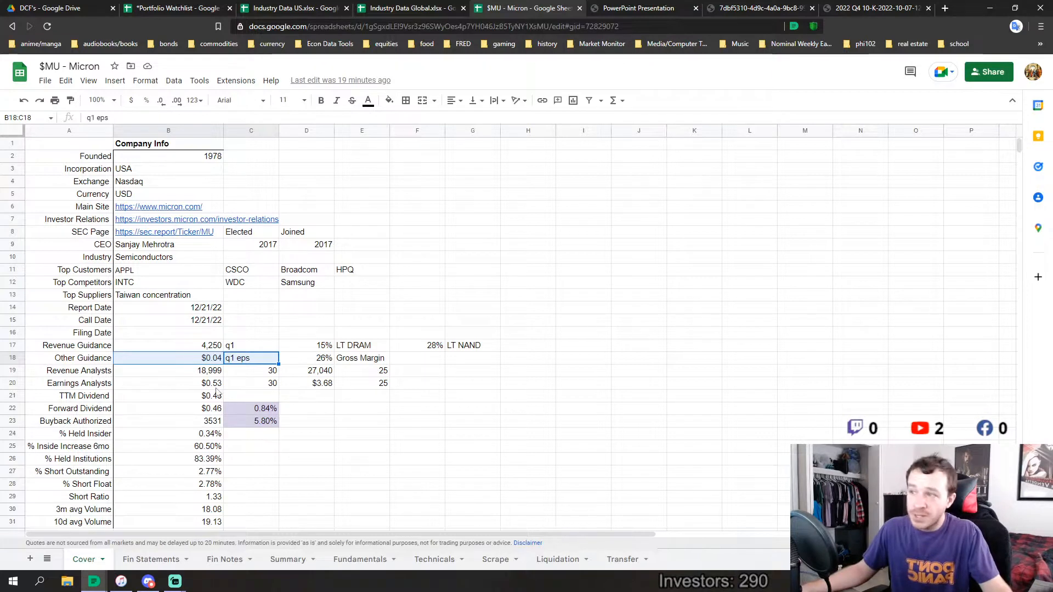
{"action": "left_click_drag", "start_coordinate": [207, 384], "coordinate": [252, 386]}
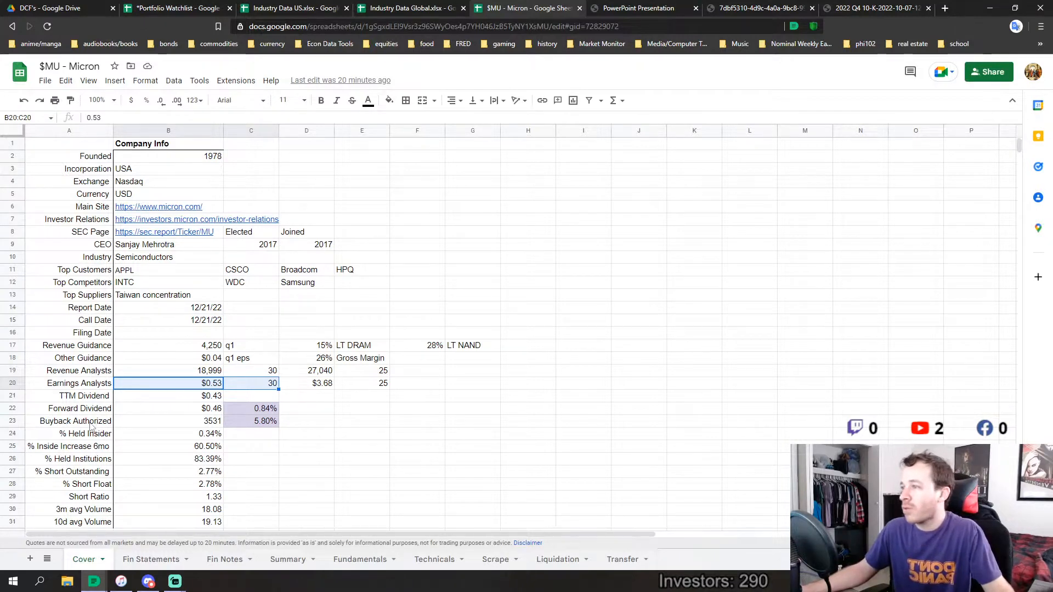
Review the Buyback Authorized and % Inside Increase 6mo rows, then the remaining ownership, short interest and volume rows
{"action": "left_click_drag", "start_coordinate": [92, 422], "coordinate": [269, 424]}
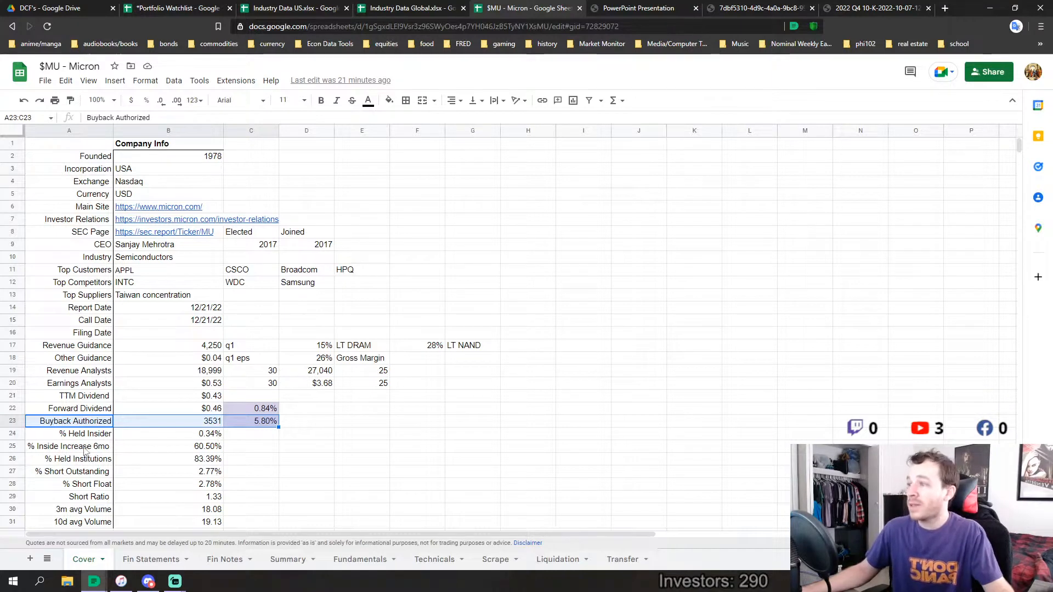
{"action": "left_click_drag", "start_coordinate": [85, 451], "coordinate": [204, 453]}
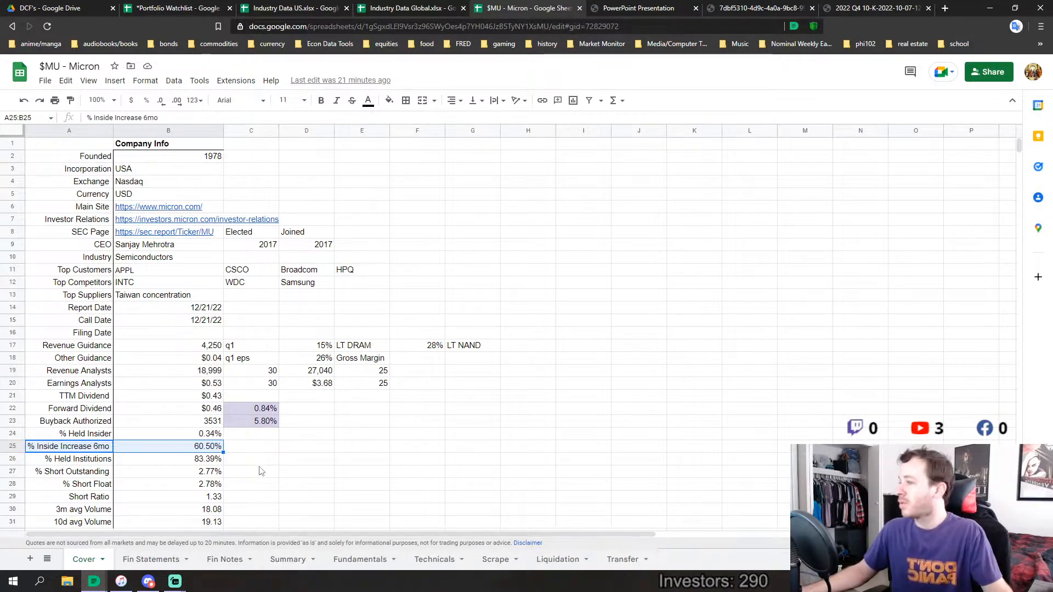
{"action": "scroll", "coordinate": [261, 471], "scroll_direction": "down", "scroll_amount": 1}
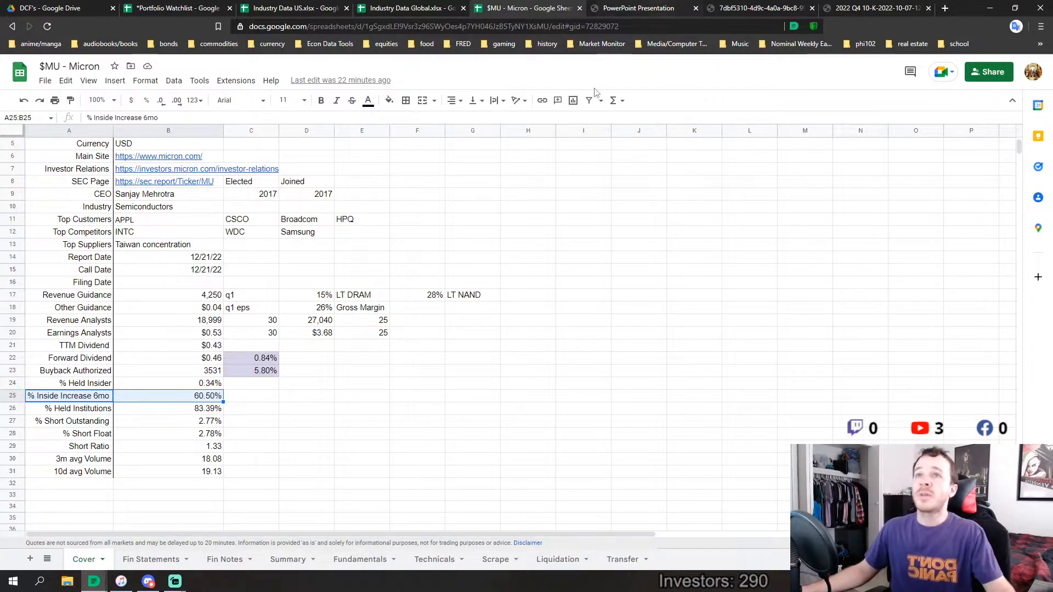
Glance at the FQ4 2022 results presentation, then bring up the Market Outlook section of the Fiscal Q4 2022 Earnings Call Prepared Remarks
{"action": "left_click", "coordinate": [679, 8]}
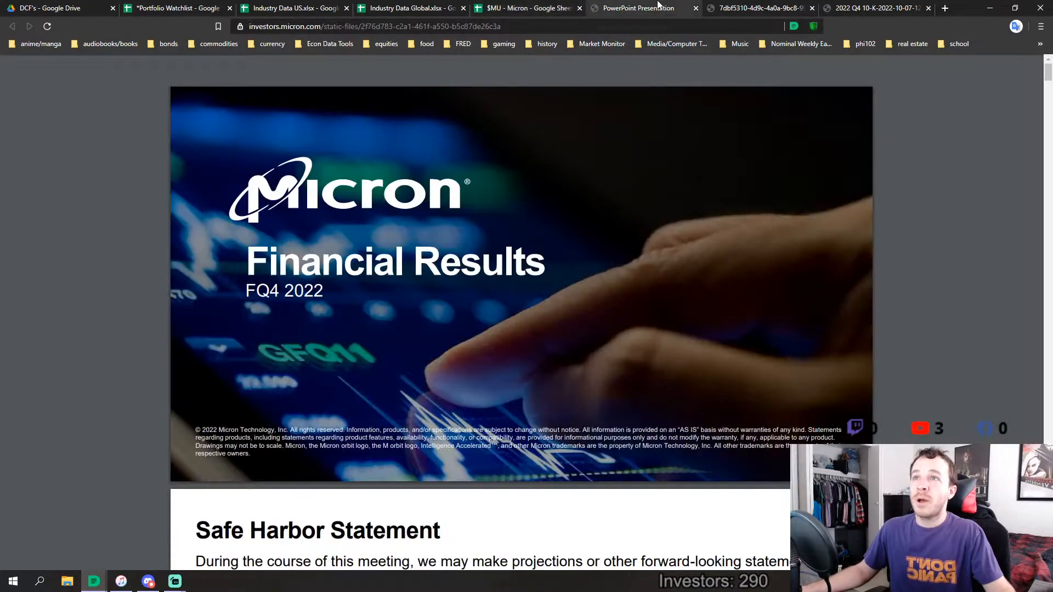
{"action": "left_click", "coordinate": [753, 12]}
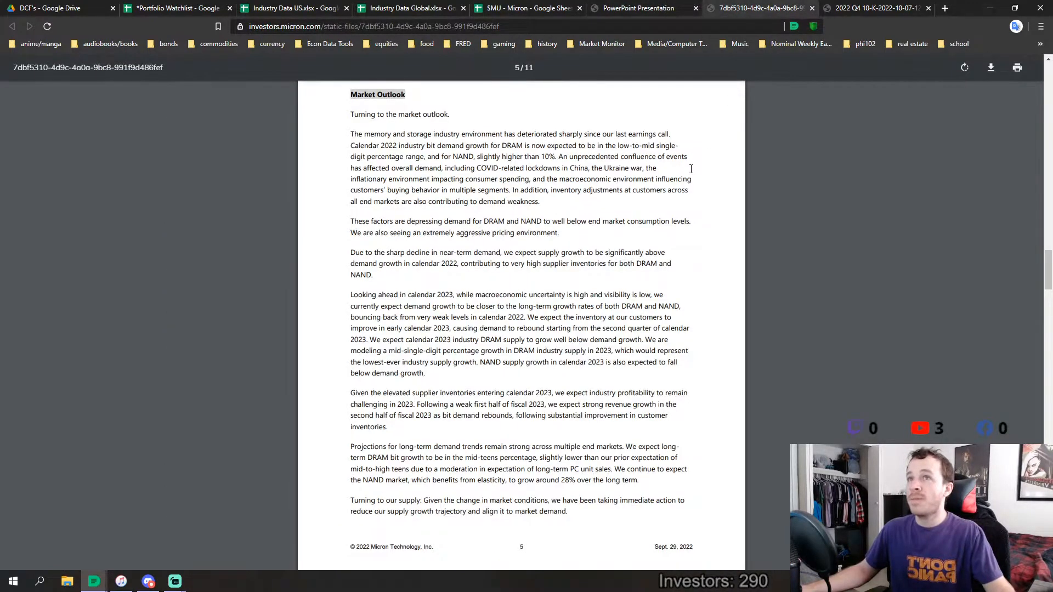
{"action": "scroll", "coordinate": [565, 128], "scroll_direction": "up", "scroll_amount": 2}
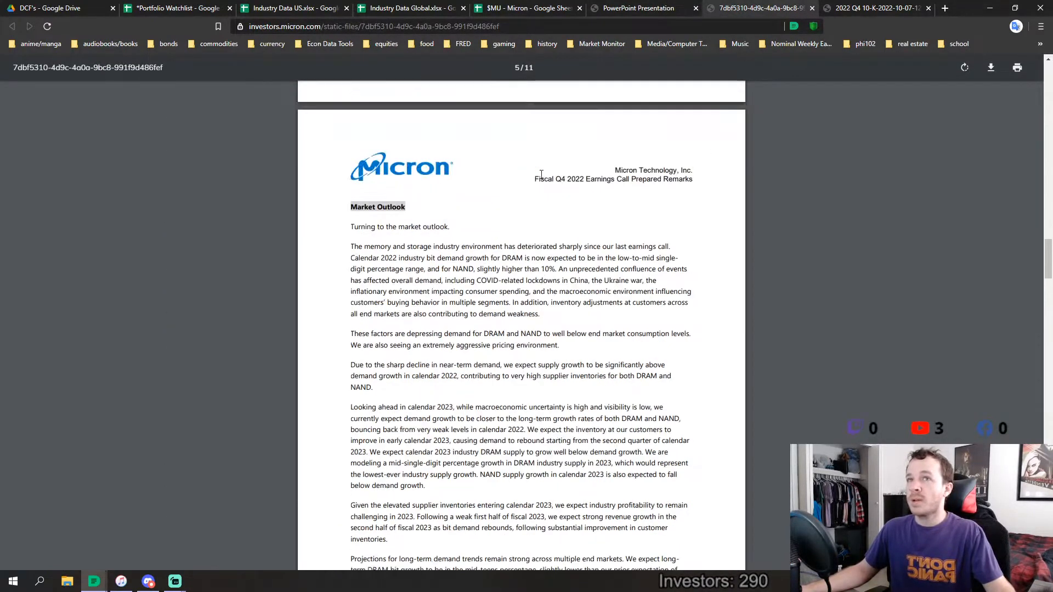
{"action": "scroll", "coordinate": [542, 192], "scroll_direction": "down", "scroll_amount": 2}
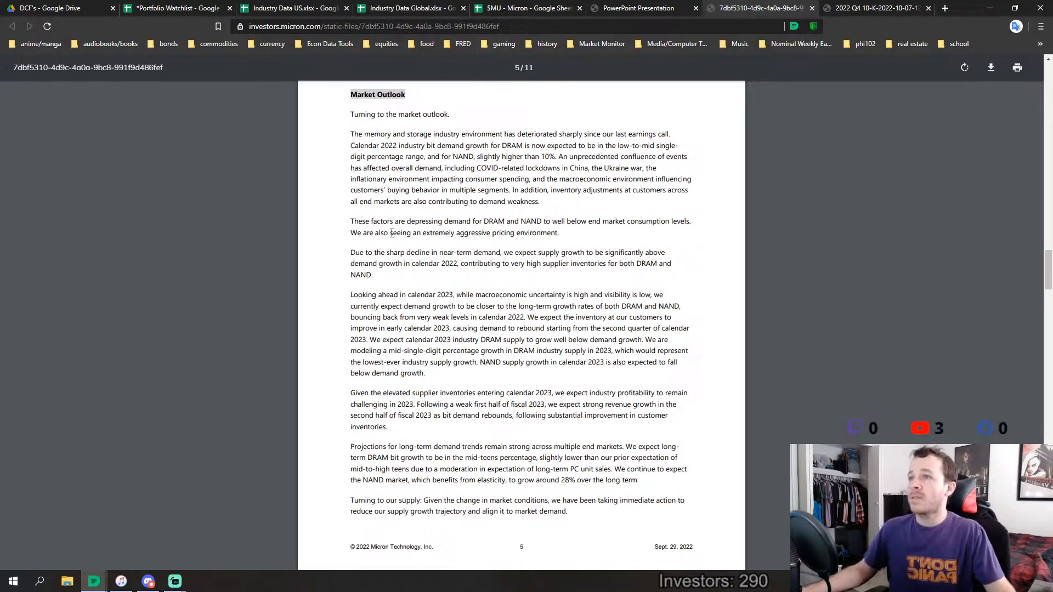
{"action": "scroll", "coordinate": [408, 248], "scroll_direction": "up", "scroll_amount": 2}
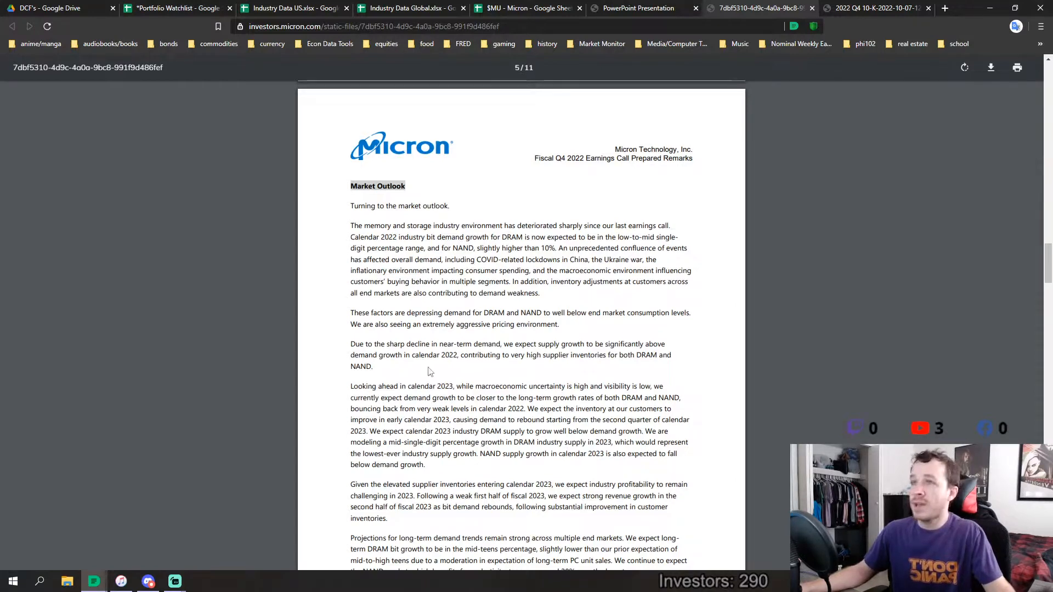
{"action": "scroll", "coordinate": [472, 289], "scroll_direction": "down", "scroll_amount": 2}
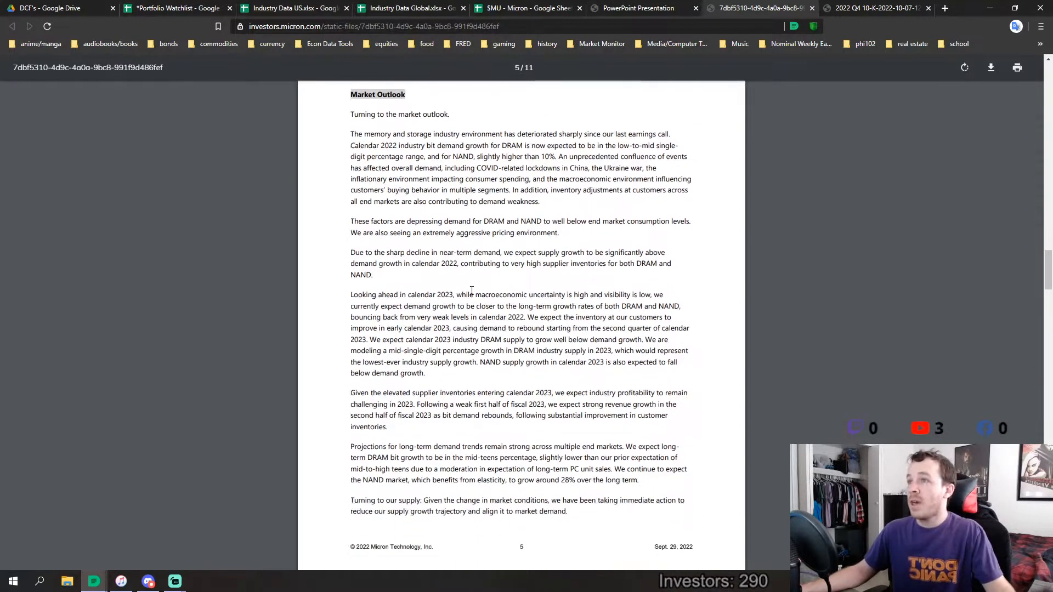
{"action": "scroll", "coordinate": [471, 290], "scroll_direction": "up", "scroll_amount": 2}
{"action": "scroll", "coordinate": [471, 289], "scroll_direction": "down", "scroll_amount": 2}
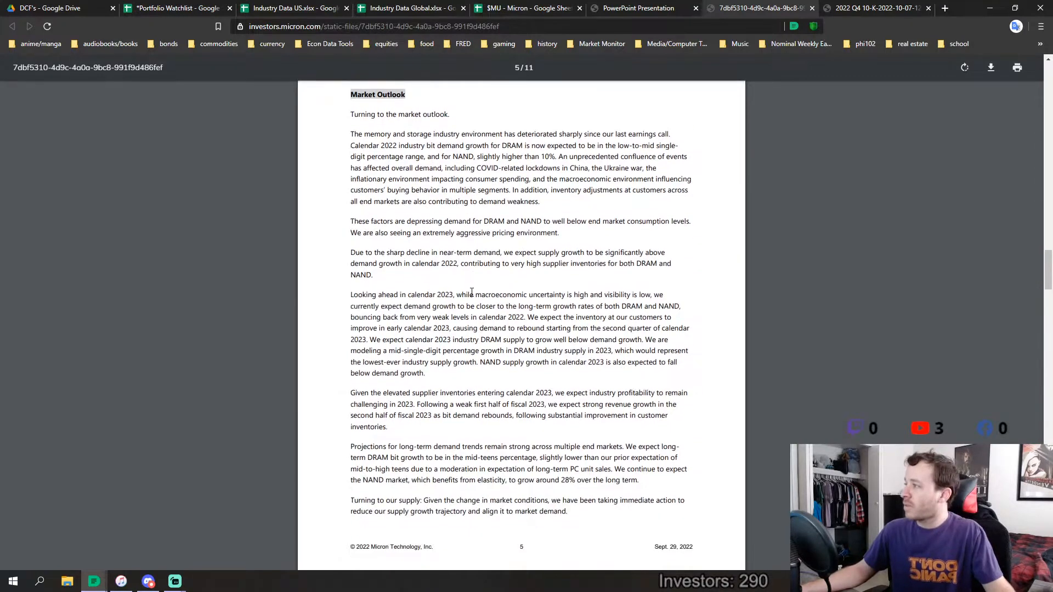
{"action": "scroll", "coordinate": [473, 292], "scroll_direction": "up", "scroll_amount": 1}
{"action": "scroll", "coordinate": [472, 292], "scroll_direction": "up", "scroll_amount": 1}
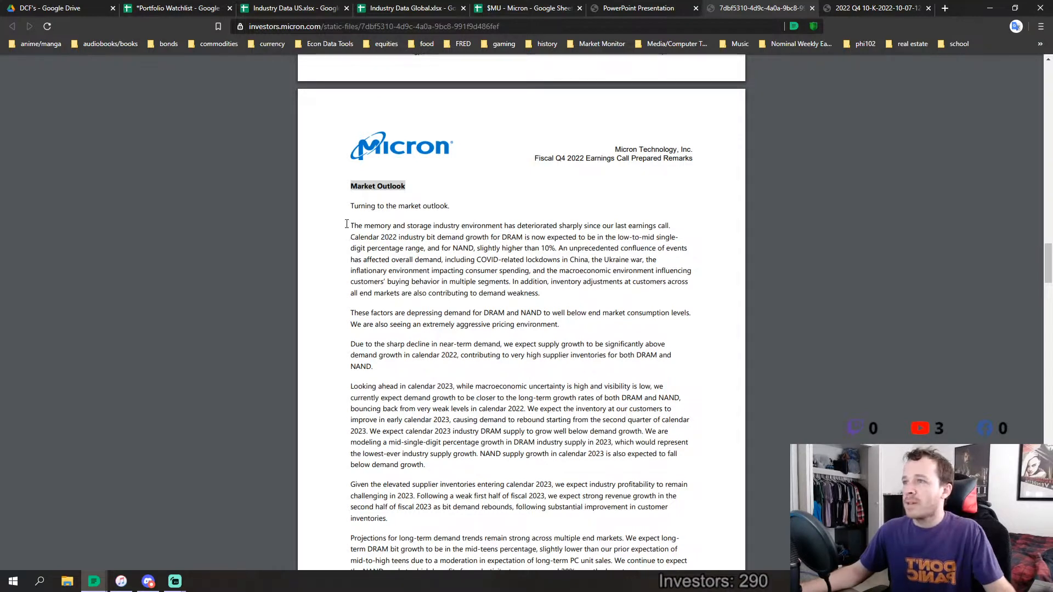
Read the Market Outlook paragraphs on the memory industry's deterioration, depressed DRAM and NAND demand, and supply growth in calendar 2022
{"action": "left_click_drag", "start_coordinate": [359, 224], "coordinate": [476, 294]}
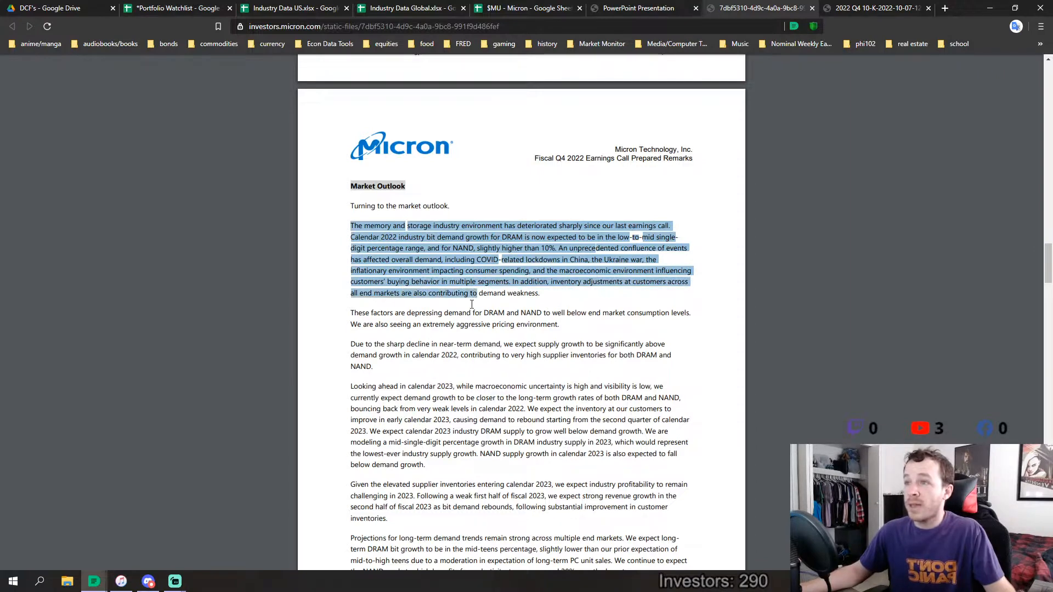
{"action": "left_click", "coordinate": [377, 315]}
{"action": "left_click_drag", "start_coordinate": [363, 313], "coordinate": [613, 344]}
{"action": "left_click", "coordinate": [570, 314]}
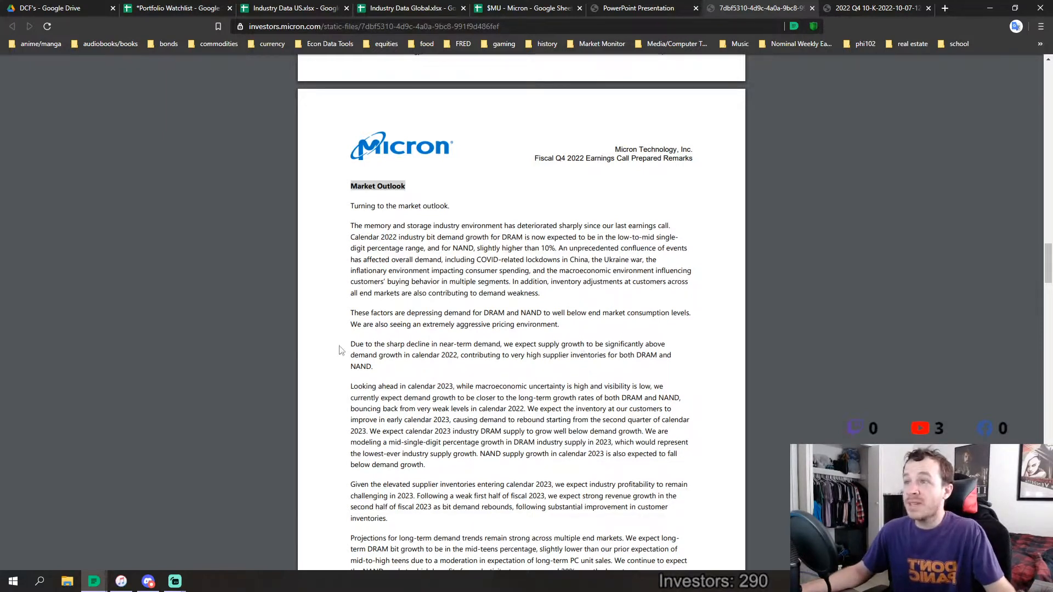
{"action": "left_click_drag", "start_coordinate": [351, 343], "coordinate": [378, 367]}
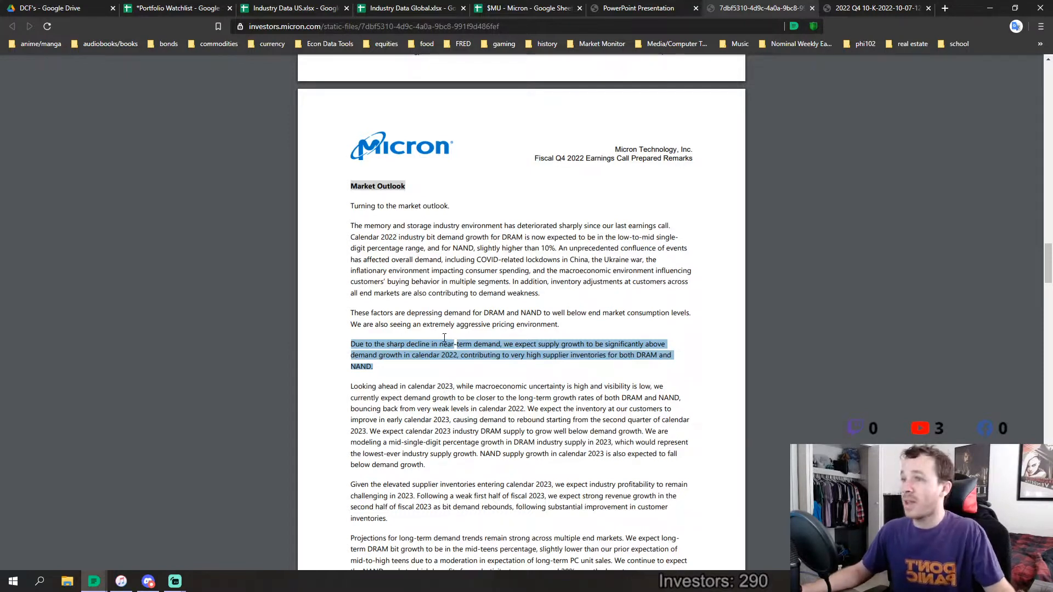
Read the Market Outlook paragraph on calendar 2023 demand and supply growth, then look over the rest of page 5
{"action": "scroll", "coordinate": [491, 311], "scroll_direction": "down", "scroll_amount": 2}
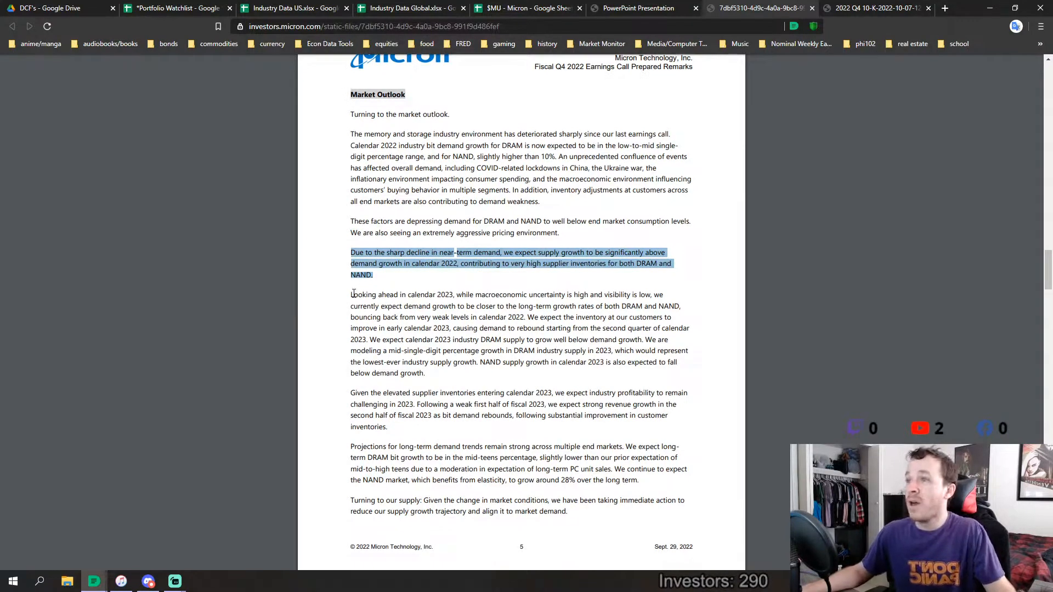
{"action": "left_click_drag", "start_coordinate": [354, 294], "coordinate": [642, 340]}
{"action": "left_click_drag", "start_coordinate": [645, 339], "coordinate": [430, 373]}
{"action": "left_click", "coordinate": [430, 373]}
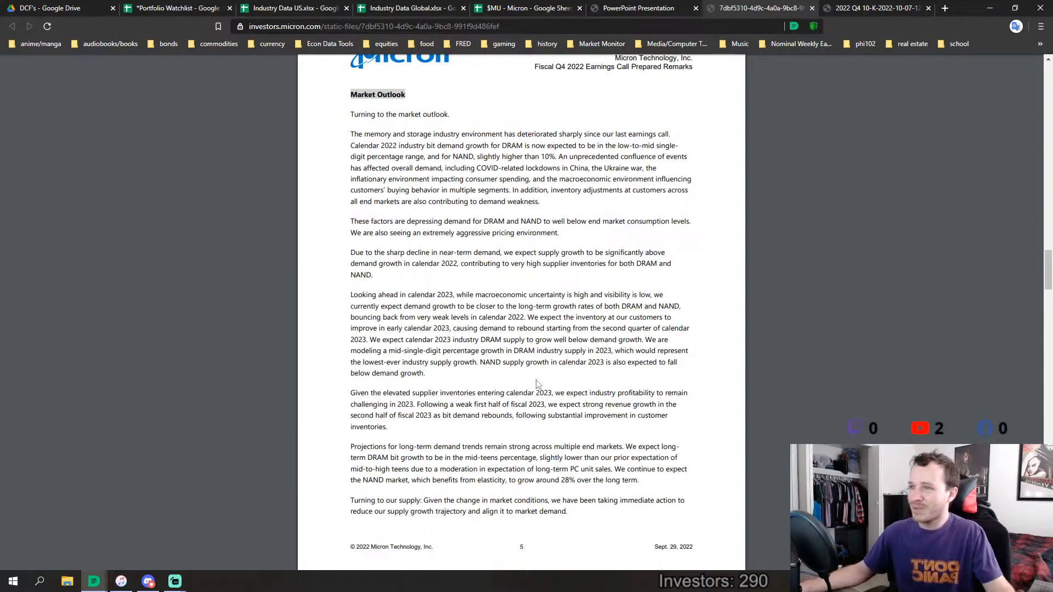
{"action": "scroll", "coordinate": [591, 331], "scroll_direction": "down", "scroll_amount": 2}
{"action": "scroll", "coordinate": [579, 379], "scroll_direction": "up", "scroll_amount": 4}
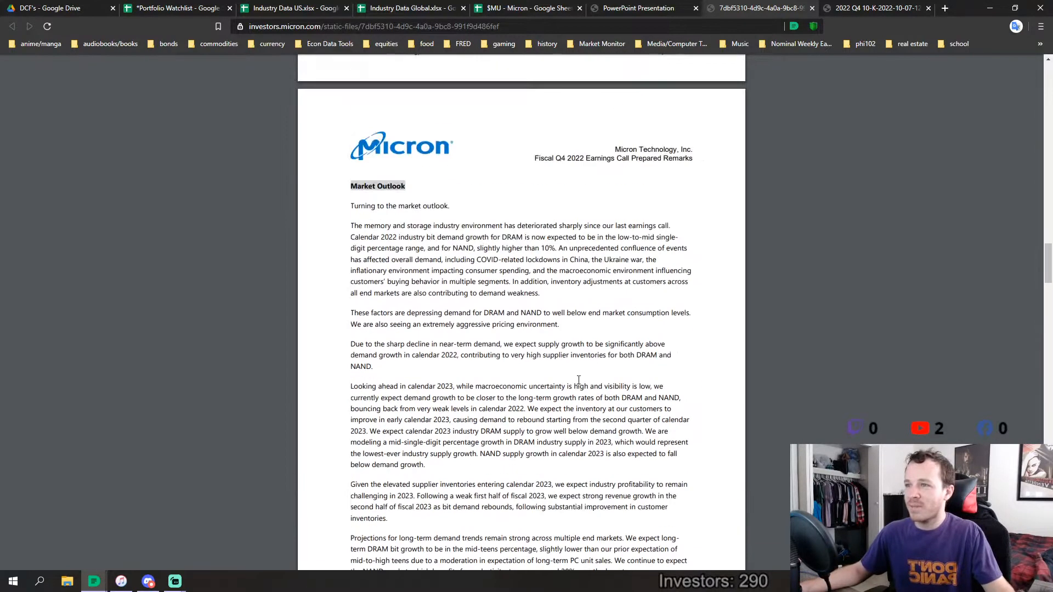
{"action": "scroll", "coordinate": [527, 466], "scroll_direction": "down", "scroll_amount": 2}
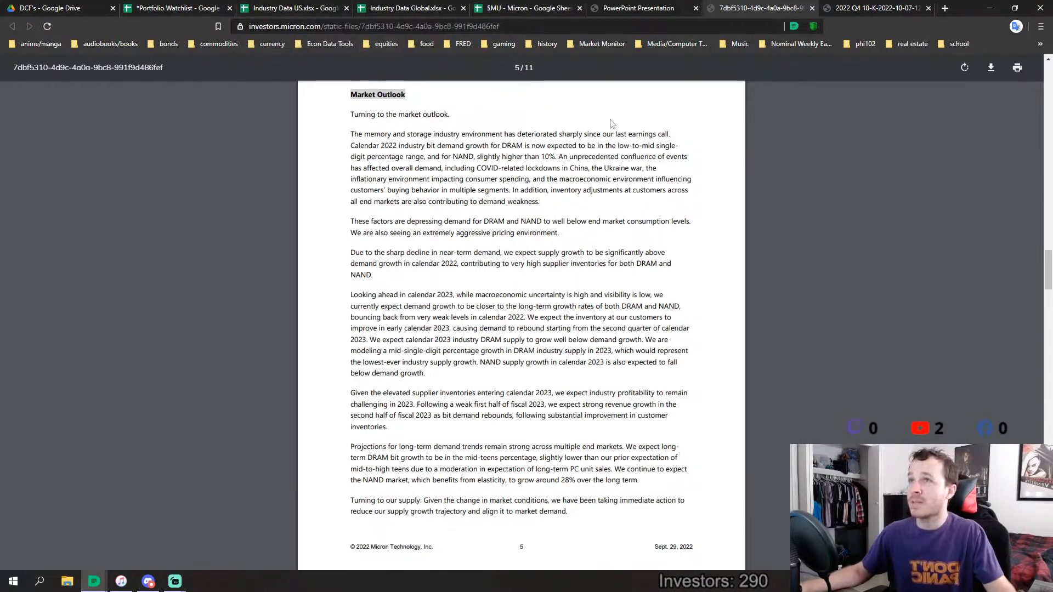
Return to the $MU - Micron spreadsheet and open its Fundamentals sheet
{"action": "left_click", "coordinate": [551, 5]}
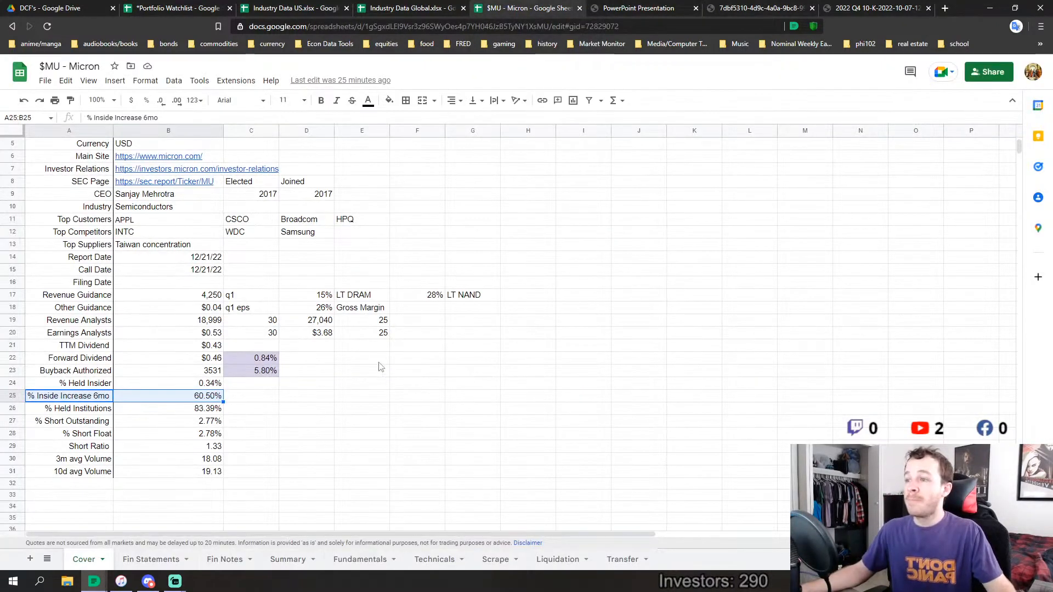
{"action": "left_click", "coordinate": [360, 560]}
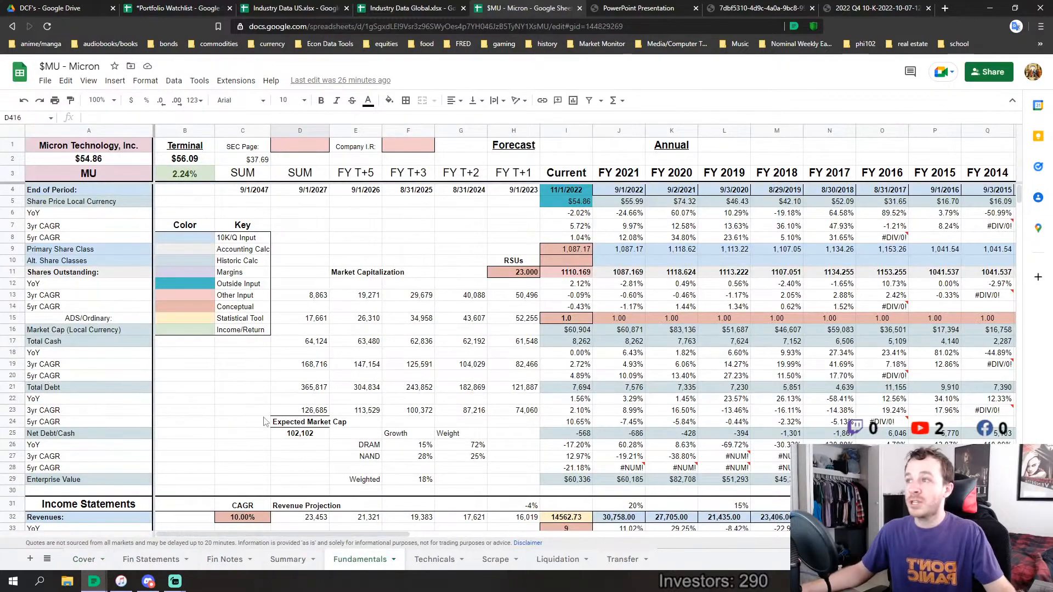
Look over the Fundamentals sheet's income statement, R&D capitalized income, net margin forecast and cash flow sections
{"action": "scroll", "coordinate": [260, 469], "scroll_direction": "down", "scroll_amount": 10}
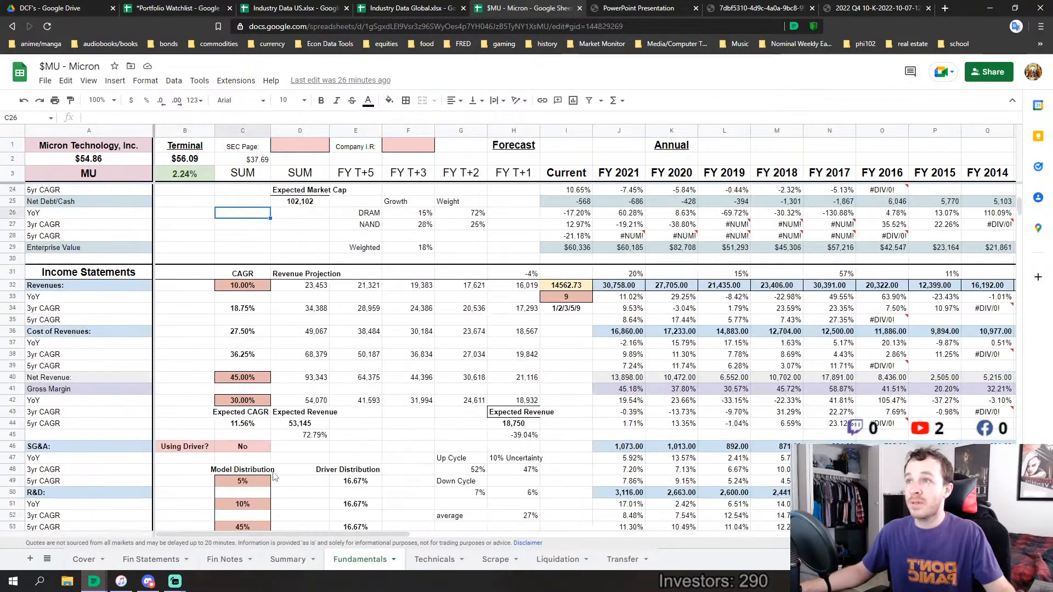
{"action": "scroll", "coordinate": [377, 455], "scroll_direction": "down", "scroll_amount": 20}
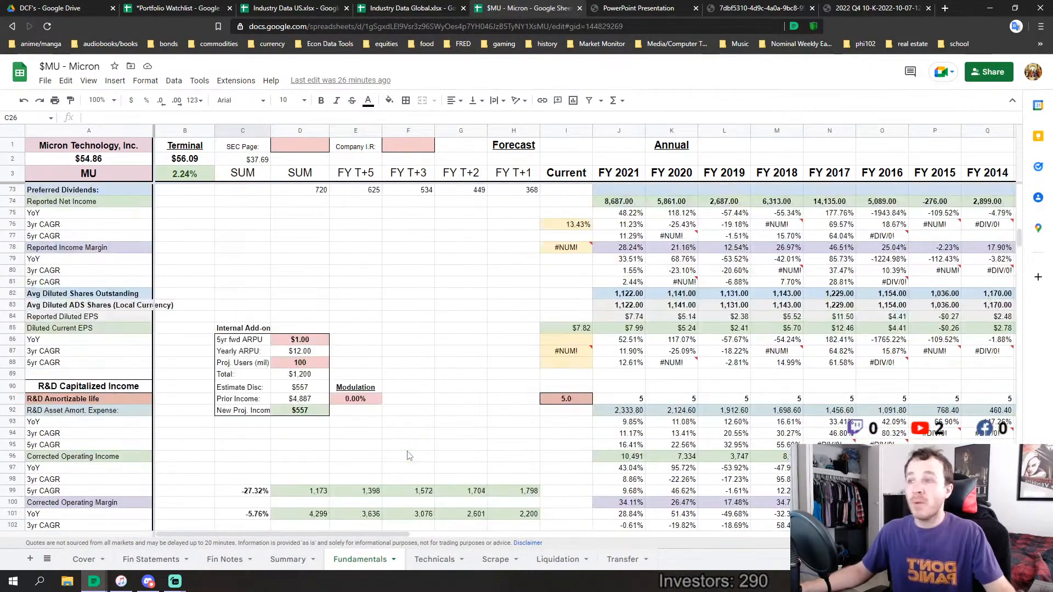
{"action": "left_click", "coordinate": [198, 471]}
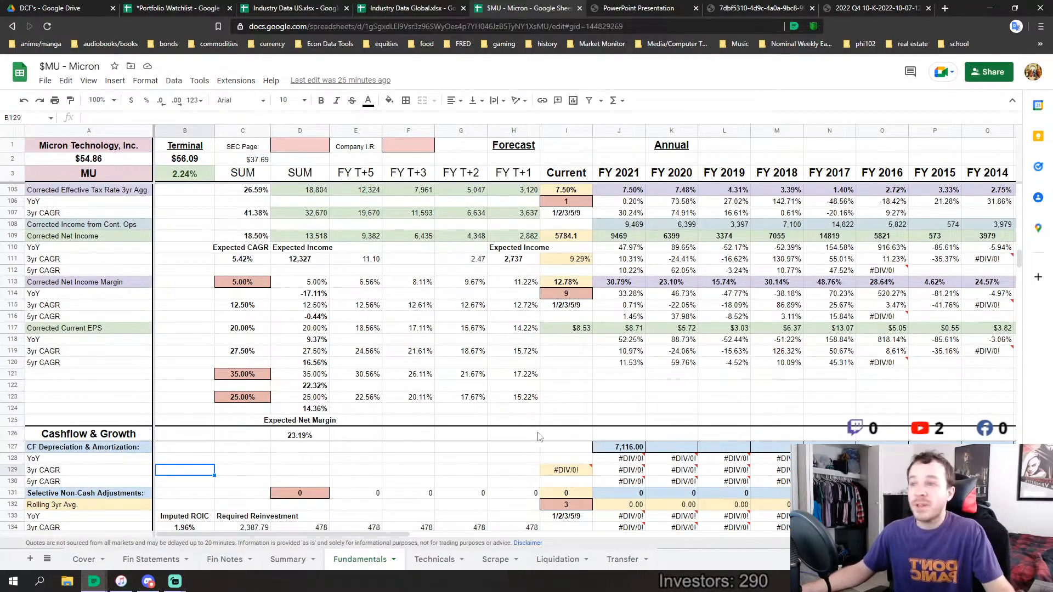
{"action": "scroll", "coordinate": [538, 436], "scroll_direction": "down", "scroll_amount": 10}
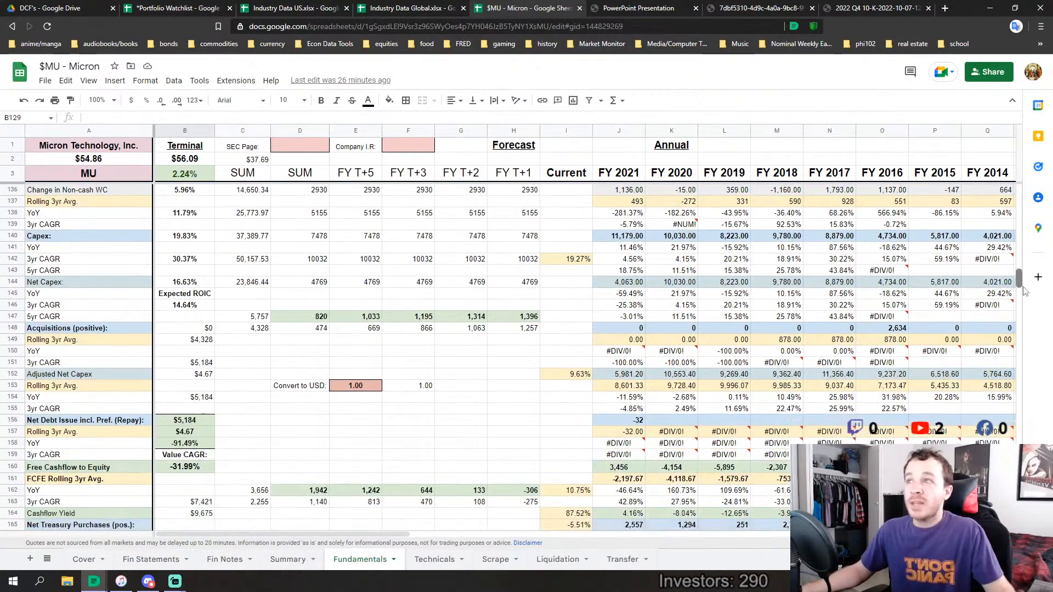
Go to Segments & Beta and highlight the Semiconductors row from its name through beta, sales/capital and adjusted net margin
{"action": "left_click_drag", "start_coordinate": [1018, 280], "coordinate": [1016, 432]}
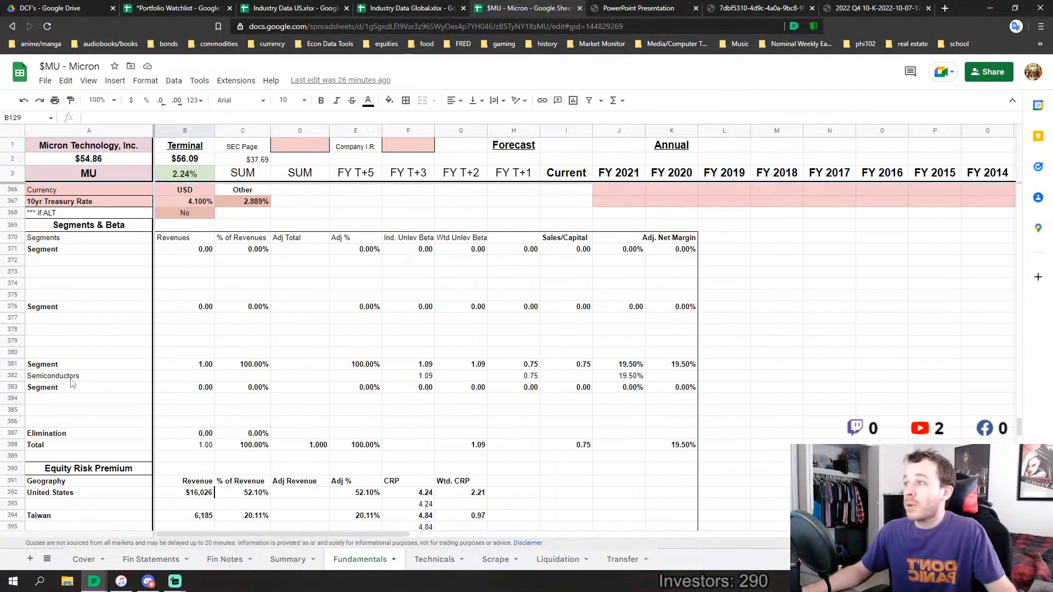
{"action": "left_click_drag", "start_coordinate": [71, 377], "coordinate": [421, 378]}
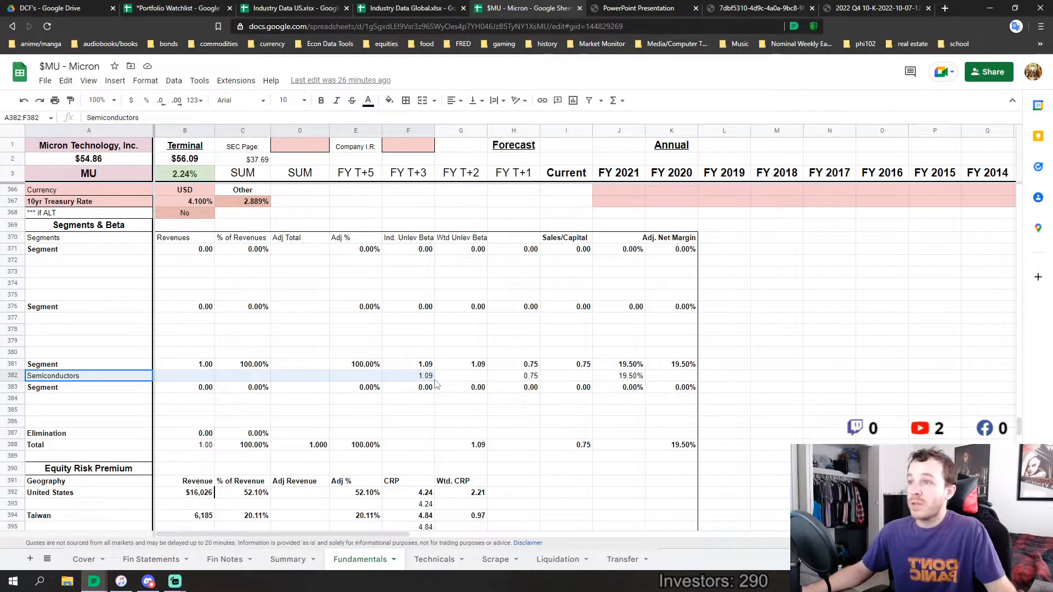
{"action": "left_click_drag", "start_coordinate": [436, 385], "coordinate": [637, 379]}
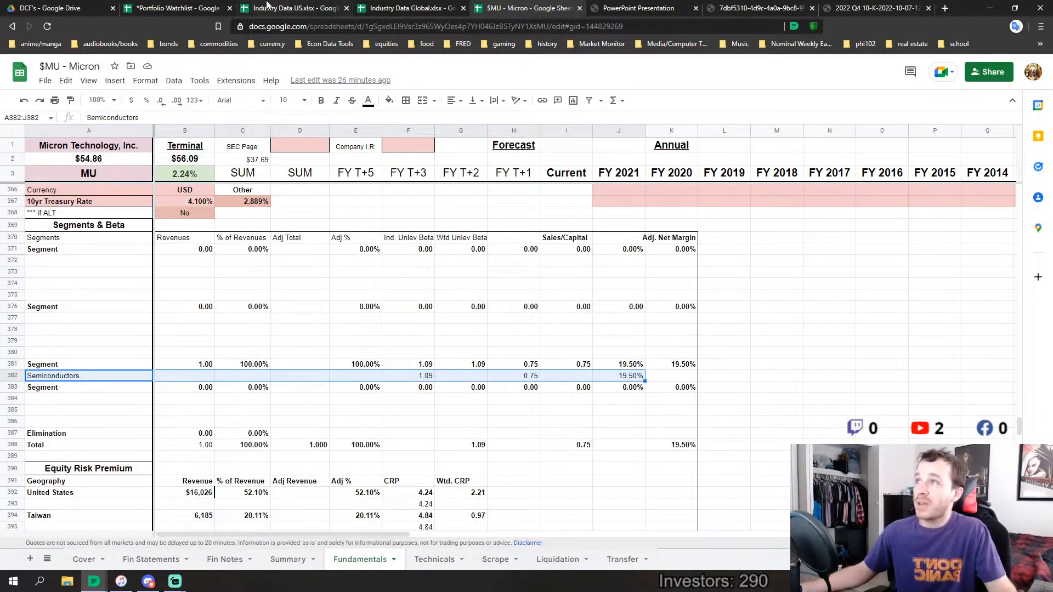
Switch to the Industry Data US spreadsheet and highlight last year's adj. Unlevered Beta for the Semiconductor industry
{"action": "left_click", "coordinate": [282, 7]}
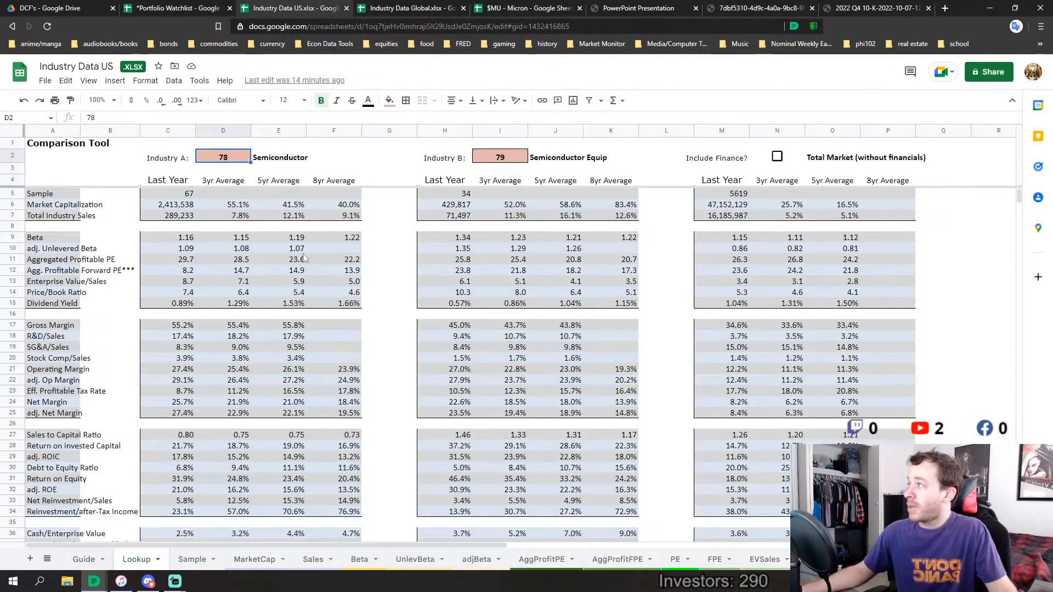
{"action": "scroll", "coordinate": [303, 255], "scroll_direction": "down", "scroll_amount": 3}
{"action": "scroll", "coordinate": [237, 355], "scroll_direction": "up", "scroll_amount": 3}
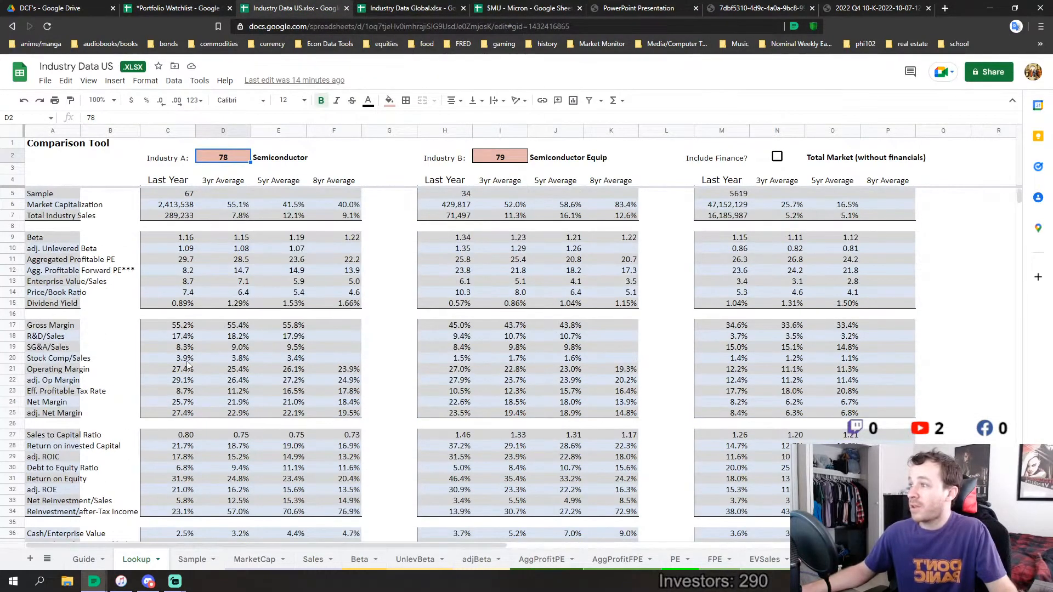
{"action": "left_click_drag", "start_coordinate": [52, 249], "coordinate": [82, 238]}
{"action": "left_click_drag", "start_coordinate": [170, 245], "coordinate": [195, 251]}
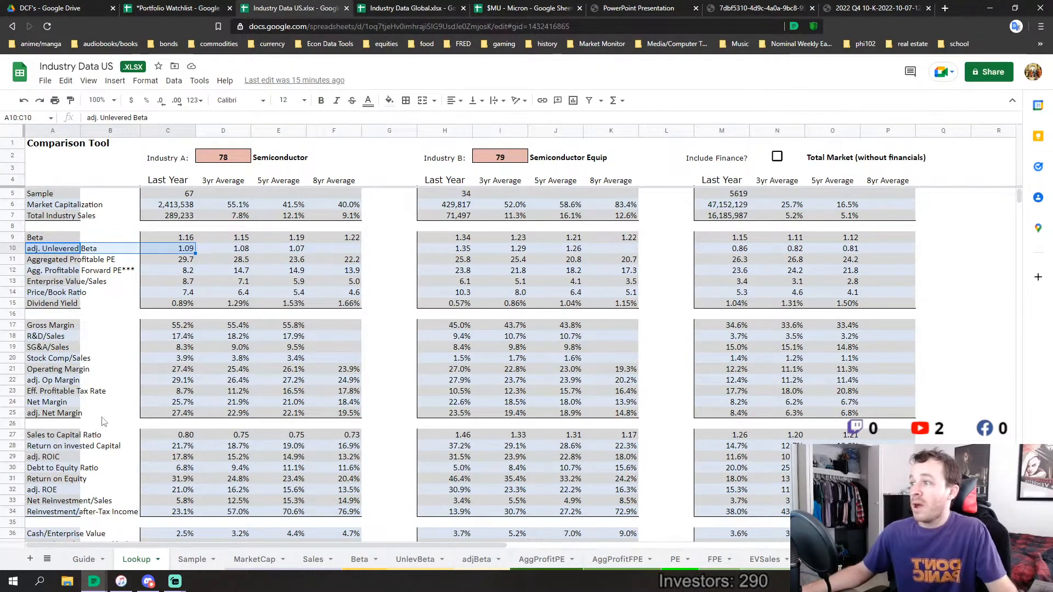
Compare the 8-year average adj. Net Margin of Semiconductor and Semiconductor Equip, and check Semiconductor's 3-year Sales to Capital Ratio
{"action": "left_click", "coordinate": [346, 415]}
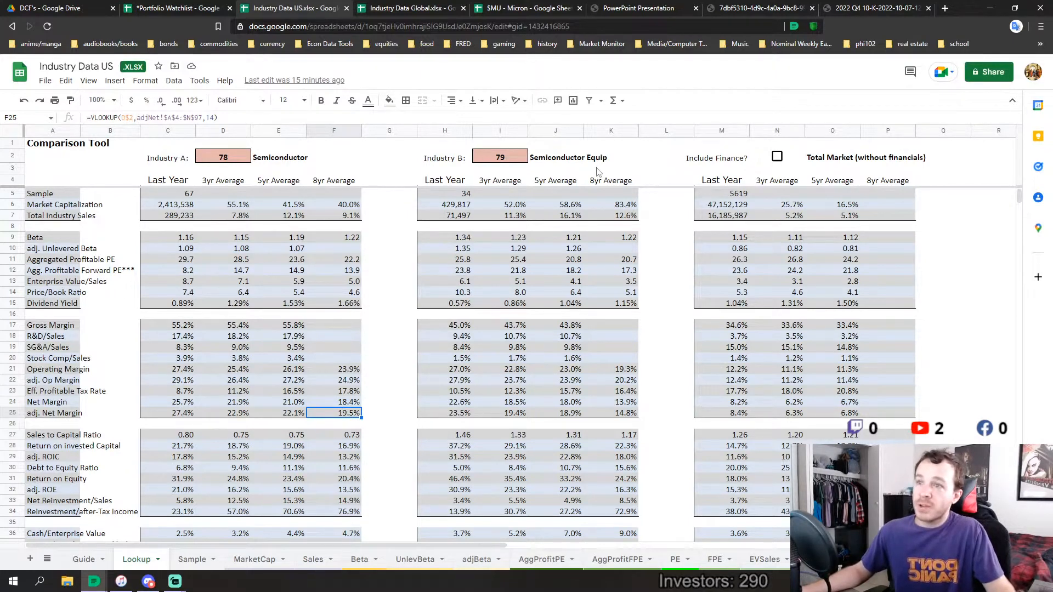
{"action": "left_click", "coordinate": [622, 415]}
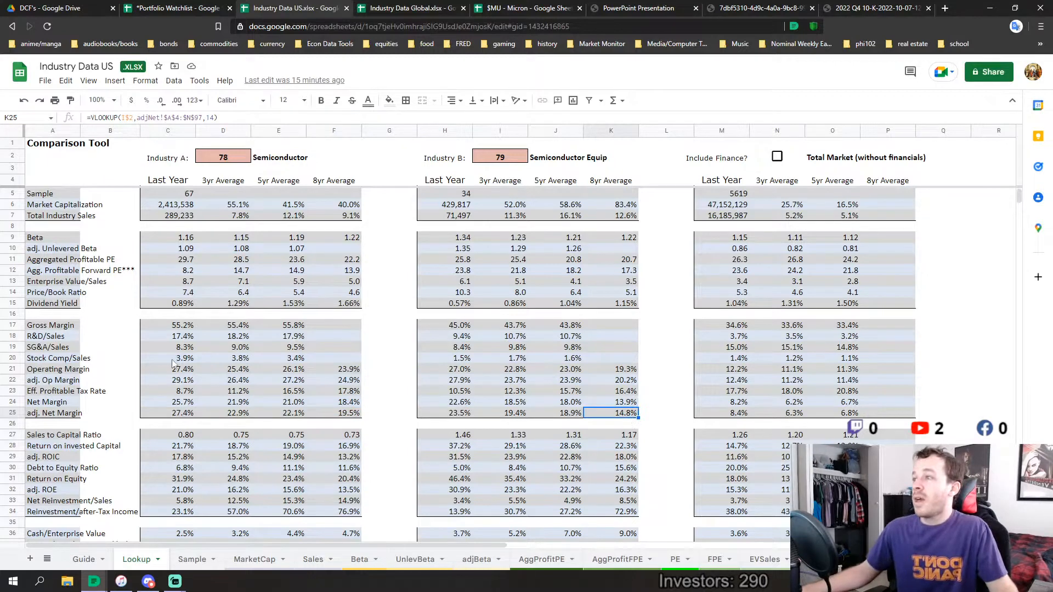
{"action": "left_click", "coordinate": [239, 436]}
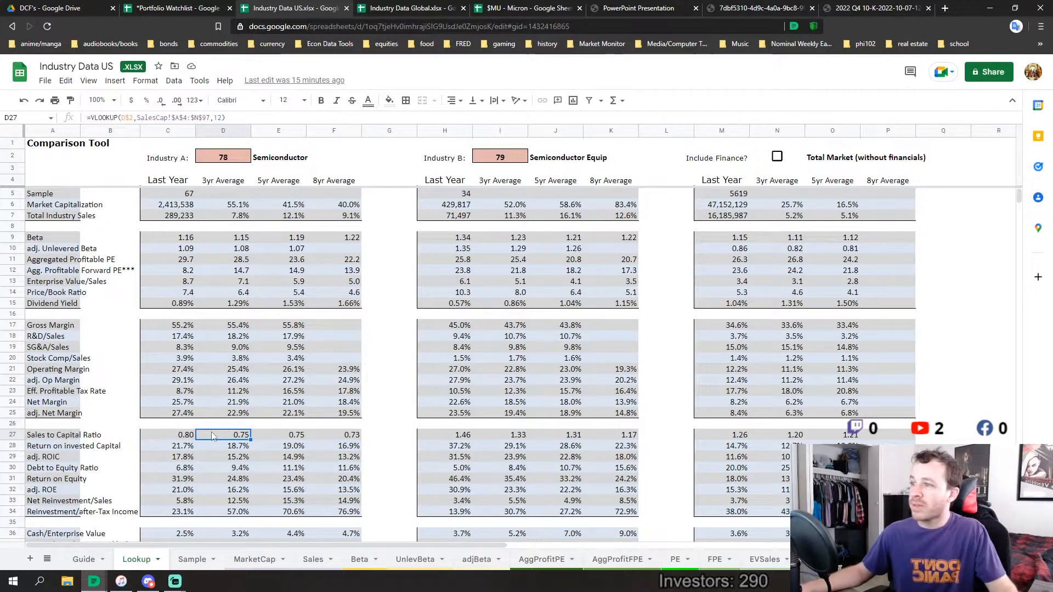
{"action": "left_click", "coordinate": [353, 415]}
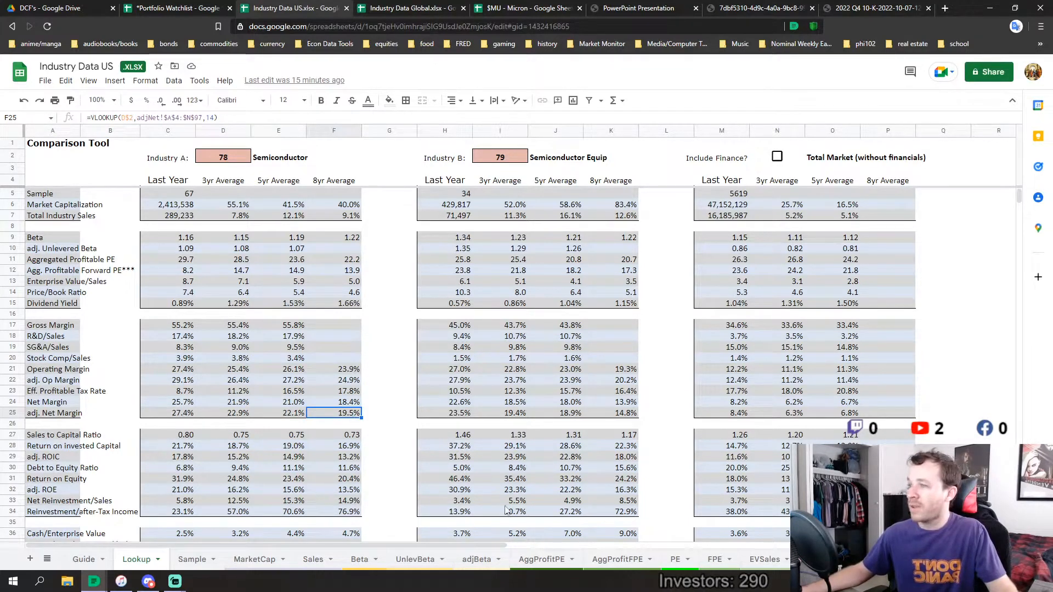
Return to the $MU - Micron spreadsheet and inspect the total weighted unlevered beta under Segments & Beta
{"action": "left_click", "coordinate": [536, 9]}
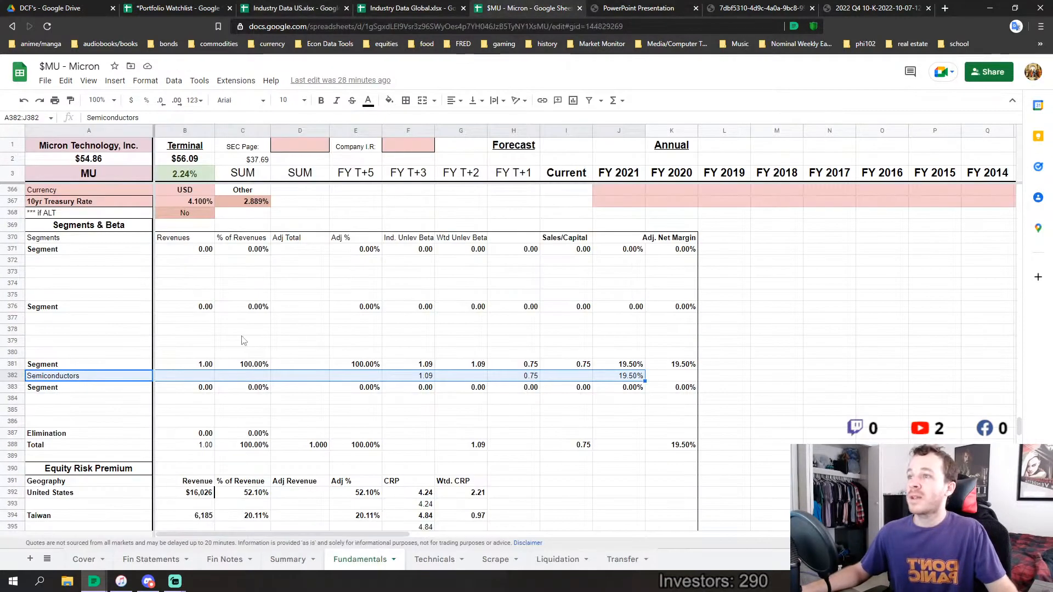
{"action": "scroll", "coordinate": [388, 407], "scroll_direction": "down", "scroll_amount": 3}
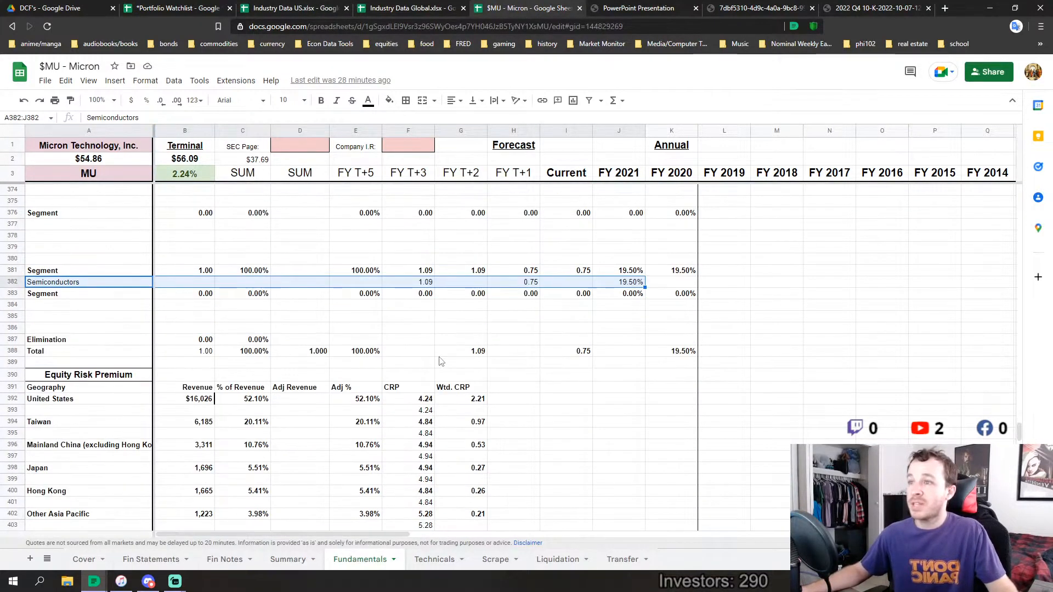
{"action": "left_click", "coordinate": [460, 351]}
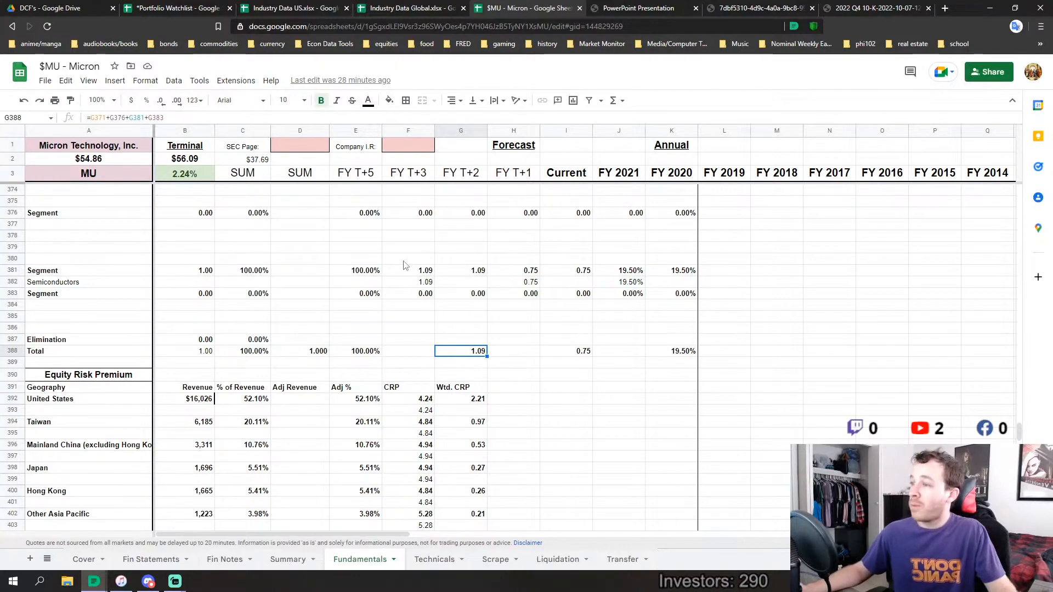
Look over the cost of equity scenarios and the Debt table, and inspect the weighted average maturity formula
{"action": "scroll", "coordinate": [406, 266], "scroll_direction": "down", "scroll_amount": 12}
{"action": "scroll", "coordinate": [406, 265], "scroll_direction": "down", "scroll_amount": 12}
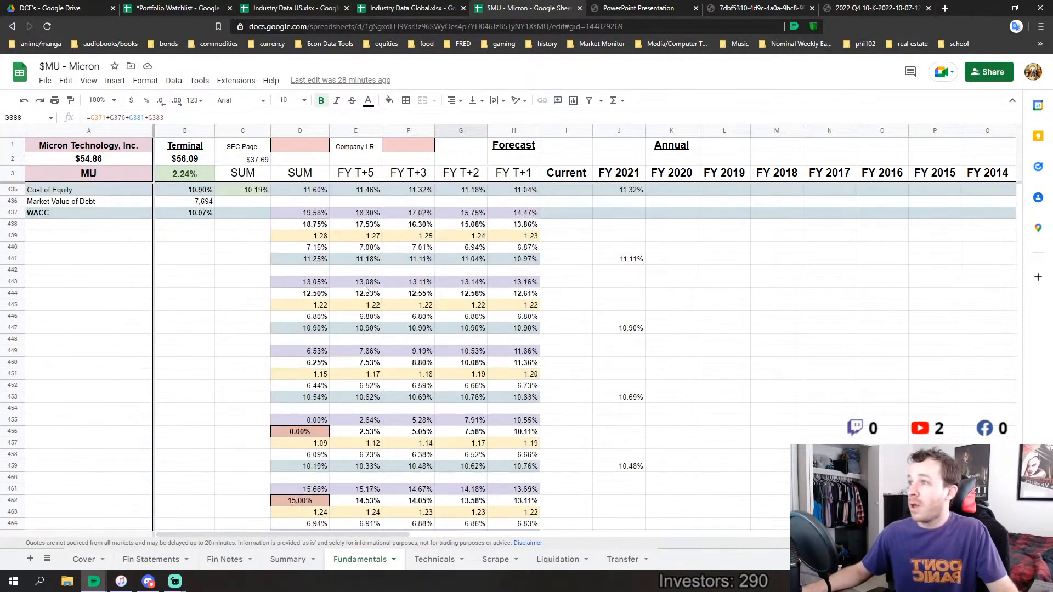
{"action": "scroll", "coordinate": [365, 289], "scroll_direction": "down", "scroll_amount": 5}
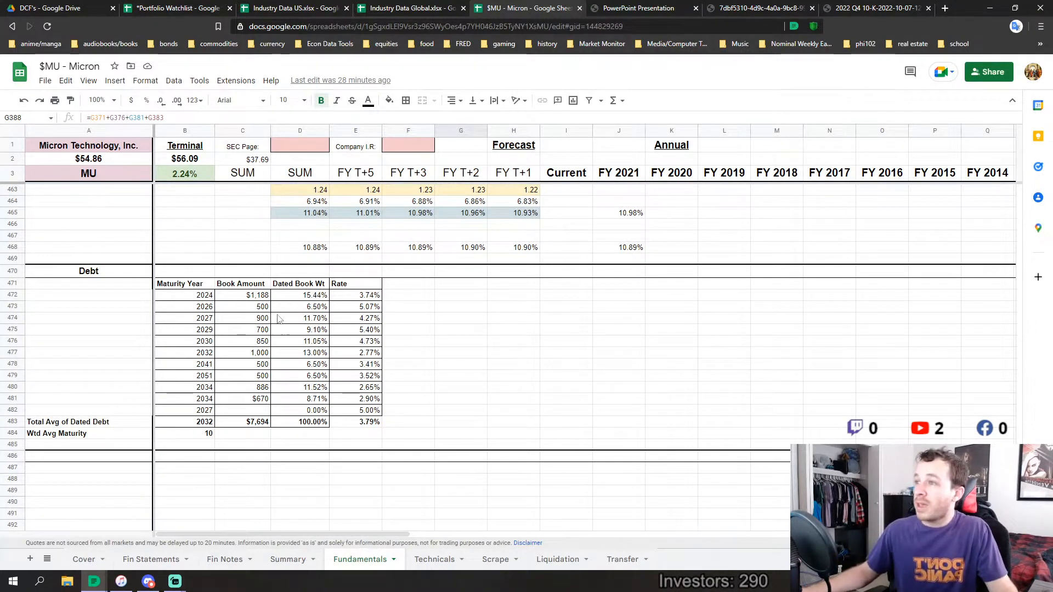
{"action": "left_click", "coordinate": [199, 437]}
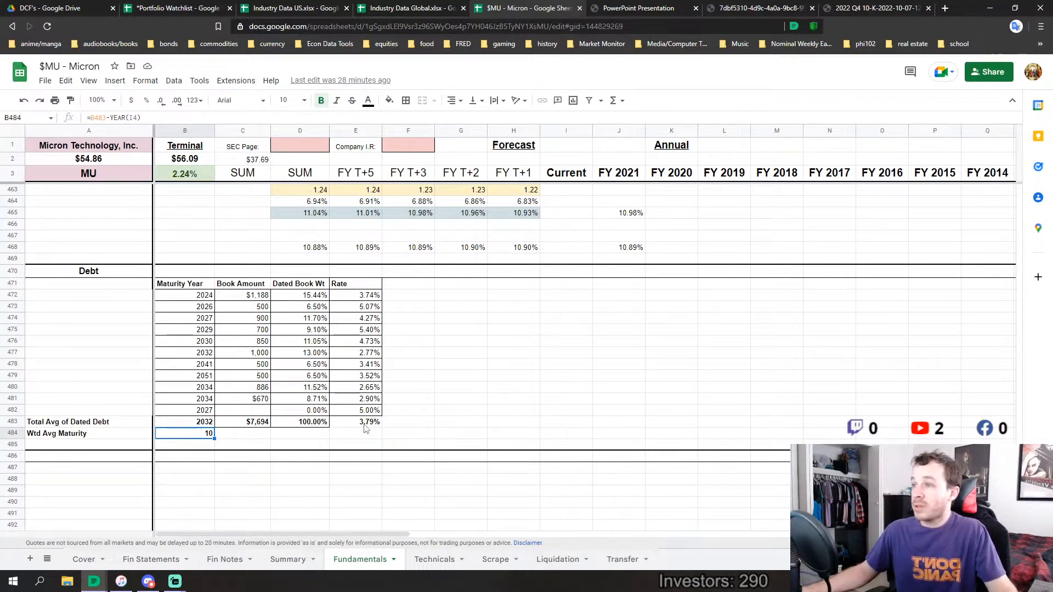
Inspect the D/E Ratio, Levered Beta, Market Beta and Cost of Equity cells in the Leverage & Discount section
{"action": "scroll", "coordinate": [342, 412], "scroll_direction": "up", "scroll_amount": 7}
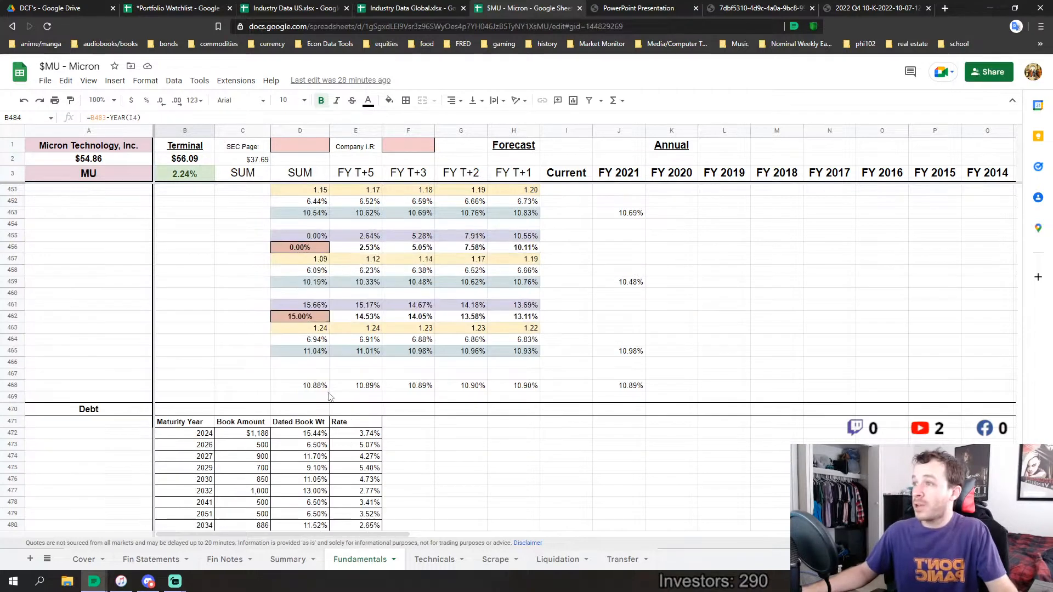
{"action": "scroll", "coordinate": [330, 397], "scroll_direction": "up", "scroll_amount": 3}
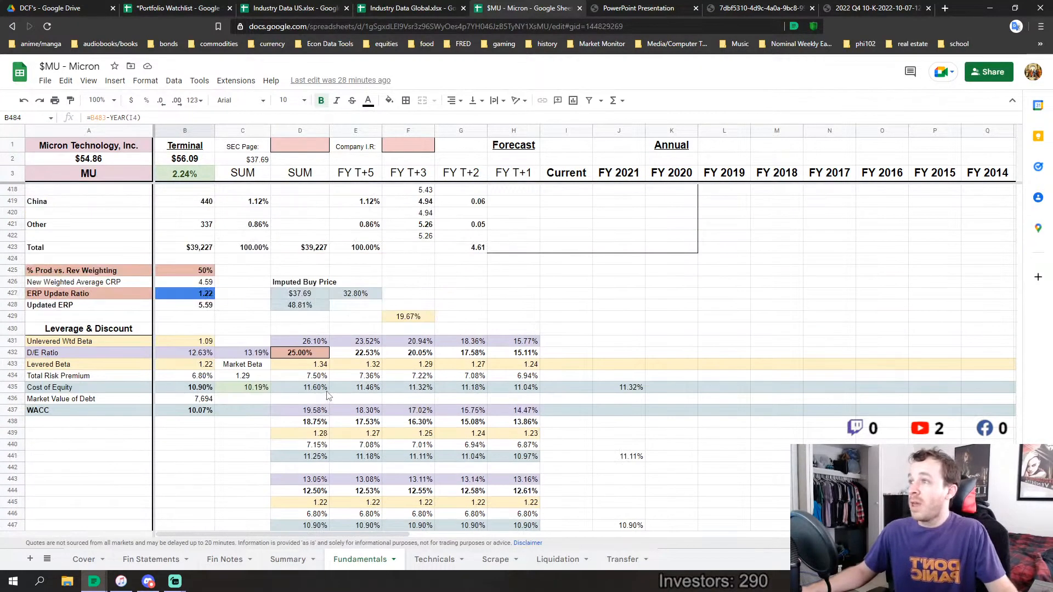
{"action": "left_click", "coordinate": [196, 354]}
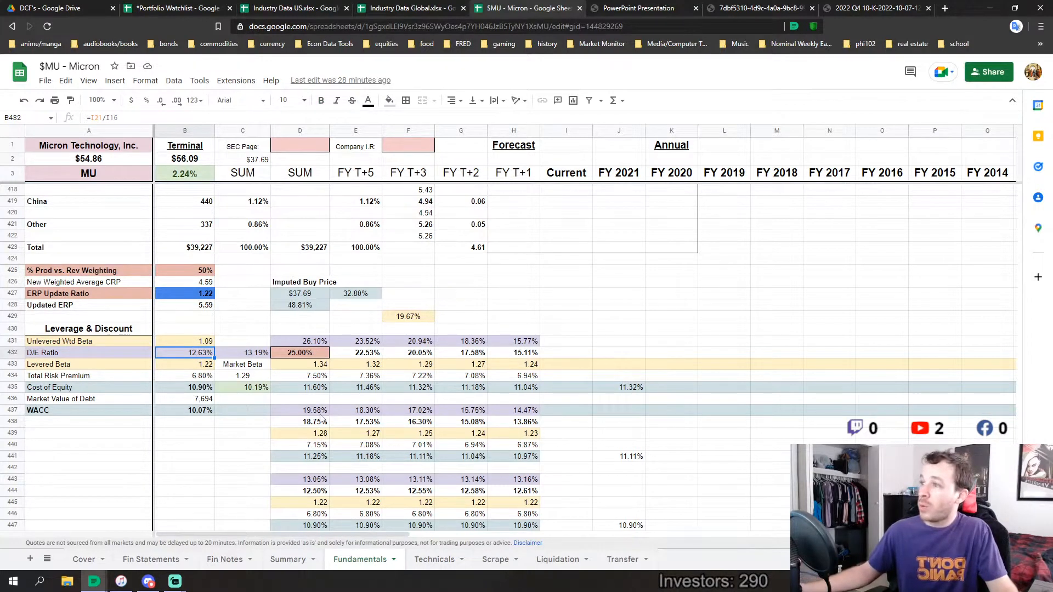
{"action": "left_click", "coordinate": [202, 367]}
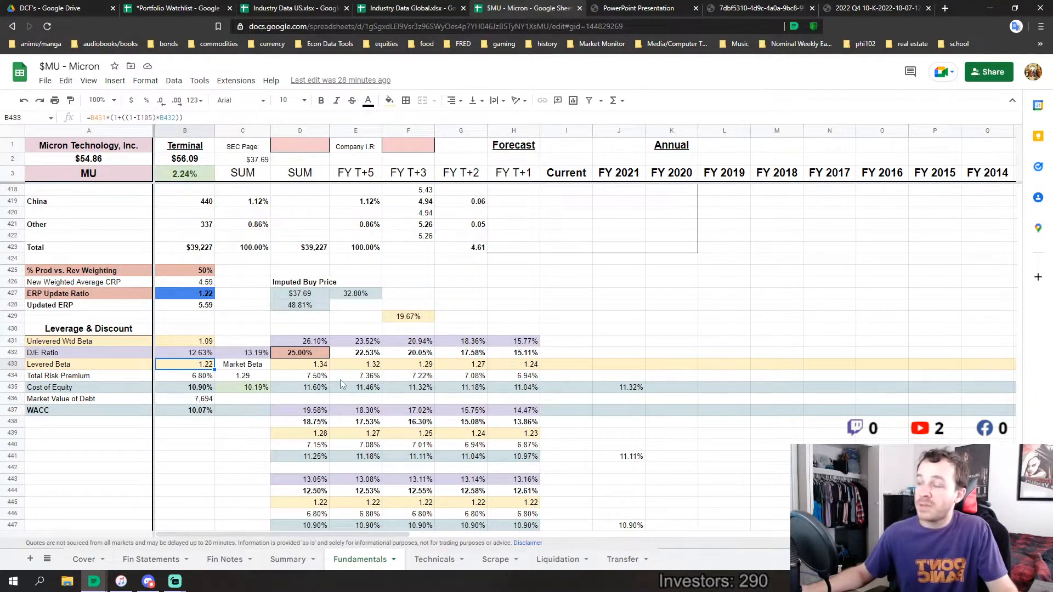
{"action": "left_click", "coordinate": [249, 377]}
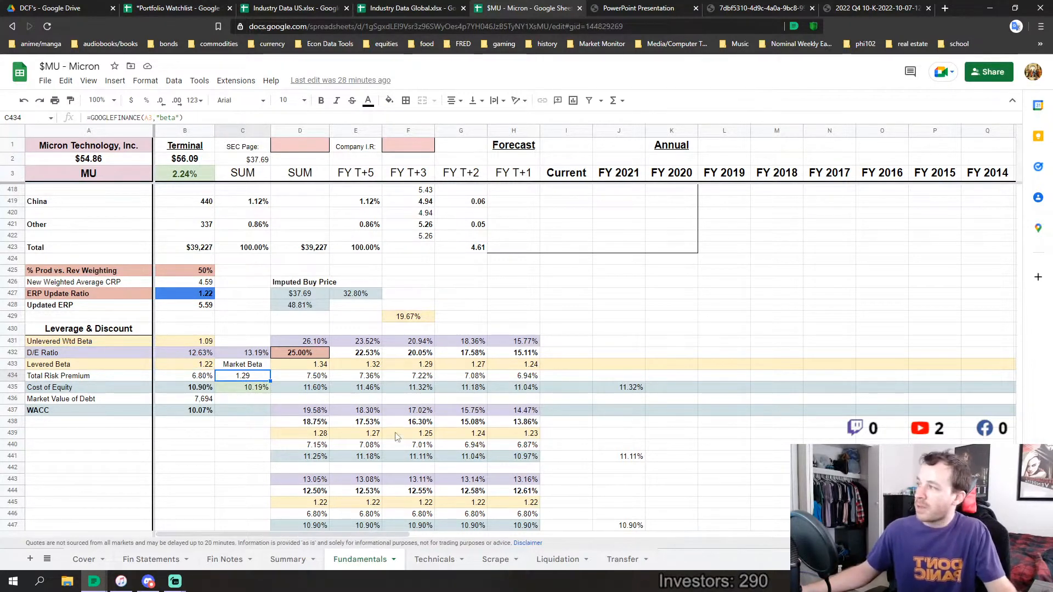
{"action": "left_click", "coordinate": [202, 388]}
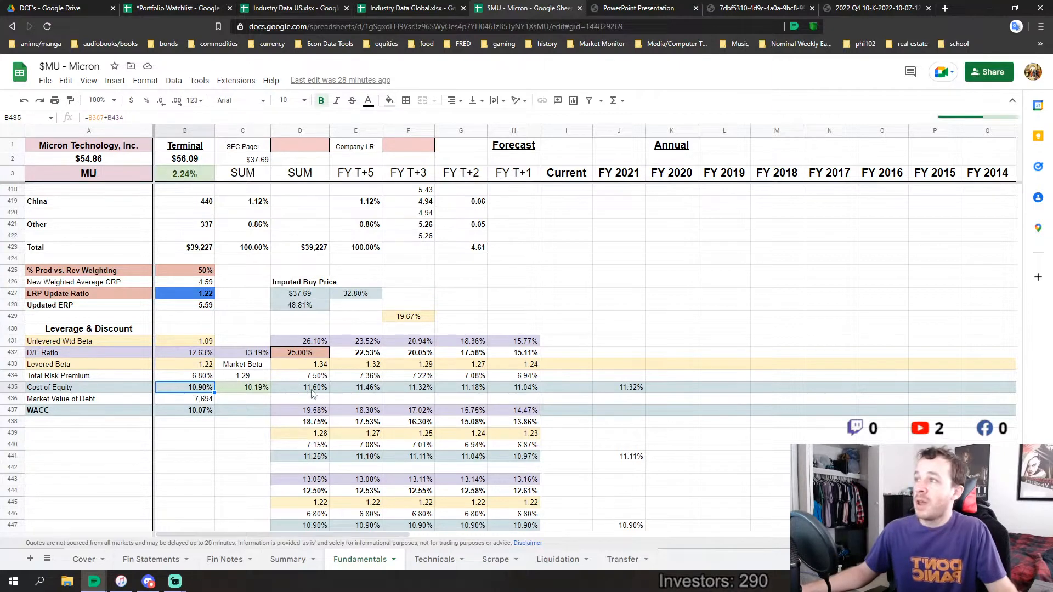
Examine the Equity Risk Premium section, comparing the revenue geography table with the Production Geography table
{"action": "scroll", "coordinate": [329, 403], "scroll_direction": "up", "scroll_amount": 5}
{"action": "scroll", "coordinate": [418, 448], "scroll_direction": "down", "scroll_amount": 1}
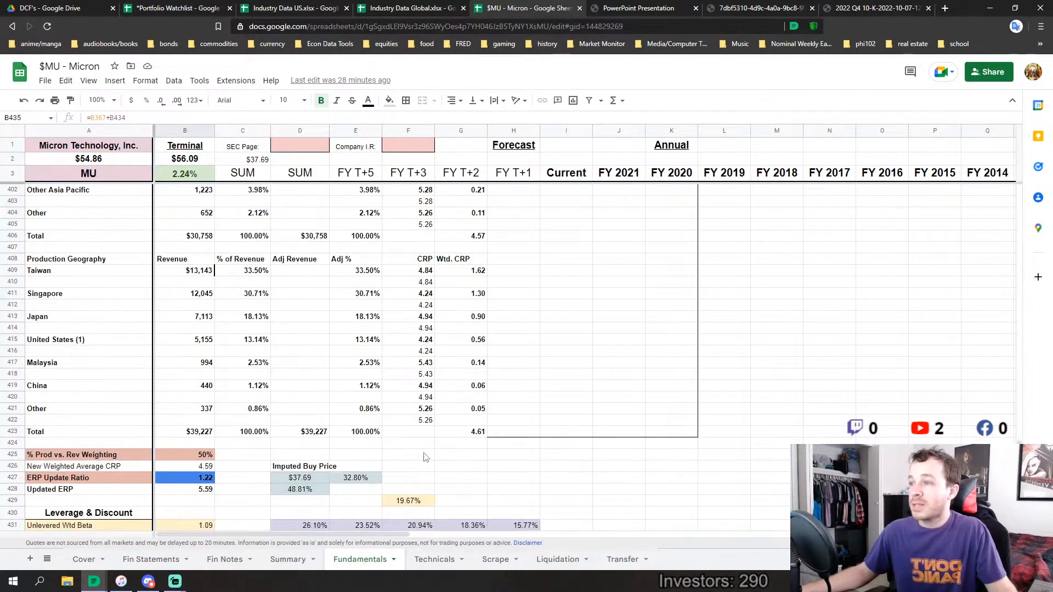
{"action": "scroll", "coordinate": [433, 458], "scroll_direction": "up", "scroll_amount": 4}
{"action": "scroll", "coordinate": [446, 468], "scroll_direction": "up", "scroll_amount": 1}
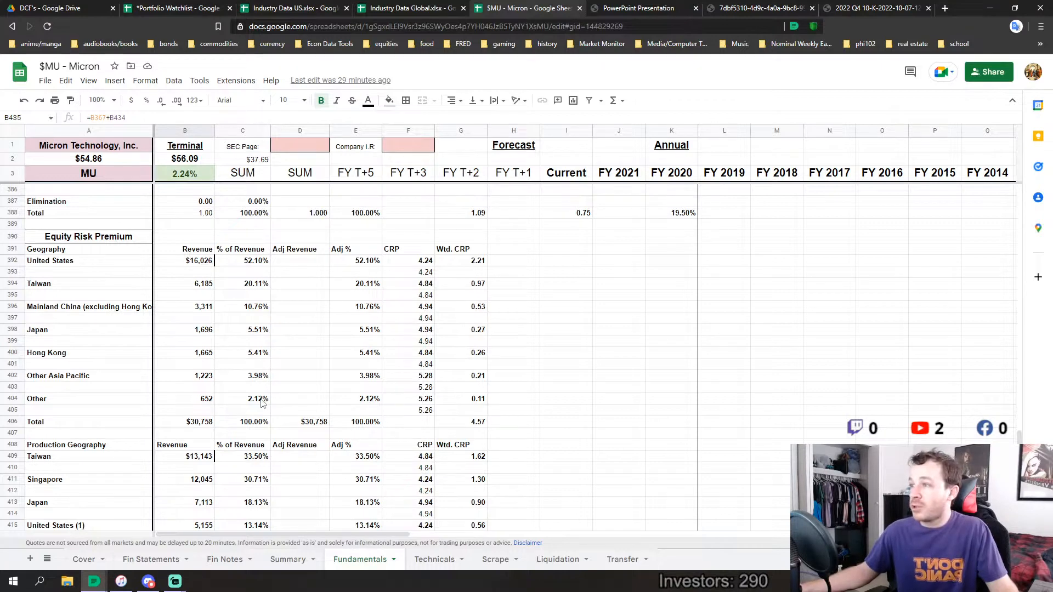
{"action": "scroll", "coordinate": [261, 403], "scroll_direction": "down", "scroll_amount": 4}
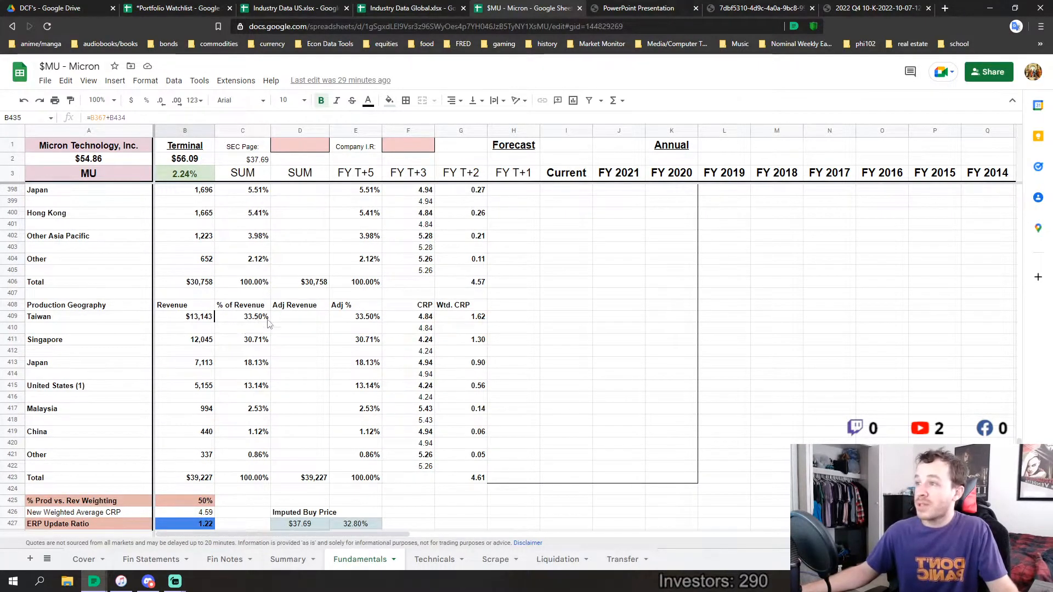
{"action": "scroll", "coordinate": [252, 346], "scroll_direction": "up", "scroll_amount": 3}
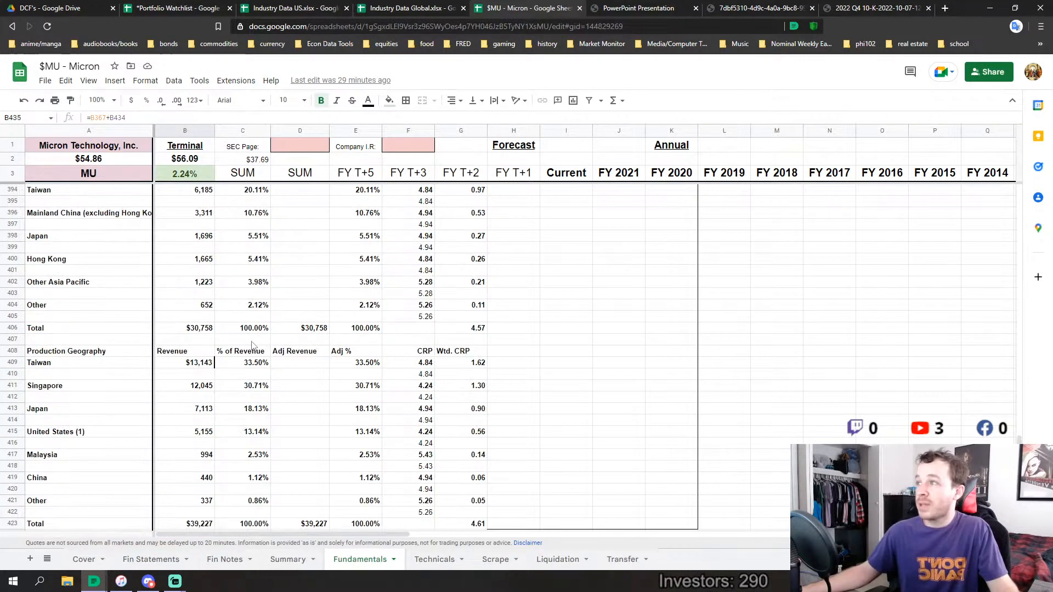
{"action": "scroll", "coordinate": [246, 422], "scroll_direction": "down", "scroll_amount": 2}
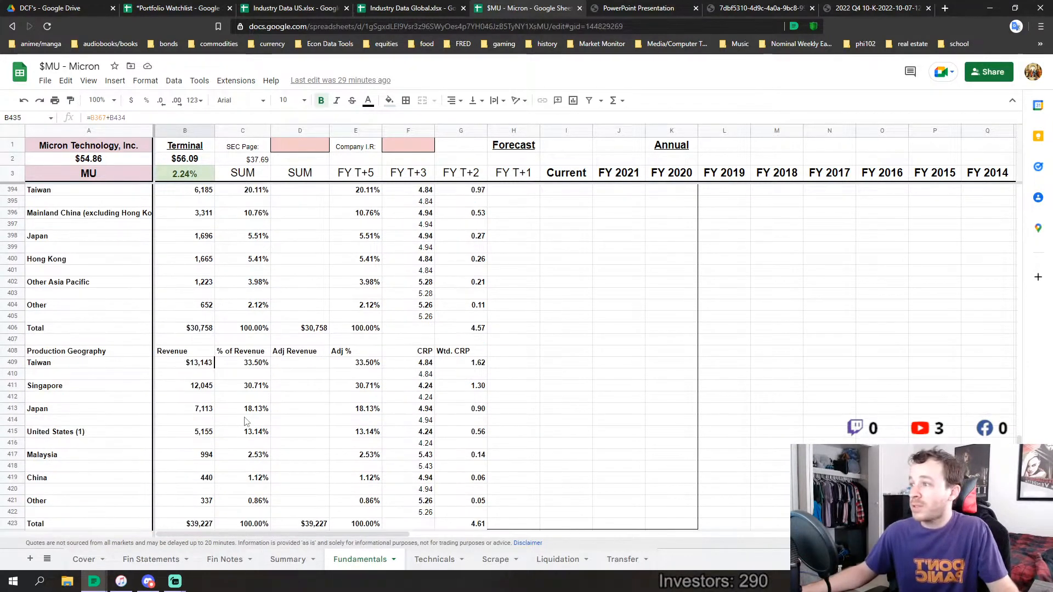
{"action": "scroll", "coordinate": [244, 405], "scroll_direction": "up", "scroll_amount": 2}
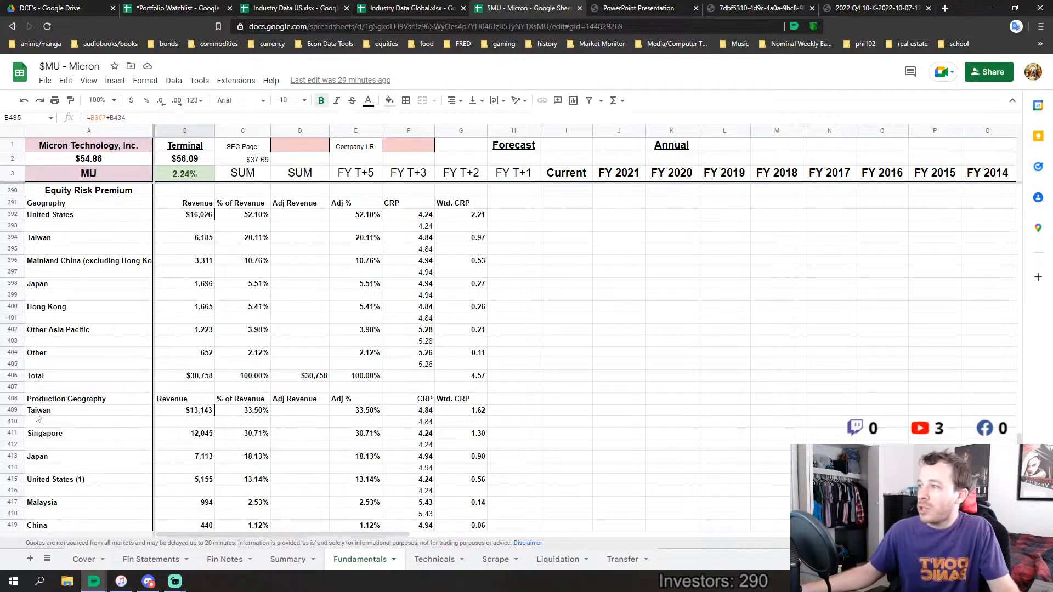
Highlight Taiwan and Singapore's production shares, followed by the United States' revenue share, in the Equity Risk Premium tables
{"action": "left_click_drag", "start_coordinate": [36, 413], "coordinate": [260, 436]}
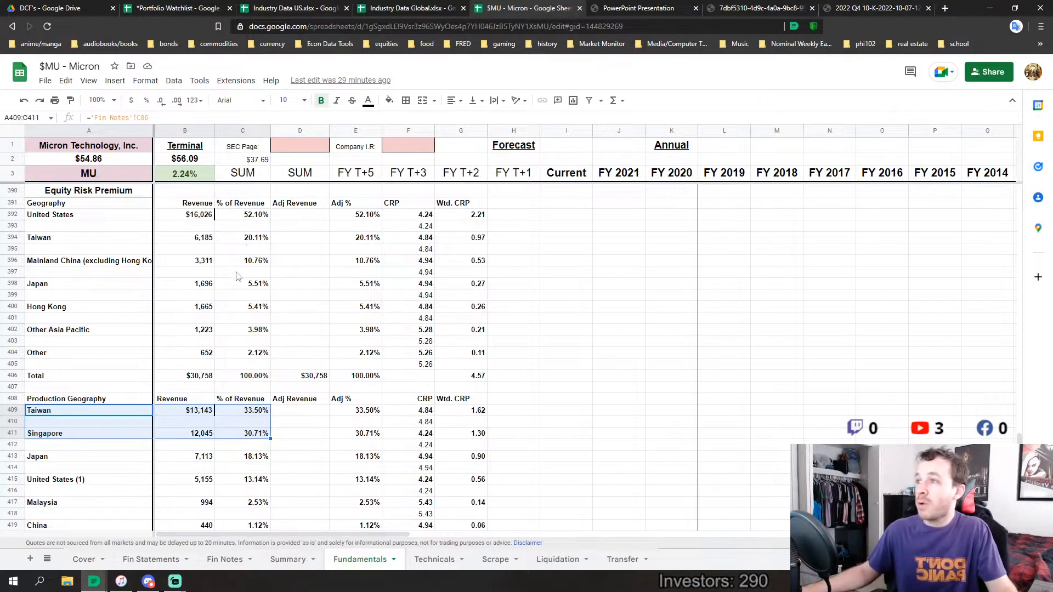
{"action": "left_click_drag", "start_coordinate": [36, 217], "coordinate": [244, 219]}
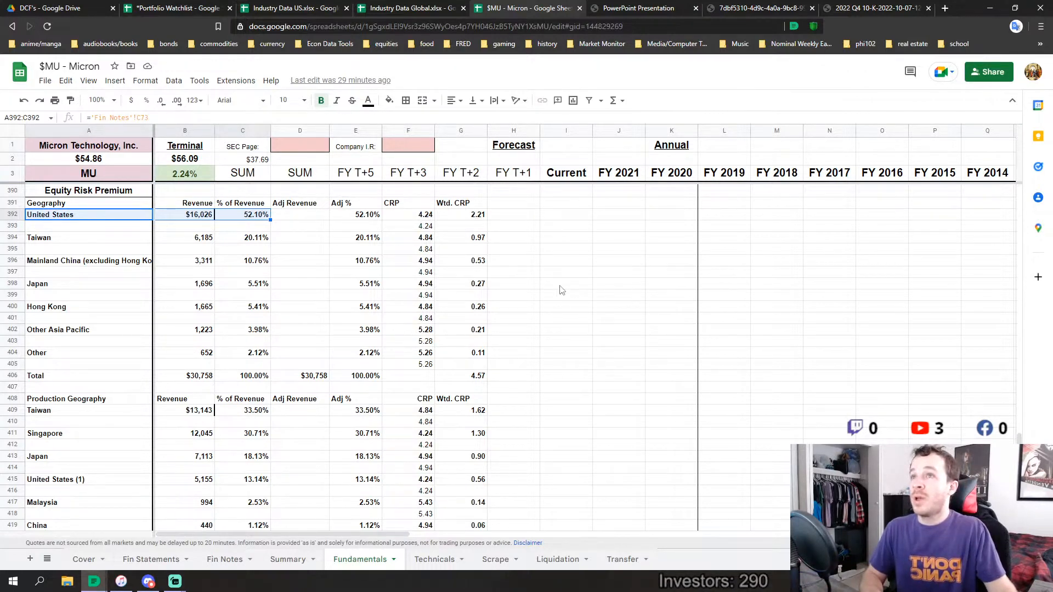
{"action": "left_click", "coordinate": [243, 318]}
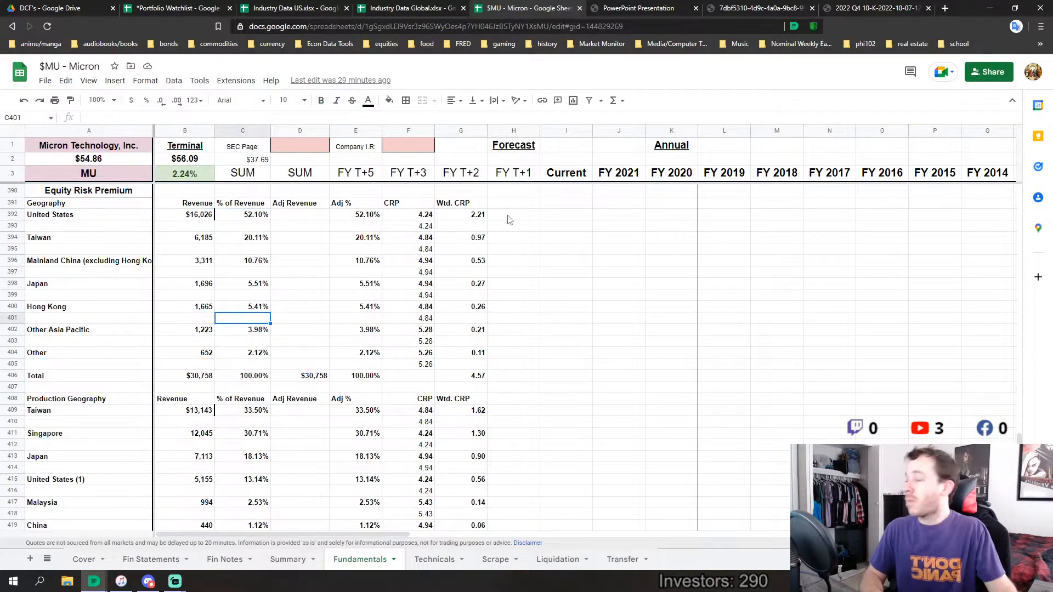
Open Micron's FQ4 2022 results presentation and highlight the manufacturing and R&D co-location bullet on the Manufacturing in the U.S. slide
{"action": "left_click", "coordinate": [627, 6]}
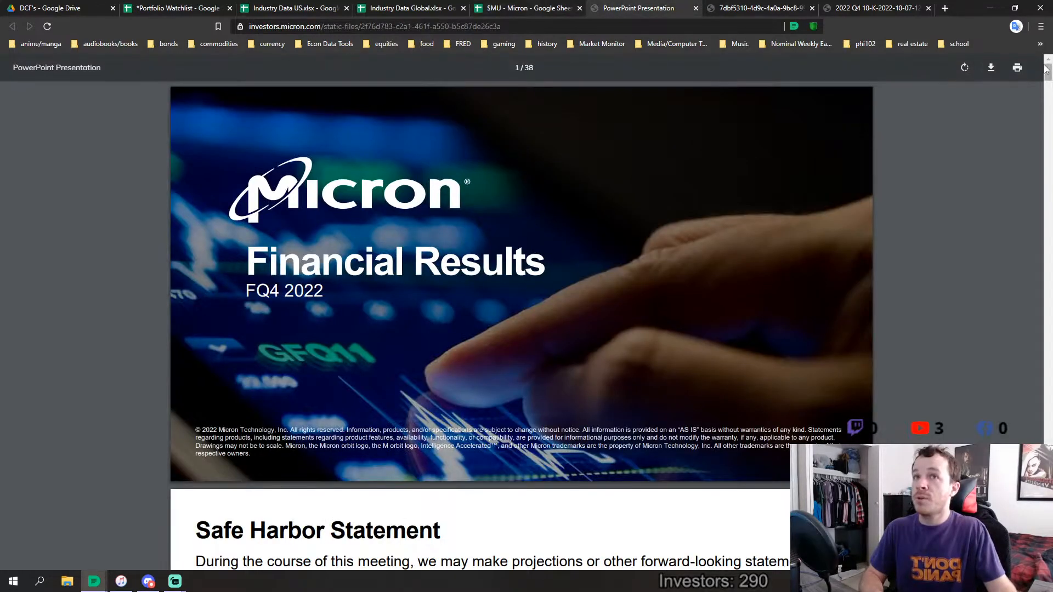
{"action": "mouse_move", "coordinate": [1047, 71]}
{"action": "left_mouse_down"}
{"action": "mouse_move", "coordinate": [1048, 104]}
{"action": "mouse_move", "coordinate": [1048, 86]}
{"action": "left_mouse_up"}
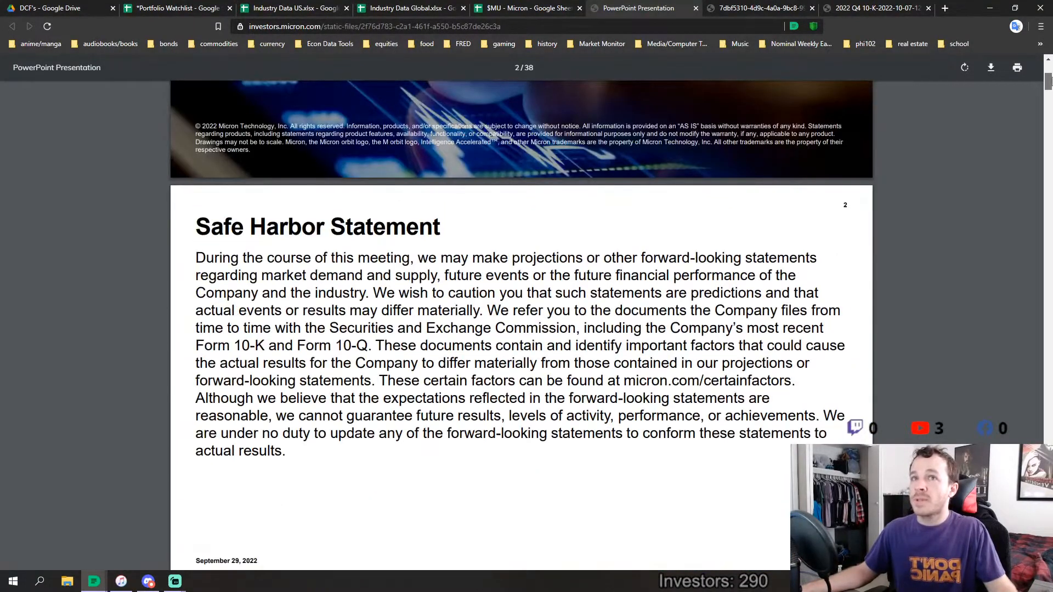
{"action": "scroll", "coordinate": [1047, 81], "scroll_direction": "down", "scroll_amount": 12}
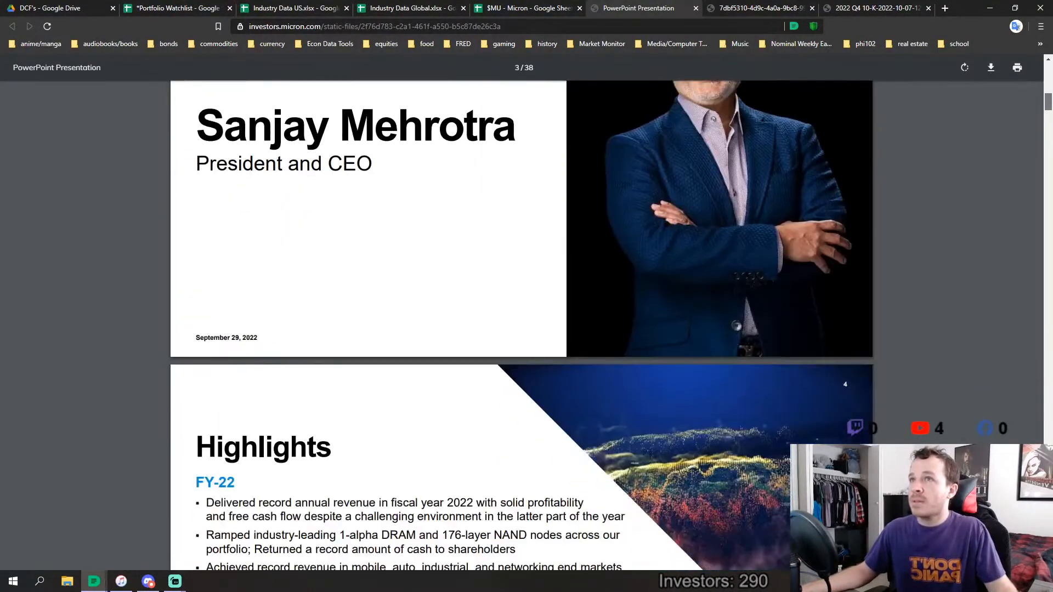
{"action": "left_click_drag", "start_coordinate": [1045, 103], "coordinate": [1045, 138]}
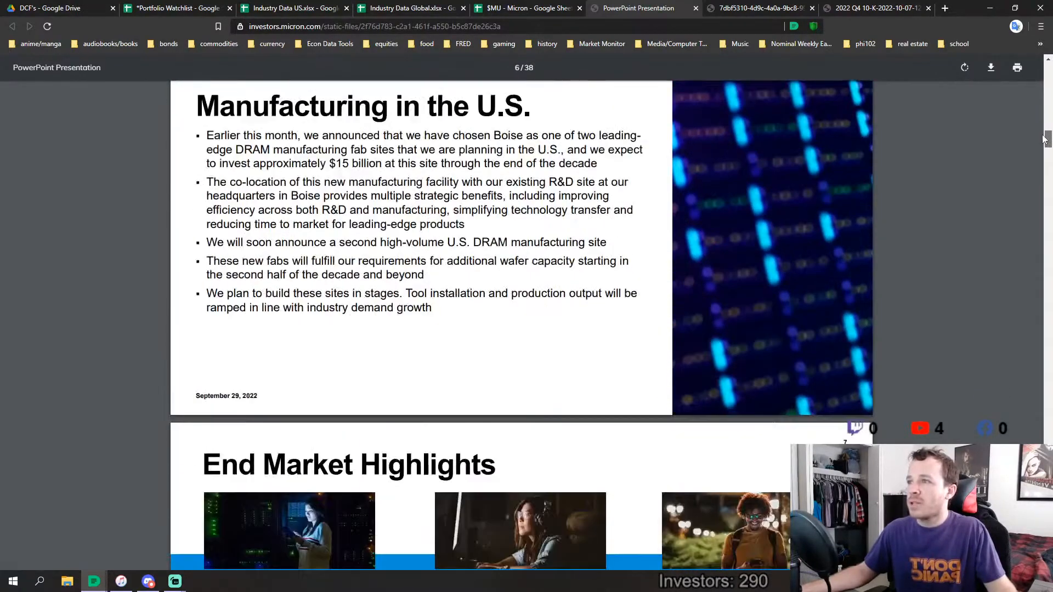
{"action": "scroll", "coordinate": [488, 228], "scroll_direction": "up", "scroll_amount": 2}
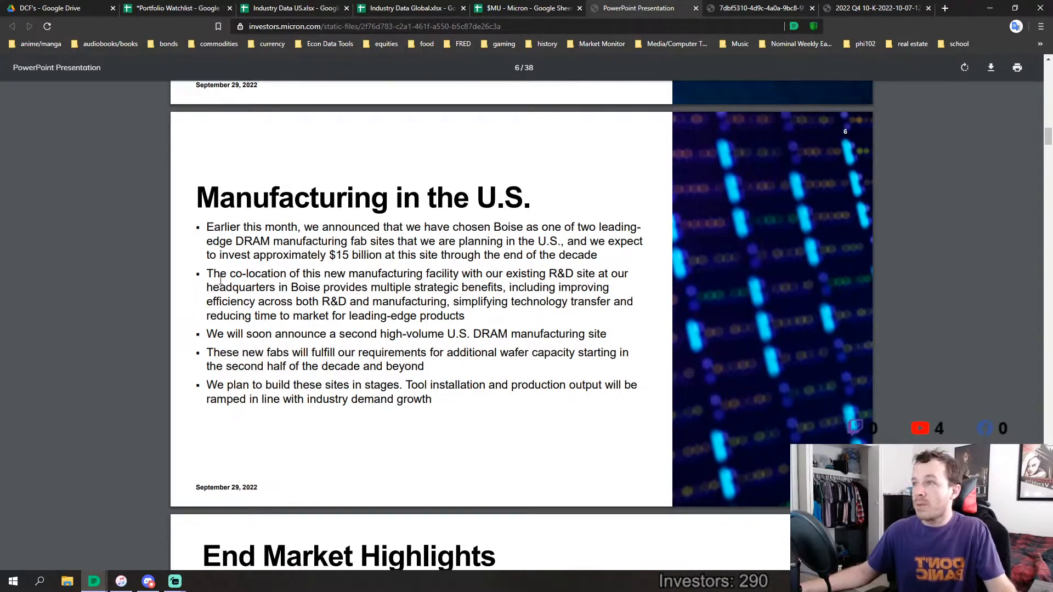
{"action": "left_click_drag", "start_coordinate": [204, 271], "coordinate": [465, 315]}
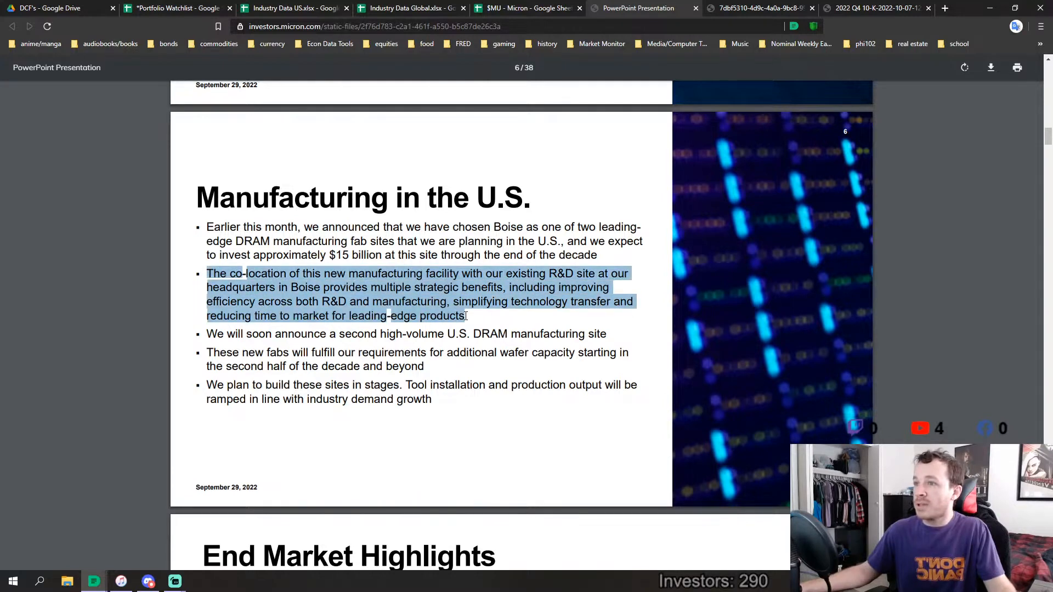
{"action": "scroll", "coordinate": [458, 324], "scroll_direction": "down", "scroll_amount": 3}
{"action": "scroll", "coordinate": [384, 219], "scroll_direction": "up", "scroll_amount": 2}
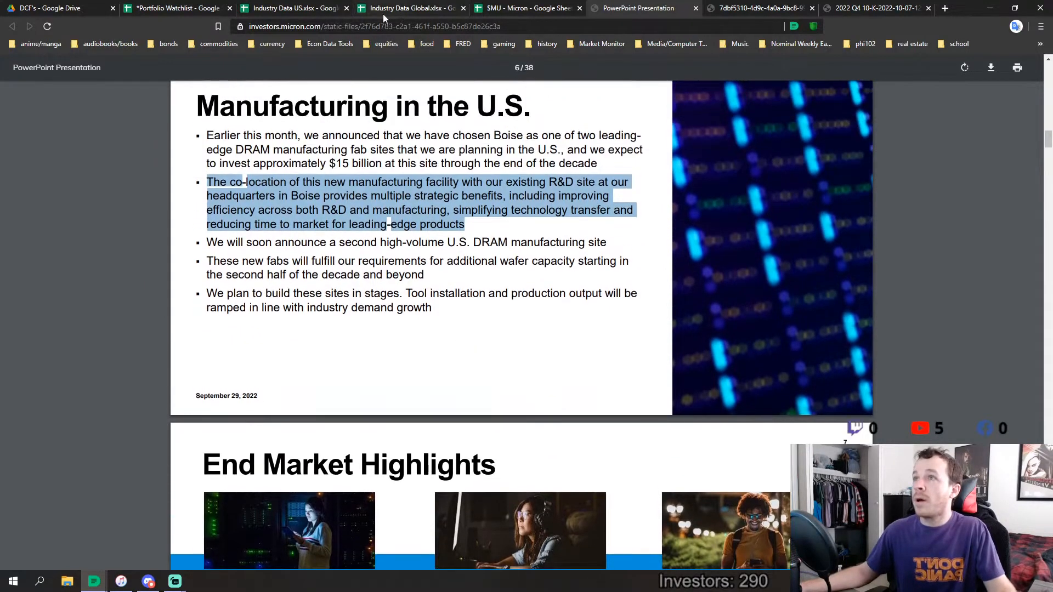
Return to the Micron spreadsheet and add 7500 to the United States revenue formula in the Production Geography table
{"action": "left_click", "coordinate": [524, 7]}
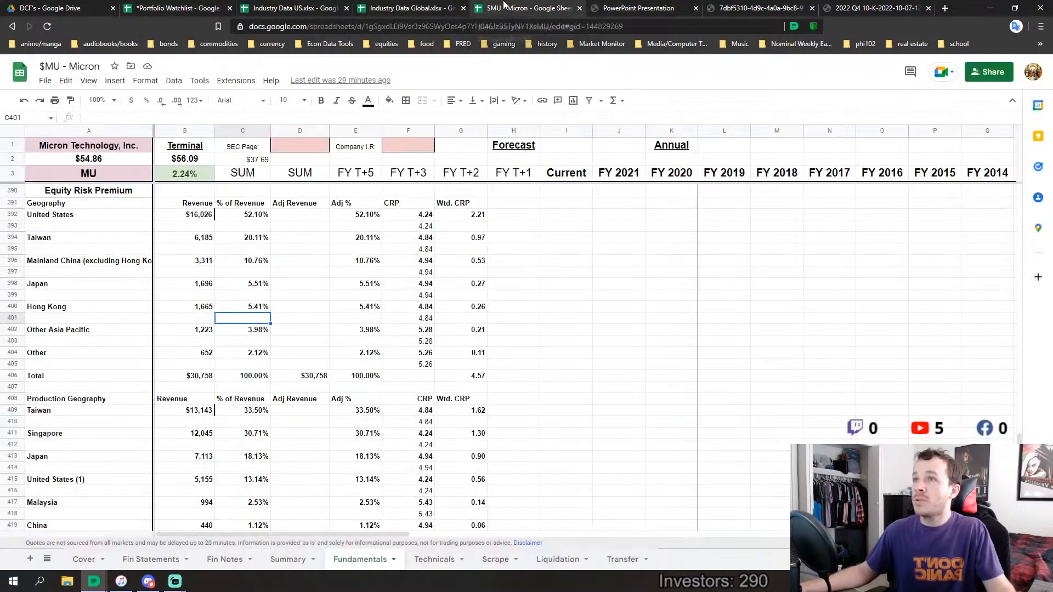
{"action": "scroll", "coordinate": [260, 337], "scroll_direction": "down", "scroll_amount": 3}
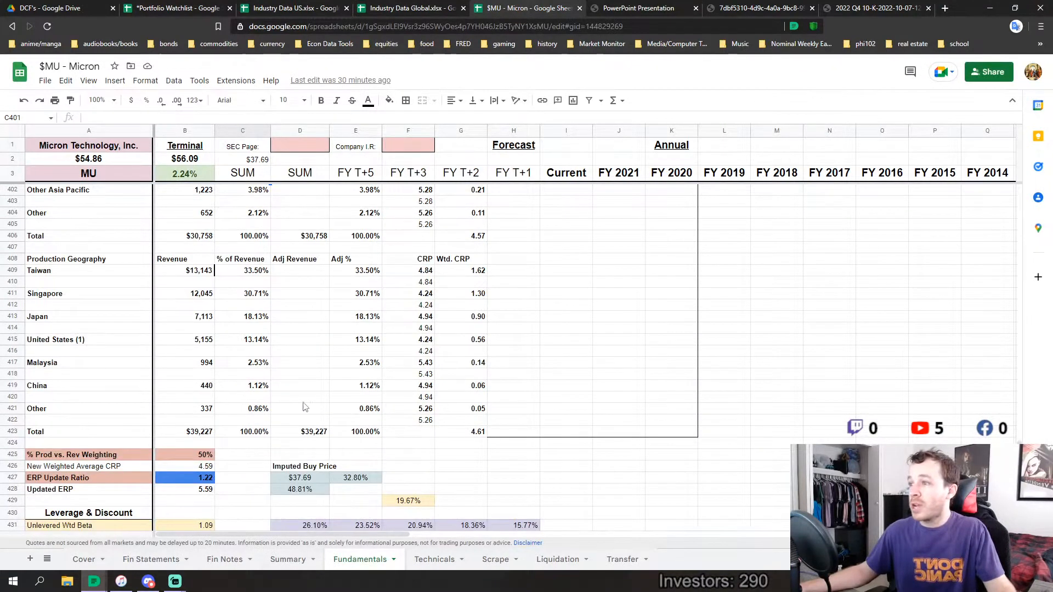
{"action": "left_click", "coordinate": [302, 399]}
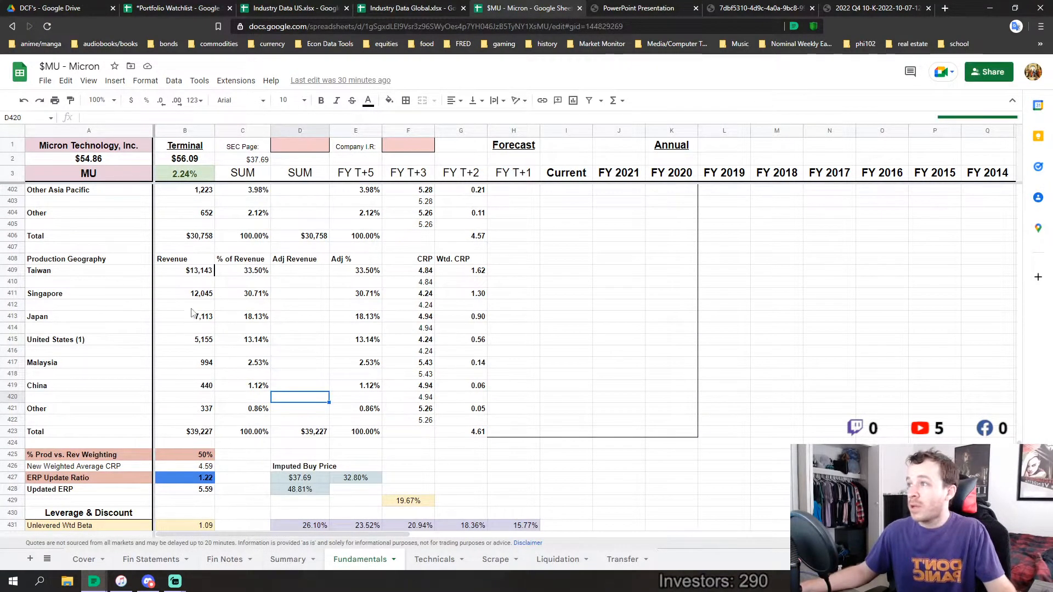
{"action": "left_click", "coordinate": [201, 341]}
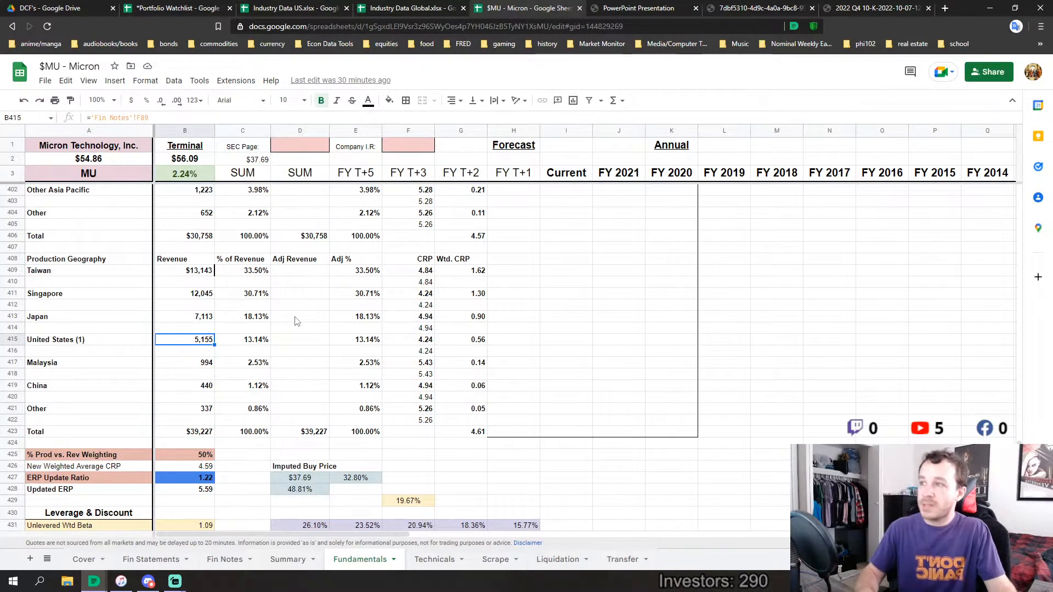
{"action": "key", "text": "F2"}
{"action": "type", "text": "+7500"}
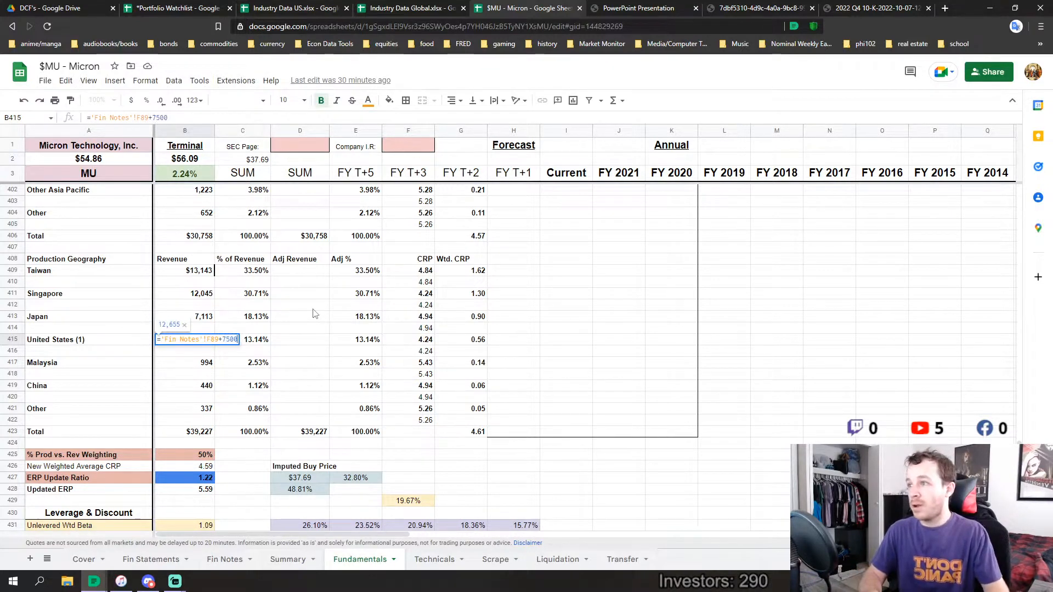
{"action": "key", "text": "Return"}
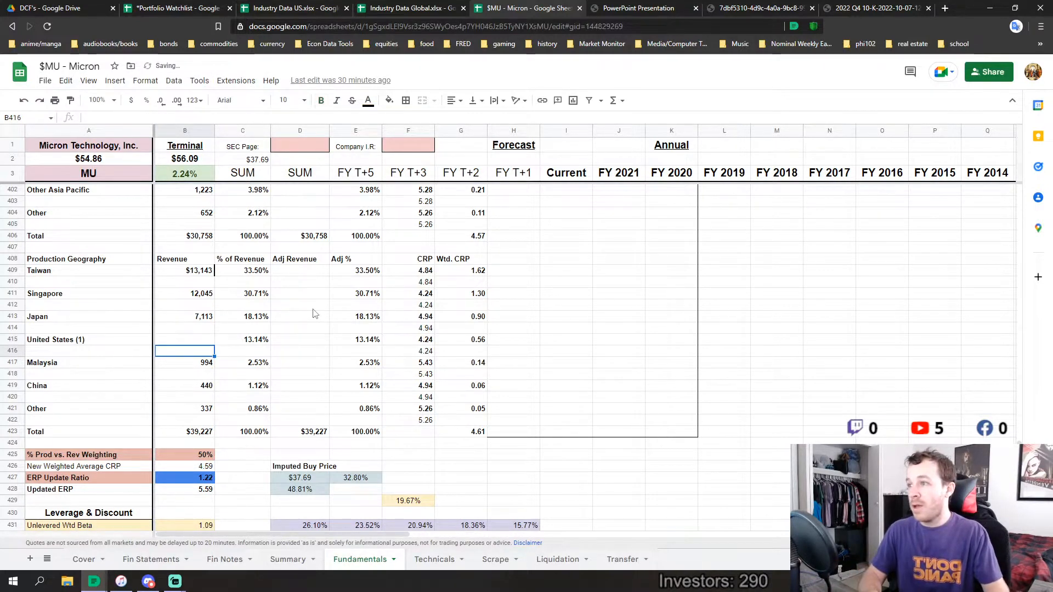
Add 7500 to the revenue total's SUM formula in the Production Geography table
{"action": "left_click", "coordinate": [201, 433]}
{"action": "double_click", "coordinate": [202, 433]}
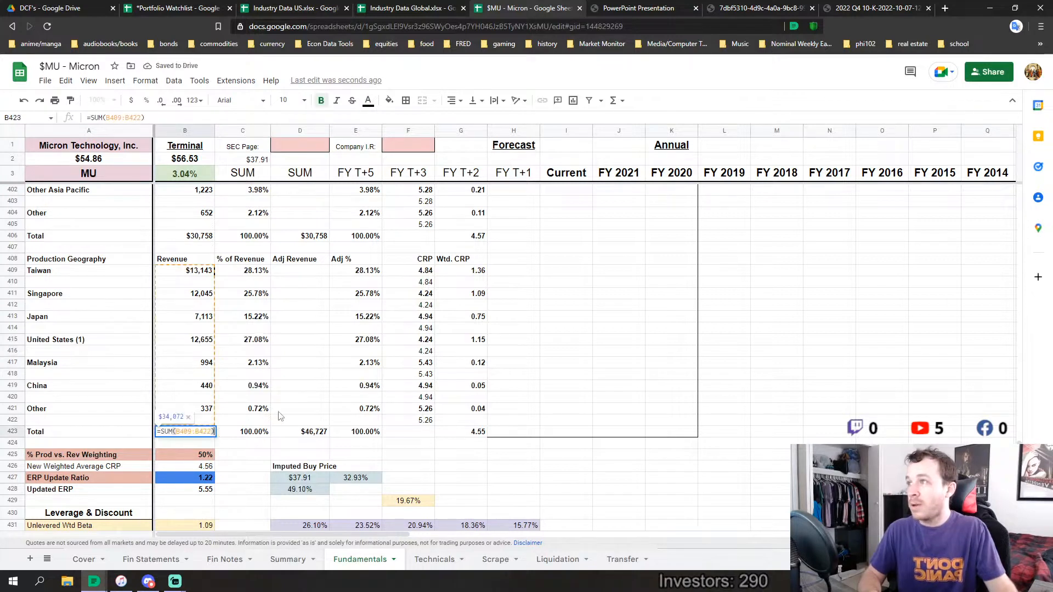
{"action": "type", "text": "+7500"}
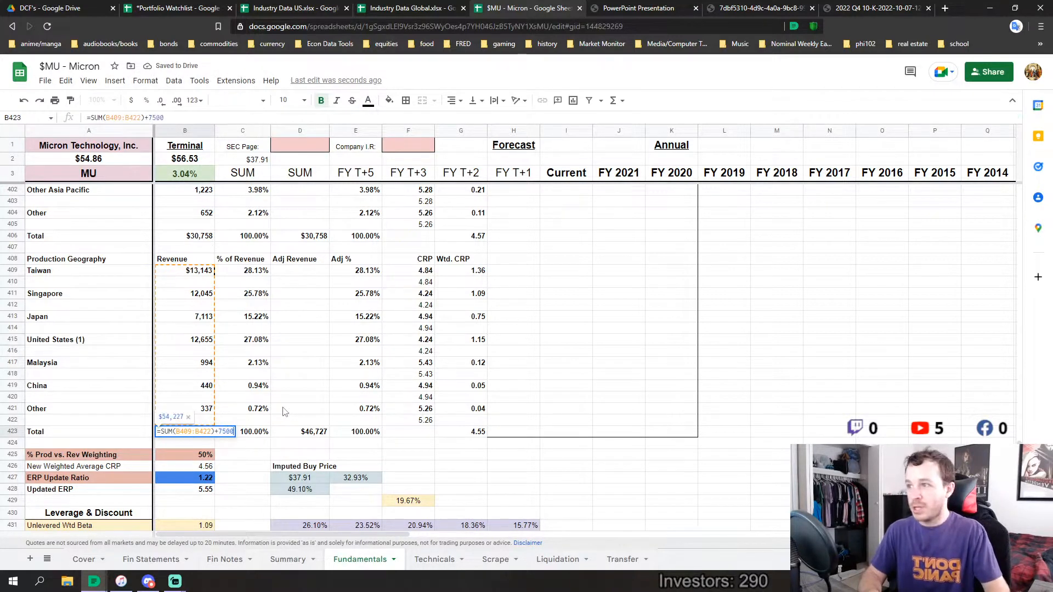
{"action": "key", "text": "Return"}
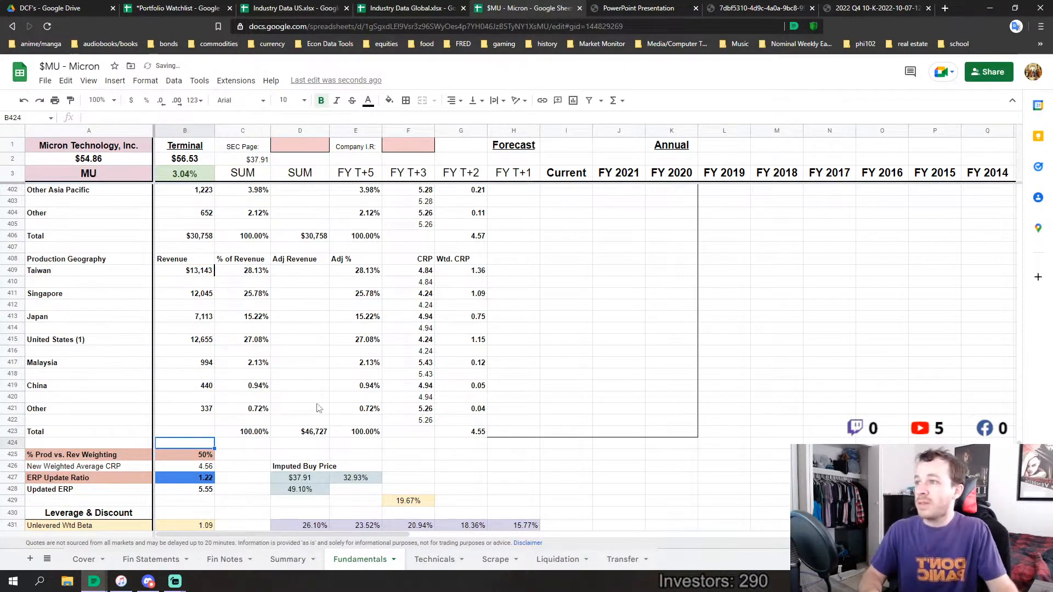
{"action": "scroll", "coordinate": [250, 379], "scroll_direction": "up", "scroll_amount": 1}
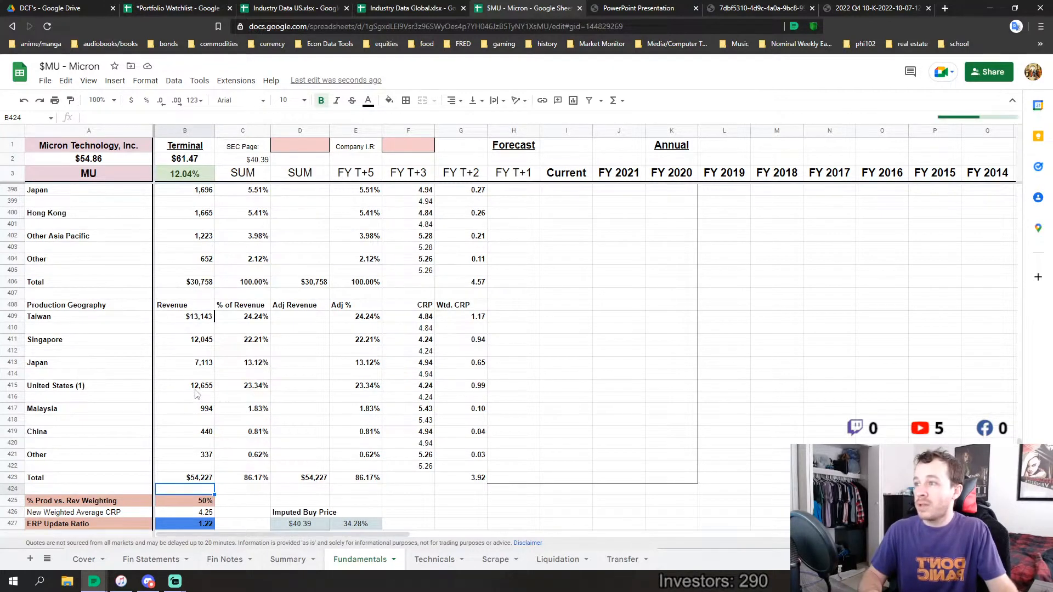
Raise the amount added in the United States production revenue formula to 15000
{"action": "left_click_drag", "start_coordinate": [198, 391], "coordinate": [249, 387]}
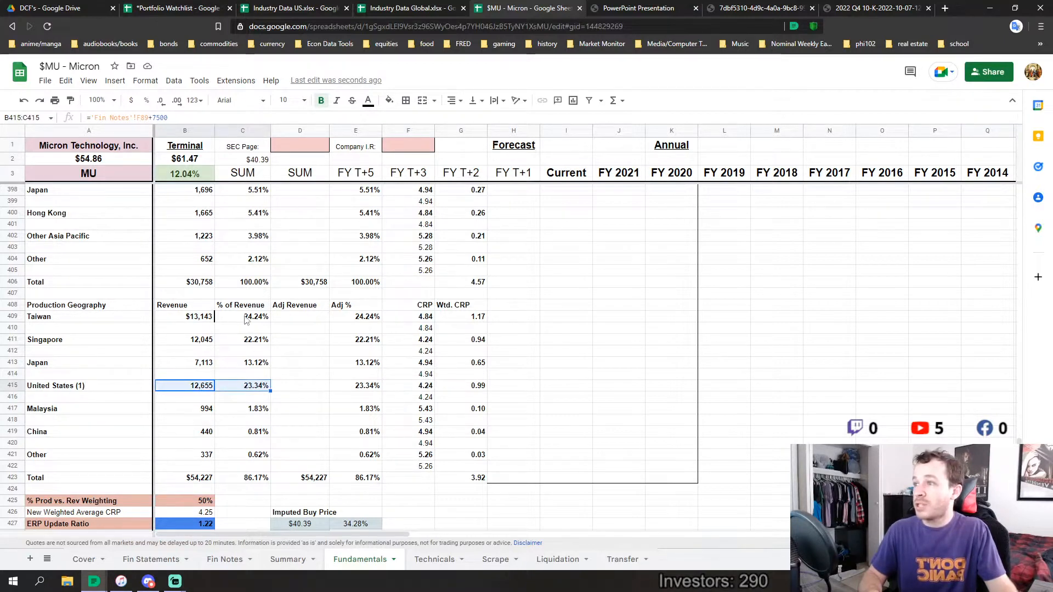
{"action": "scroll", "coordinate": [170, 311], "scroll_direction": "up", "scroll_amount": 3}
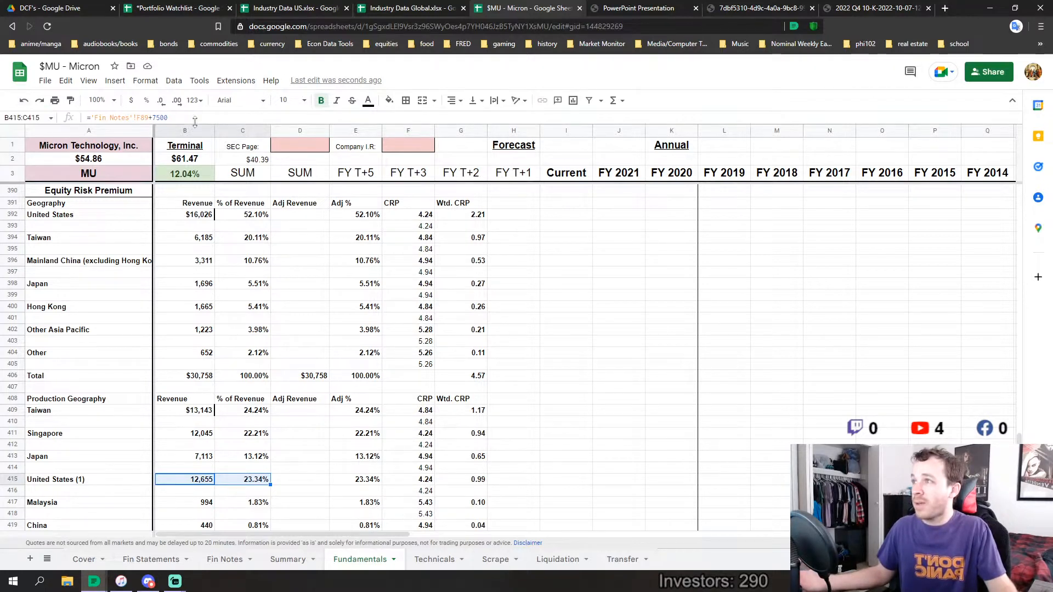
{"action": "left_click_drag", "start_coordinate": [167, 117], "coordinate": [154, 117]}
{"action": "type", "text": "15000"}
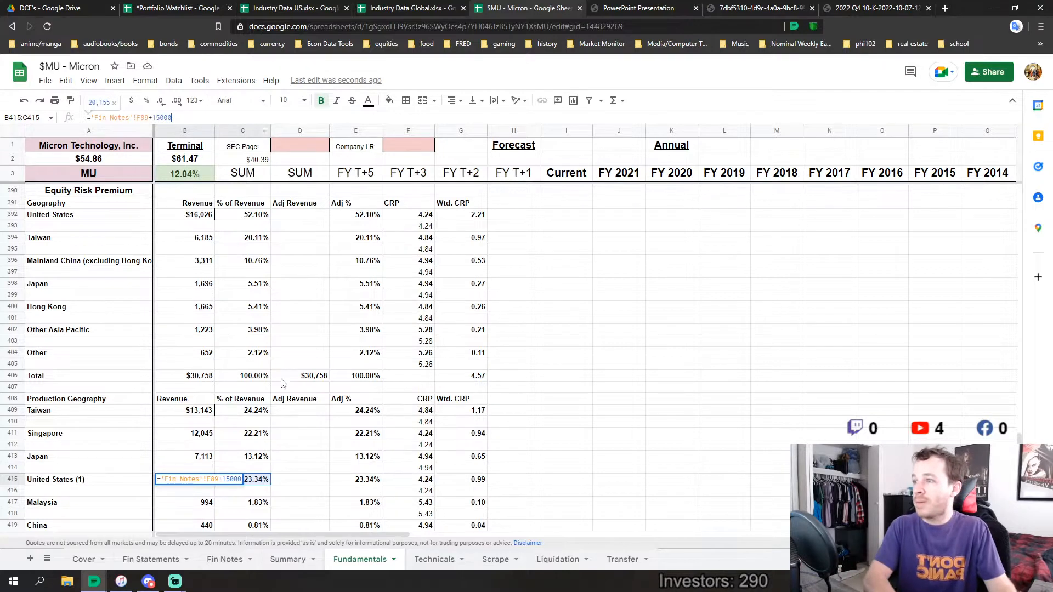
{"action": "key", "text": "Return"}
{"action": "scroll", "coordinate": [169, 347], "scroll_direction": "down", "scroll_amount": 3}
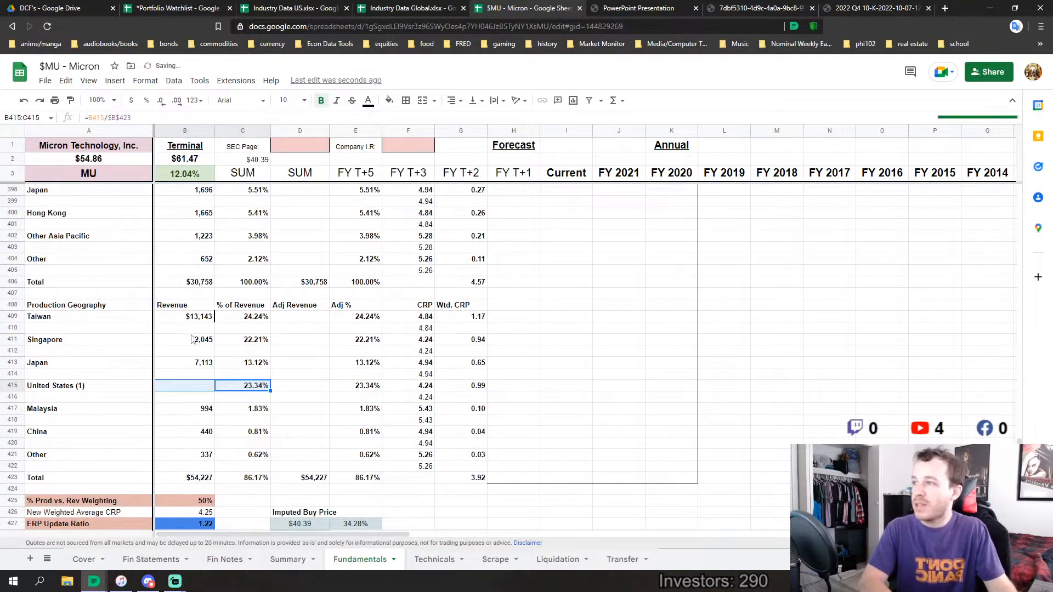
Change the amount added to the Production Geography revenue total's SUM formula to 15000
{"action": "left_click", "coordinate": [196, 479]}
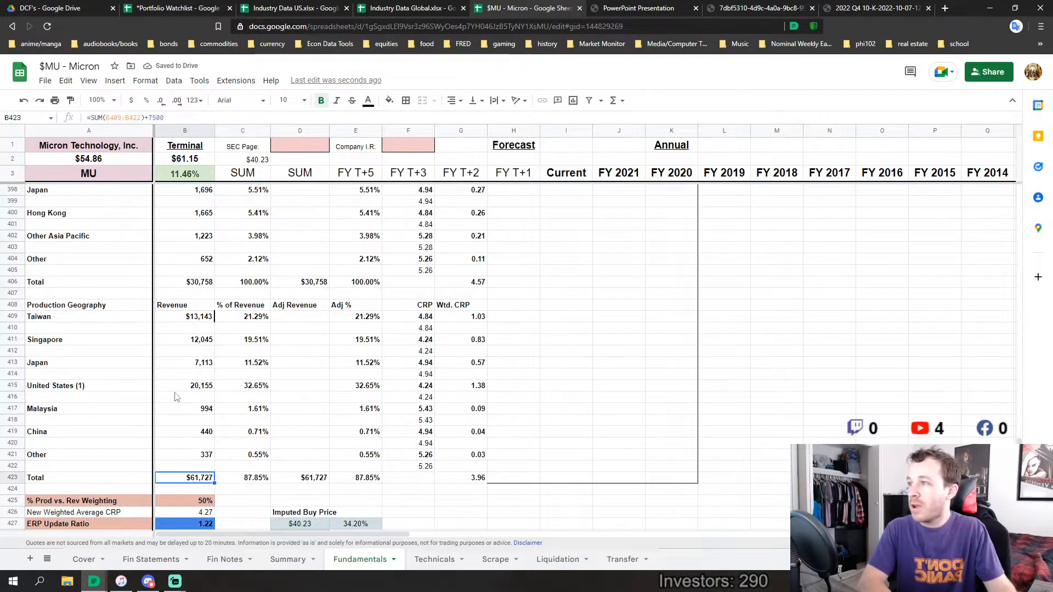
{"action": "left_click", "coordinate": [165, 117]}
{"action": "key", "text": "BackSpace"}
{"action": "key", "text": "BackSpace"}
{"action": "key", "text": "BackSpace"}
{"action": "key", "text": "BackSpace"}
{"action": "type", "text": "1500"}
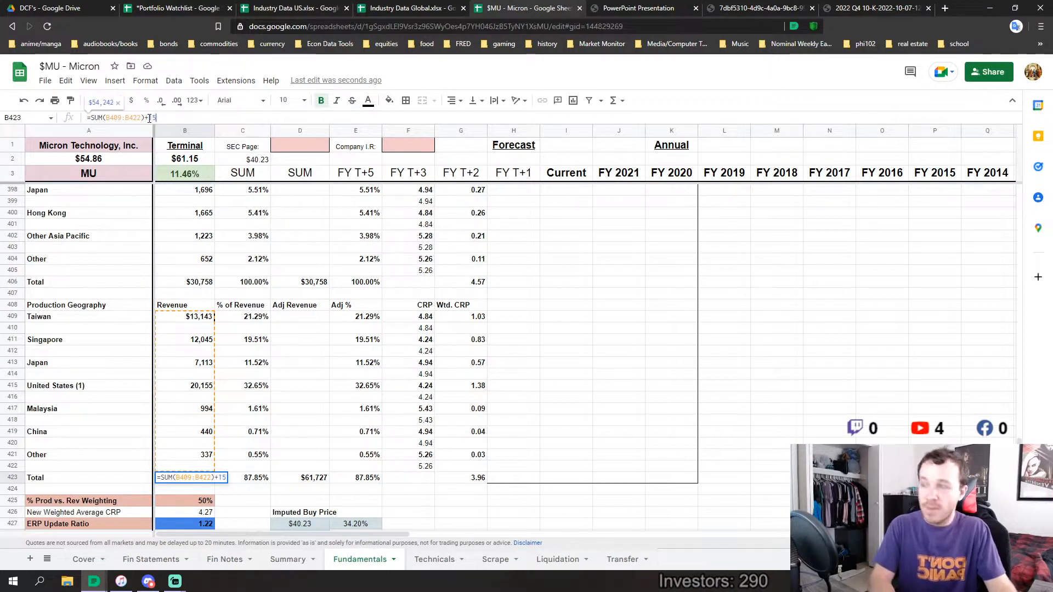
{"action": "key", "text": "Return"}
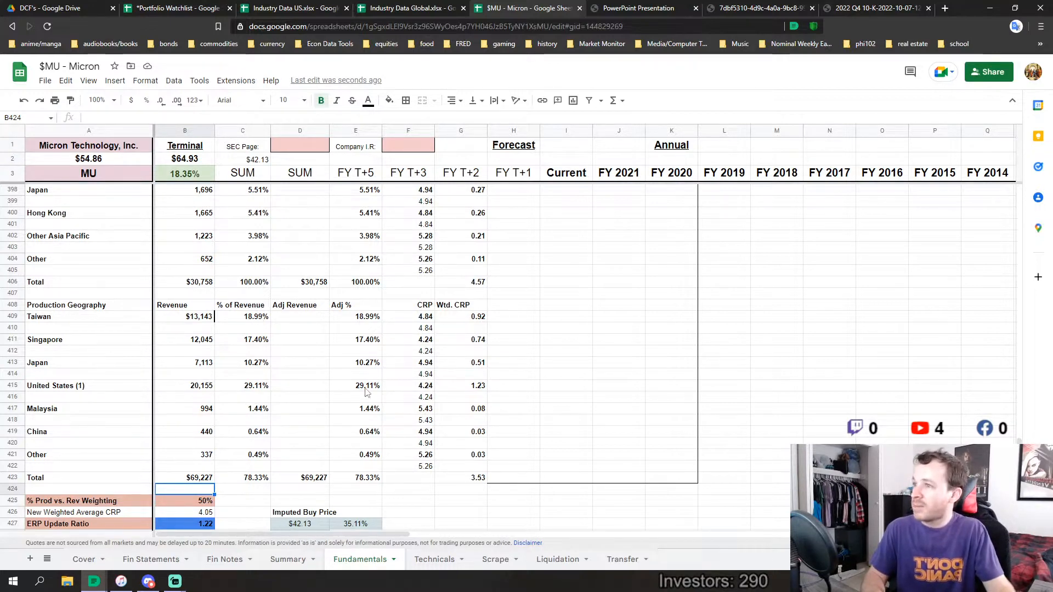
Undo all the additions made to the United States production revenue and the Production Geography total
{"action": "scroll", "coordinate": [166, 346], "scroll_direction": "up", "scroll_amount": 2}
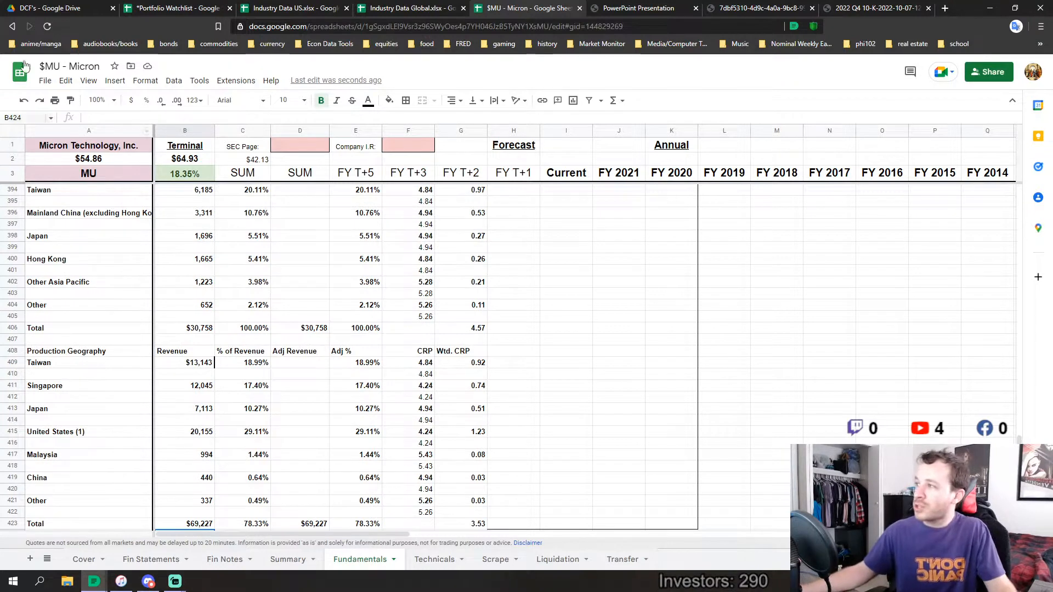
{"action": "left_click", "coordinate": [23, 101]}
{"action": "left_click", "coordinate": [23, 101]}
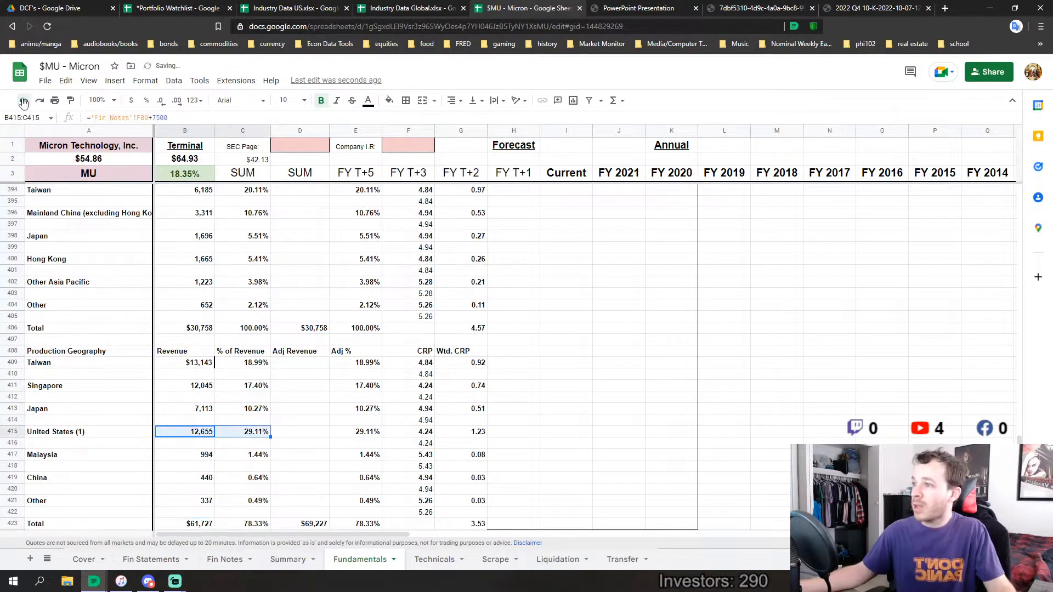
{"action": "left_click", "coordinate": [23, 101]}
{"action": "left_click", "coordinate": [23, 101]}
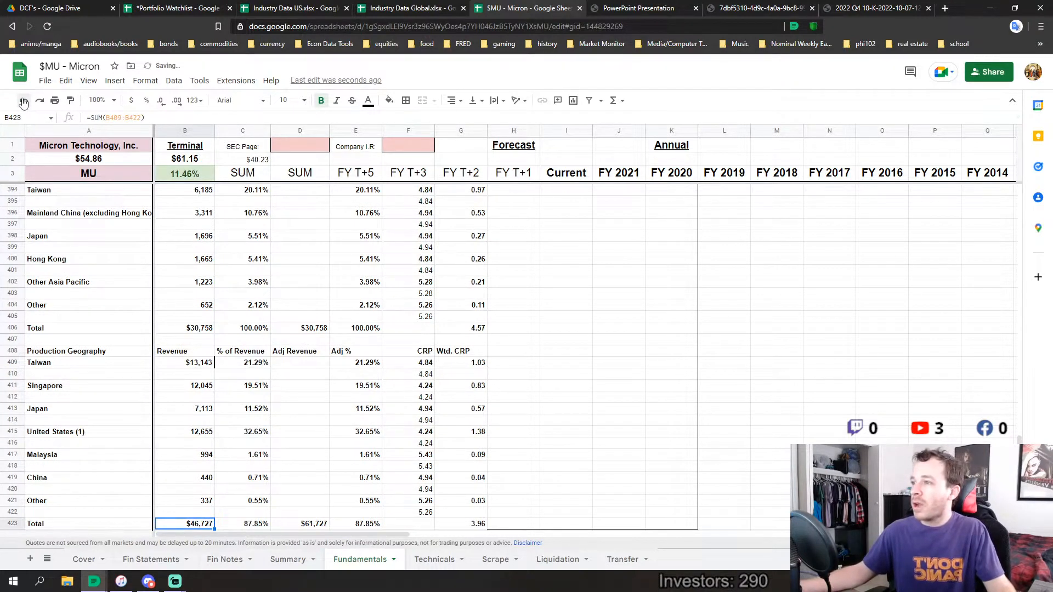
{"action": "left_click", "coordinate": [23, 101]}
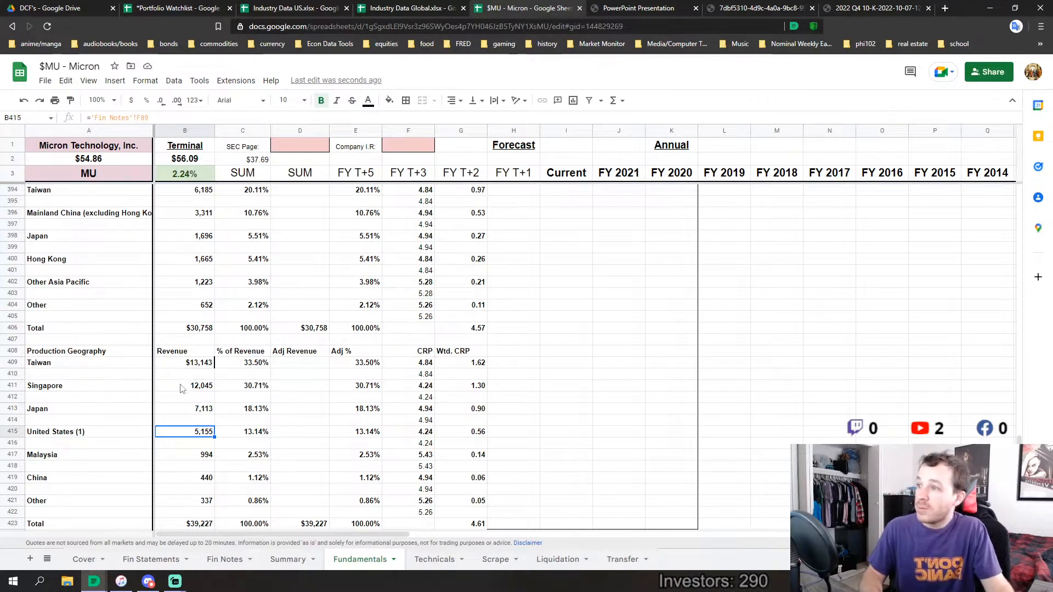
Review the production weighting, updated ERP and Leverage & Discount section, including the cost of equity scenarios down to the Debt table
{"action": "scroll", "coordinate": [242, 407], "scroll_direction": "down", "scroll_amount": 5}
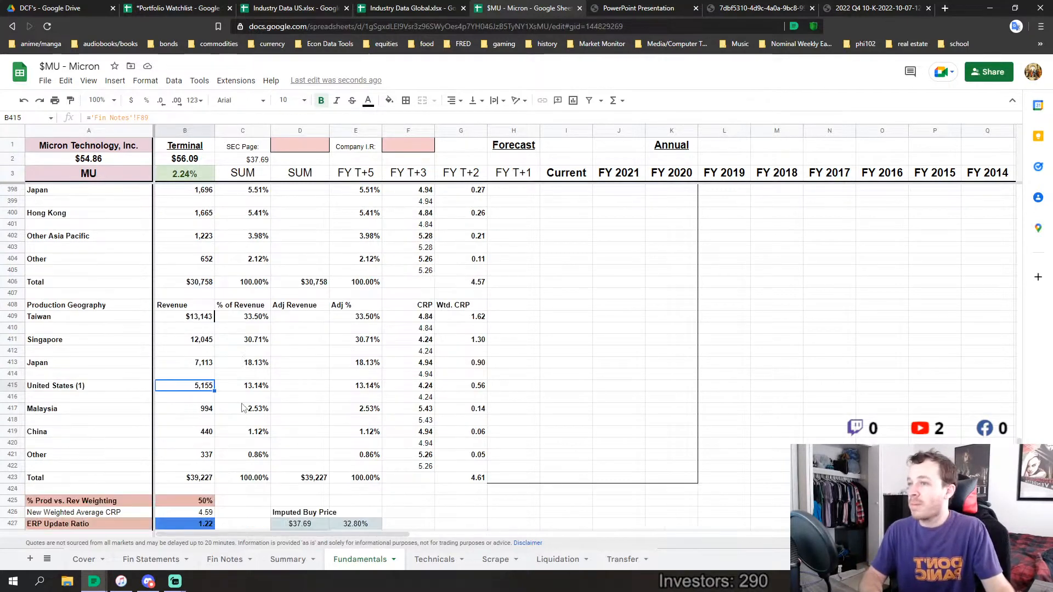
{"action": "scroll", "coordinate": [242, 408], "scroll_direction": "down", "scroll_amount": 5}
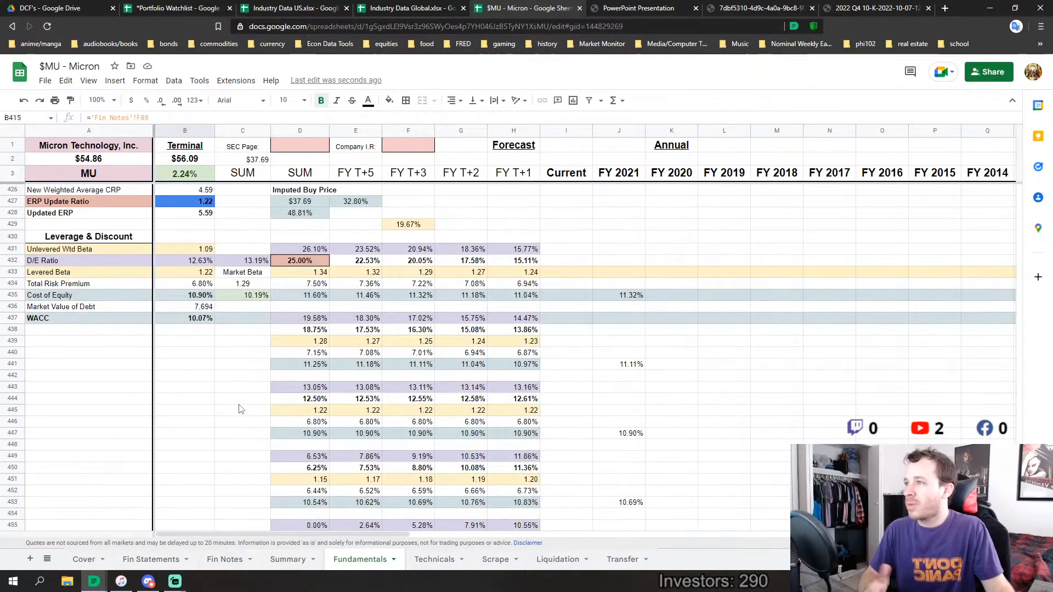
{"action": "scroll", "coordinate": [240, 408], "scroll_direction": "up", "scroll_amount": 5}
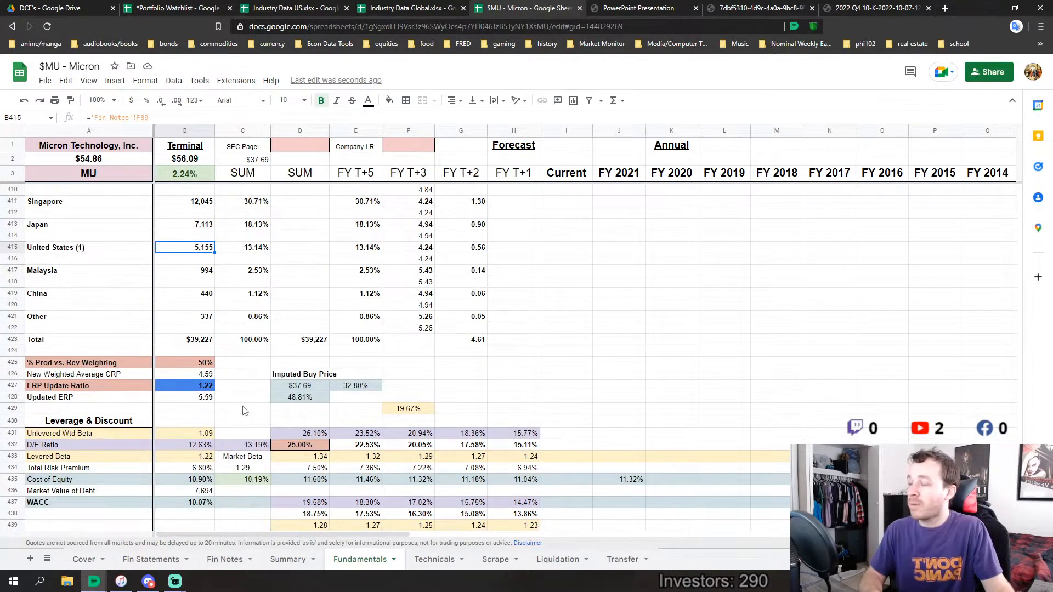
{"action": "left_click", "coordinate": [243, 409]}
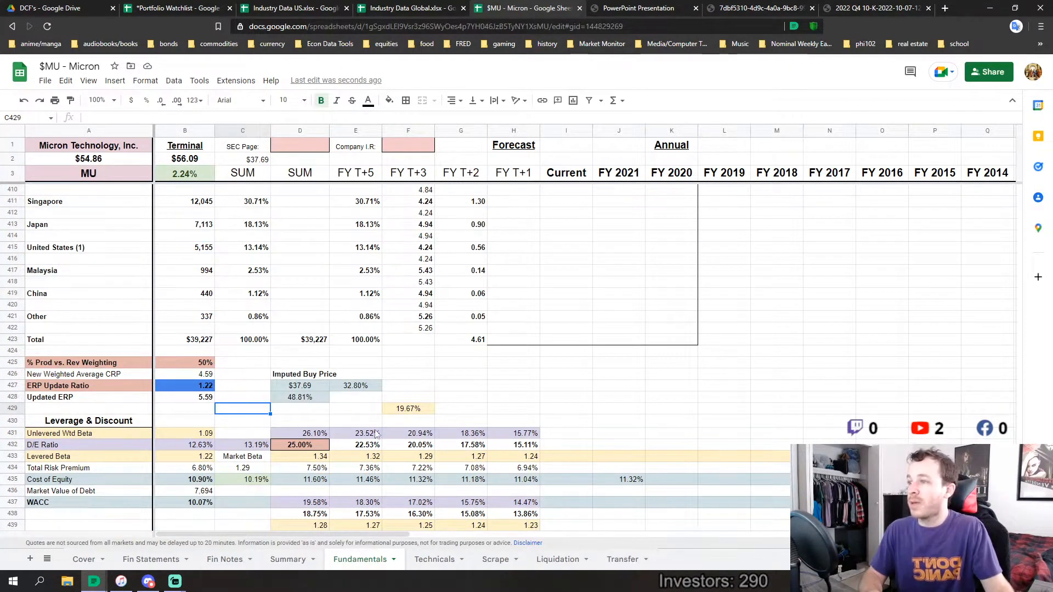
{"action": "left_click_drag", "start_coordinate": [571, 385], "coordinate": [576, 395]}
{"action": "scroll", "coordinate": [581, 395], "scroll_direction": "down", "scroll_amount": 8}
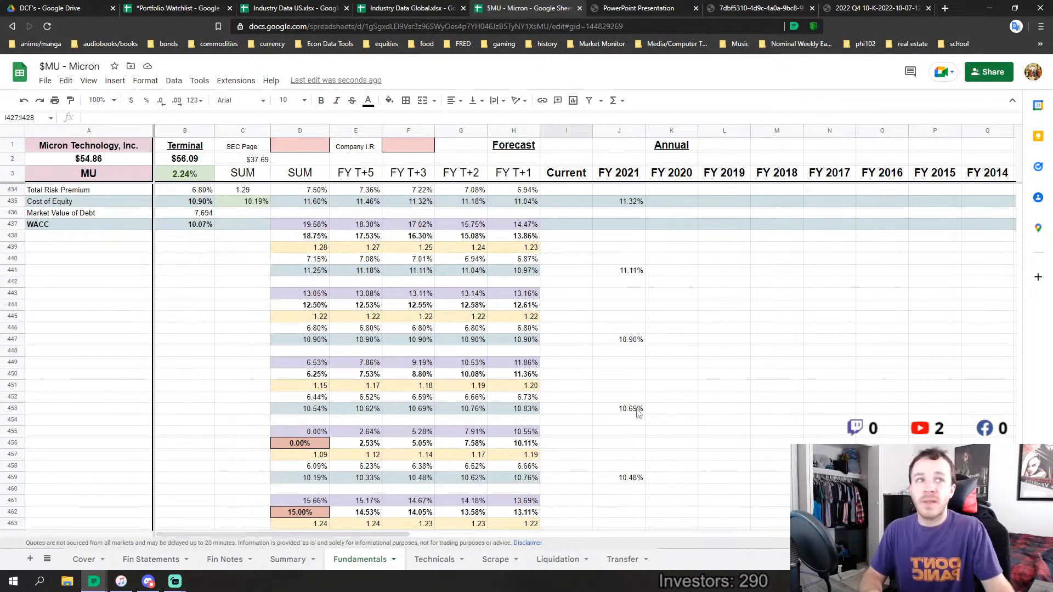
{"action": "scroll", "coordinate": [765, 423], "scroll_direction": "down", "scroll_amount": 4}
{"action": "left_click", "coordinate": [795, 364]}
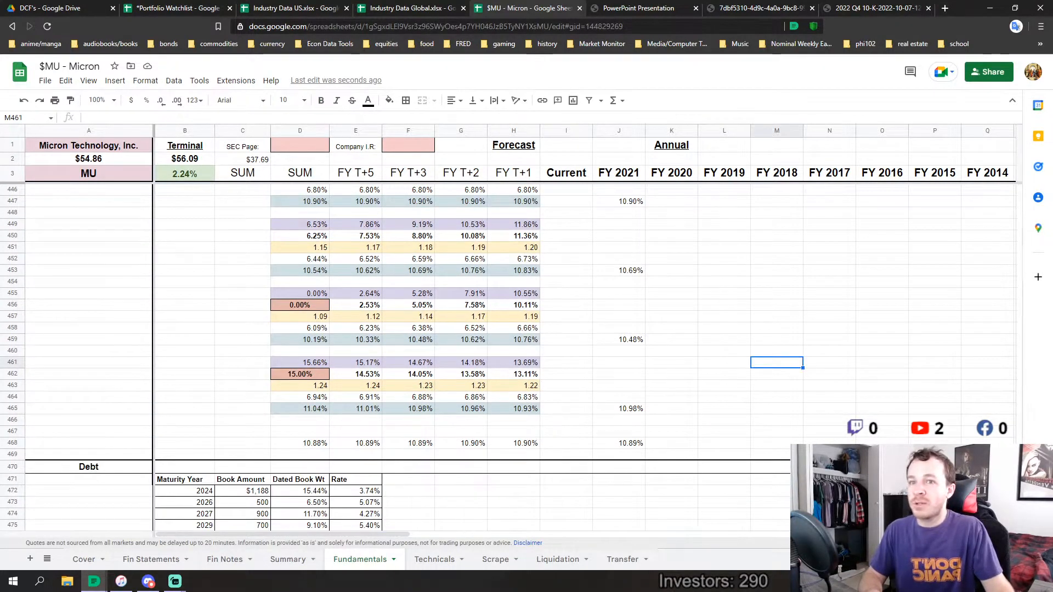
{"action": "scroll", "coordinate": [581, 329], "scroll_direction": "up", "scroll_amount": 7}
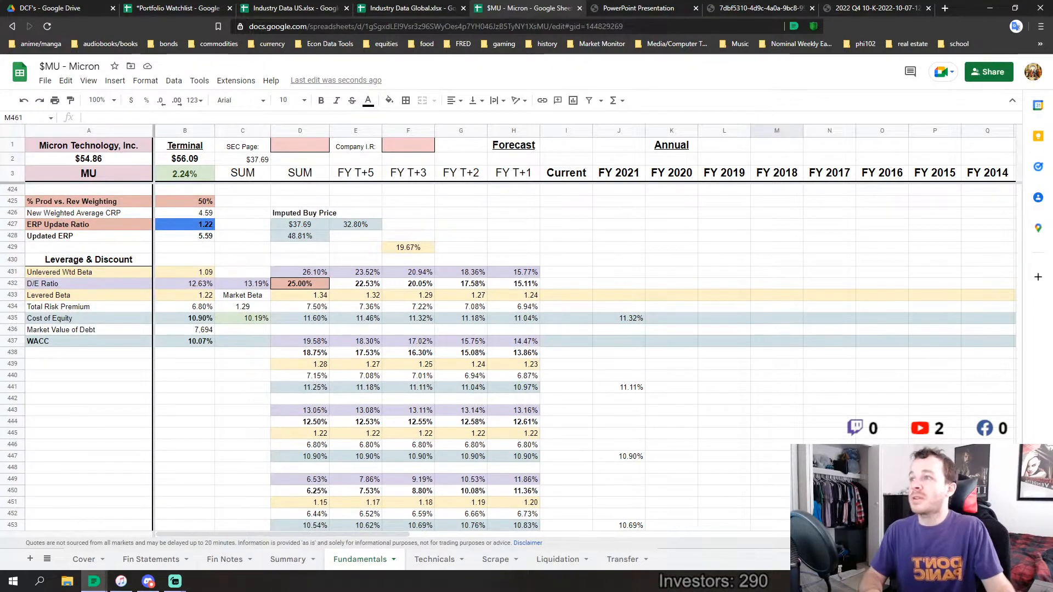
Check the Cost of Equity row and its terminal value in the Leverage & Discount section
{"action": "scroll", "coordinate": [581, 329], "scroll_direction": "down", "scroll_amount": 1}
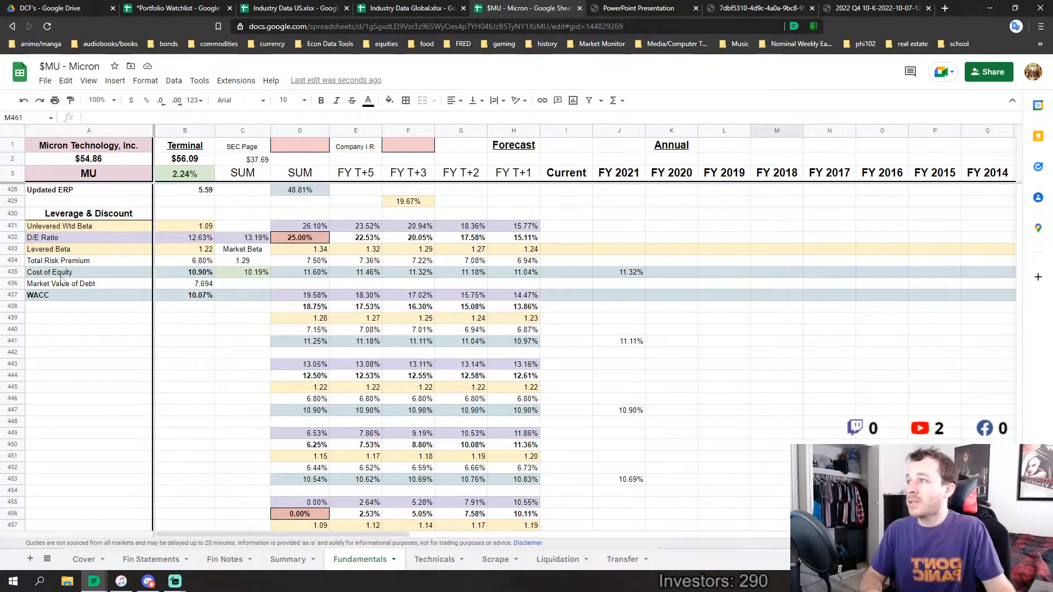
{"action": "left_click_drag", "start_coordinate": [62, 272], "coordinate": [183, 274]}
{"action": "left_click", "coordinate": [696, 353]}
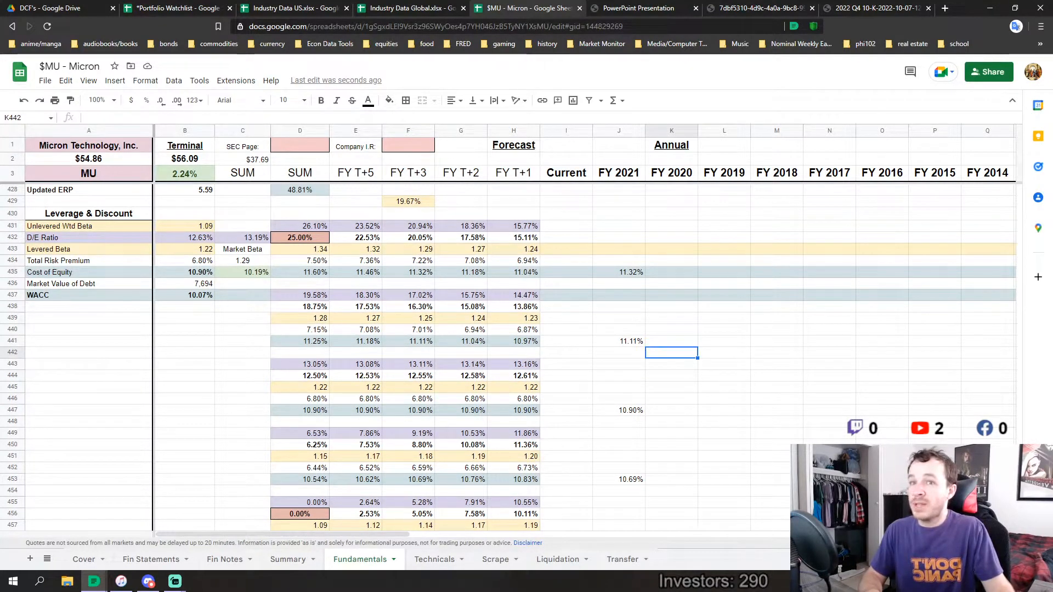
Change the first annual column header, next to Current, to FY 2022
{"action": "left_click_drag", "start_coordinate": [1018, 460], "coordinate": [1017, 200]}
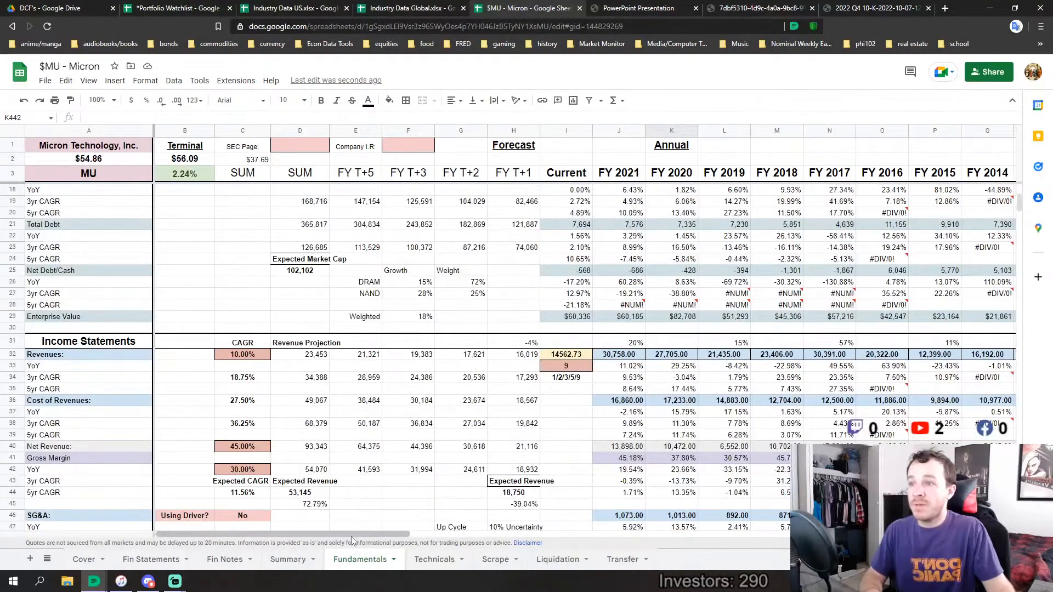
{"action": "left_click_drag", "start_coordinate": [354, 534], "coordinate": [450, 517]}
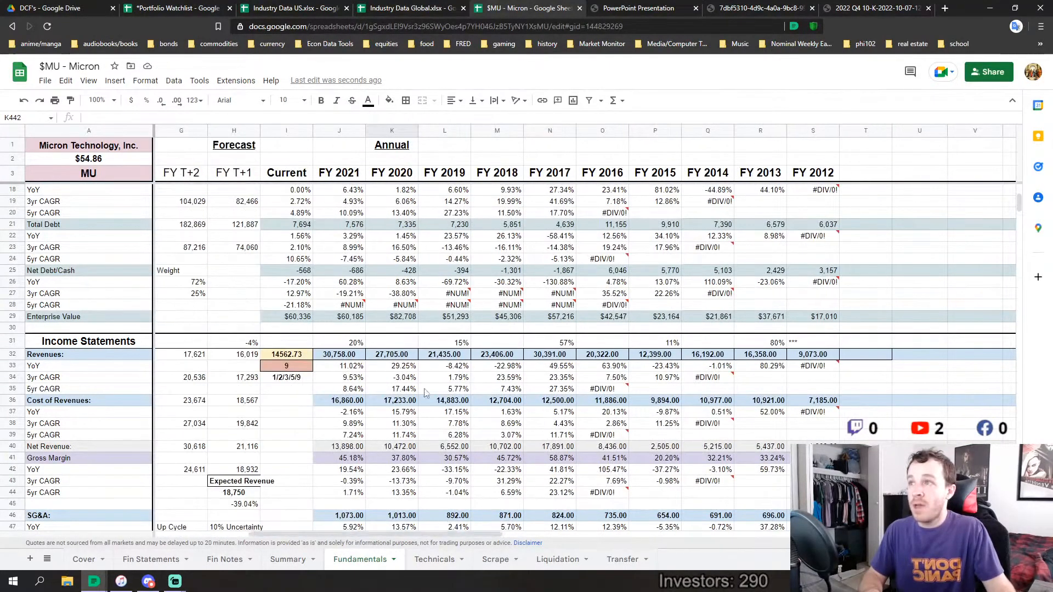
{"action": "left_click", "coordinate": [351, 179]}
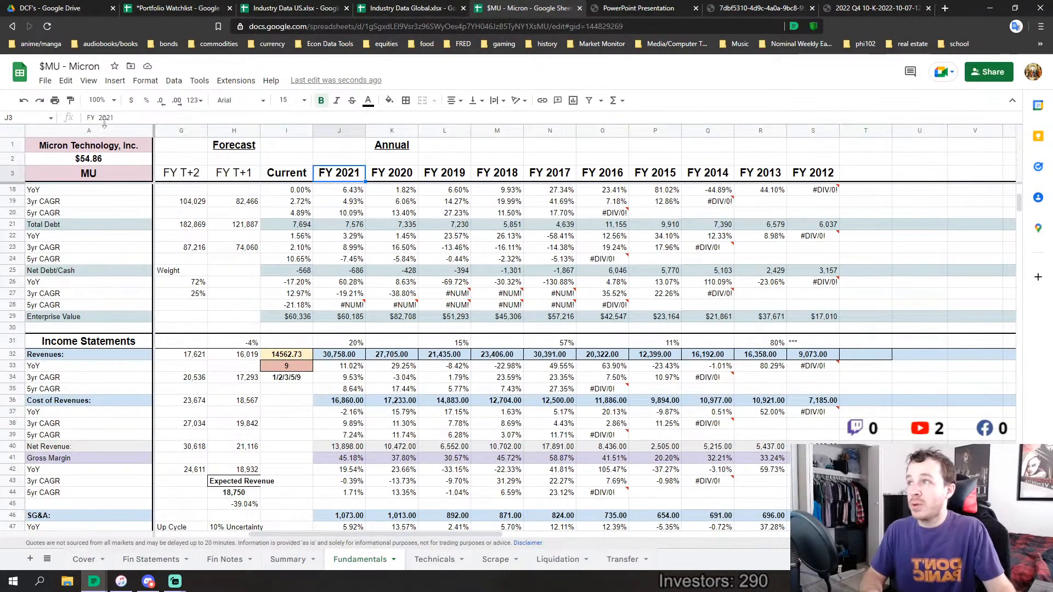
{"action": "left_click_drag", "start_coordinate": [115, 118], "coordinate": [111, 116]}
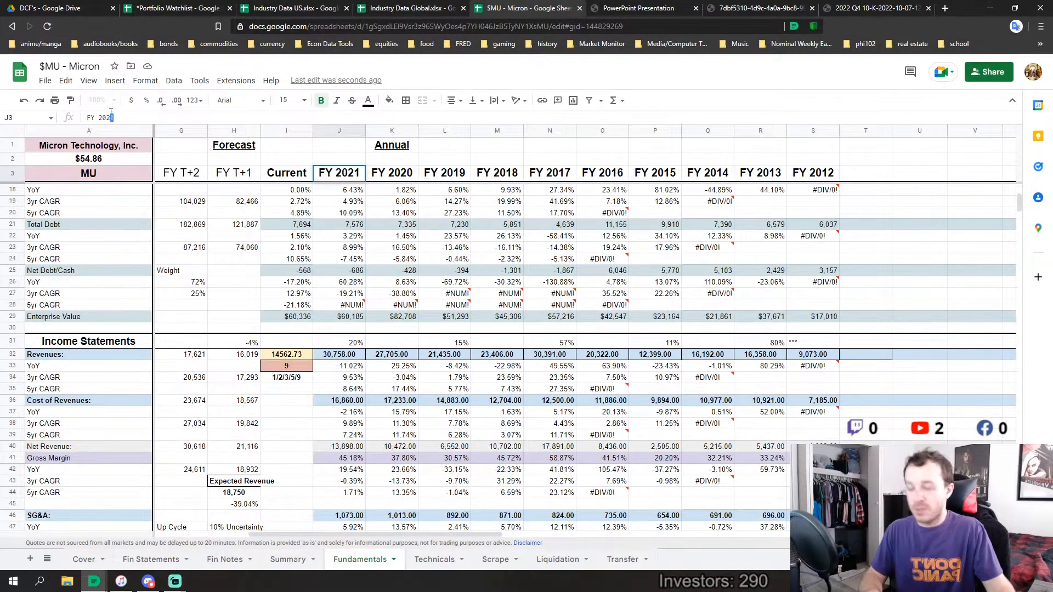
{"action": "type", "text": "2"}
{"action": "key", "text": "Tab"}
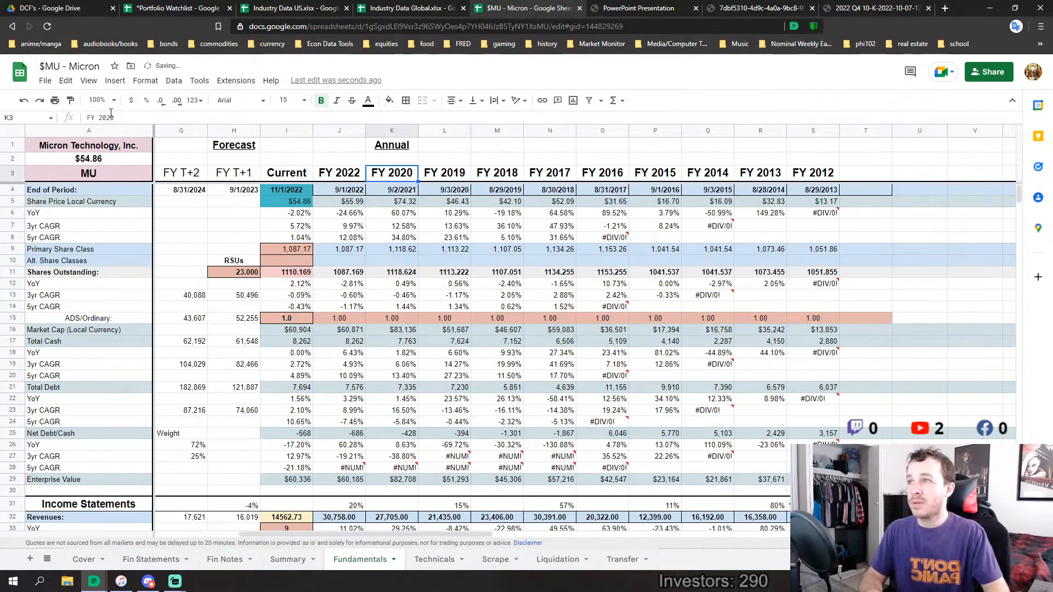
Change the second annual header to FY 2021 and continue the descending year series across the remaining annual headers through FY 2013
{"action": "left_click", "coordinate": [118, 117]}
{"action": "key", "text": "BackSpace"}
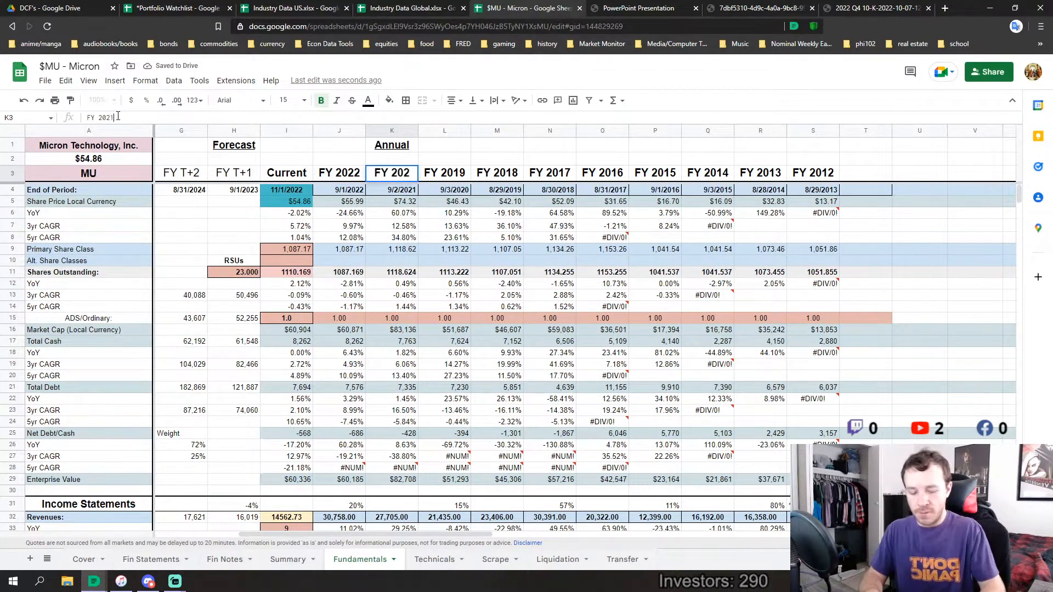
{"action": "type", "text": "1"}
{"action": "left_click_drag", "start_coordinate": [340, 172], "coordinate": [384, 174]}
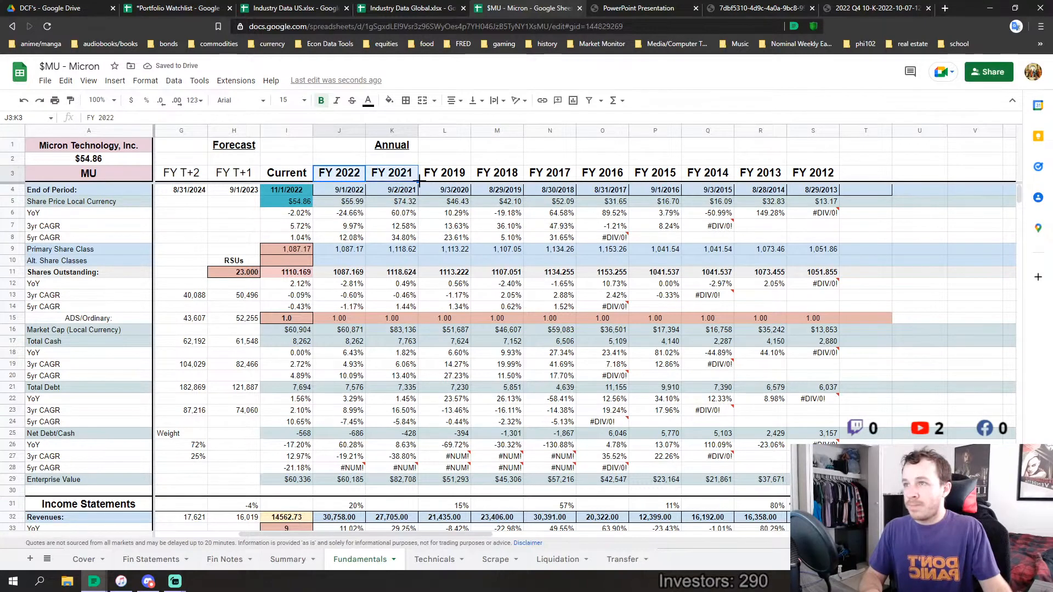
{"action": "left_click_drag", "start_coordinate": [425, 179], "coordinate": [811, 176]}
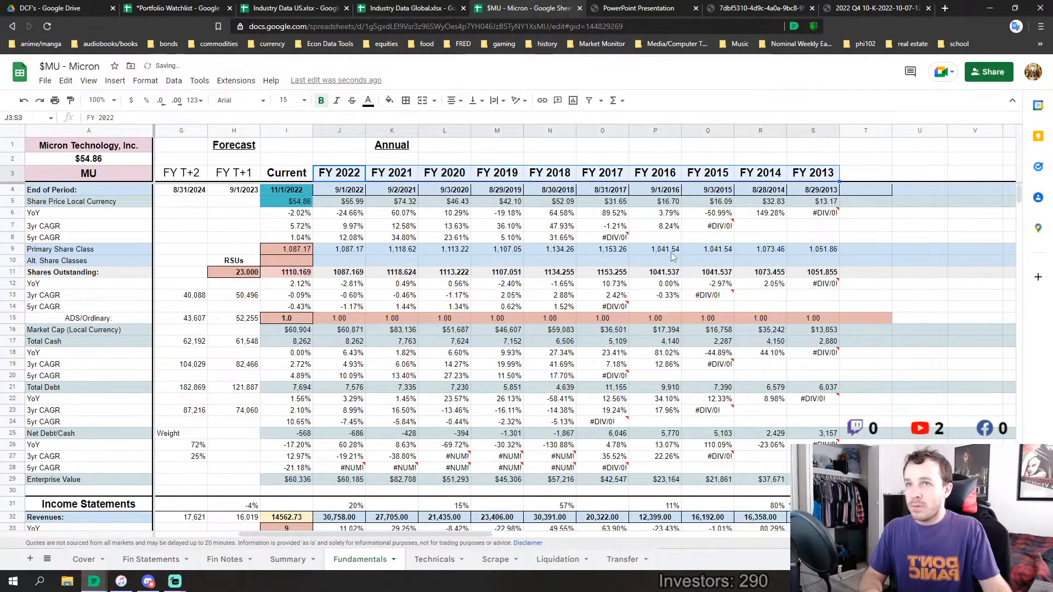
Examine the Revenues row of the Income Statements section under the relabelled years, down to the oldest year, FY 2013
{"action": "left_click", "coordinate": [425, 315]}
{"action": "scroll", "coordinate": [425, 315], "scroll_direction": "down", "scroll_amount": 4}
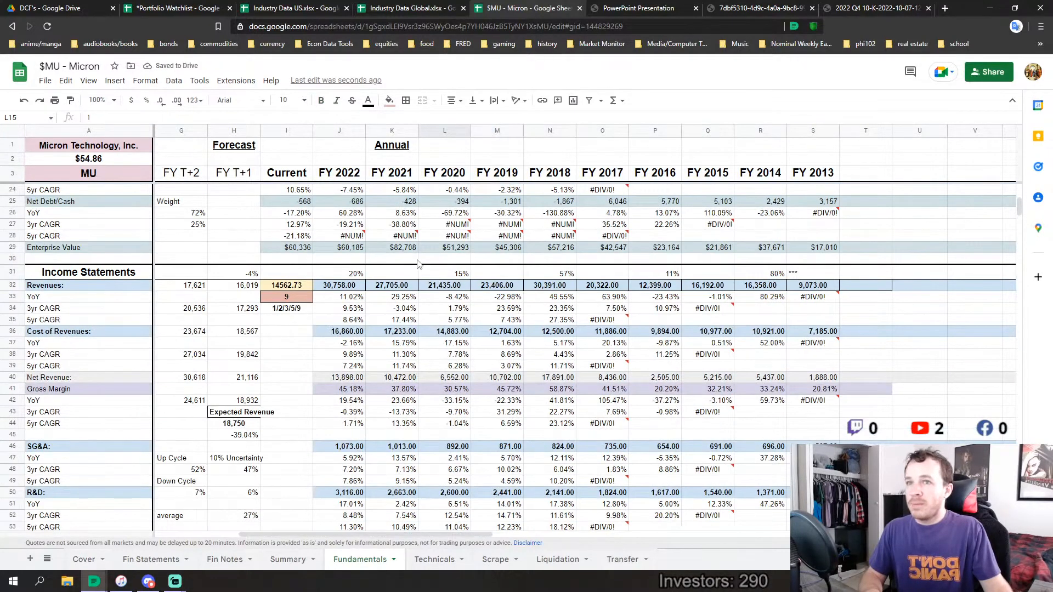
{"action": "left_click", "coordinate": [806, 289]}
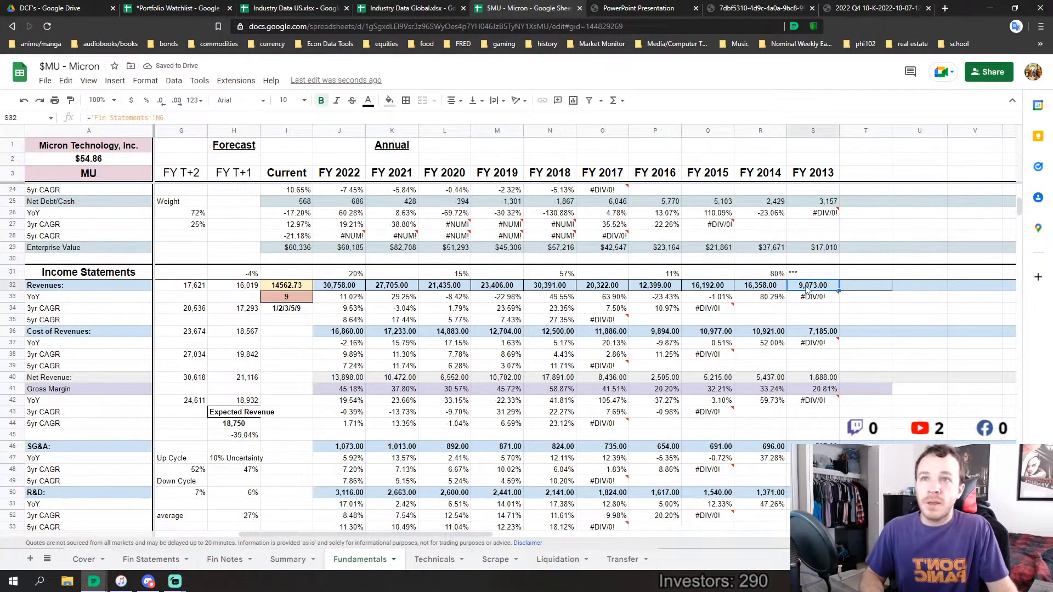
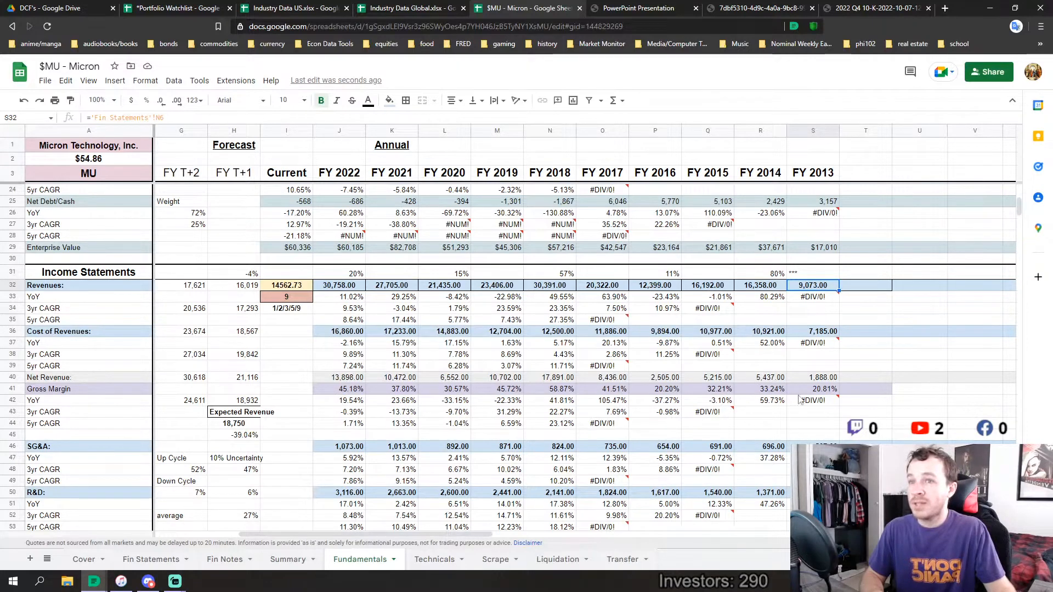
Examine the Gross Margin row across FY 2013 to FY 2022, checking FY 2016 and FY 2018 individually
{"action": "left_click_drag", "start_coordinate": [815, 391], "coordinate": [497, 391]}
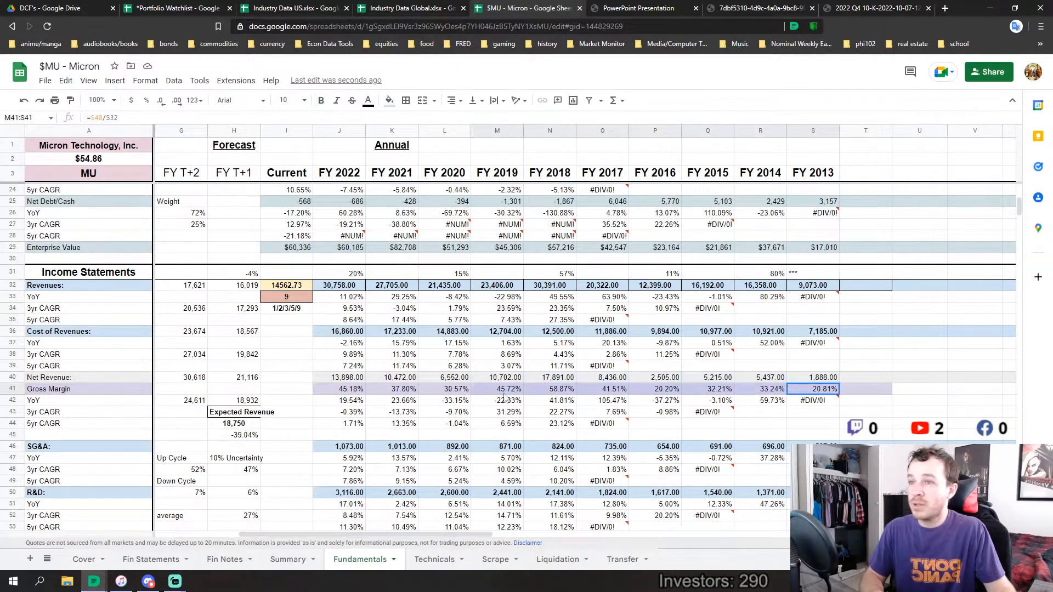
{"action": "left_click", "coordinate": [668, 393]}
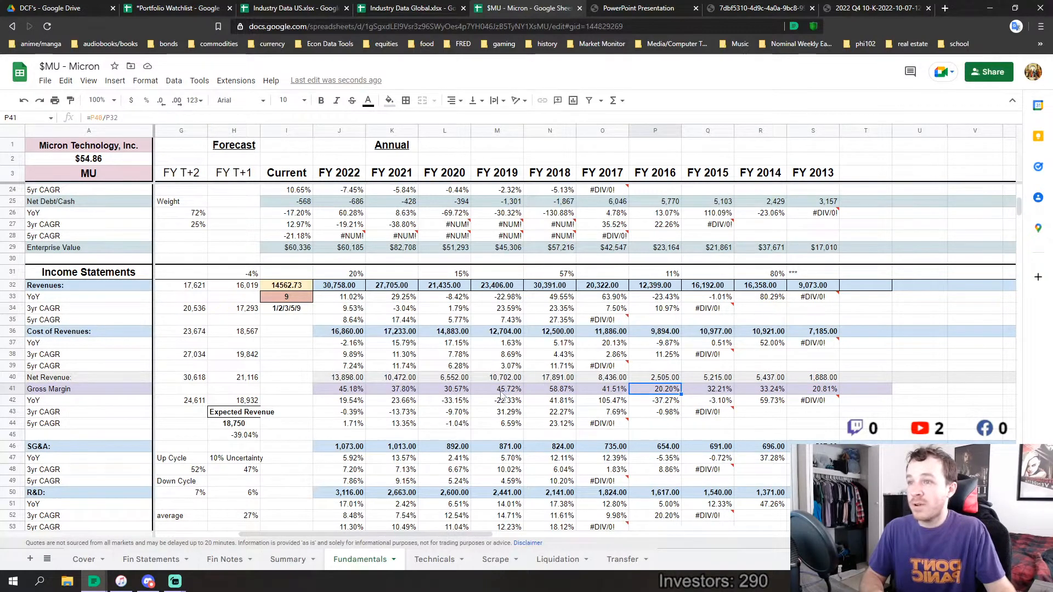
{"action": "left_click", "coordinate": [547, 391]}
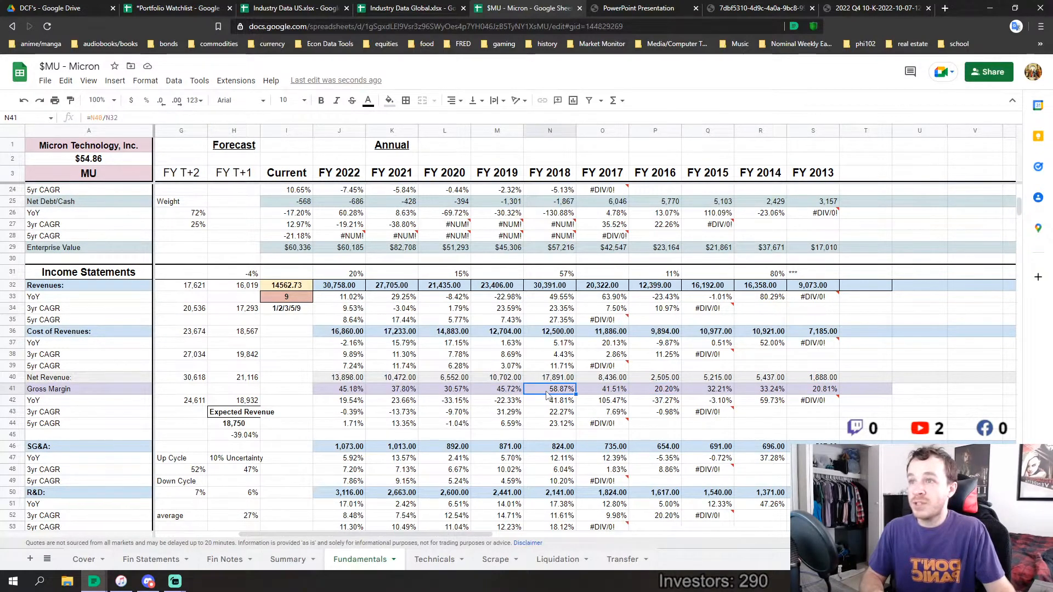
{"action": "left_click_drag", "start_coordinate": [339, 390], "coordinate": [819, 399]}
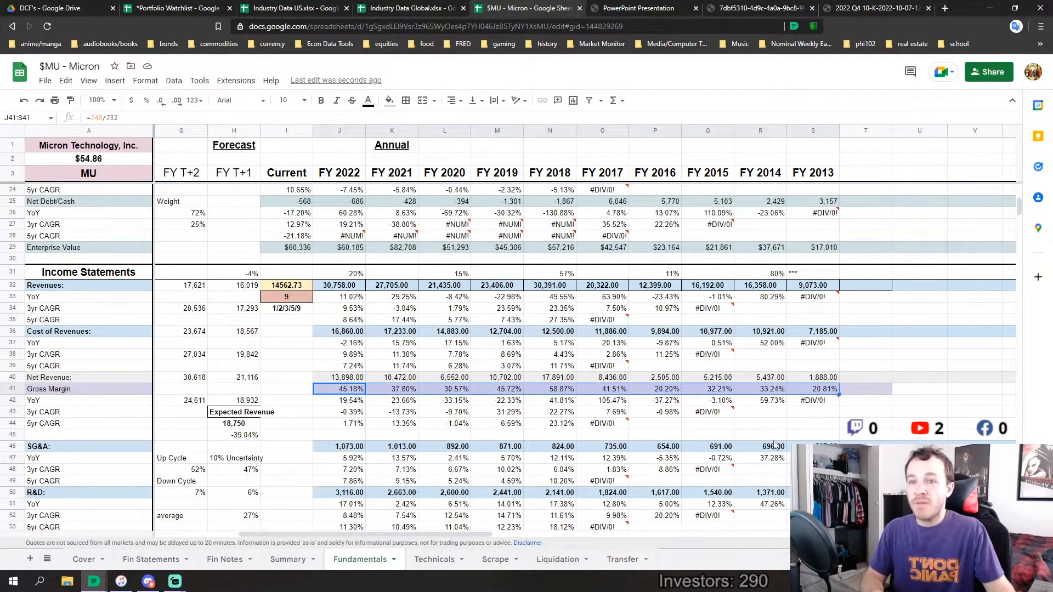
Check the semiconductor industry gross margins in the Industry Data US and Industry Data Global workbooks, and return to the Micron spreadsheet
{"action": "left_click", "coordinate": [296, 8]}
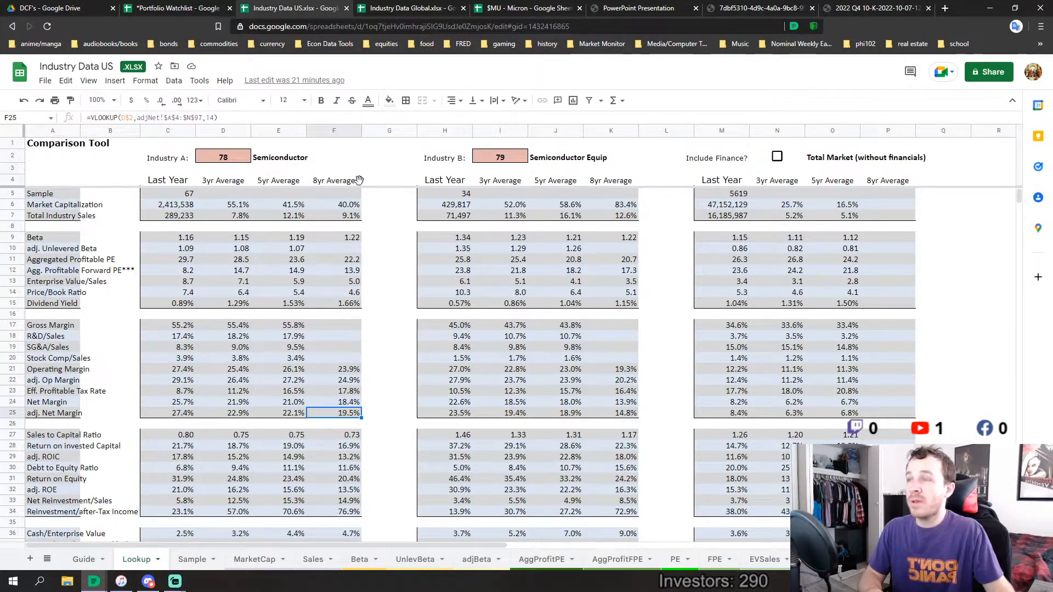
{"action": "left_click", "coordinate": [423, 7]}
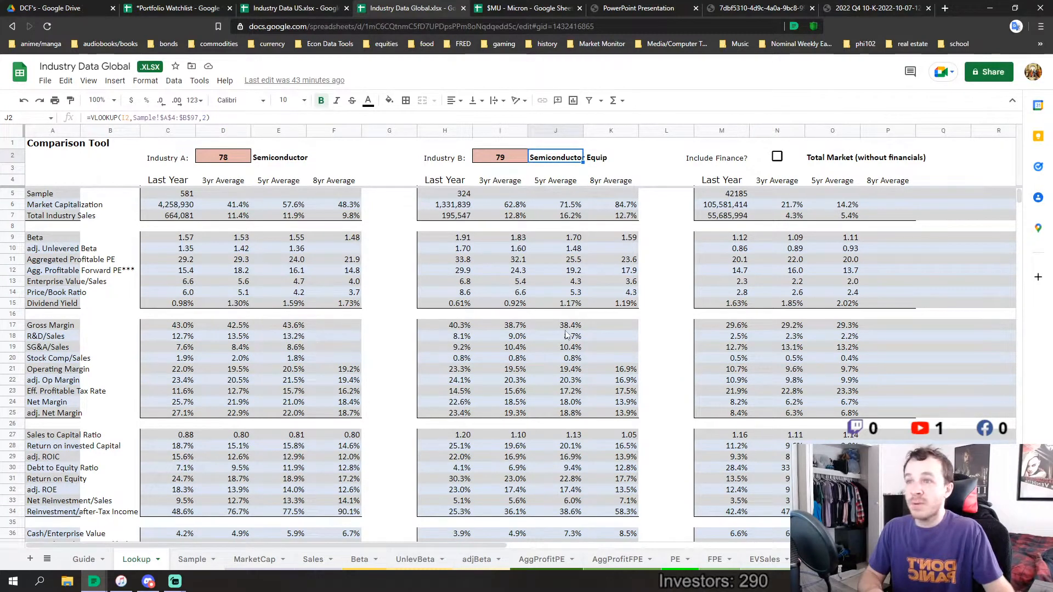
{"action": "left_click", "coordinate": [525, 7]}
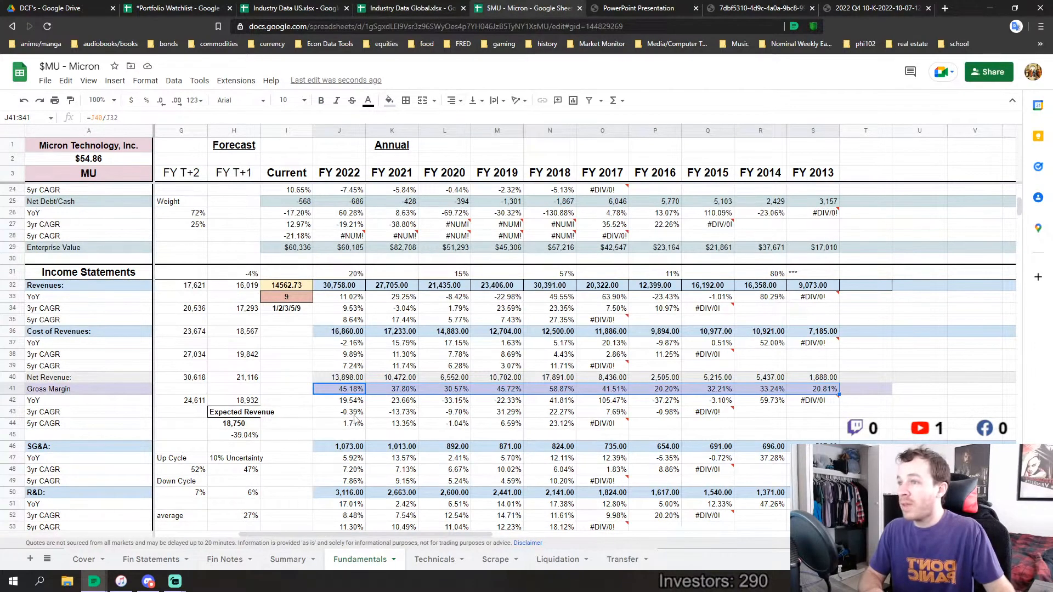
Compare Micron's FY 2018 to FY 2022 gross margins with the global semiconductor averages and with its own FY 2013 to FY 2017 margins
{"action": "left_click", "coordinate": [580, 435]}
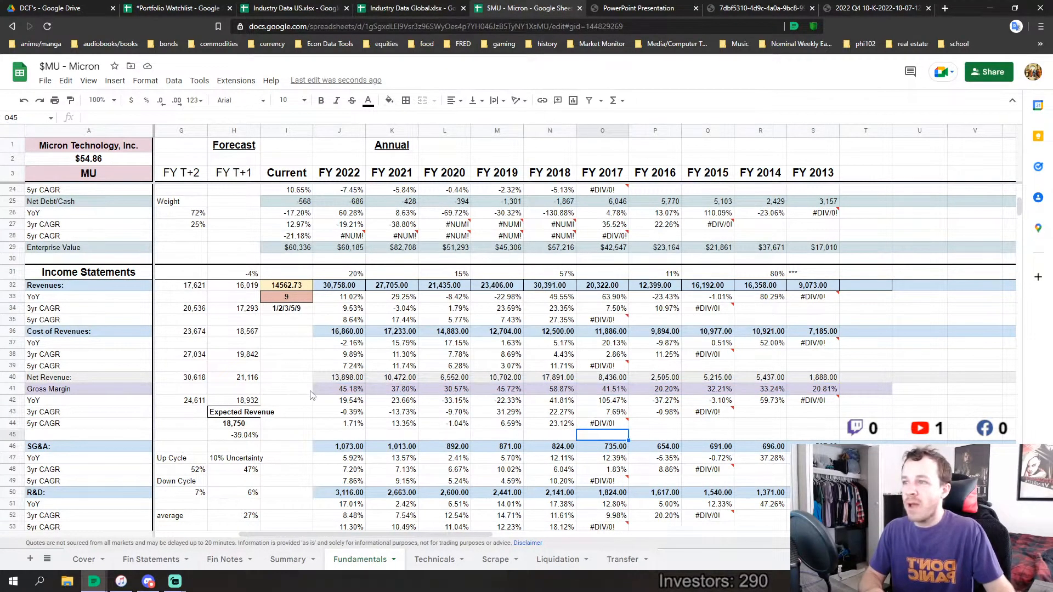
{"action": "left_click_drag", "start_coordinate": [324, 388], "coordinate": [554, 388]}
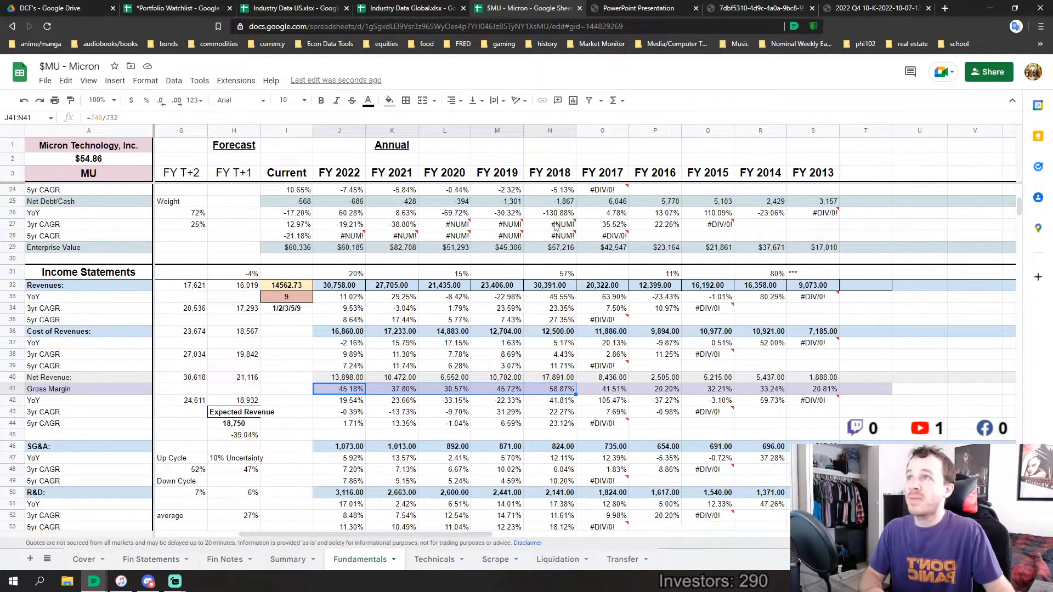
{"action": "left_click", "coordinate": [427, 8]}
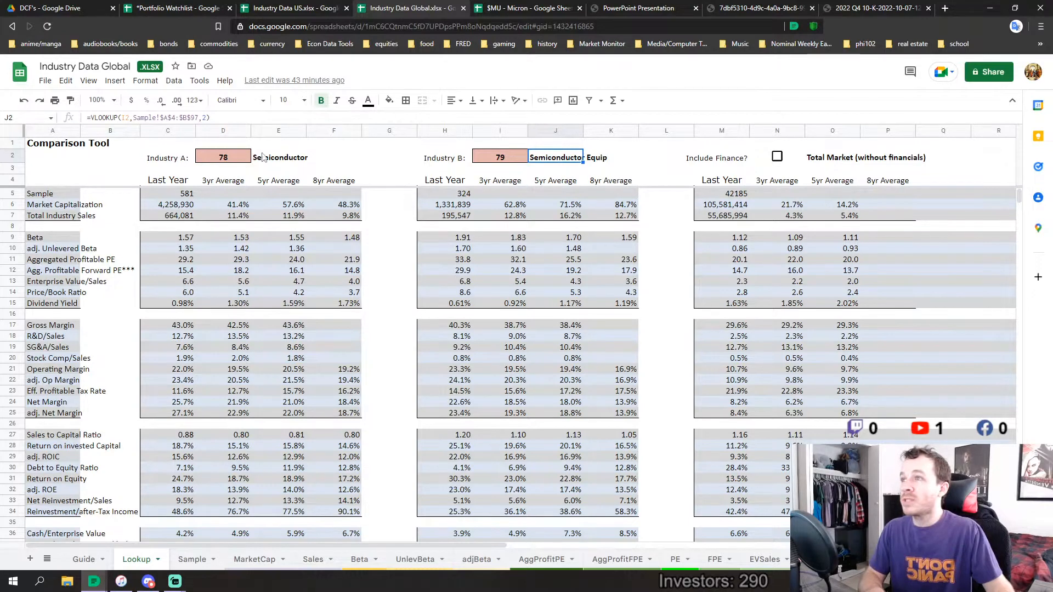
{"action": "left_click", "coordinate": [511, 7]}
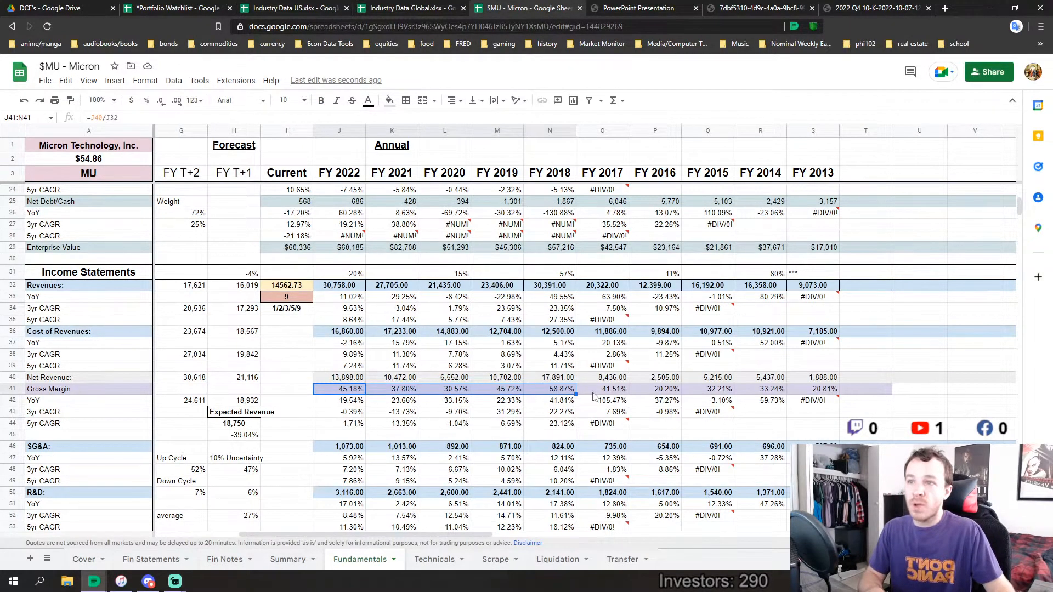
{"action": "left_click_drag", "start_coordinate": [594, 391], "coordinate": [796, 394]}
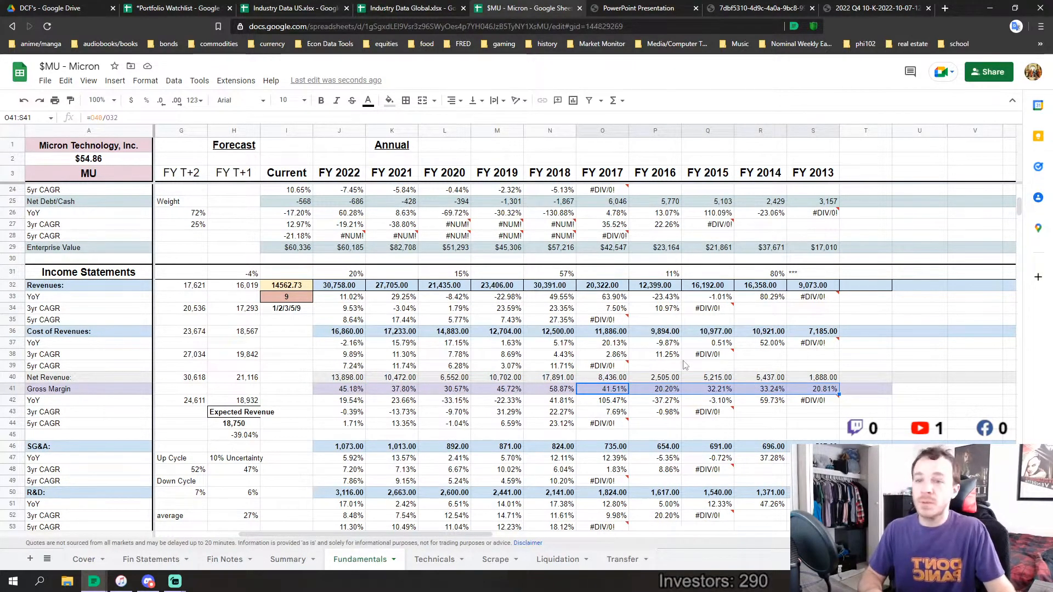
{"action": "left_click_drag", "start_coordinate": [551, 391], "coordinate": [357, 396]}
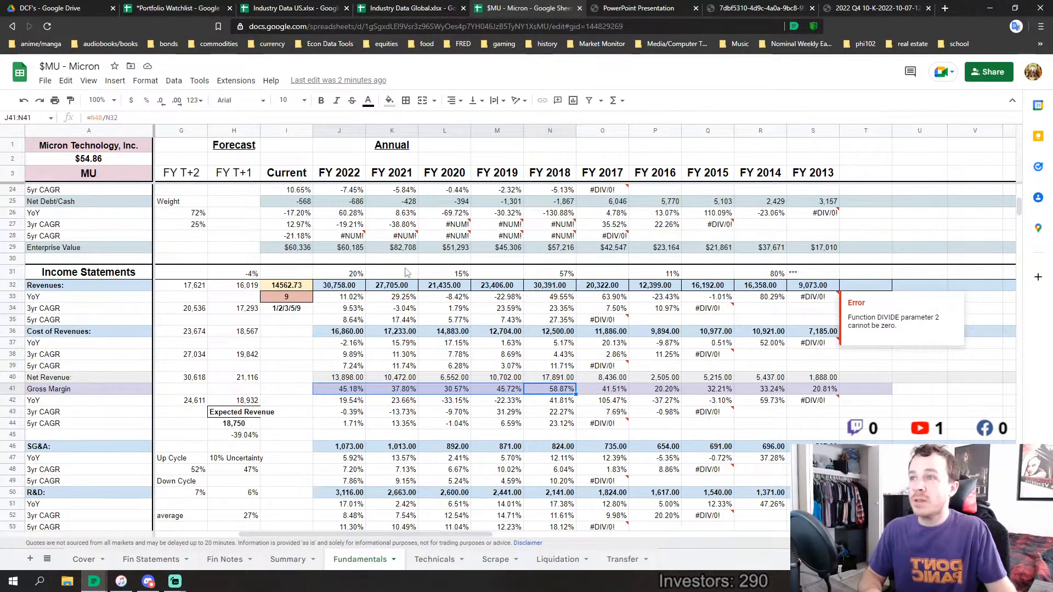
Review the growth-rate row above Revenues from FY 2022 to FY 2014, and inspect the FY 2014 growth formula against FY 2013 revenue
{"action": "left_click_drag", "start_coordinate": [361, 274], "coordinate": [770, 274]}
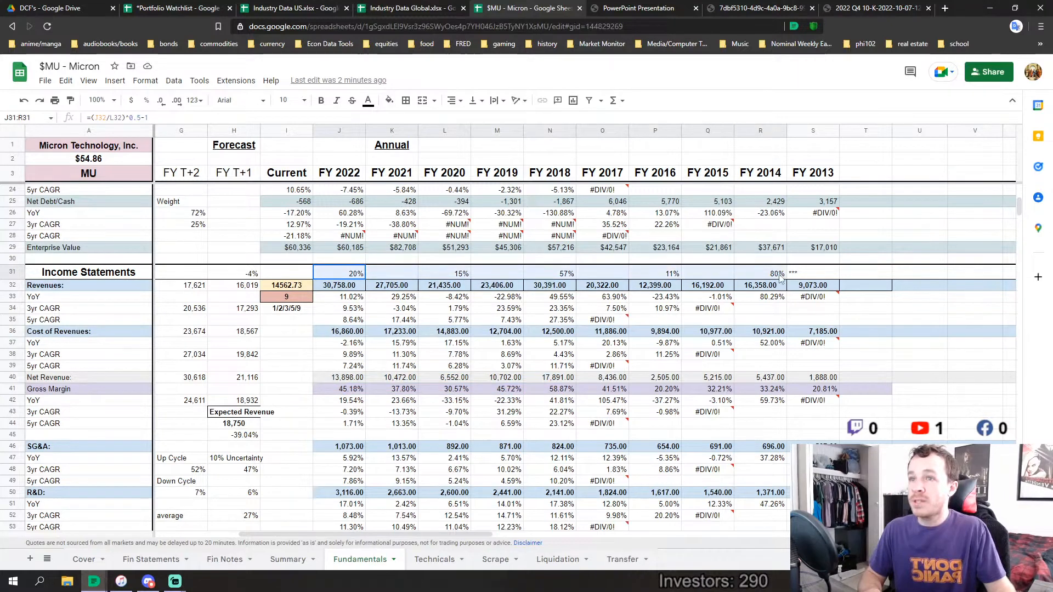
{"action": "left_click", "coordinate": [821, 278]}
{"action": "left_click", "coordinate": [816, 286]}
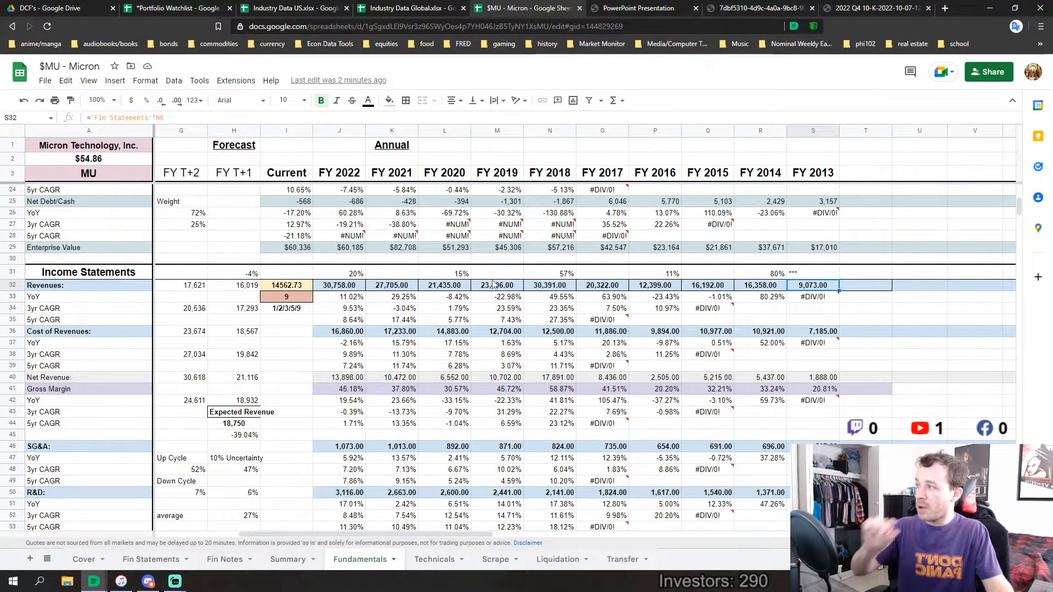
{"action": "left_click", "coordinate": [778, 271]}
{"action": "key", "text": "F2"}
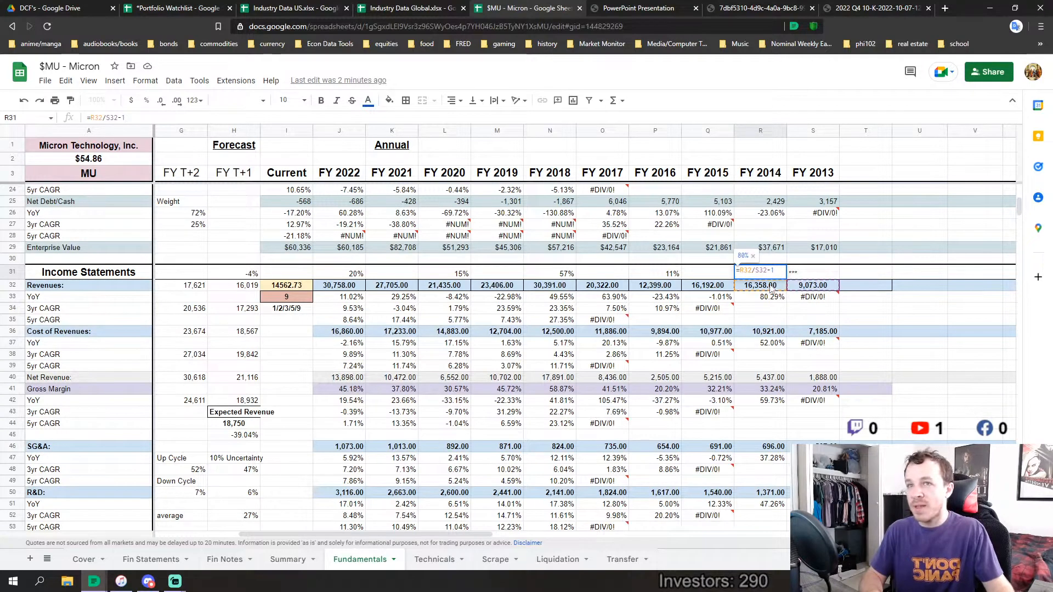
{"action": "key", "text": "Return"}
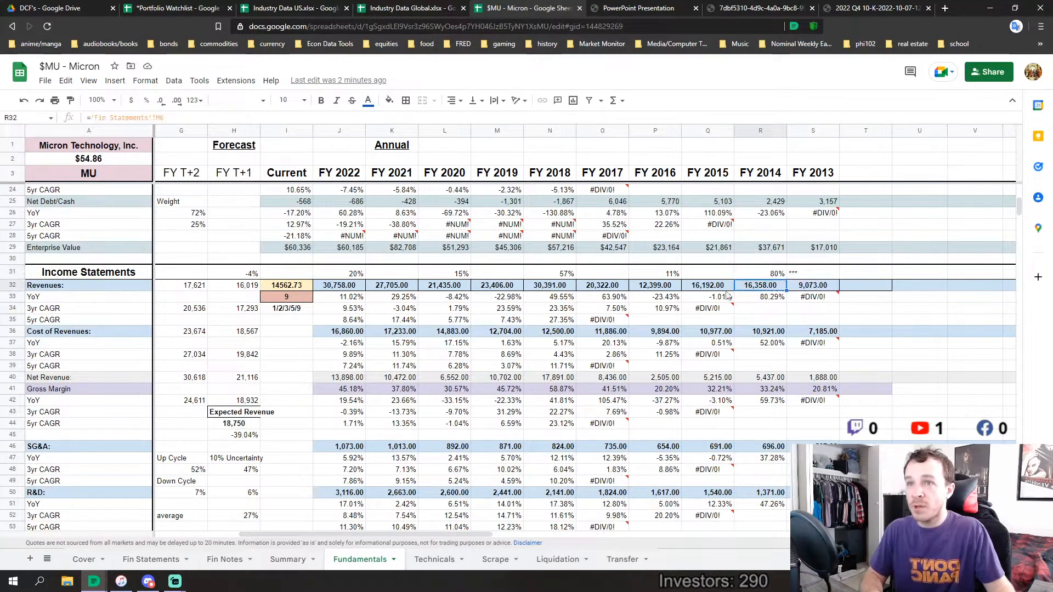
Inspect the growth-rate formulas above the FY 2016 and FY 2018 revenues without changing them
{"action": "left_click", "coordinate": [667, 275]}
{"action": "key", "text": "Return"}
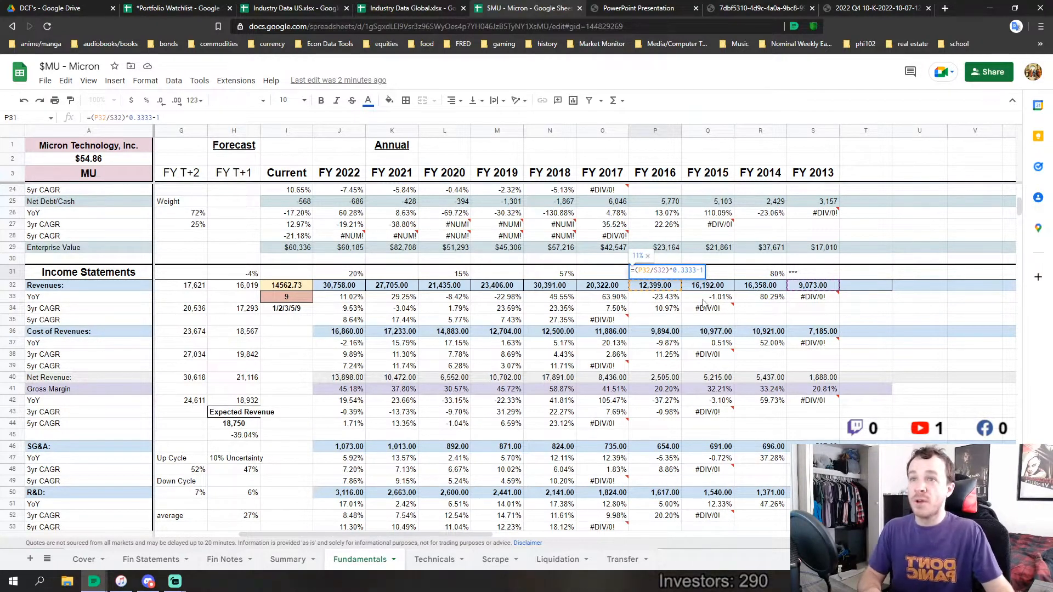
{"action": "left_click", "coordinate": [656, 279]}
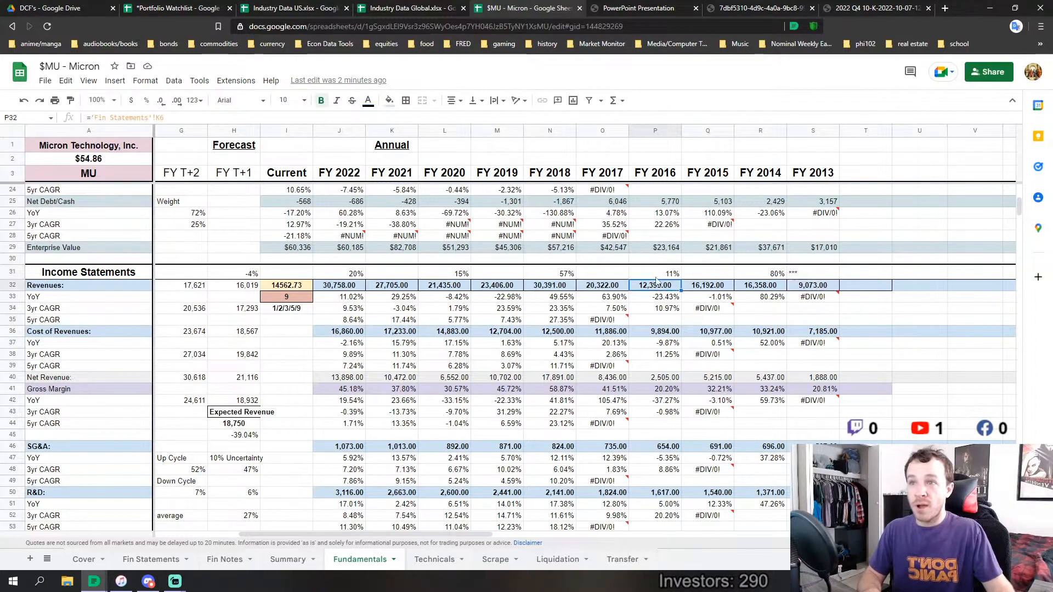
{"action": "key", "text": "Up"}
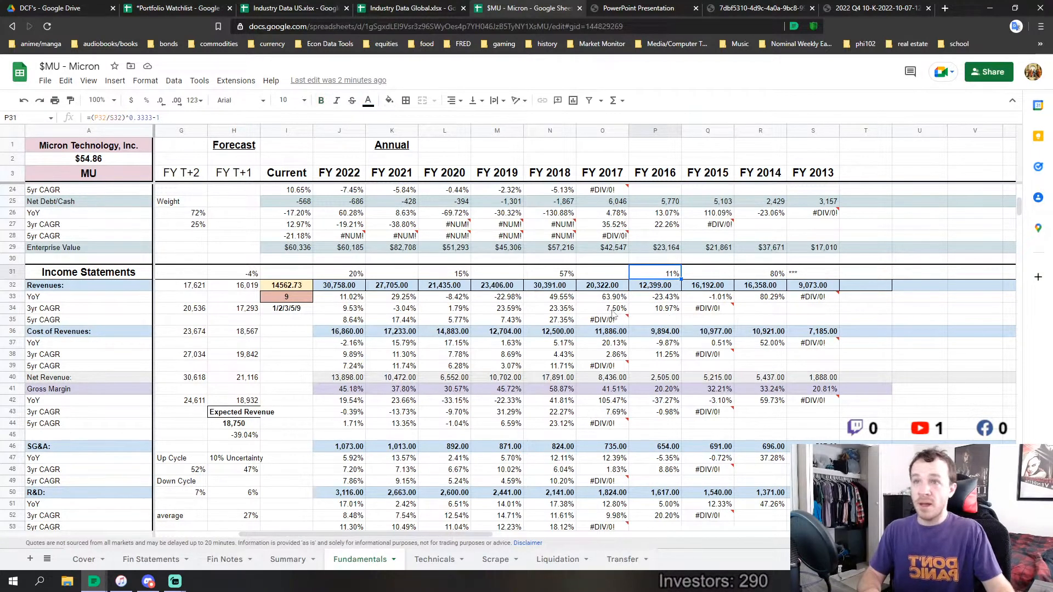
{"action": "left_click", "coordinate": [559, 276]}
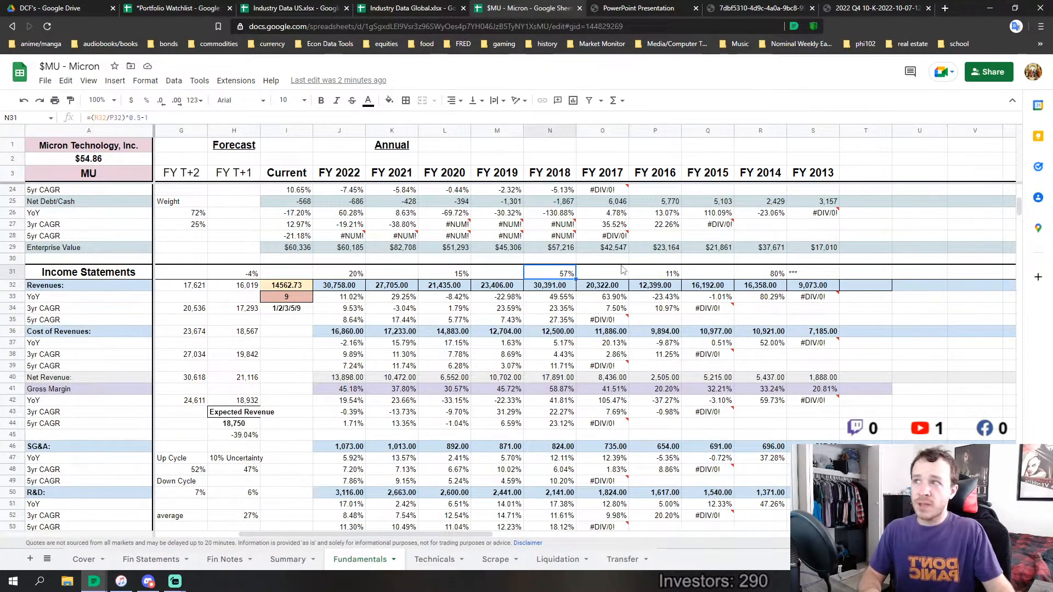
{"action": "key", "text": "Return"}
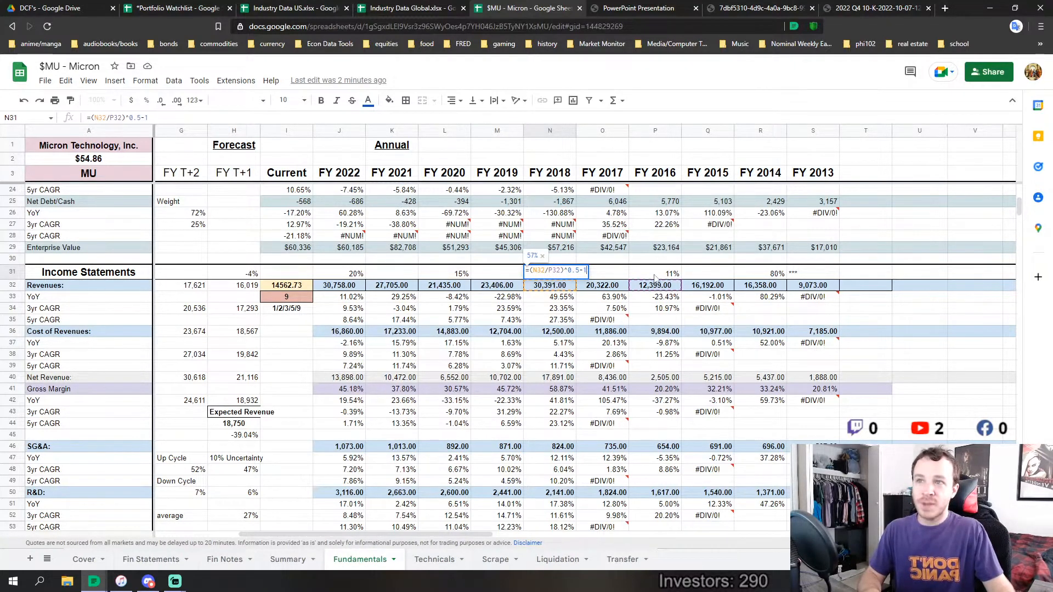
{"action": "key", "text": "Escape"}
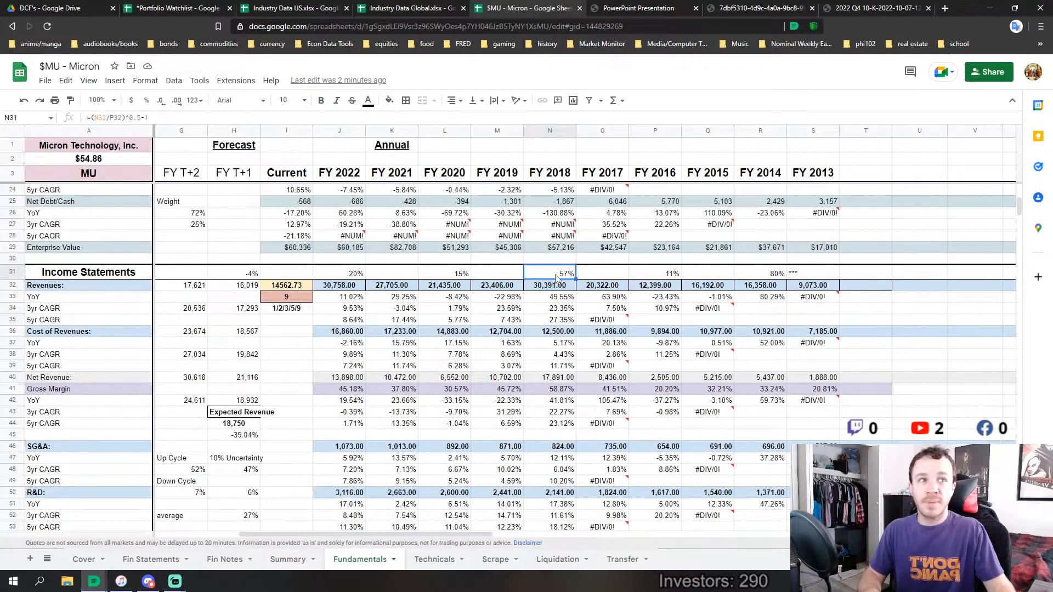
Inspect the growth-rate formulas above Revenues for FY 2020, FY 2022 and the FY T+1 forecast
{"action": "left_click", "coordinate": [458, 274]}
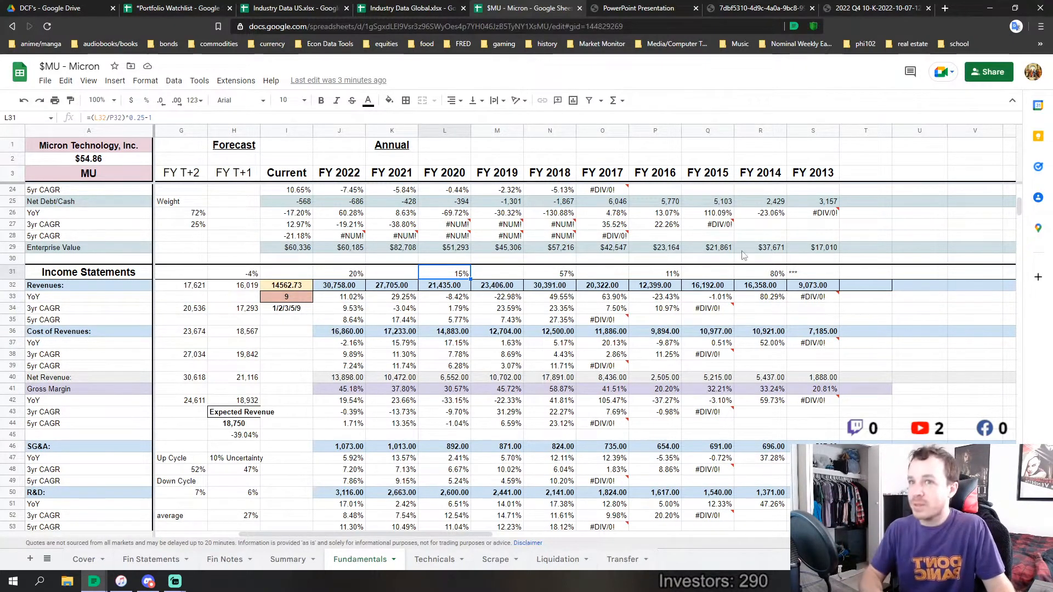
{"action": "left_click", "coordinate": [358, 278]}
{"action": "double_click", "coordinate": [461, 275]}
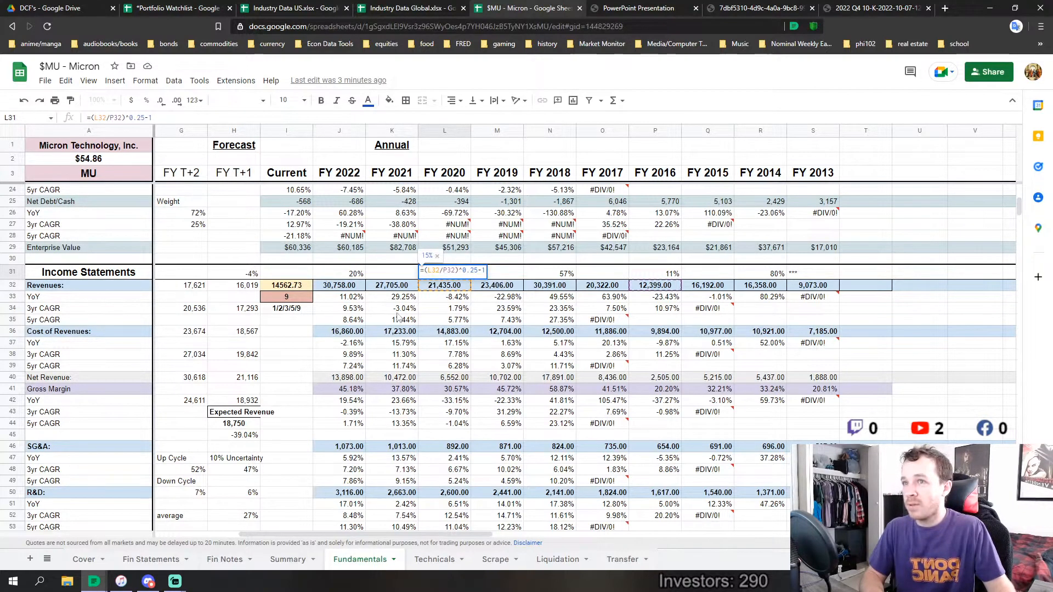
{"action": "left_click", "coordinate": [362, 285]}
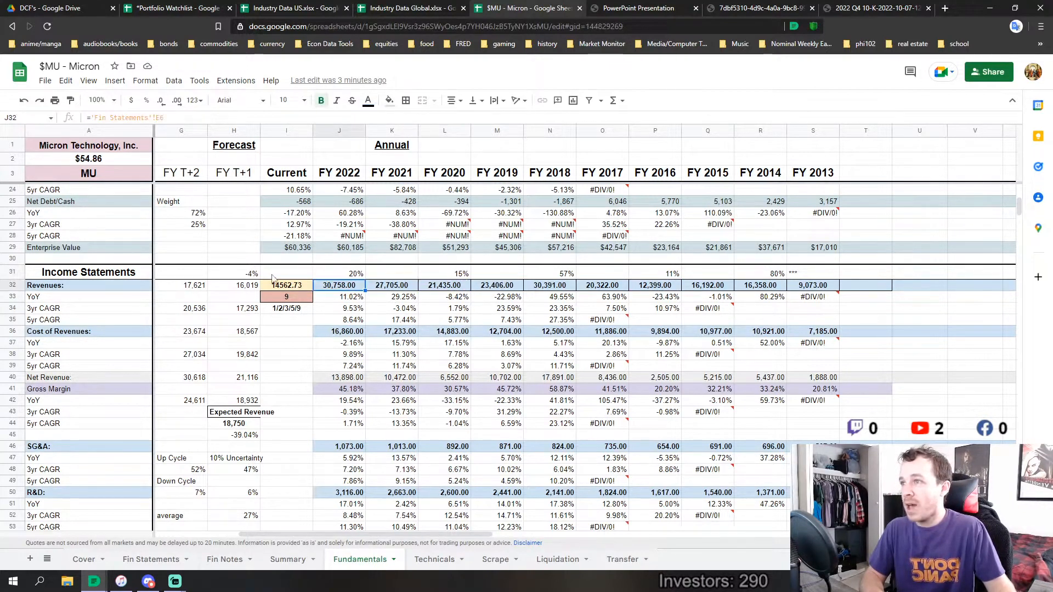
{"action": "left_click", "coordinate": [250, 275]}
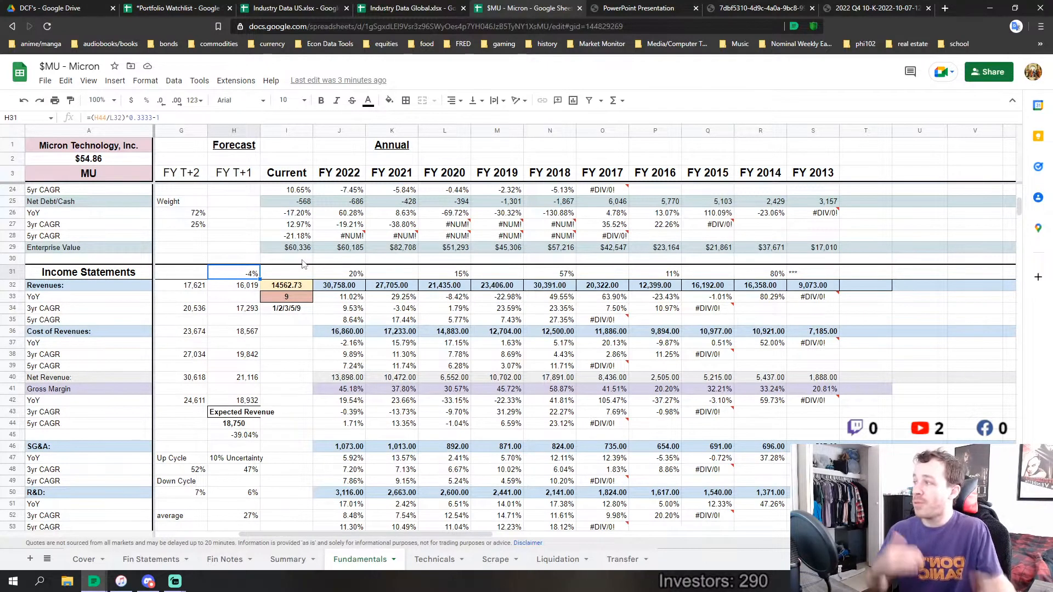
Inspect the Up Cycle average formula in the FY T+2 column to see which growth rates it uses
{"action": "scroll", "coordinate": [229, 436], "scroll_direction": "down", "scroll_amount": 1}
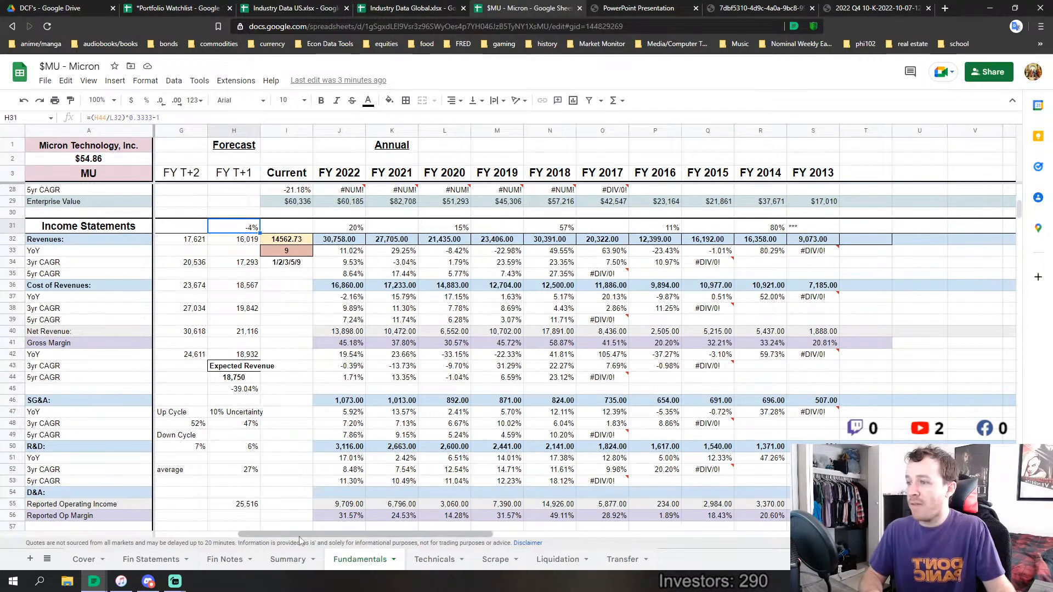
{"action": "left_click_drag", "start_coordinate": [300, 540], "coordinate": [284, 540]}
{"action": "scroll", "coordinate": [296, 438], "scroll_direction": "down", "scroll_amount": 2}
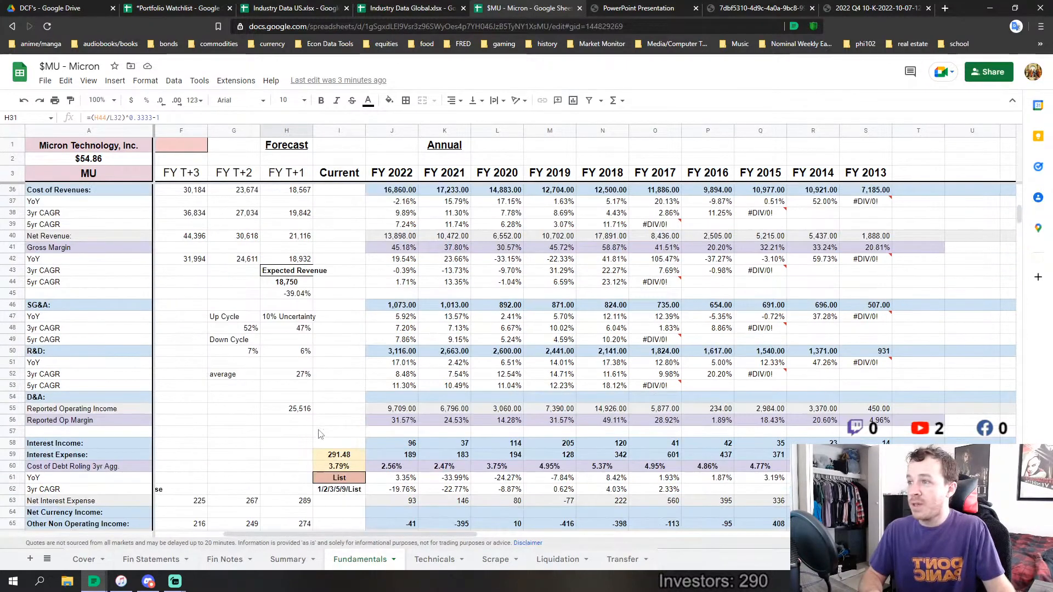
{"action": "left_click", "coordinate": [240, 329]}
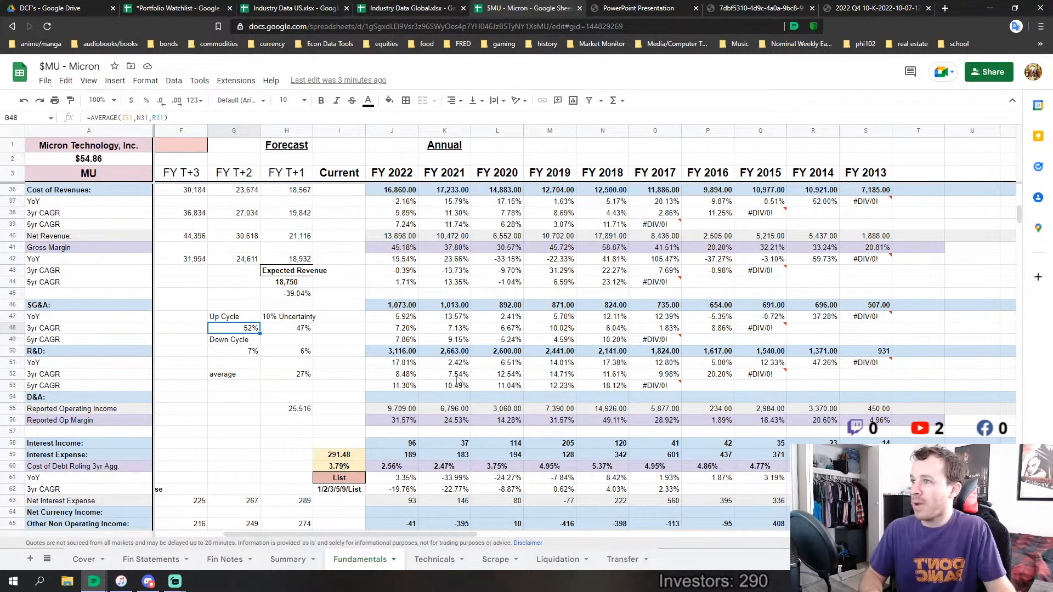
{"action": "key", "text": "F2"}
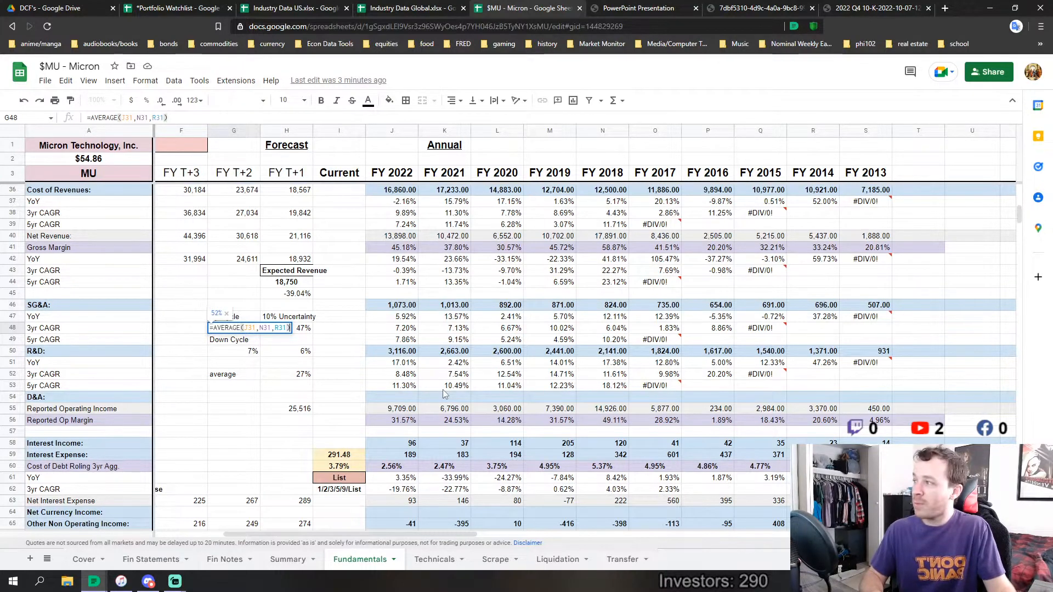
{"action": "key", "text": "Return"}
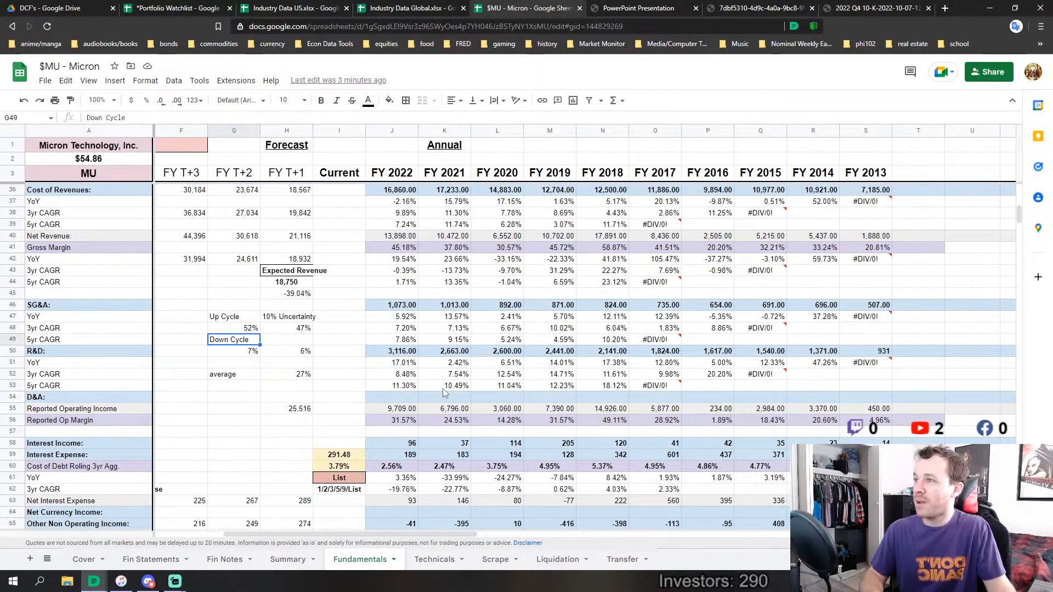
Inspect the Down Cycle average formula in the FY T+2 column and check it against the growth-rate row above Revenues
{"action": "left_click", "coordinate": [256, 351]}
{"action": "key", "text": "Return"}
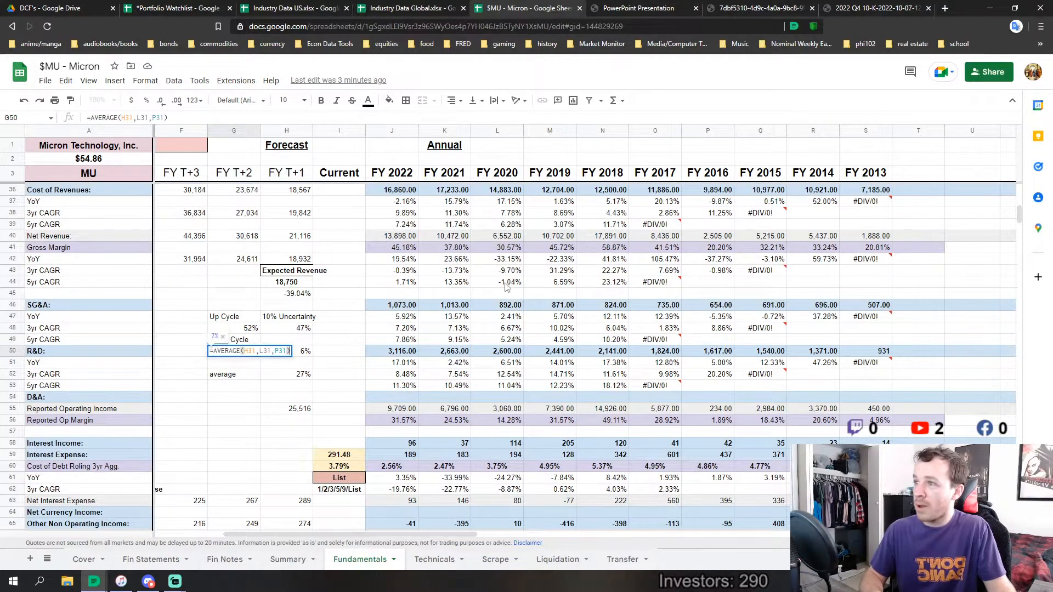
{"action": "key", "text": "Return"}
{"action": "scroll", "coordinate": [508, 307], "scroll_direction": "up", "scroll_amount": 5}
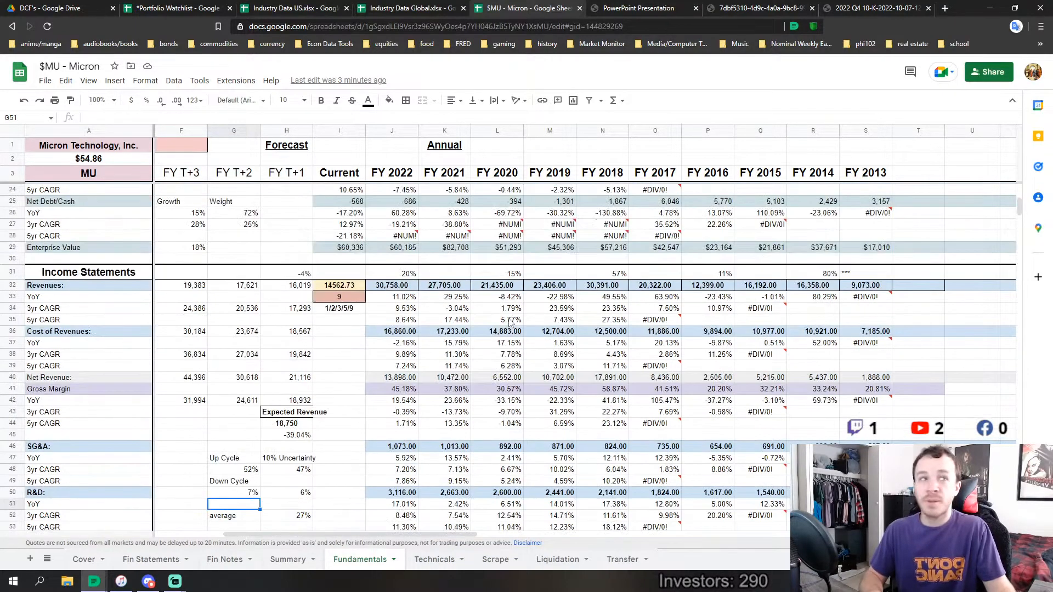
{"action": "scroll", "coordinate": [513, 324], "scroll_direction": "down", "scroll_amount": 3}
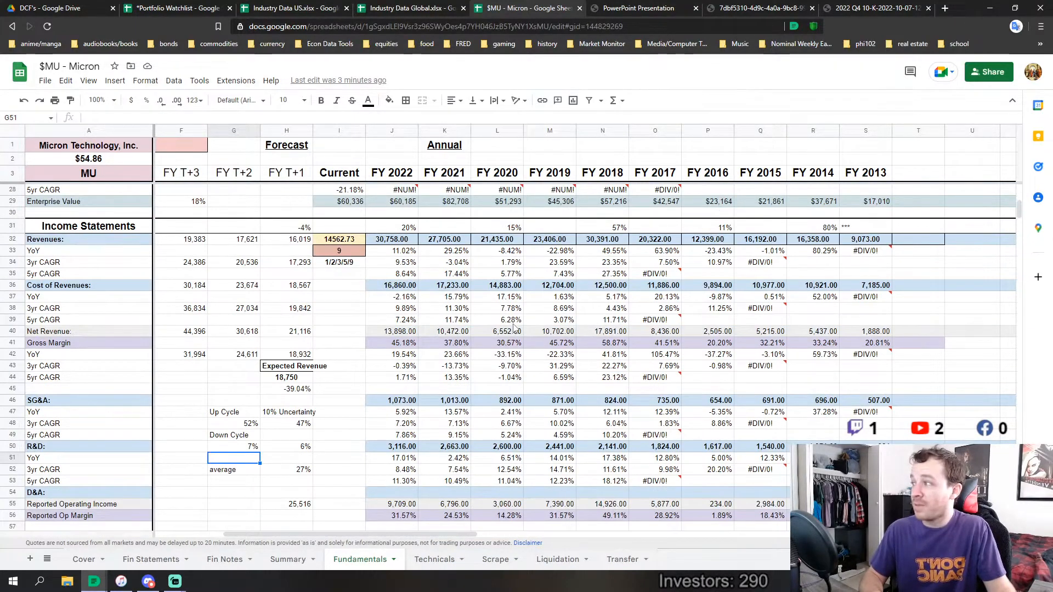
Inspect the 10% Uncertainty formulas for the up-cycle and down-cycle rates in the FY T+1 column
{"action": "scroll", "coordinate": [515, 325], "scroll_direction": "down", "scroll_amount": 1}
{"action": "scroll", "coordinate": [517, 327], "scroll_direction": "up", "scroll_amount": 1}
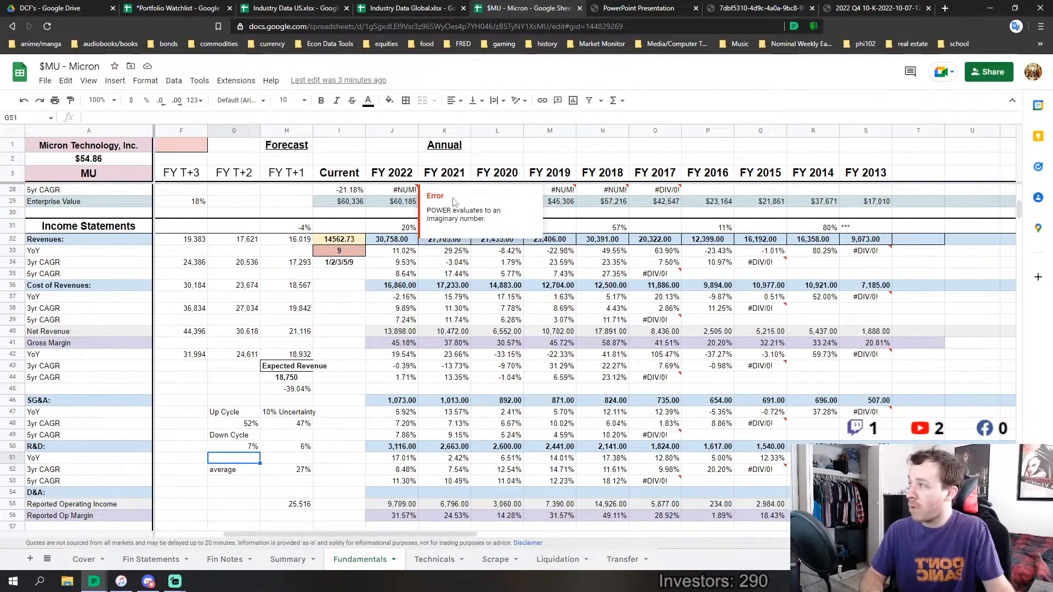
{"action": "scroll", "coordinate": [376, 336], "scroll_direction": "down", "scroll_amount": 1}
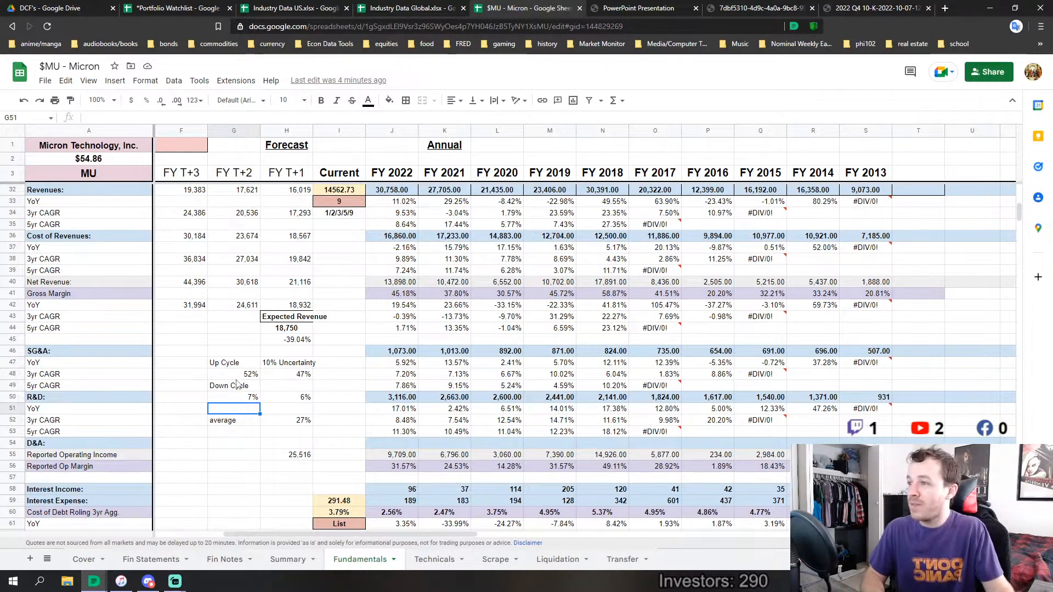
{"action": "left_click", "coordinate": [275, 366]}
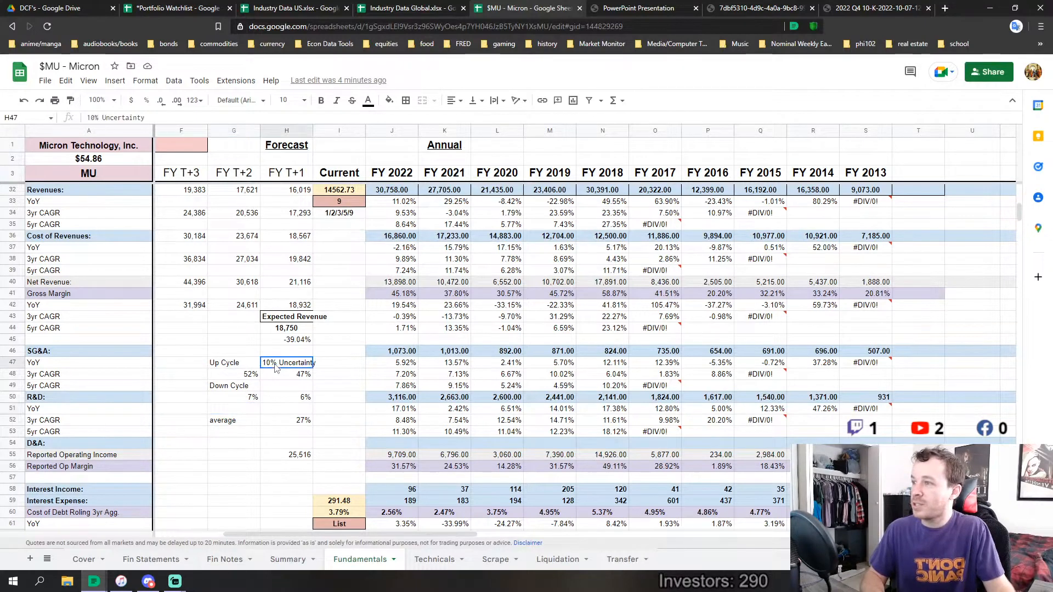
{"action": "left_click", "coordinate": [302, 378]}
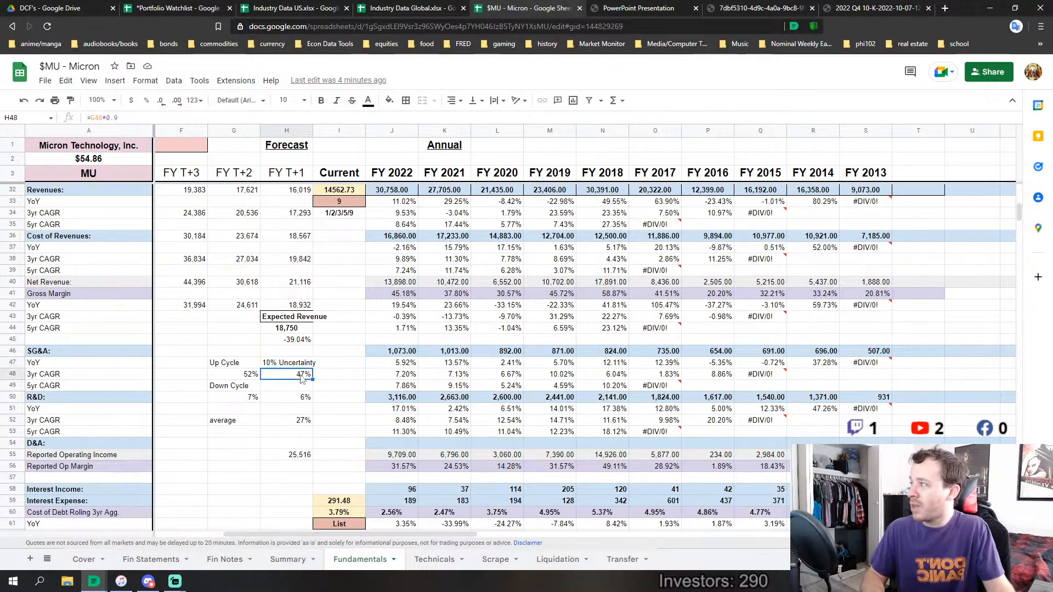
{"action": "left_click", "coordinate": [305, 401]}
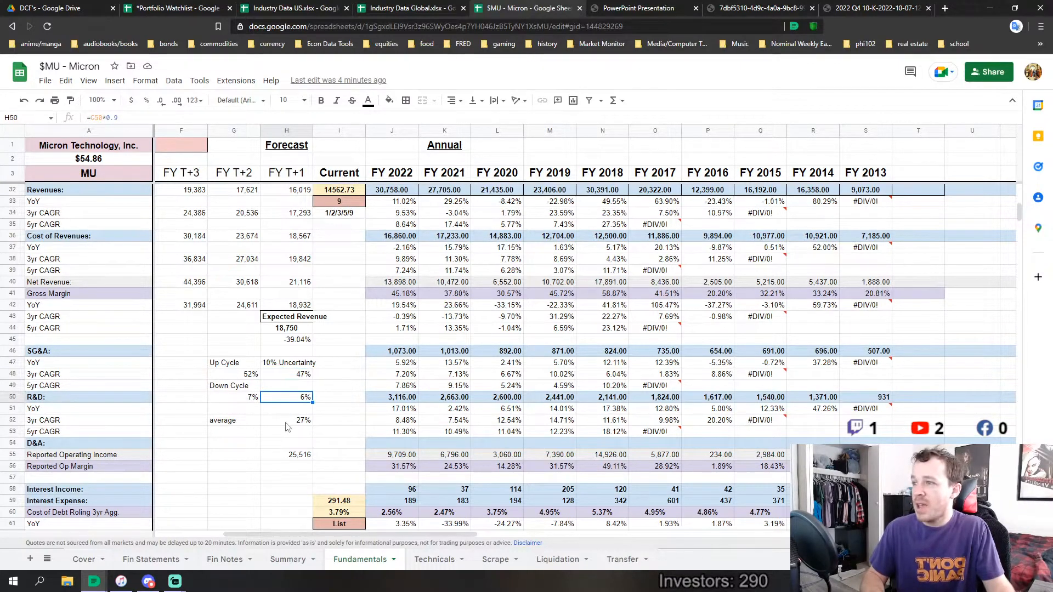
Inspect the FY T+1 formula in the Reported Operating Income row and trace the revenues and down-cycle rate it references, leaving it unchanged
{"action": "key", "text": "Down"}
{"action": "key", "text": "Down"}
{"action": "key", "text": "Return"}
{"action": "key", "text": "Return"}
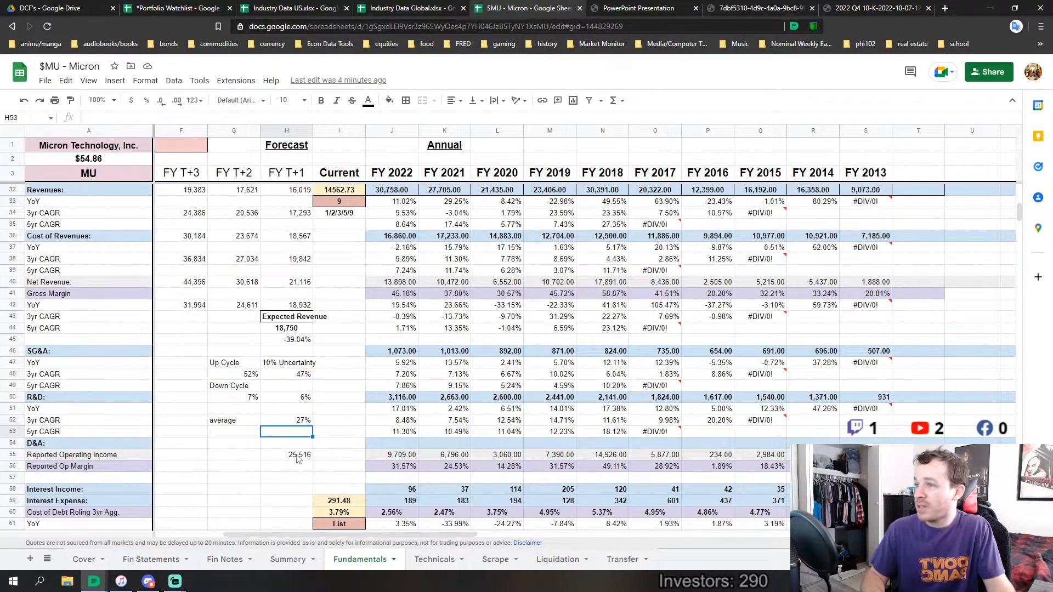
{"action": "key", "text": "Down"}
{"action": "key", "text": "Down"}
{"action": "key", "text": "Return"}
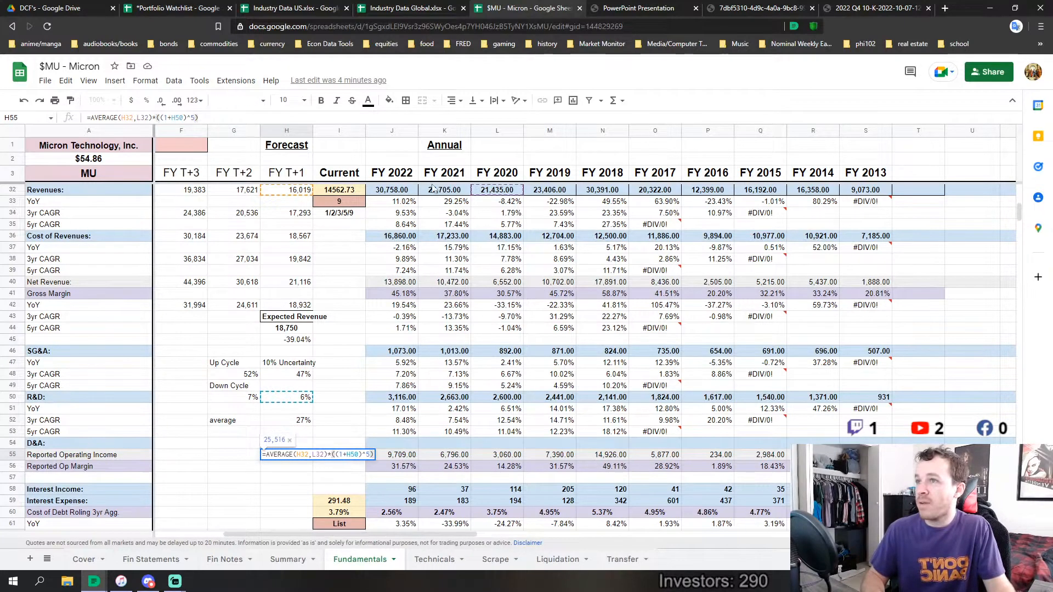
{"action": "scroll", "coordinate": [351, 279], "scroll_direction": "up", "scroll_amount": 2}
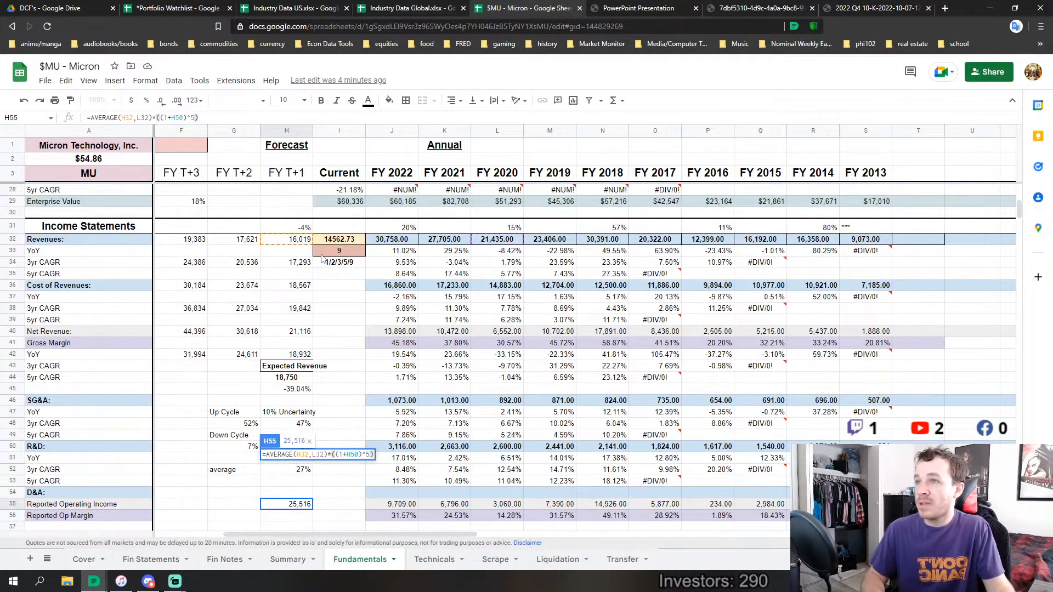
{"action": "scroll", "coordinate": [307, 383], "scroll_direction": "down", "scroll_amount": 4}
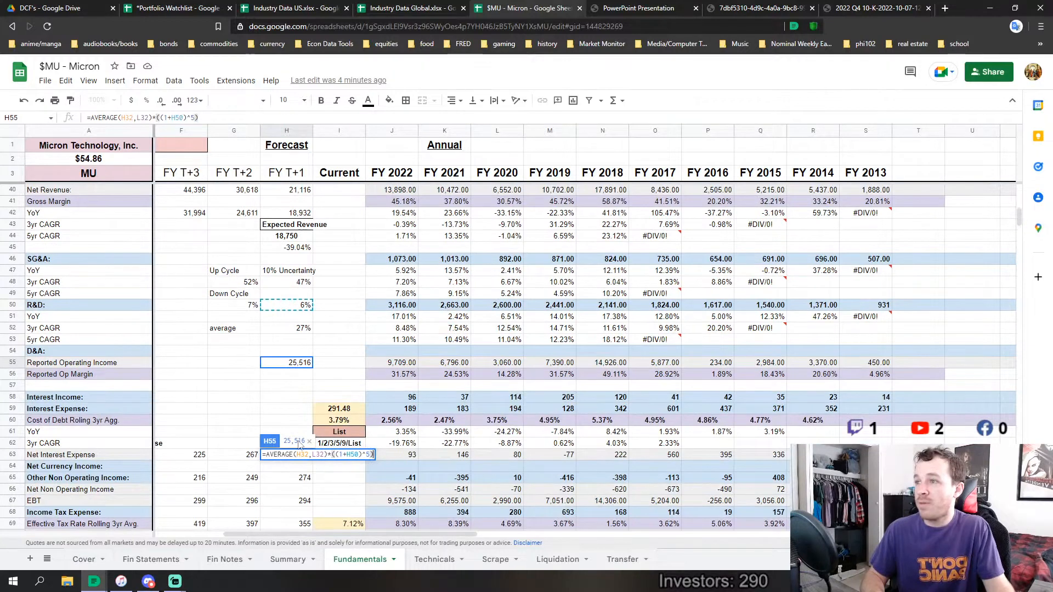
{"action": "scroll", "coordinate": [292, 382], "scroll_direction": "up", "scroll_amount": 2}
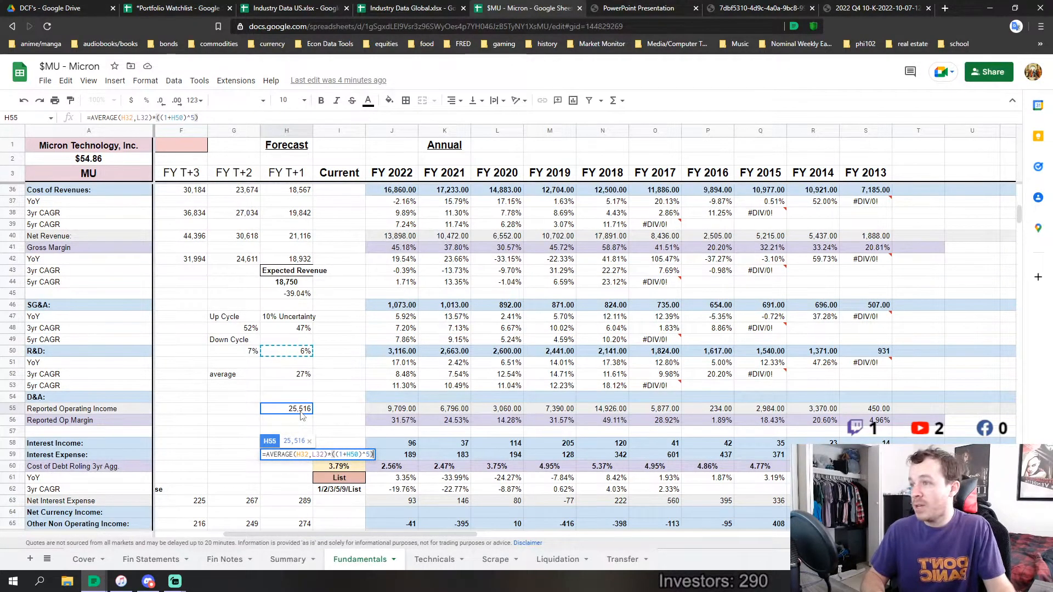
{"action": "key", "text": "Return"}
Highlight the Up Cycle, Down Cycle and average calculation block in G47:H55 and review it against the revenue history
{"action": "scroll", "coordinate": [204, 341], "scroll_direction": "up", "scroll_amount": 4}
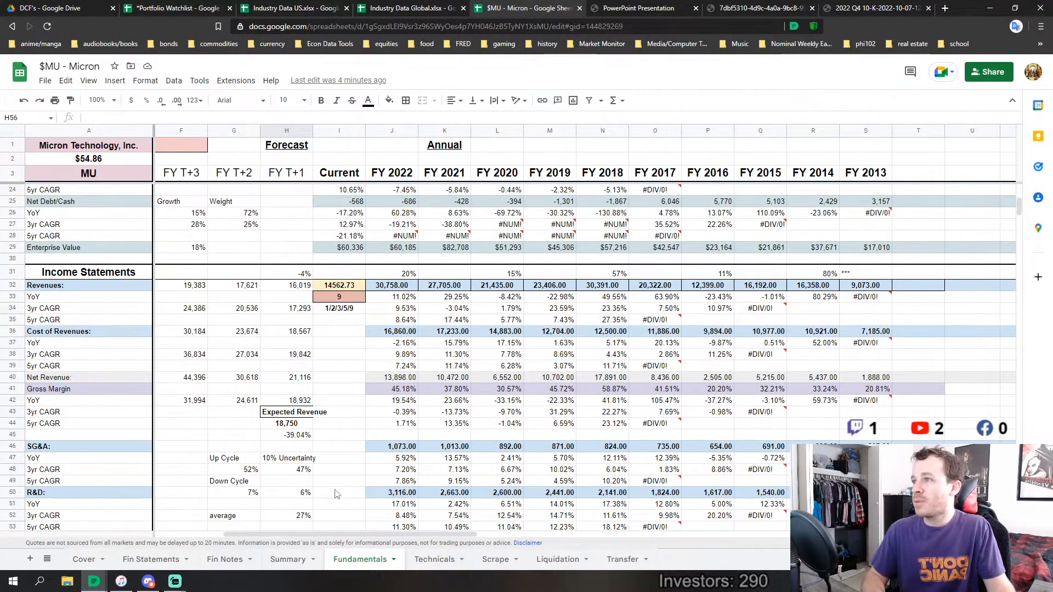
{"action": "mouse_move", "coordinate": [352, 534]}
{"action": "left_mouse_down"}
{"action": "mouse_move", "coordinate": [316, 534]}
{"action": "mouse_move", "coordinate": [369, 542]}
{"action": "left_mouse_up"}
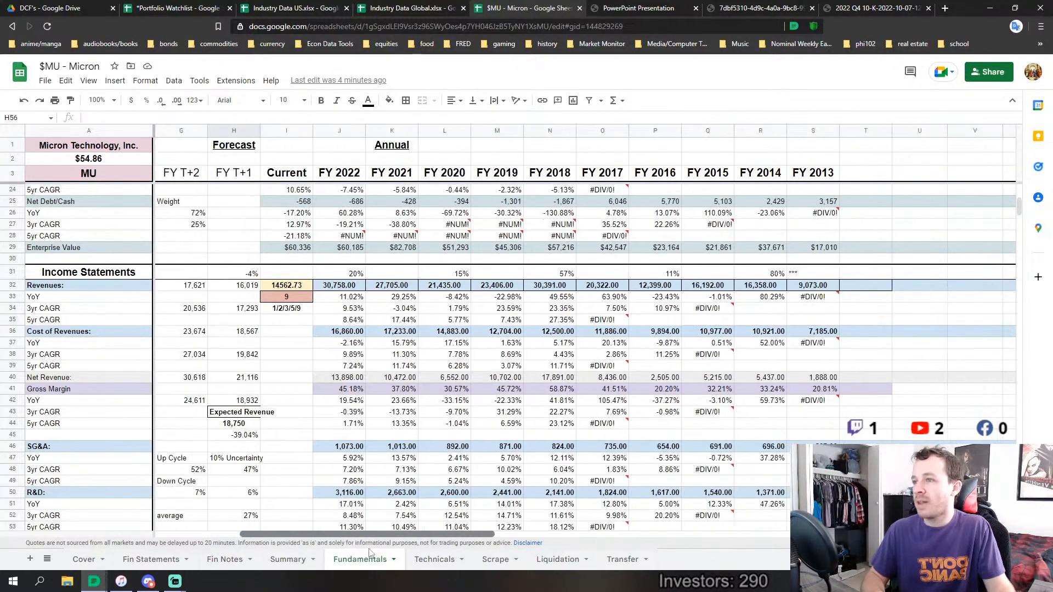
{"action": "scroll", "coordinate": [346, 486], "scroll_direction": "down", "scroll_amount": 2}
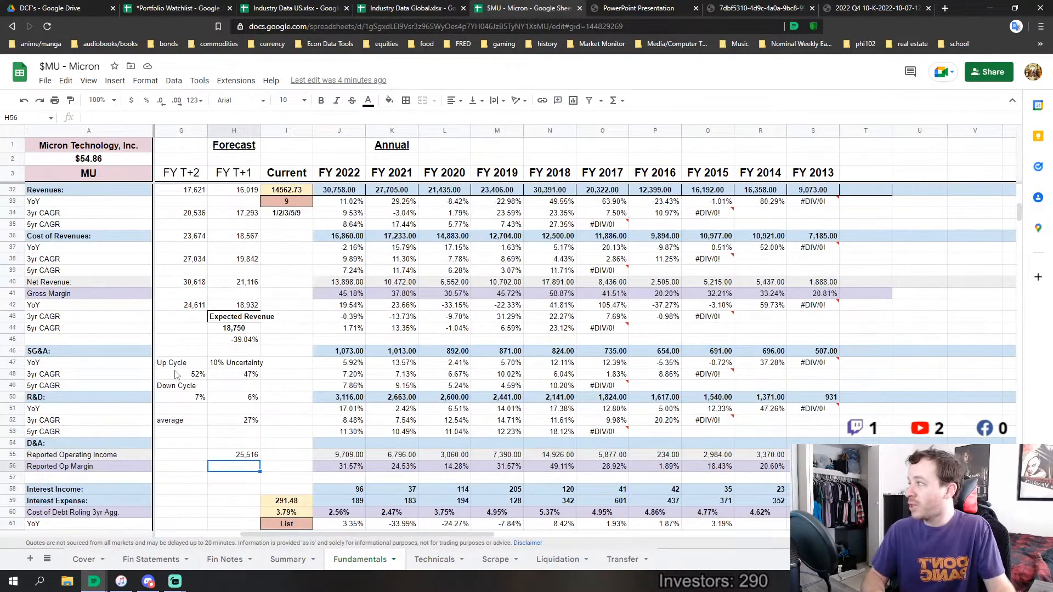
{"action": "left_click_drag", "start_coordinate": [179, 364], "coordinate": [250, 458]}
{"action": "scroll", "coordinate": [306, 445], "scroll_direction": "up", "scroll_amount": 2}
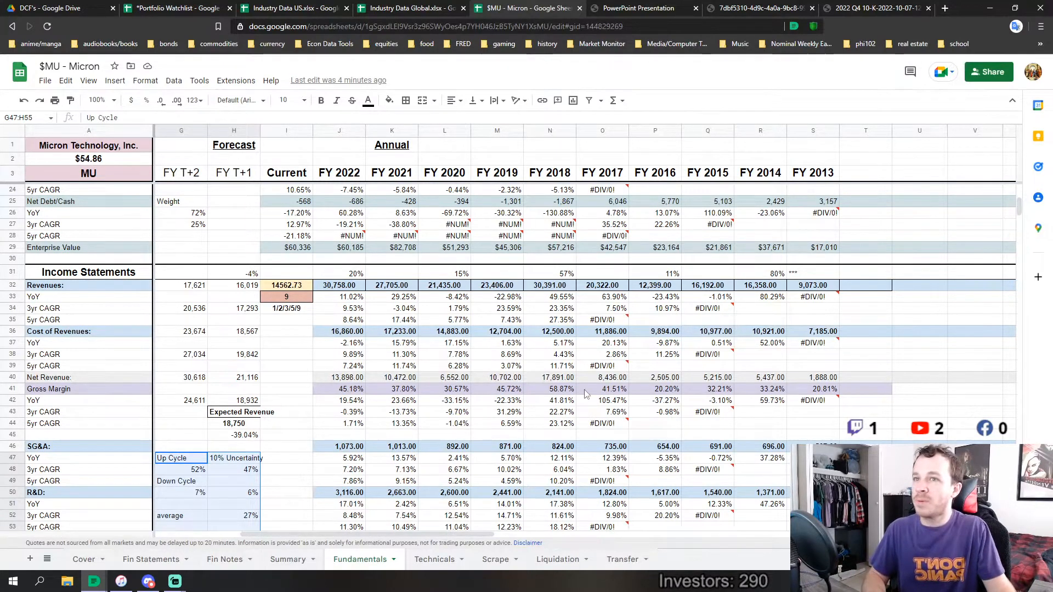
{"action": "scroll", "coordinate": [587, 394], "scroll_direction": "down", "scroll_amount": 3}
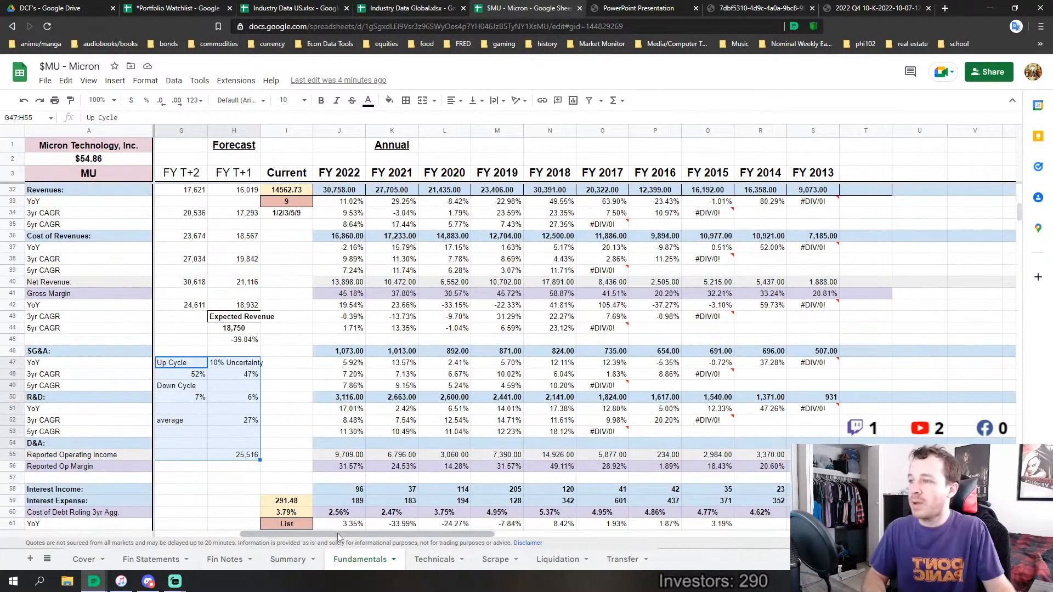
{"action": "left_click_drag", "start_coordinate": [337, 533], "coordinate": [366, 532]}
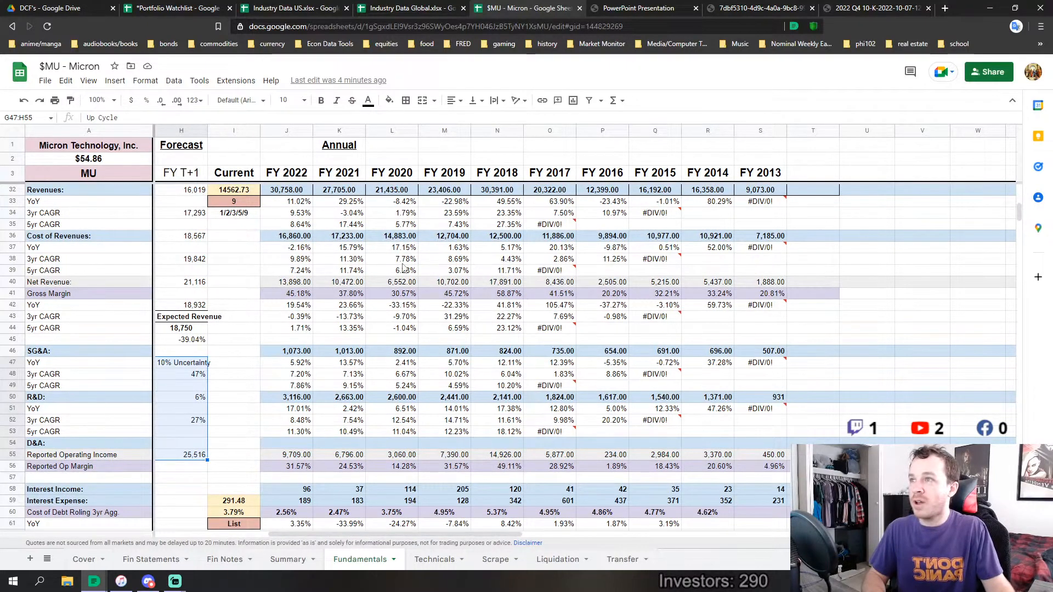
Highlight the rows from Revenues through Net Revenue for FY 2022 to FY 2013 to review the historical figures
{"action": "scroll", "coordinate": [309, 294], "scroll_direction": "up", "scroll_amount": 2}
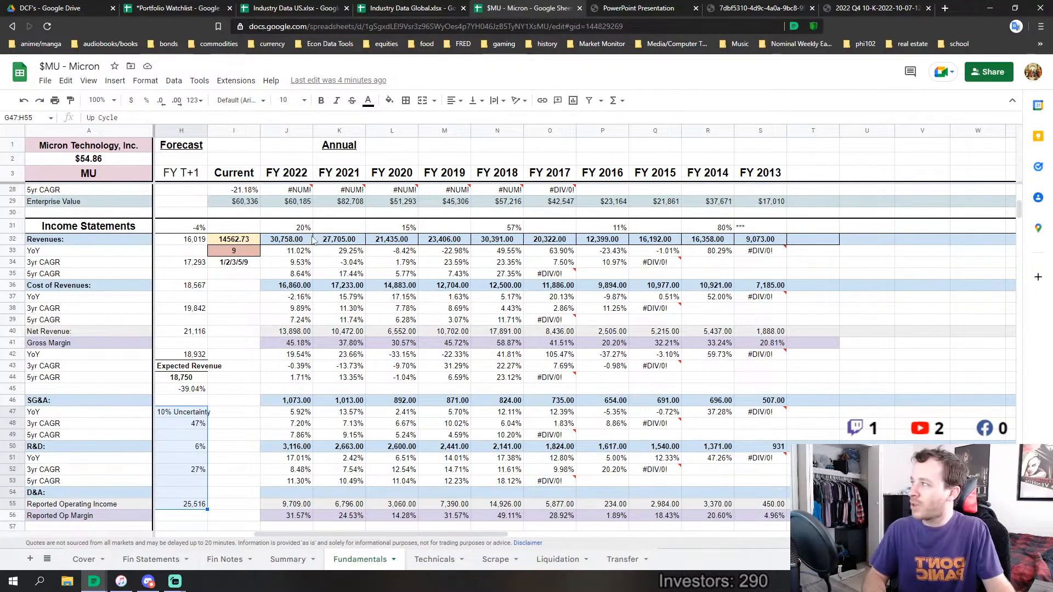
{"action": "left_click_drag", "start_coordinate": [301, 242], "coordinate": [767, 333]}
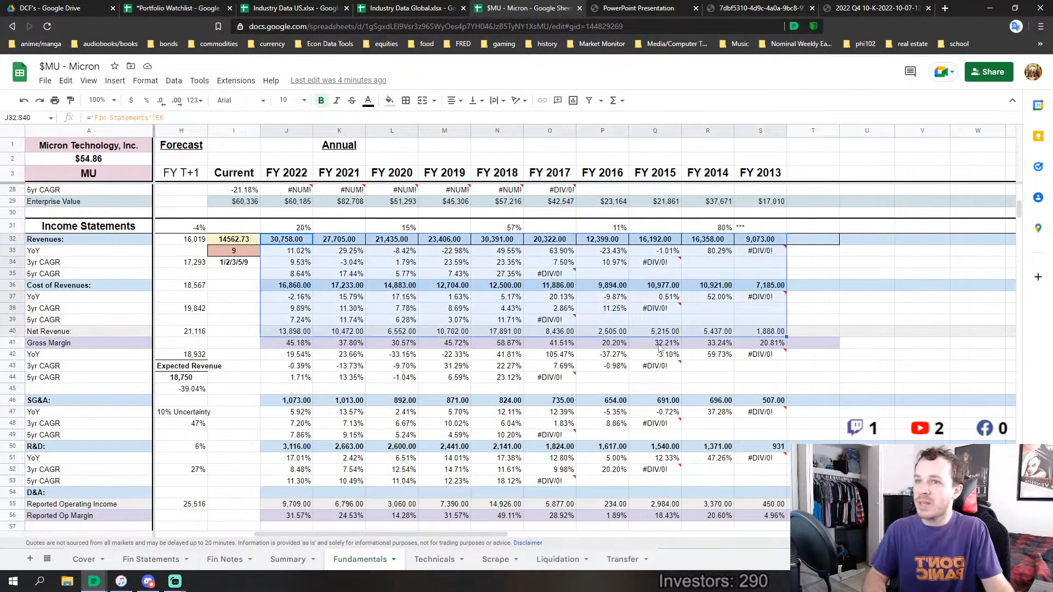
{"action": "scroll", "coordinate": [374, 386], "scroll_direction": "down", "scroll_amount": 5}
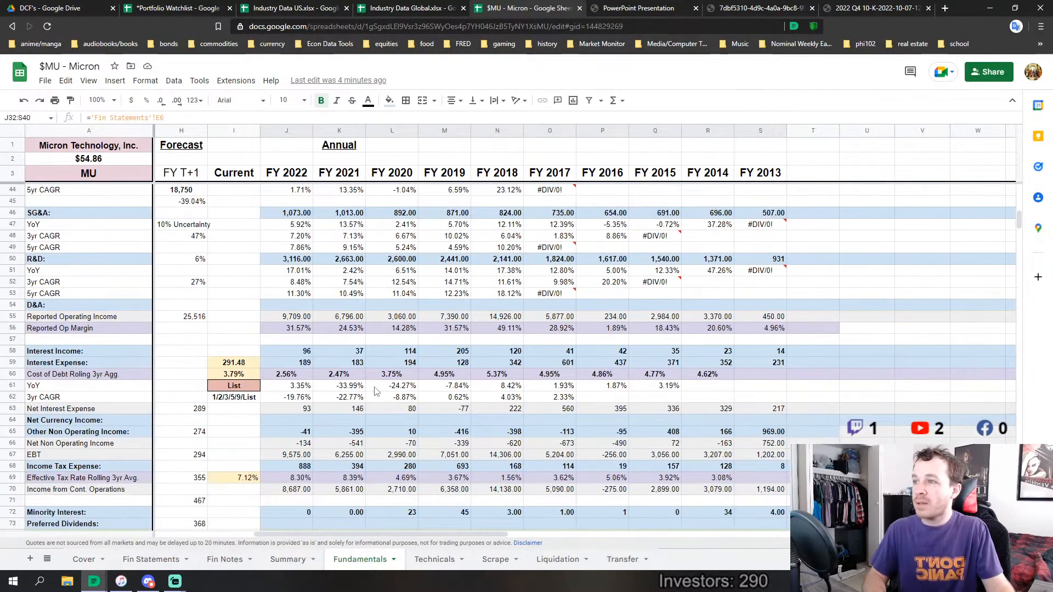
{"action": "scroll", "coordinate": [374, 386], "scroll_direction": "up", "scroll_amount": 4}
Examine the R&D growth history by highlighting its YoY, 3yr CAGR and 5yr CAGR rows one after another
{"action": "scroll", "coordinate": [334, 407], "scroll_direction": "down", "scroll_amount": 3}
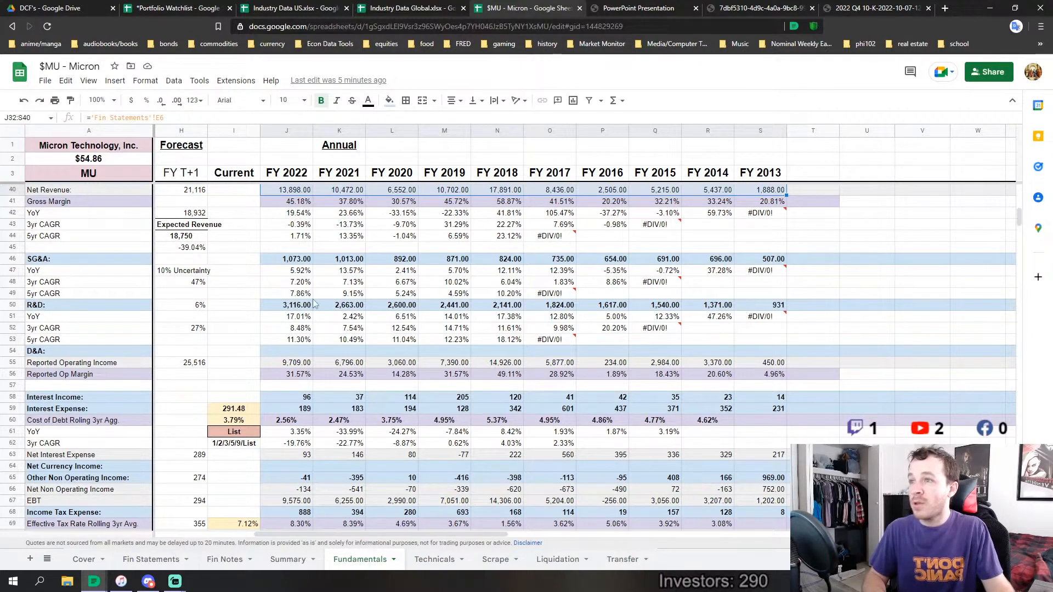
{"action": "left_click_drag", "start_coordinate": [274, 318], "coordinate": [693, 321]}
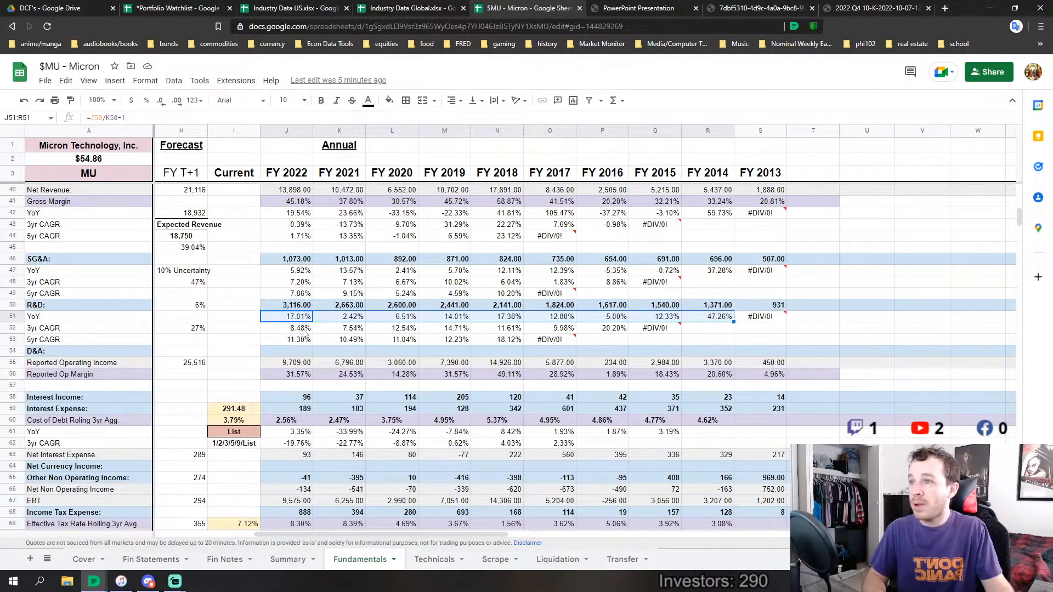
{"action": "left_click_drag", "start_coordinate": [303, 333], "coordinate": [609, 329]}
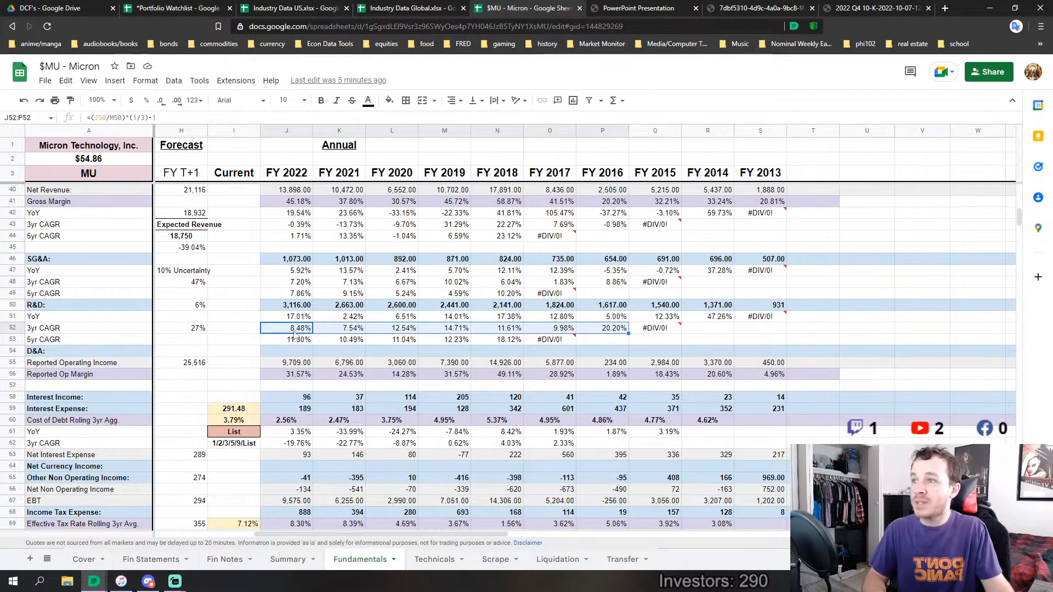
{"action": "left_click_drag", "start_coordinate": [296, 341], "coordinate": [473, 336]}
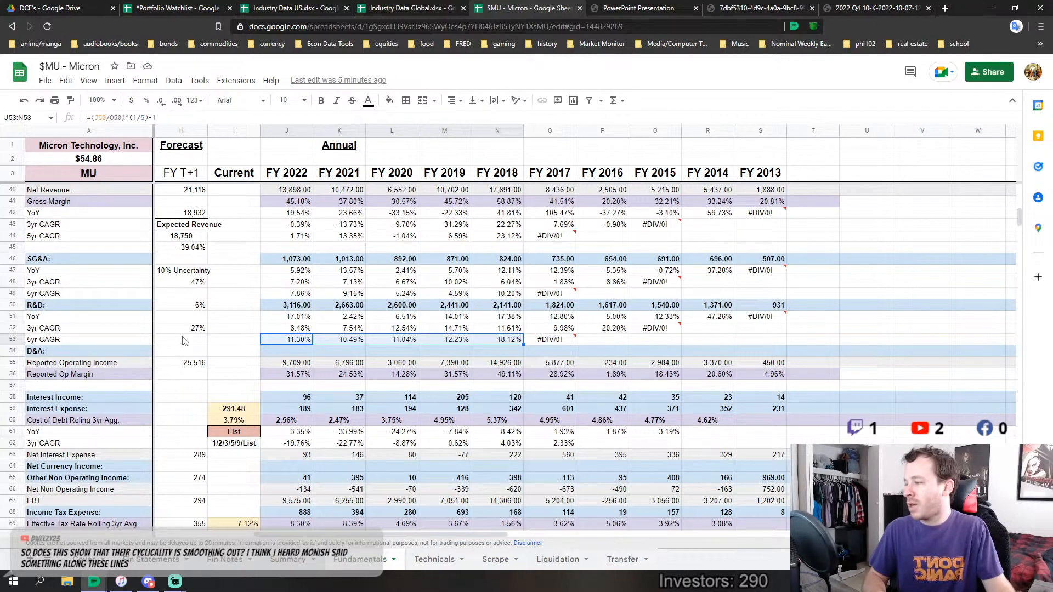
Compare the growth-rate row above Revenues with the margin, SG&A and R&D trends to judge whether Micron's cyclicality is smoothing out
{"action": "left_click", "coordinate": [234, 316]}
{"action": "scroll", "coordinate": [236, 319], "scroll_direction": "up", "scroll_amount": 4}
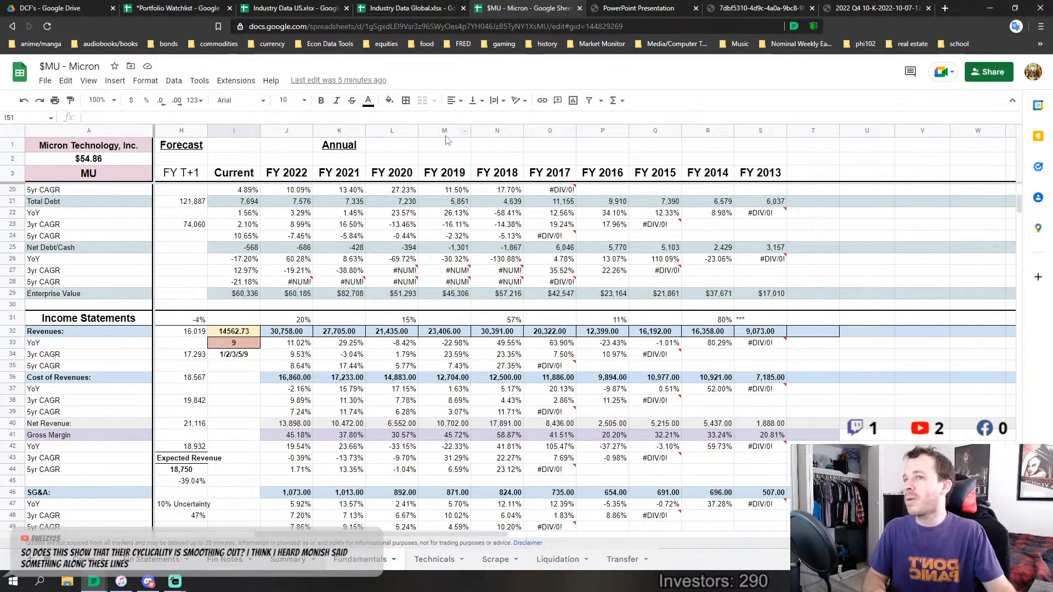
{"action": "left_click", "coordinate": [461, 322]}
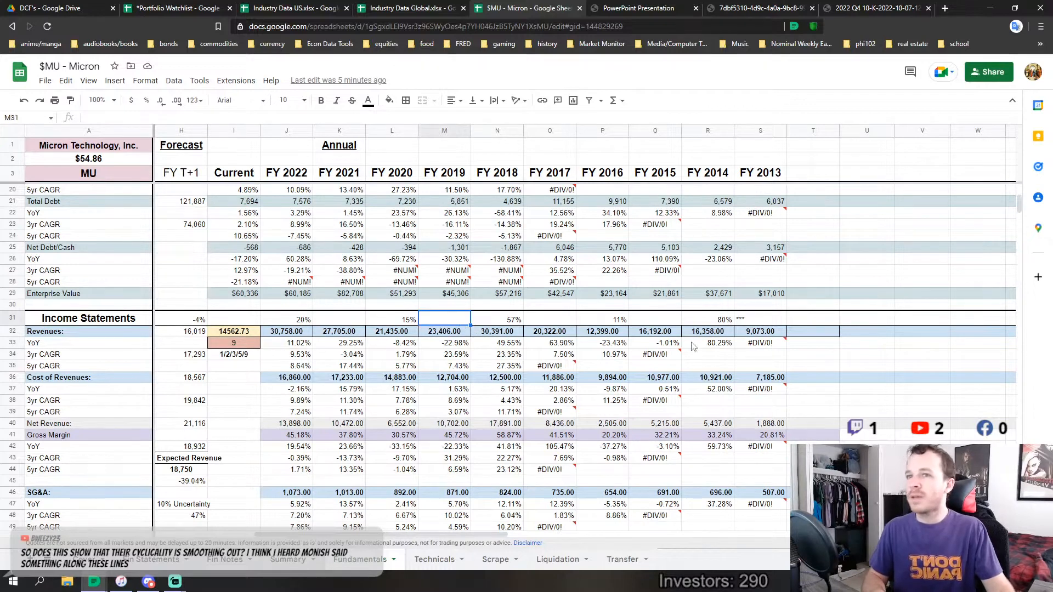
{"action": "left_click", "coordinate": [241, 504]}
{"action": "scroll", "coordinate": [237, 488], "scroll_direction": "down", "scroll_amount": 4}
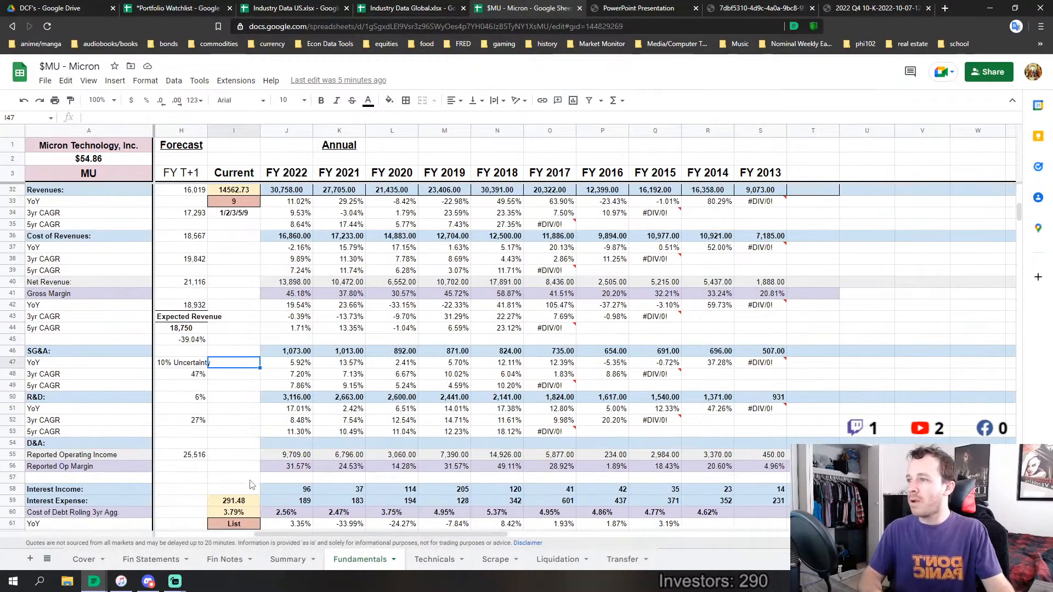
{"action": "left_click", "coordinate": [231, 478]}
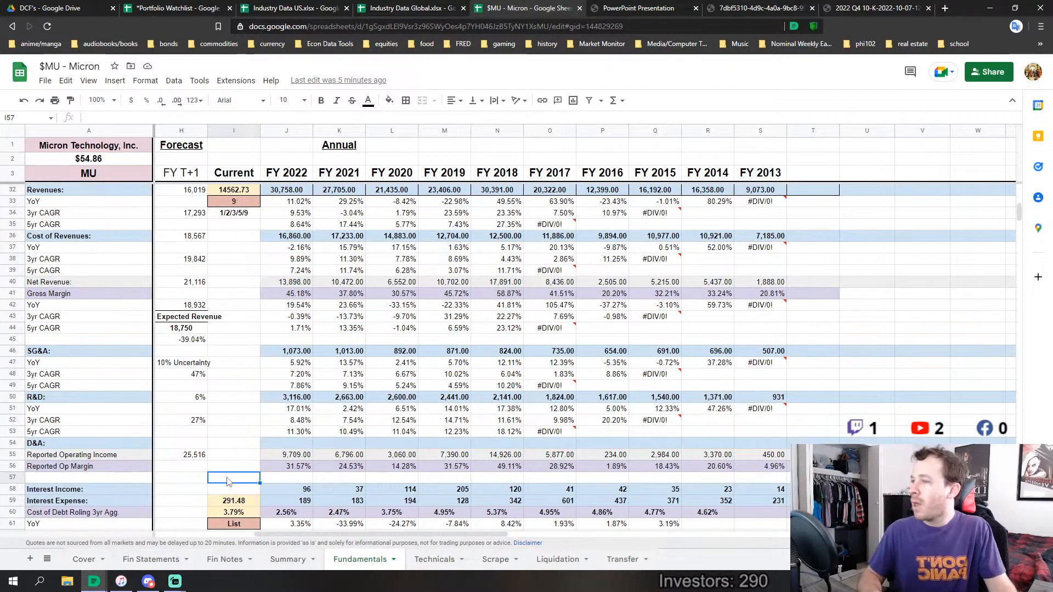
{"action": "scroll", "coordinate": [510, 383], "scroll_direction": "up", "scroll_amount": 3}
{"action": "scroll", "coordinate": [510, 387], "scroll_direction": "down", "scroll_amount": 4}
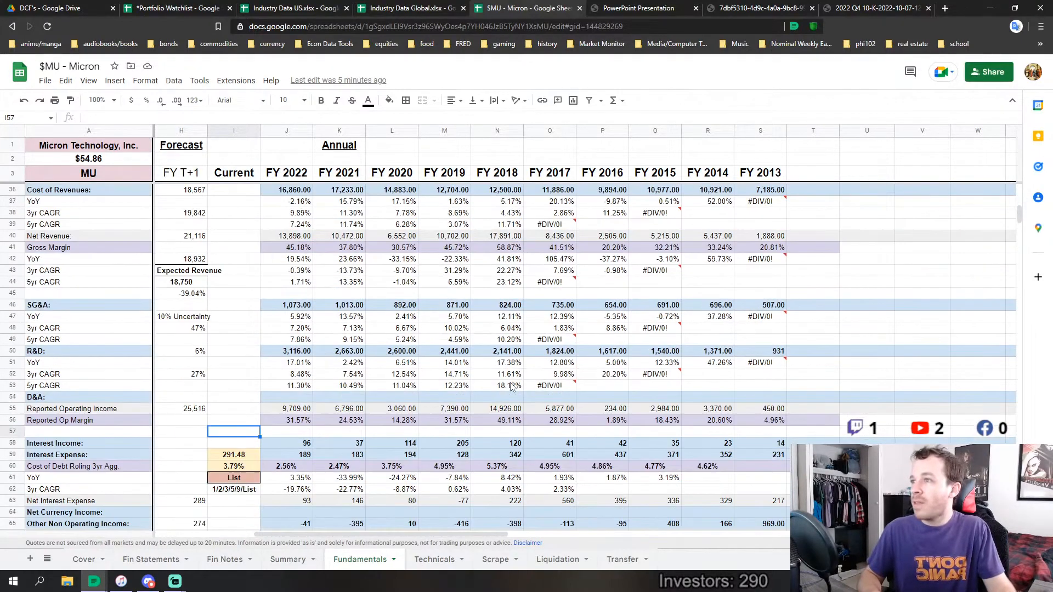
{"action": "scroll", "coordinate": [510, 389], "scroll_direction": "up", "scroll_amount": 4}
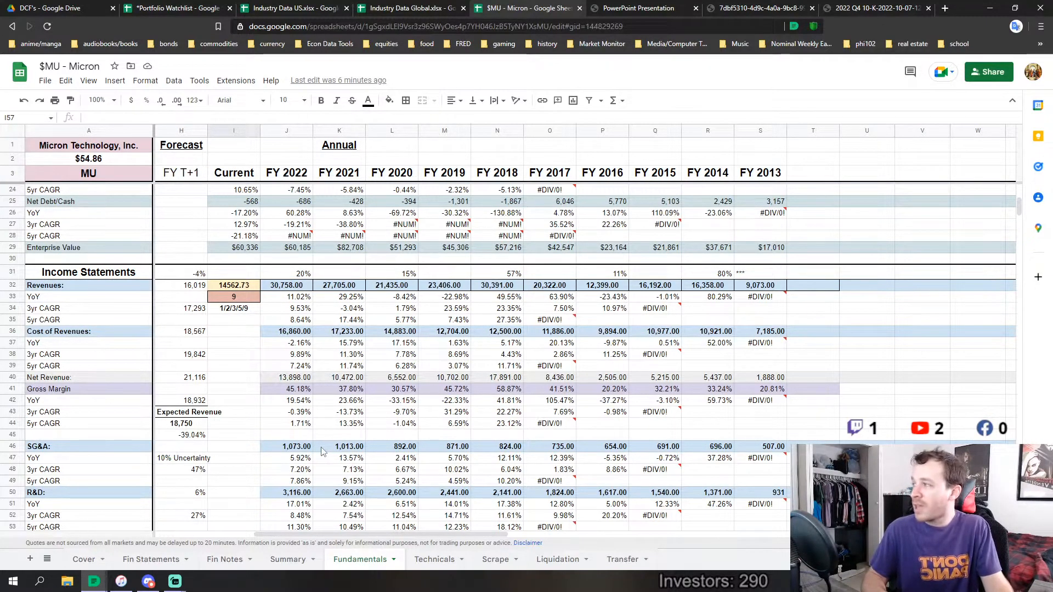
{"action": "scroll", "coordinate": [249, 413], "scroll_direction": "down", "scroll_amount": 5}
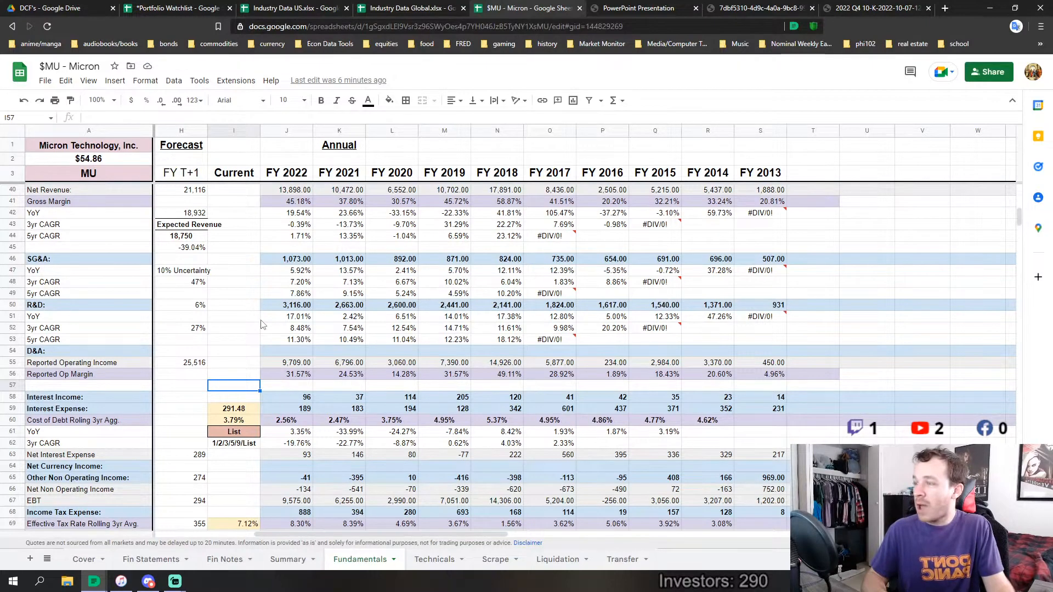
{"action": "scroll", "coordinate": [244, 334], "scroll_direction": "up", "scroll_amount": 1}
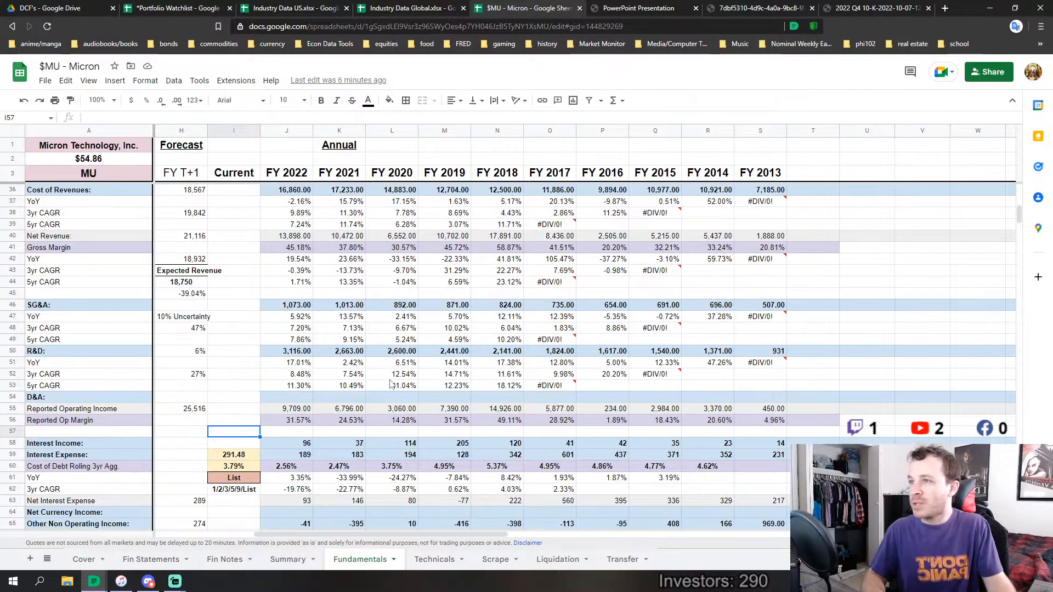
Review the Reported Net Income rows and the R&D Capitalized Income section, including corrected operating margin, net income and EPS
{"action": "scroll", "coordinate": [411, 396], "scroll_direction": "down", "scroll_amount": 1}
{"action": "scroll", "coordinate": [400, 408], "scroll_direction": "down", "scroll_amount": 4}
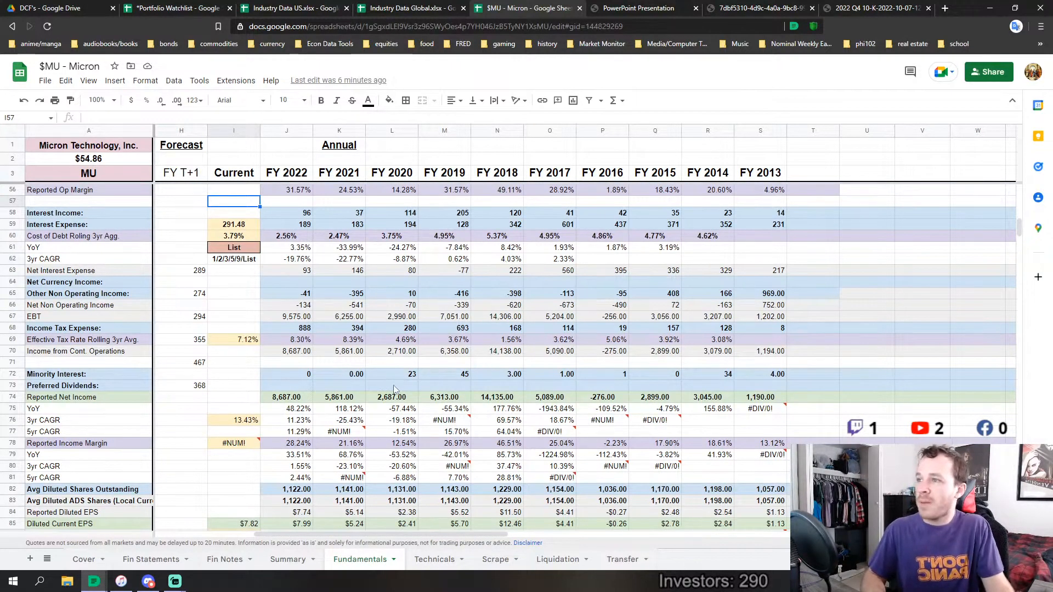
{"action": "scroll", "coordinate": [393, 383], "scroll_direction": "down", "scroll_amount": 4}
{"action": "scroll", "coordinate": [397, 392], "scroll_direction": "down", "scroll_amount": 7}
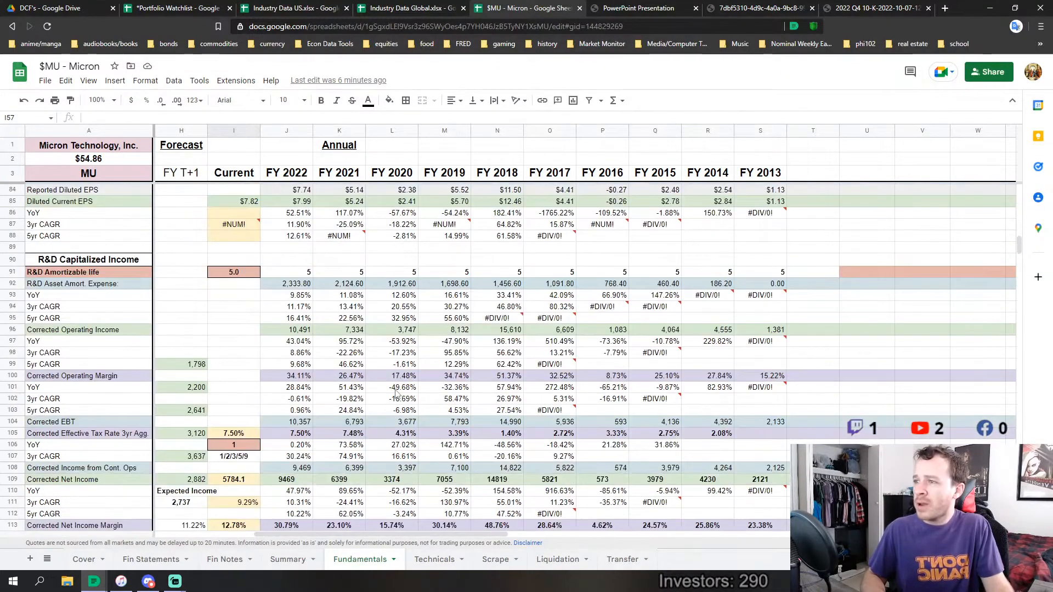
{"action": "scroll", "coordinate": [397, 393], "scroll_direction": "up", "scroll_amount": 2}
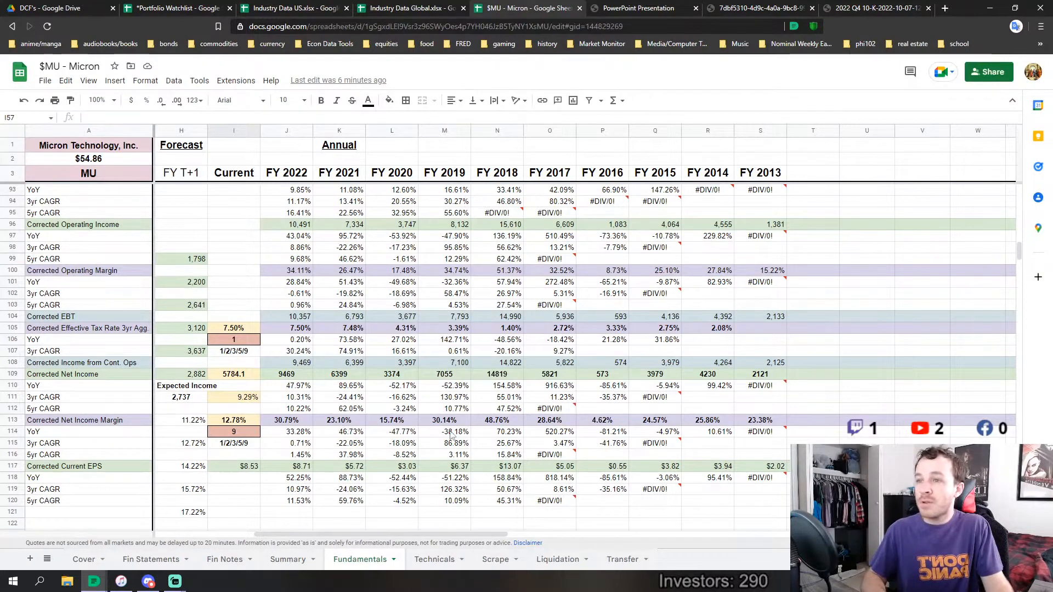
{"action": "scroll", "coordinate": [496, 436], "scroll_direction": "up", "scroll_amount": 1}
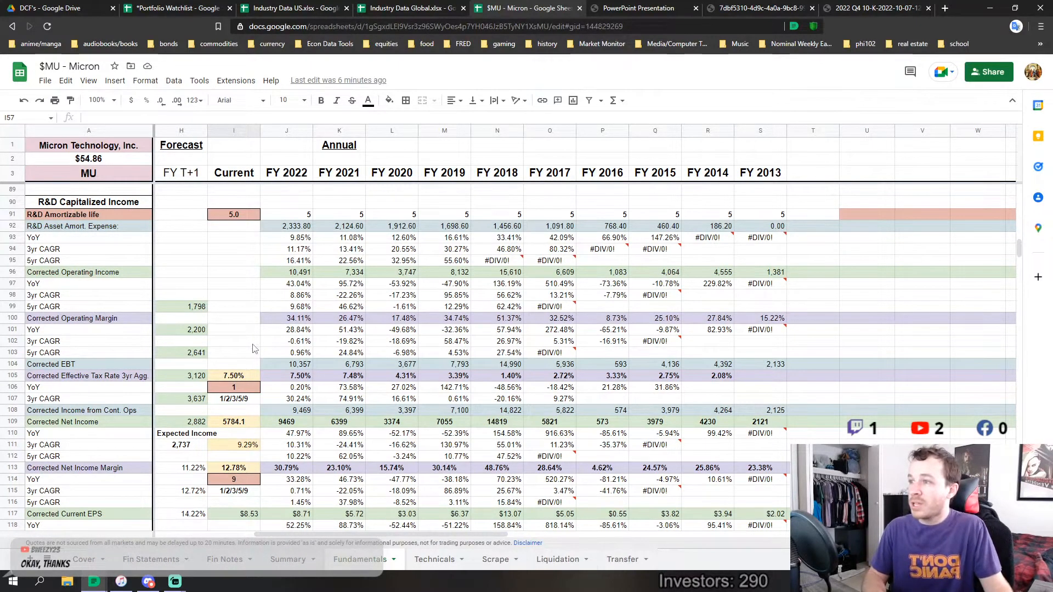
Compare the Corrected Net Income Margin for FY 2017 to FY 2022 with FY 2013 to FY 2016 by highlighting each range
{"action": "scroll", "coordinate": [259, 380], "scroll_direction": "down", "scroll_amount": 1}
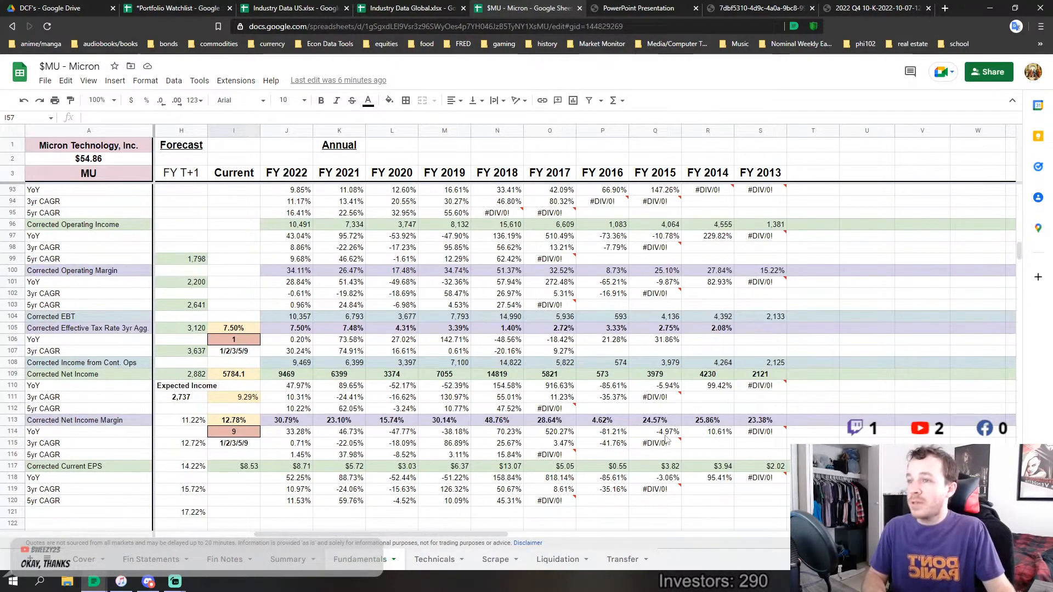
{"action": "mouse_move", "coordinate": [761, 422]}
{"action": "left_mouse_down"}
{"action": "mouse_move", "coordinate": [285, 433]}
{"action": "mouse_move", "coordinate": [309, 421]}
{"action": "mouse_move", "coordinate": [541, 421]}
{"action": "left_mouse_up"}
{"action": "left_click", "coordinate": [336, 467]}
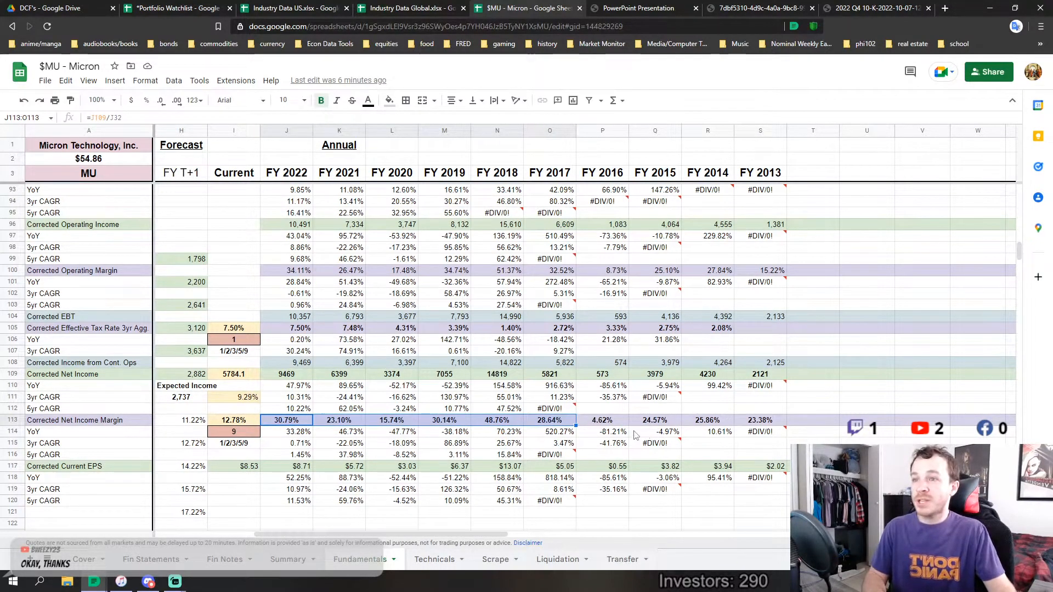
{"action": "left_click_drag", "start_coordinate": [598, 421], "coordinate": [756, 422]}
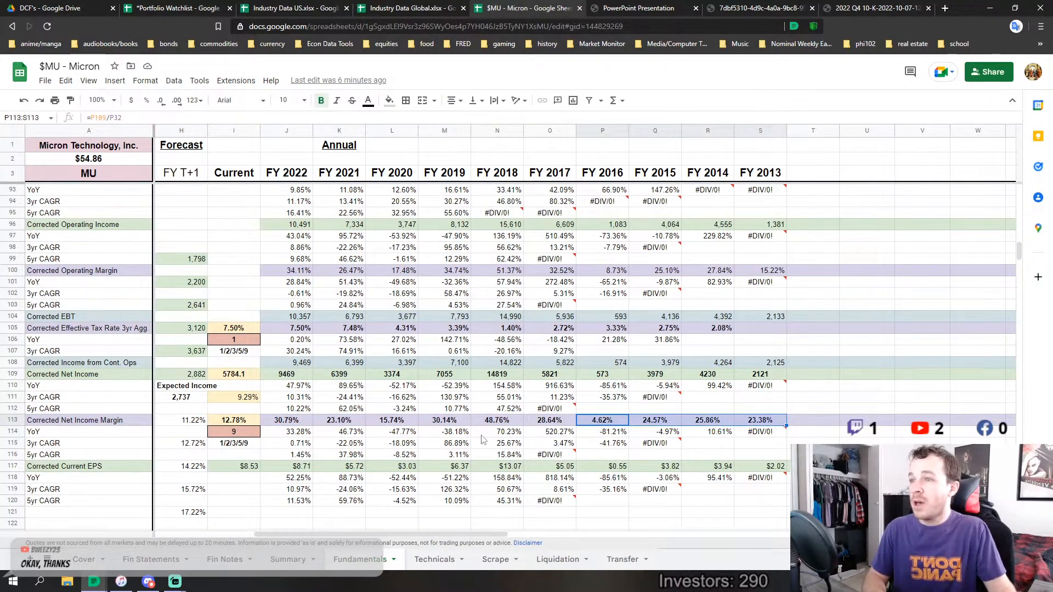
{"action": "left_click_drag", "start_coordinate": [535, 421], "coordinate": [285, 420]}
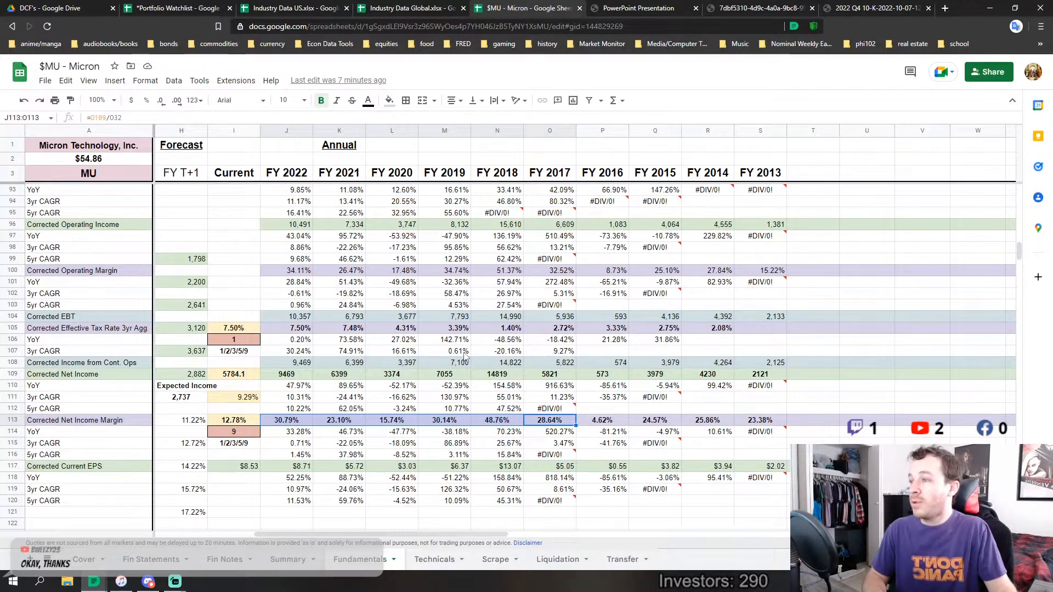
Check the FY 2020 Corrected Net Income Margin and its YoY change against the highlighted FY 2017 to FY 2022 margins
{"action": "scroll", "coordinate": [464, 356], "scroll_direction": "down", "scroll_amount": 3}
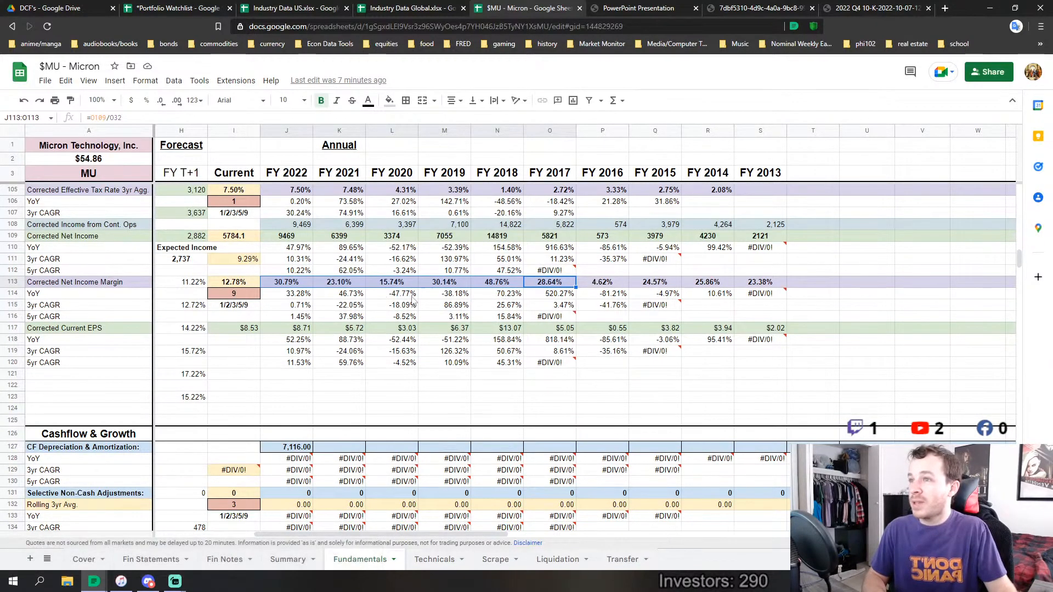
{"action": "scroll", "coordinate": [433, 318], "scroll_direction": "up", "scroll_amount": 1}
{"action": "left_click", "coordinate": [390, 337]}
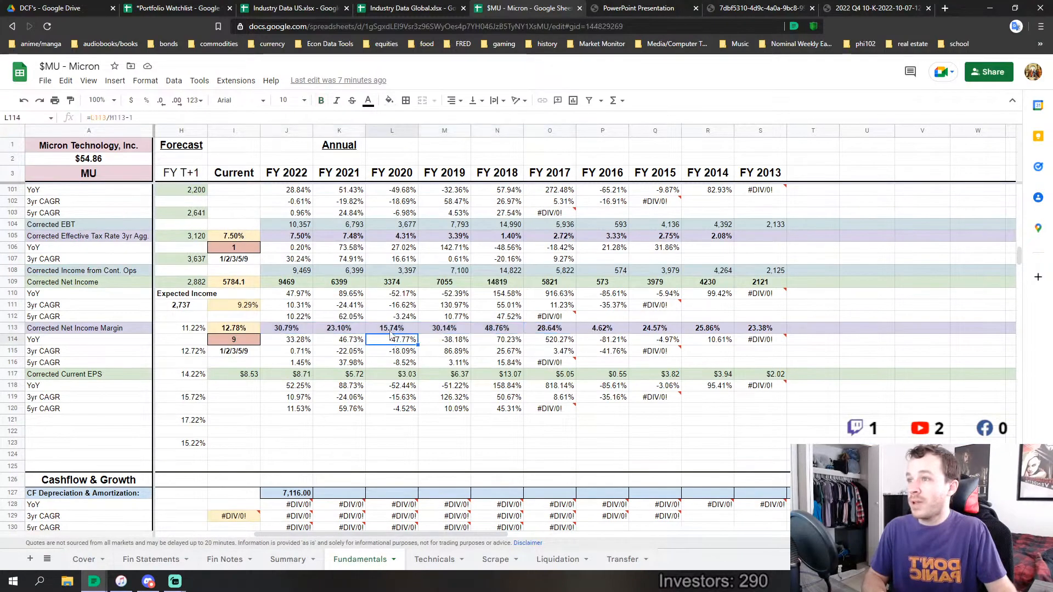
{"action": "left_click", "coordinate": [392, 329]}
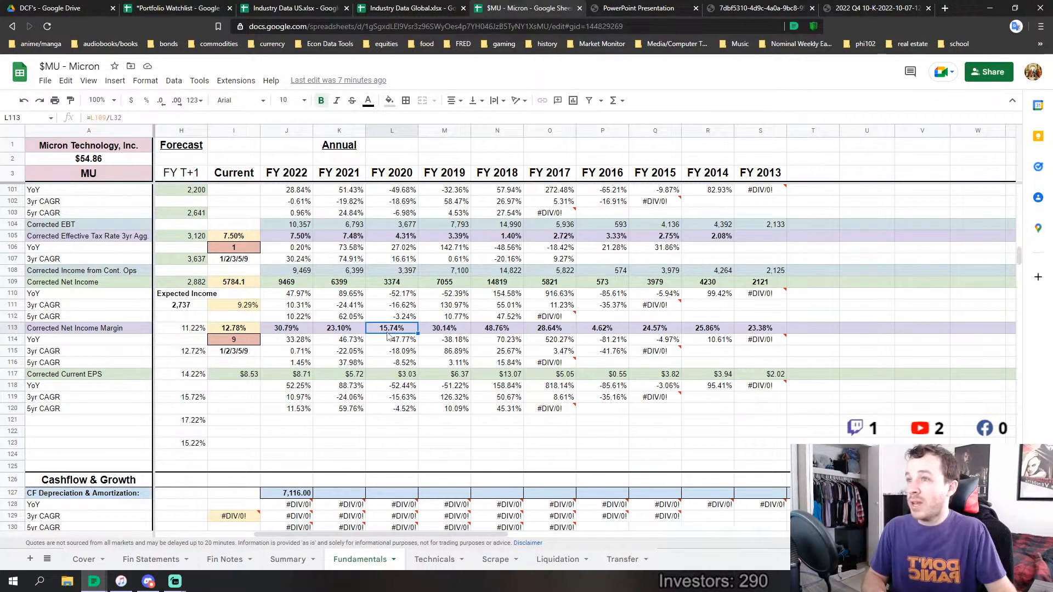
{"action": "left_click_drag", "start_coordinate": [546, 329], "coordinate": [291, 328]}
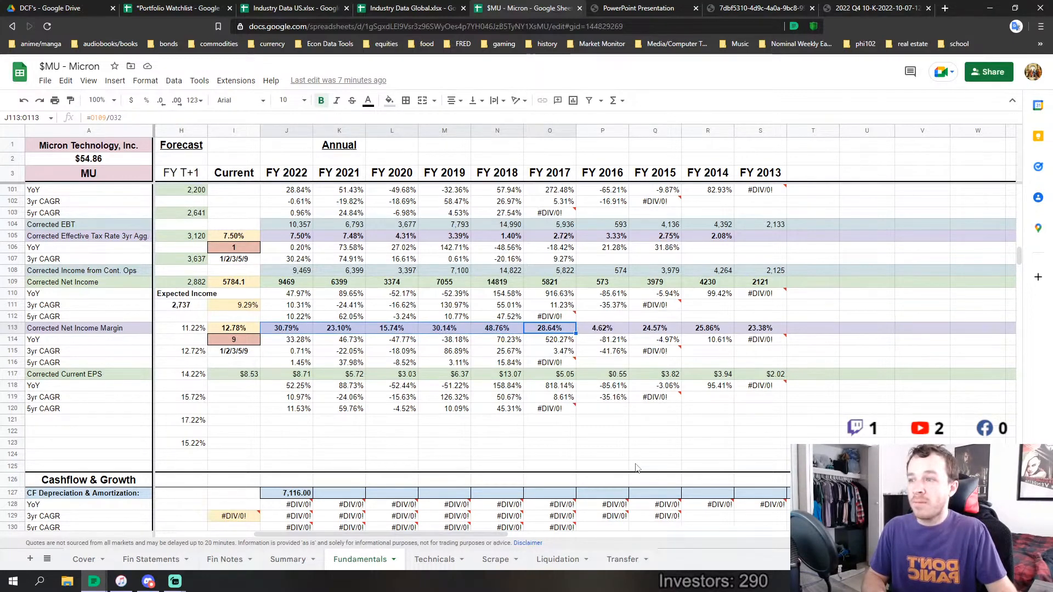
Fill the FY 2022 CF Depreciation & Amortization formula across the row through FY 2013 and check the filled cells
{"action": "scroll", "coordinate": [636, 467], "scroll_direction": "down", "scroll_amount": 3}
{"action": "left_click", "coordinate": [299, 400]}
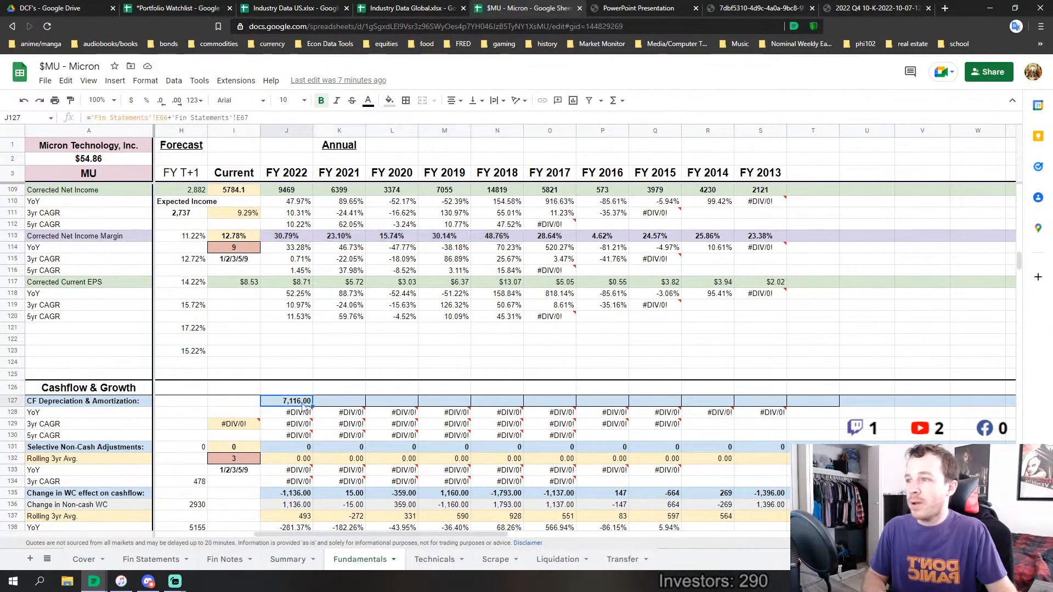
{"action": "left_click_drag", "start_coordinate": [312, 406], "coordinate": [757, 402]}
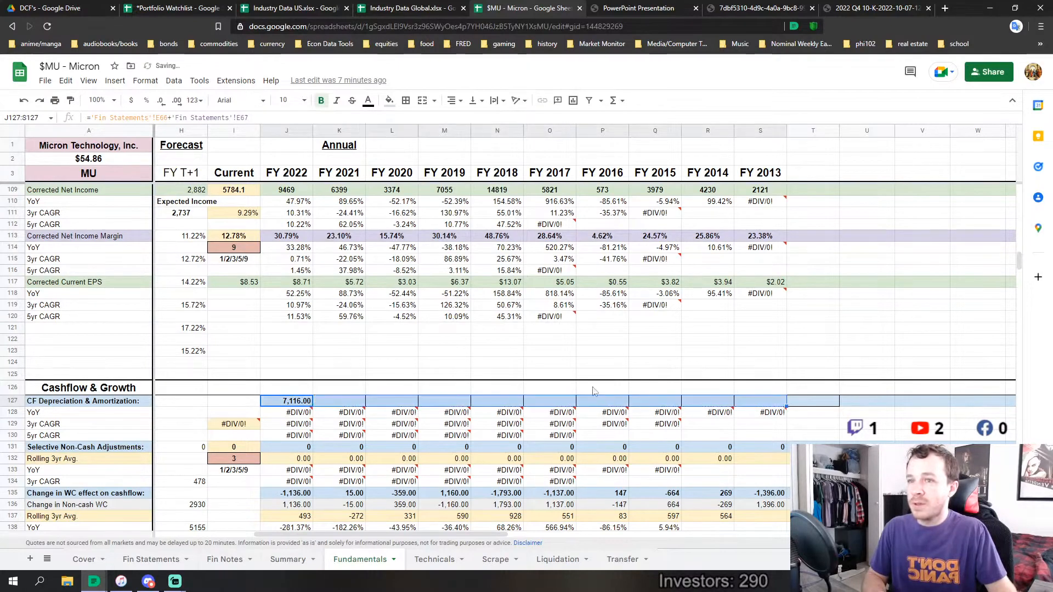
{"action": "left_click", "coordinate": [351, 374]}
{"action": "scroll", "coordinate": [382, 366], "scroll_direction": "down", "scroll_amount": 5}
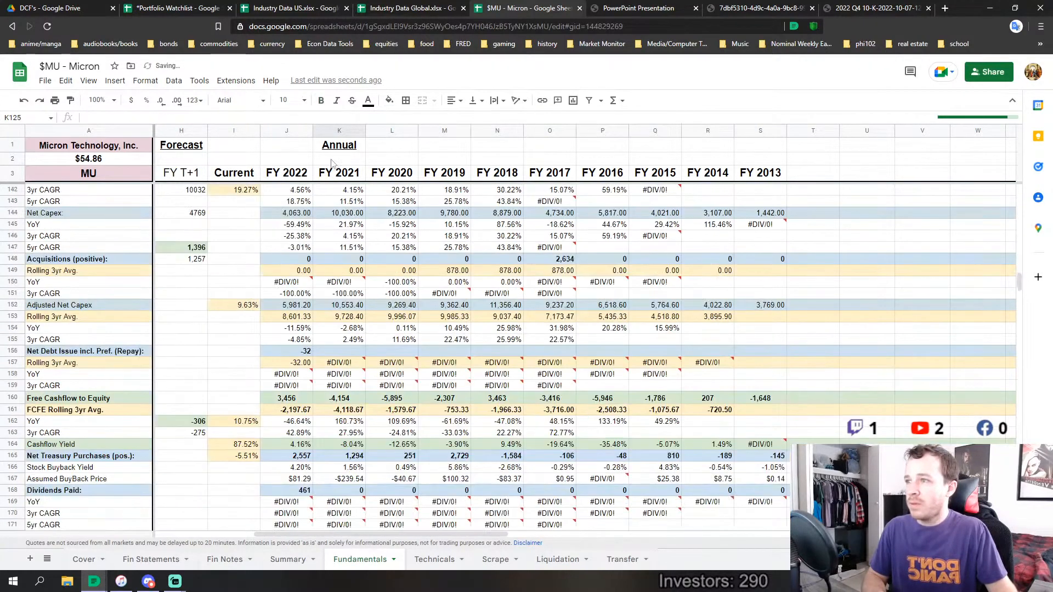
{"action": "scroll", "coordinate": [336, 309], "scroll_direction": "up", "scroll_amount": 3}
{"action": "left_click", "coordinate": [336, 309]}
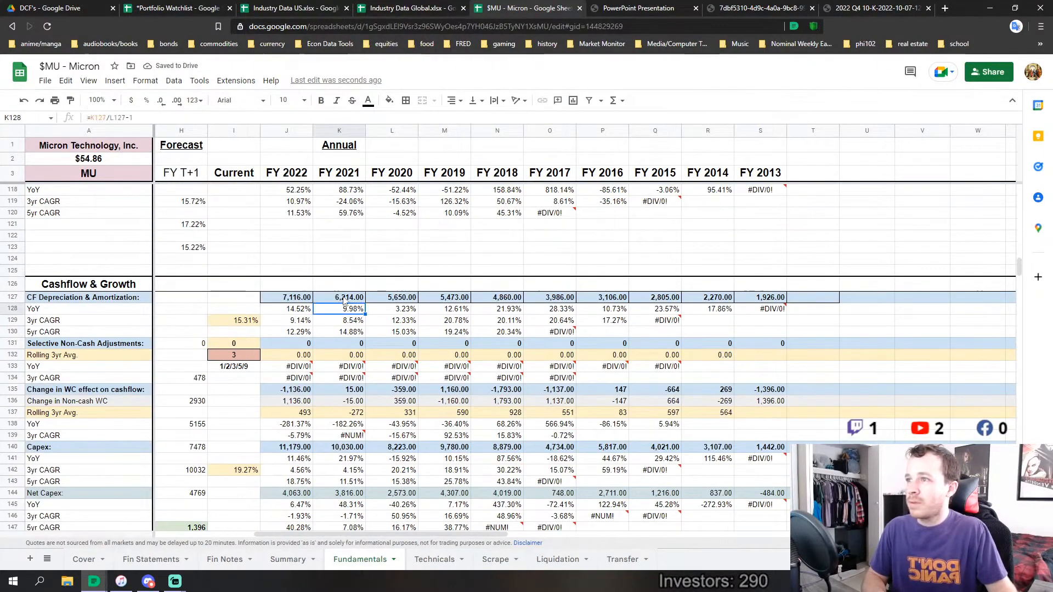
{"action": "left_click", "coordinate": [337, 300]}
{"action": "left_click", "coordinate": [298, 301]}
{"action": "type", "text": "+"}
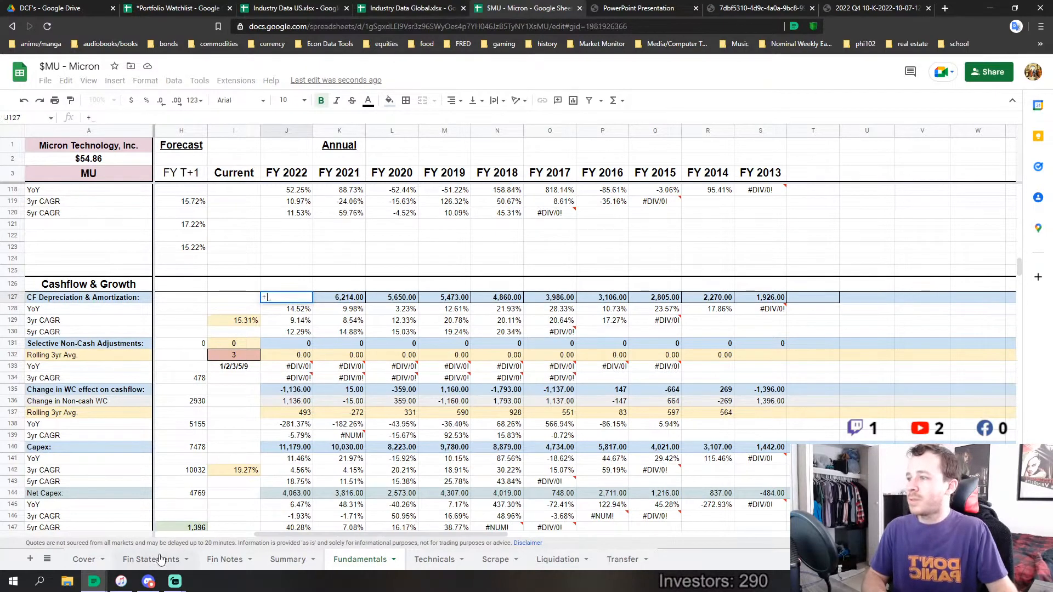
{"action": "left_click", "coordinate": [153, 559]}
{"action": "key", "text": "Escape"}
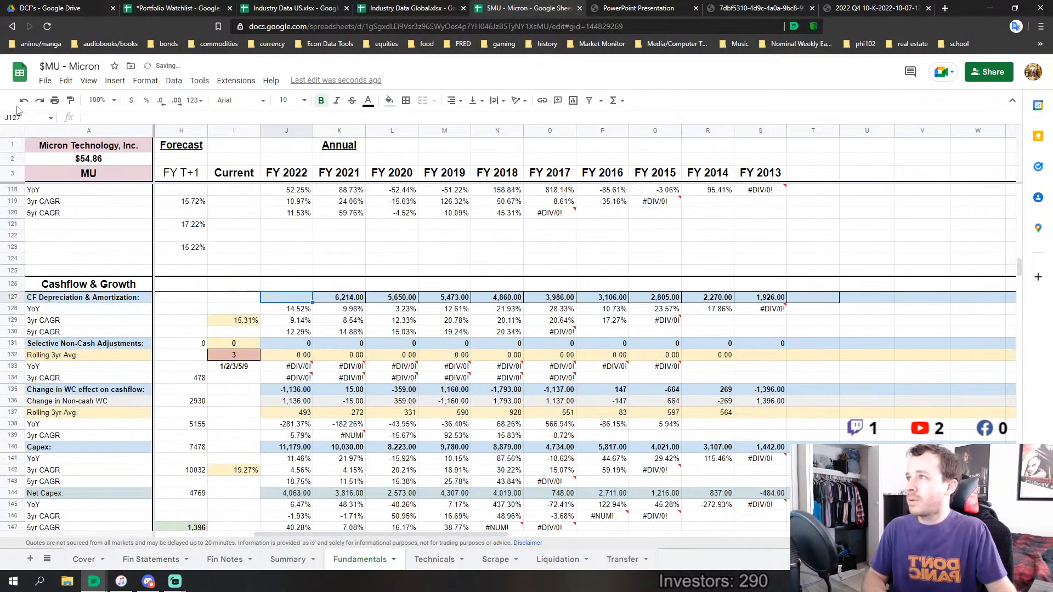
{"action": "left_click", "coordinate": [142, 559]}
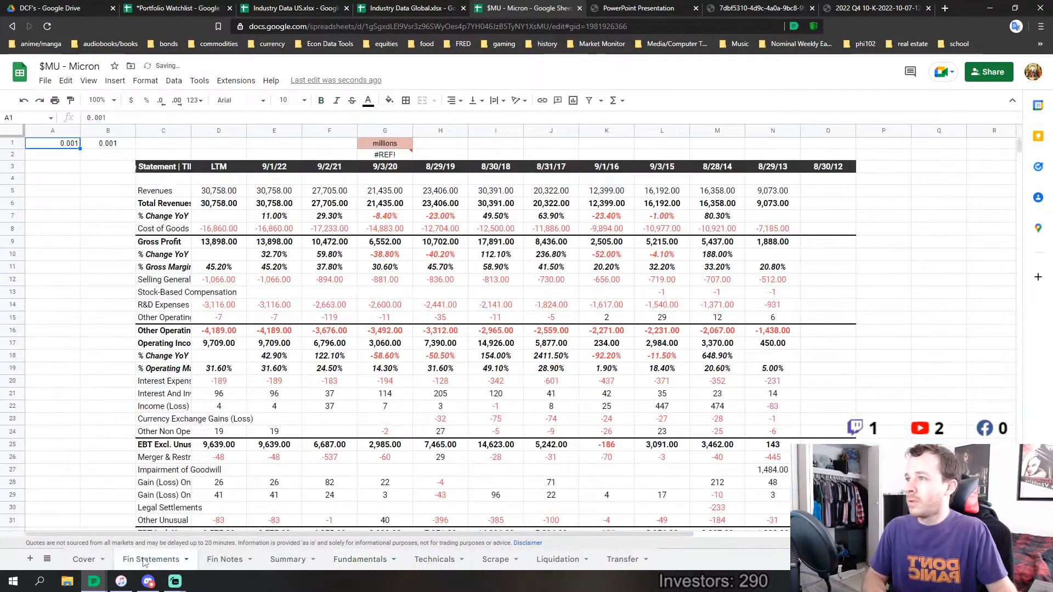
{"action": "left_click", "coordinate": [379, 559]}
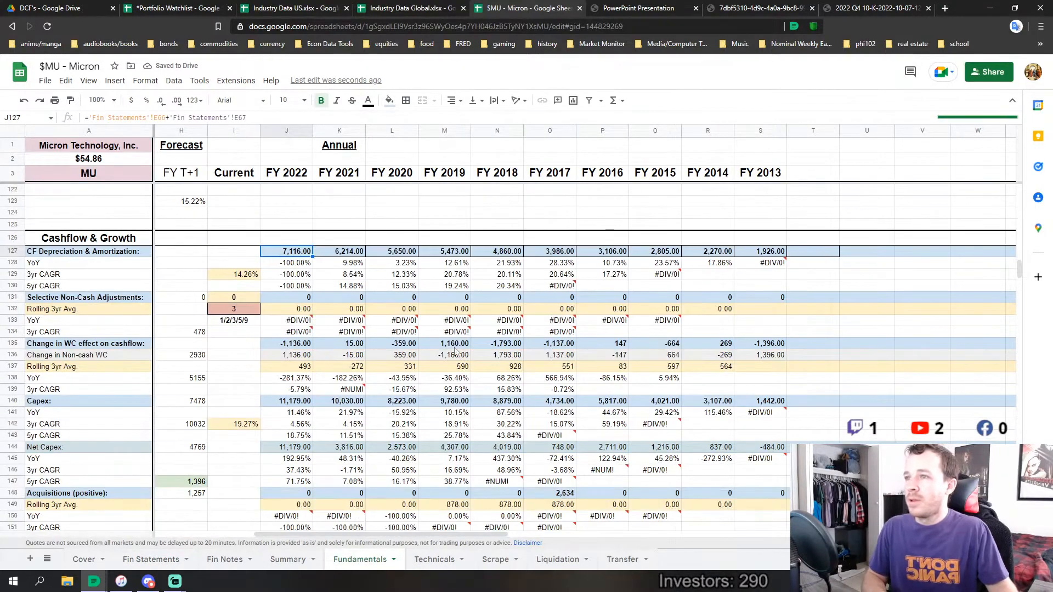
Fill the FY 2022 Net Debt Issue incl. Pref. (Repay) formula across the row through FY 2013
{"action": "scroll", "coordinate": [297, 263], "scroll_direction": "down", "scroll_amount": 4}
{"action": "scroll", "coordinate": [298, 273], "scroll_direction": "down", "scroll_amount": 4}
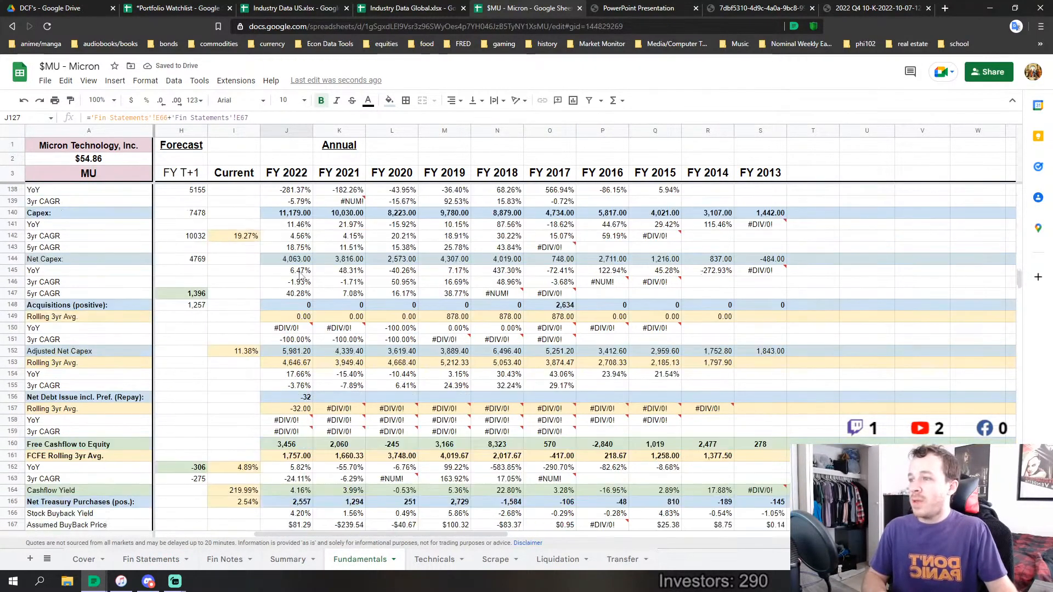
{"action": "left_click", "coordinate": [307, 353]}
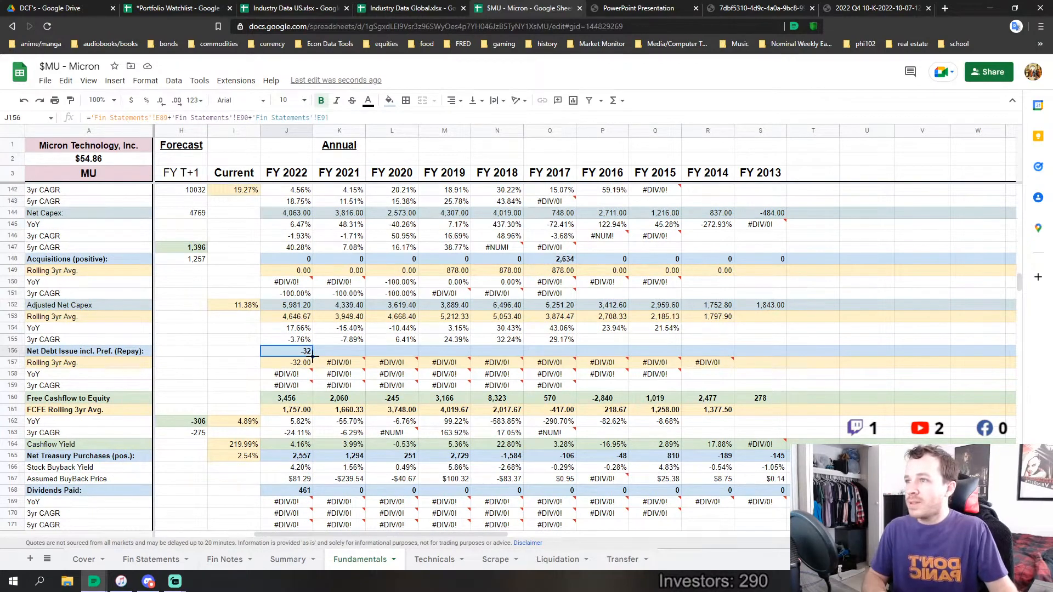
{"action": "left_click_drag", "start_coordinate": [312, 356], "coordinate": [752, 356]}
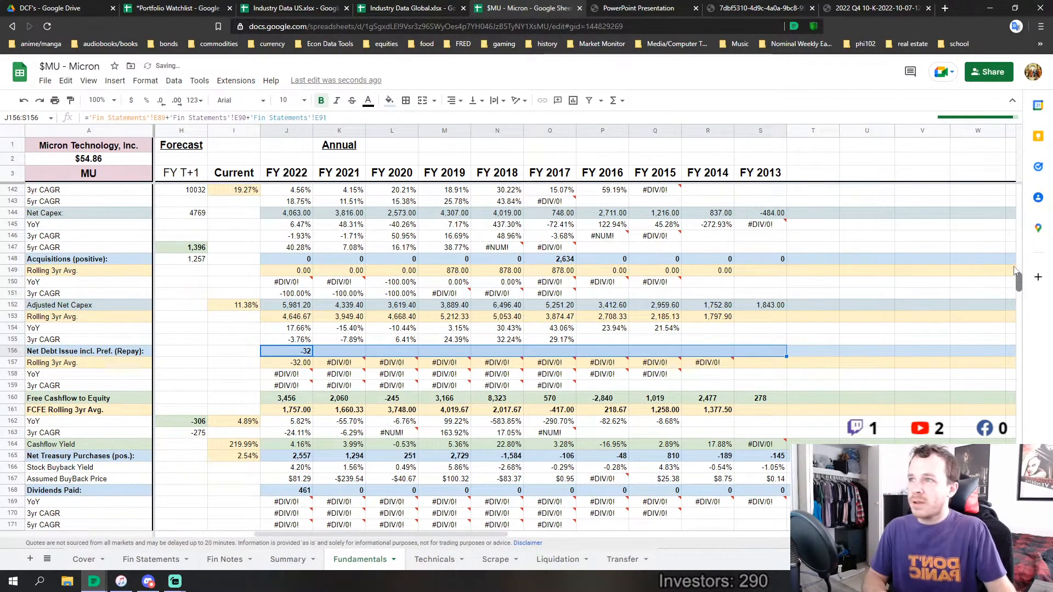
{"action": "mouse_move", "coordinate": [1015, 270]}
{"action": "left_mouse_down"}
{"action": "mouse_move", "coordinate": [1015, 259]}
{"action": "mouse_move", "coordinate": [1000, 390]}
{"action": "mouse_move", "coordinate": [1007, 253]}
{"action": "mouse_move", "coordinate": [1009, 277]}
{"action": "left_mouse_up"}
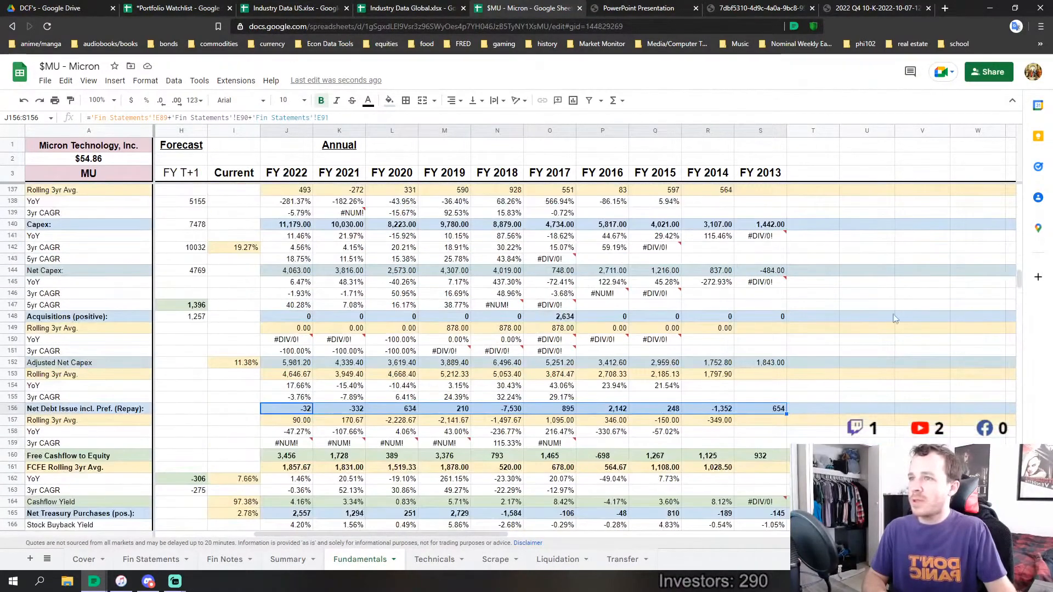
Examine the components behind Adjusted Net Capex, including the FY 2022 Capex and CF Depreciation & Amortization formulas and the R&D amortization rows
{"action": "scroll", "coordinate": [895, 318], "scroll_direction": "up", "scroll_amount": 2}
{"action": "scroll", "coordinate": [404, 420], "scroll_direction": "down", "scroll_amount": 2}
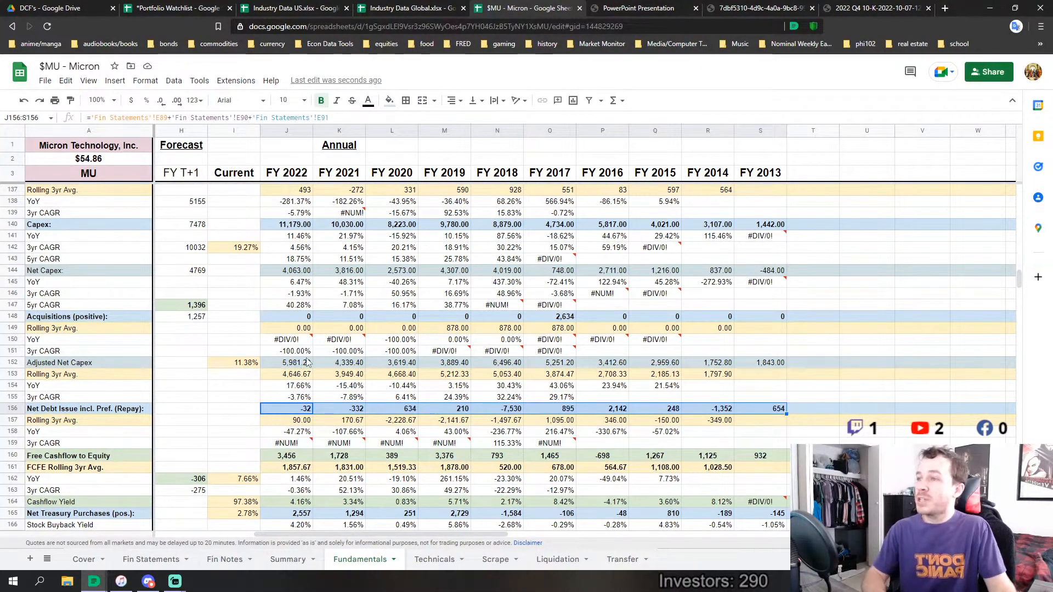
{"action": "scroll", "coordinate": [306, 364], "scroll_direction": "up", "scroll_amount": 1}
{"action": "scroll", "coordinate": [305, 364], "scroll_direction": "up", "scroll_amount": 1}
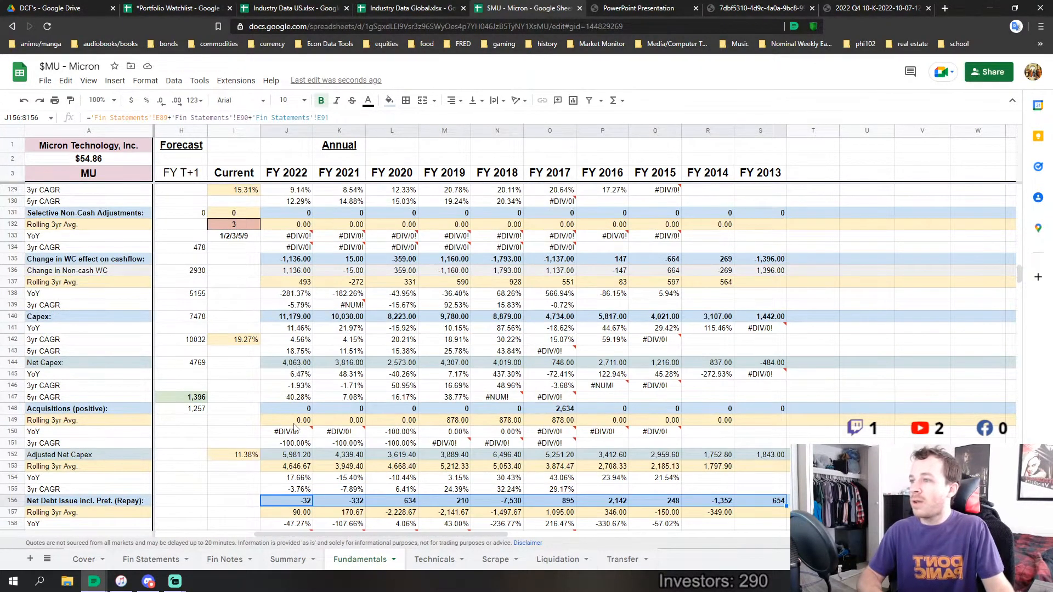
{"action": "scroll", "coordinate": [291, 464], "scroll_direction": "down", "scroll_amount": 1}
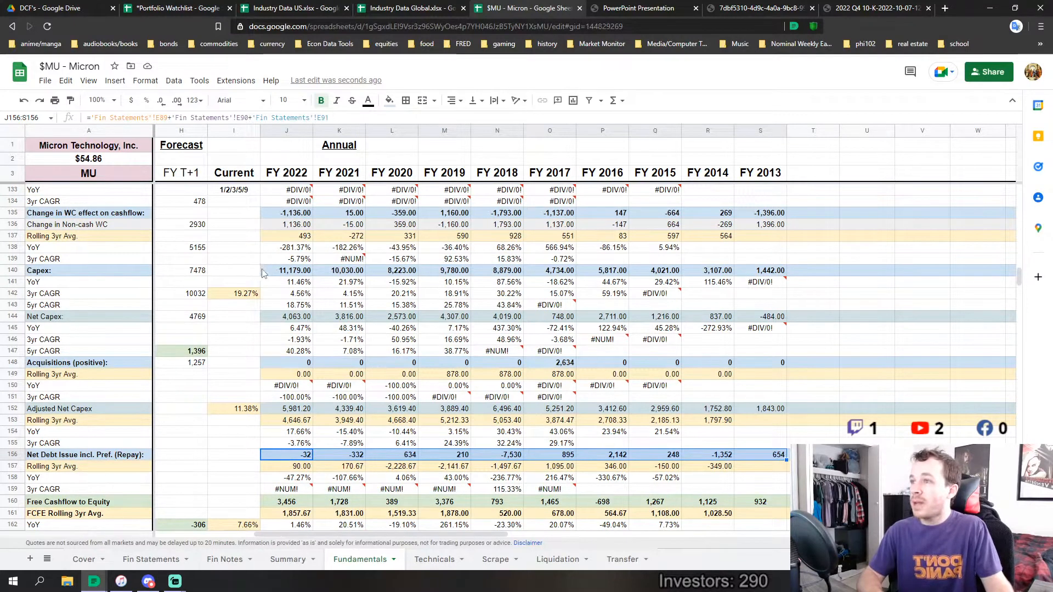
{"action": "left_click", "coordinate": [270, 274]}
{"action": "scroll", "coordinate": [270, 274], "scroll_direction": "up", "scroll_amount": 5}
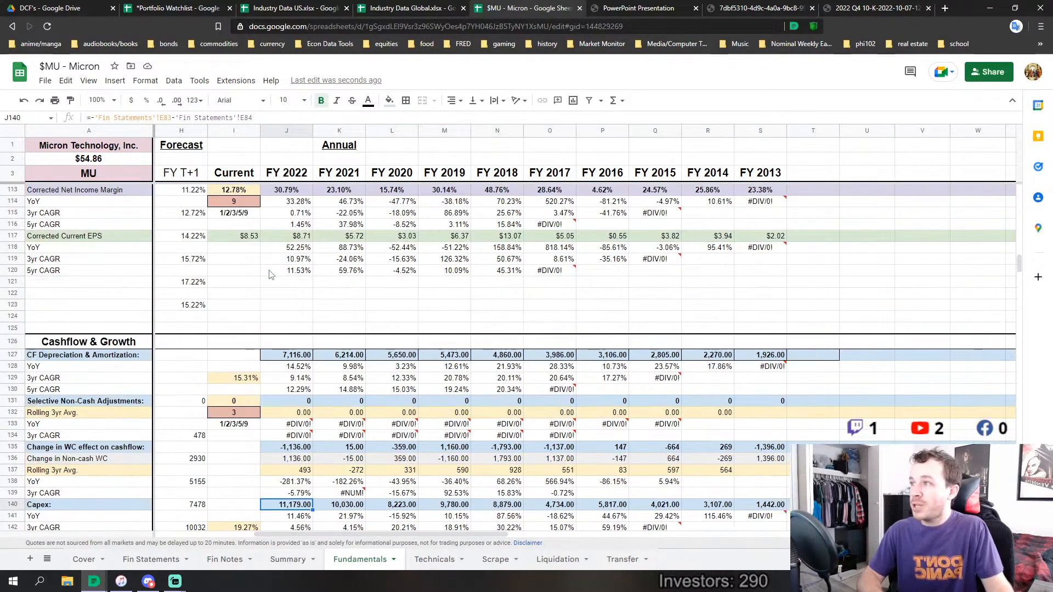
{"action": "left_click", "coordinate": [290, 354]}
{"action": "scroll", "coordinate": [318, 356], "scroll_direction": "down", "scroll_amount": 2}
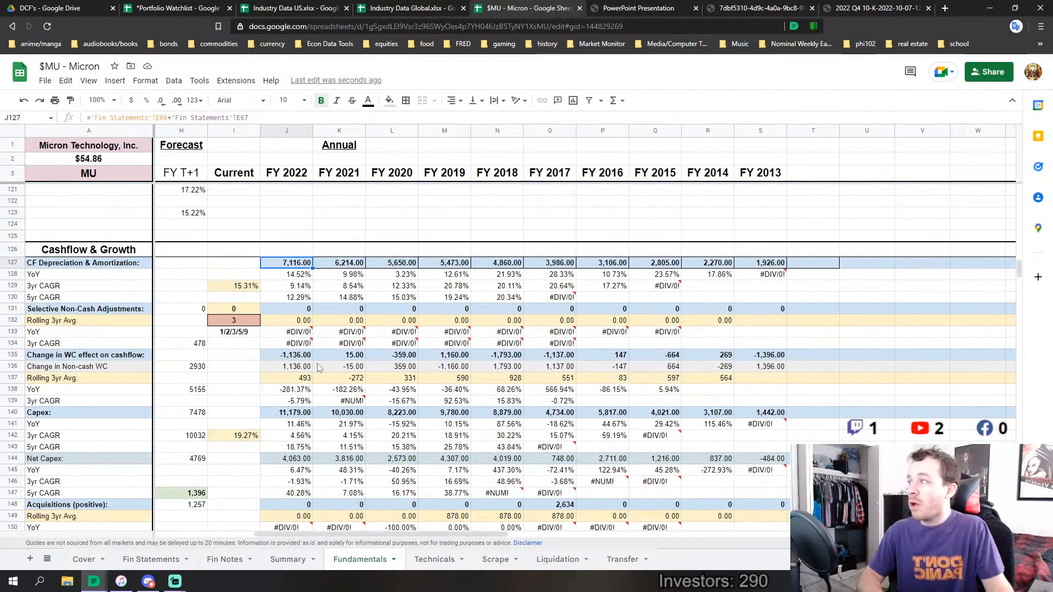
{"action": "scroll", "coordinate": [318, 367], "scroll_direction": "up", "scroll_amount": 8}
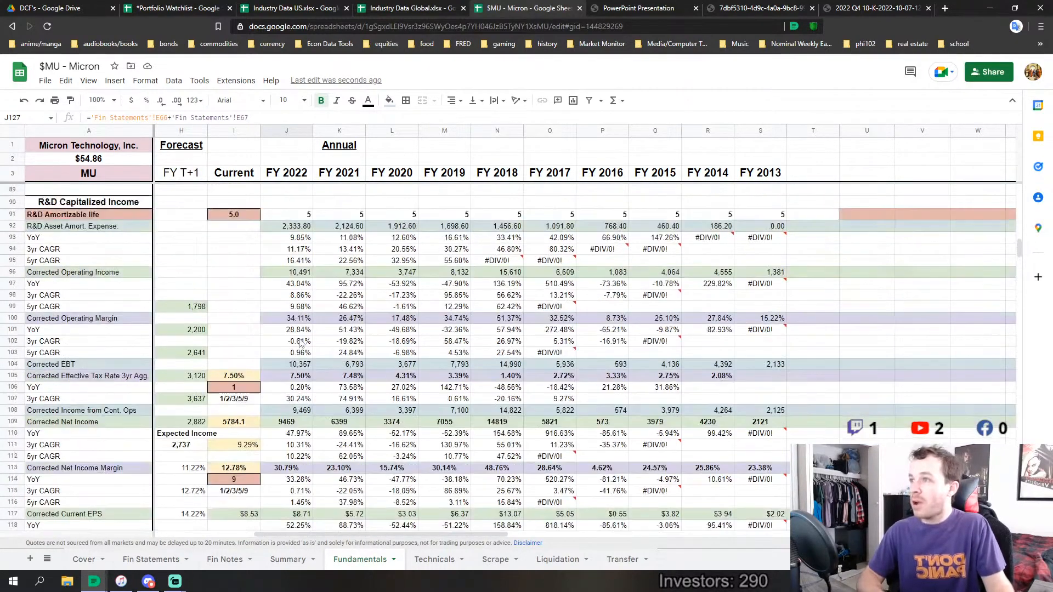
{"action": "scroll", "coordinate": [300, 343], "scroll_direction": "up", "scroll_amount": 1}
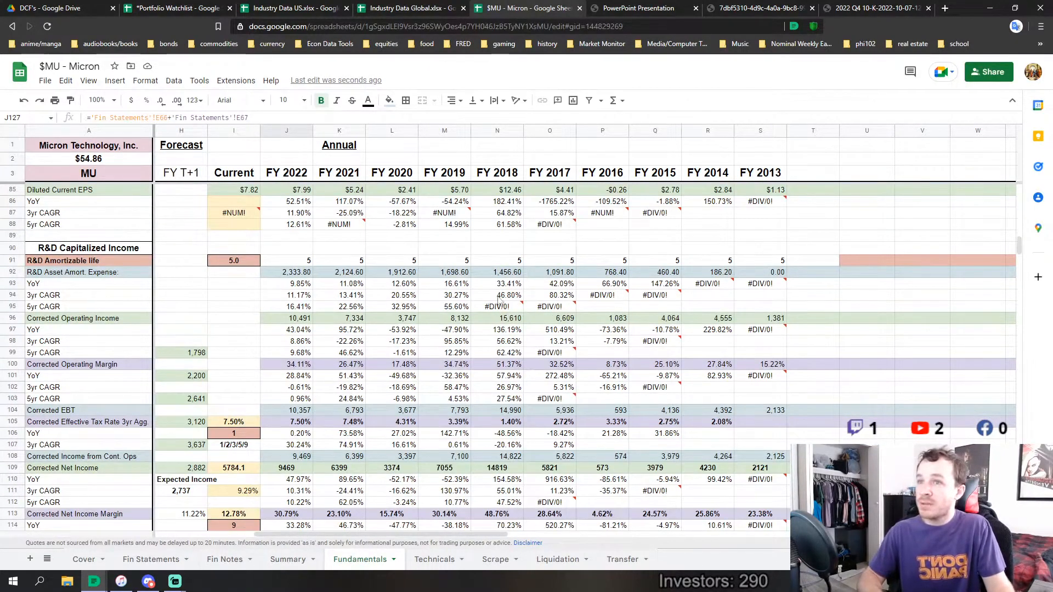
{"action": "scroll", "coordinate": [499, 299], "scroll_direction": "down", "scroll_amount": 12}
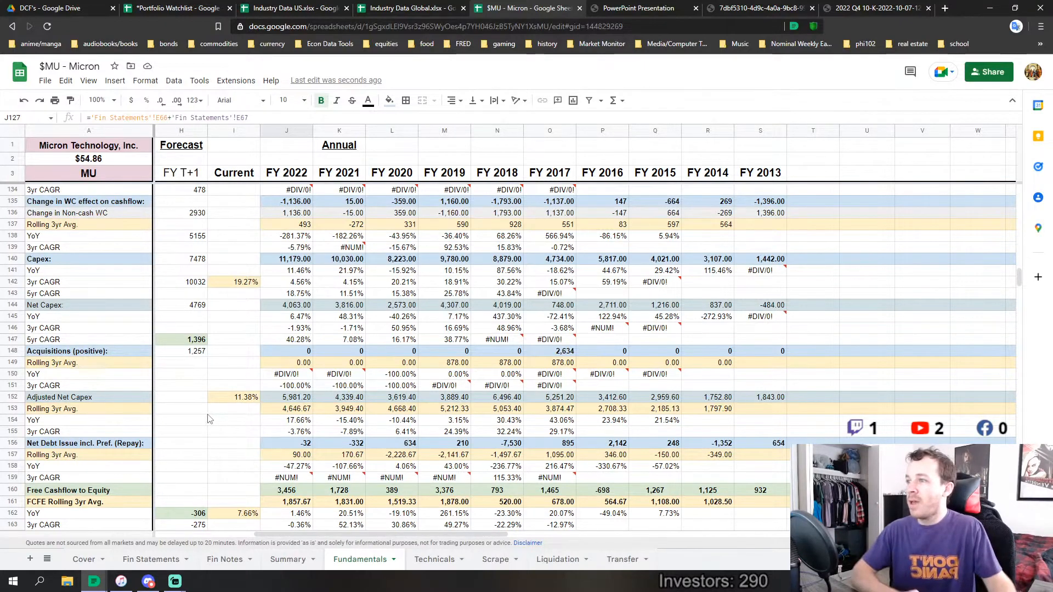
Compare Adjusted Net Capex across periods by highlighting FY 2020 to FY 2022, FY 2013 to FY 2014, and FY 2017 to FY 2019
{"action": "left_click_drag", "start_coordinate": [277, 400], "coordinate": [411, 400]}
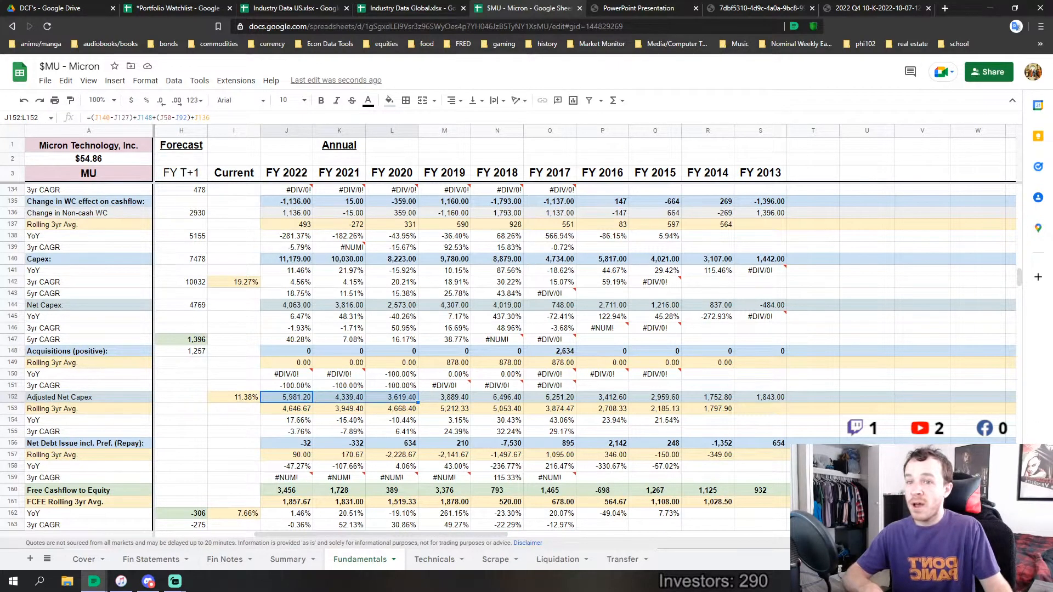
{"action": "left_click", "coordinate": [284, 400]}
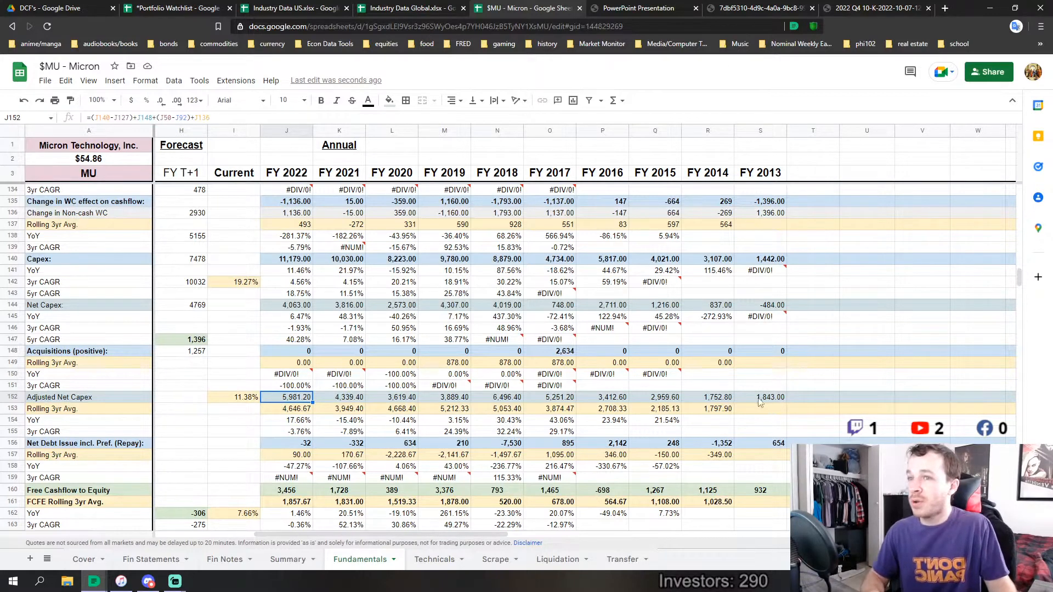
{"action": "left_click_drag", "start_coordinate": [759, 402], "coordinate": [713, 400]}
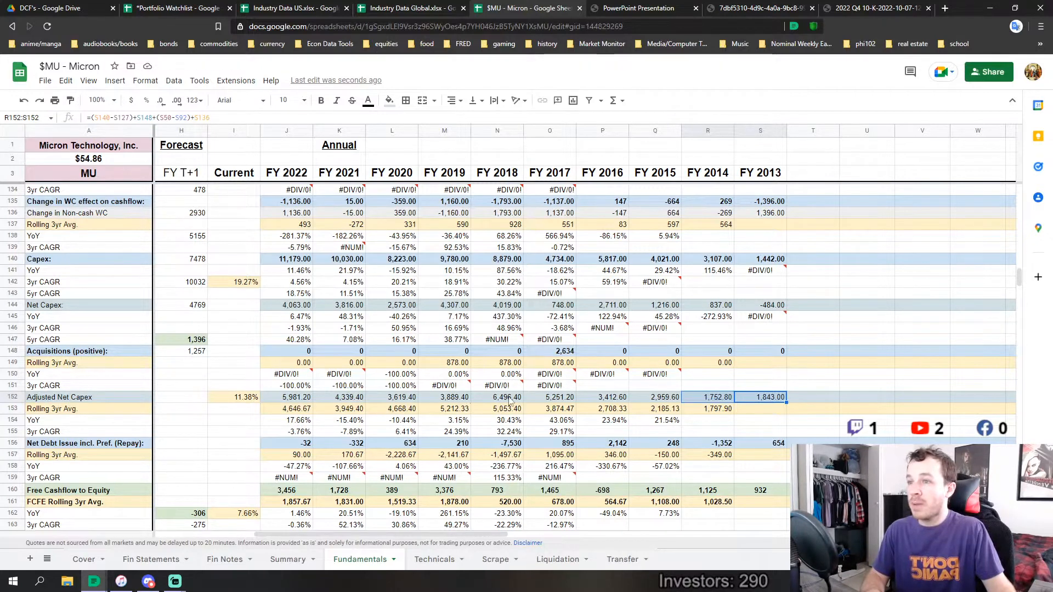
{"action": "left_click_drag", "start_coordinate": [458, 399], "coordinate": [563, 397]}
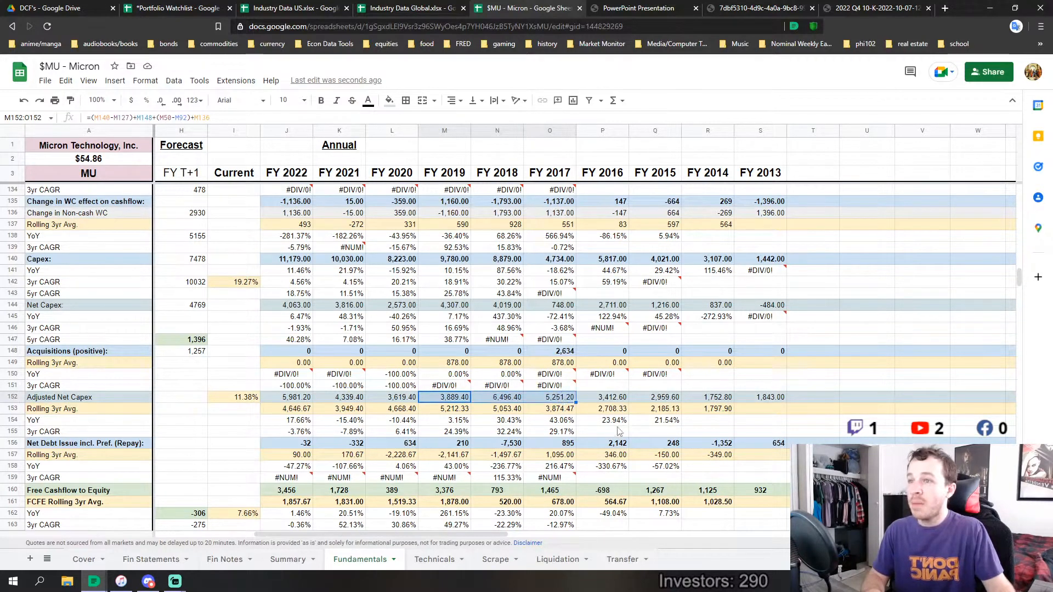
Check the FY 2017 to FY 2019 Acquisitions against Adjusted Net Capex for the same years
{"action": "left_click", "coordinate": [570, 353]}
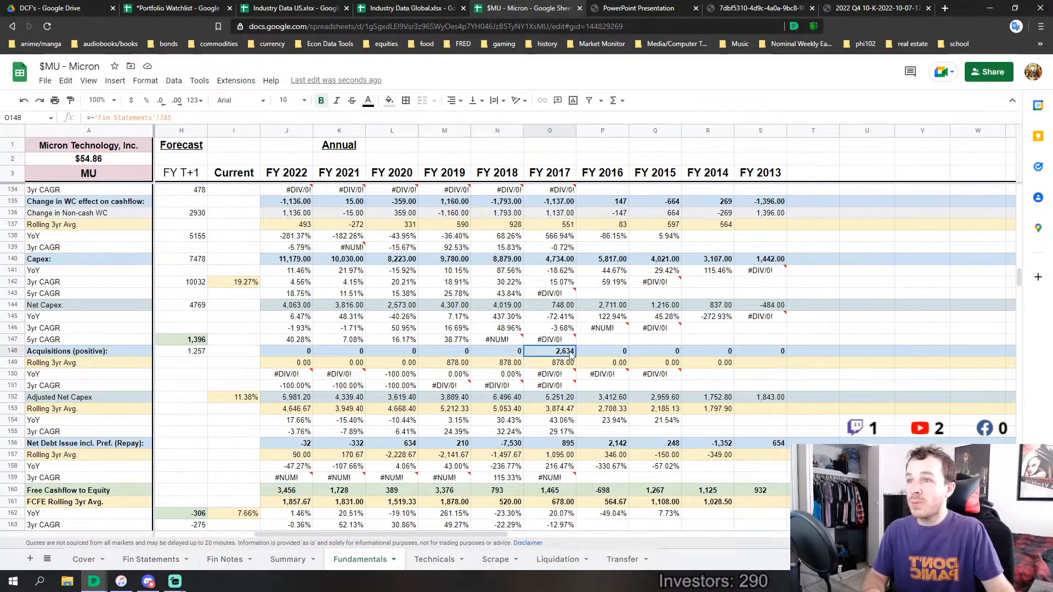
{"action": "left_click", "coordinate": [455, 349], "text": "shift"}
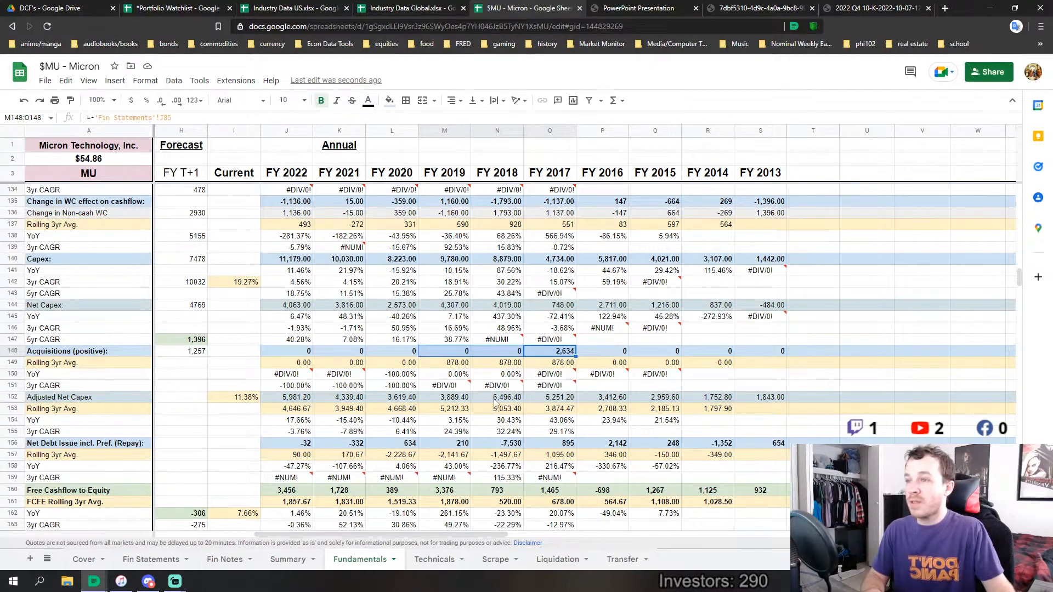
{"action": "left_click_drag", "start_coordinate": [455, 397], "coordinate": [559, 396]}
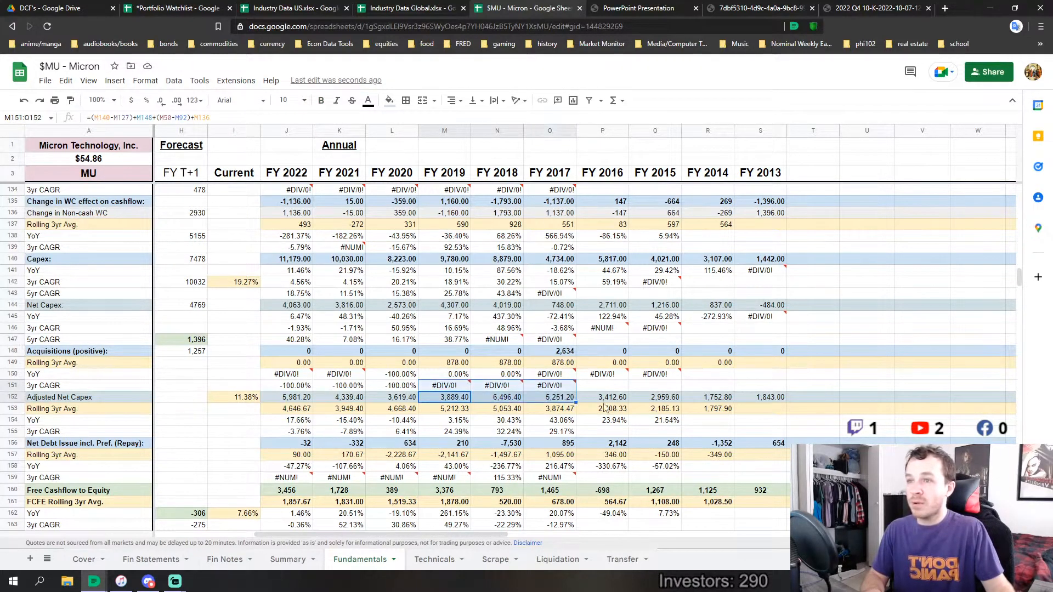
Compare Adjusted Net Capex for FY 2020 to FY 2022 against FY 2017 to FY 2019
{"action": "left_click", "coordinate": [497, 431]}
{"action": "left_click_drag", "start_coordinate": [452, 400], "coordinate": [552, 410]}
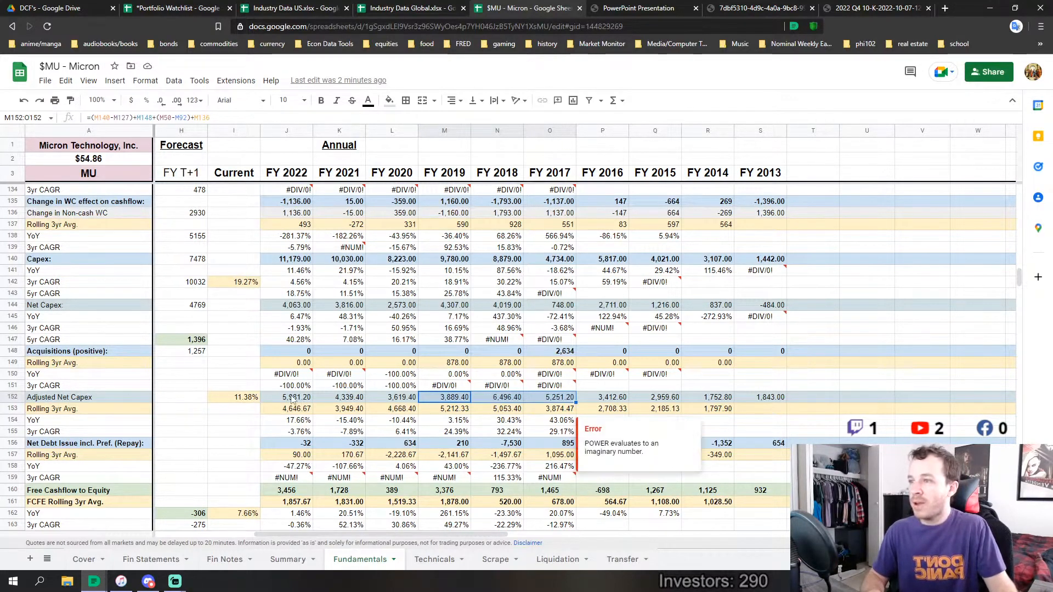
{"action": "left_click_drag", "start_coordinate": [296, 397], "coordinate": [394, 398]}
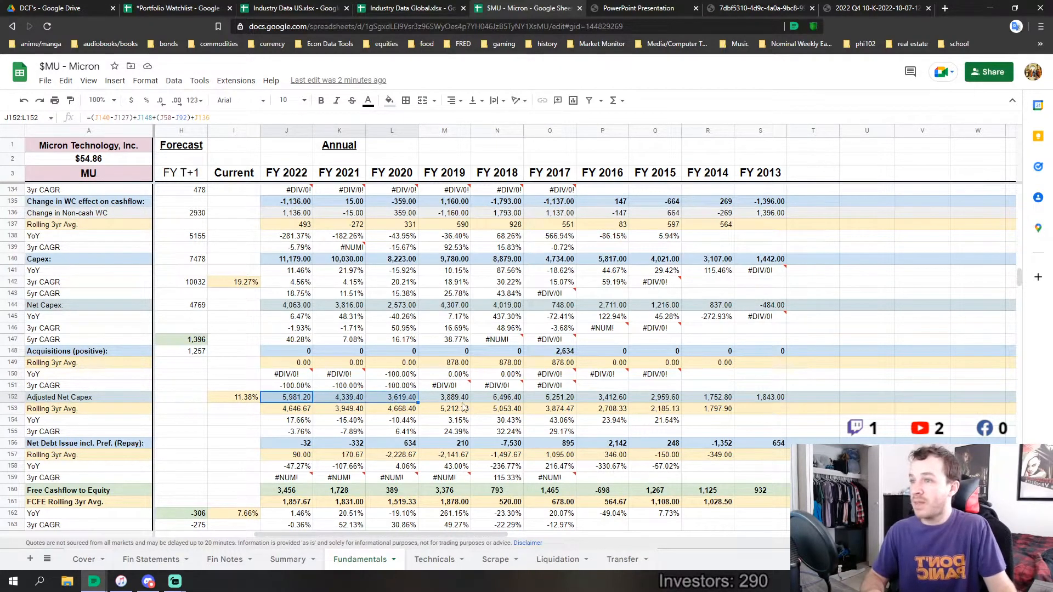
{"action": "left_click_drag", "start_coordinate": [445, 399], "coordinate": [568, 391]}
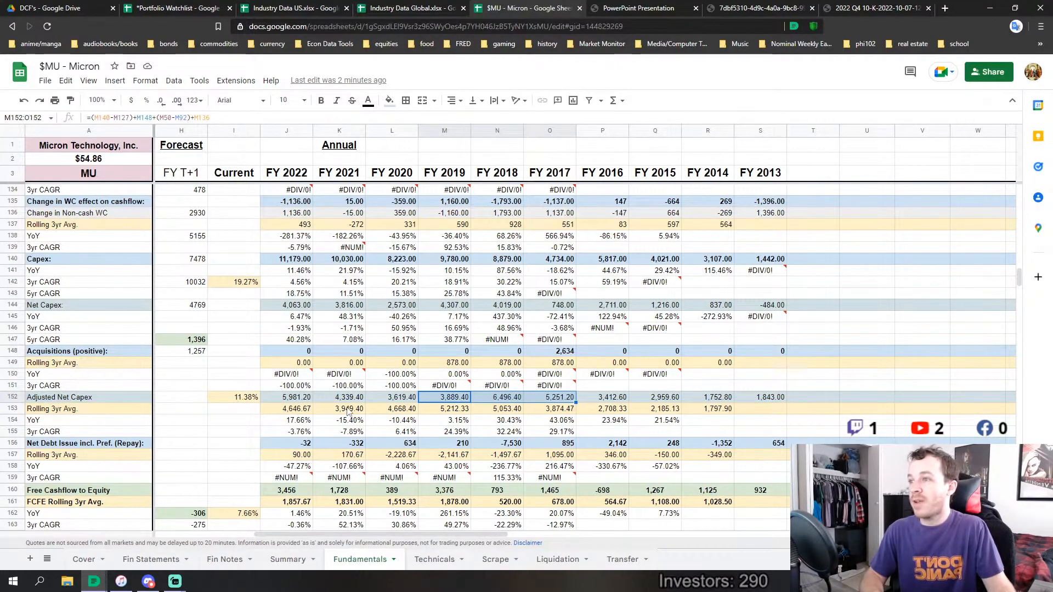
Examine the R&D expense row in the income statement section from FY 2022 back to FY 2013
{"action": "scroll", "coordinate": [300, 408], "scroll_direction": "up", "scroll_amount": 20}
{"action": "scroll", "coordinate": [300, 403], "scroll_direction": "up", "scroll_amount": 12}
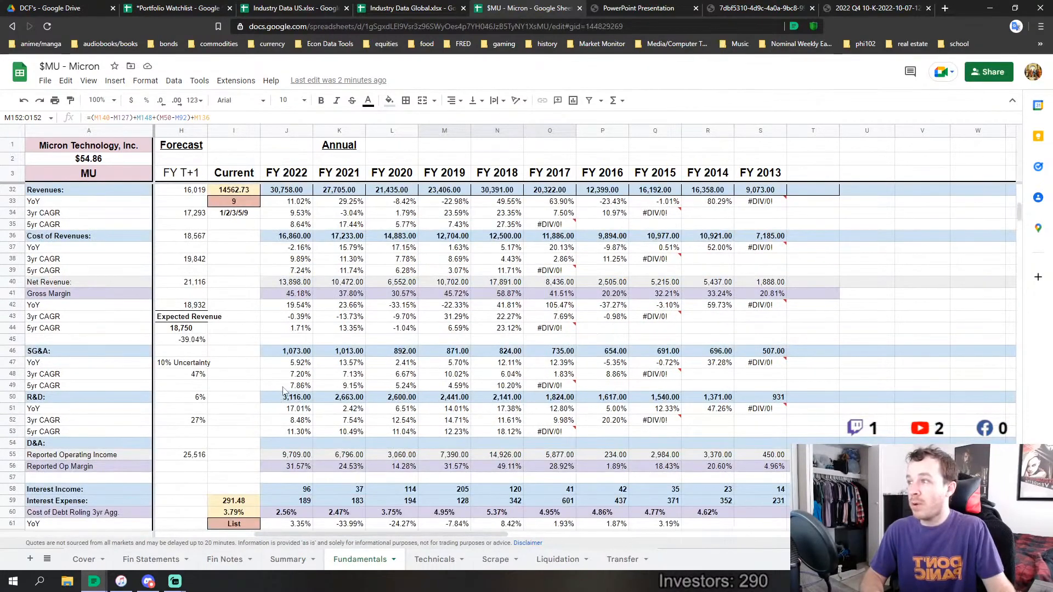
{"action": "left_click_drag", "start_coordinate": [288, 396], "coordinate": [778, 398]}
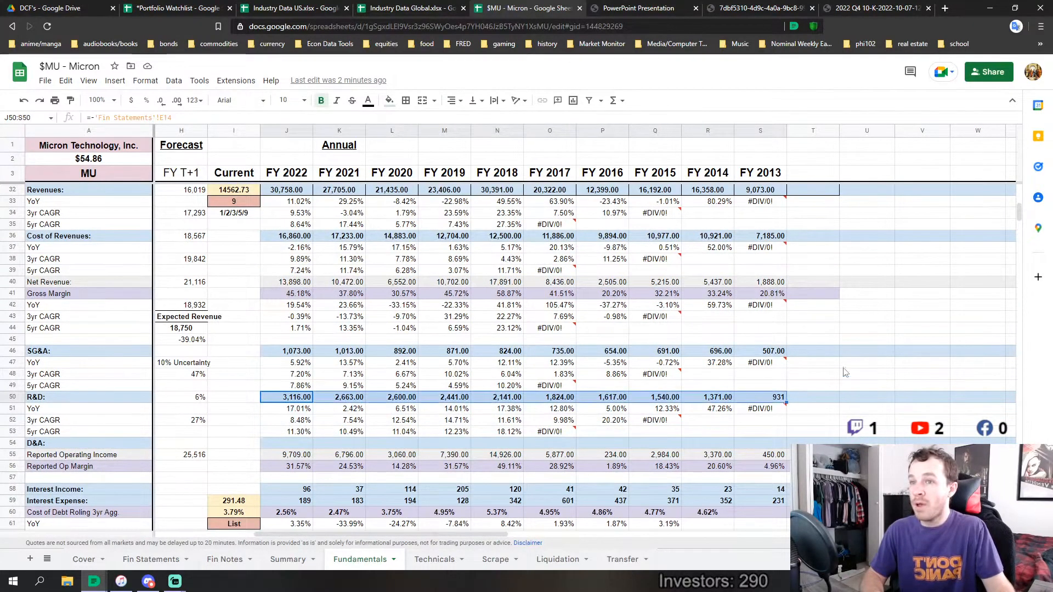
{"action": "mouse_move", "coordinate": [1020, 213]}
{"action": "left_mouse_down"}
{"action": "mouse_move", "coordinate": [1027, 247]}
{"action": "mouse_move", "coordinate": [1033, 225]}
{"action": "left_mouse_up"}
{"action": "scroll", "coordinate": [386, 391], "scroll_direction": "up", "scroll_amount": 2}
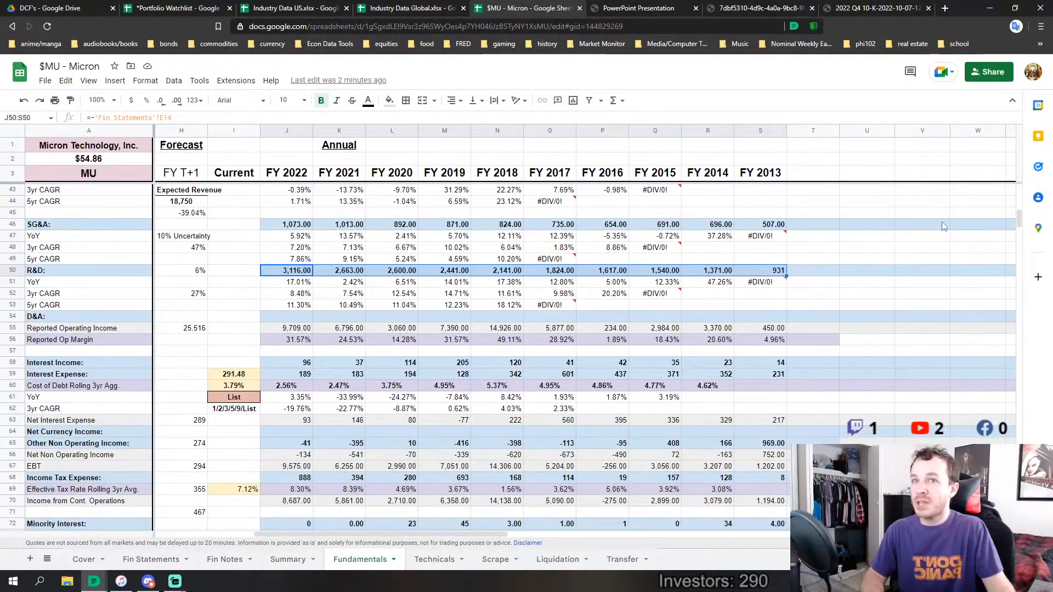
{"action": "mouse_move", "coordinate": [1020, 219]}
{"action": "left_mouse_down"}
{"action": "mouse_move", "coordinate": [1007, 336]}
{"action": "mouse_move", "coordinate": [998, 286]}
{"action": "mouse_move", "coordinate": [1020, 266]}
{"action": "mouse_move", "coordinate": [1016, 219]}
{"action": "left_mouse_up"}
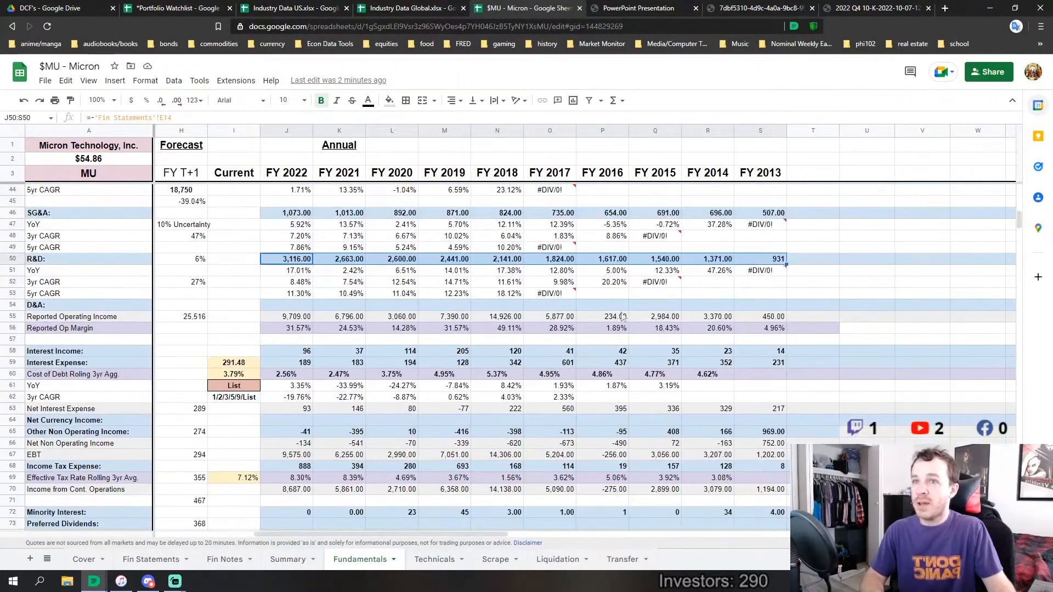
Review the Adjusted Net Capex row from FY 2022 through FY 2013, focusing again on FY 2017 to FY 2019
{"action": "left_click_drag", "start_coordinate": [1017, 218], "coordinate": [1019, 277]}
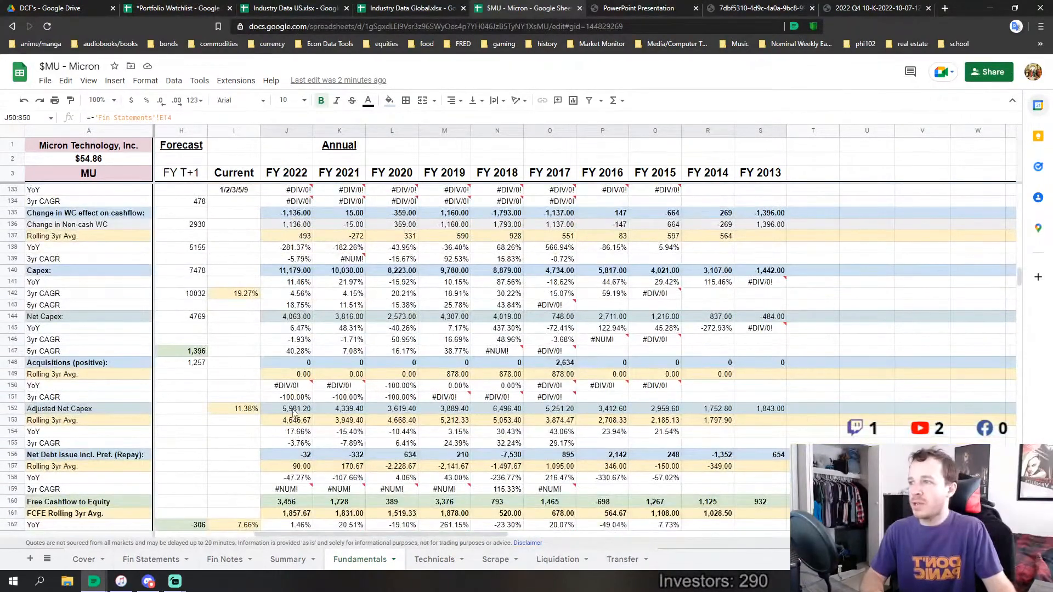
{"action": "left_click_drag", "start_coordinate": [295, 412], "coordinate": [775, 410]}
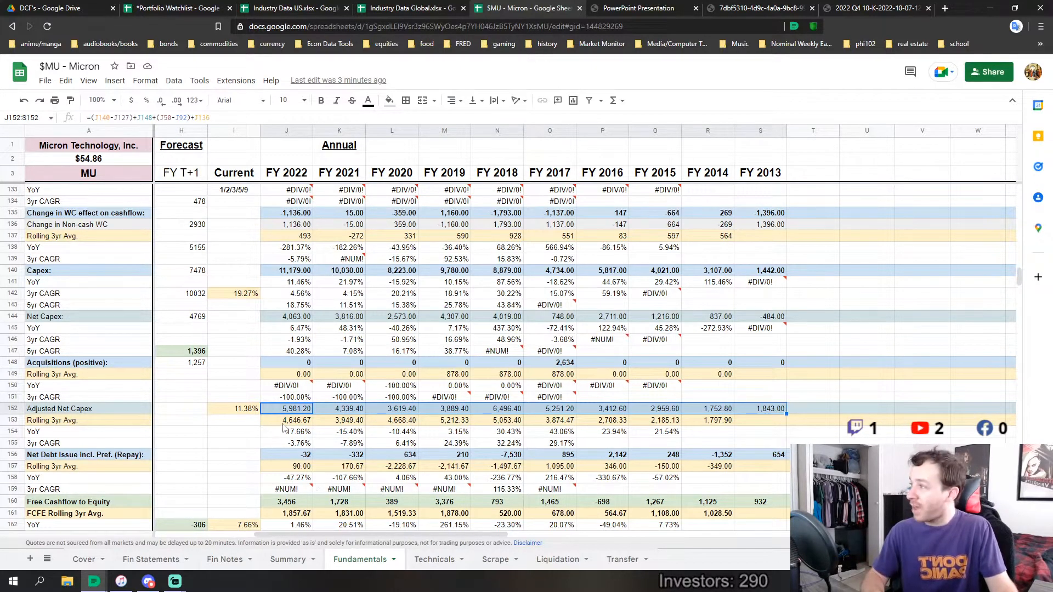
{"action": "left_click", "coordinate": [232, 433]}
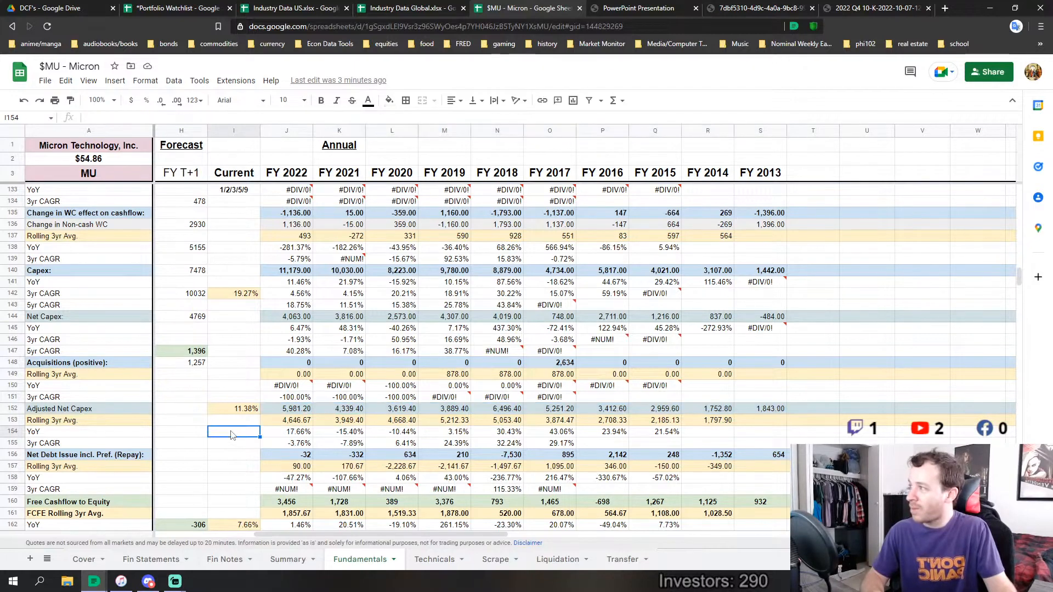
{"action": "scroll", "coordinate": [238, 428], "scroll_direction": "down", "scroll_amount": 2}
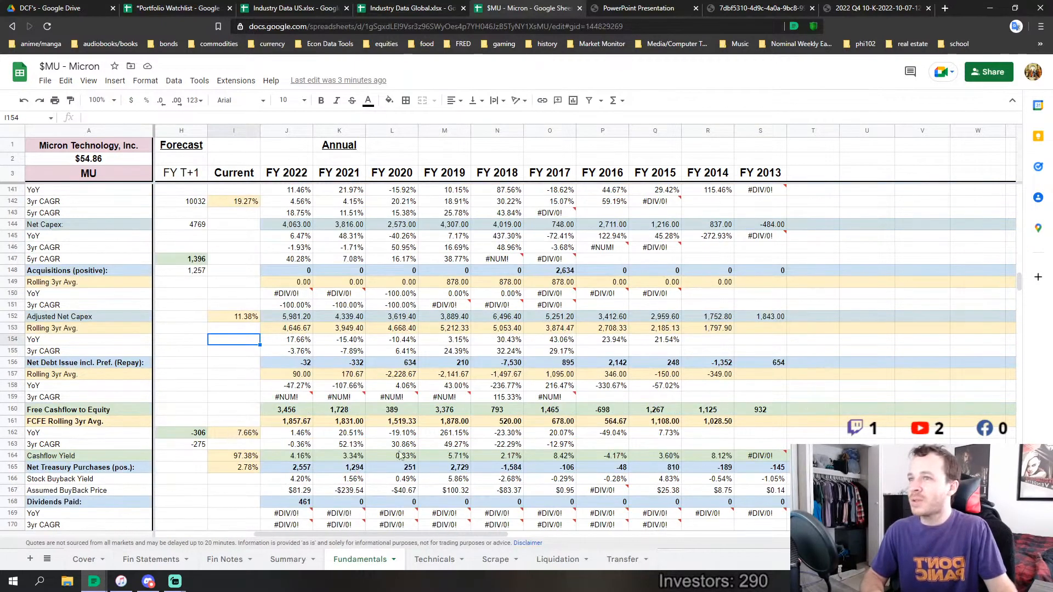
{"action": "scroll", "coordinate": [515, 308], "scroll_direction": "up", "scroll_amount": 1}
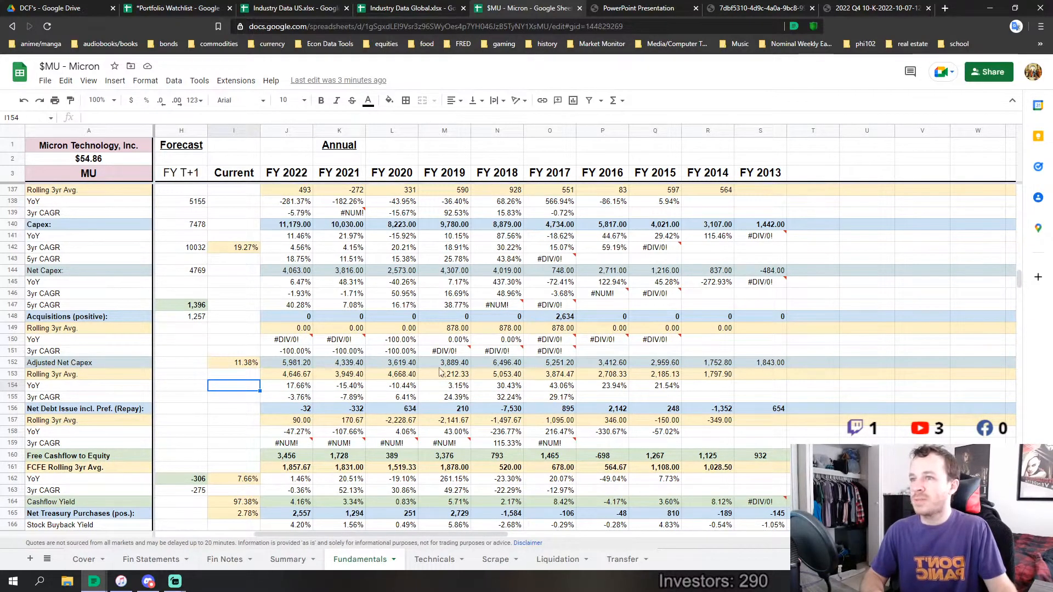
{"action": "left_click_drag", "start_coordinate": [436, 365], "coordinate": [541, 370]}
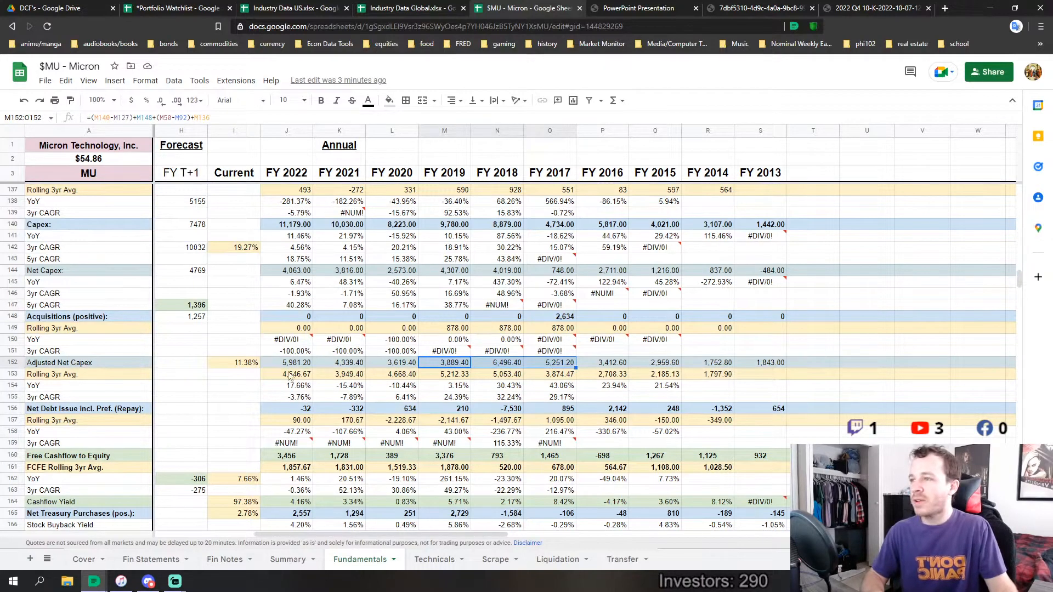
{"action": "scroll", "coordinate": [771, 269], "scroll_direction": "up", "scroll_amount": 3}
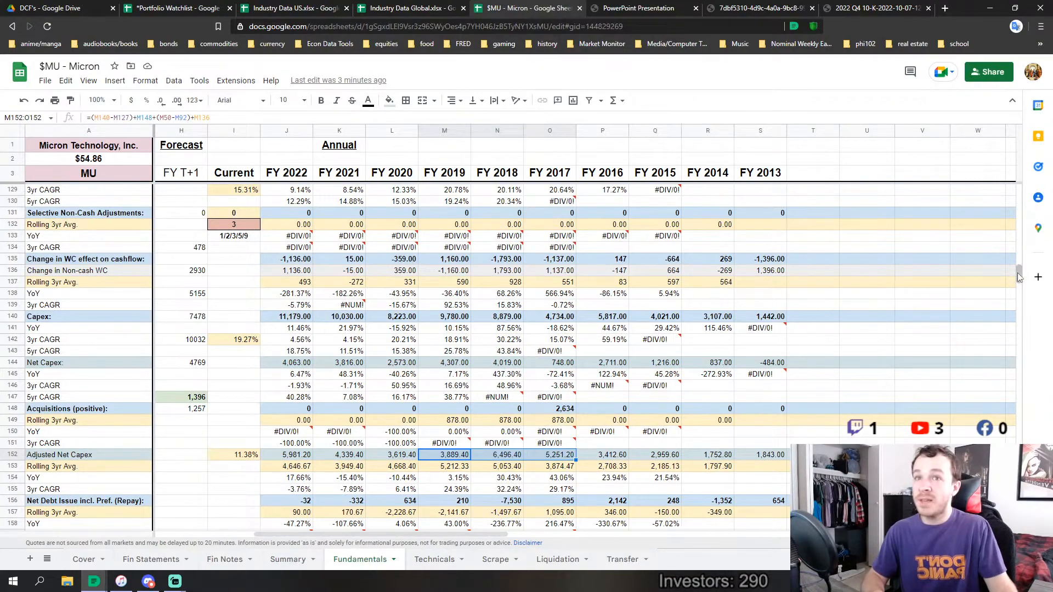
Review R&D and its YoY growth for FY 2022 to FY 2013, and inspect the Down Cycle and Up Cycle average formulas
{"action": "left_click_drag", "start_coordinate": [1017, 272], "coordinate": [1026, 207]}
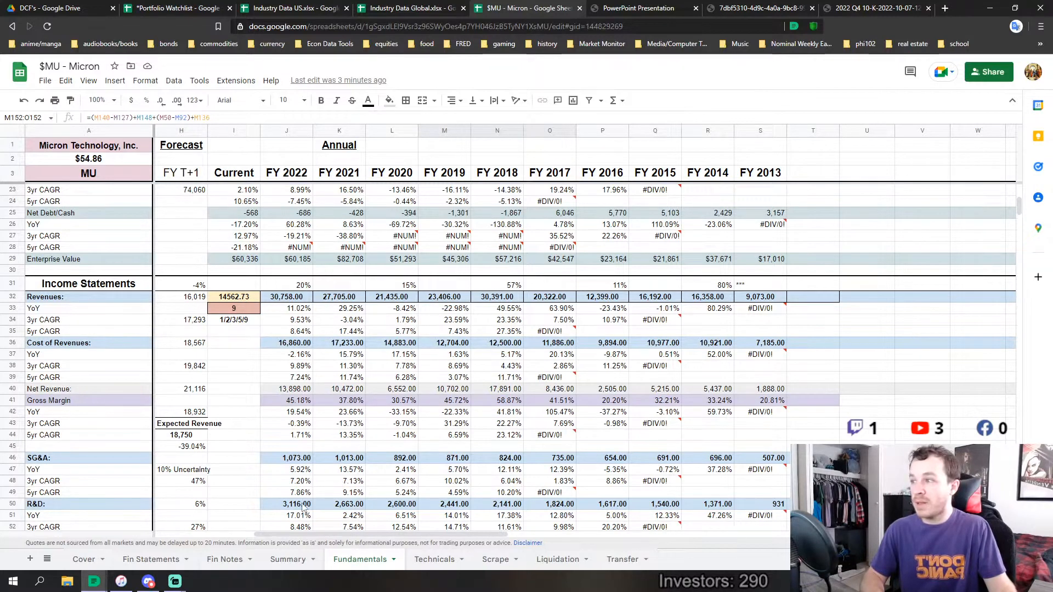
{"action": "left_click_drag", "start_coordinate": [302, 507], "coordinate": [739, 515]}
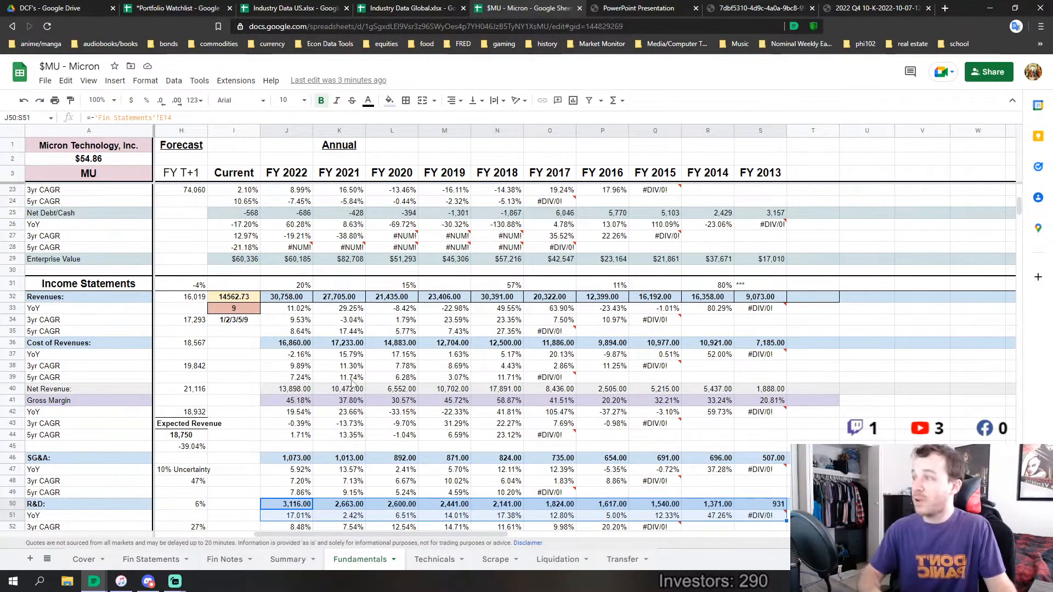
{"action": "scroll", "coordinate": [352, 384], "scroll_direction": "down", "scroll_amount": 3}
{"action": "left_click_drag", "start_coordinate": [290, 534], "coordinate": [276, 535]}
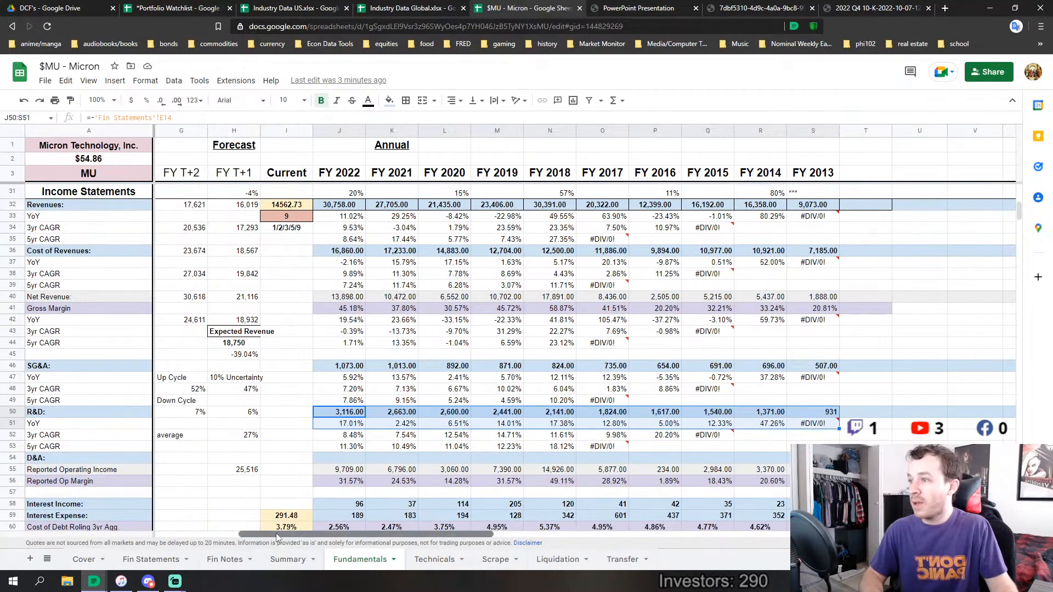
{"action": "left_click", "coordinate": [194, 416]}
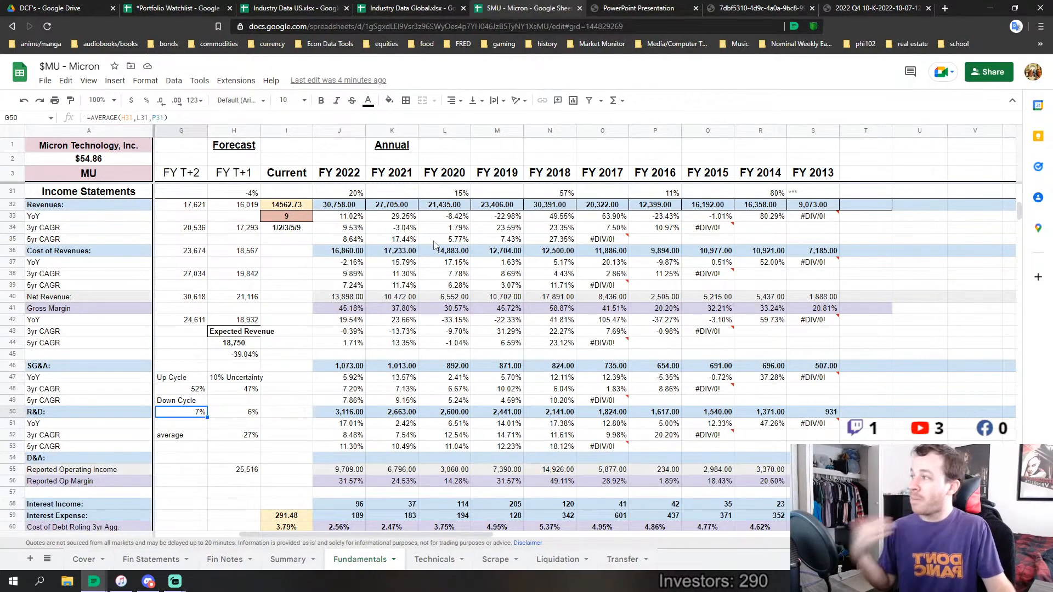
{"action": "left_click", "coordinate": [195, 389]}
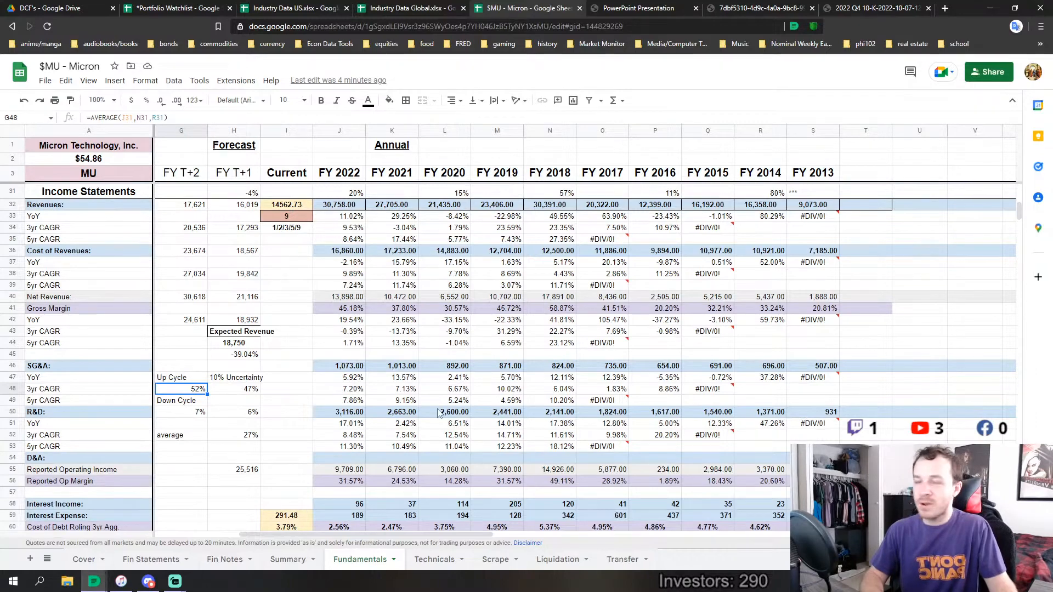
Compare Non-Cash ROIC for FY 2013 to FY 2017 with FY 2017 to FY 2022, and inspect the Current Non-Cash ROIC formula
{"action": "scroll", "coordinate": [479, 415], "scroll_direction": "down", "scroll_amount": 10}
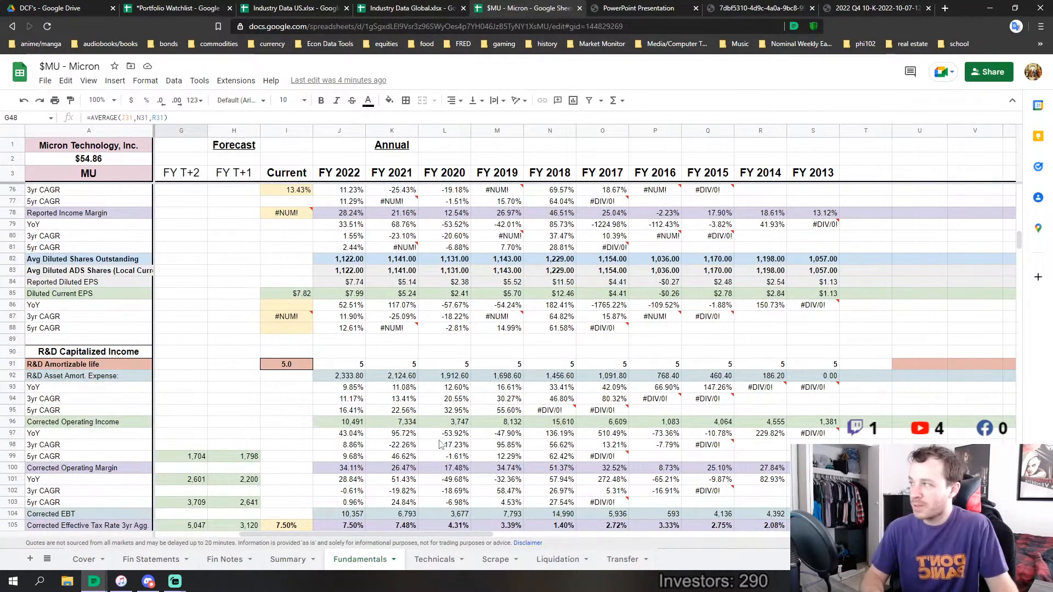
{"action": "scroll", "coordinate": [440, 444], "scroll_direction": "down", "scroll_amount": 6}
{"action": "scroll", "coordinate": [441, 444], "scroll_direction": "down", "scroll_amount": 15}
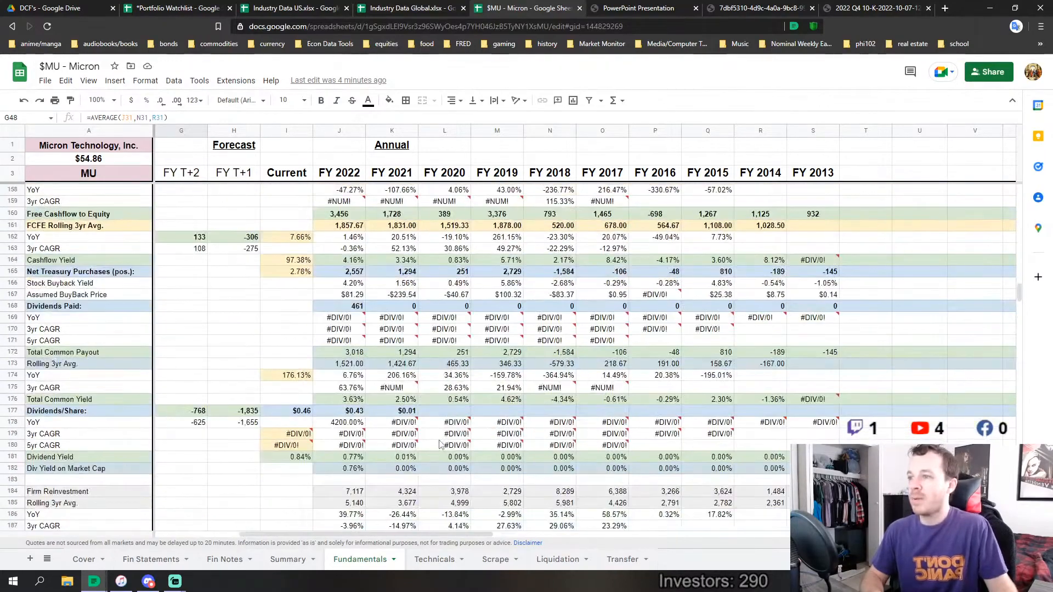
{"action": "scroll", "coordinate": [440, 445], "scroll_direction": "up", "scroll_amount": 2}
{"action": "scroll", "coordinate": [440, 444], "scroll_direction": "down", "scroll_amount": 4}
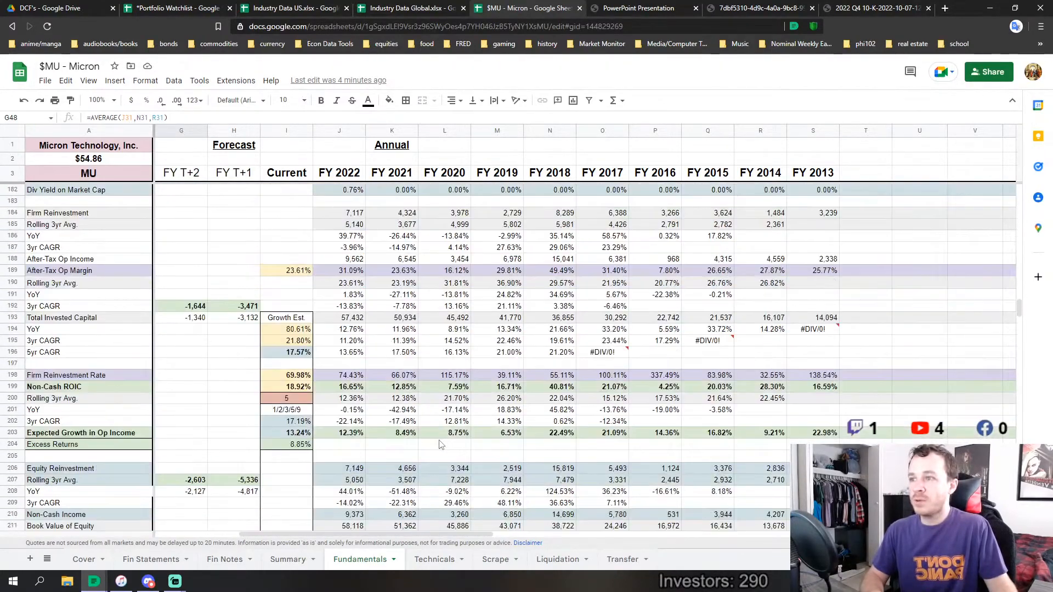
{"action": "scroll", "coordinate": [441, 444], "scroll_direction": "up", "scroll_amount": 7}
{"action": "scroll", "coordinate": [440, 444], "scroll_direction": "down", "scroll_amount": 10}
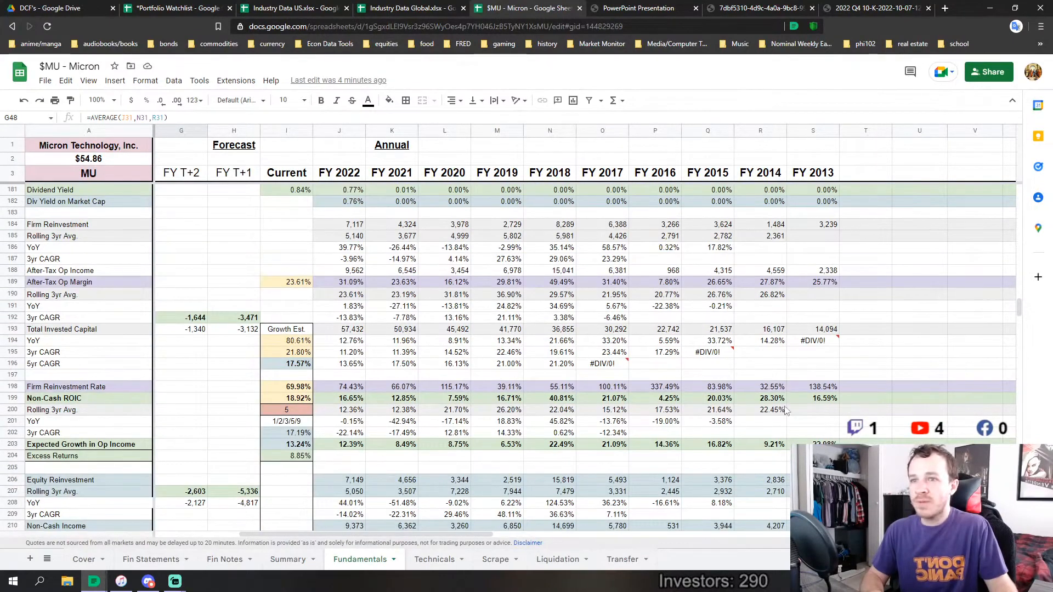
{"action": "scroll", "coordinate": [685, 405], "scroll_direction": "down", "scroll_amount": 4}
{"action": "left_click", "coordinate": [803, 259]}
{"action": "left_click", "coordinate": [615, 261], "text": "shift"}
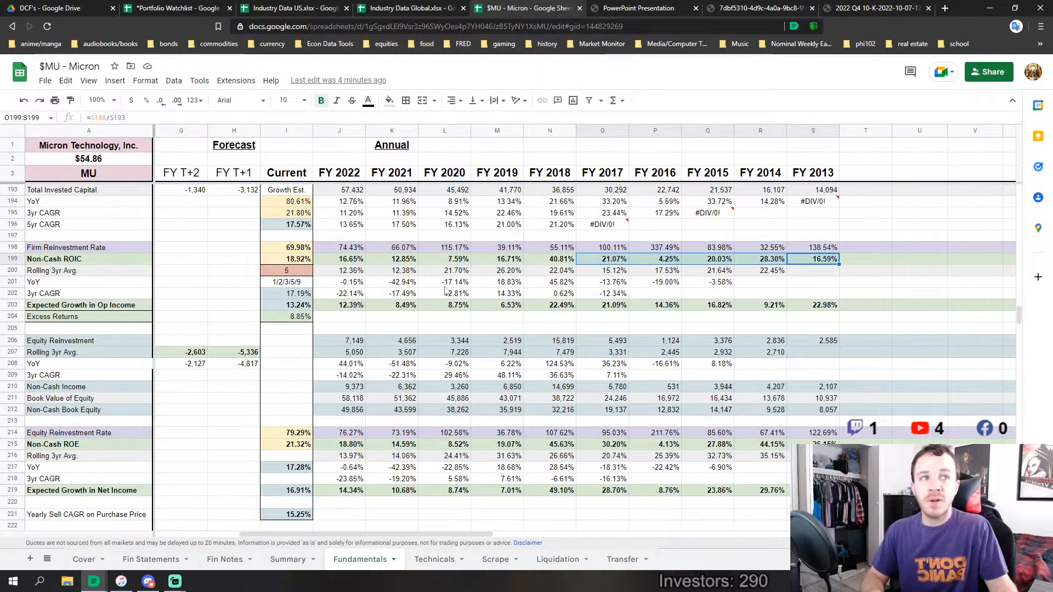
{"action": "left_click", "coordinate": [511, 297]}
{"action": "left_click_drag", "start_coordinate": [346, 261], "coordinate": [612, 260]}
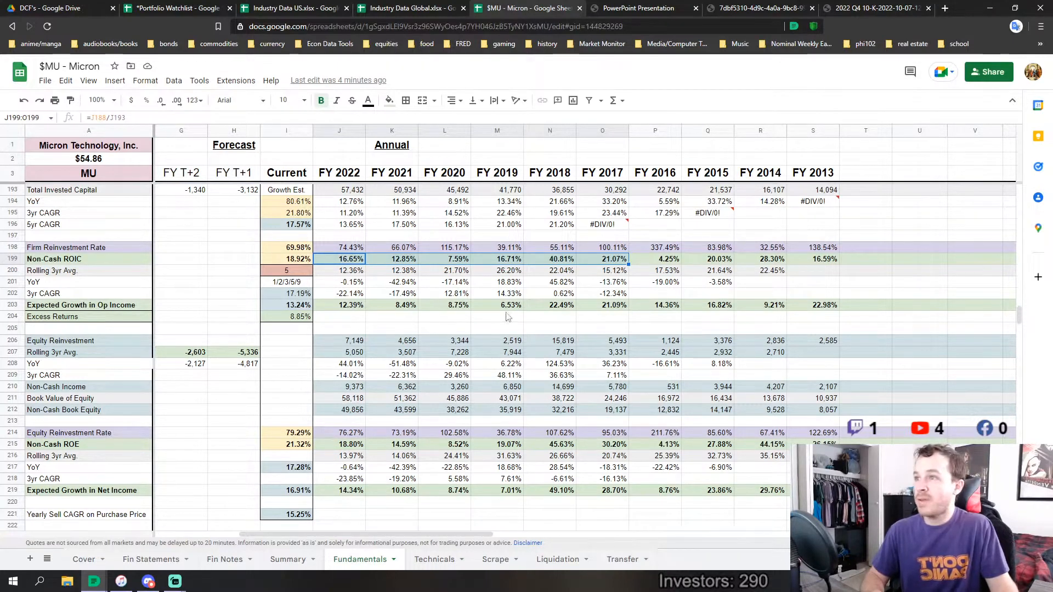
{"action": "left_click", "coordinate": [286, 261]}
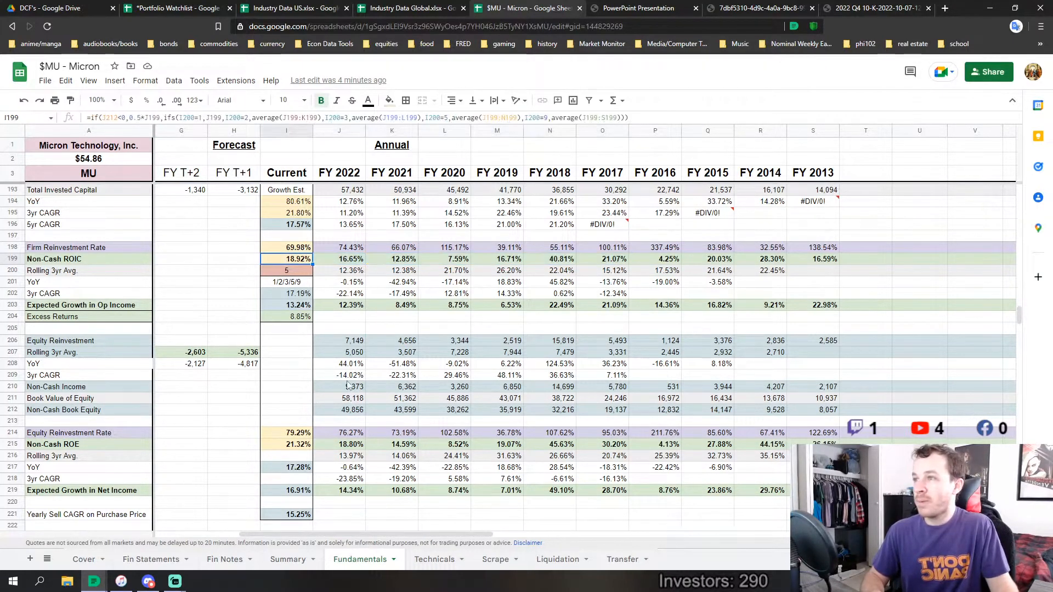
Compare balance-sheet Cash & Equivalents for FY 2013 to FY 2017 with FY 2018 to FY 2022
{"action": "scroll", "coordinate": [436, 423], "scroll_direction": "down", "scroll_amount": 4}
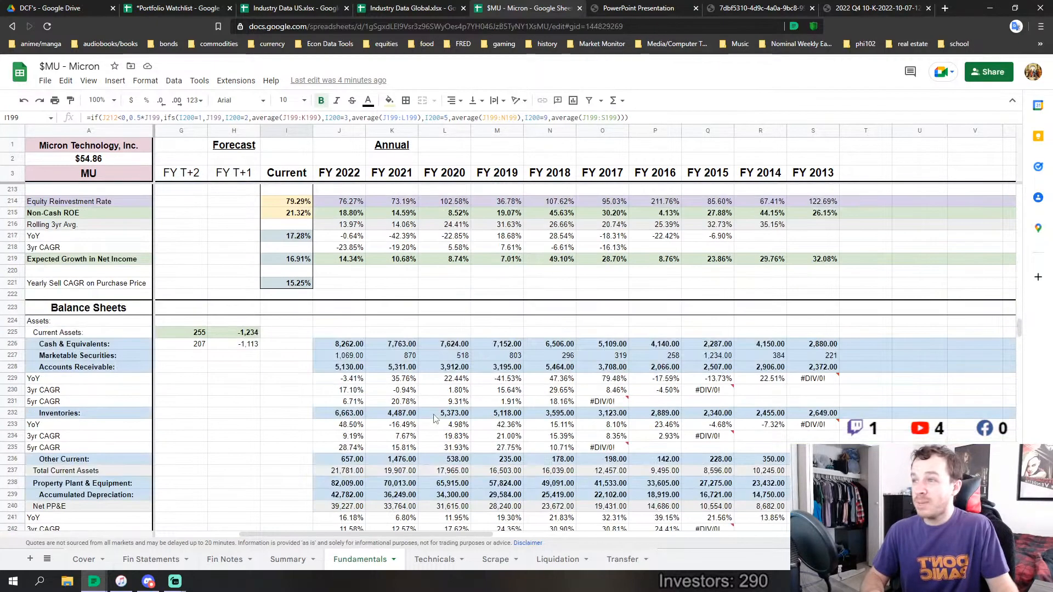
{"action": "scroll", "coordinate": [602, 427], "scroll_direction": "down", "scroll_amount": 3}
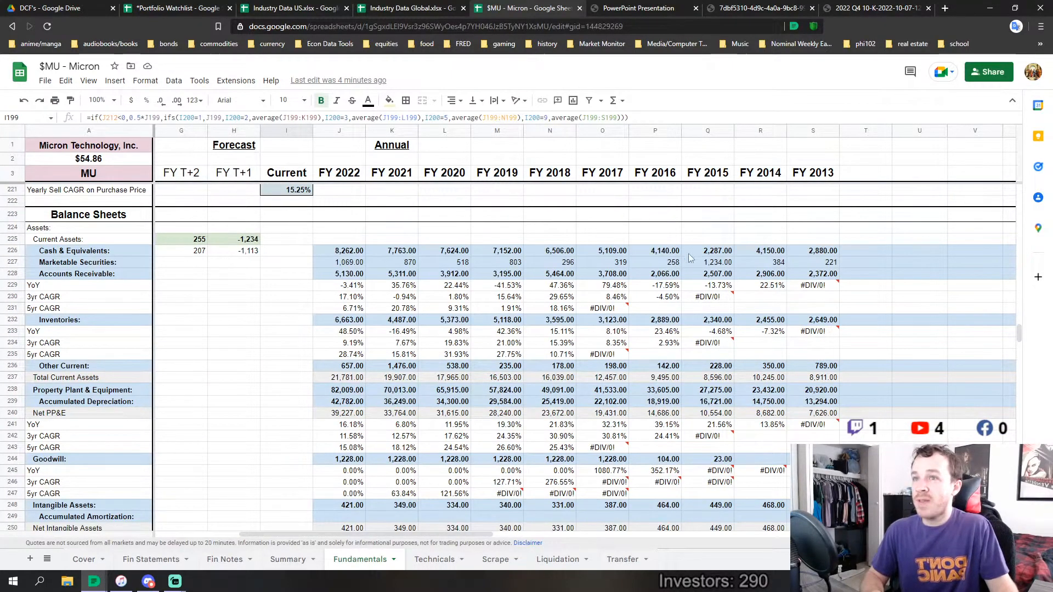
{"action": "left_click_drag", "start_coordinate": [806, 239], "coordinate": [600, 253]}
{"action": "left_click", "coordinate": [594, 299]}
{"action": "left_click_drag", "start_coordinate": [805, 252], "coordinate": [620, 255]}
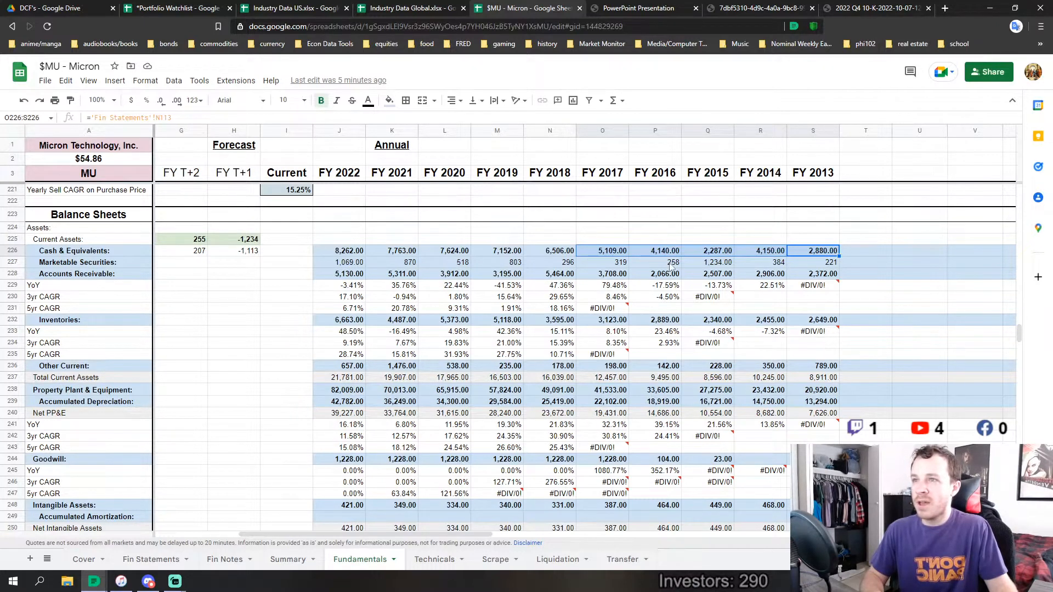
{"action": "left_click_drag", "start_coordinate": [551, 250], "coordinate": [340, 255]}
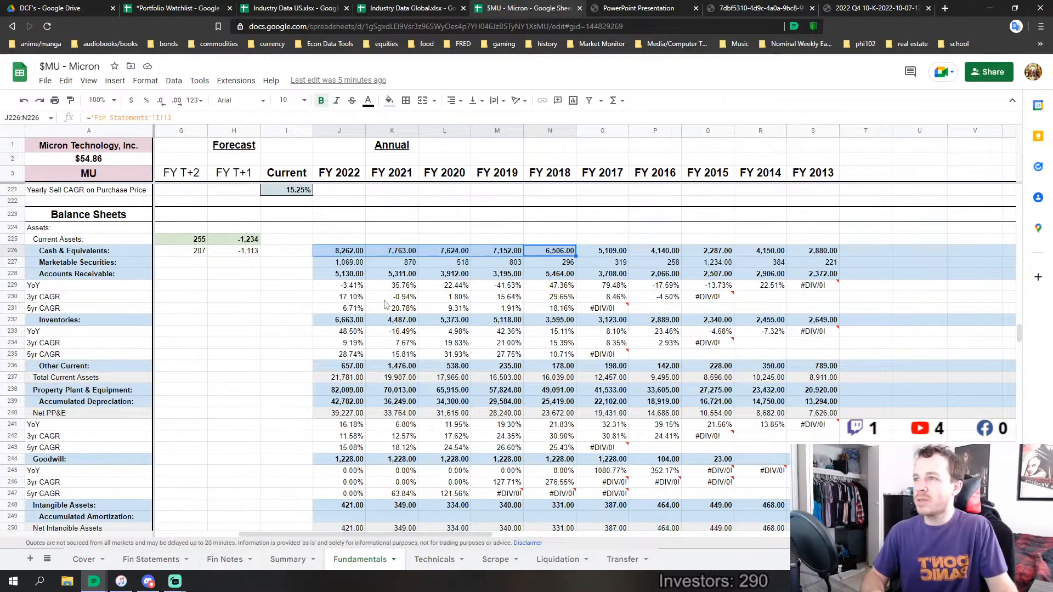
{"action": "left_click", "coordinate": [350, 253]}
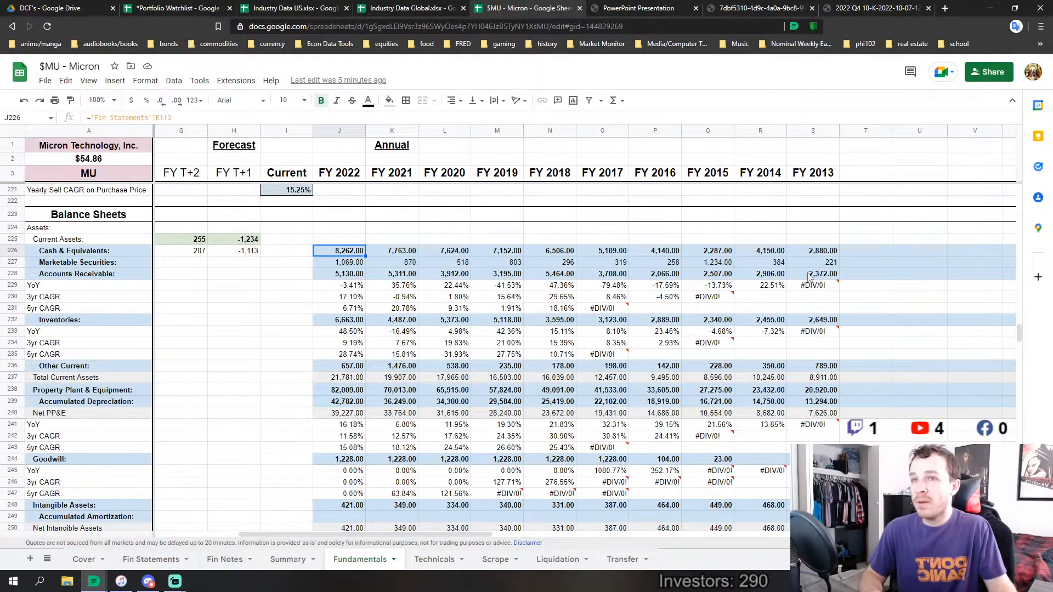
Compare Accounts Receivable for FY 2013 to FY 2017 with FY 2018 to FY 2022, and look over the asset and liability rows below
{"action": "left_click_drag", "start_coordinate": [808, 275], "coordinate": [617, 273]}
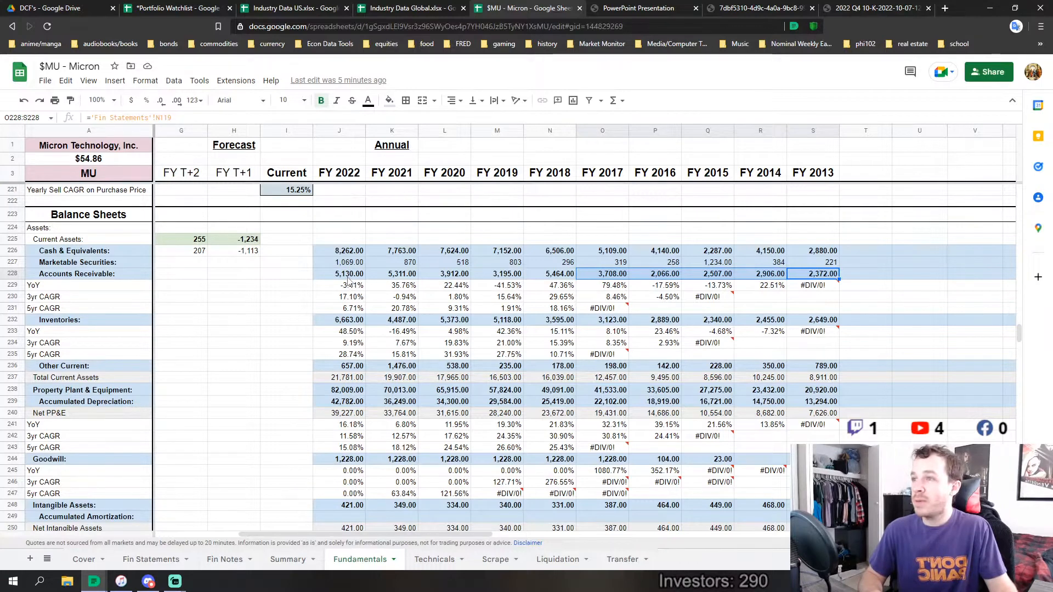
{"action": "left_click_drag", "start_coordinate": [351, 276], "coordinate": [546, 275]}
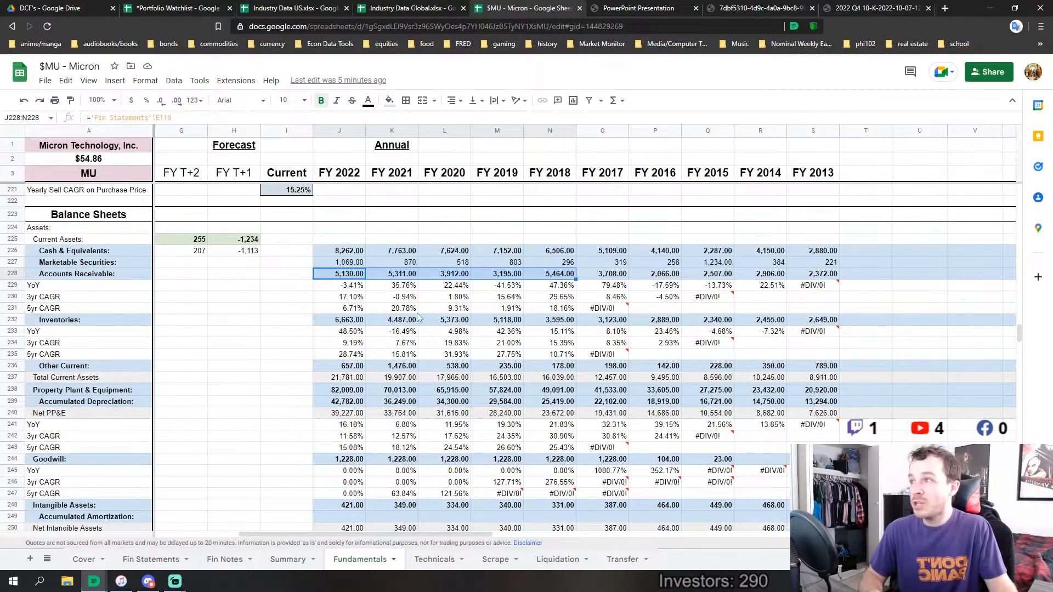
{"action": "scroll", "coordinate": [367, 304], "scroll_direction": "down", "scroll_amount": 6}
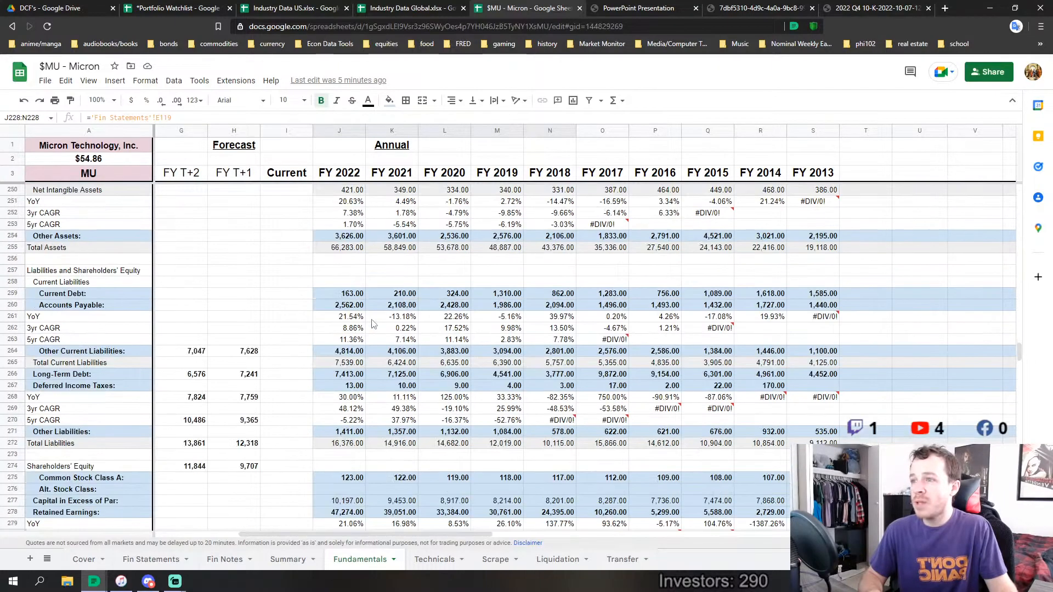
{"action": "scroll", "coordinate": [375, 327], "scroll_direction": "up", "scroll_amount": 3}
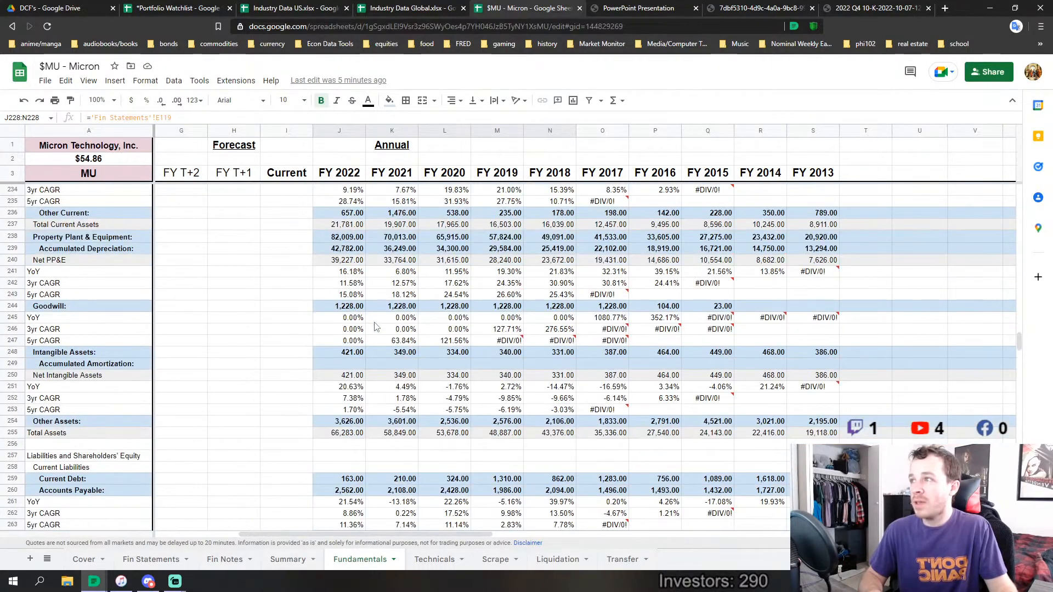
Compare Accounts Payable for FY 2013 to FY 2017 with FY 2018 to FY 2022
{"action": "scroll", "coordinate": [375, 327], "scroll_direction": "up", "scroll_amount": 2}
{"action": "scroll", "coordinate": [376, 329], "scroll_direction": "down", "scroll_amount": 4}
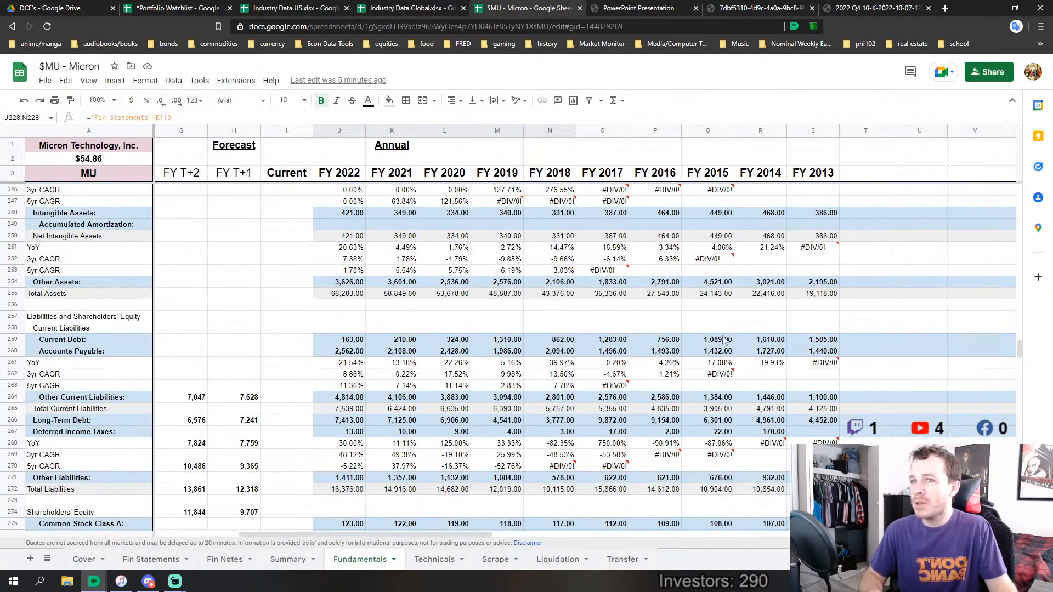
{"action": "left_click_drag", "start_coordinate": [817, 351], "coordinate": [615, 356]}
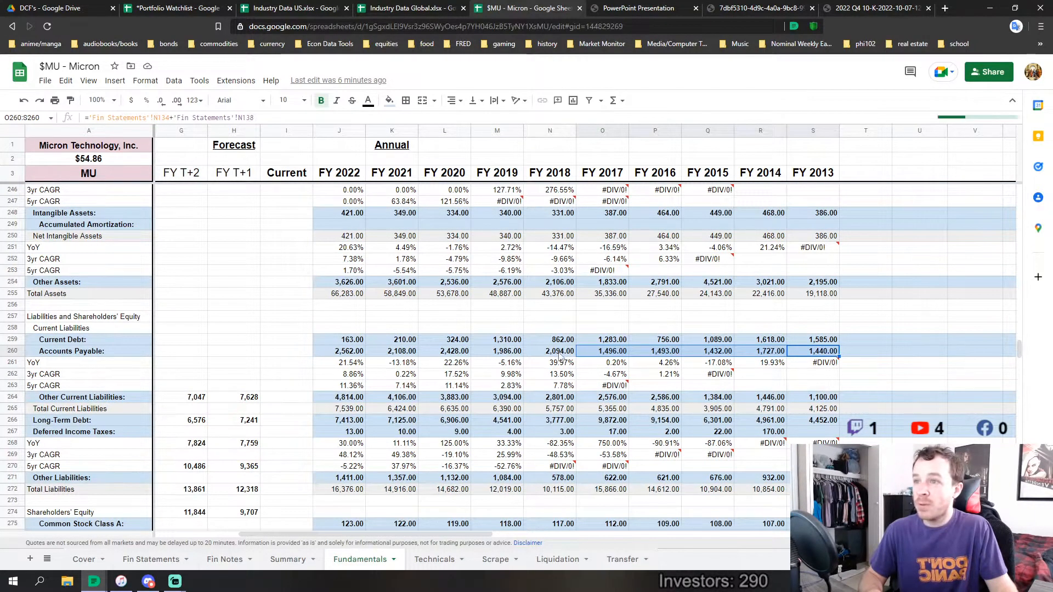
{"action": "left_click_drag", "start_coordinate": [565, 352], "coordinate": [354, 356]}
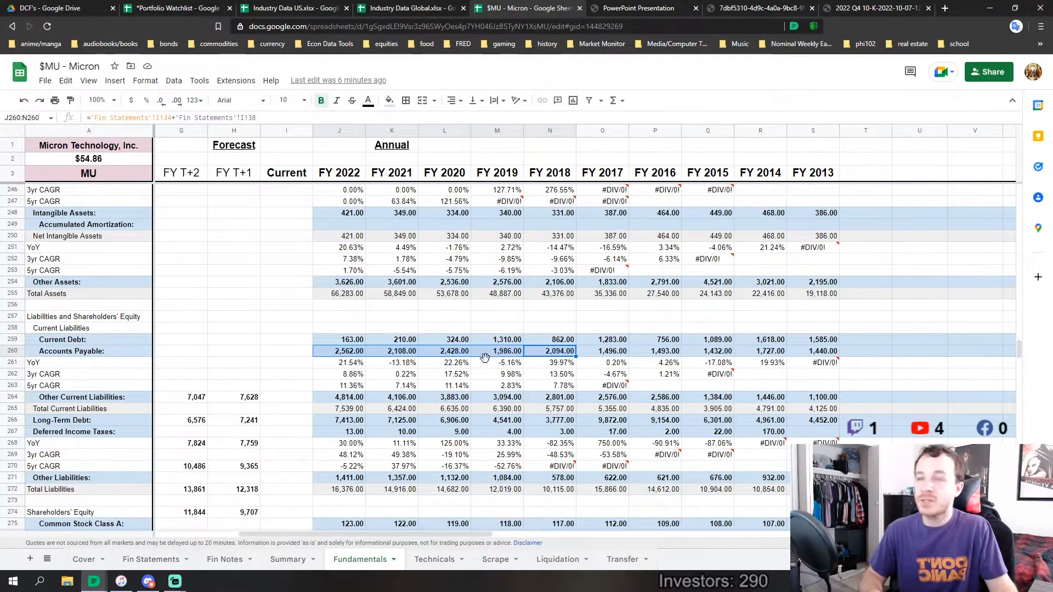
{"action": "scroll", "coordinate": [344, 358], "scroll_direction": "up", "scroll_amount": 5}
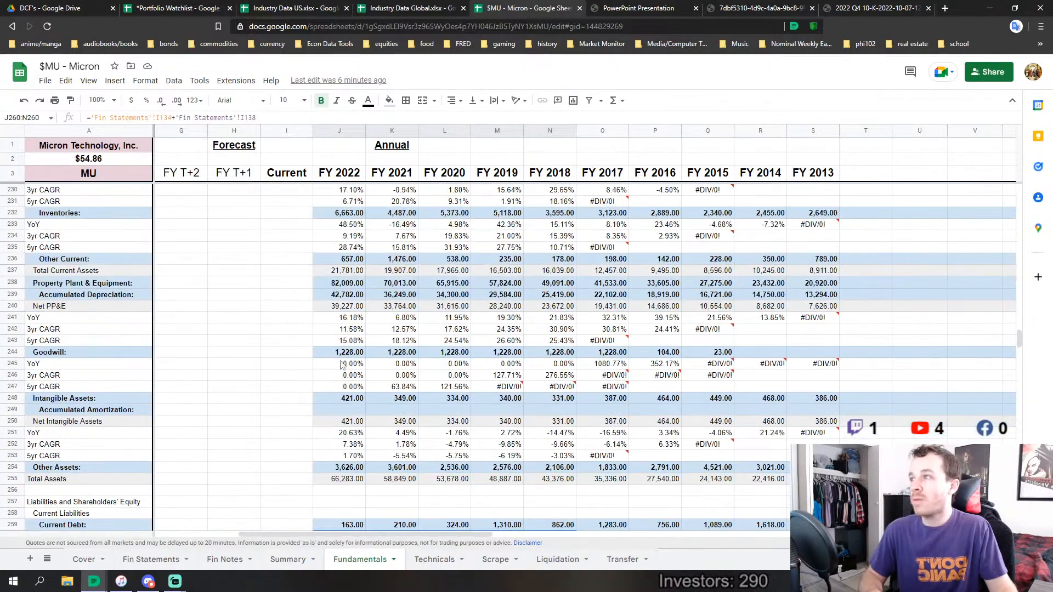
{"action": "scroll", "coordinate": [335, 406], "scroll_direction": "down", "scroll_amount": 1}
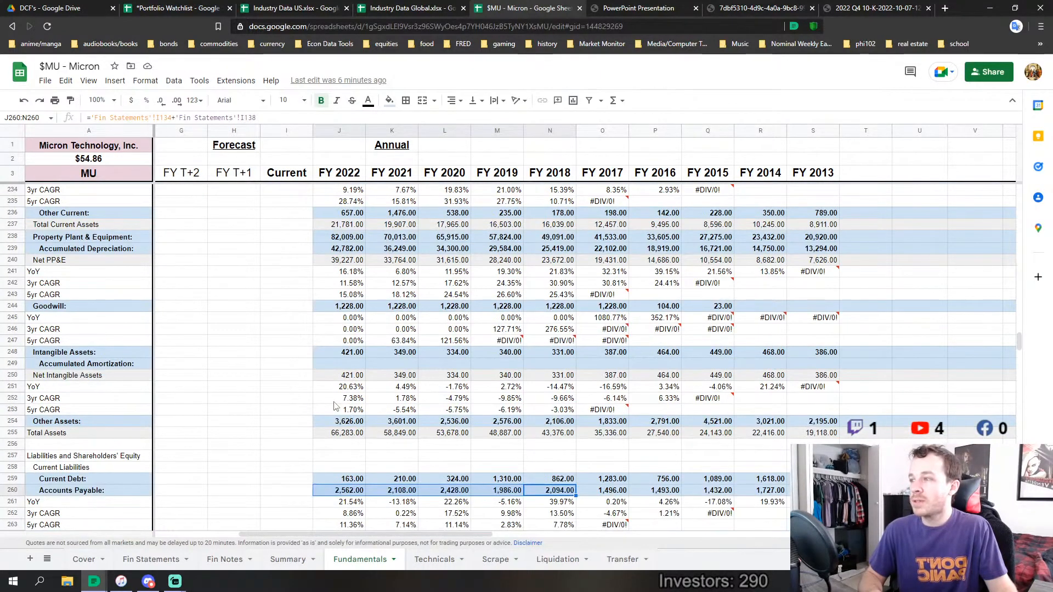
Compare Inventories for FY 2013 to FY 2017 with FY 2018 to FY 2022, and review Total Assets through FY 2022
{"action": "scroll", "coordinate": [342, 296], "scroll_direction": "up", "scroll_amount": 4}
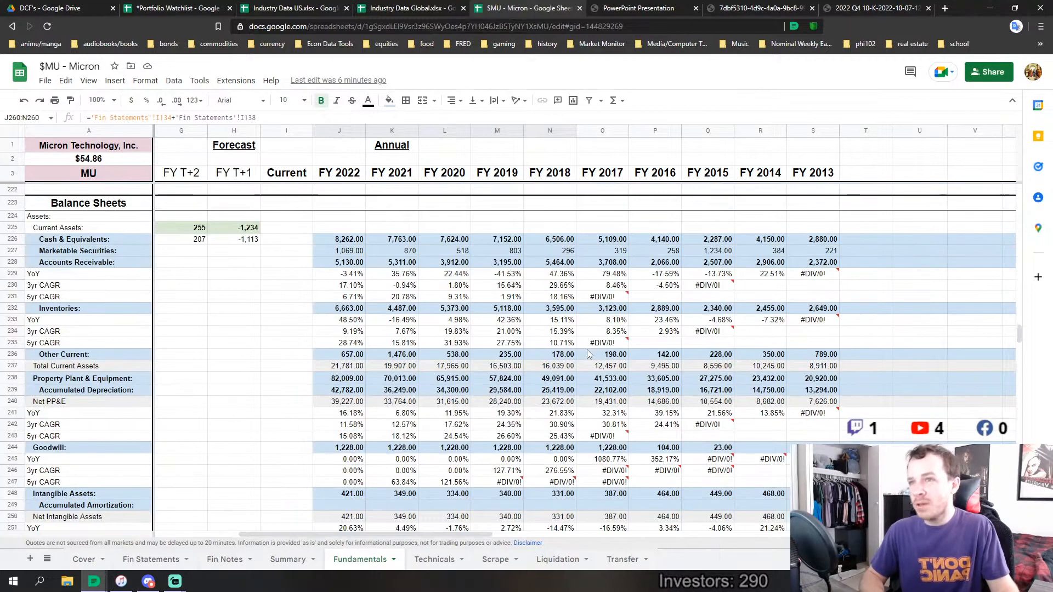
{"action": "left_click_drag", "start_coordinate": [818, 308], "coordinate": [615, 311]}
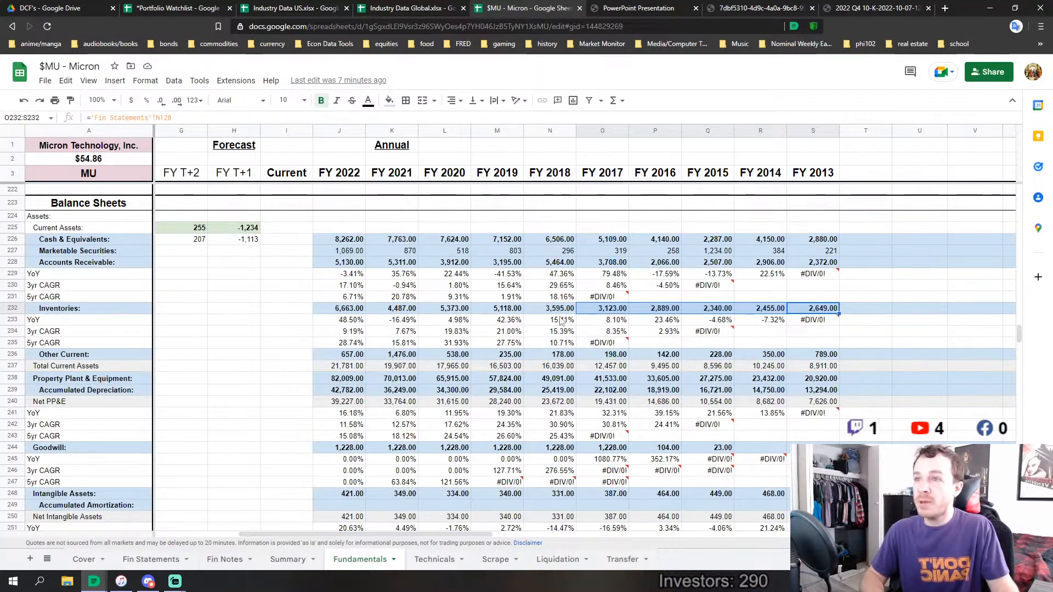
{"action": "left_click_drag", "start_coordinate": [559, 311], "coordinate": [356, 314]}
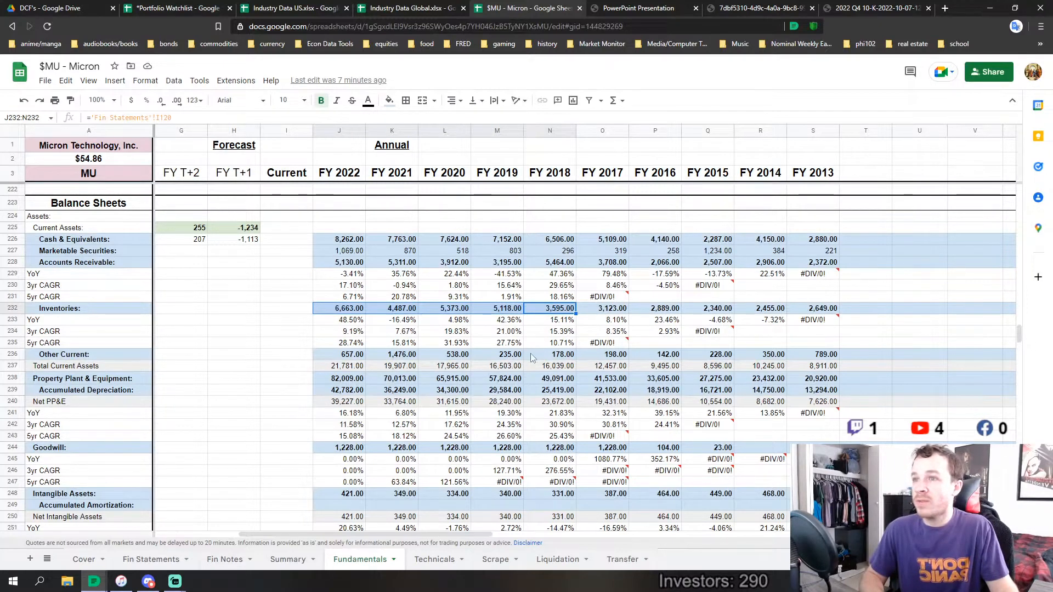
{"action": "scroll", "coordinate": [529, 362], "scroll_direction": "down", "scroll_amount": 2}
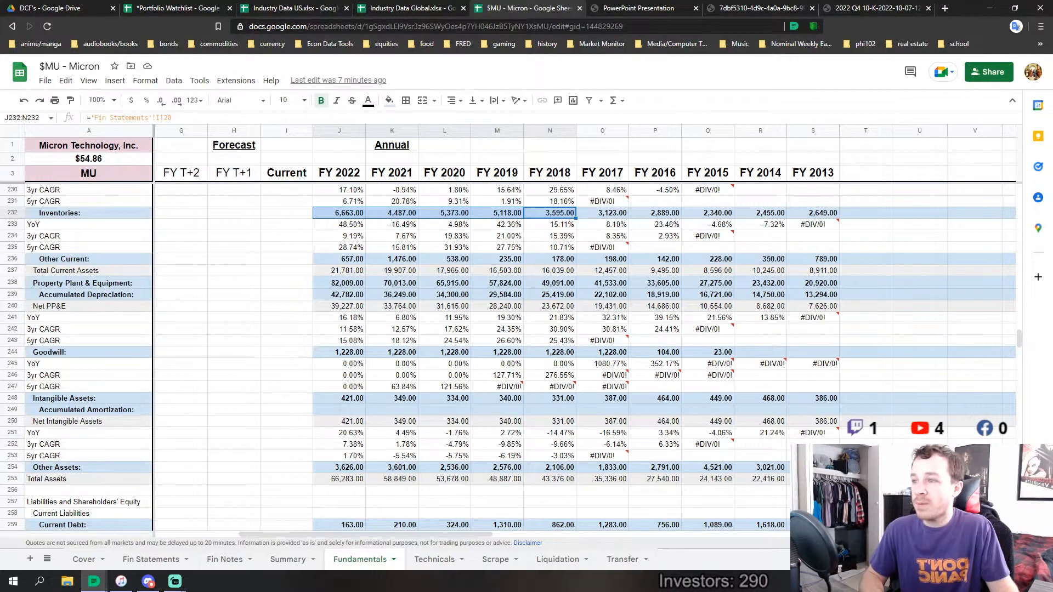
{"action": "left_click_drag", "start_coordinate": [813, 478], "coordinate": [341, 483]}
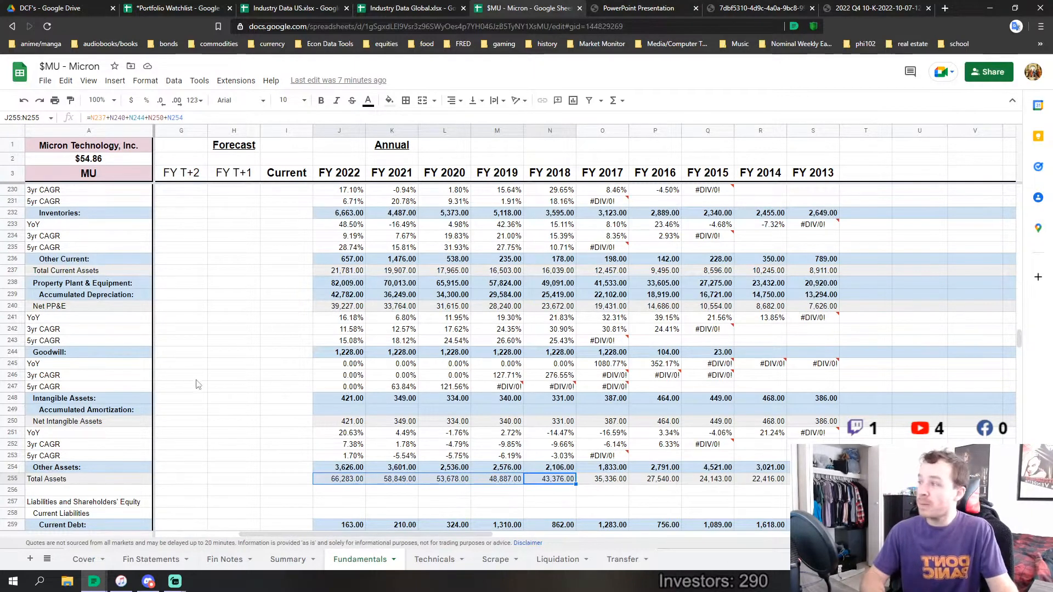
Recheck Inventories for FY 2013 to FY 2017 against FY 2018 to FY 2022, and single out the FY 2022 inventory cell
{"action": "scroll", "coordinate": [377, 318], "scroll_direction": "up", "scroll_amount": 3}
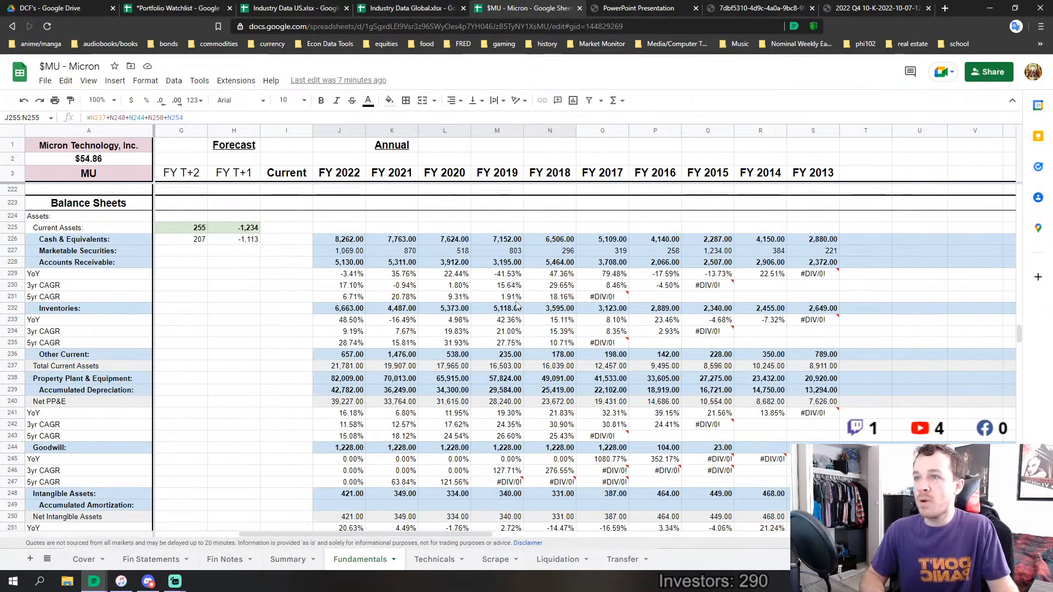
{"action": "left_click_drag", "start_coordinate": [603, 308], "coordinate": [655, 308]}
{"action": "left_click_drag", "start_coordinate": [764, 310], "coordinate": [812, 309]}
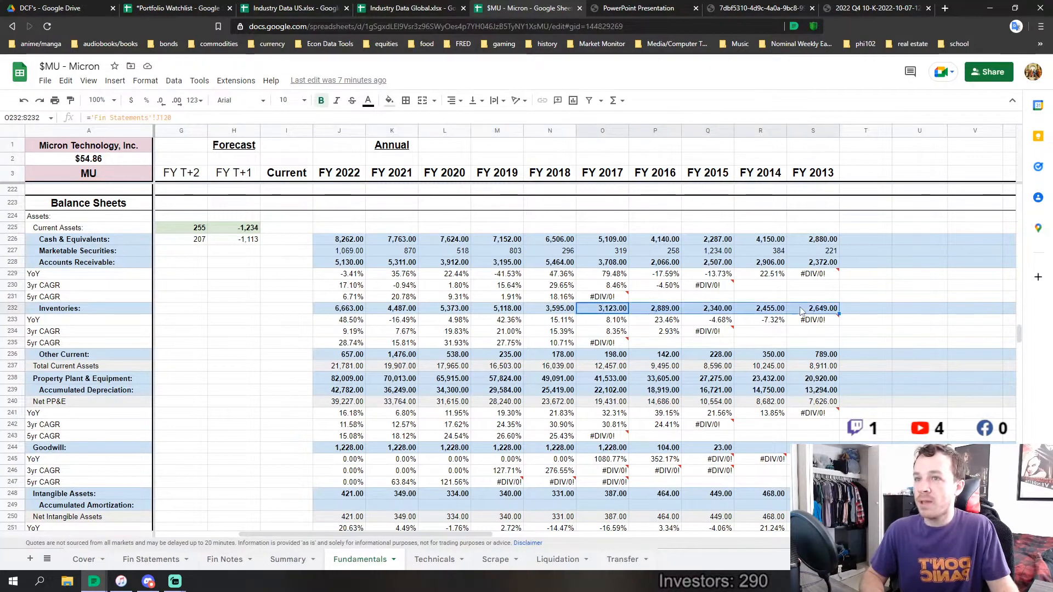
{"action": "left_click_drag", "start_coordinate": [550, 308], "coordinate": [351, 309]}
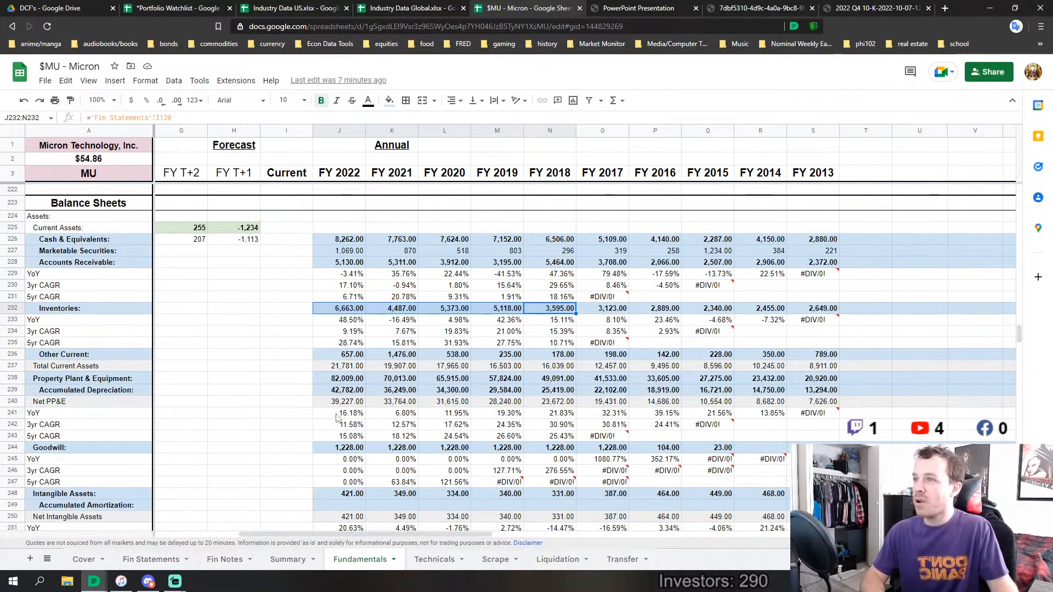
{"action": "left_click", "coordinate": [349, 310]}
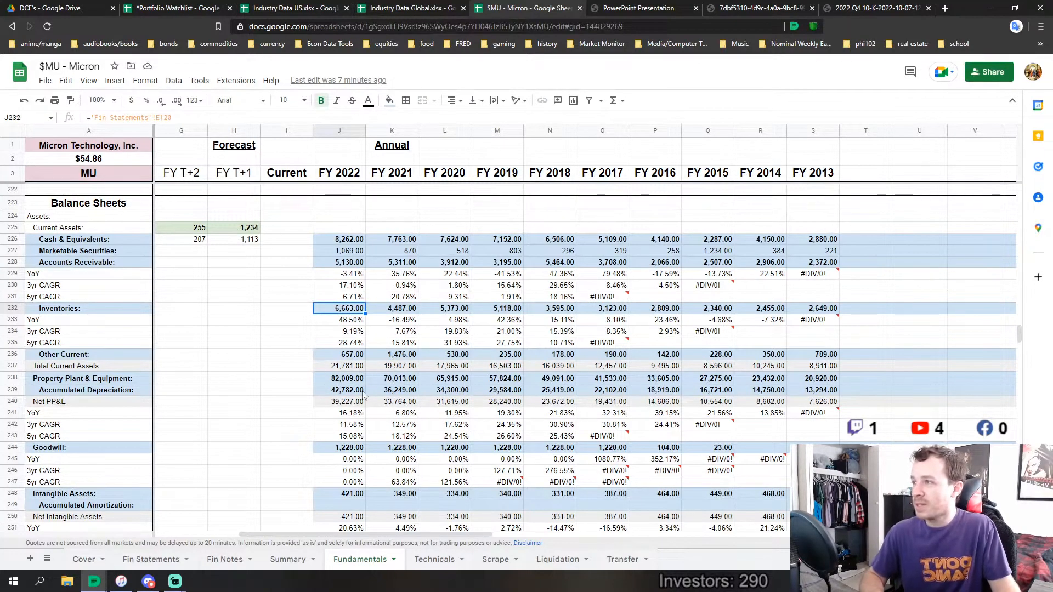
Compare Total Assets for FY 2022 with Total Assets for FY 2013
{"action": "scroll", "coordinate": [364, 396], "scroll_direction": "down", "scroll_amount": 4}
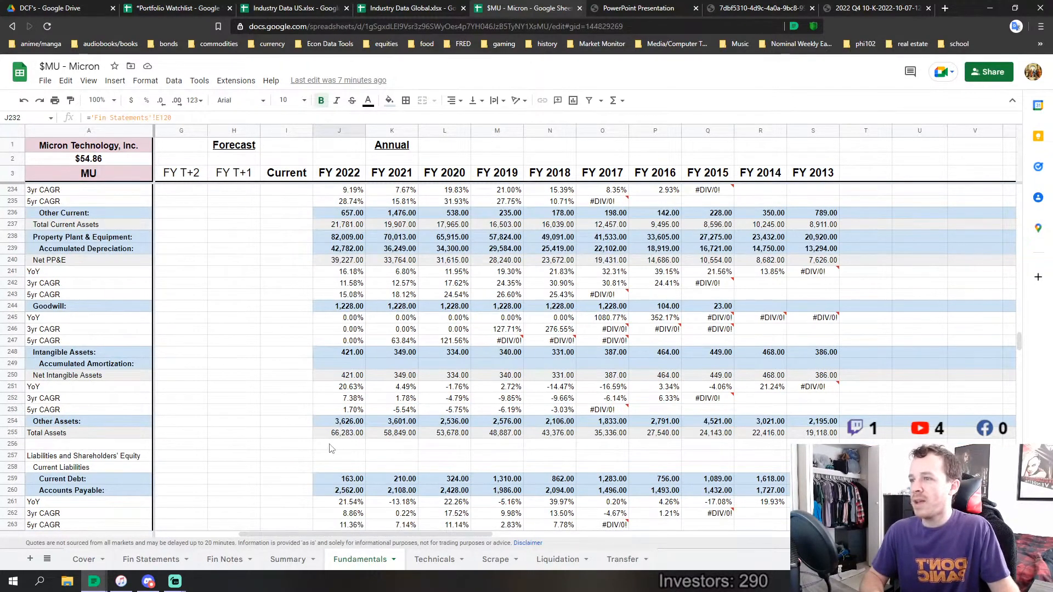
{"action": "left_click", "coordinate": [342, 436]}
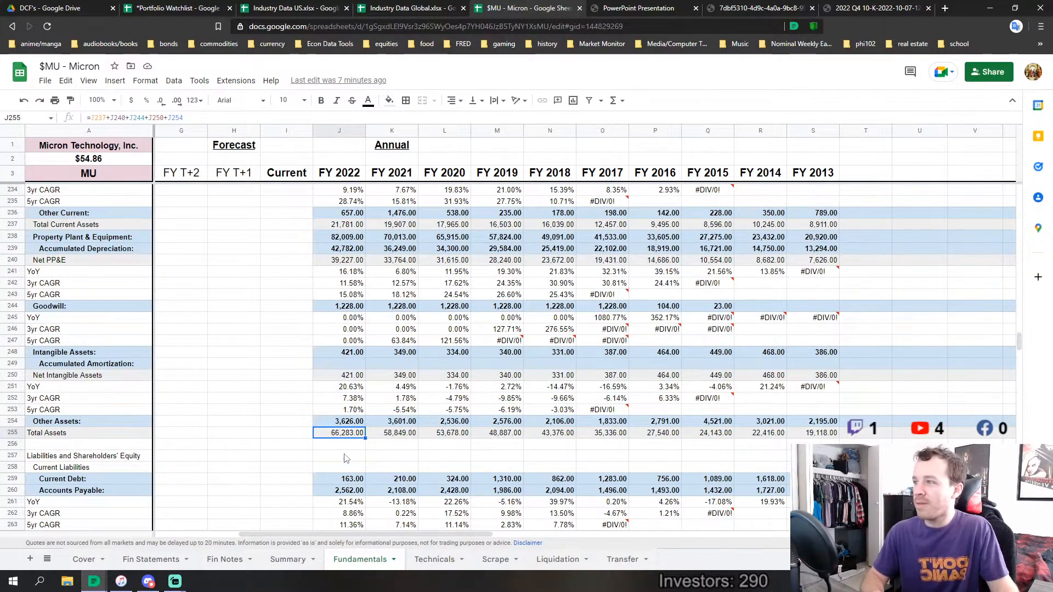
{"action": "scroll", "coordinate": [658, 461], "scroll_direction": "up", "scroll_amount": 4}
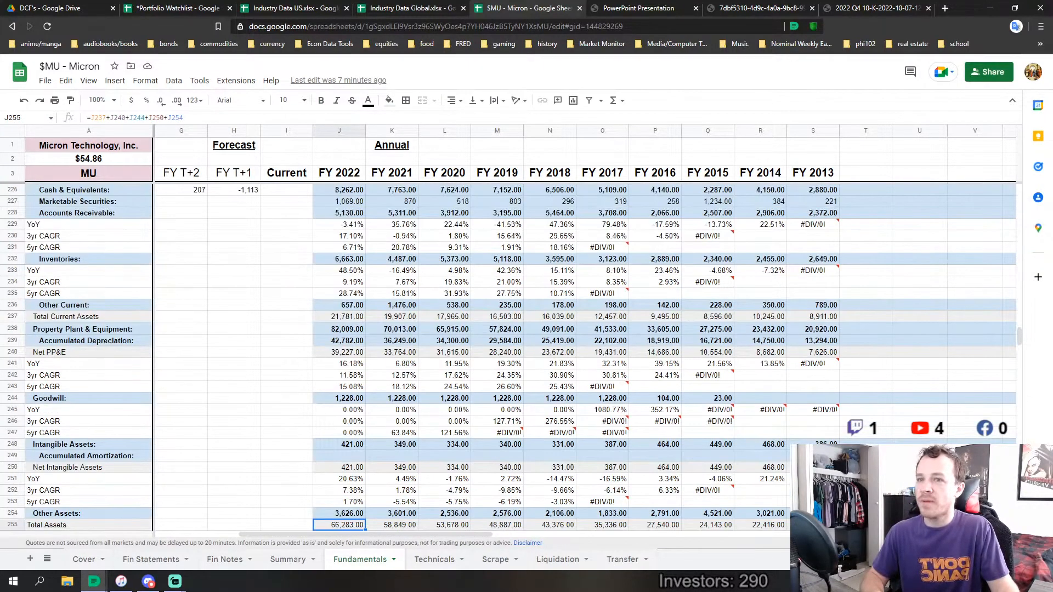
{"action": "scroll", "coordinate": [786, 490], "scroll_direction": "down", "scroll_amount": 4}
{"action": "left_click", "coordinate": [812, 433]}
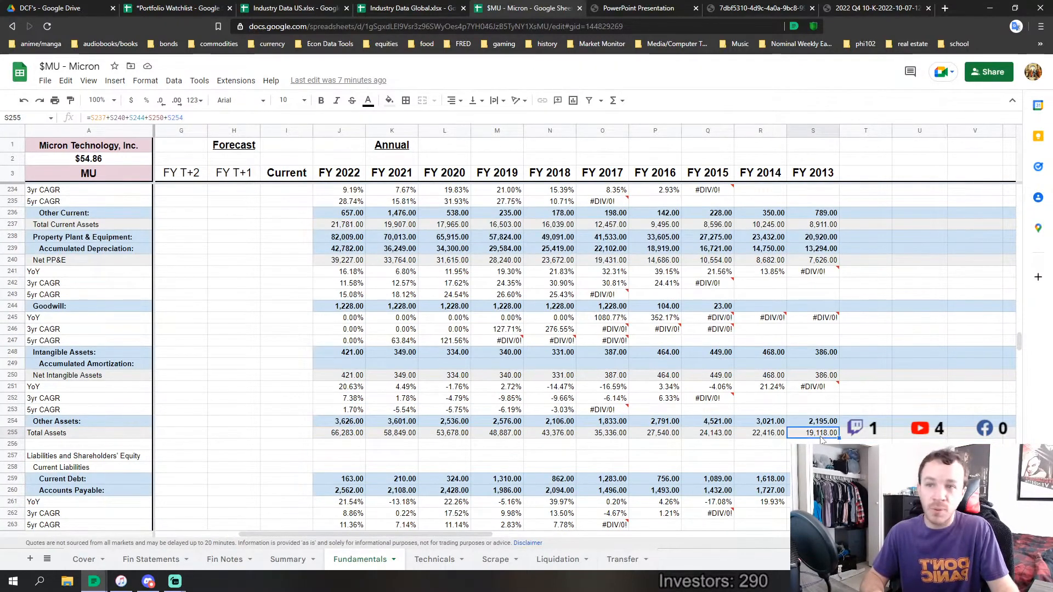
Look over the balance-sheet rows from Cash & Equivalents down through liabilities and Shareholders' Equity
{"action": "scroll", "coordinate": [832, 394], "scroll_direction": "up", "scroll_amount": 4}
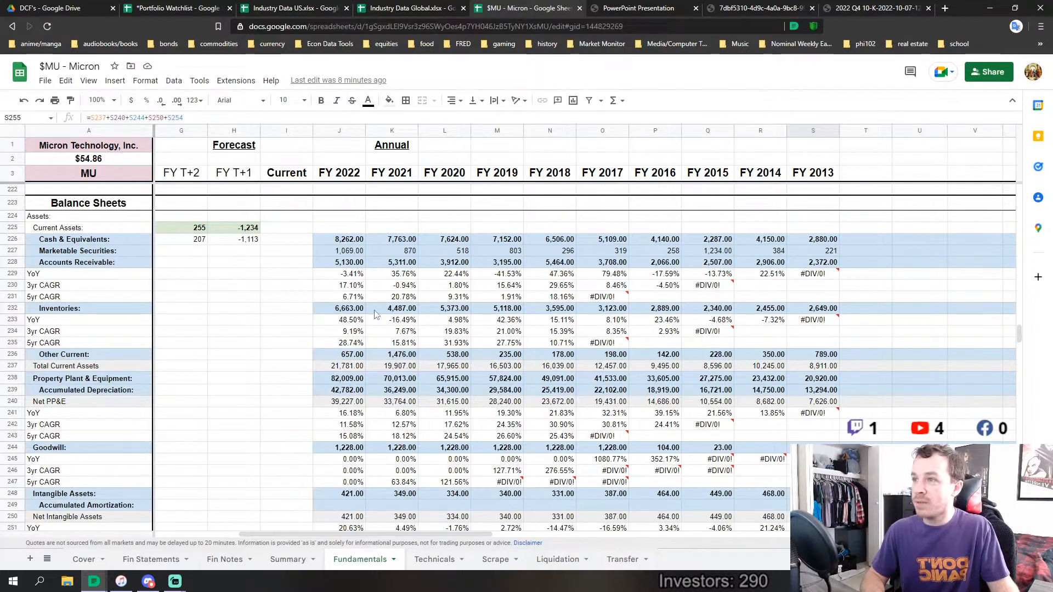
{"action": "scroll", "coordinate": [347, 356], "scroll_direction": "down", "scroll_amount": 1}
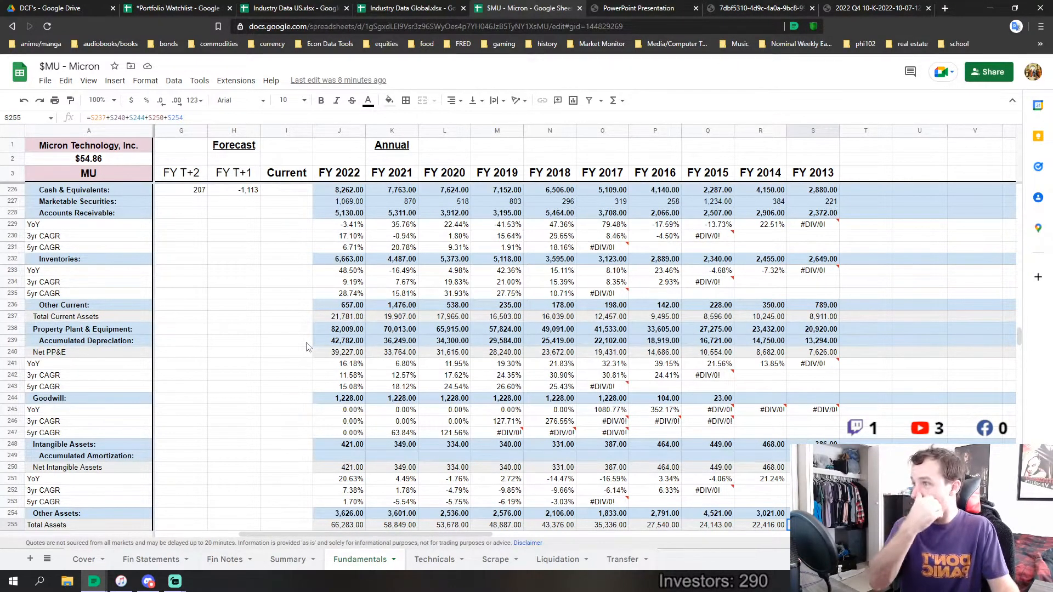
{"action": "scroll", "coordinate": [331, 344], "scroll_direction": "down", "scroll_amount": 2}
{"action": "scroll", "coordinate": [372, 377], "scroll_direction": "down", "scroll_amount": 4}
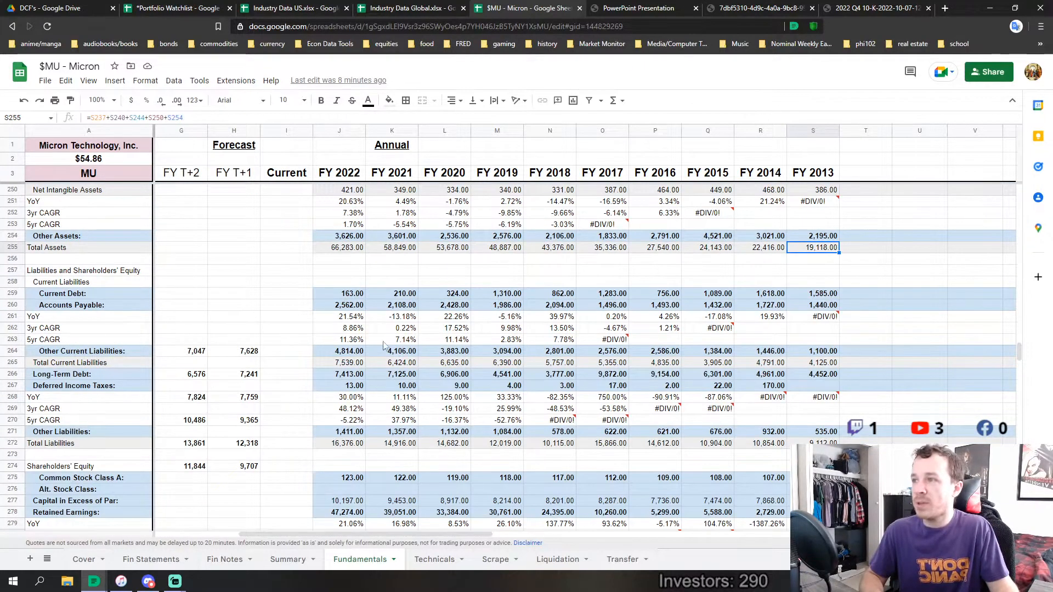
{"action": "scroll", "coordinate": [382, 356], "scroll_direction": "down", "scroll_amount": 2}
{"action": "scroll", "coordinate": [410, 347], "scroll_direction": "up", "scroll_amount": 2}
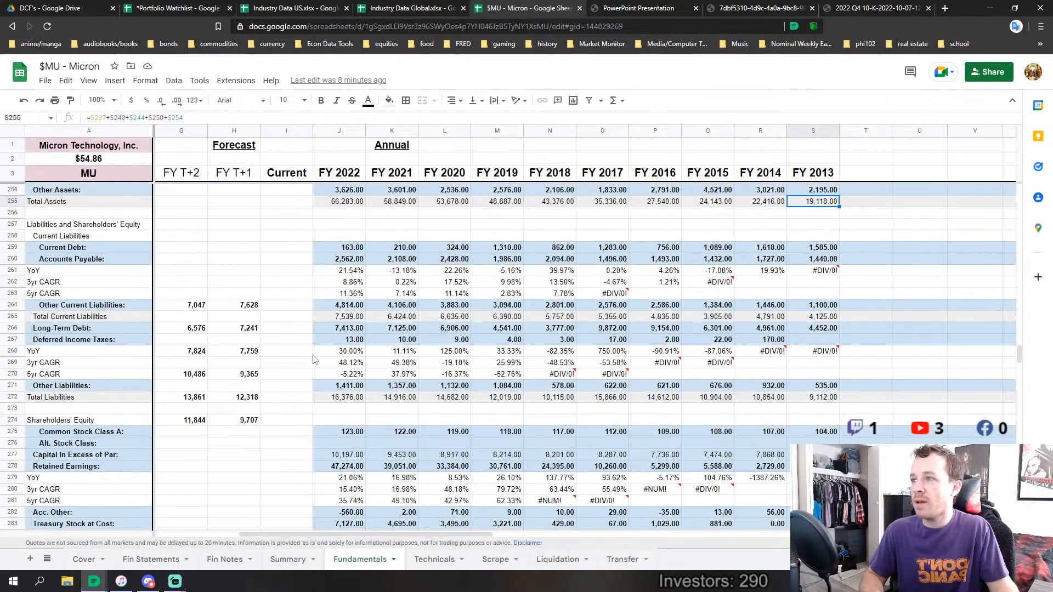
Compare Total Current Assets for FY 2013 to FY 2017 with FY 2018 to FY 2022, and single out FY 2022
{"action": "scroll", "coordinate": [378, 357], "scroll_direction": "up", "scroll_amount": 7}
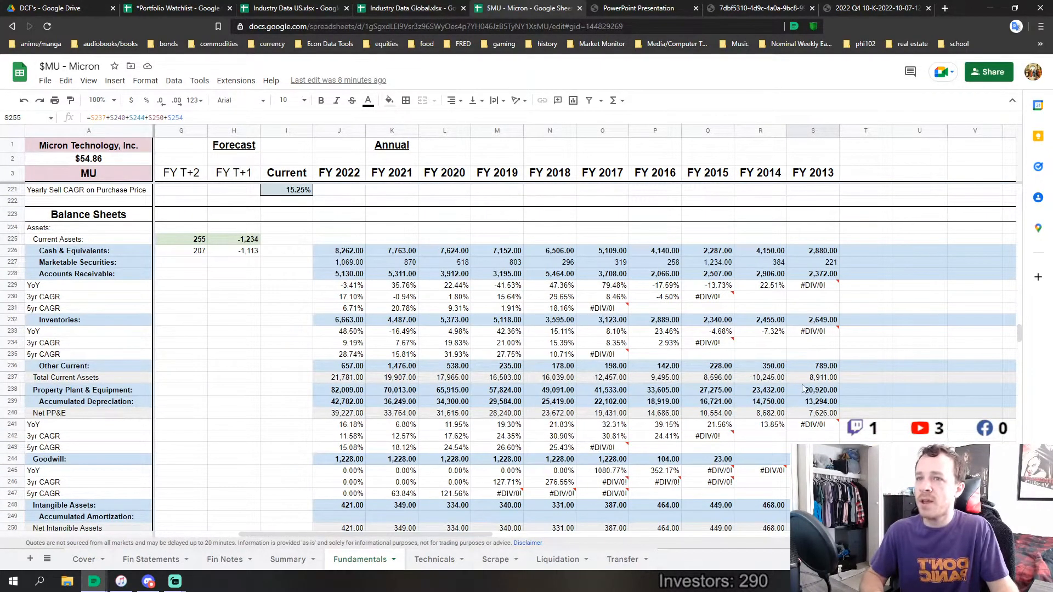
{"action": "left_click_drag", "start_coordinate": [831, 377], "coordinate": [611, 386]}
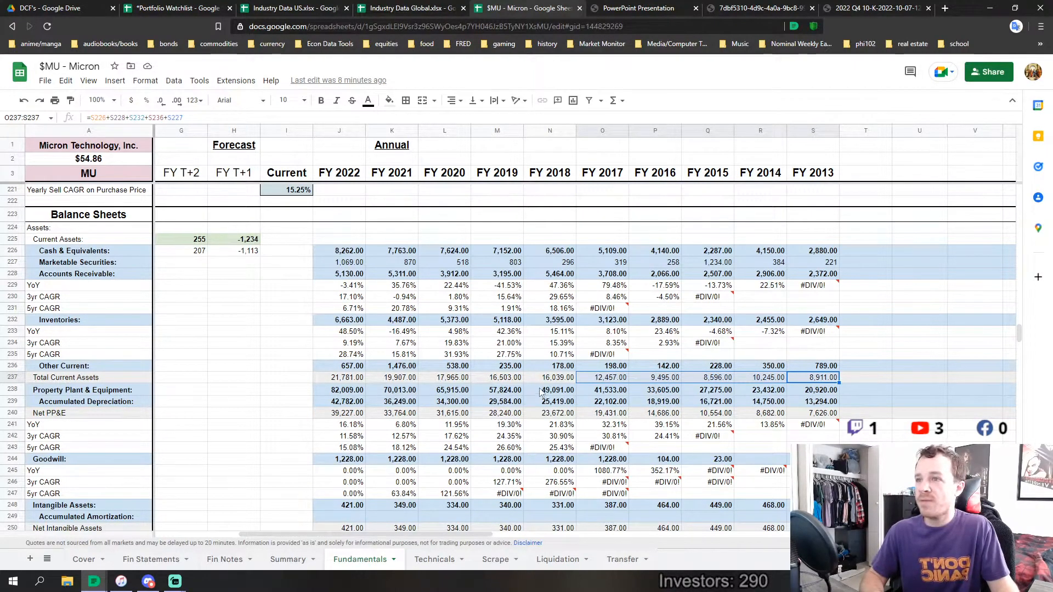
{"action": "left_click_drag", "start_coordinate": [551, 378], "coordinate": [351, 377]}
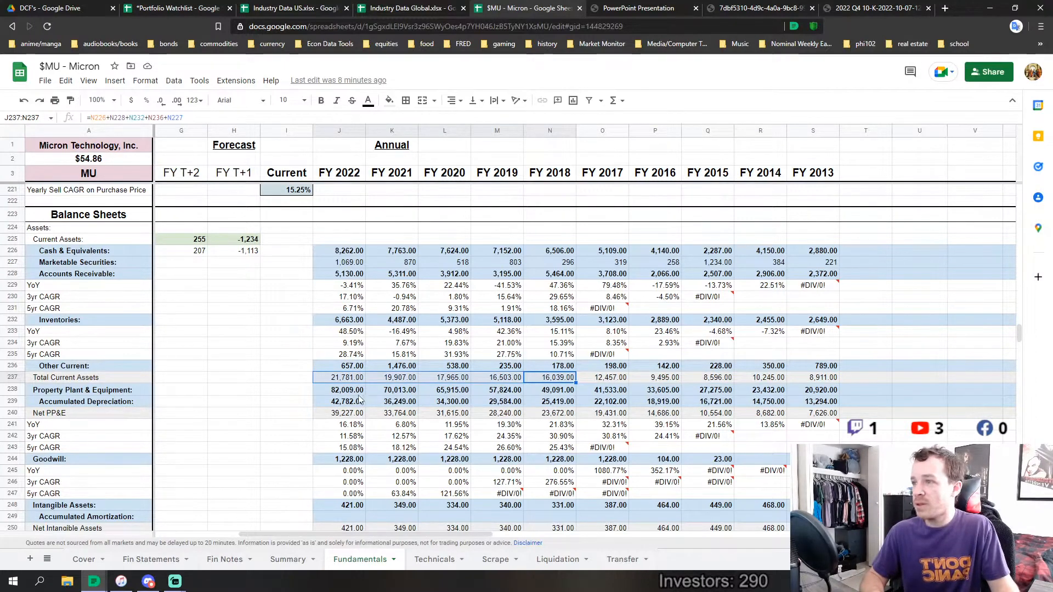
{"action": "left_click", "coordinate": [342, 380]}
Compare FY 2022 Total Current Liabilities with Total Current Assets, and review the Total Liabilities and Shareholders' Equity rows
{"action": "scroll", "coordinate": [387, 433], "scroll_direction": "down", "scroll_amount": 5}
{"action": "scroll", "coordinate": [388, 433], "scroll_direction": "down", "scroll_amount": 2}
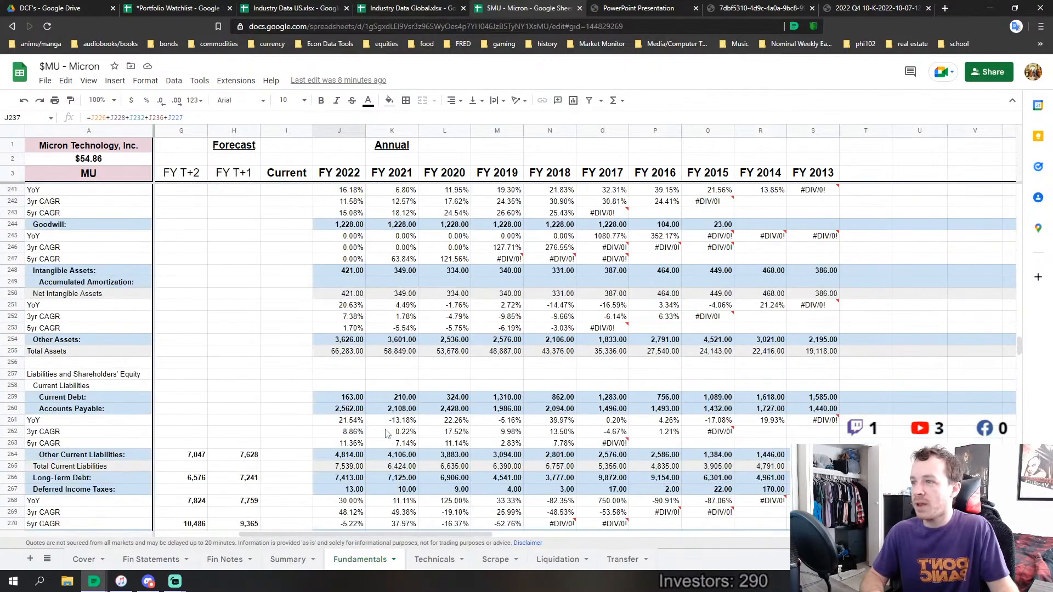
{"action": "left_click", "coordinate": [344, 376]}
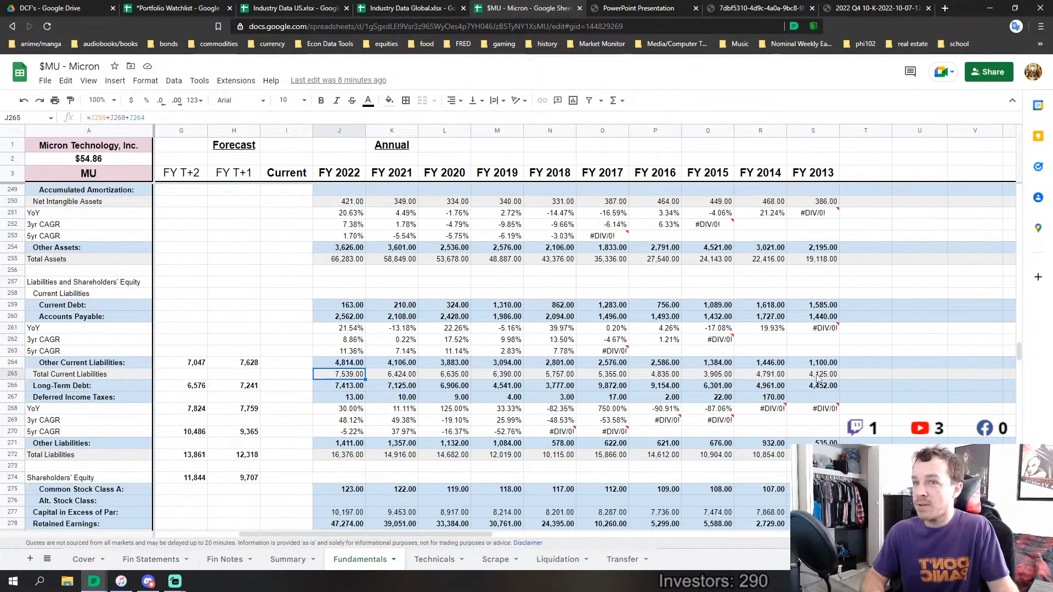
{"action": "scroll", "coordinate": [475, 355], "scroll_direction": "up", "scroll_amount": 5}
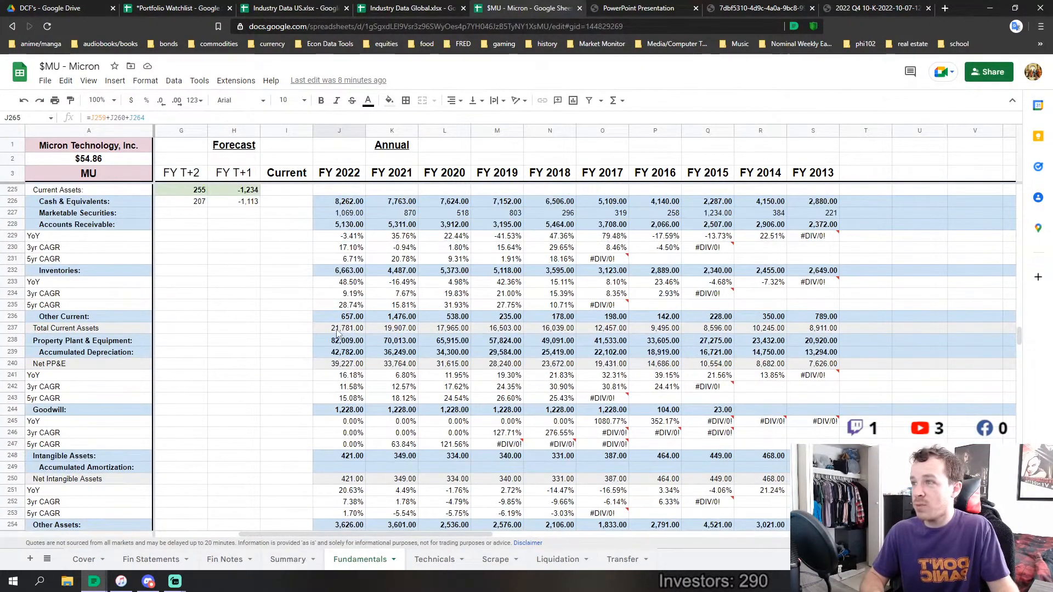
{"action": "scroll", "coordinate": [357, 342], "scroll_direction": "down", "scroll_amount": 7}
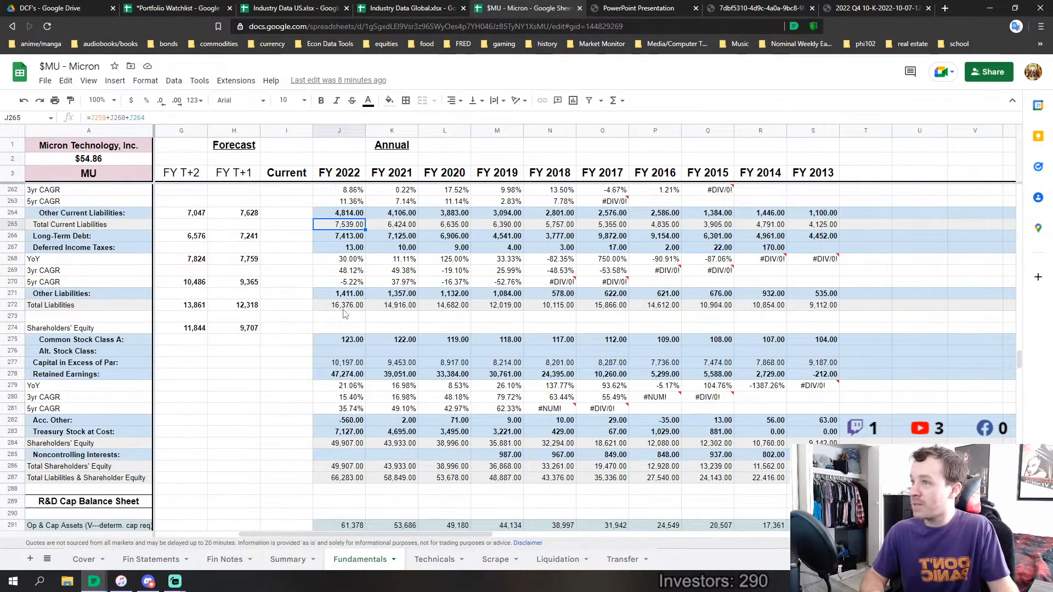
{"action": "scroll", "coordinate": [356, 357], "scroll_direction": "up", "scroll_amount": 2}
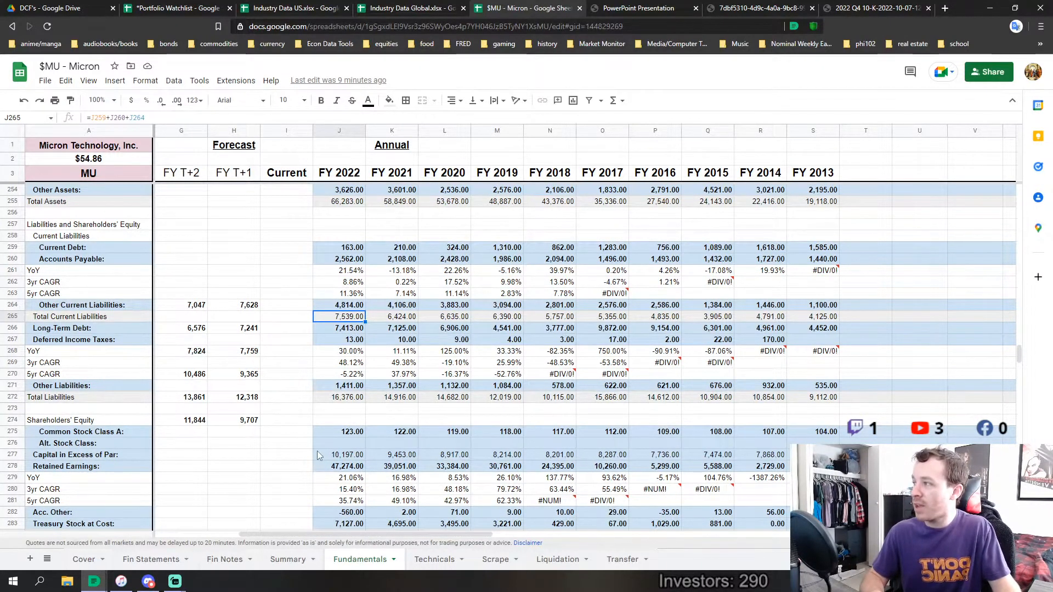
{"action": "scroll", "coordinate": [297, 335], "scroll_direction": "up", "scroll_amount": 4}
{"action": "scroll", "coordinate": [336, 293], "scroll_direction": "up", "scroll_amount": 3}
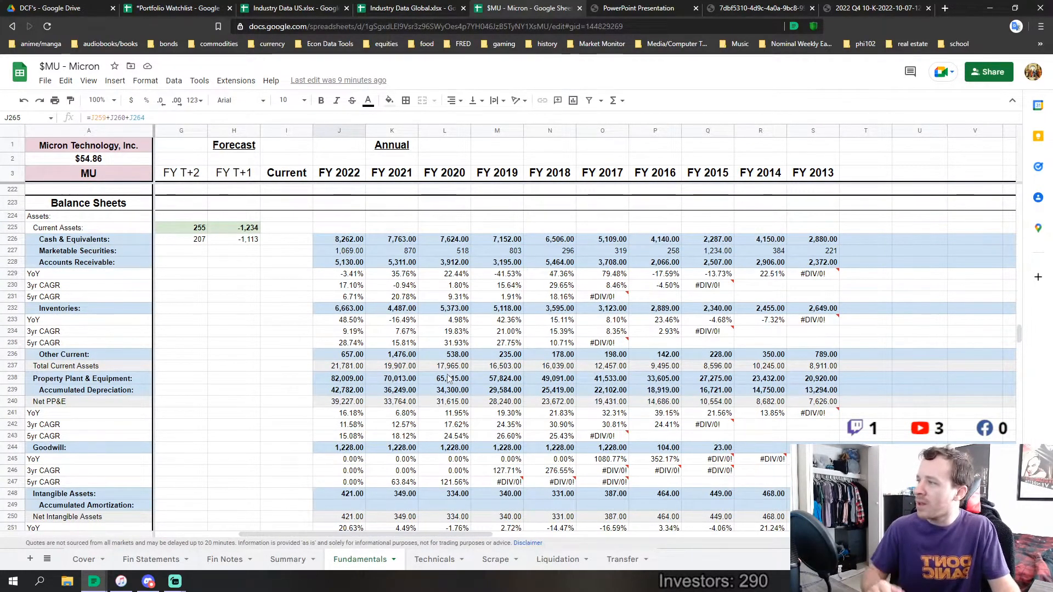
Inspect FY 2022 Goodwill, and review Property Plant & Equipment, Accumulated Depreciation and Net PP&E for FY 2022 to FY 2013
{"action": "scroll", "coordinate": [403, 383], "scroll_direction": "down", "scroll_amount": 3}
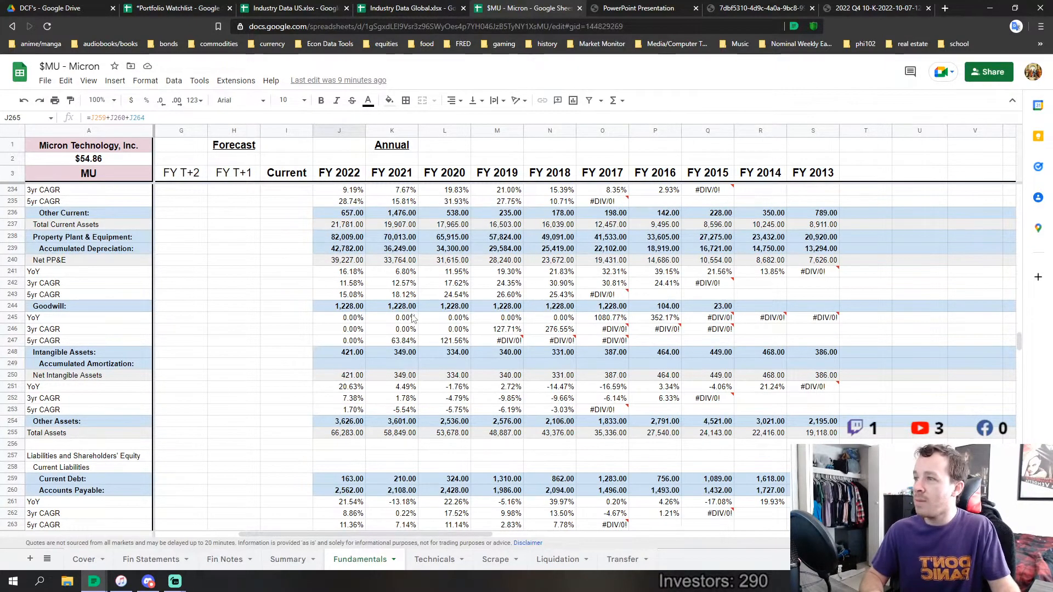
{"action": "left_click", "coordinate": [346, 308]}
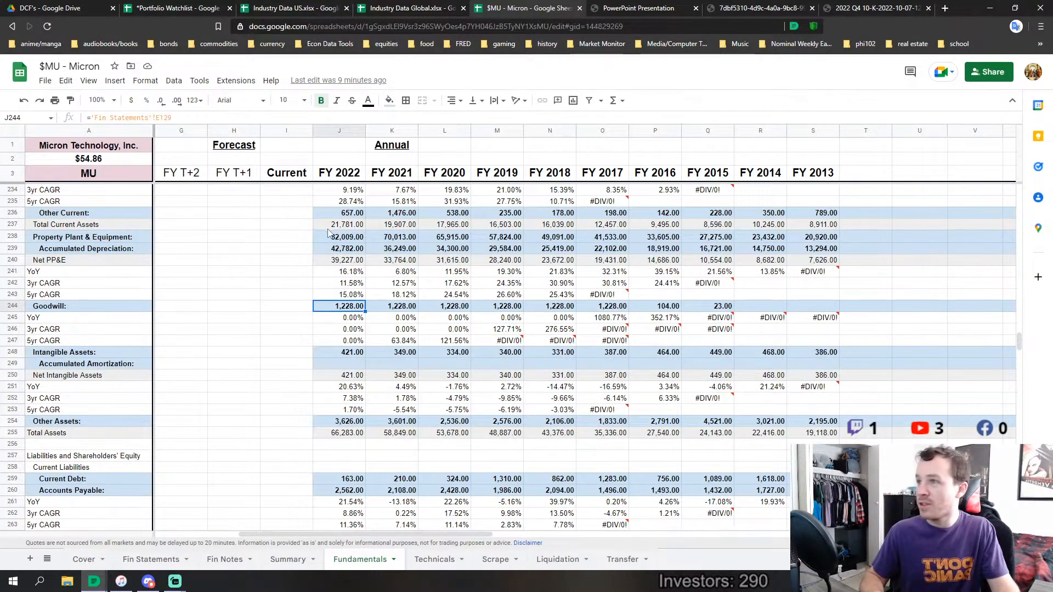
{"action": "left_click_drag", "start_coordinate": [346, 237], "coordinate": [817, 261]}
{"action": "scroll", "coordinate": [497, 351], "scroll_direction": "down", "scroll_amount": 1}
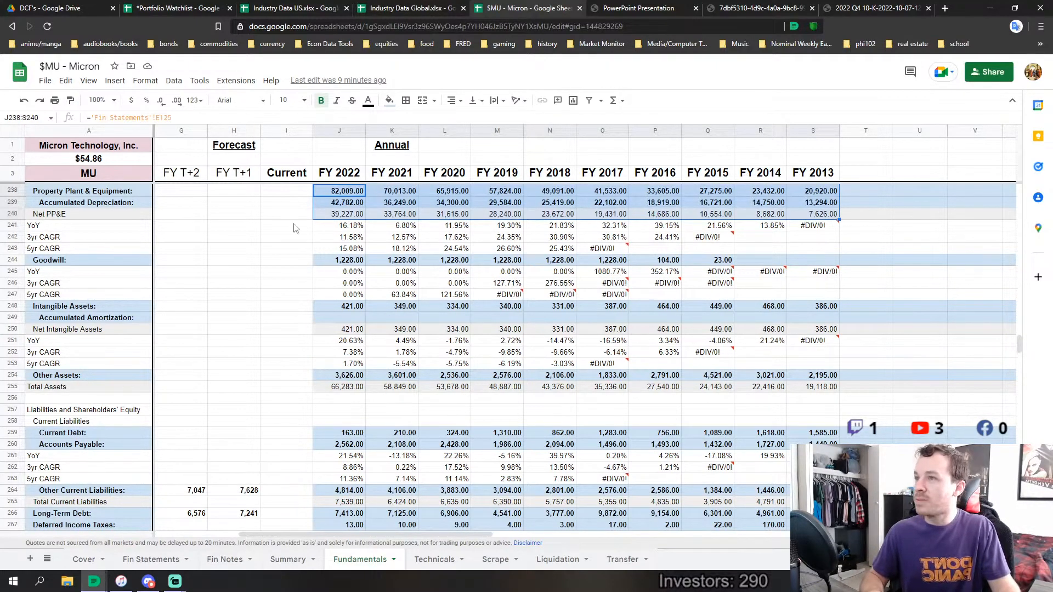
{"action": "scroll", "coordinate": [811, 329], "scroll_direction": "up", "scroll_amount": 8}
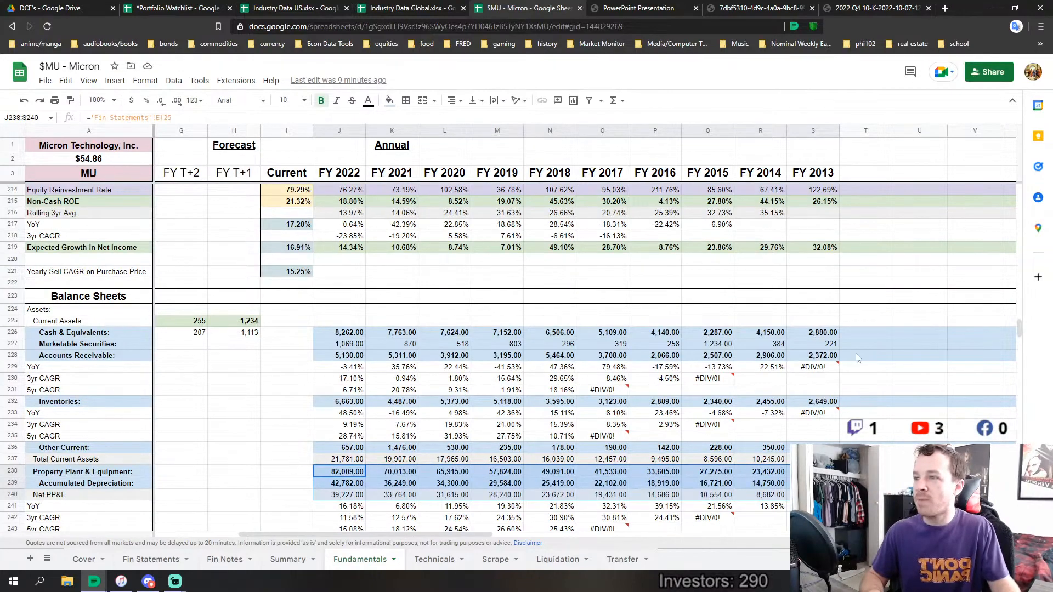
Compare FY 2013 Total Liabilities with the Total Current Assets and Total Assets rows on the balance sheet
{"action": "scroll", "coordinate": [857, 358], "scroll_direction": "down", "scroll_amount": 15}
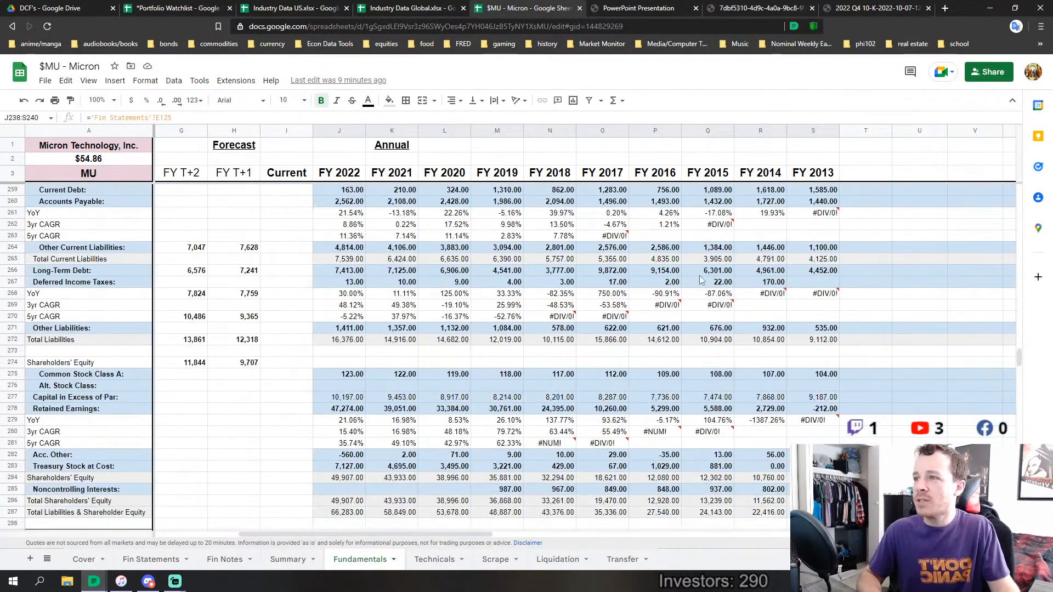
{"action": "scroll", "coordinate": [394, 351], "scroll_direction": "up", "scroll_amount": 3}
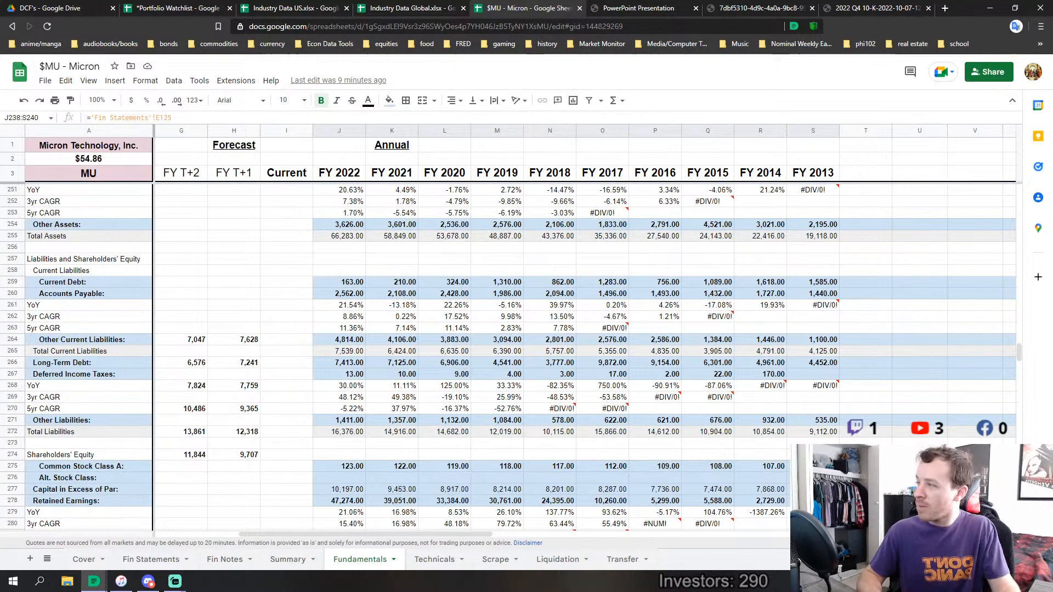
{"action": "scroll", "coordinate": [581, 446], "scroll_direction": "down", "scroll_amount": 2}
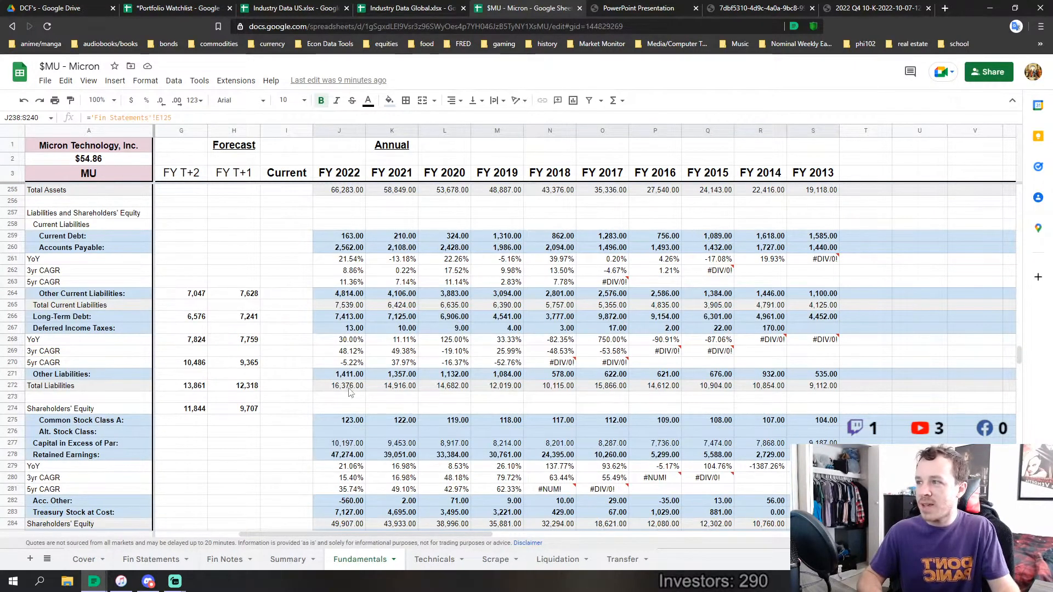
{"action": "left_click", "coordinate": [829, 388]}
{"action": "scroll", "coordinate": [818, 290], "scroll_direction": "up", "scroll_amount": 3}
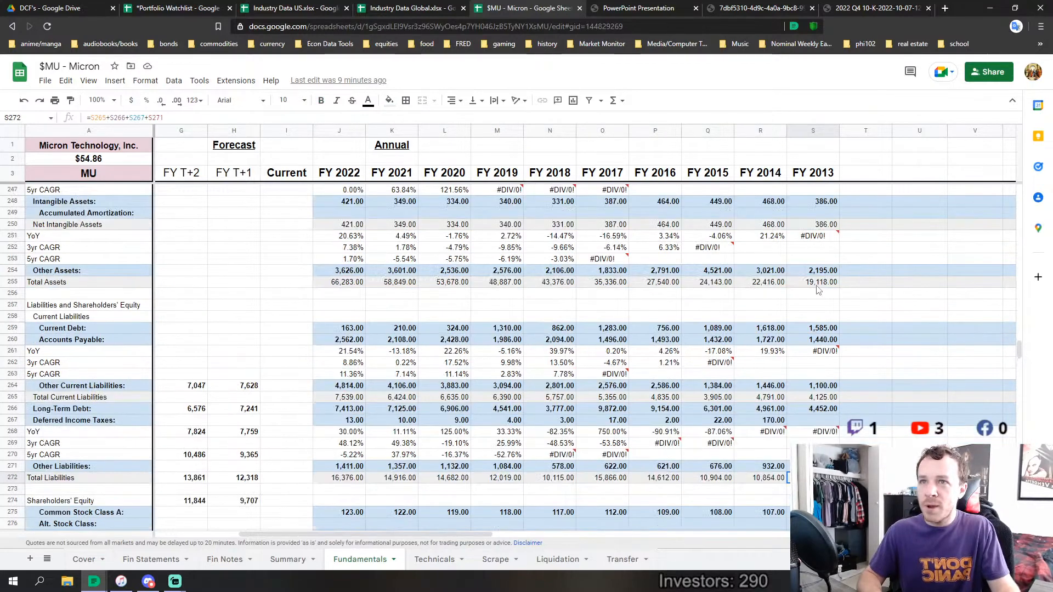
{"action": "scroll", "coordinate": [815, 394], "scroll_direction": "up", "scroll_amount": 4}
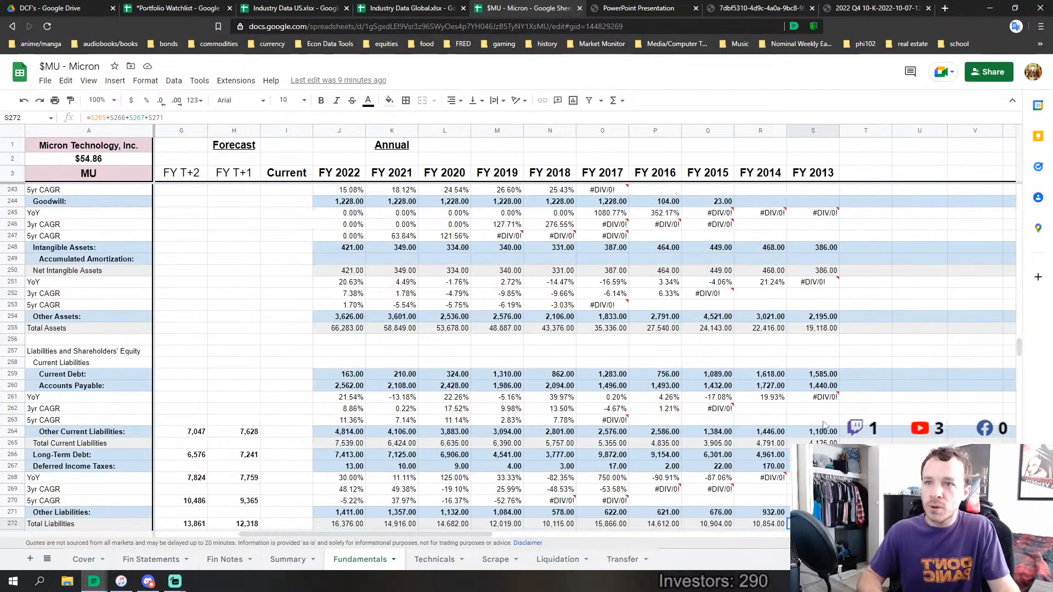
{"action": "scroll", "coordinate": [815, 394], "scroll_direction": "up", "scroll_amount": 2}
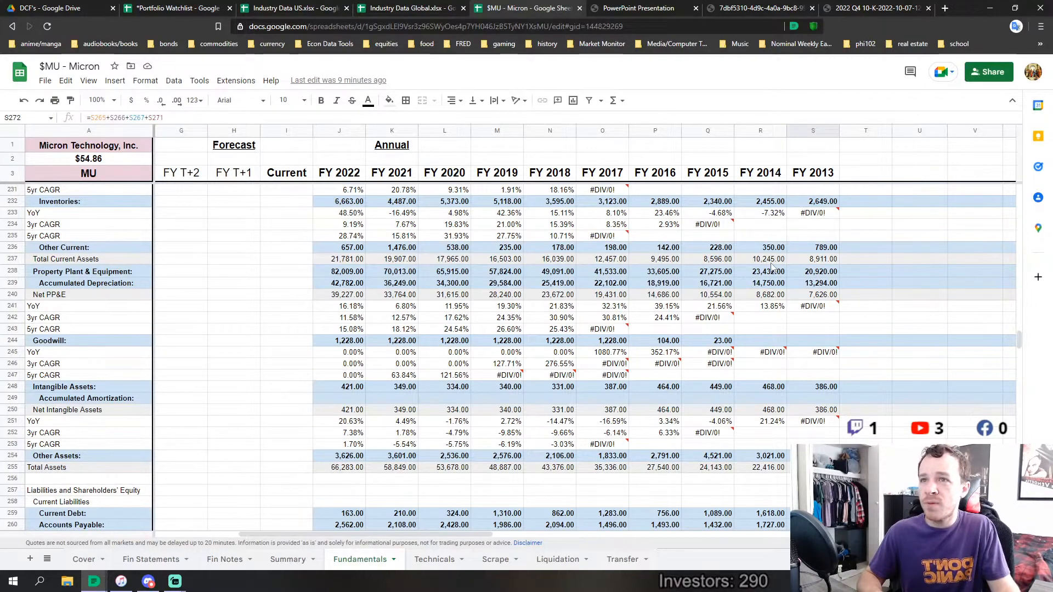
Compare Total Liabilities with Total Current Assets year by year from FY 2014 to FY 2018
{"action": "scroll", "coordinate": [769, 266], "scroll_direction": "down", "scroll_amount": 5}
{"action": "left_click", "coordinate": [707, 385]}
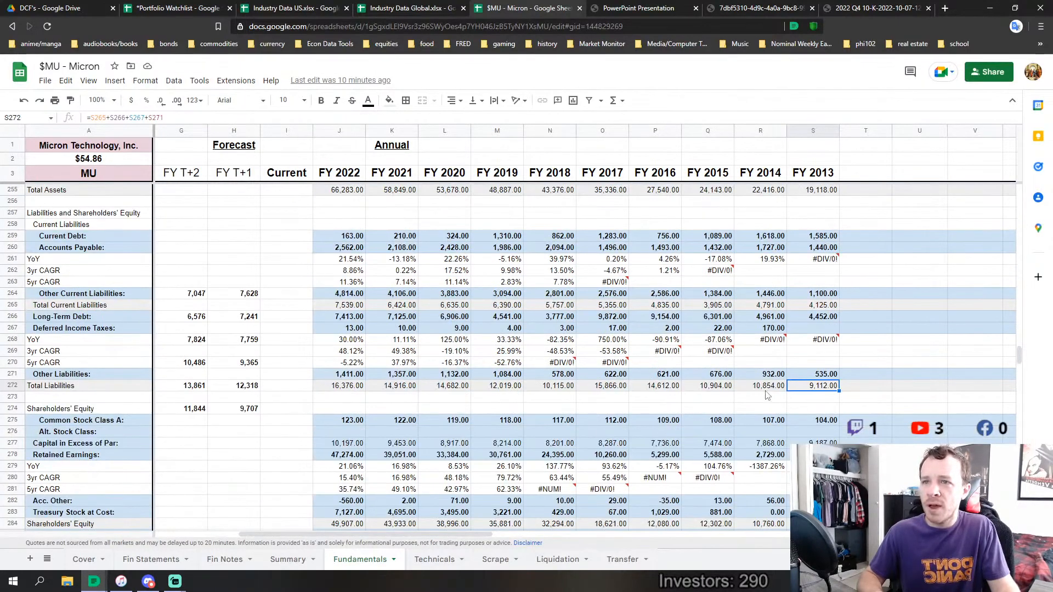
{"action": "scroll", "coordinate": [699, 350], "scroll_direction": "up", "scroll_amount": 3}
{"action": "scroll", "coordinate": [700, 350], "scroll_direction": "up", "scroll_amount": 2}
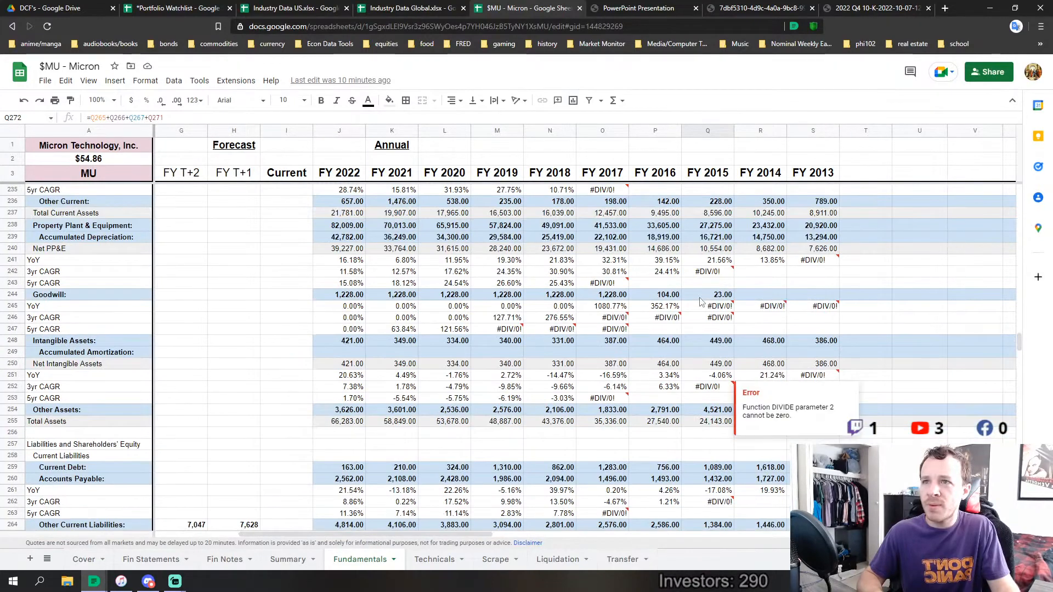
{"action": "left_click", "coordinate": [662, 219]}
{"action": "scroll", "coordinate": [674, 416], "scroll_direction": "down", "scroll_amount": 4}
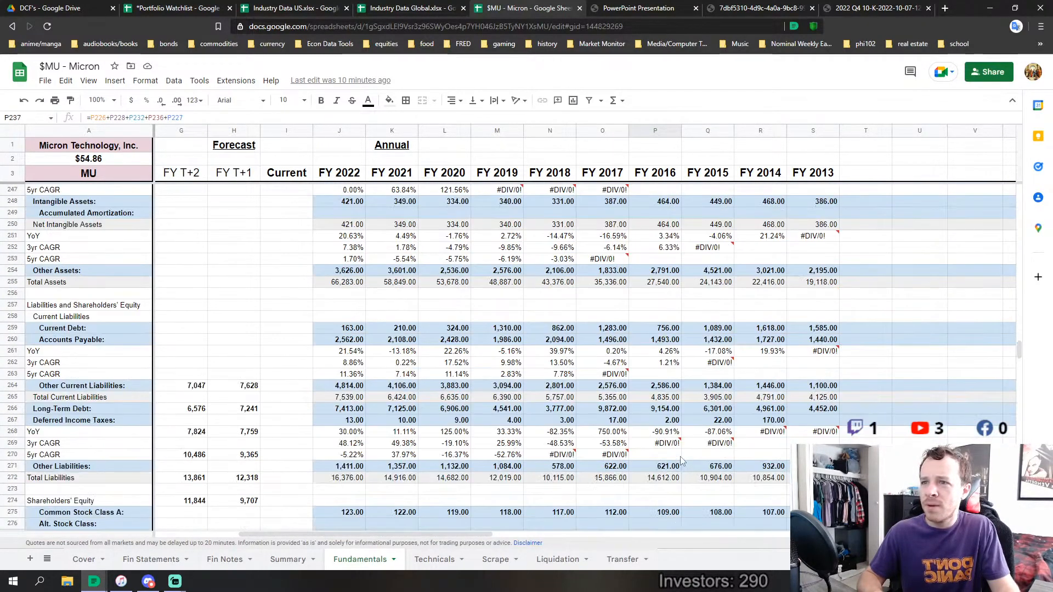
{"action": "left_click", "coordinate": [594, 479]}
{"action": "scroll", "coordinate": [596, 283], "scroll_direction": "up", "scroll_amount": 5}
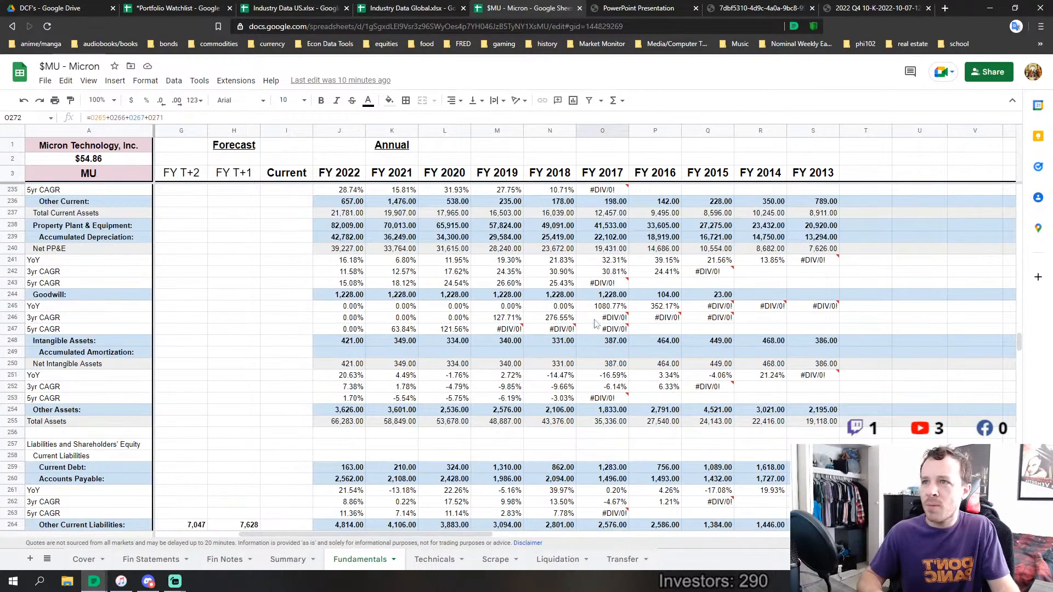
{"action": "left_click", "coordinate": [570, 261]}
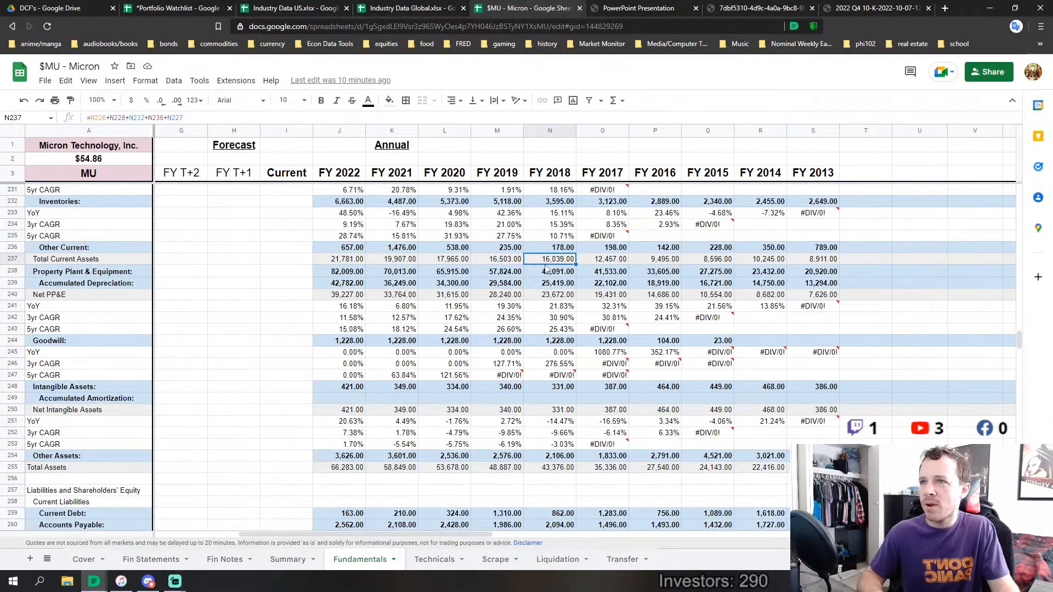
{"action": "scroll", "coordinate": [569, 357], "scroll_direction": "down", "scroll_amount": 4}
{"action": "scroll", "coordinate": [569, 360], "scroll_direction": "down", "scroll_amount": 4}
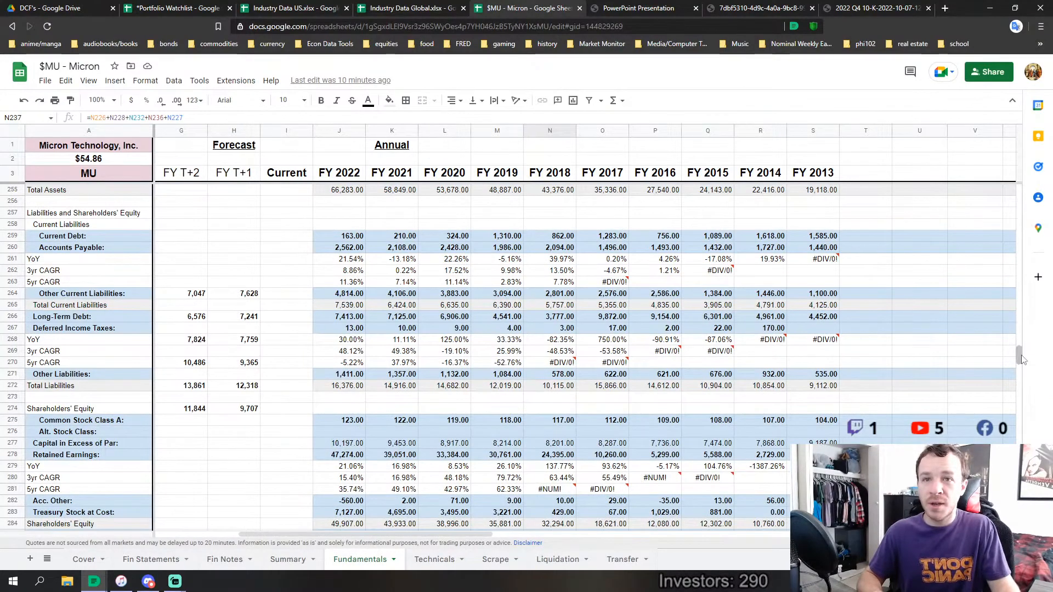
Review the net capex and free-cash-flow rows, and single out FY 2013 Shareholders' Equity on the balance sheet
{"action": "left_click_drag", "start_coordinate": [1016, 359], "coordinate": [1025, 288]}
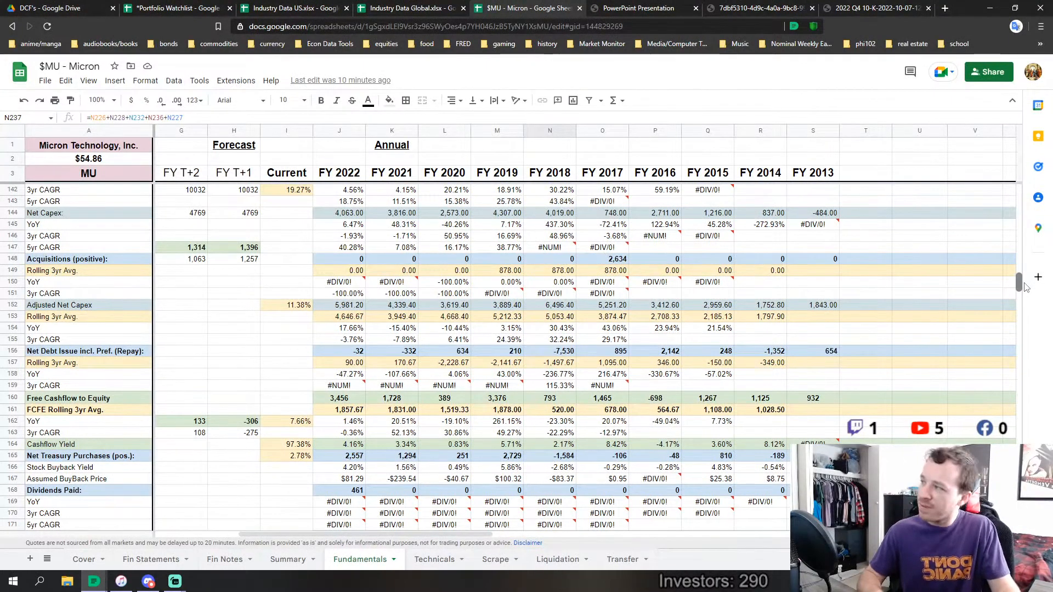
{"action": "left_click_drag", "start_coordinate": [1025, 288], "coordinate": [1025, 359]}
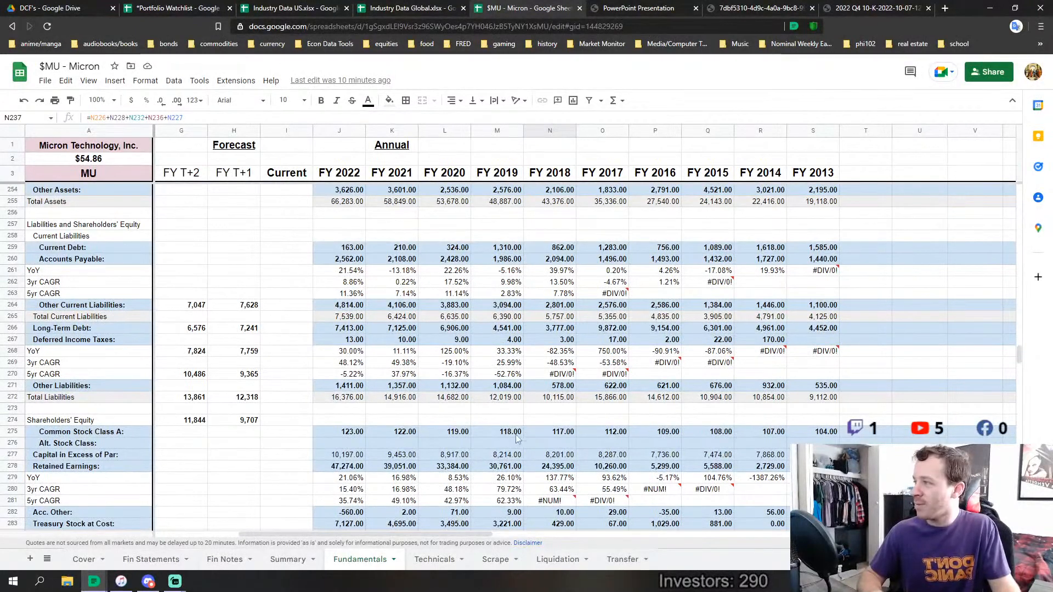
{"action": "scroll", "coordinate": [605, 375], "scroll_direction": "down", "scroll_amount": 4}
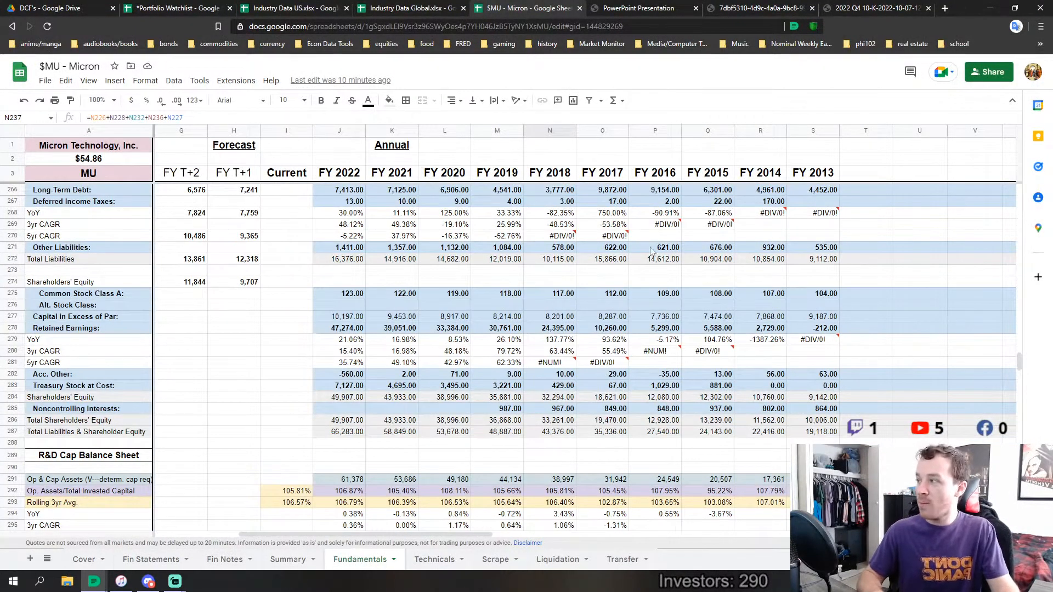
{"action": "scroll", "coordinate": [638, 383], "scroll_direction": "down", "scroll_amount": 1}
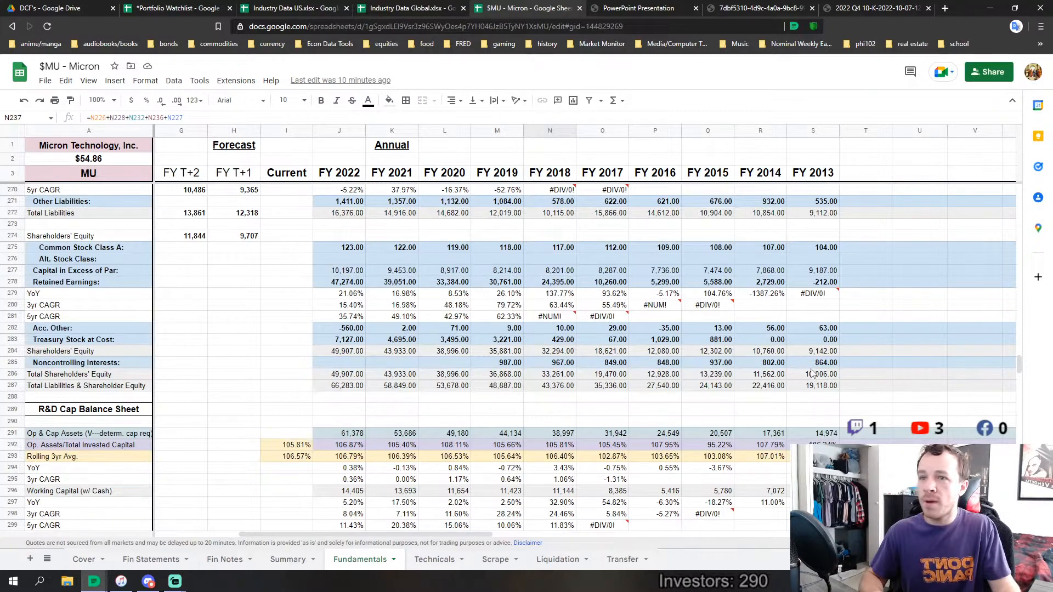
{"action": "left_click", "coordinate": [821, 353]}
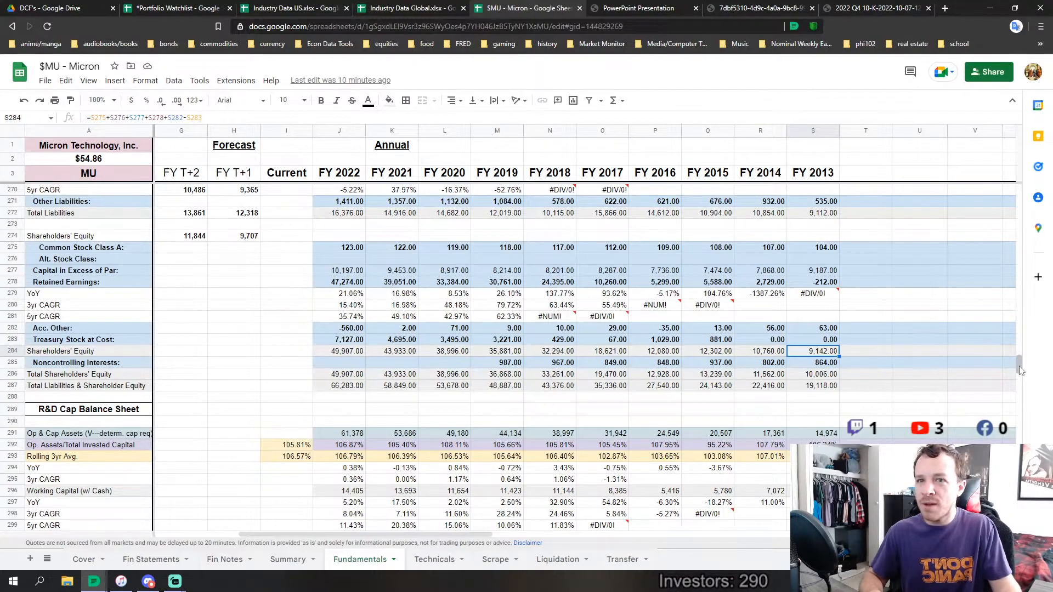
Compare FY 2013 Revenues with FY 2022 Revenues in the income statement section
{"action": "left_click_drag", "start_coordinate": [1018, 370], "coordinate": [1020, 215]}
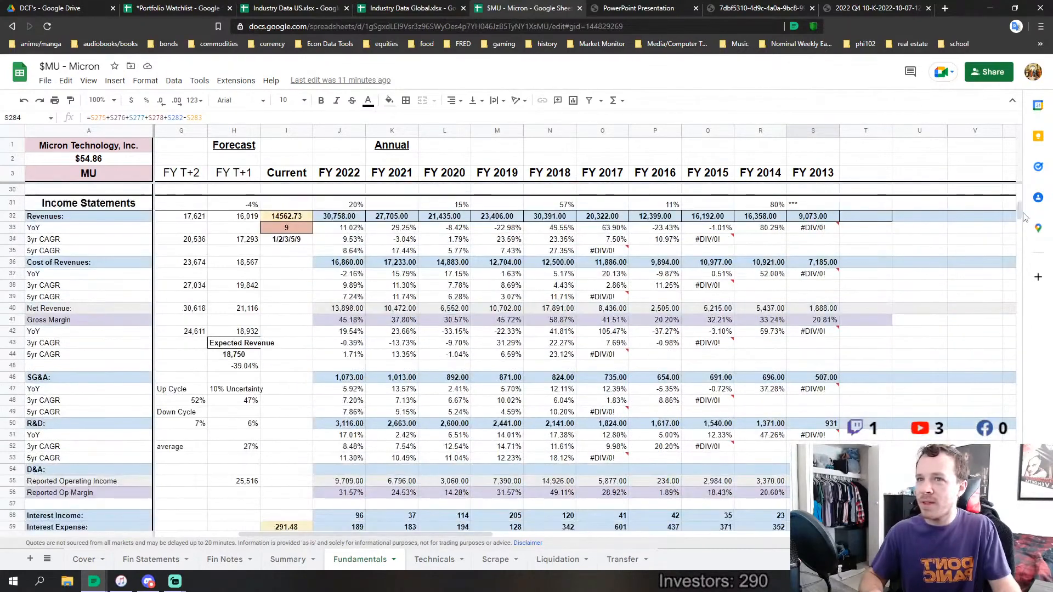
{"action": "left_click", "coordinate": [813, 219]}
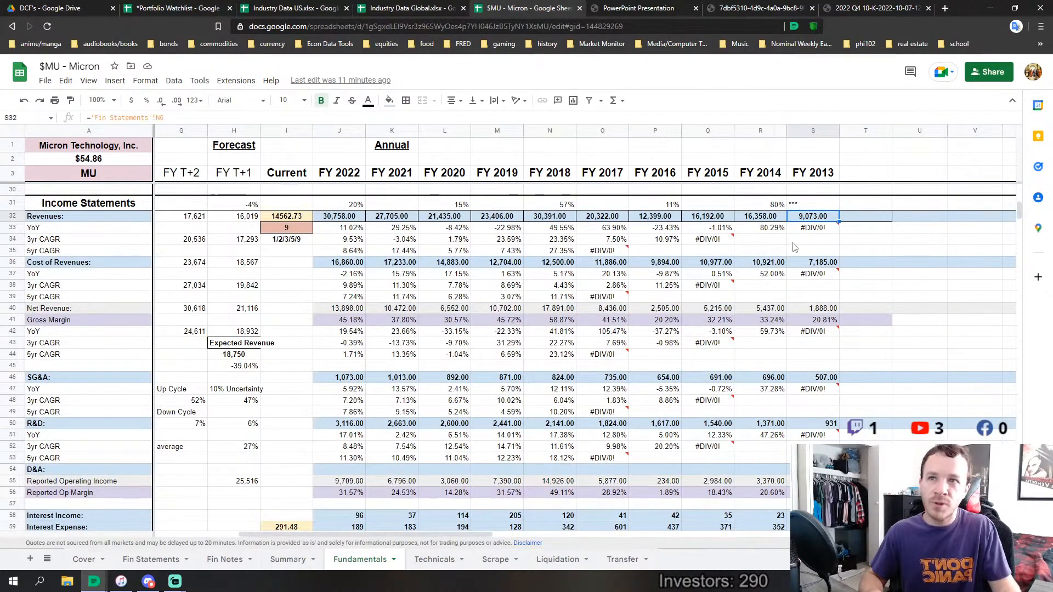
{"action": "left_click", "coordinate": [335, 219]}
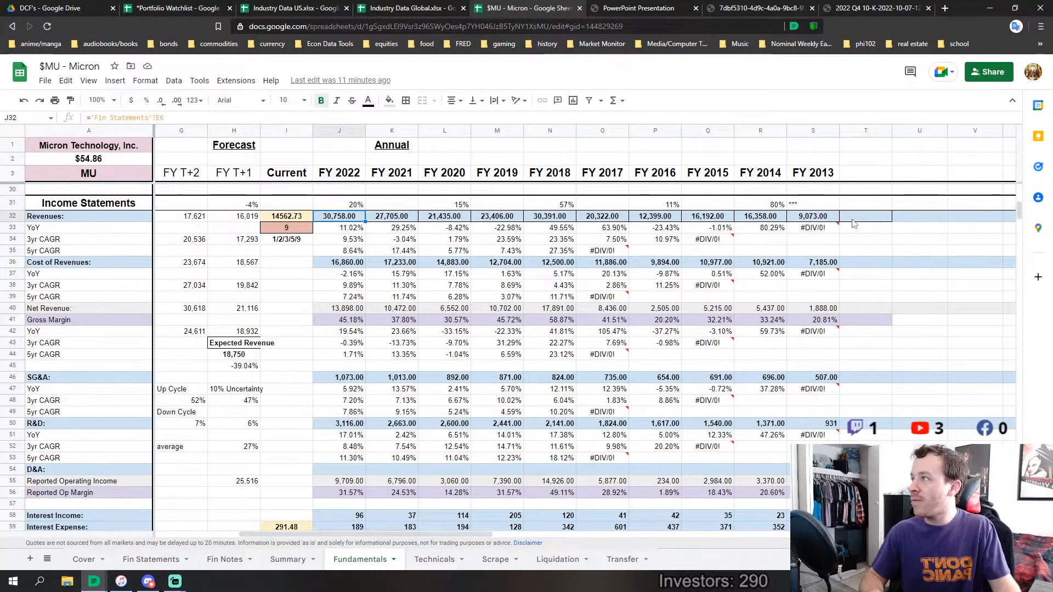
{"action": "left_click", "coordinate": [822, 219]}
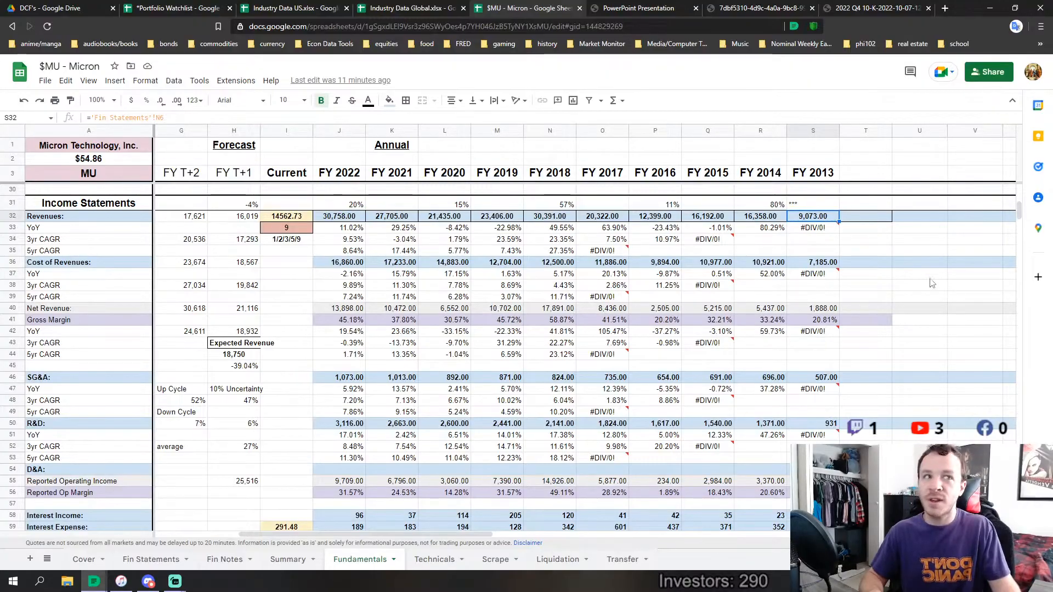
Review the balance-sheet rows again, and inspect Retained Earnings for FY 2013 and FY 2014
{"action": "left_click_drag", "start_coordinate": [1018, 211], "coordinate": [1042, 366]}
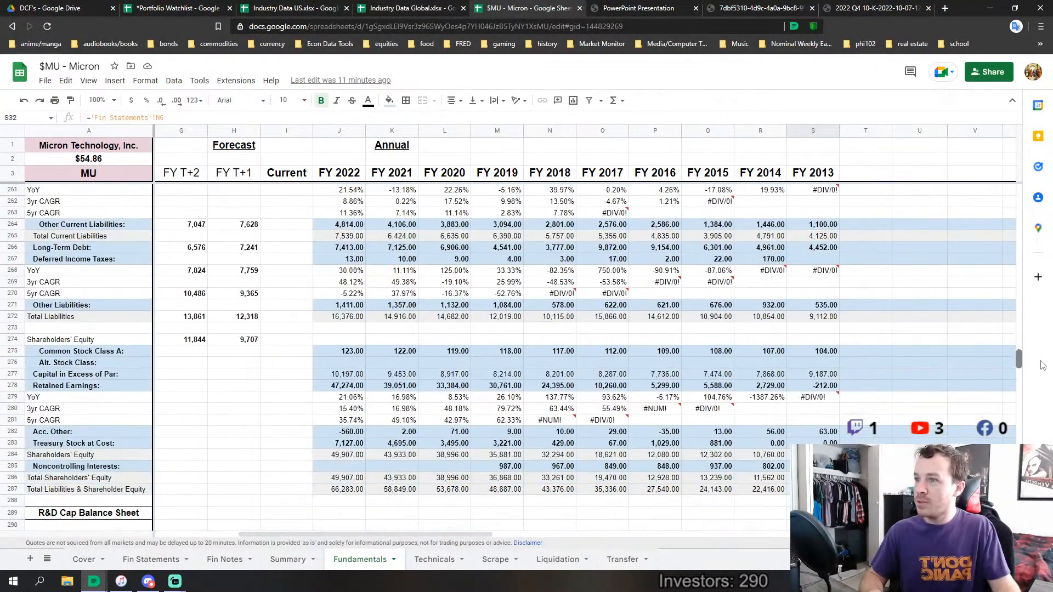
{"action": "scroll", "coordinate": [706, 428], "scroll_direction": "up", "scroll_amount": 5}
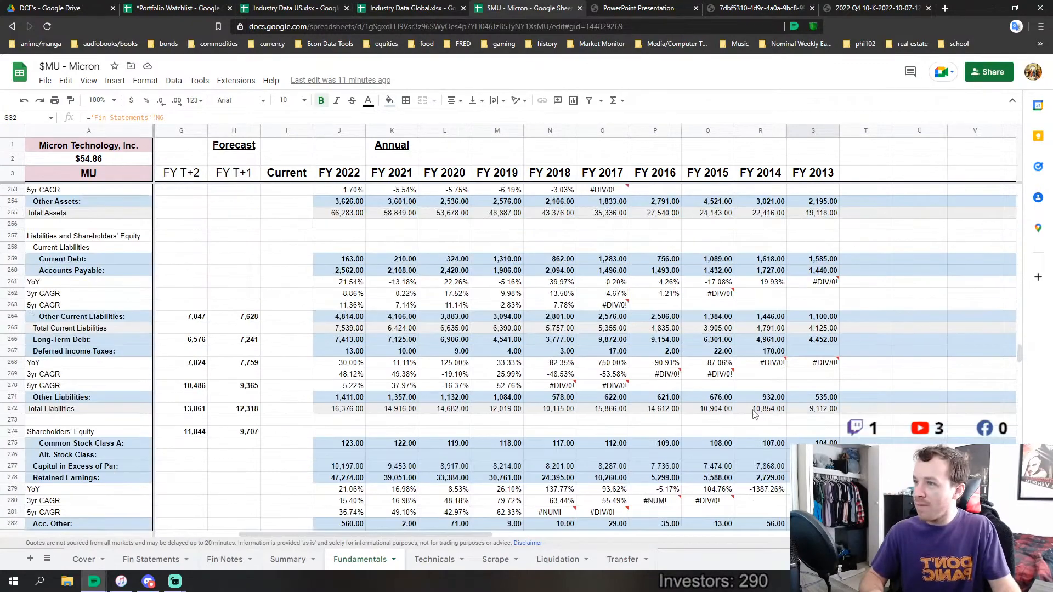
{"action": "scroll", "coordinate": [701, 424], "scroll_direction": "up", "scroll_amount": 10}
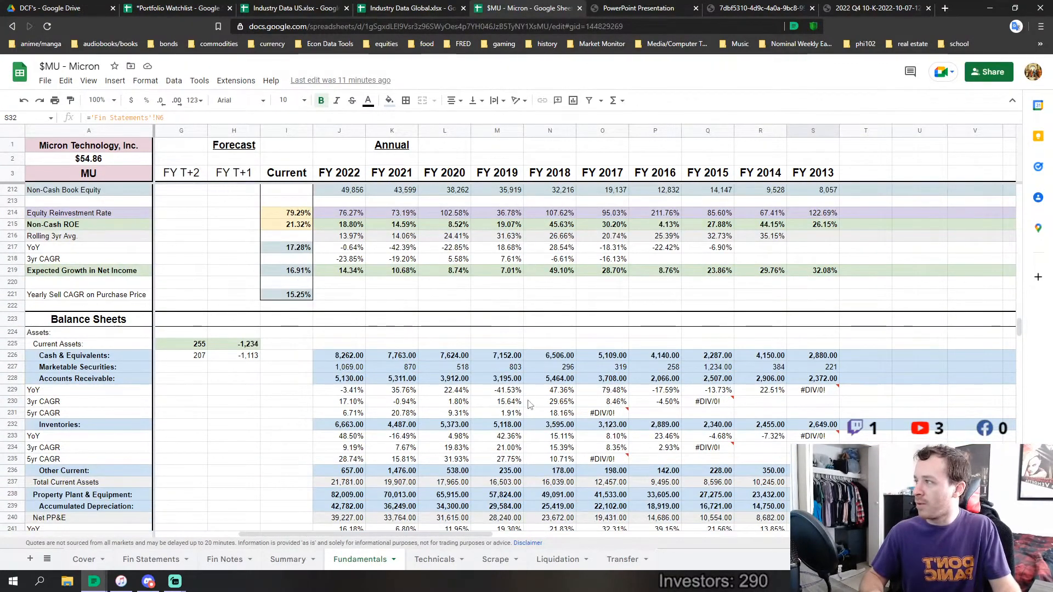
{"action": "scroll", "coordinate": [529, 361], "scroll_direction": "down", "scroll_amount": 15}
{"action": "scroll", "coordinate": [610, 408], "scroll_direction": "down", "scroll_amount": 4}
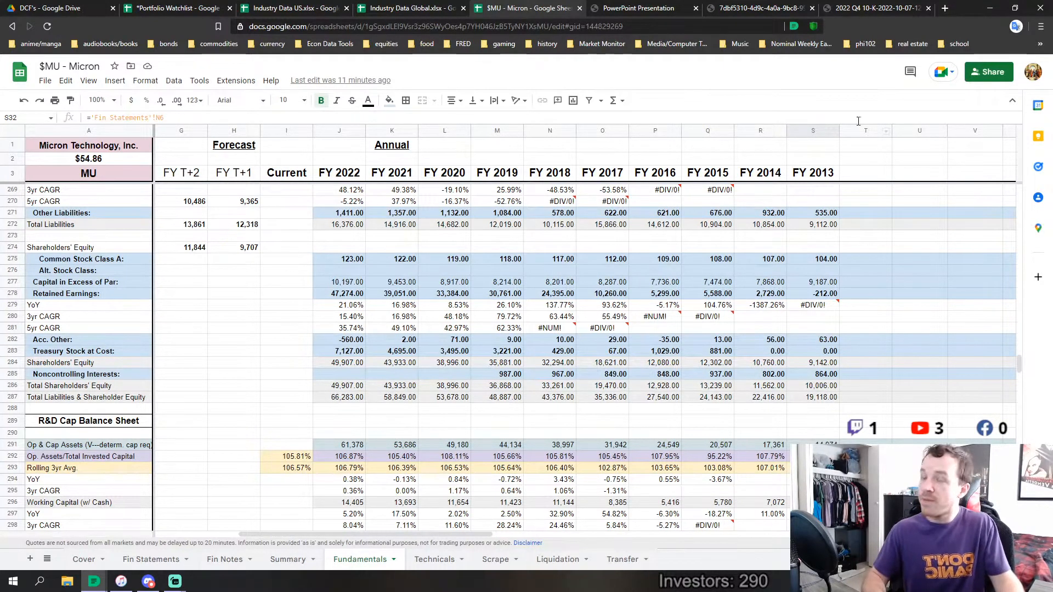
{"action": "left_click", "coordinate": [822, 296]}
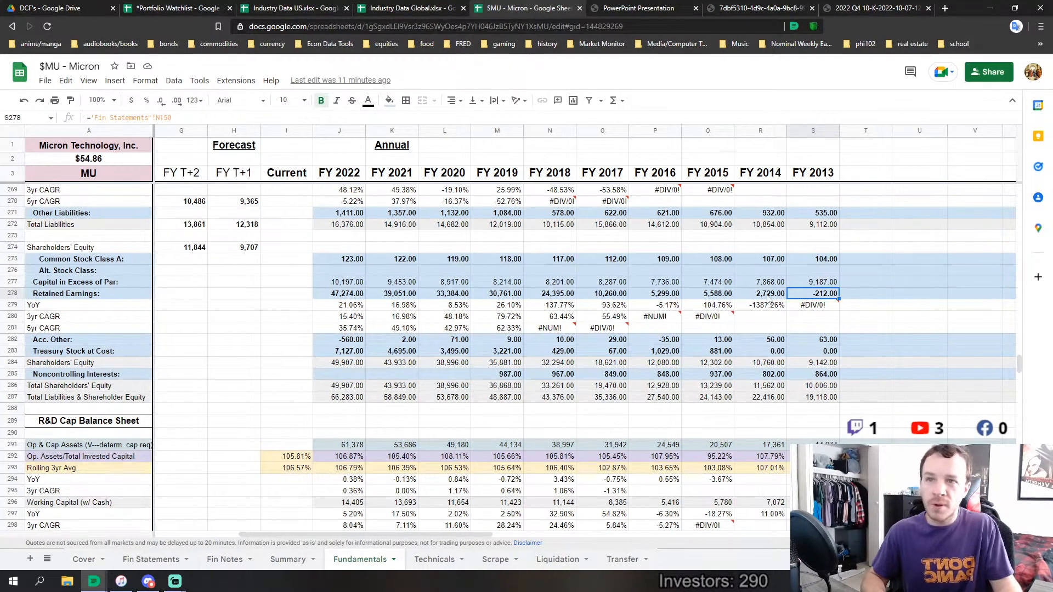
{"action": "left_click", "coordinate": [768, 297]}
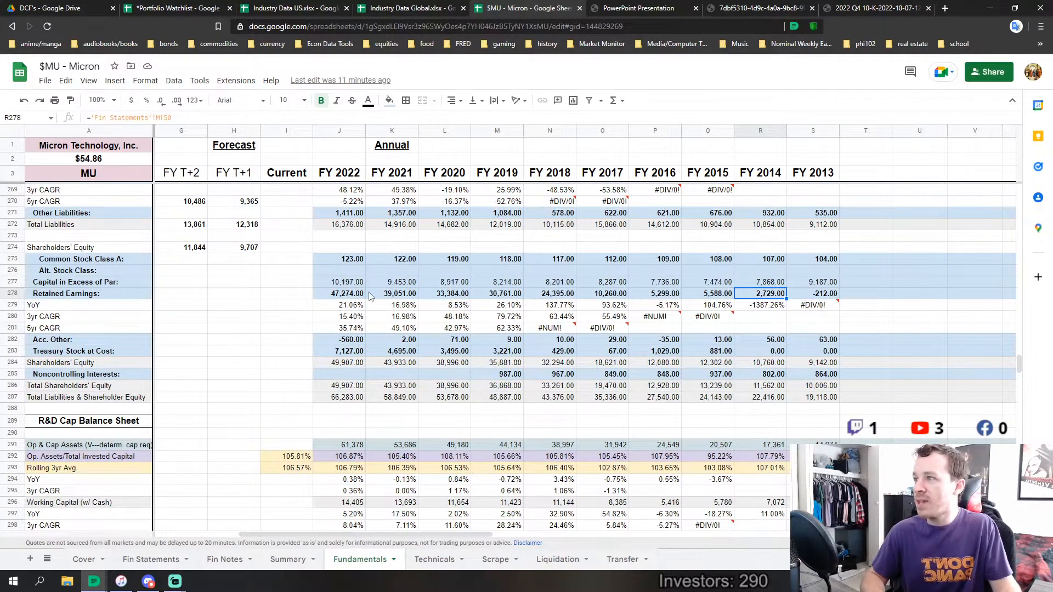
Look over the equity cash-flow and payout rows, and find the Cash Flow and Capital Allocation slide in Micron's investor presentation
{"action": "scroll", "coordinate": [980, 296], "scroll_direction": "up", "scroll_amount": 5}
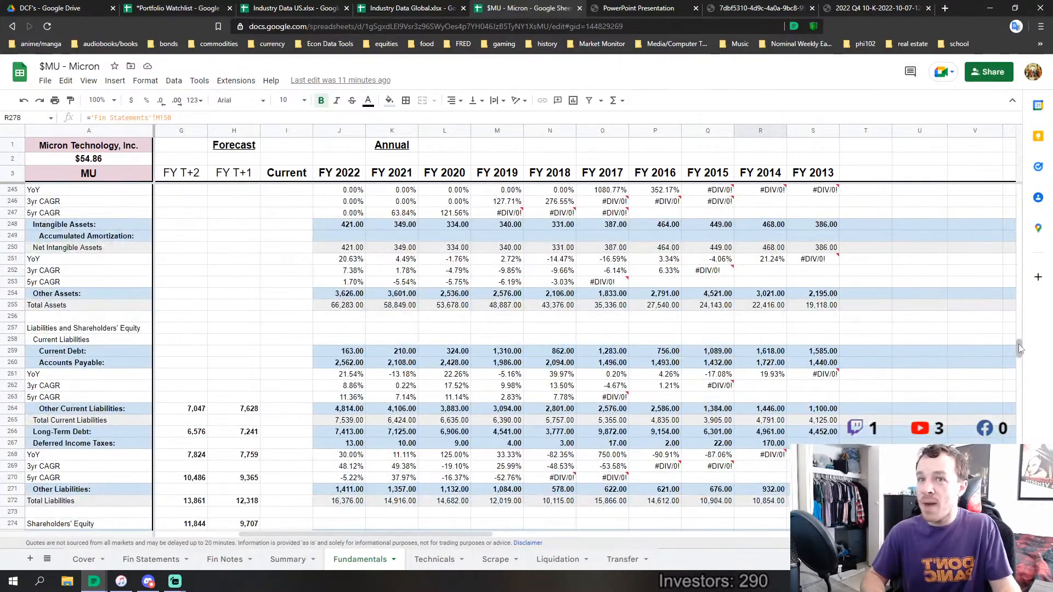
{"action": "left_click_drag", "start_coordinate": [1018, 344], "coordinate": [1014, 286]}
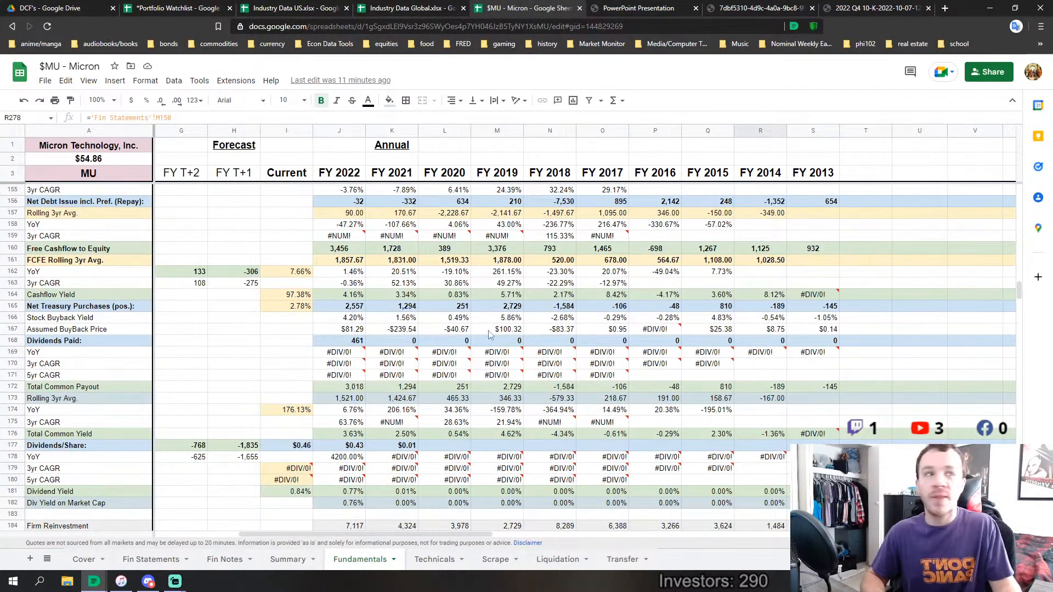
{"action": "left_click", "coordinate": [675, 8]}
{"action": "scroll", "coordinate": [886, 140], "scroll_direction": "down", "scroll_amount": 15}
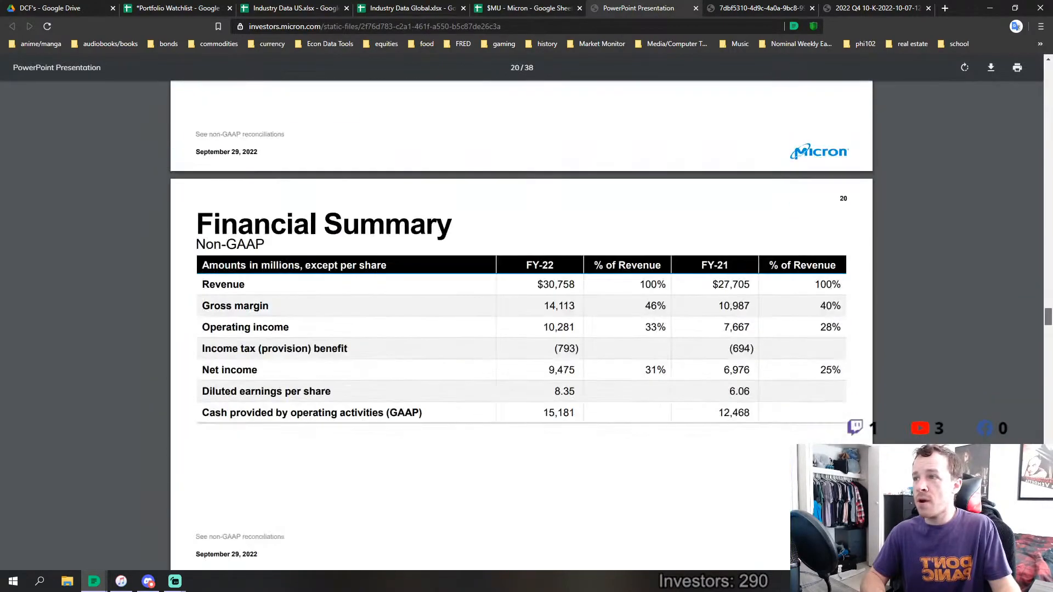
{"action": "scroll", "coordinate": [521, 324], "scroll_direction": "up", "scroll_amount": 15}
{"action": "scroll", "coordinate": [521, 323], "scroll_direction": "down", "scroll_amount": 20}
{"action": "scroll", "coordinate": [521, 324], "scroll_direction": "up", "scroll_amount": 6}
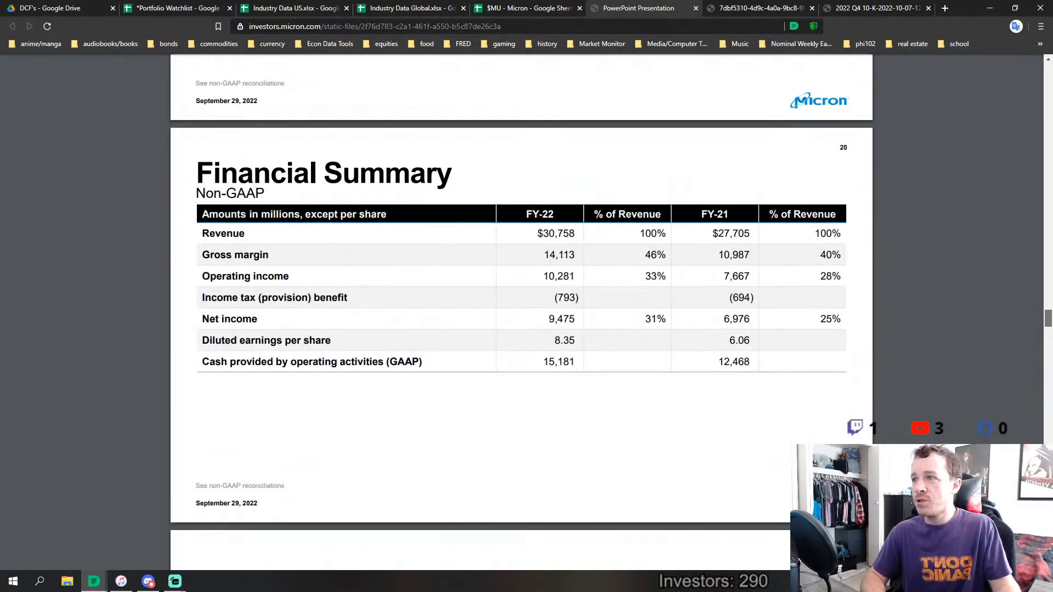
{"action": "scroll", "coordinate": [521, 323], "scroll_direction": "down", "scroll_amount": 20}
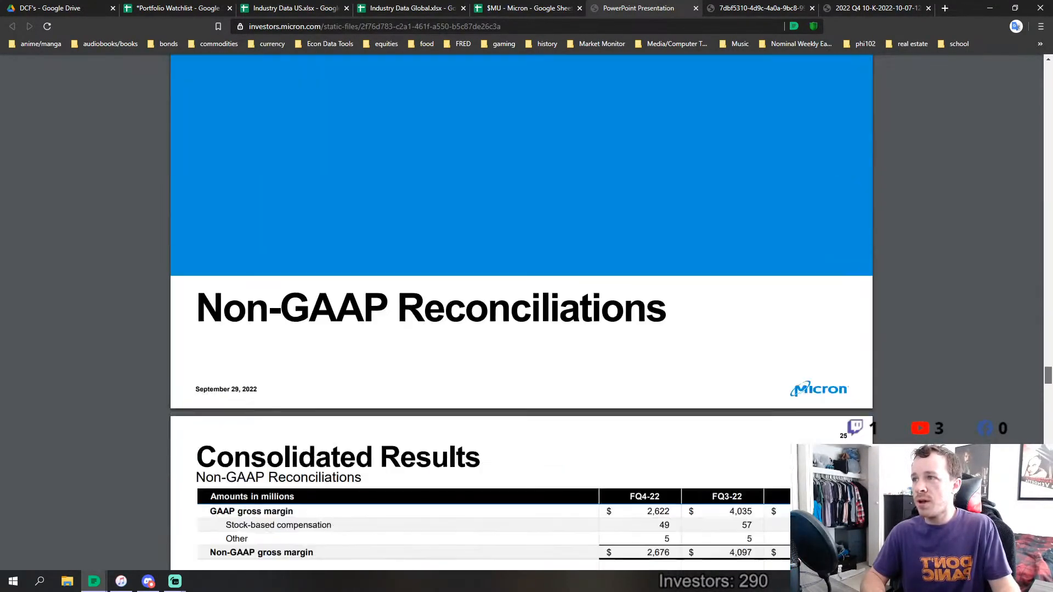
{"action": "scroll", "coordinate": [521, 323], "scroll_direction": "up", "scroll_amount": 20}
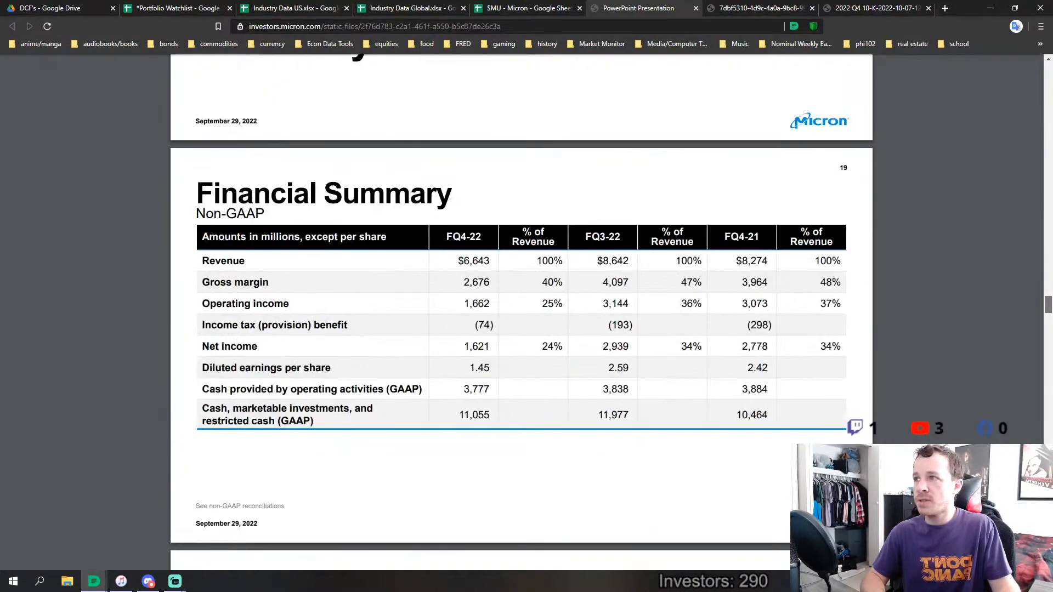
{"action": "scroll", "coordinate": [521, 324], "scroll_direction": "up", "scroll_amount": 15}
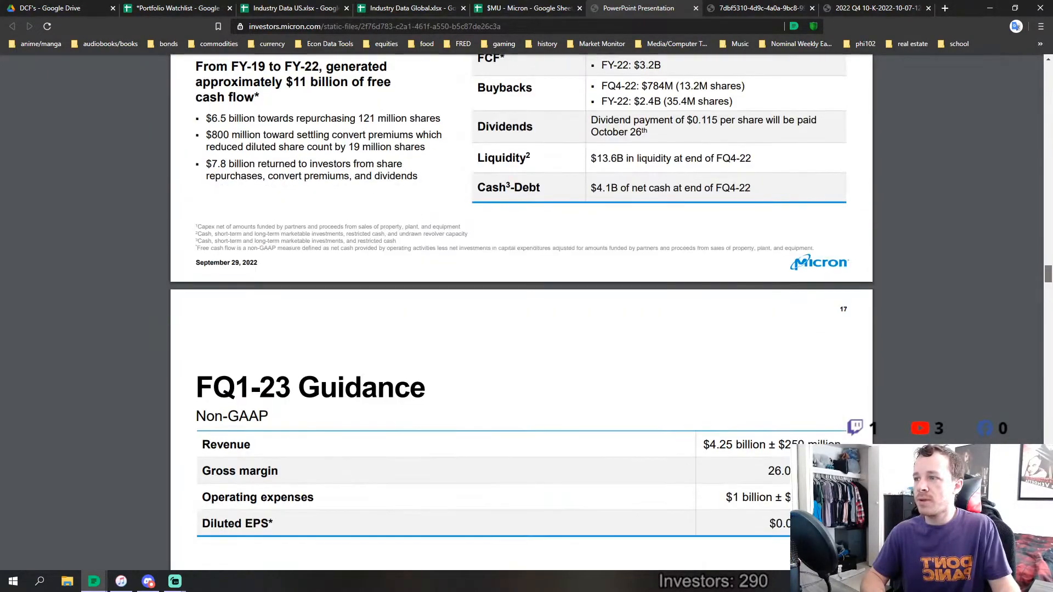
{"action": "scroll", "coordinate": [520, 324], "scroll_direction": "up", "scroll_amount": 4}
{"action": "scroll", "coordinate": [561, 357], "scroll_direction": "up", "scroll_amount": 2}
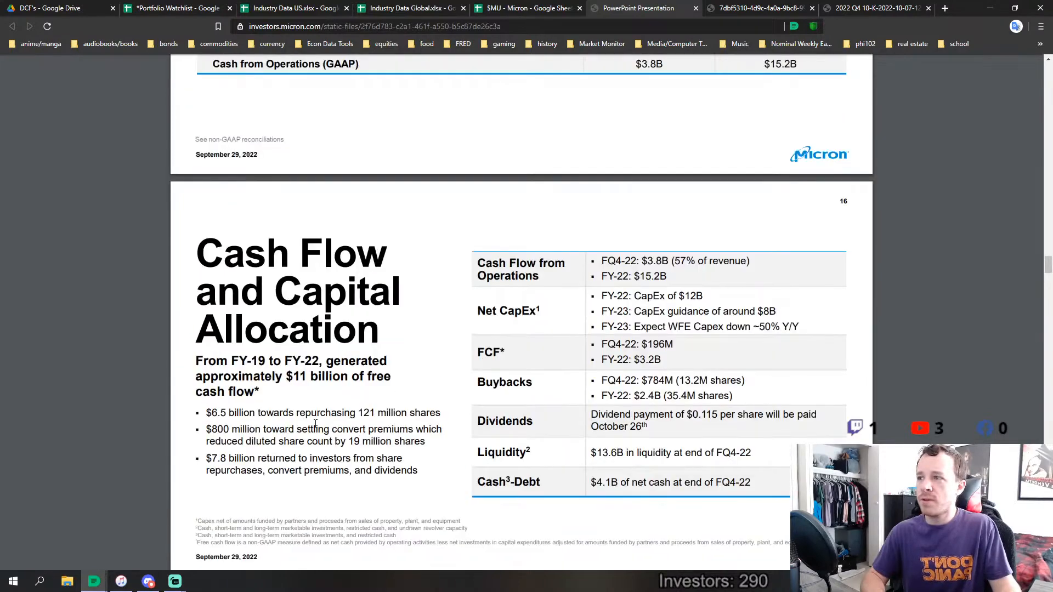
Highlight the FY-19 to FY-22 free cash flow summary on the Cash Flow and Capital Allocation slide, and return to Micron's Fundamentals sheet
{"action": "scroll", "coordinate": [242, 366], "scroll_direction": "down", "scroll_amount": 2}
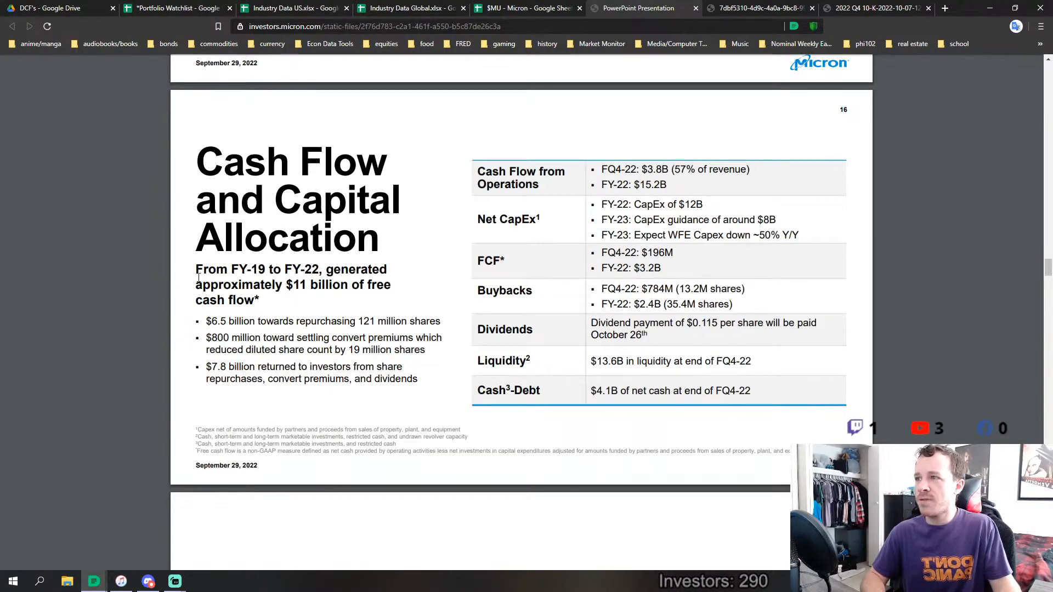
{"action": "left_click_drag", "start_coordinate": [199, 277], "coordinate": [394, 375]}
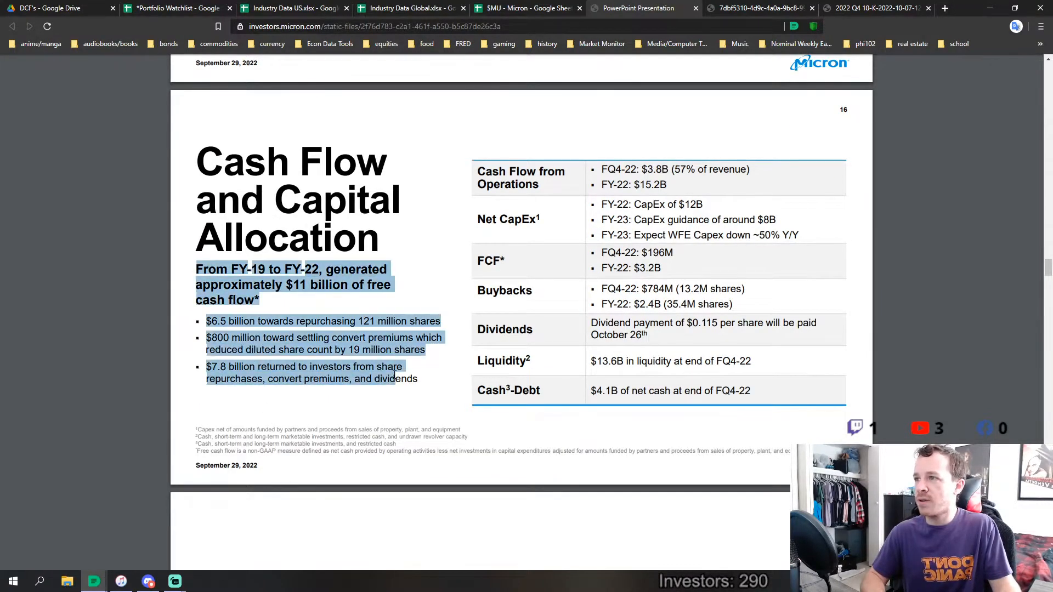
{"action": "left_click", "coordinate": [386, 303]}
{"action": "left_click", "coordinate": [510, 8]}
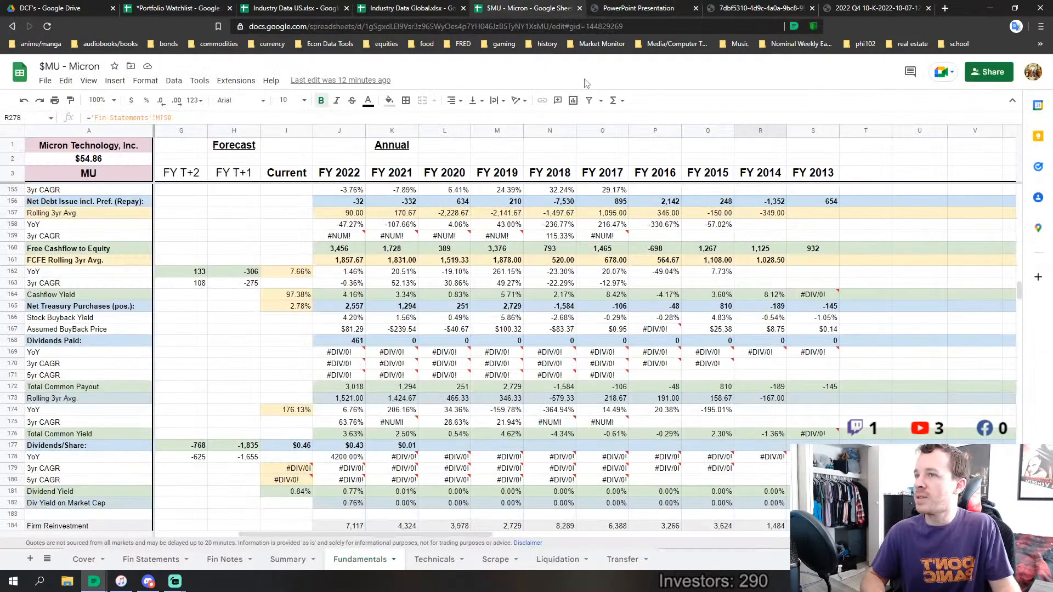
{"action": "left_click", "coordinate": [250, 401]}
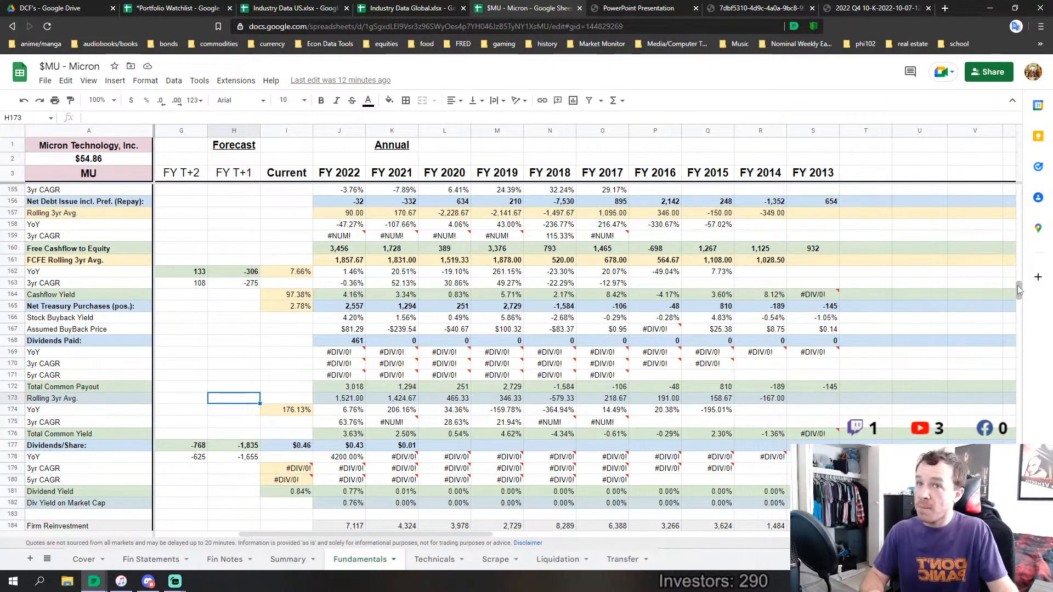
Compare the row 350 Sales/Capital ratios for FY 2013 through FY 2017 with those for FY 2018 through FY 2022
{"action": "left_click_drag", "start_coordinate": [1018, 289], "coordinate": [1029, 406]}
{"action": "scroll", "coordinate": [854, 404], "scroll_direction": "down", "scroll_amount": 3}
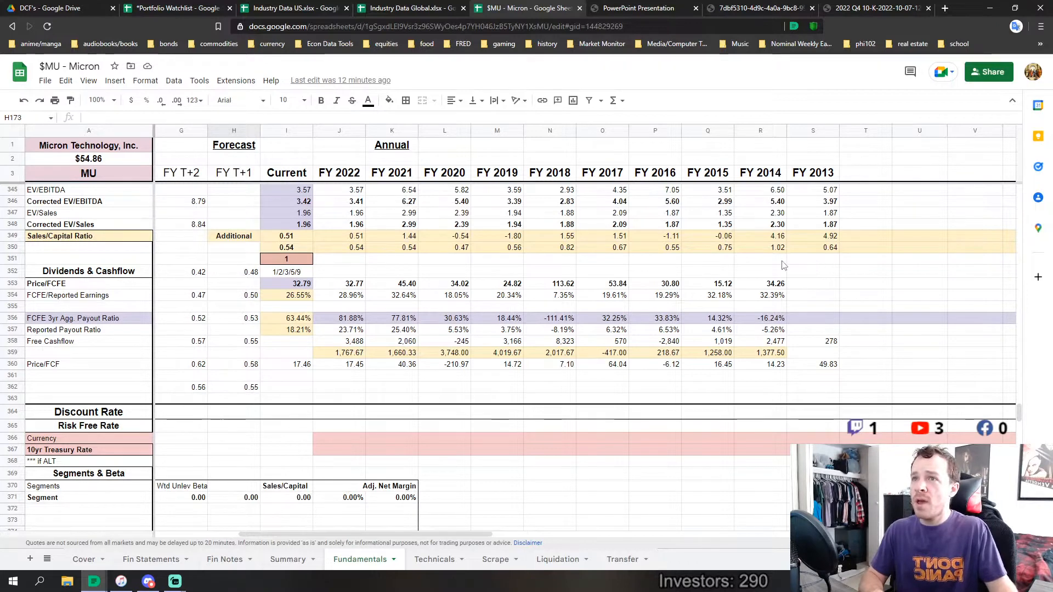
{"action": "left_click", "coordinate": [790, 249]}
{"action": "left_click_drag", "start_coordinate": [778, 257], "coordinate": [614, 245]}
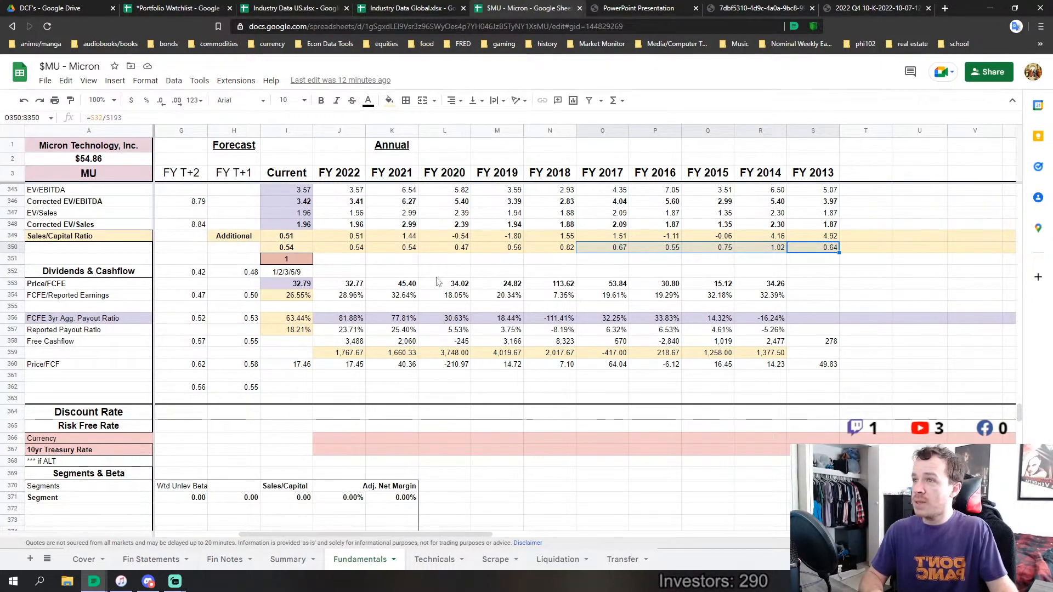
{"action": "left_click_drag", "start_coordinate": [357, 247], "coordinate": [548, 251]}
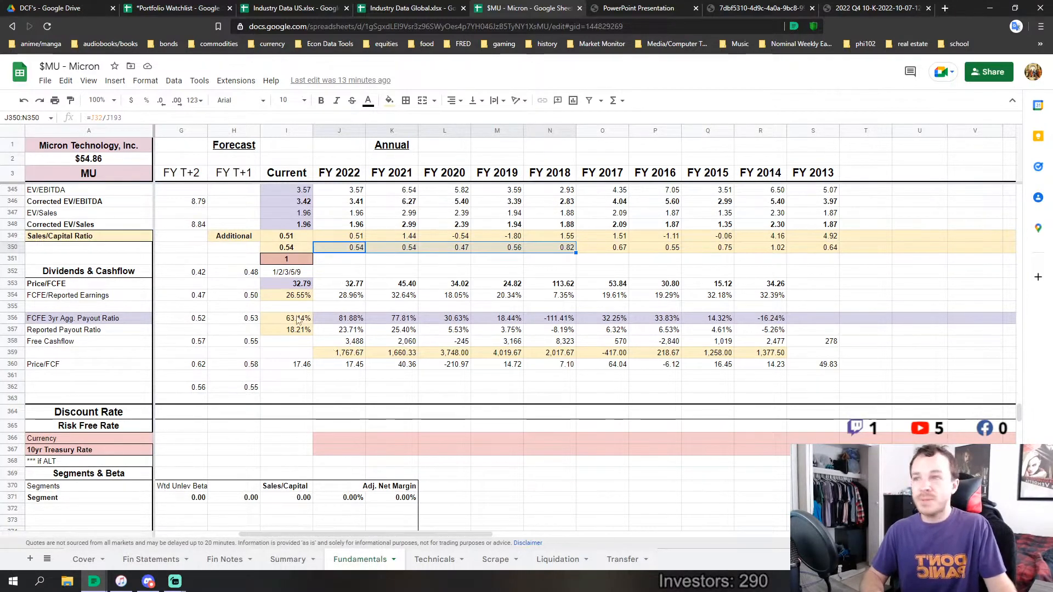
{"action": "left_click", "coordinate": [338, 275]}
Examine the terminal and forecast columns alongside the valuation multiples, balance sheet, capitalized R&D, capex and corrected income rows
{"action": "scroll", "coordinate": [339, 275], "scroll_direction": "up", "scroll_amount": 2}
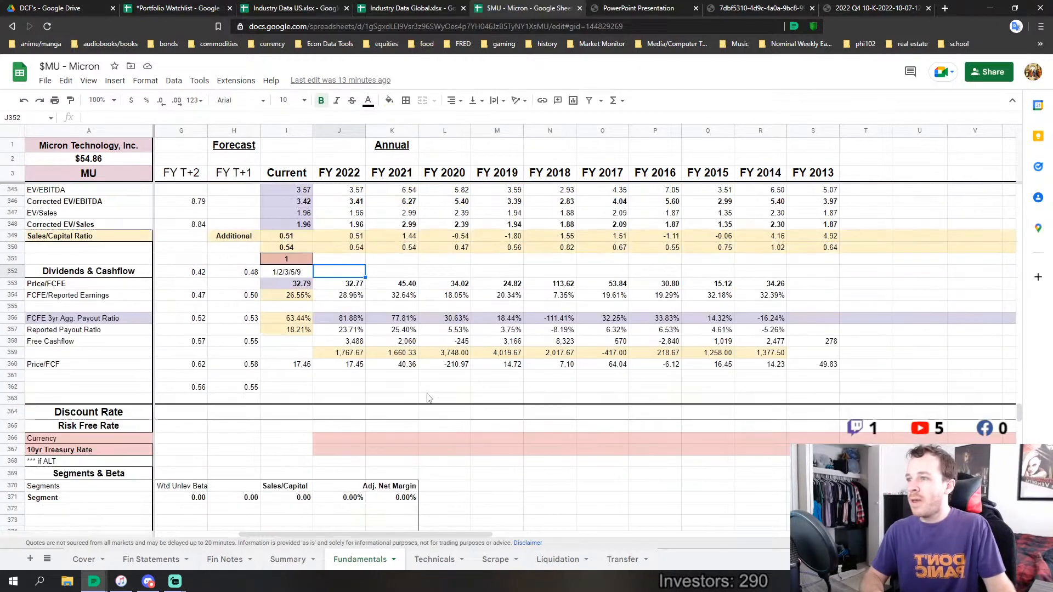
{"action": "left_click_drag", "start_coordinate": [453, 535], "coordinate": [223, 531]}
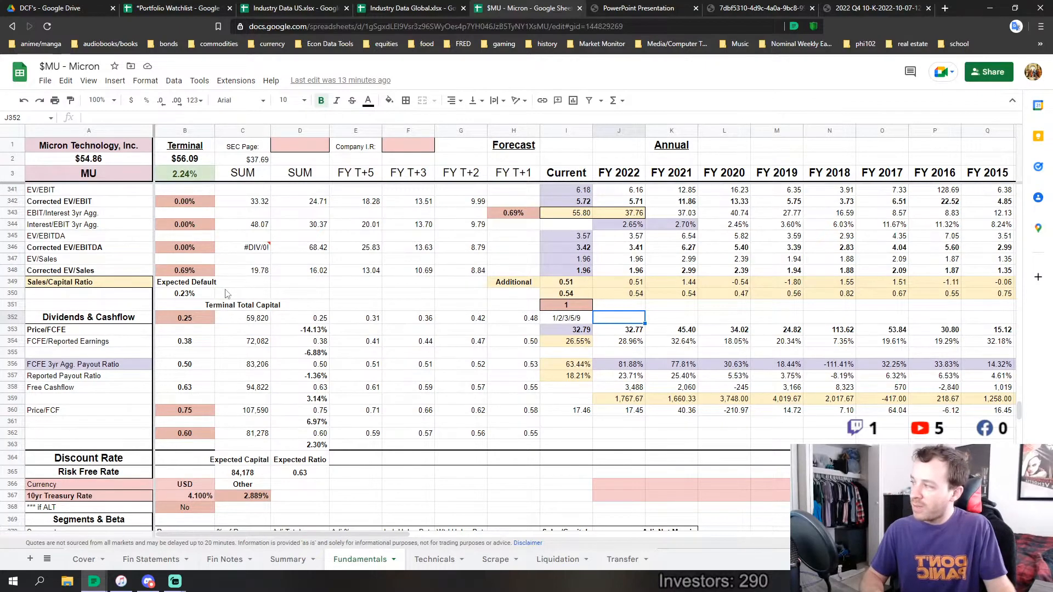
{"action": "scroll", "coordinate": [817, 296], "scroll_direction": "up", "scroll_amount": 20}
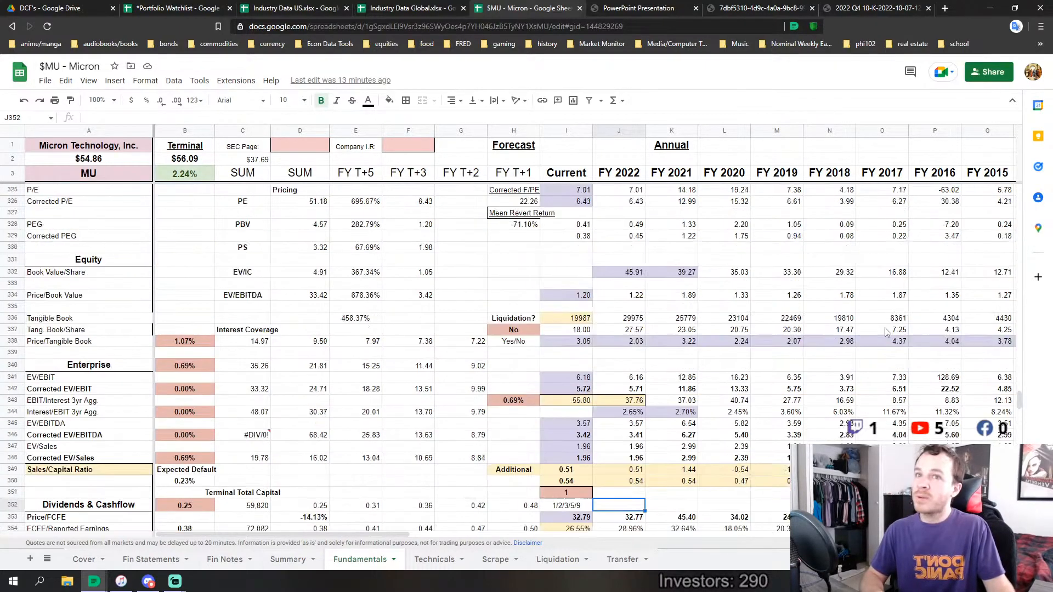
{"action": "scroll", "coordinate": [862, 345], "scroll_direction": "down", "scroll_amount": 4}
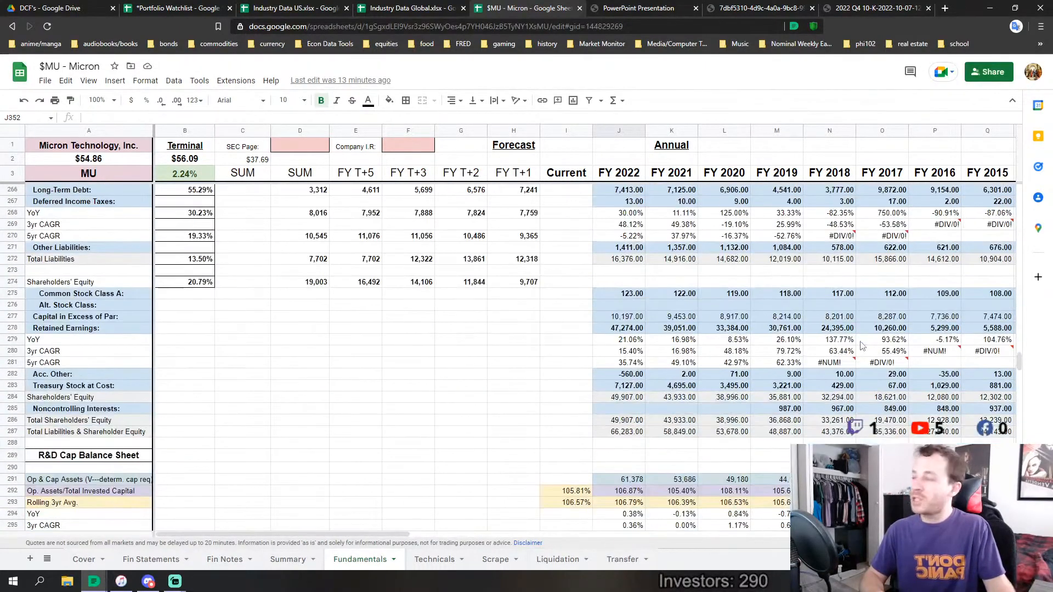
{"action": "scroll", "coordinate": [833, 354], "scroll_direction": "up", "scroll_amount": 1}
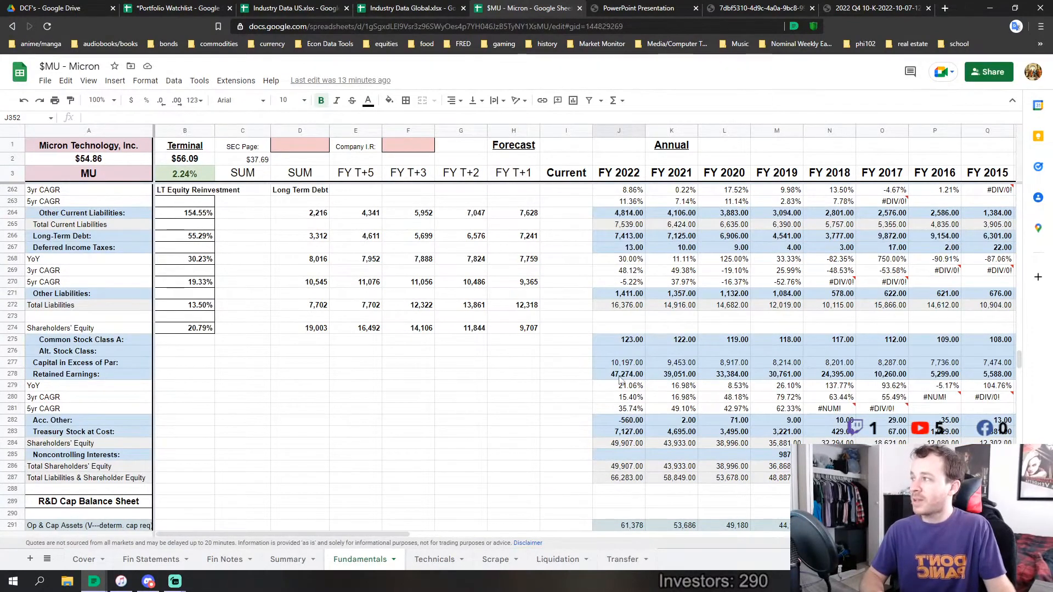
{"action": "scroll", "coordinate": [483, 332], "scroll_direction": "down", "scroll_amount": 10}
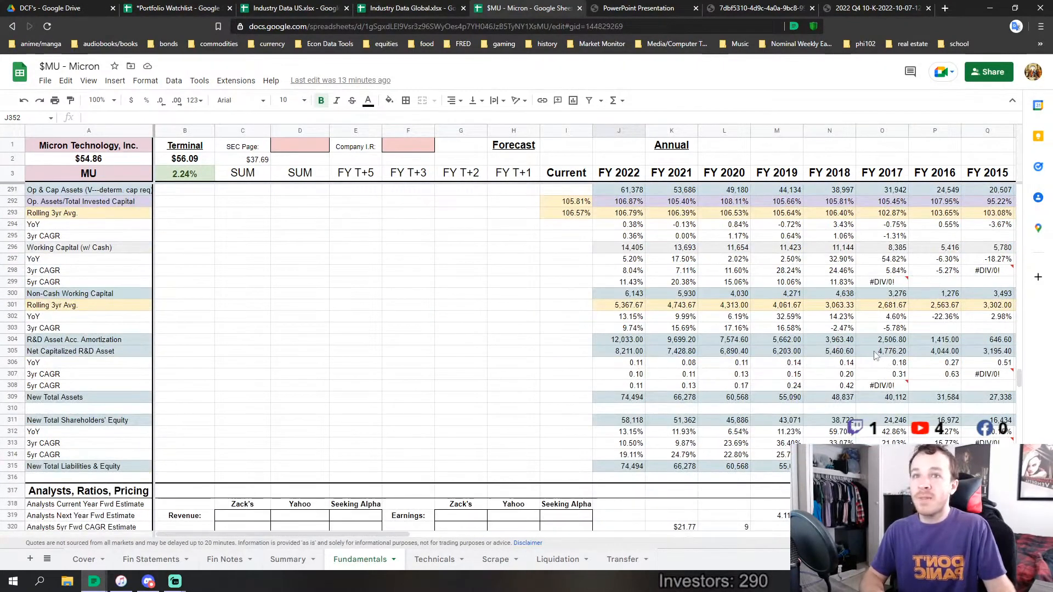
{"action": "left_click_drag", "start_coordinate": [1019, 380], "coordinate": [1009, 275]}
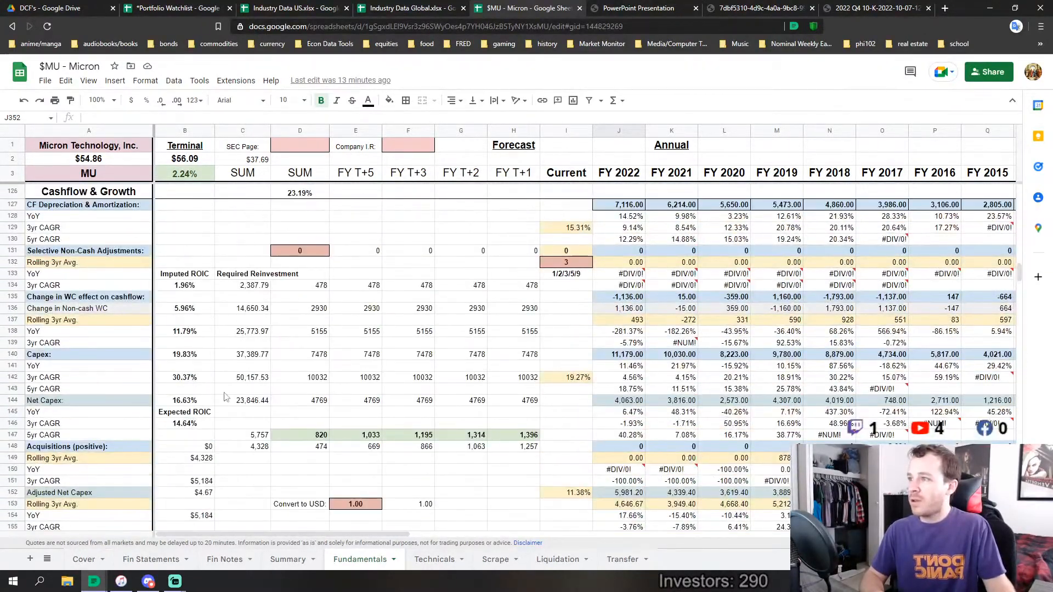
{"action": "scroll", "coordinate": [226, 278], "scroll_direction": "up", "scroll_amount": 7}
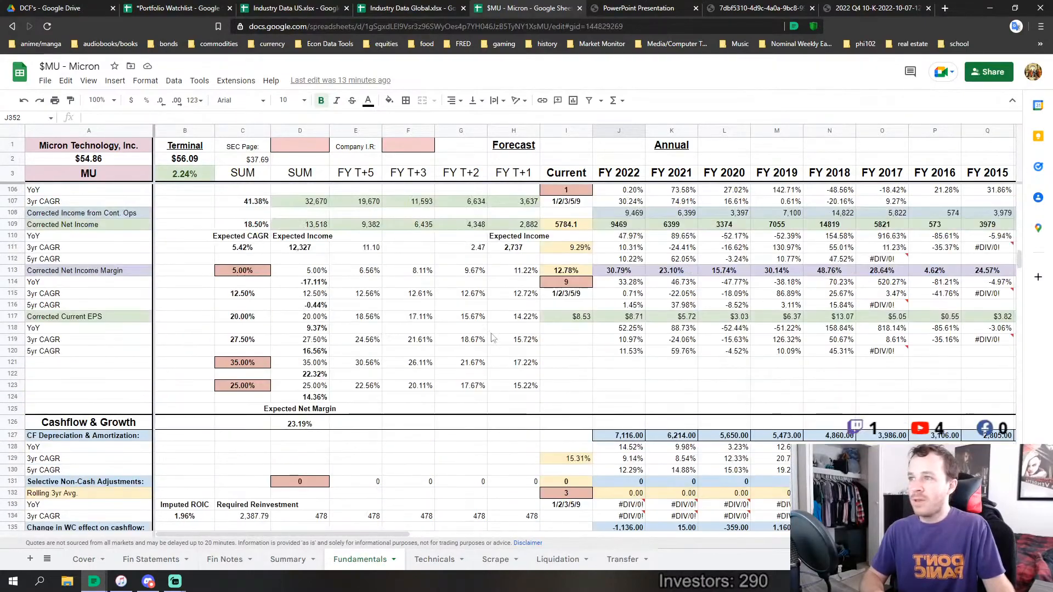
Look over the Sales/Capital and Terminal Total Capital rows, and the segment and equity risk premium tables
{"action": "left_click_drag", "start_coordinate": [1021, 260], "coordinate": [1047, 401]}
{"action": "left_click_drag", "start_coordinate": [1049, 403], "coordinate": [1021, 407]}
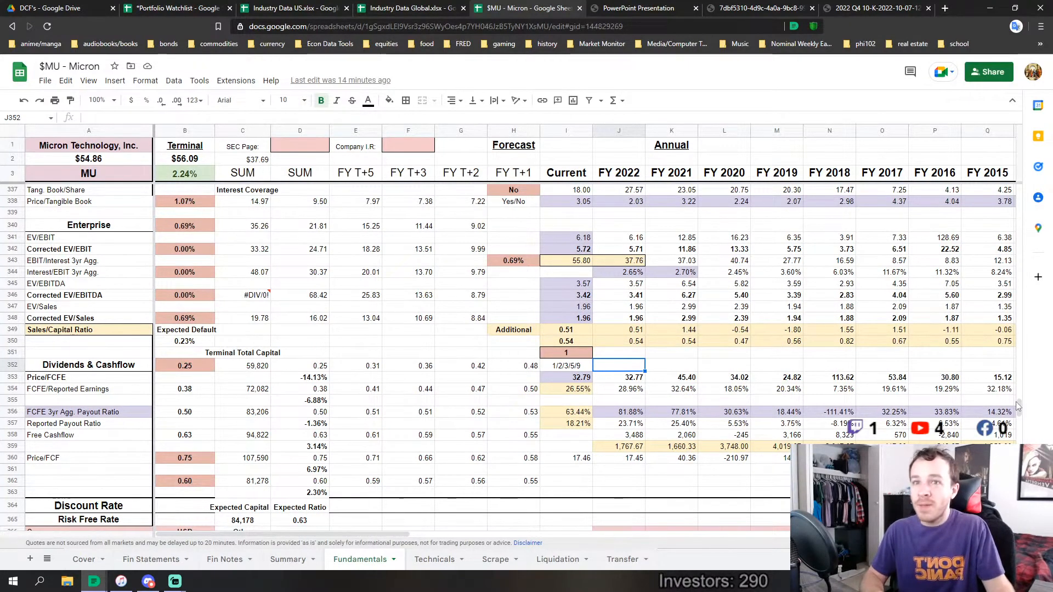
{"action": "left_click_drag", "start_coordinate": [1019, 408], "coordinate": [1022, 437]}
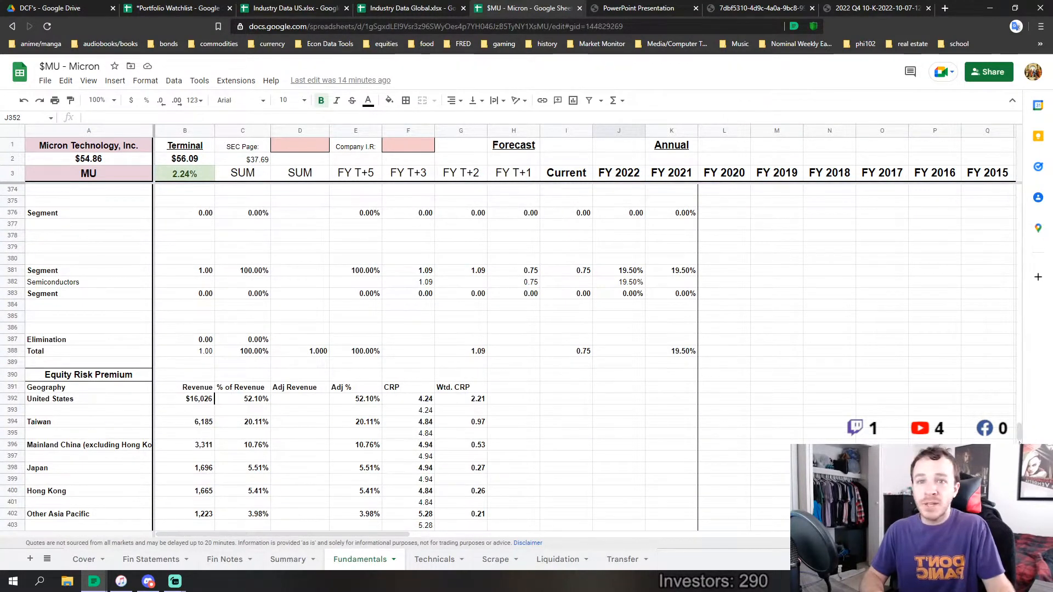
Check the growth formulas in row 31 above Revenues for FY 2014, FY 2016, FY 2018 and FY 2022
{"action": "left_click_drag", "start_coordinate": [1020, 437], "coordinate": [955, 221]}
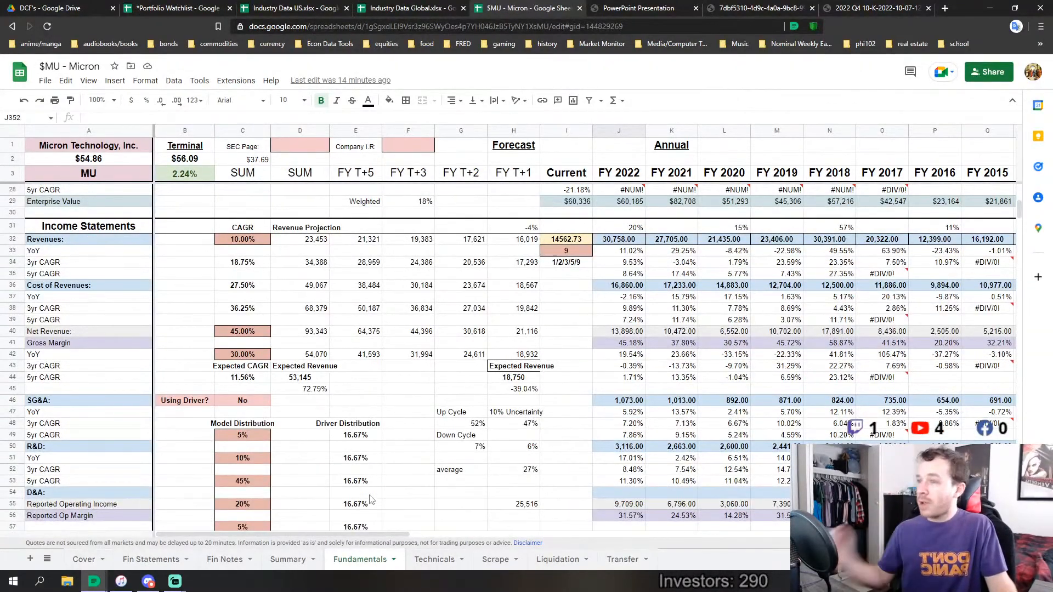
{"action": "left_click_drag", "start_coordinate": [355, 534], "coordinate": [417, 534]}
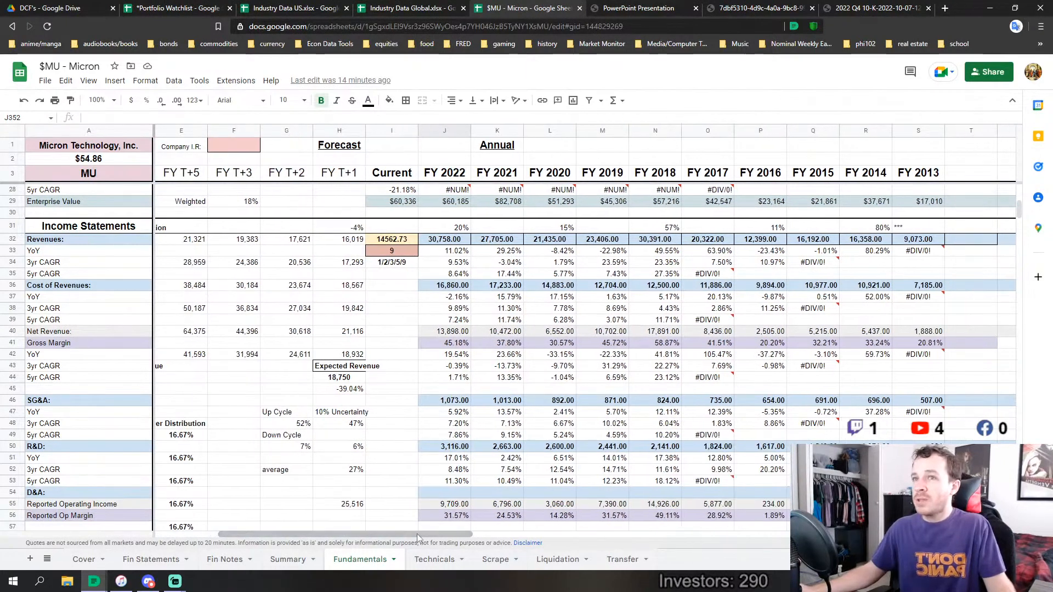
{"action": "left_click", "coordinate": [866, 228]}
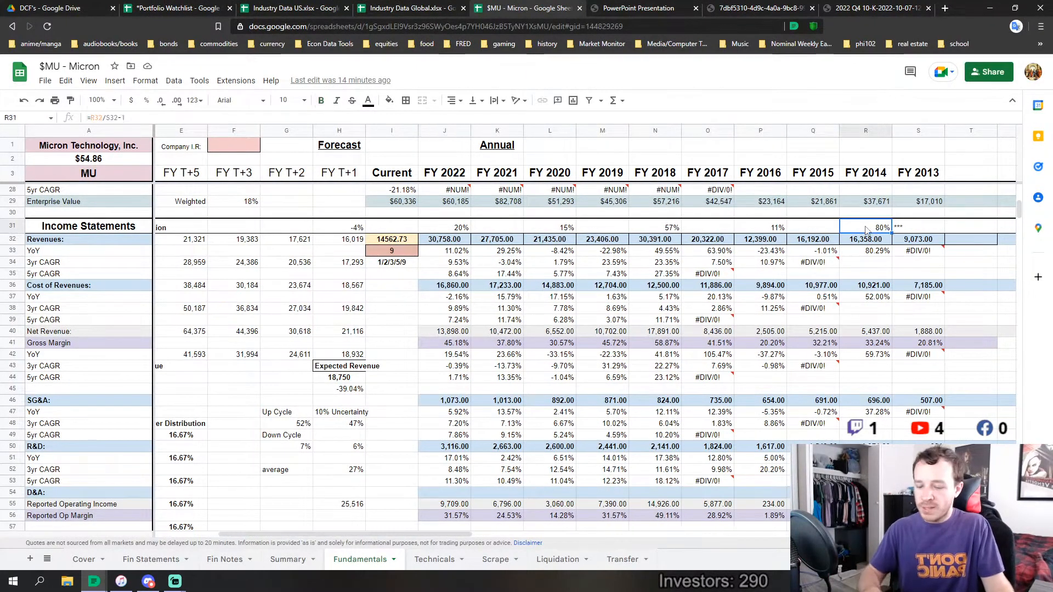
{"action": "key", "text": "F2"}
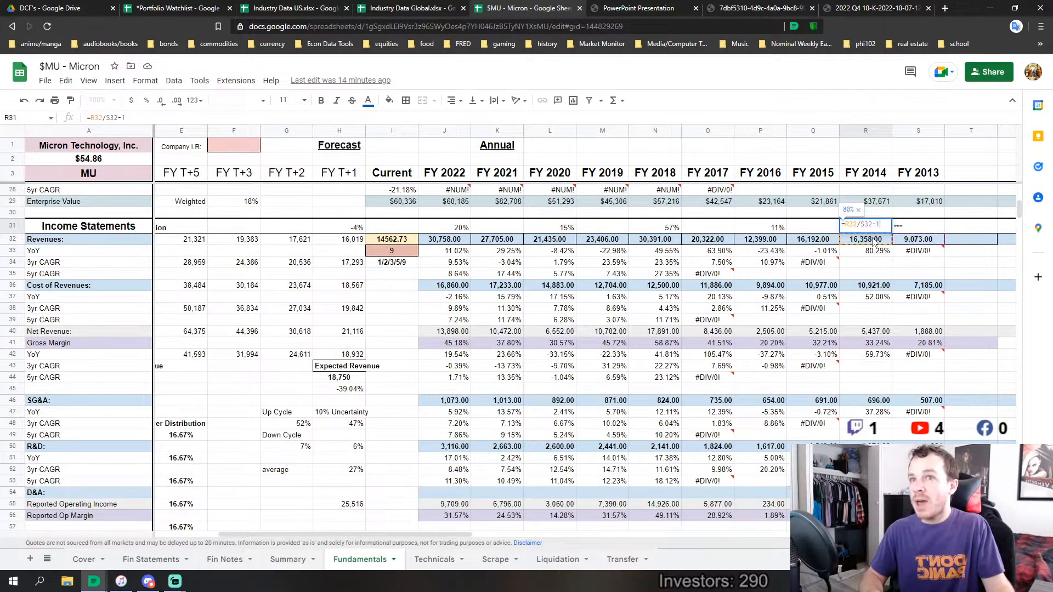
{"action": "key", "text": "Return"}
{"action": "left_click", "coordinate": [766, 231]}
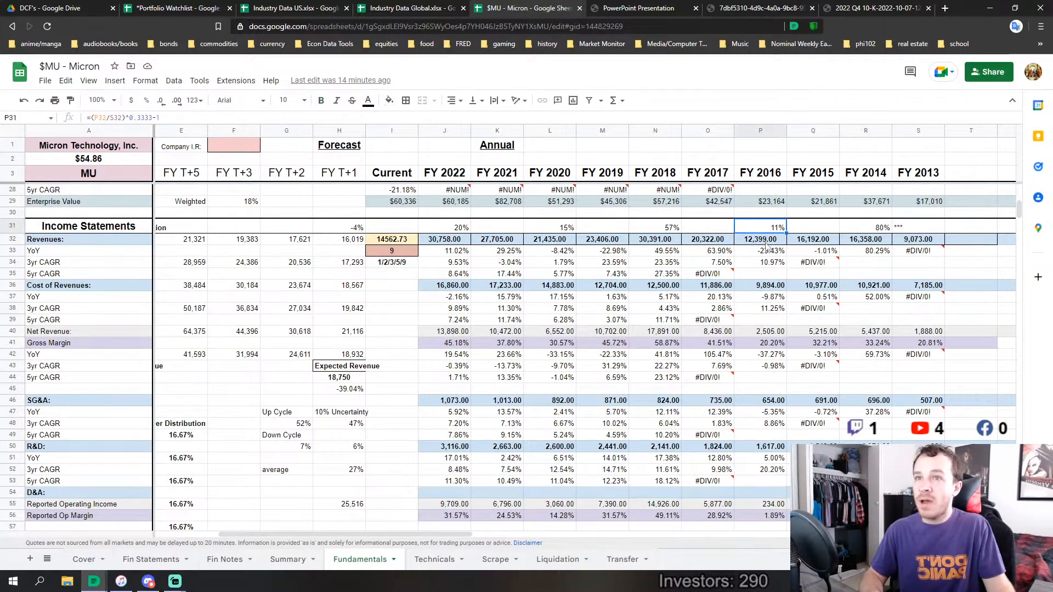
{"action": "key", "text": "F2"}
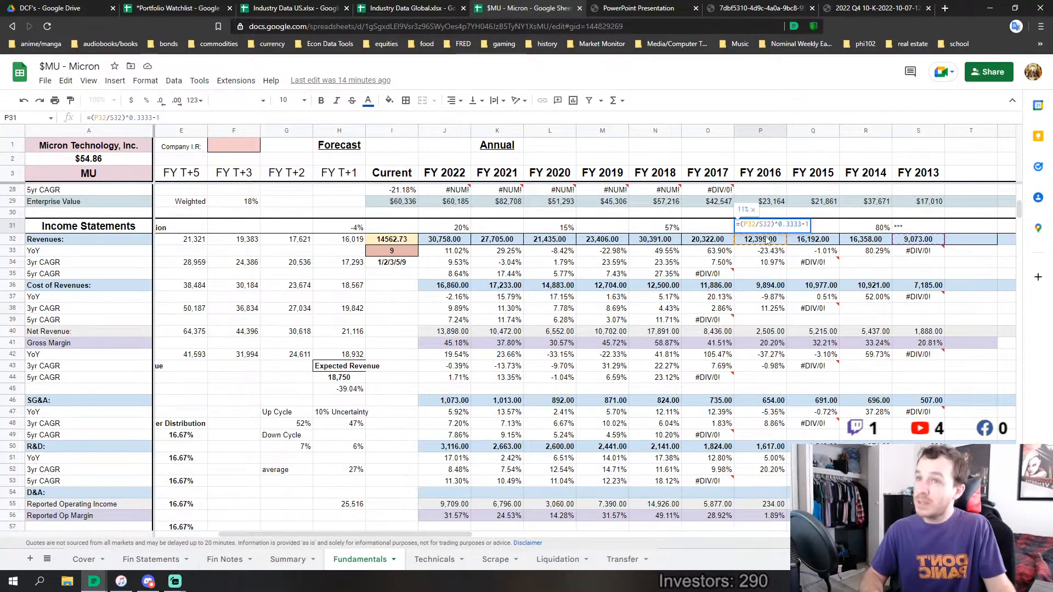
{"action": "key", "text": "Return"}
{"action": "double_click", "coordinate": [673, 230]}
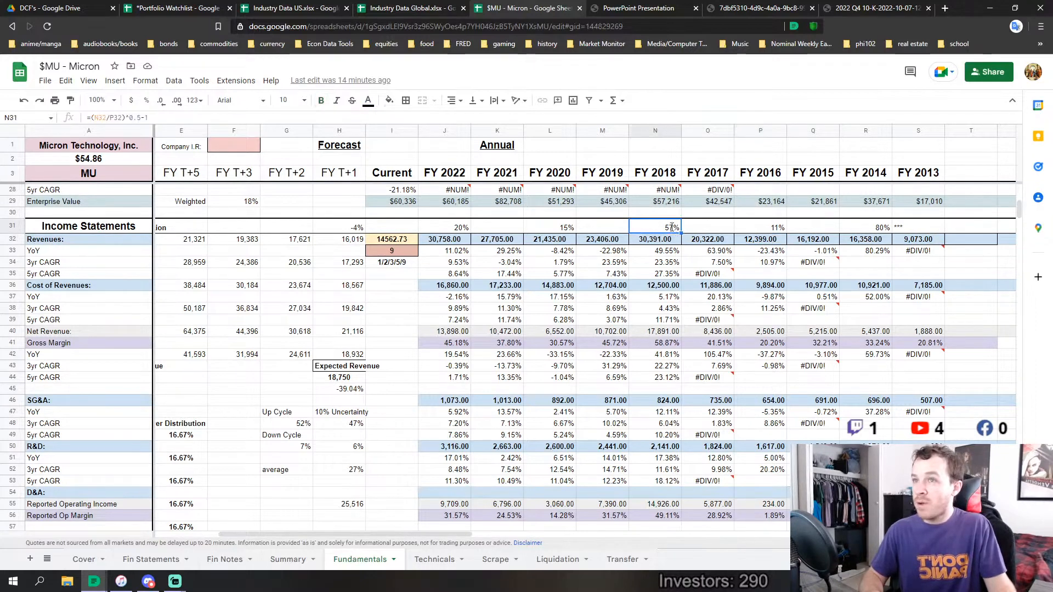
{"action": "key", "text": "Return"}
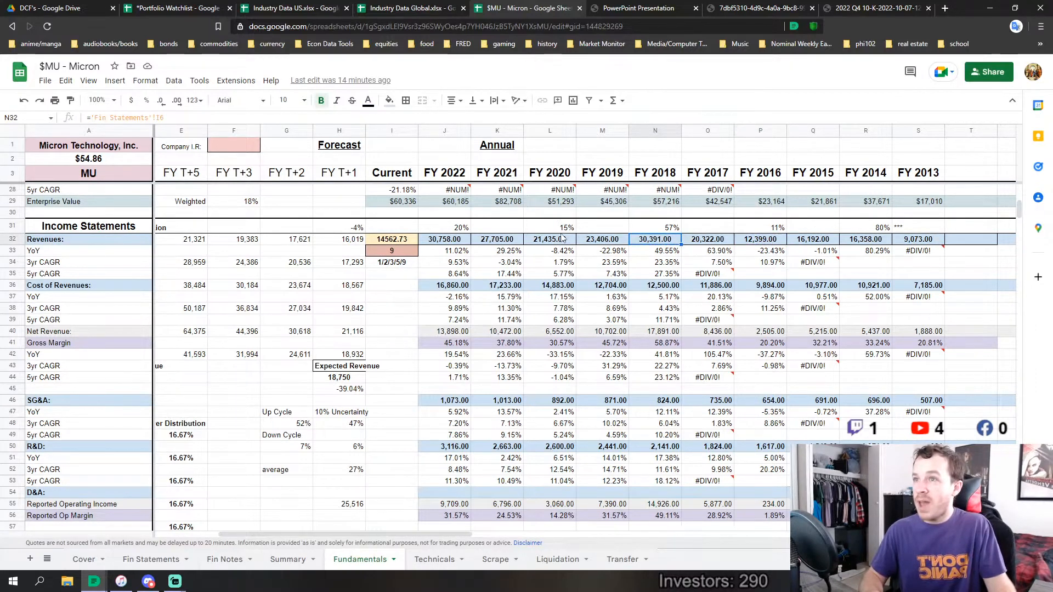
{"action": "double_click", "coordinate": [463, 230]}
{"action": "key", "text": "Return"}
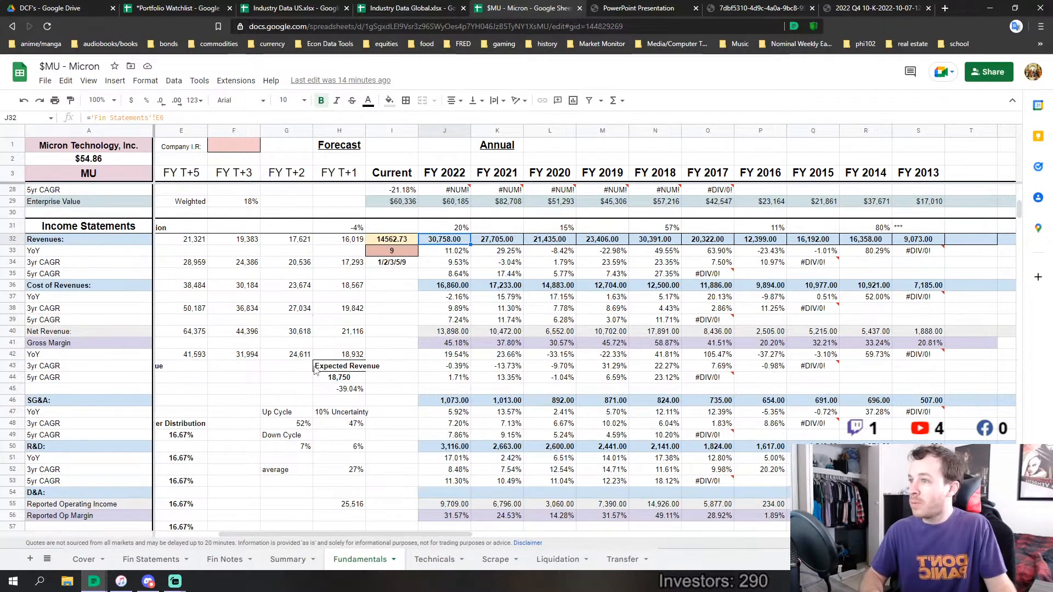
Inspect the average growth formulas for the Up Cycle in G48 and the Down Cycle in G50
{"action": "scroll", "coordinate": [356, 362], "scroll_direction": "down", "scroll_amount": 2}
{"action": "left_click", "coordinate": [296, 374]}
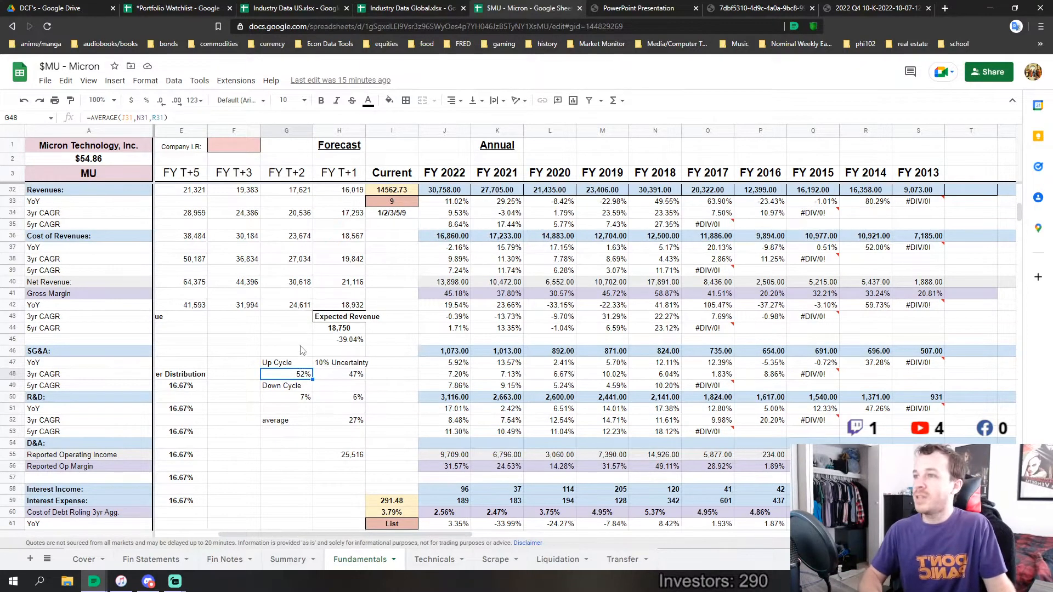
{"action": "left_click", "coordinate": [305, 400]}
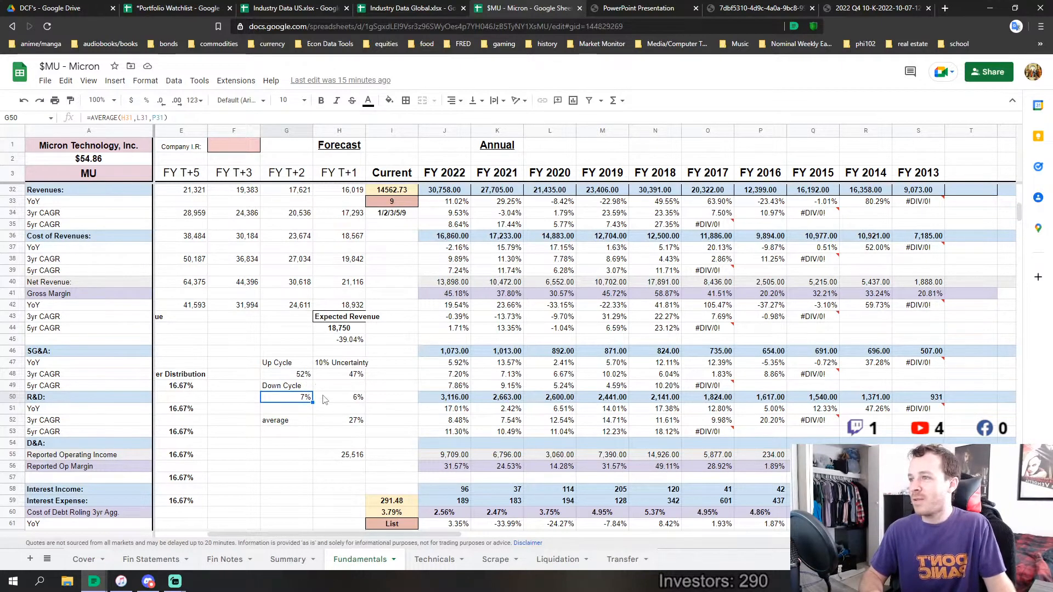
Inspect the 10% Uncertainty formulas for both cycles in H48 and H50, and the combined average in H52
{"action": "left_click", "coordinate": [354, 376]}
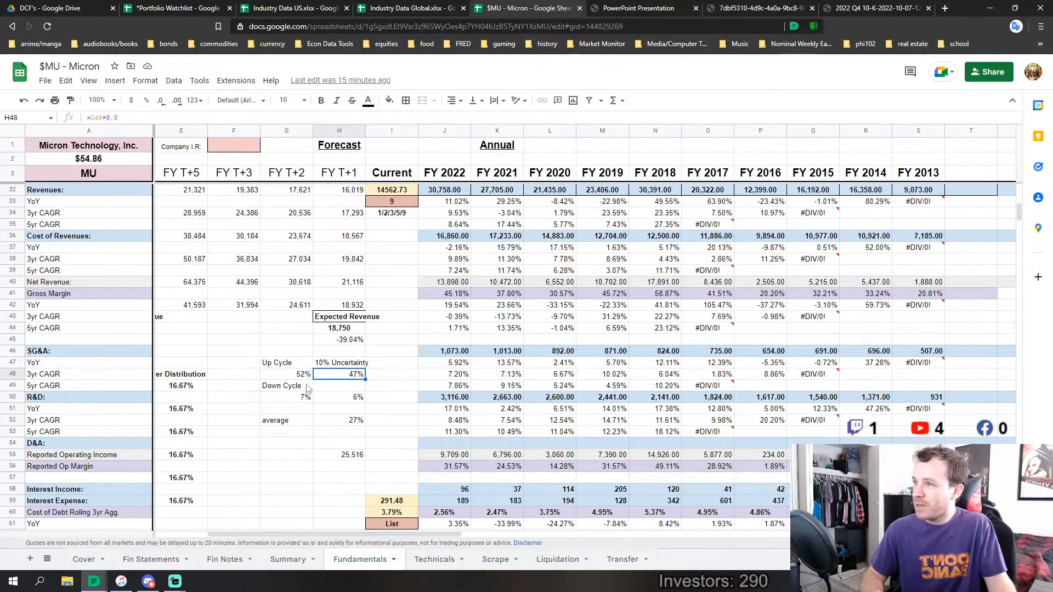
{"action": "key", "text": "Left"}
{"action": "left_click", "coordinate": [345, 377]}
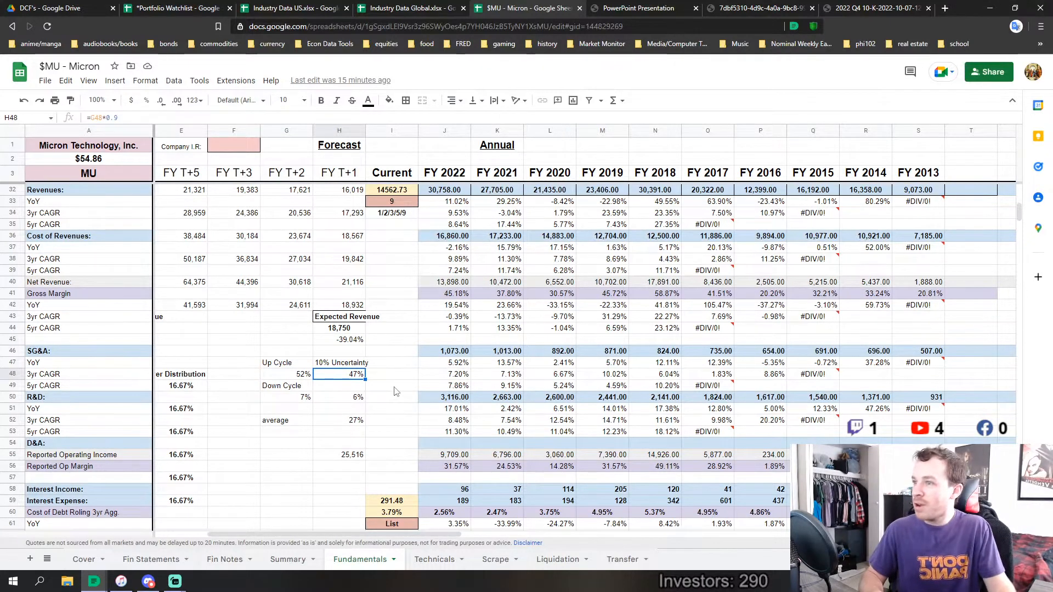
{"action": "left_click", "coordinate": [361, 399]}
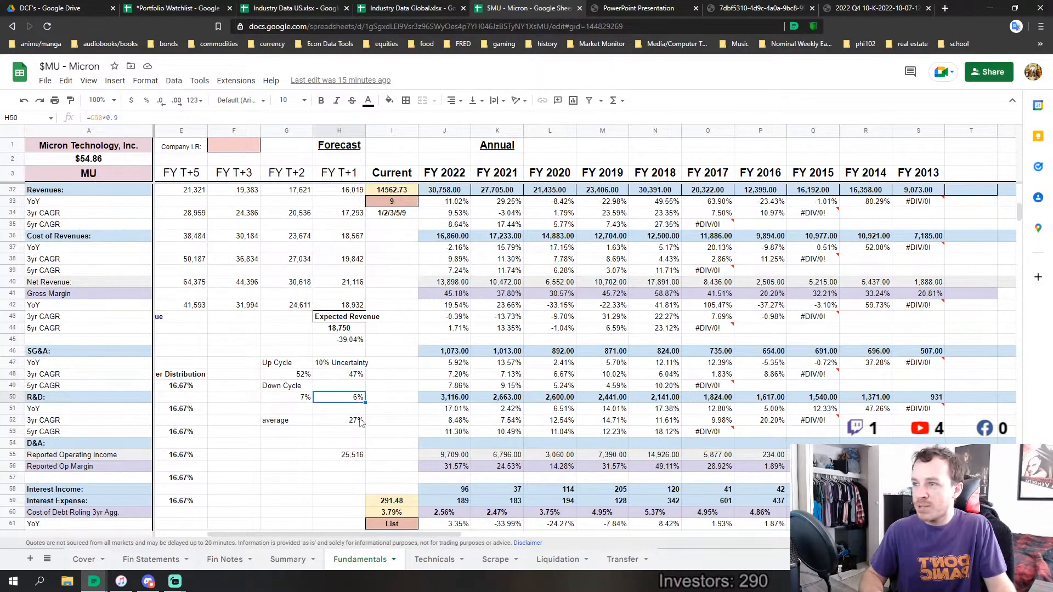
{"action": "left_click", "coordinate": [360, 421]}
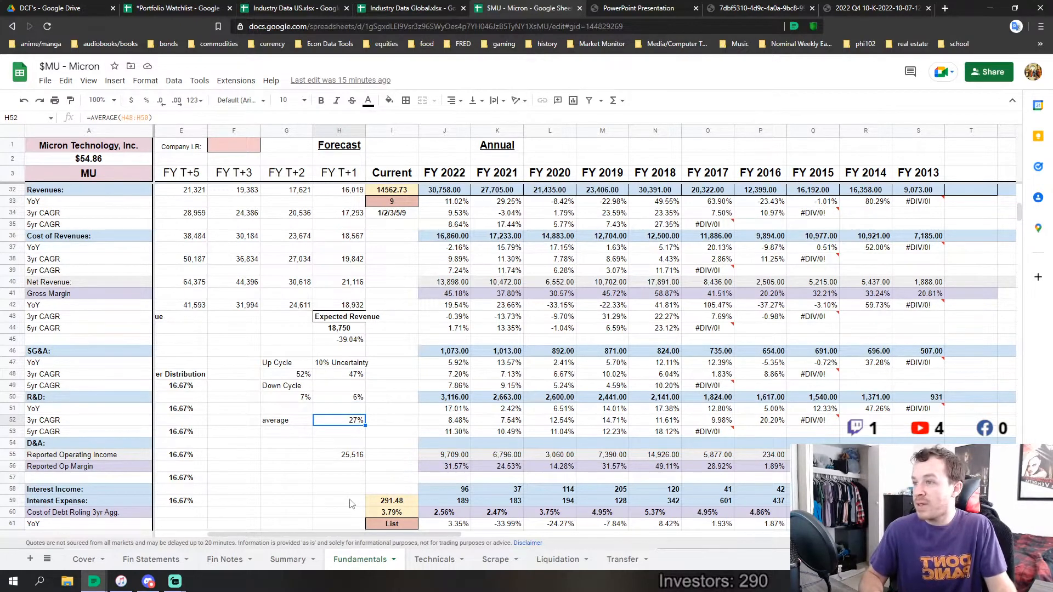
Inspect the H55 formula that compounds the average of H32 and L32 at the down-cycle growth rate
{"action": "left_click", "coordinate": [348, 459]}
{"action": "key", "text": "Return"}
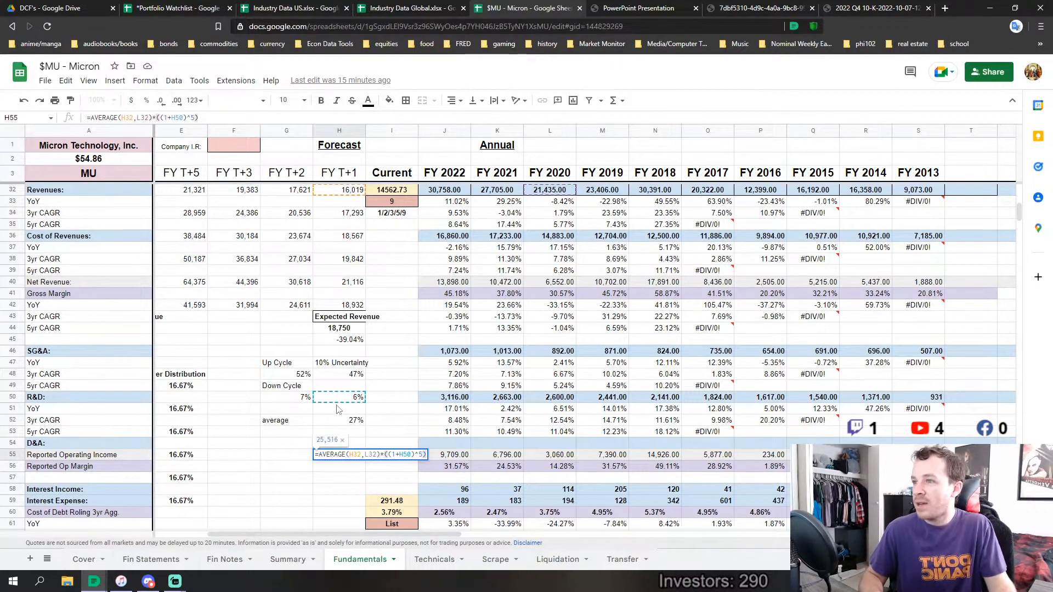
{"action": "key", "text": "Return"}
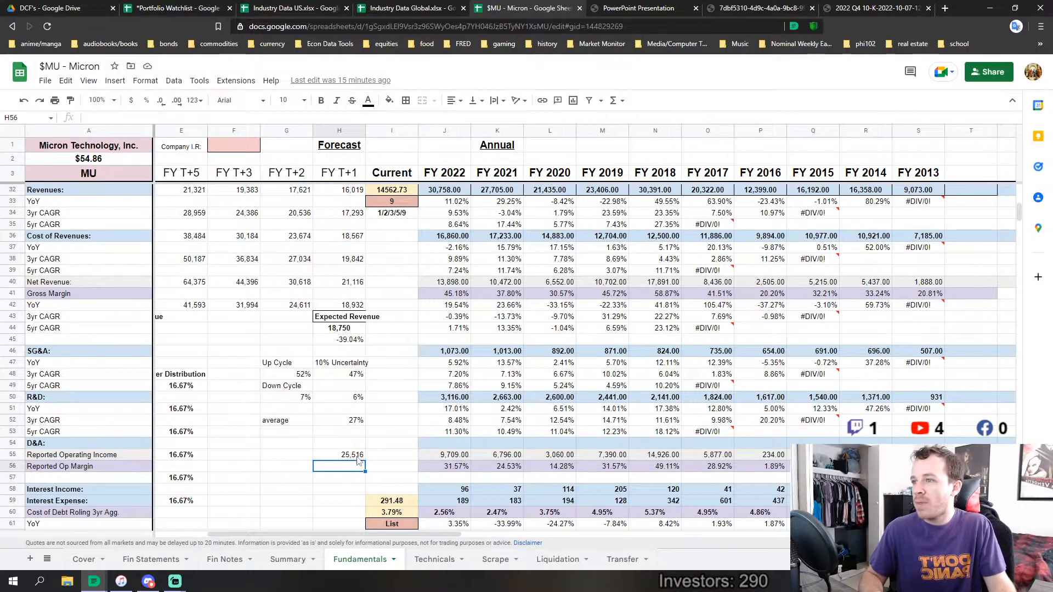
{"action": "double_click", "coordinate": [353, 459]}
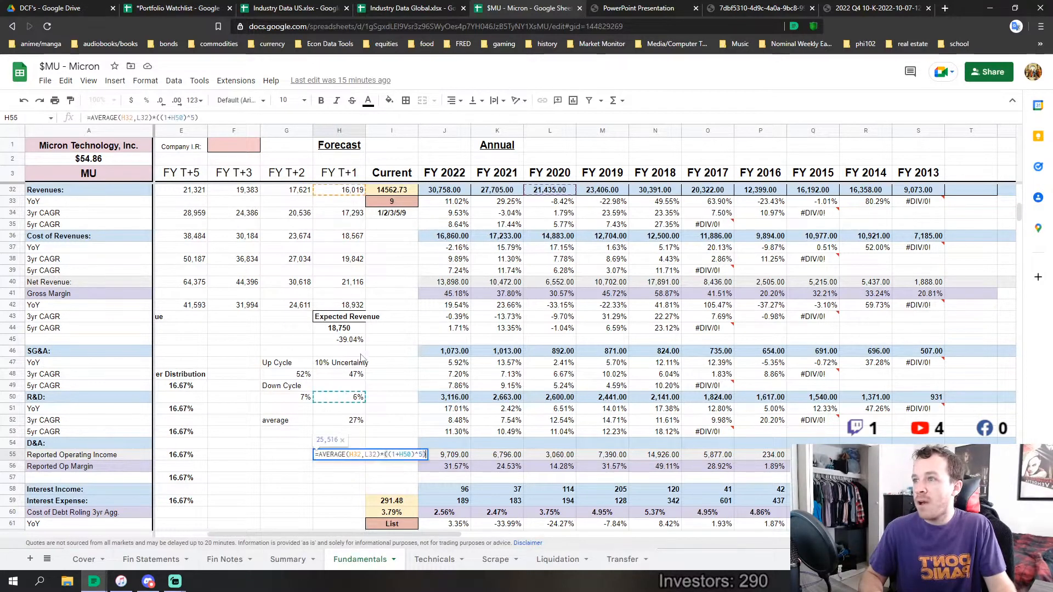
{"action": "scroll", "coordinate": [402, 293], "scroll_direction": "up", "scroll_amount": 2}
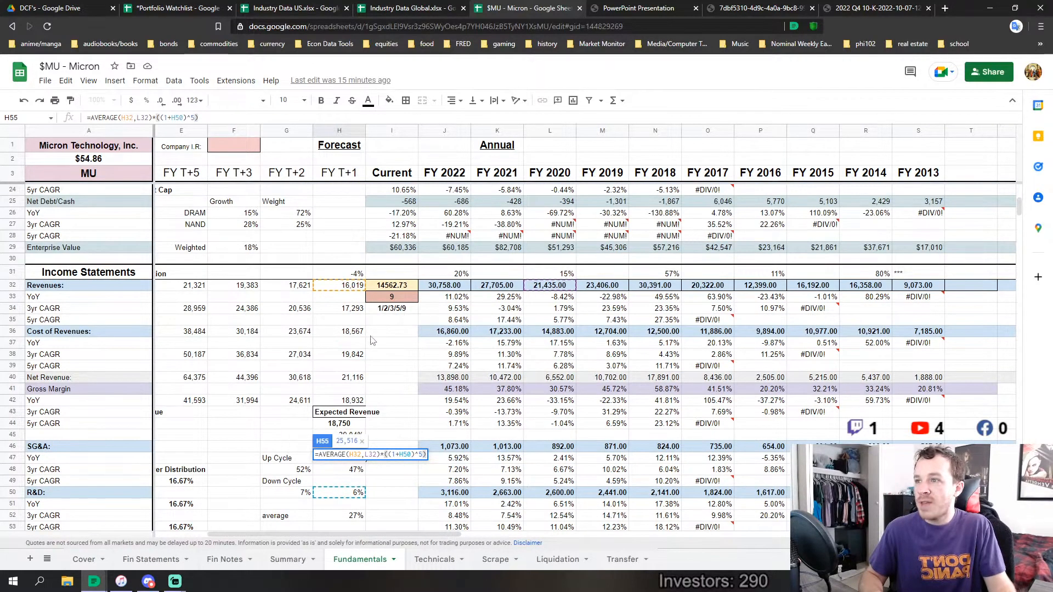
{"action": "scroll", "coordinate": [353, 426], "scroll_direction": "down", "scroll_amount": 4}
{"action": "key", "text": "Return"}
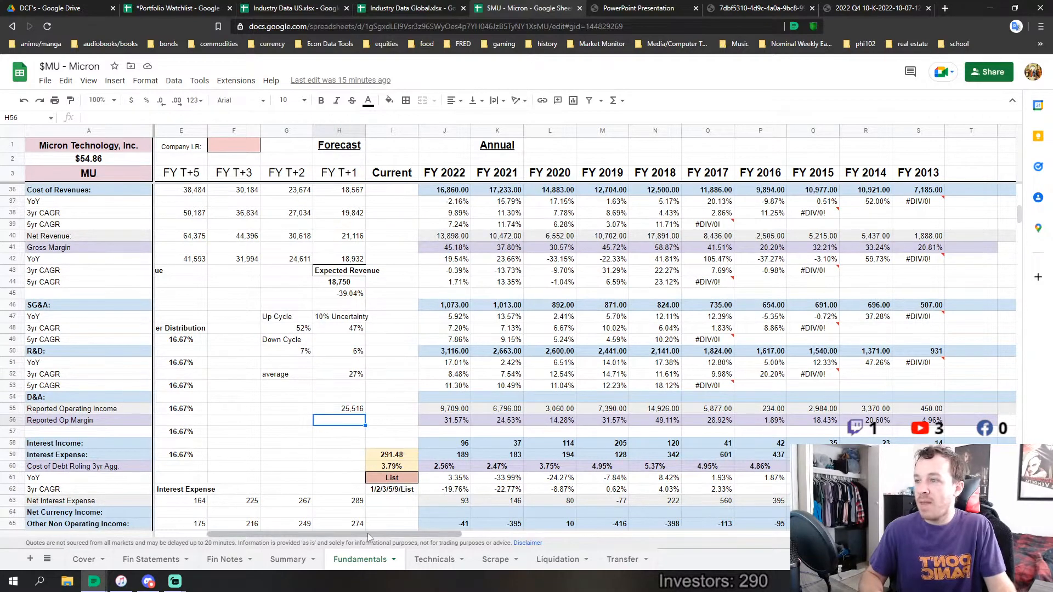
Compare the CAGR assumptions in C32 and C40 with the 10% Uncertainty growth rates in H48 and H50
{"action": "scroll", "coordinate": [256, 442], "scroll_direction": "left", "scroll_amount": 3}
{"action": "scroll", "coordinate": [256, 442], "scroll_direction": "up", "scroll_amount": 3}
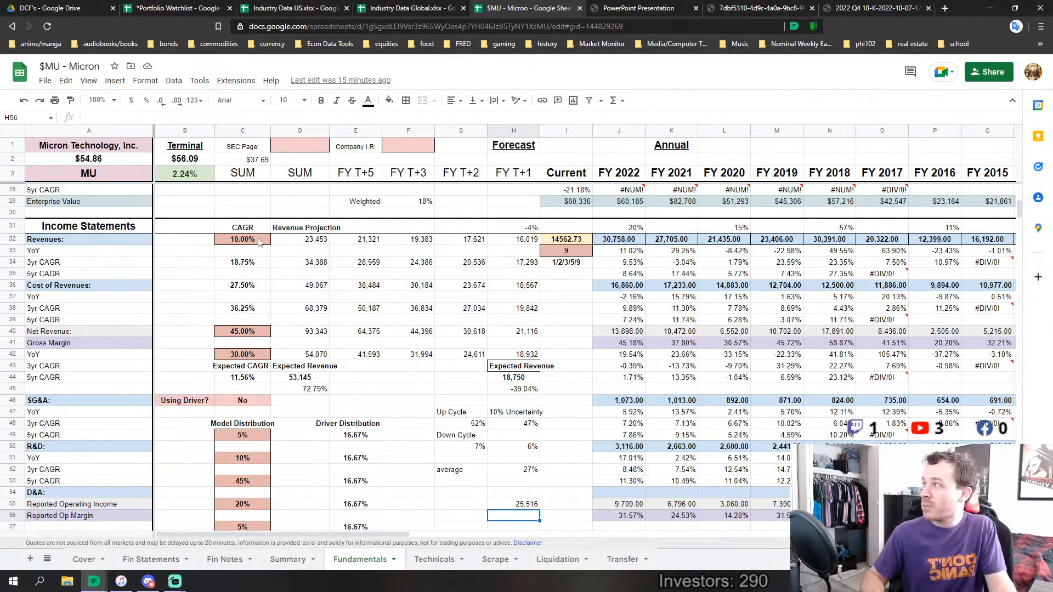
{"action": "scroll", "coordinate": [247, 207], "scroll_direction": "down", "scroll_amount": 1}
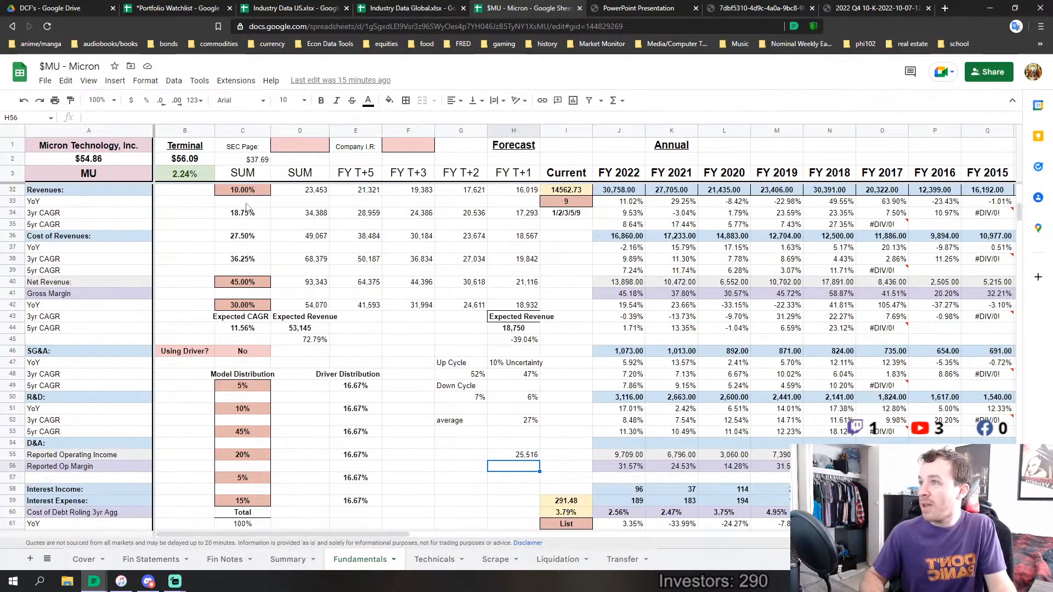
{"action": "left_click", "coordinate": [254, 282]}
{"action": "scroll", "coordinate": [254, 284], "scroll_direction": "up", "scroll_amount": 1}
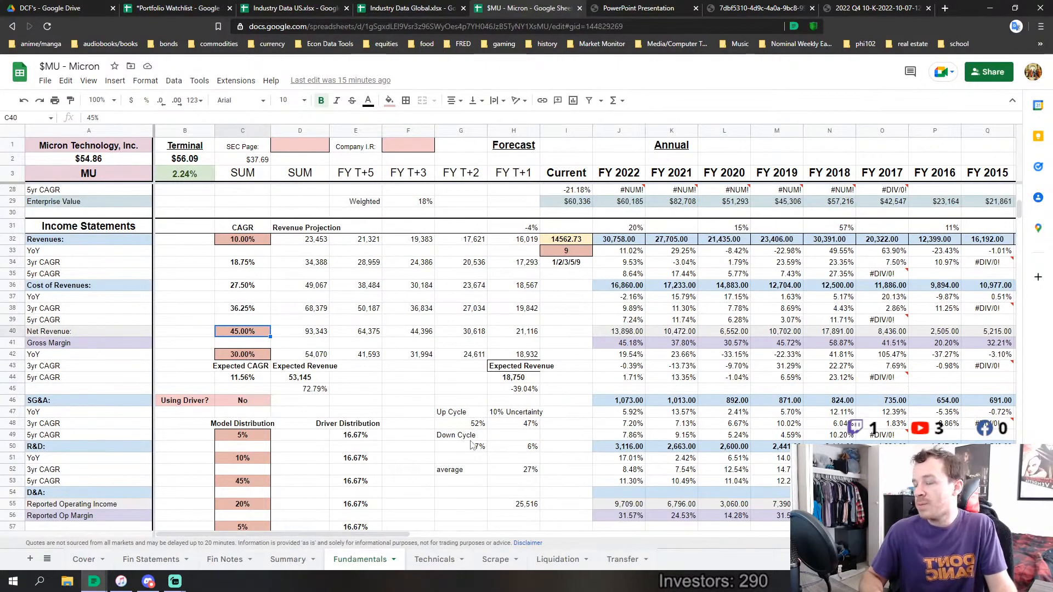
{"action": "left_click", "coordinate": [529, 446]}
{"action": "left_click", "coordinate": [524, 428]}
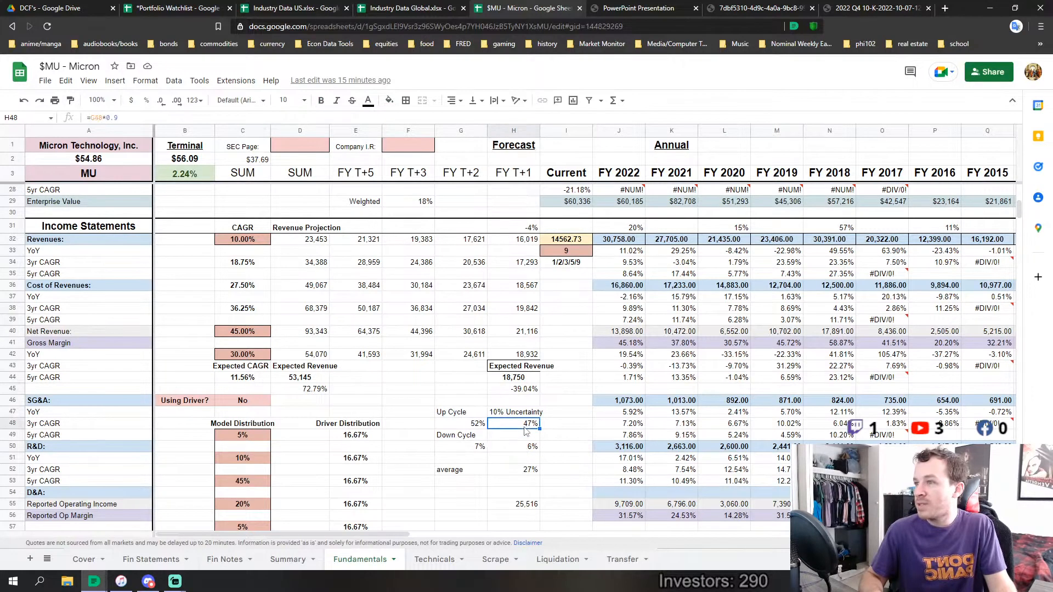
{"action": "left_click", "coordinate": [536, 449]}
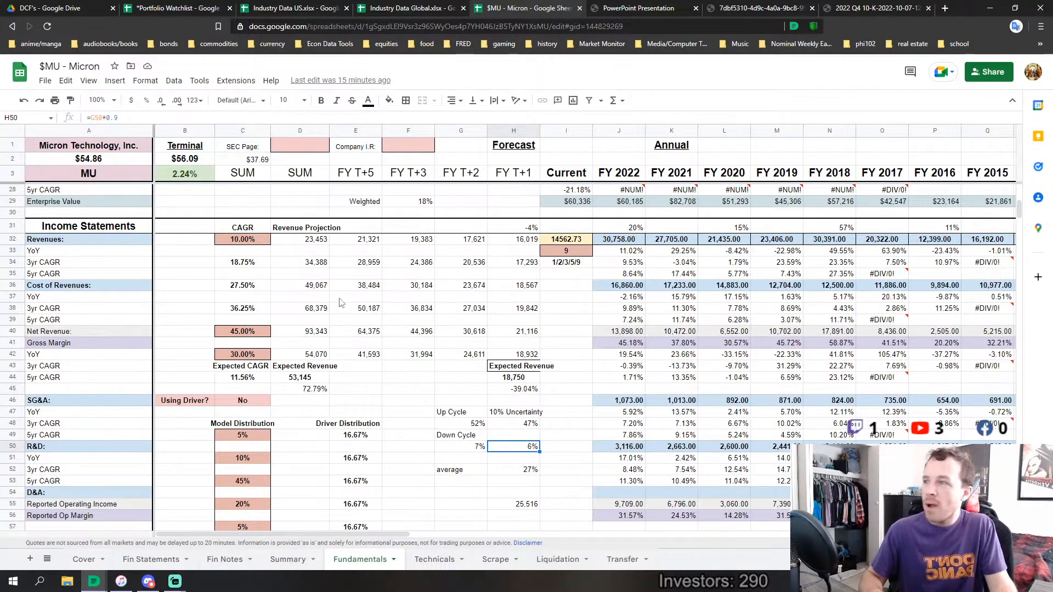
Review the low, high and separate CAGR inputs of the Revenue Projection in C32, C40 and C42
{"action": "left_click", "coordinate": [232, 242]}
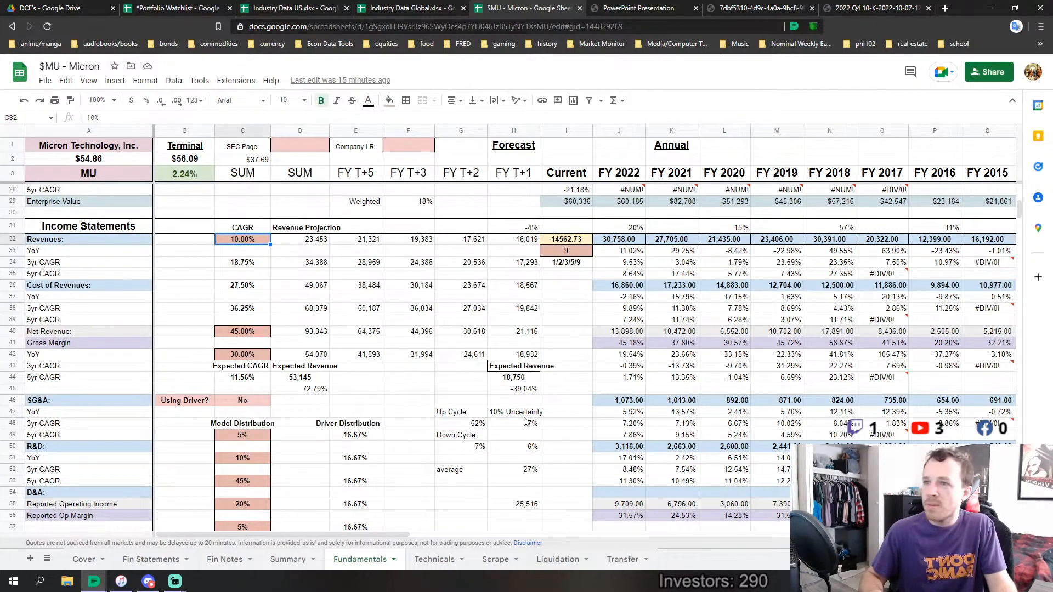
{"action": "left_click", "coordinate": [237, 333]}
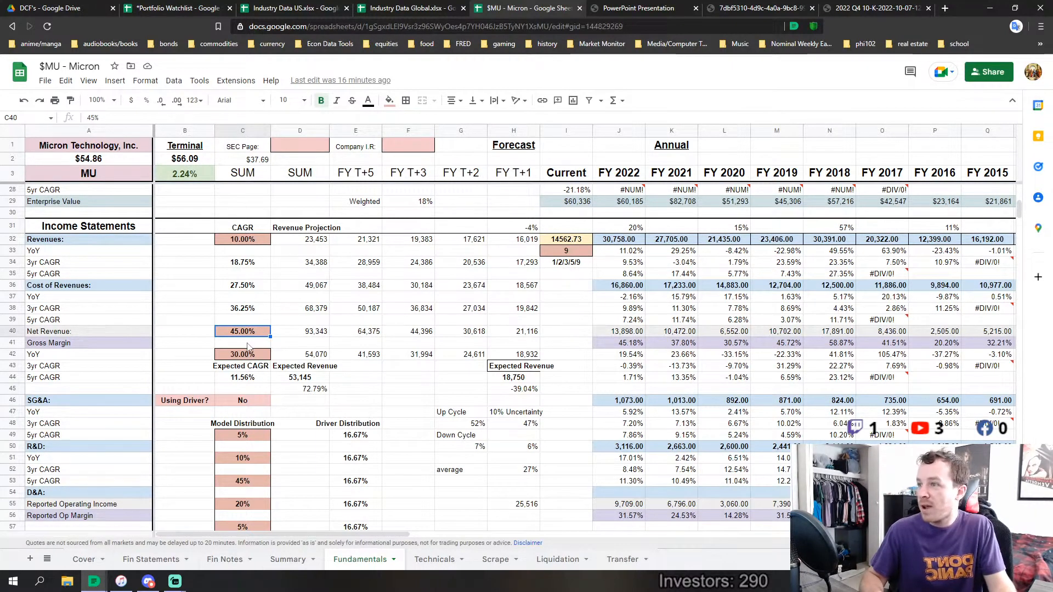
{"action": "left_click", "coordinate": [248, 354]}
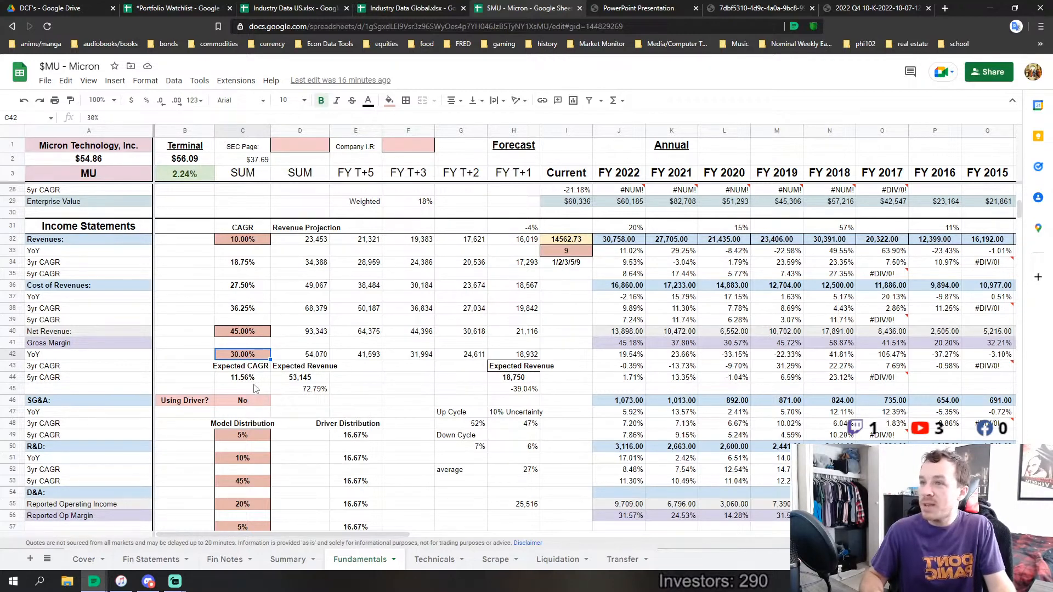
Inspect the FY 2022 revenue reference in J32 and the Current revenue formula in I32, including its 0.7 multiplier
{"action": "left_click", "coordinate": [624, 241]}
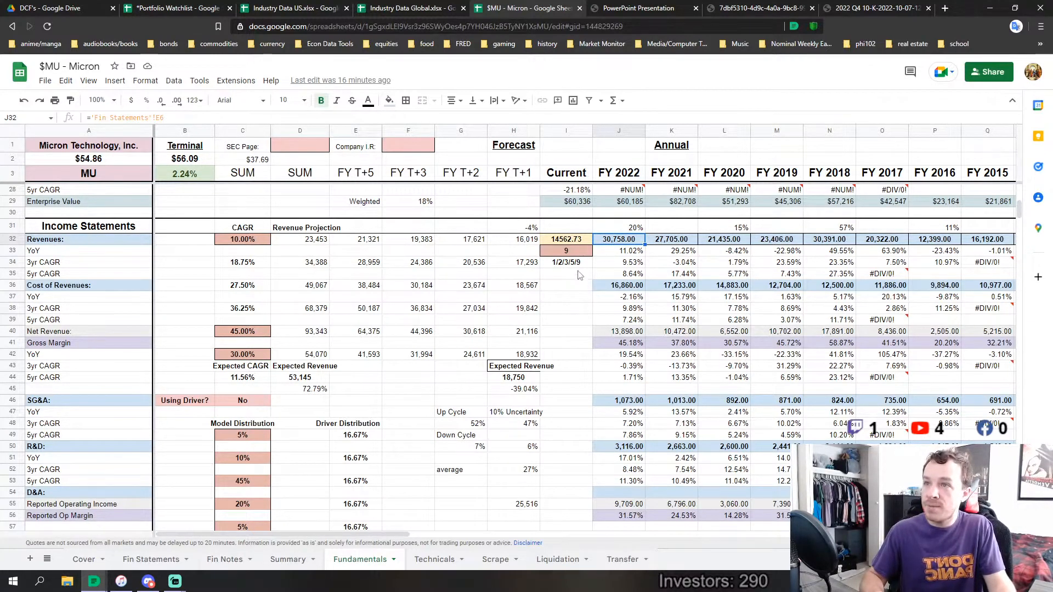
{"action": "left_click", "coordinate": [583, 240]}
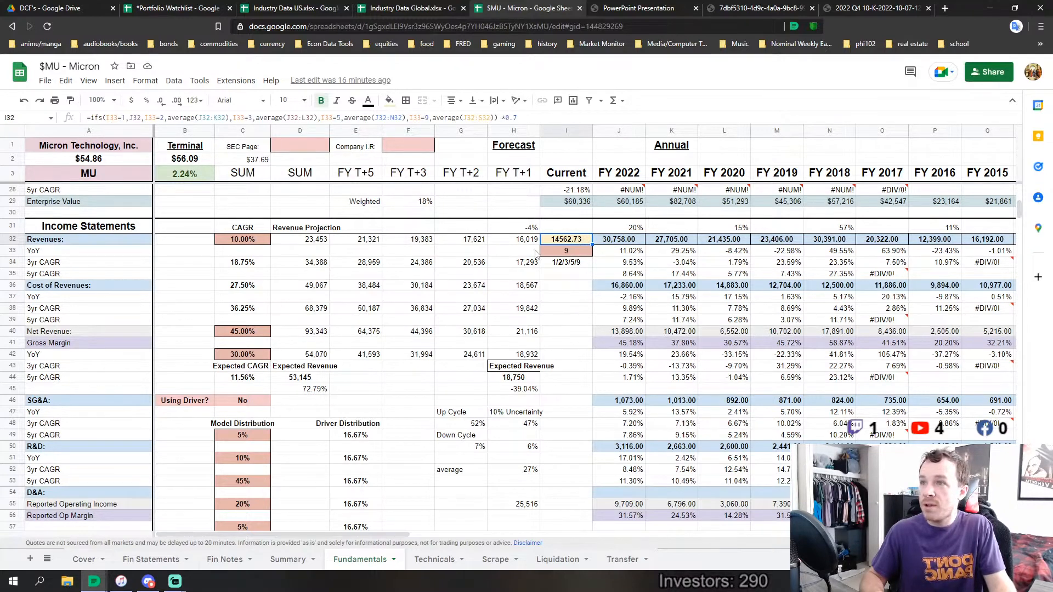
{"action": "double_click", "coordinate": [507, 112]}
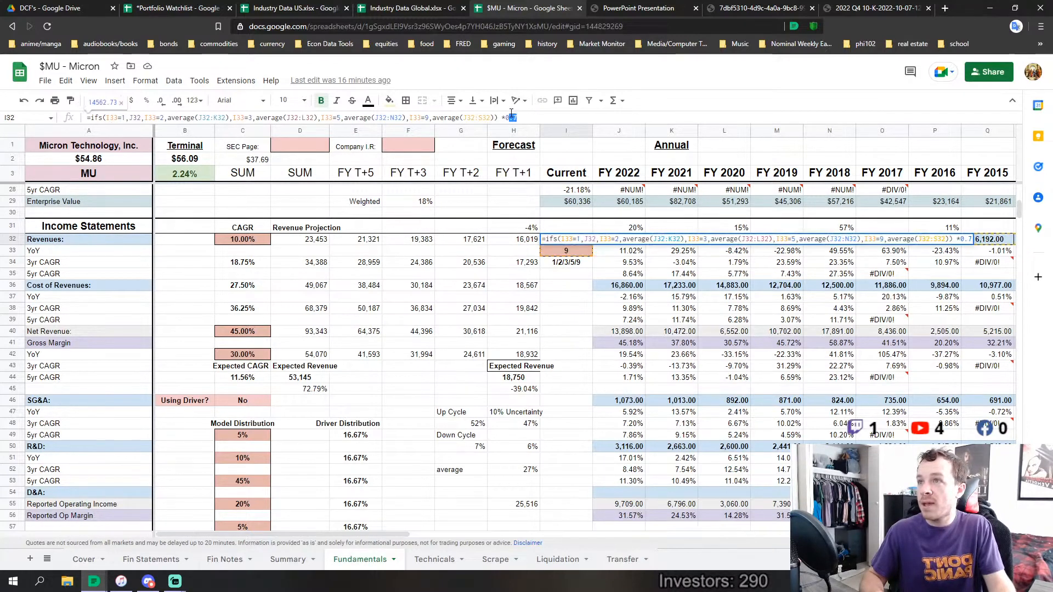
{"action": "key", "text": "Return"}
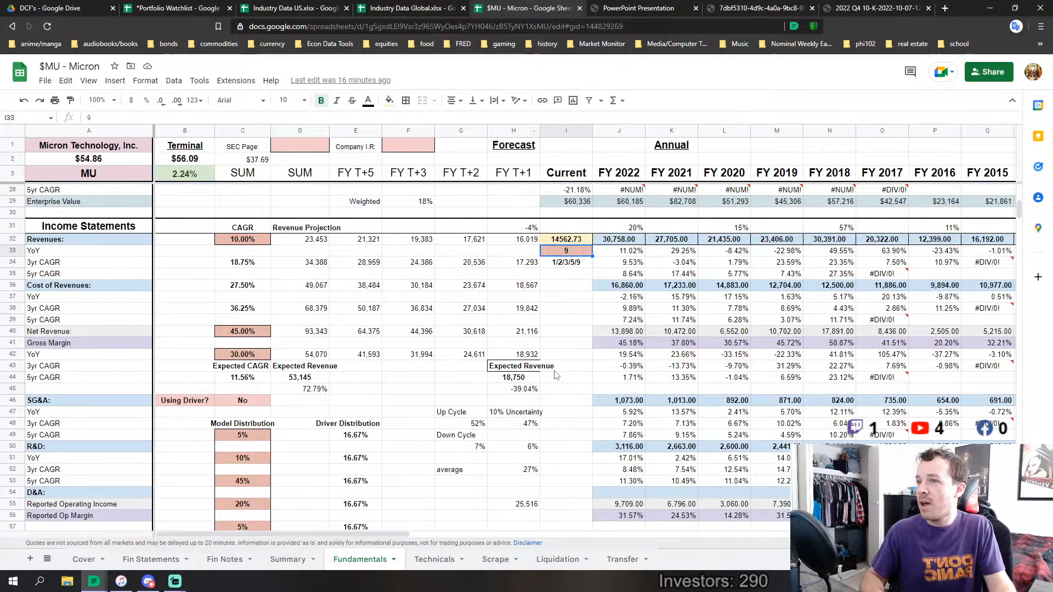
Compare the FY T+1 Expected Revenue in H44 with the Revenue Analysts estimate on the Cover sheet
{"action": "left_click", "coordinate": [515, 382]}
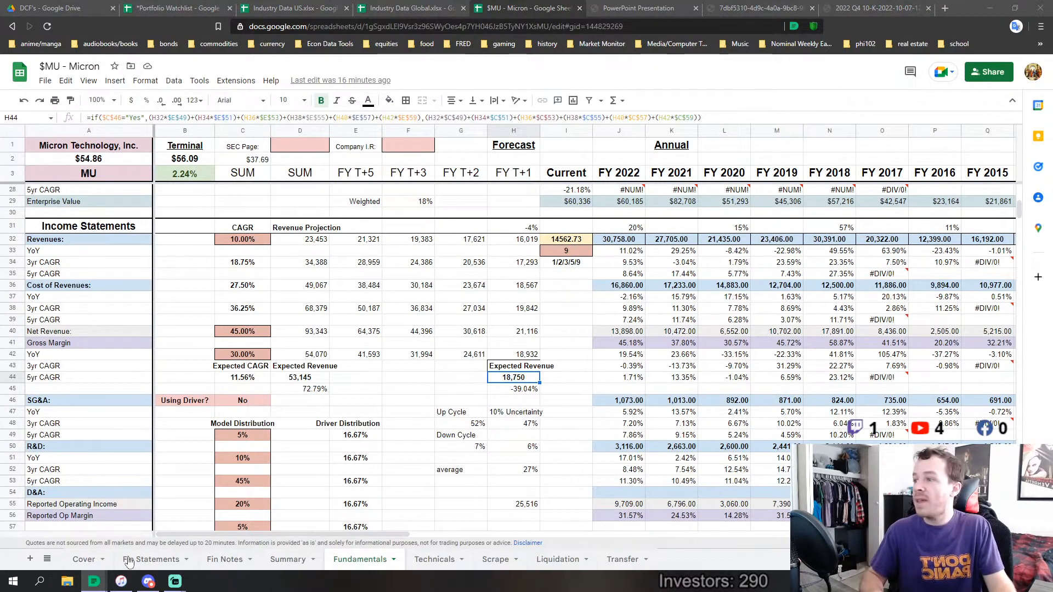
{"action": "left_click", "coordinate": [89, 565]}
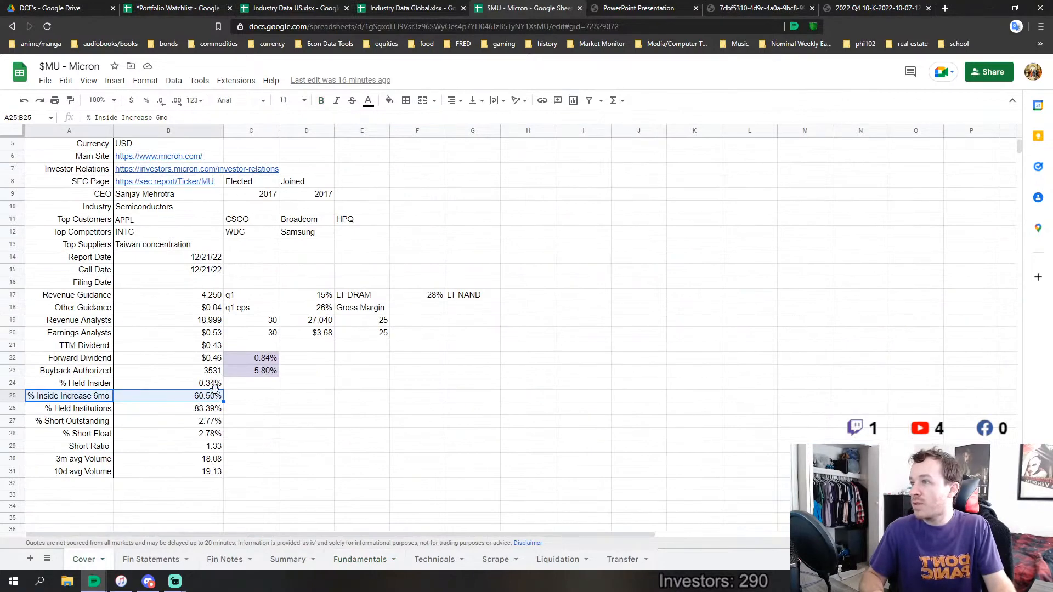
{"action": "left_click", "coordinate": [210, 324]}
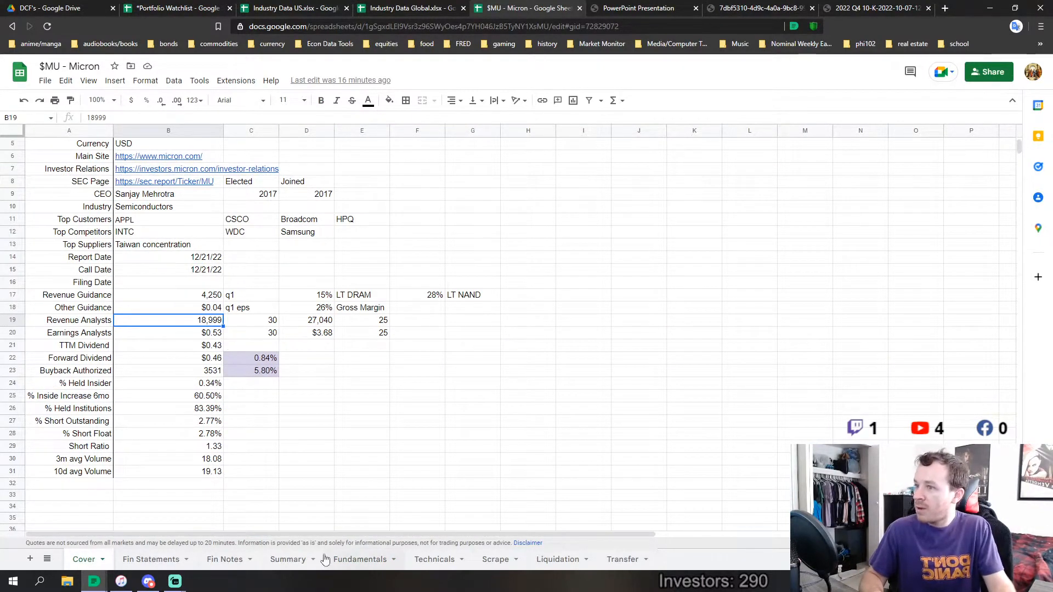
{"action": "left_click", "coordinate": [360, 558]}
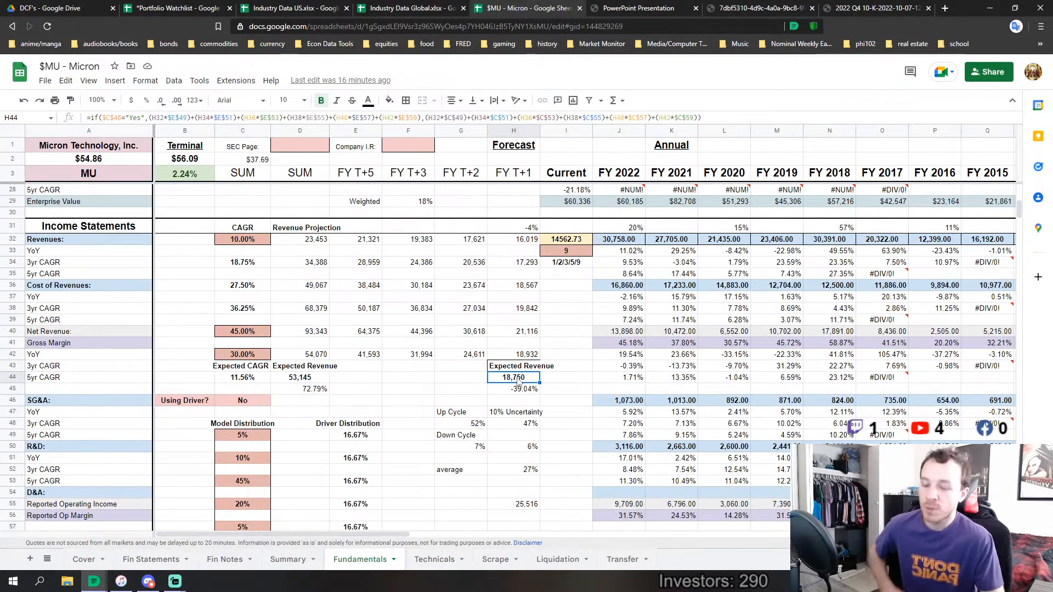
Inspect the FY T+1 growth formula in H31 above Revenues
{"action": "left_click", "coordinate": [531, 233]}
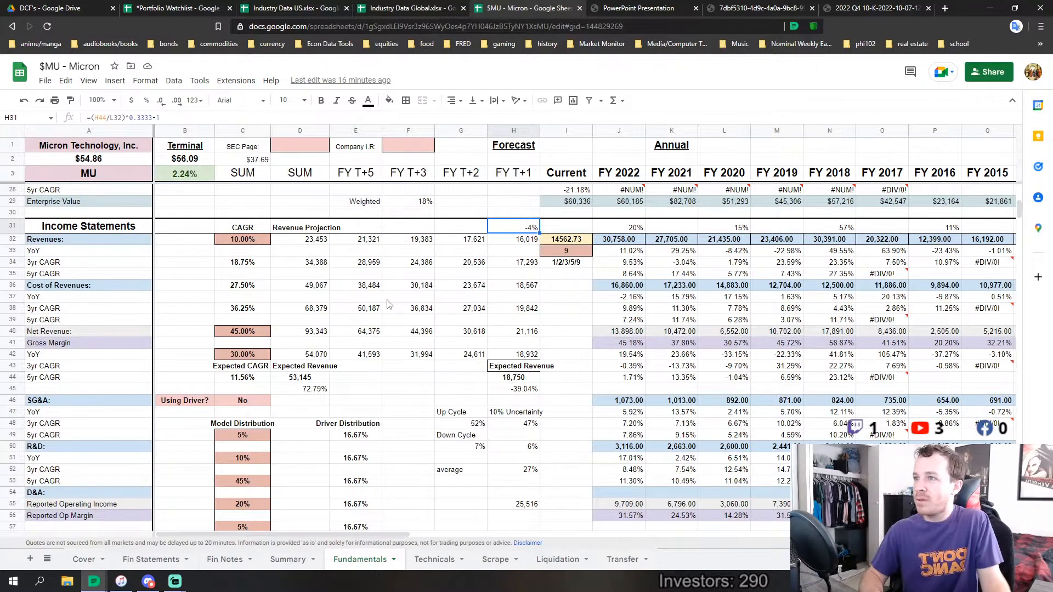
{"action": "scroll", "coordinate": [373, 320], "scroll_direction": "down", "scroll_amount": 1}
{"action": "scroll", "coordinate": [301, 310], "scroll_direction": "up", "scroll_amount": 1}
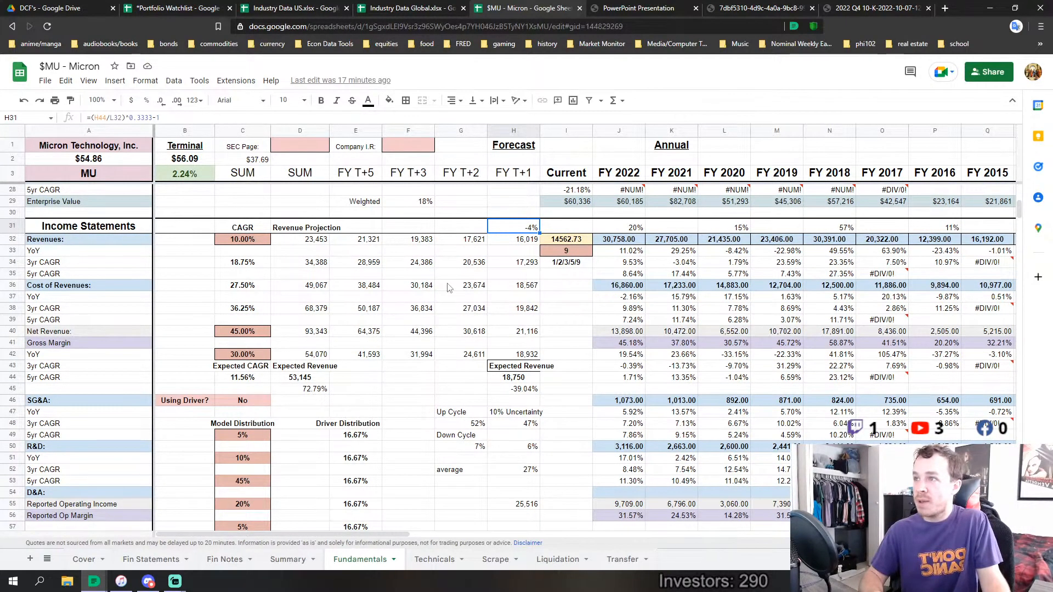
Compare the low and high Revenue Projection formulas in D32 and D40 with the compounded revenue in H55
{"action": "left_click", "coordinate": [314, 241]}
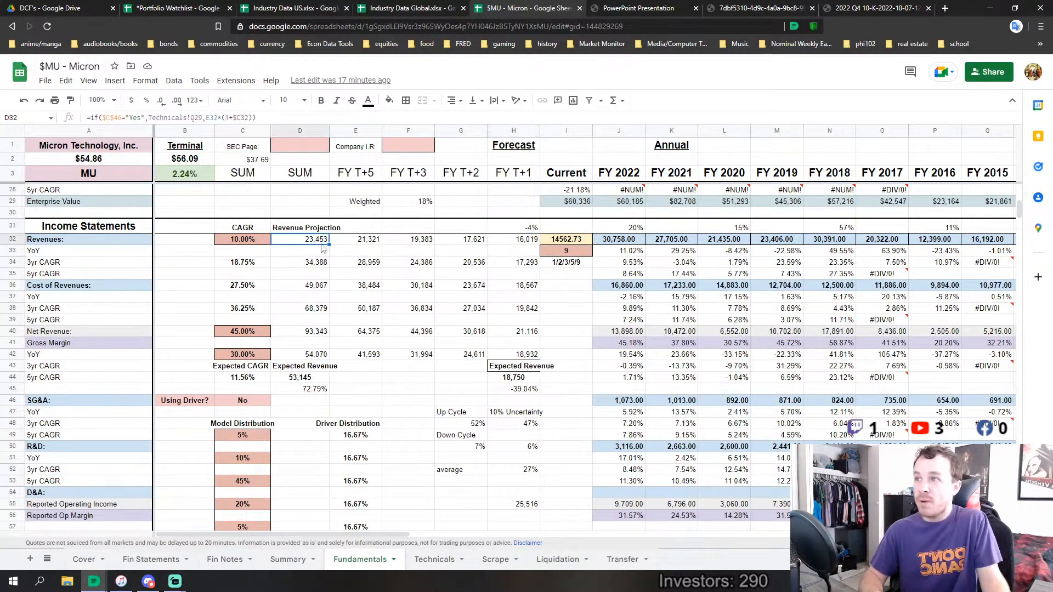
{"action": "scroll", "coordinate": [352, 298], "scroll_direction": "down", "scroll_amount": 2}
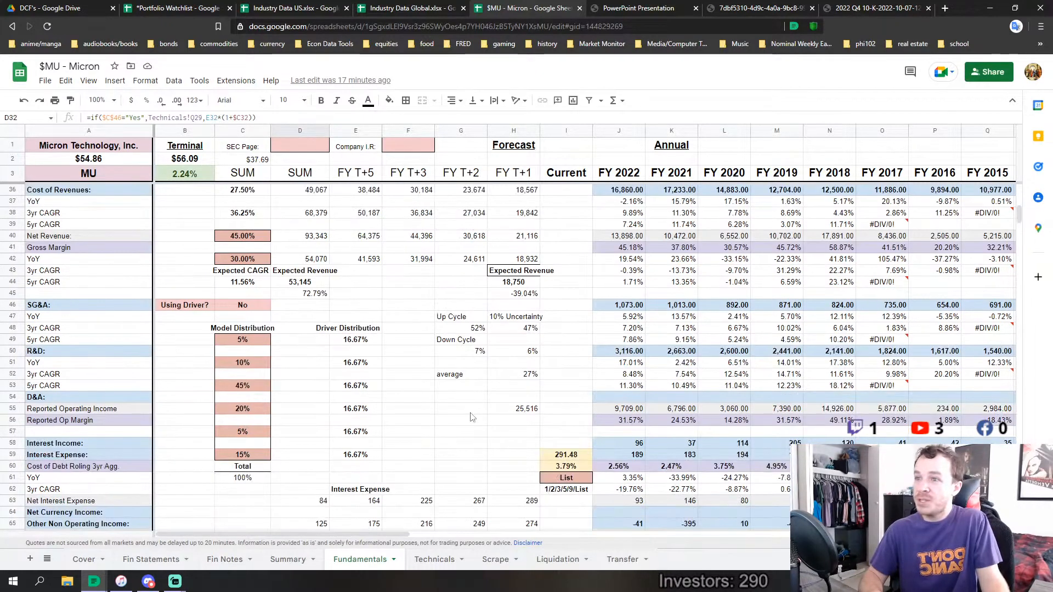
{"action": "left_click", "coordinate": [525, 411]}
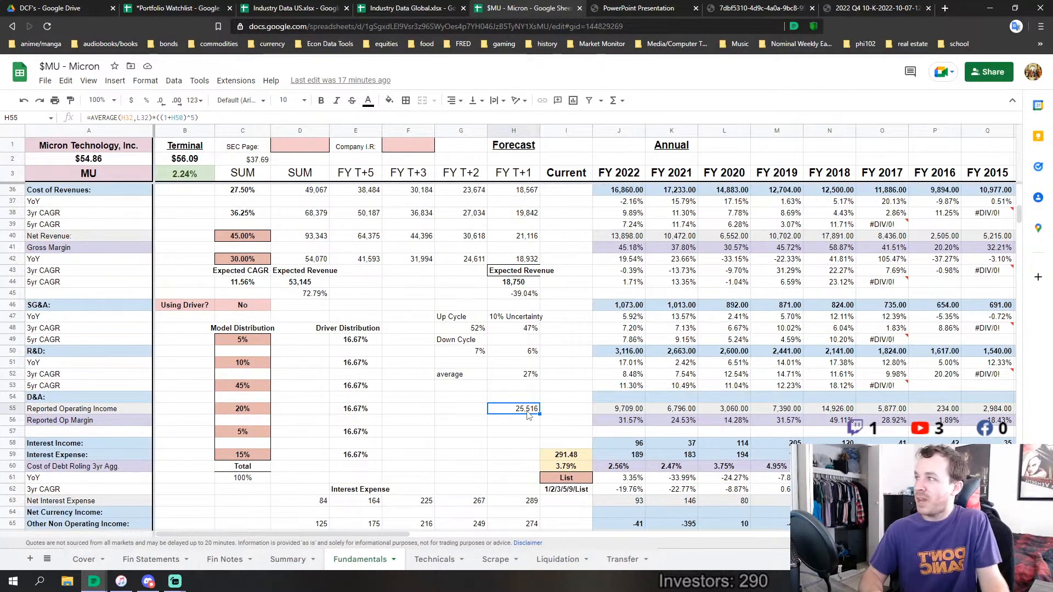
{"action": "scroll", "coordinate": [405, 374], "scroll_direction": "up", "scroll_amount": 1}
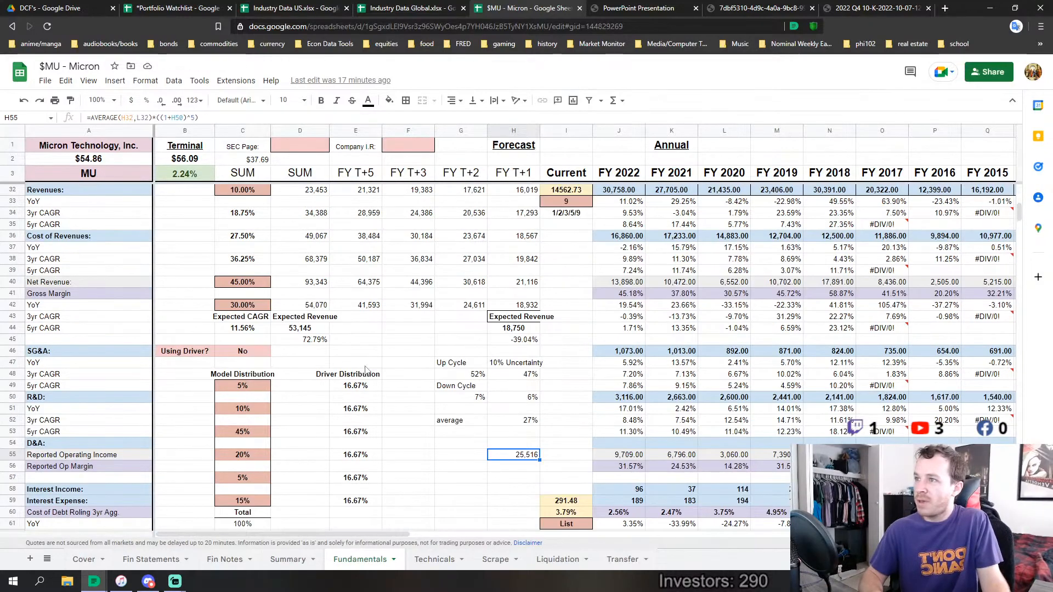
{"action": "left_click", "coordinate": [314, 282]}
{"action": "scroll", "coordinate": [478, 283], "scroll_direction": "up", "scroll_amount": 2}
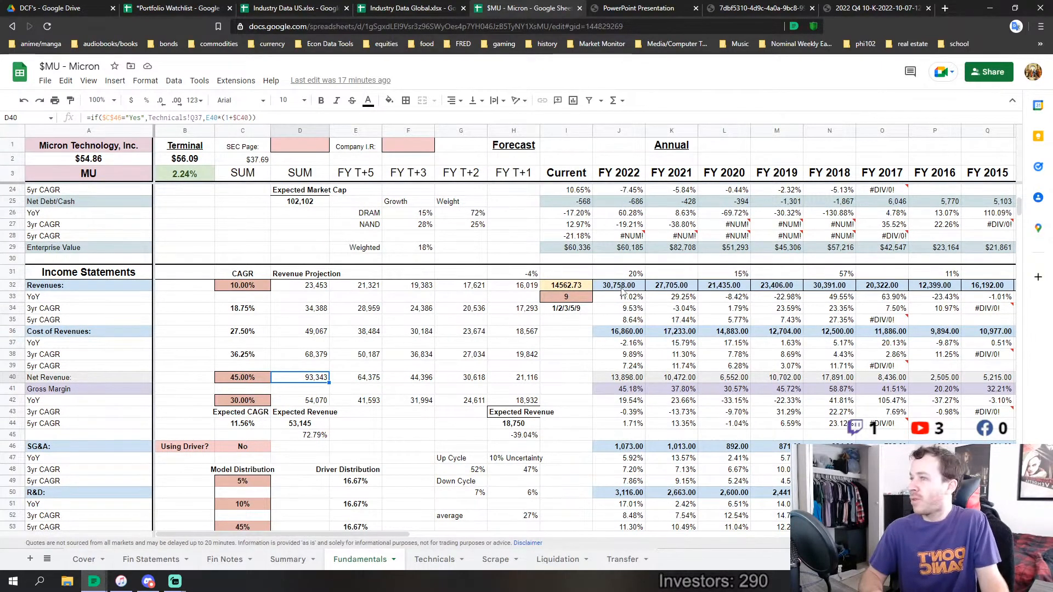
Check the Revenues cells for FY 2016, FY 2018 and FY 2022 across the annual history
{"action": "left_click_drag", "start_coordinate": [361, 534], "coordinate": [448, 534]}
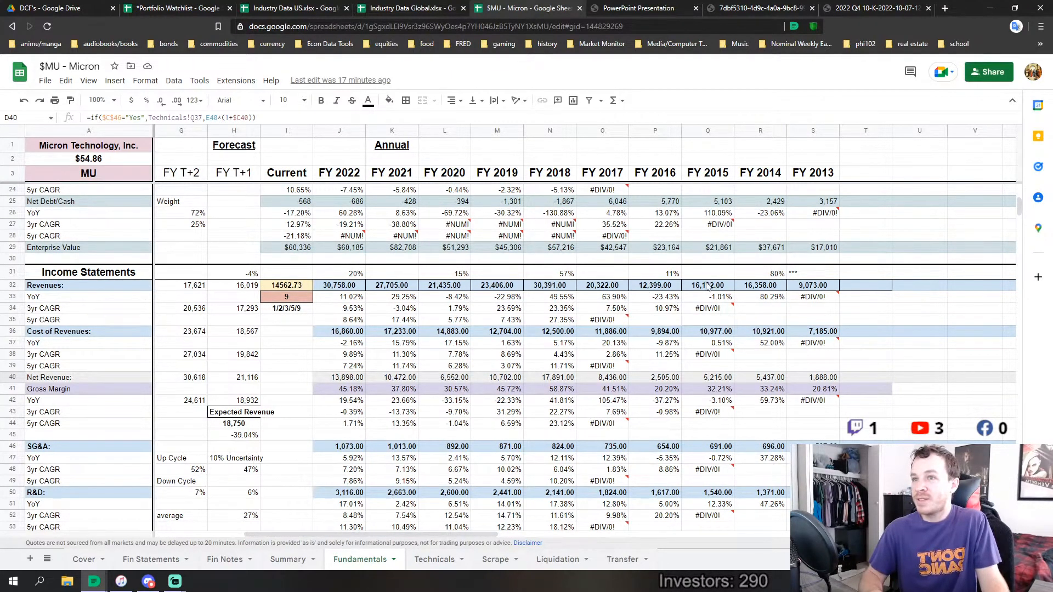
{"action": "left_click", "coordinate": [643, 291]}
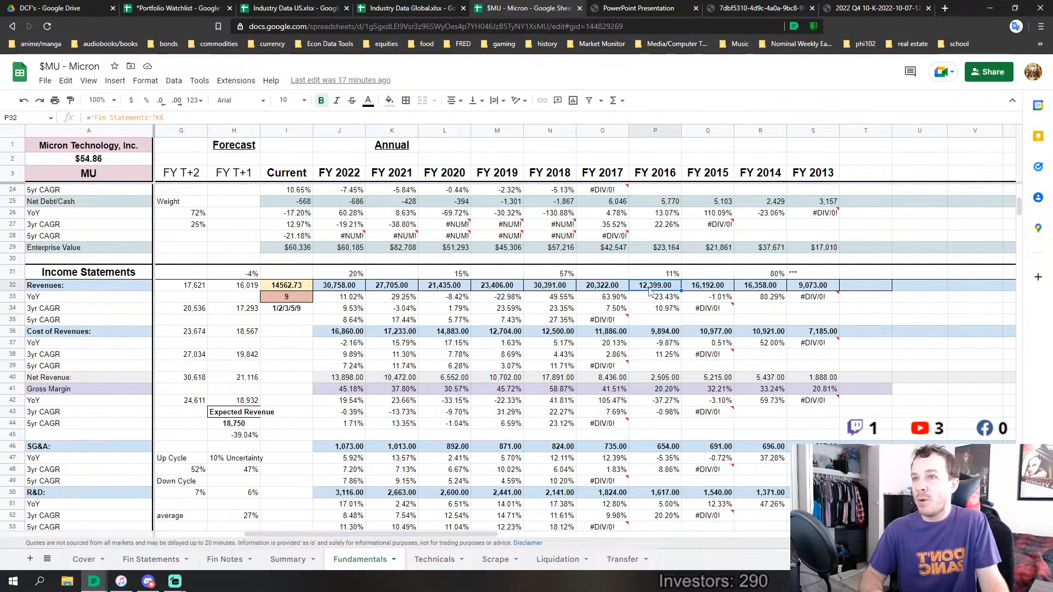
{"action": "left_click", "coordinate": [545, 290]}
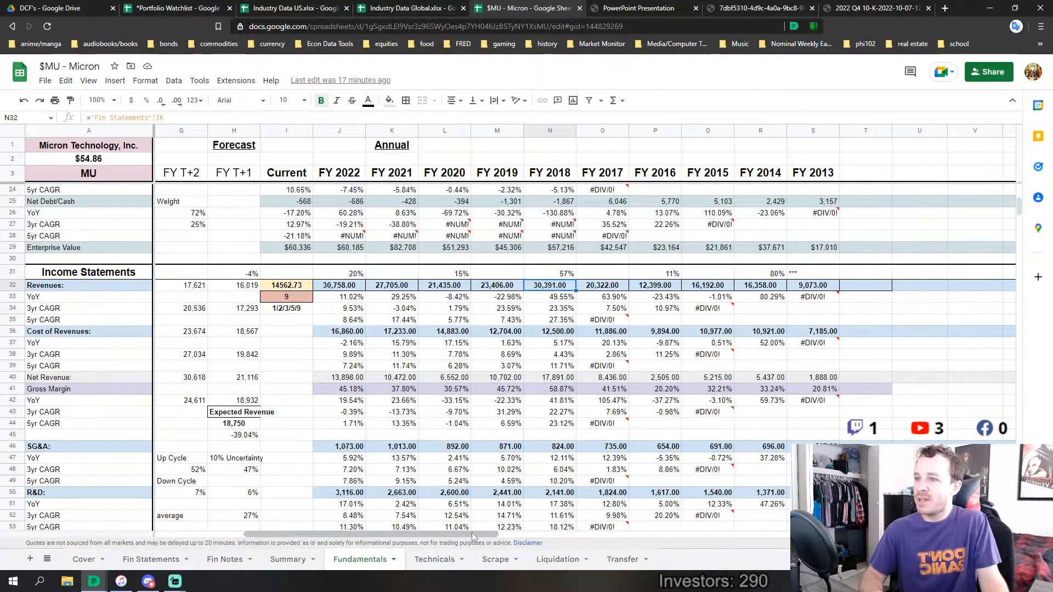
{"action": "left_click_drag", "start_coordinate": [458, 534], "coordinate": [371, 548]}
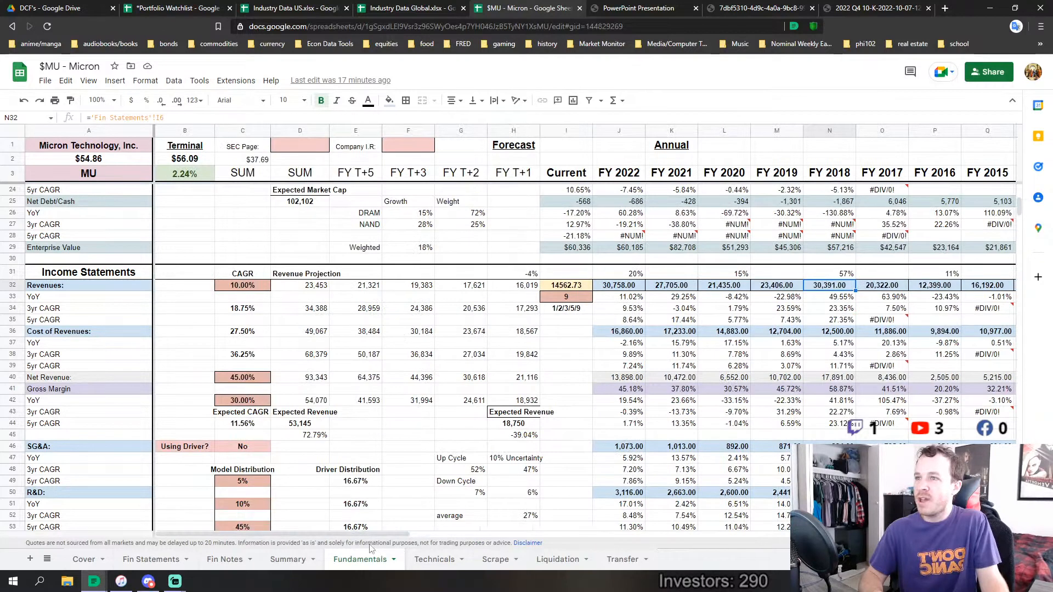
{"action": "left_click", "coordinate": [629, 286]}
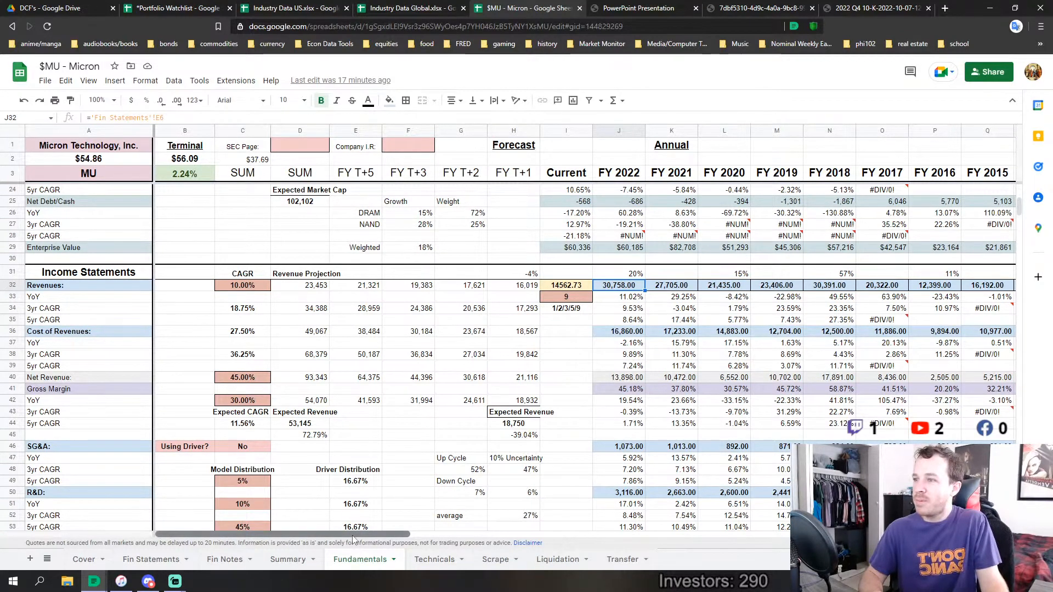
Switch to the investor presentation's Cash Flow and Capital Allocation slide
{"action": "left_click", "coordinate": [641, 9]}
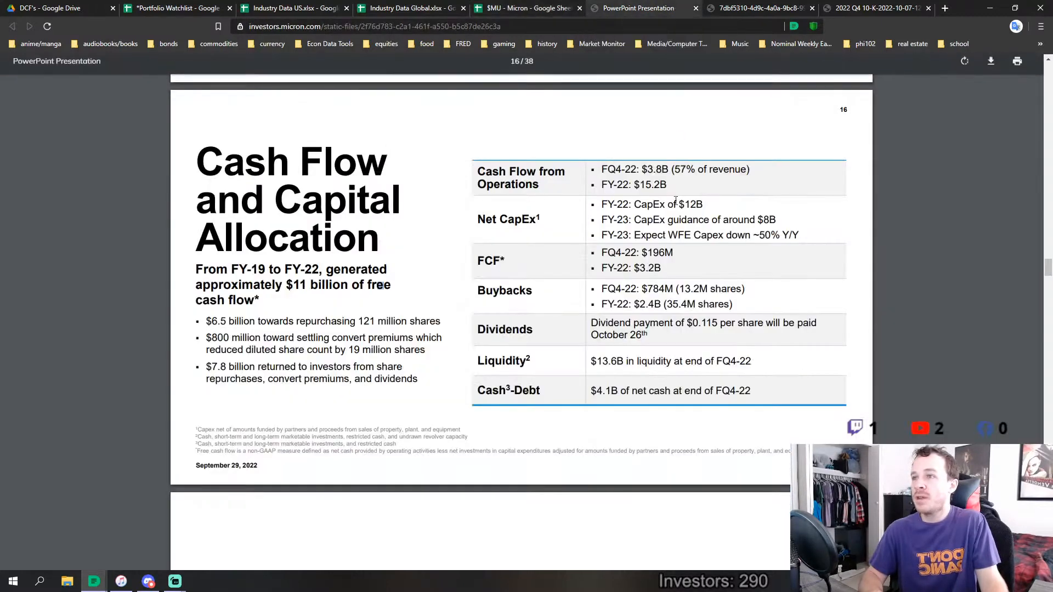
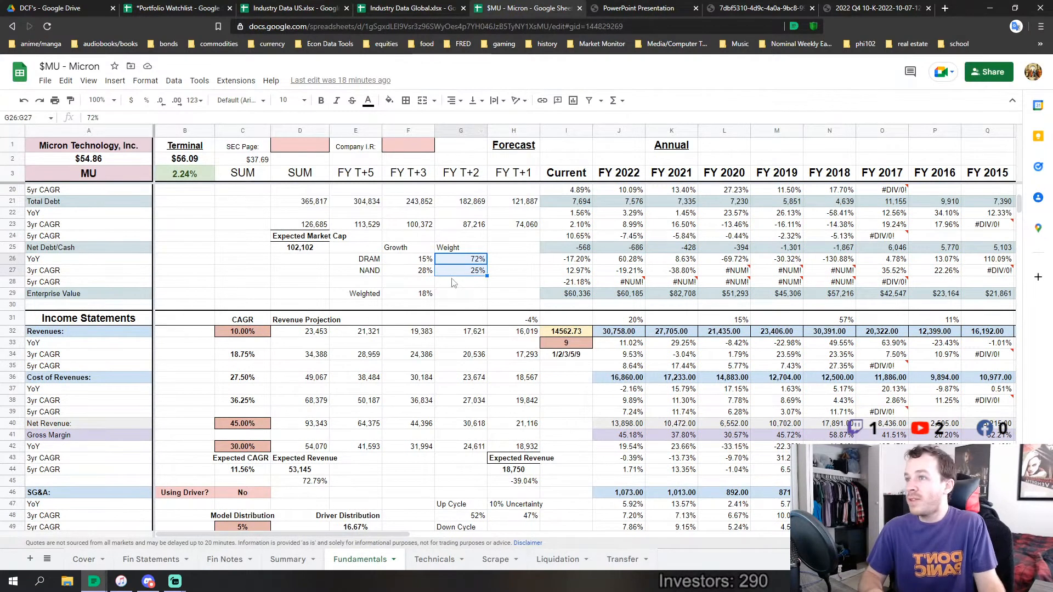
Compare the weighted DRAM and NAND growth formula in F29 with the Expected CAGR formula in C44
{"action": "left_click", "coordinate": [415, 295]}
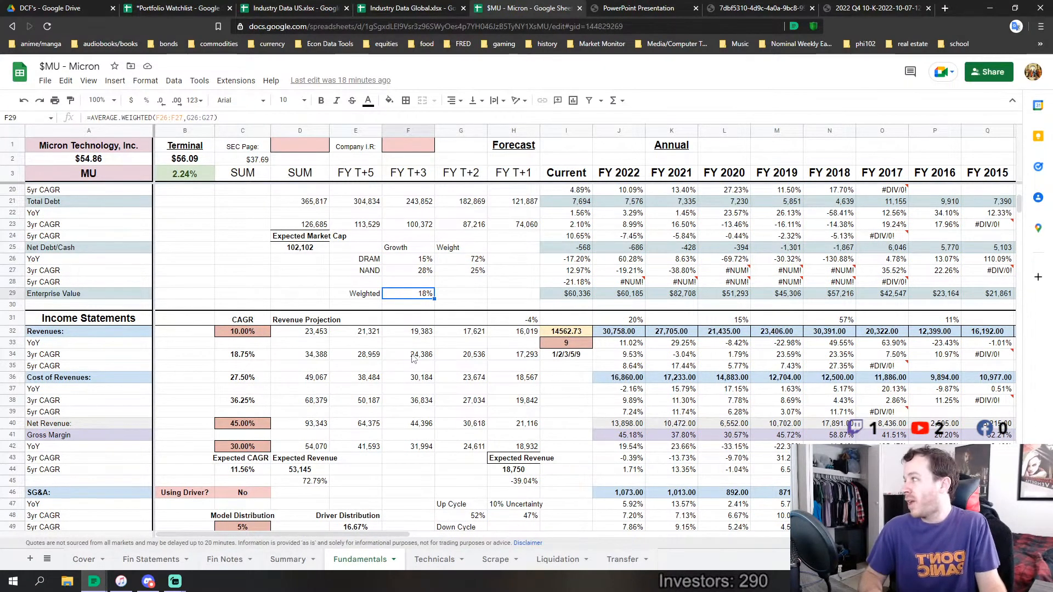
{"action": "scroll", "coordinate": [413, 357], "scroll_direction": "down", "scroll_amount": 2}
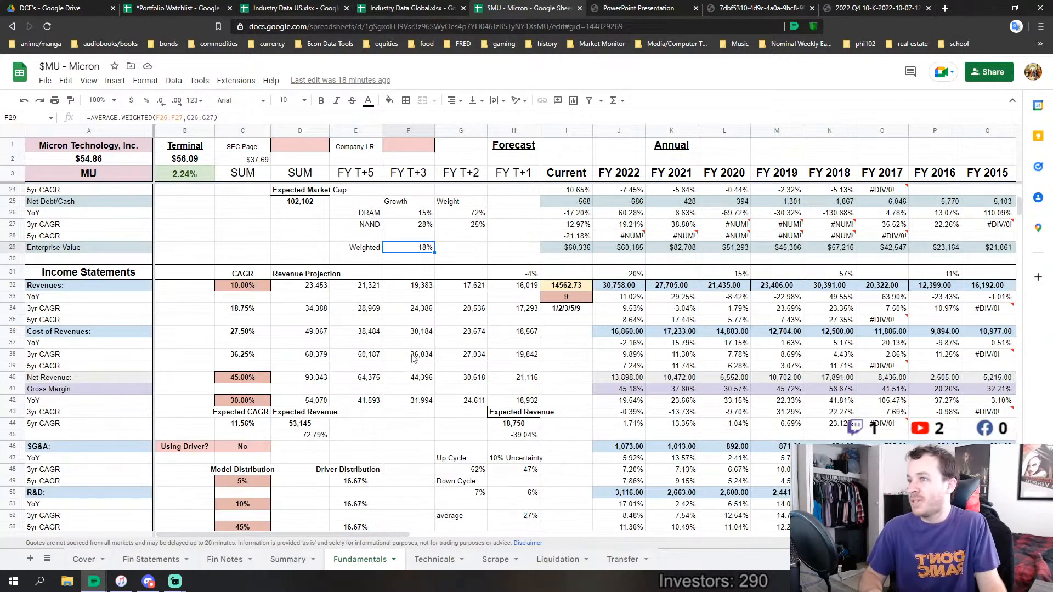
{"action": "left_click", "coordinate": [249, 424]}
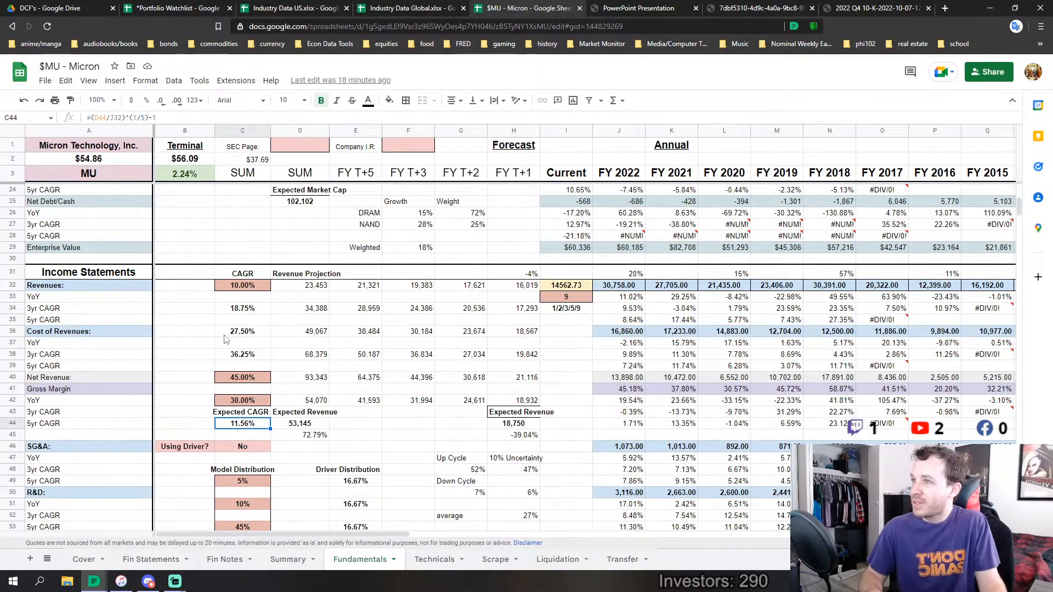
{"action": "scroll", "coordinate": [345, 344], "scroll_direction": "up", "scroll_amount": 3}
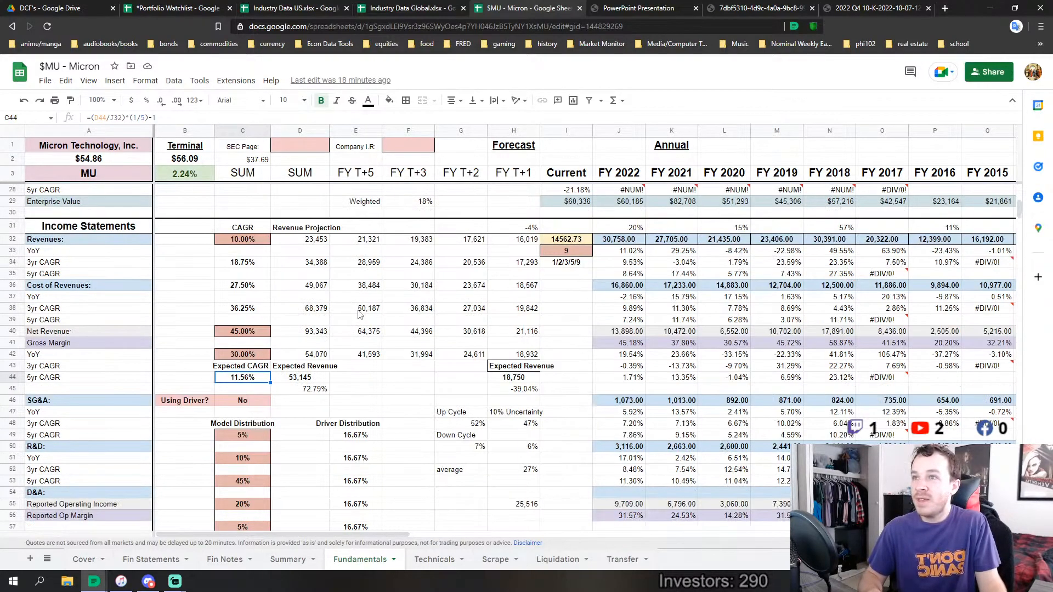
{"action": "left_click_drag", "start_coordinate": [355, 294], "coordinate": [475, 341]}
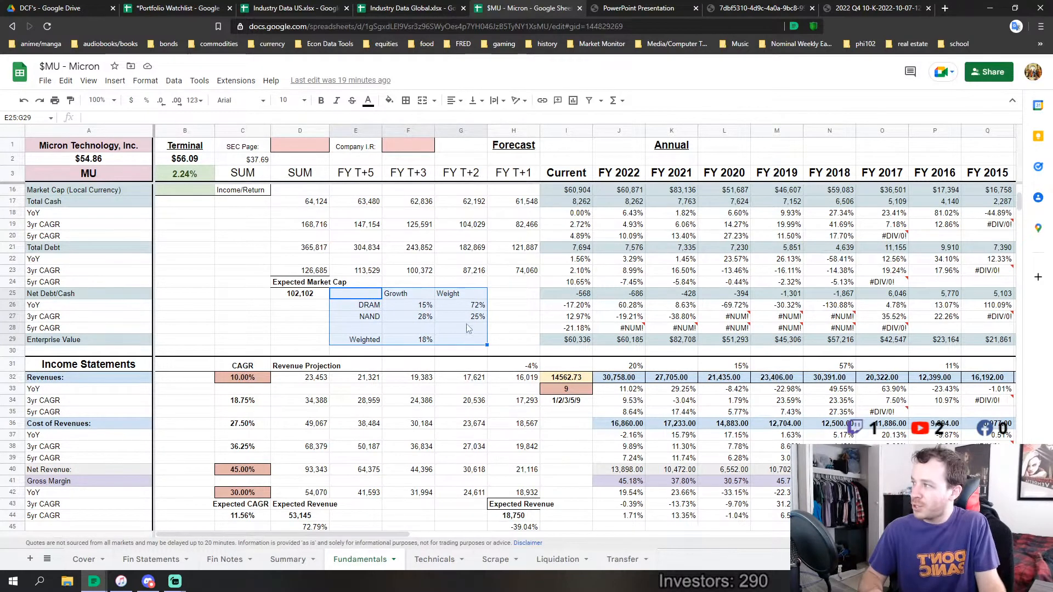
{"action": "scroll", "coordinate": [427, 392], "scroll_direction": "down", "scroll_amount": 2}
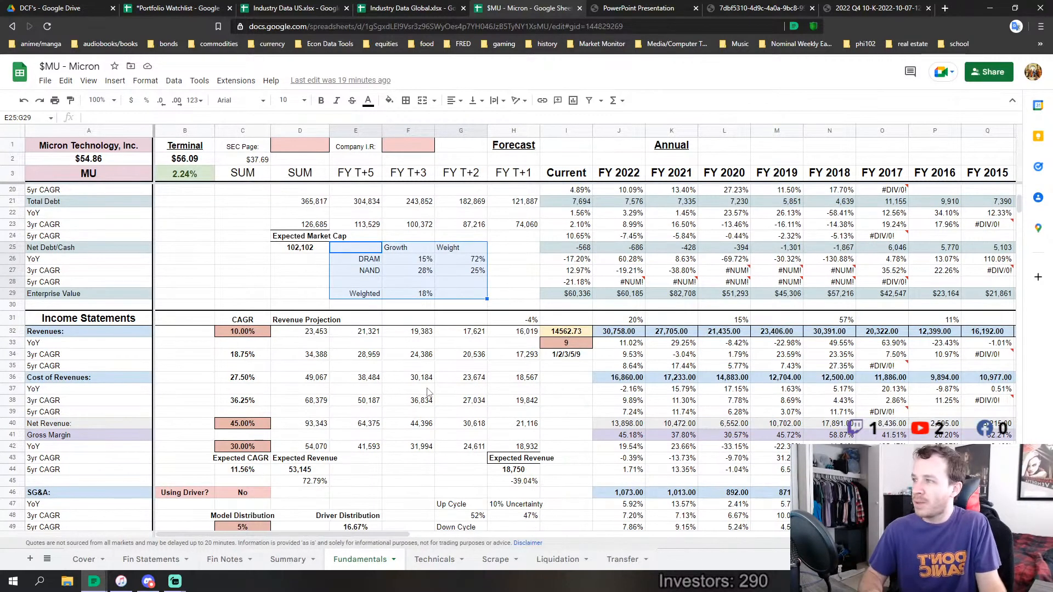
{"action": "scroll", "coordinate": [428, 391], "scroll_direction": "down", "scroll_amount": 2}
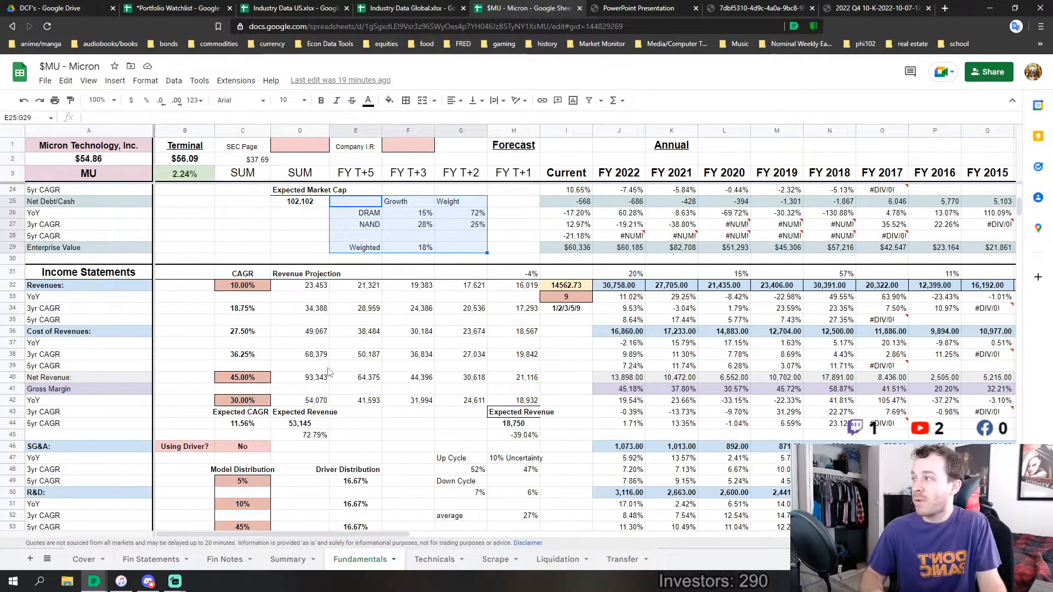
Look through the investor presentation from Revenue by Technology back to its opening slides, and return to the Micron Fundamentals sheet
{"action": "left_click", "coordinate": [635, 6]}
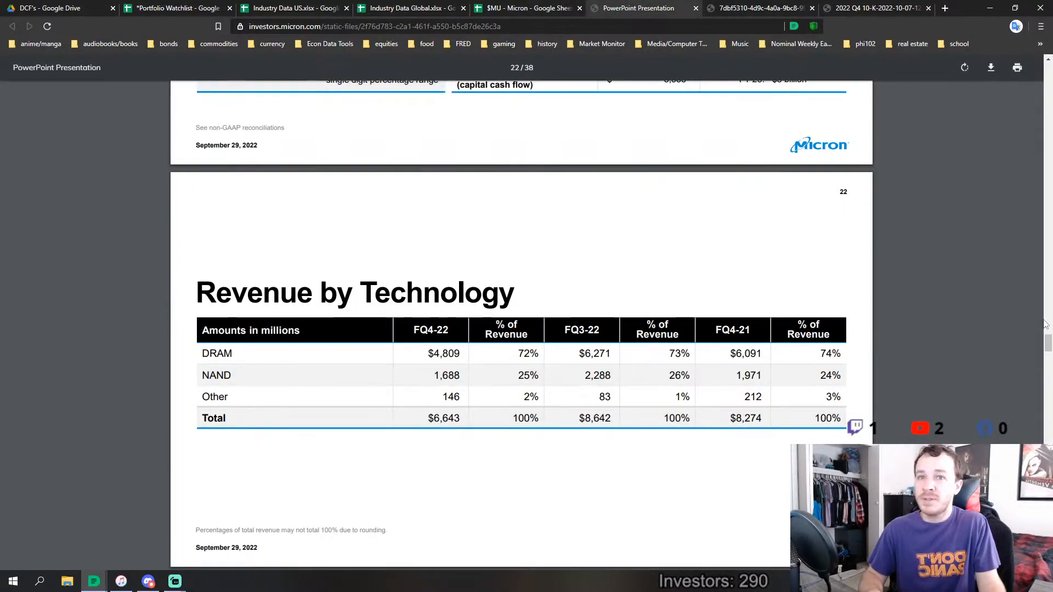
{"action": "left_click_drag", "start_coordinate": [1048, 344], "coordinate": [1018, 97]}
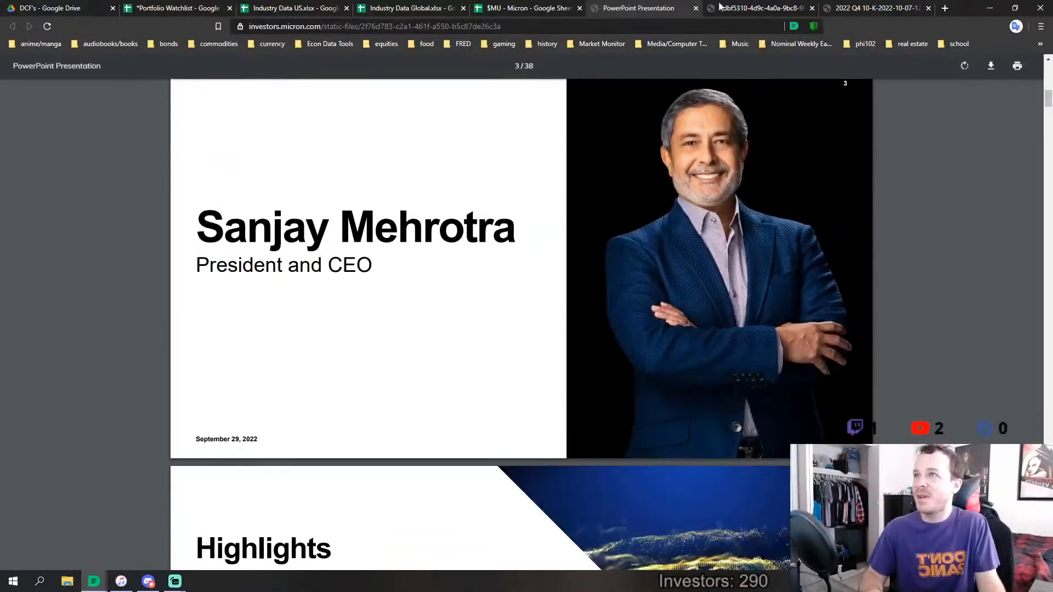
{"action": "left_click", "coordinate": [511, 6]}
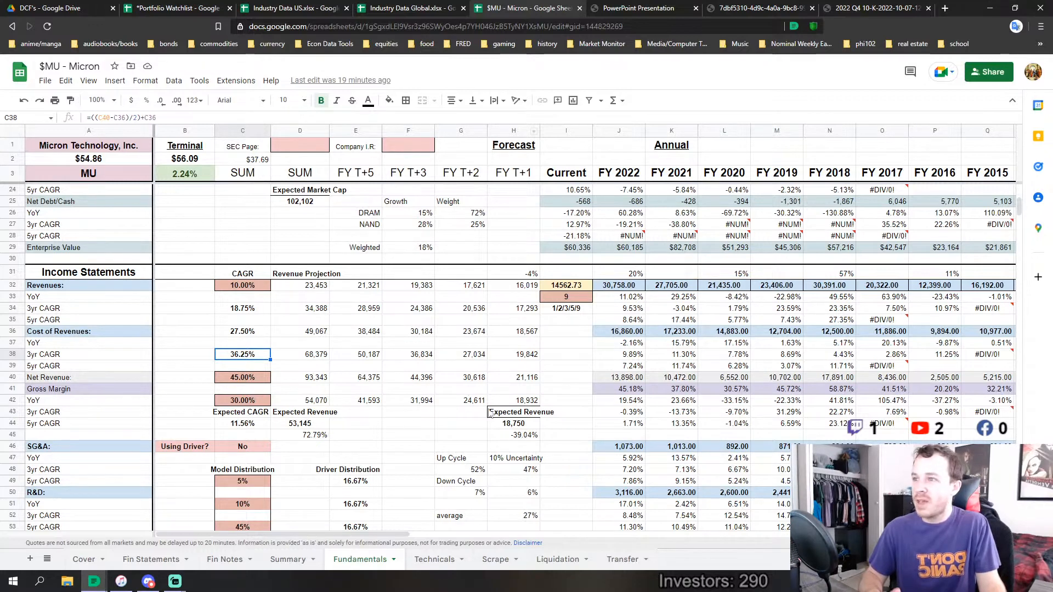
Compare the Expected Revenue formula in D44 and its total growth in D45 with FY 2022 revenue and the annual history
{"action": "left_click", "coordinate": [304, 427]}
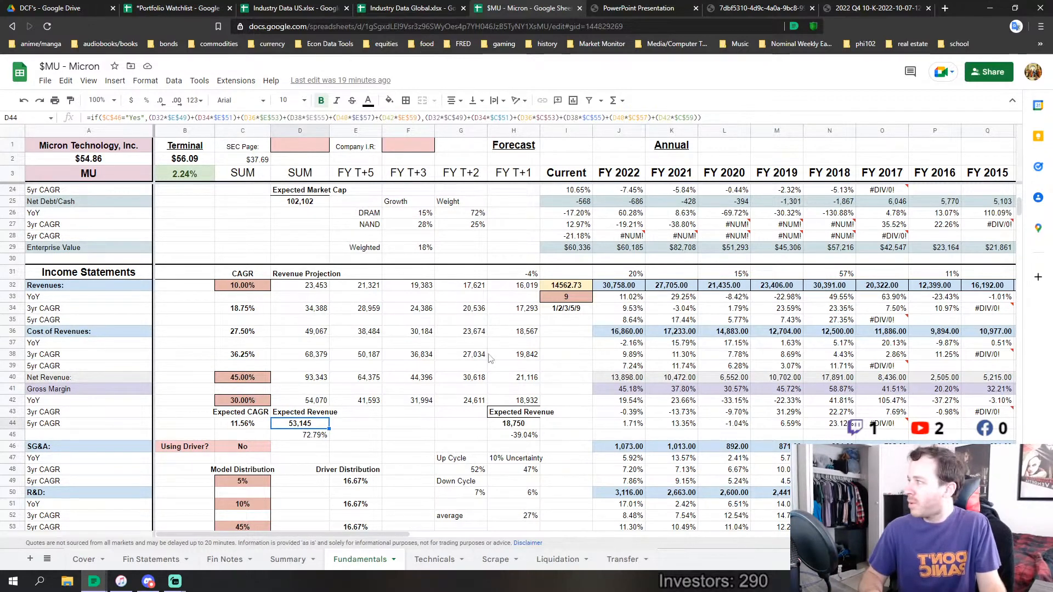
{"action": "left_click", "coordinate": [608, 287]}
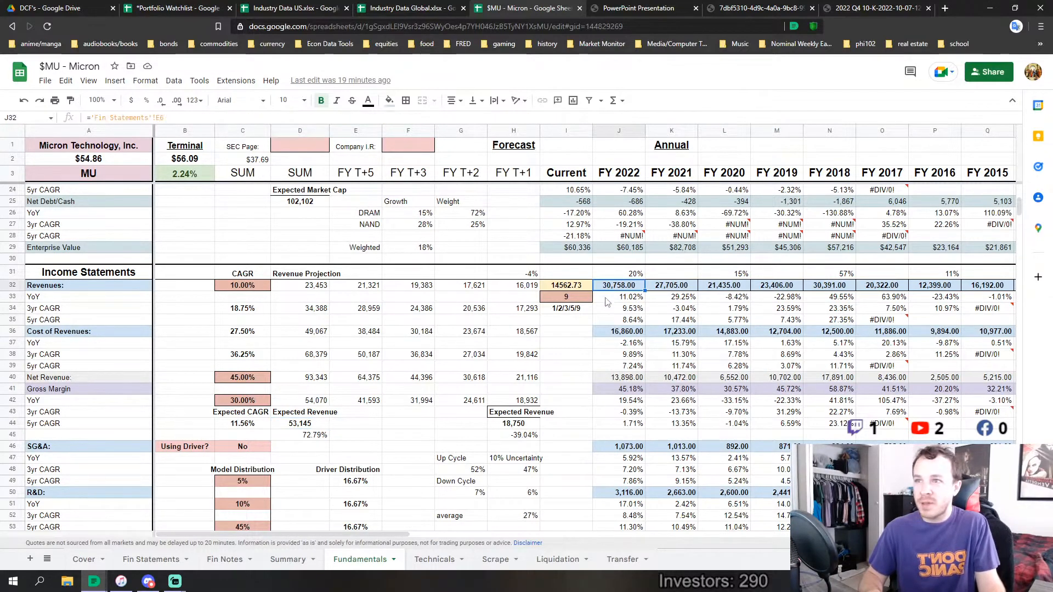
{"action": "left_click", "coordinate": [317, 436]}
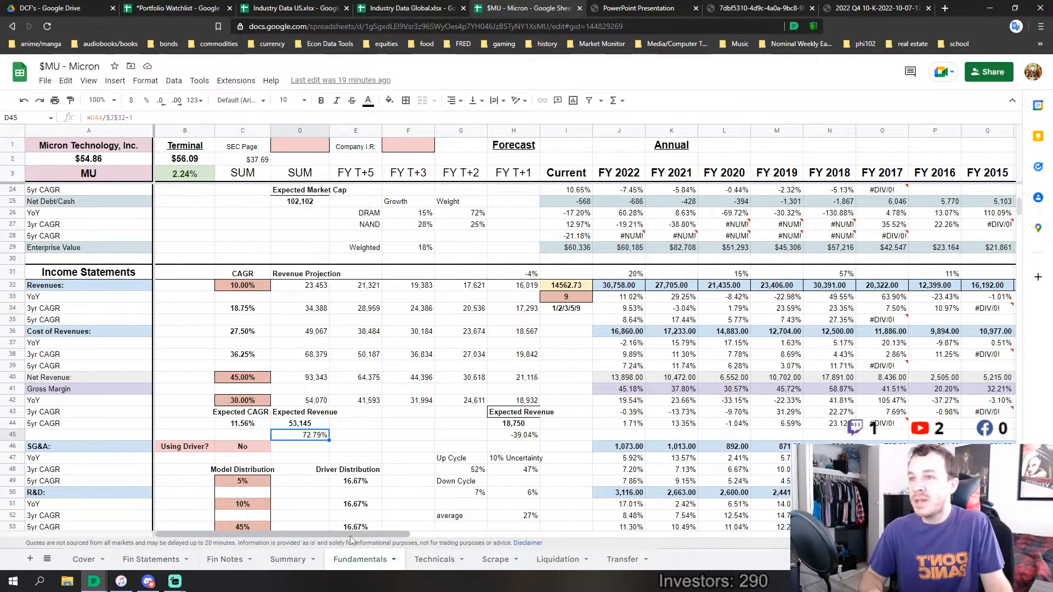
{"action": "left_click_drag", "start_coordinate": [351, 535], "coordinate": [444, 533]}
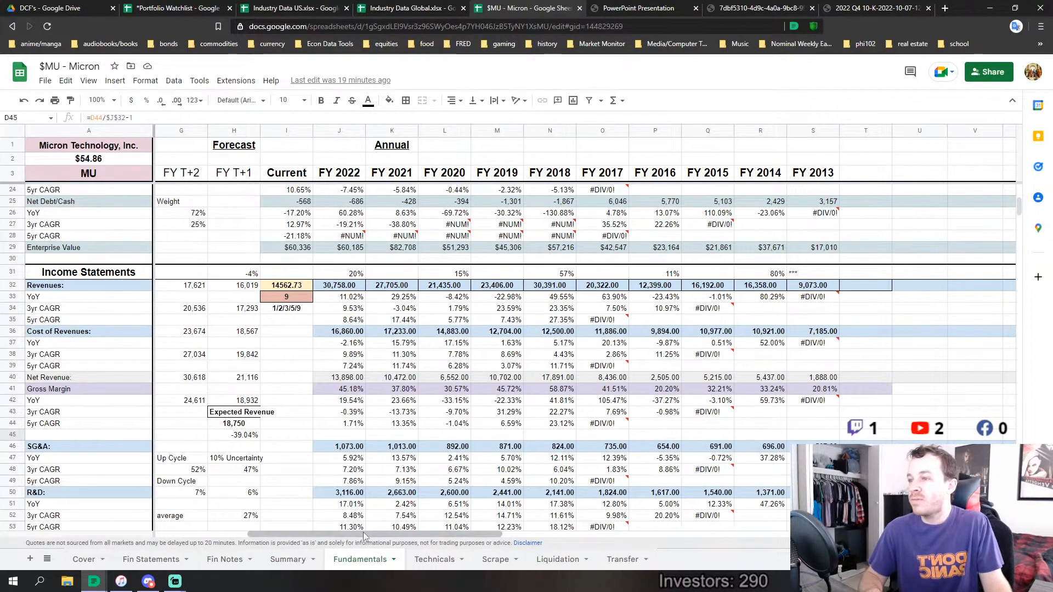
{"action": "left_click_drag", "start_coordinate": [364, 532], "coordinate": [248, 543]}
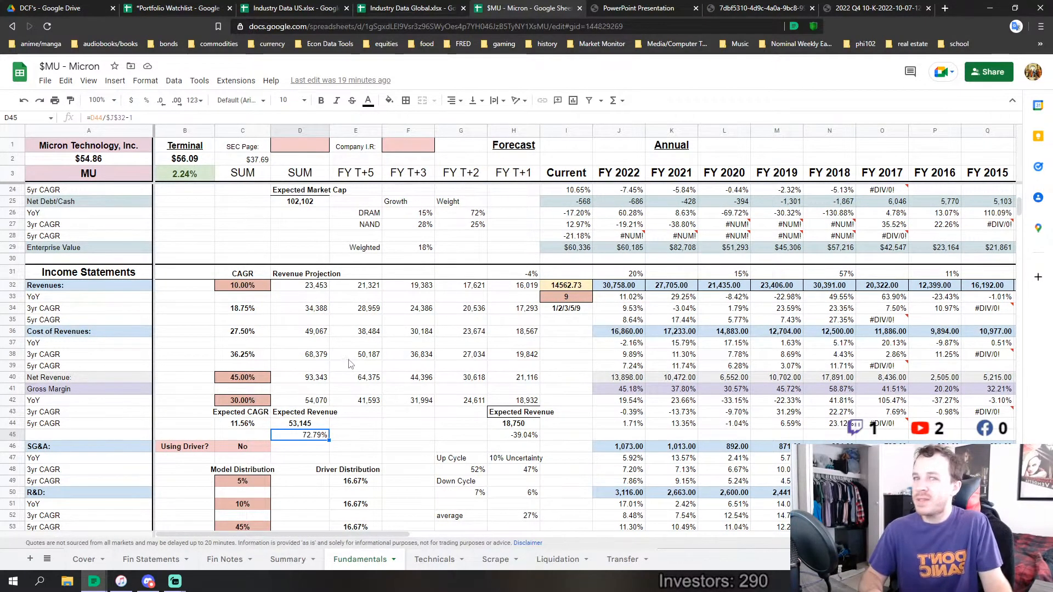
Review the Model Distribution weights in C49:C59 against the CAGR scenarios and the Expected CAGR in C44
{"action": "scroll", "coordinate": [349, 364], "scroll_direction": "down", "scroll_amount": 5}
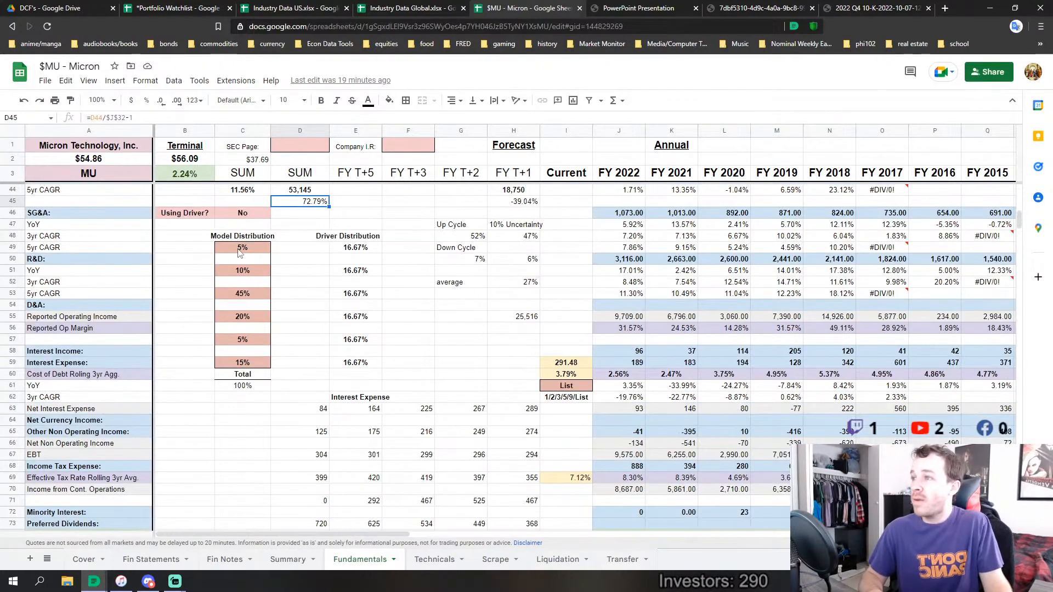
{"action": "left_click_drag", "start_coordinate": [240, 251], "coordinate": [244, 373]}
{"action": "left_click", "coordinate": [300, 330]}
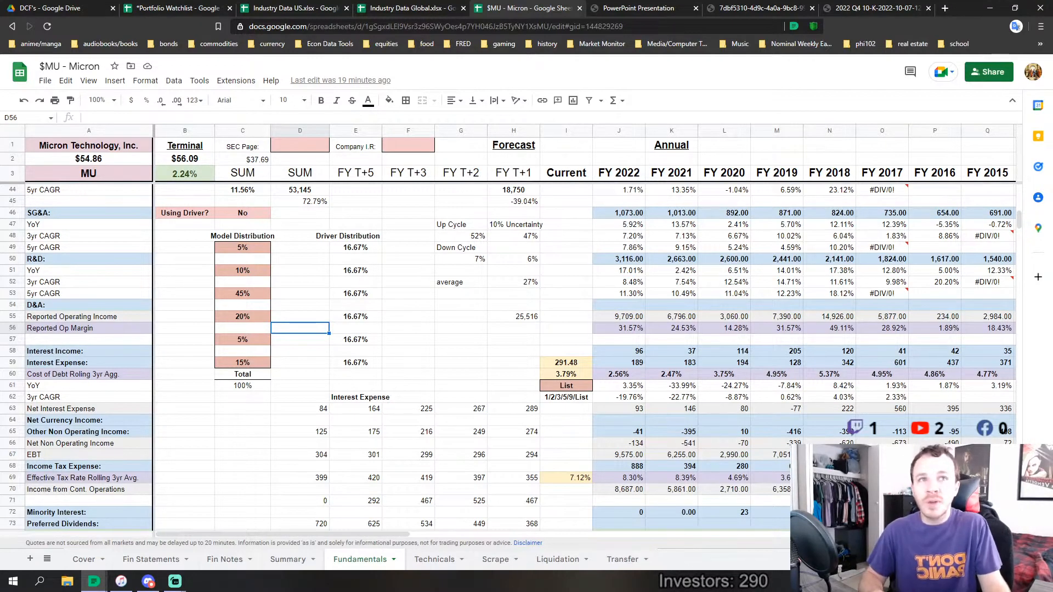
{"action": "left_click", "coordinate": [225, 319]}
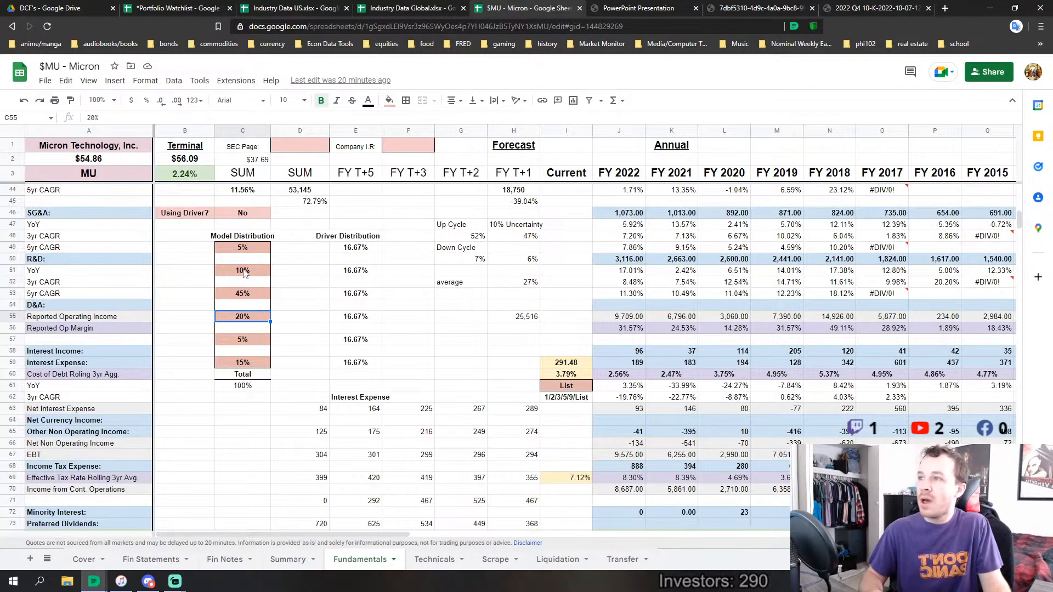
{"action": "scroll", "coordinate": [269, 299], "scroll_direction": "up", "scroll_amount": 5}
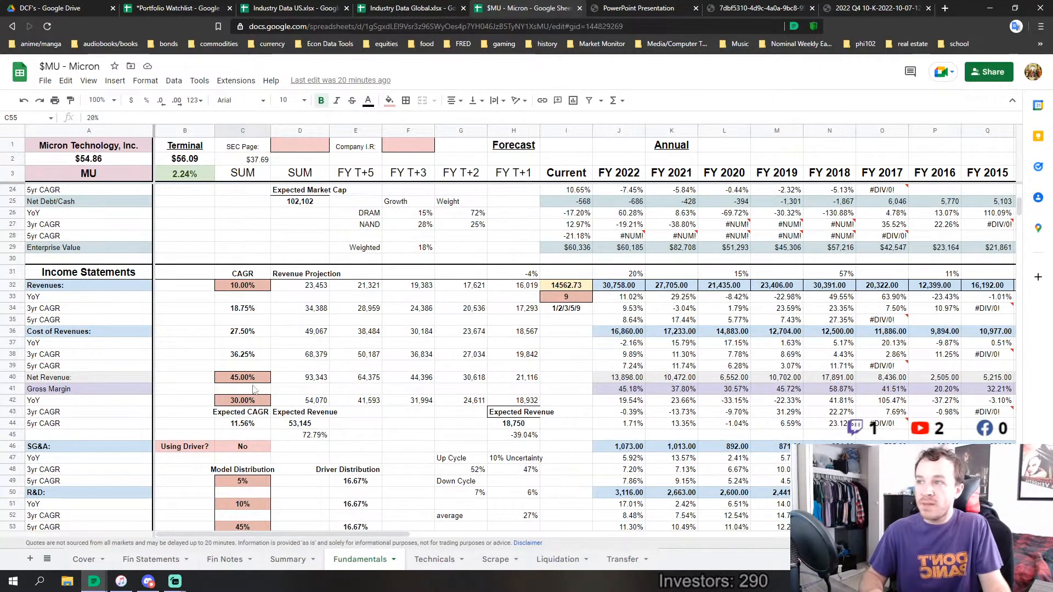
{"action": "scroll", "coordinate": [316, 418], "scroll_direction": "down", "scroll_amount": 3}
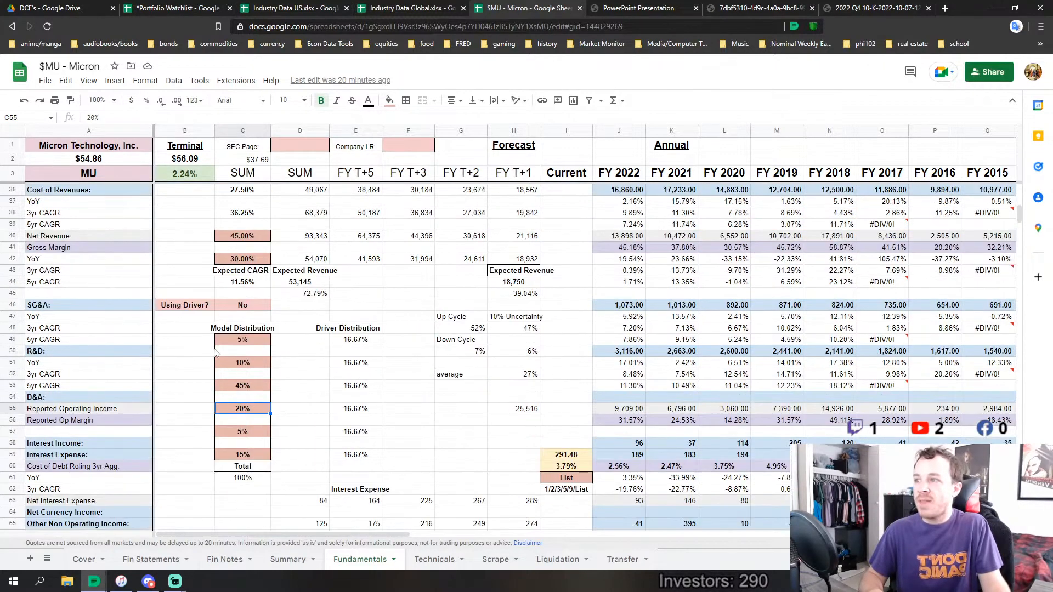
{"action": "left_click", "coordinate": [248, 285]}
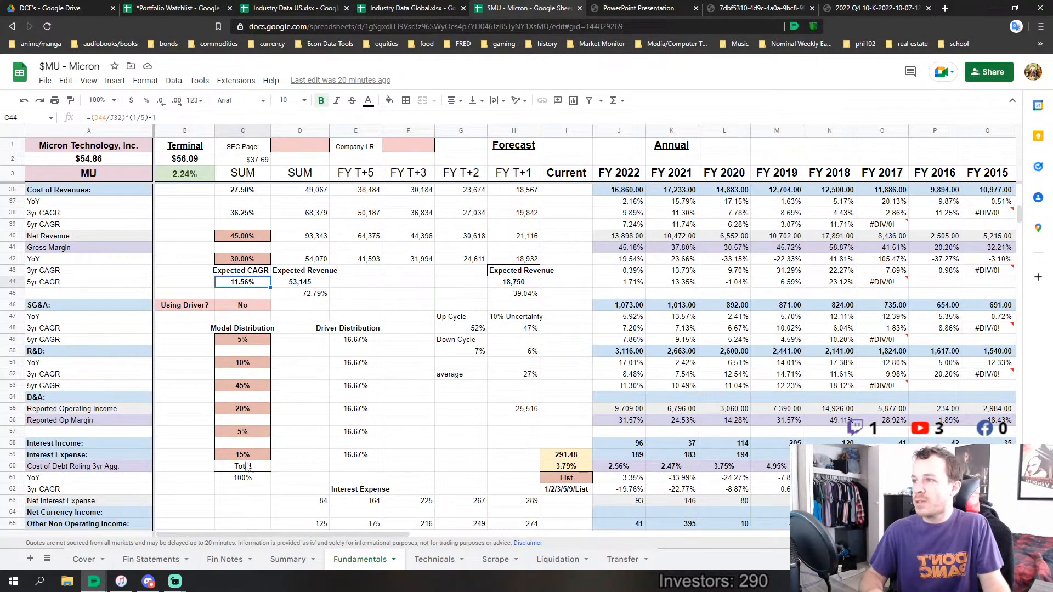
Find the Corrected Net Income Margin row and inspect its FY 2018 formula
{"action": "scroll", "coordinate": [244, 417], "scroll_direction": "down", "scroll_amount": 10}
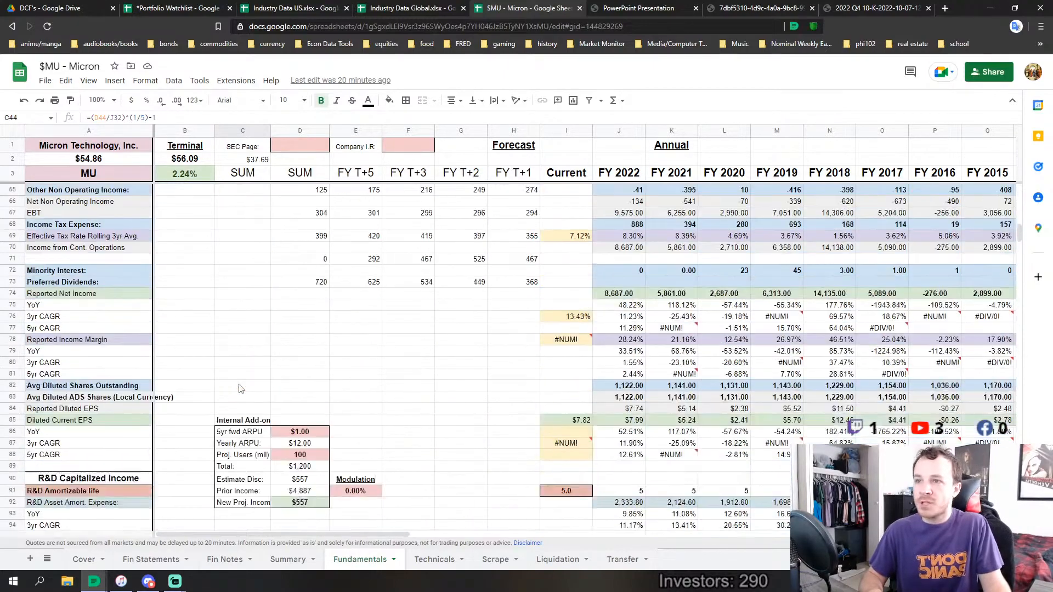
{"action": "scroll", "coordinate": [240, 387], "scroll_direction": "down", "scroll_amount": 5}
{"action": "scroll", "coordinate": [240, 388], "scroll_direction": "down", "scroll_amount": 5}
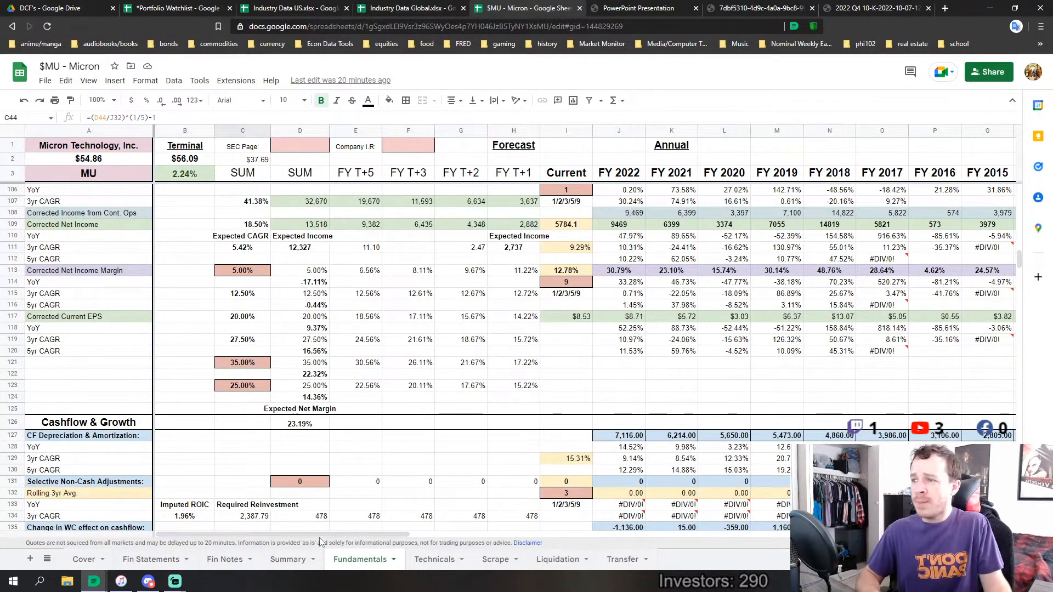
{"action": "left_click_drag", "start_coordinate": [320, 534], "coordinate": [382, 524]}
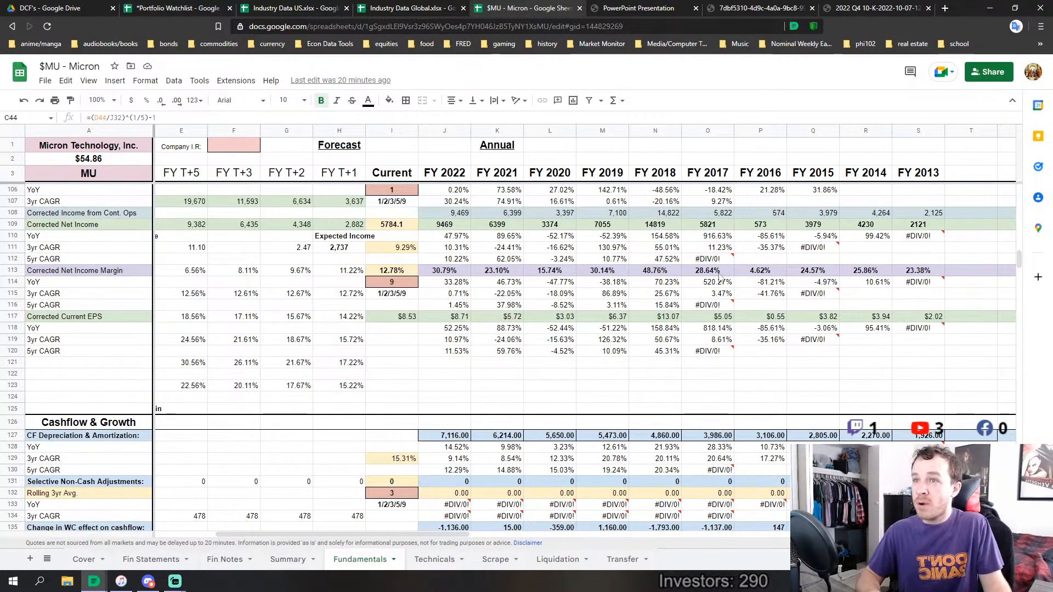
{"action": "left_click", "coordinate": [655, 270]}
Review the Corrected Net Income Margins for FY 2022 through FY 2017 against reported income, cash flow figures and the margin scenarios
{"action": "scroll", "coordinate": [482, 374], "scroll_direction": "up", "scroll_amount": 10}
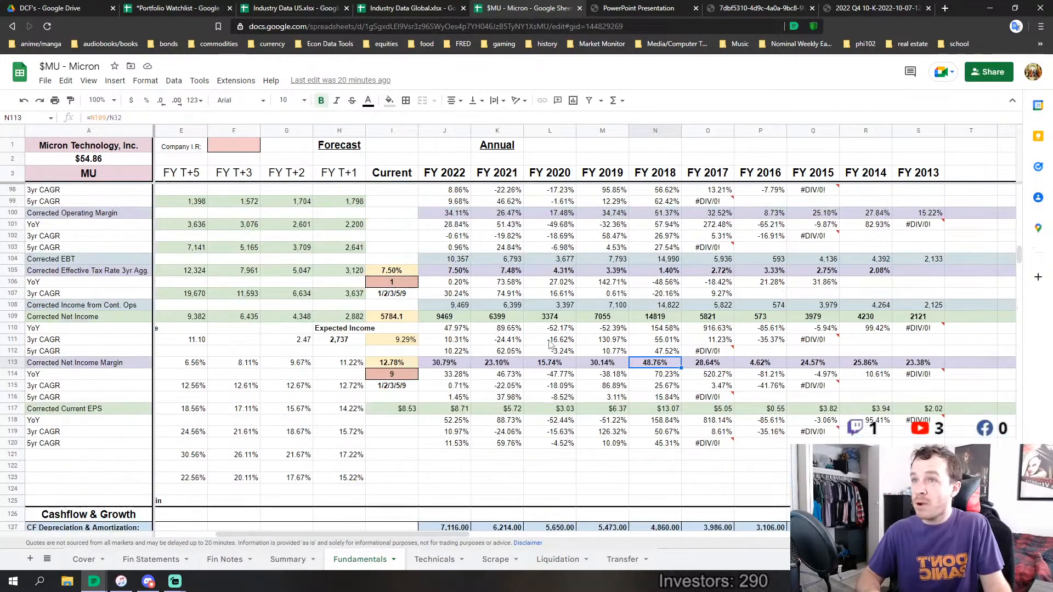
{"action": "scroll", "coordinate": [611, 365], "scroll_direction": "up", "scroll_amount": 4}
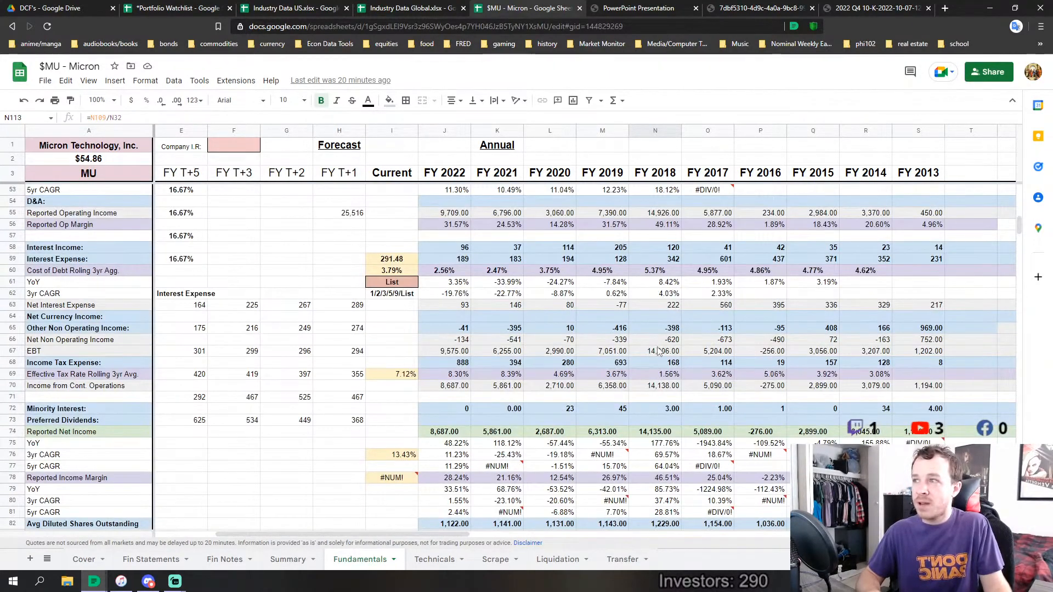
{"action": "scroll", "coordinate": [664, 348], "scroll_direction": "down", "scroll_amount": 2}
{"action": "scroll", "coordinate": [655, 337], "scroll_direction": "down", "scroll_amount": 2}
{"action": "scroll", "coordinate": [655, 337], "scroll_direction": "down", "scroll_amount": 20}
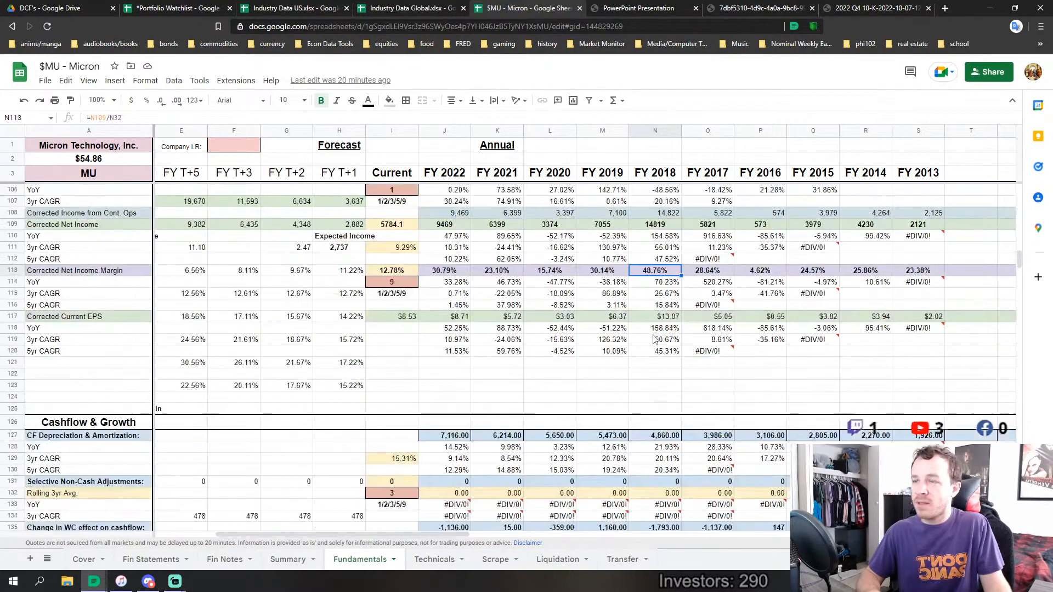
{"action": "scroll", "coordinate": [570, 355], "scroll_direction": "up", "scroll_amount": 9}
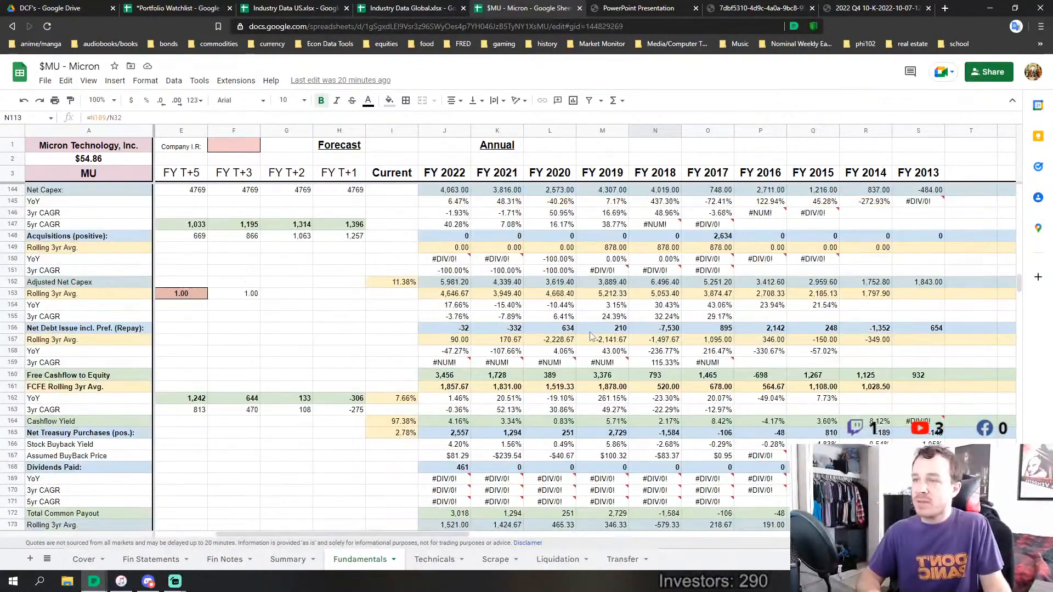
{"action": "scroll", "coordinate": [589, 361], "scroll_direction": "down", "scroll_amount": 2}
{"action": "scroll", "coordinate": [590, 360], "scroll_direction": "up", "scroll_amount": 6}
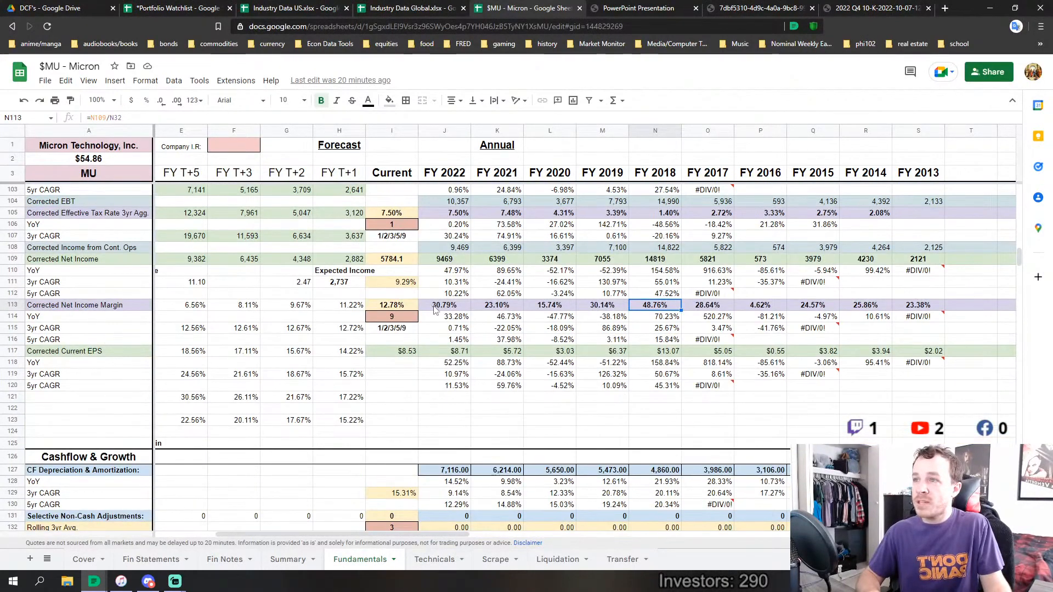
{"action": "left_click_drag", "start_coordinate": [436, 305], "coordinate": [696, 308]}
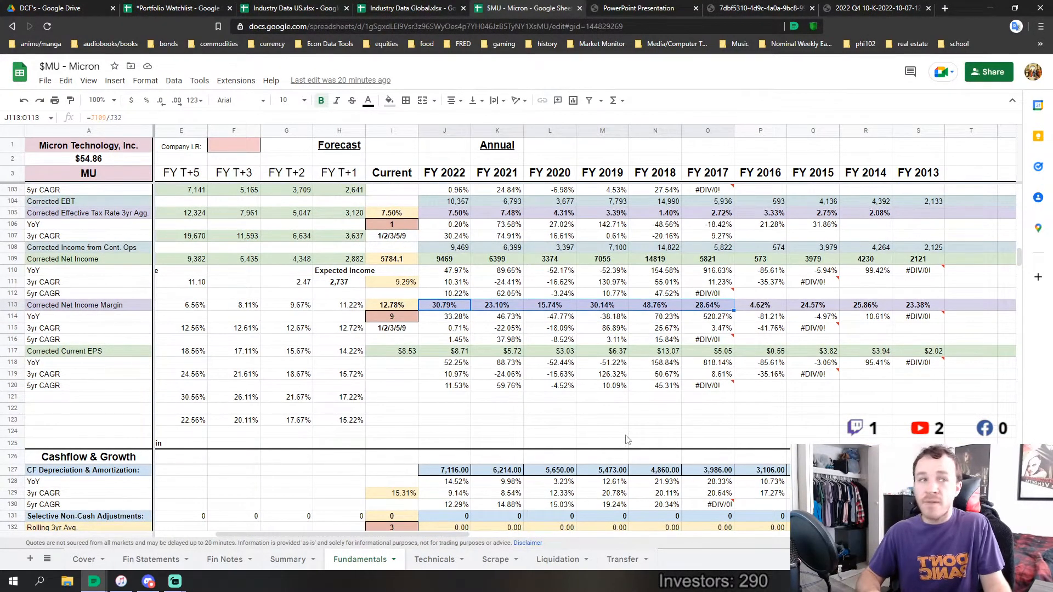
{"action": "scroll", "coordinate": [445, 534], "scroll_direction": "left", "scroll_amount": 3}
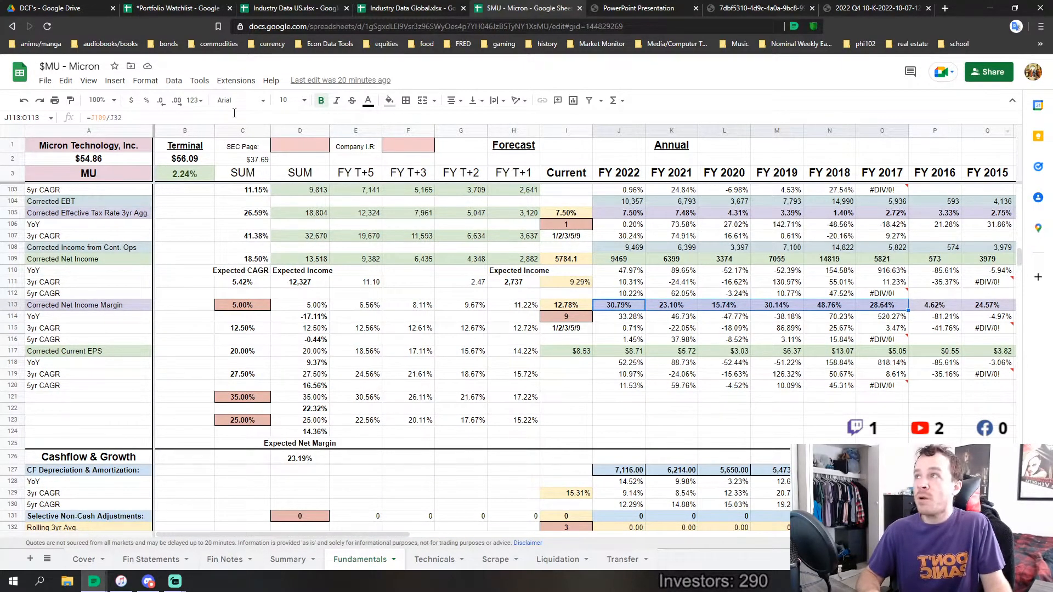
Check the Revenue Analysts and Earnings Analysts estimates on the Cover sheet, looking briefly at the Portfolio Watchlist workbook
{"action": "left_click", "coordinate": [85, 560]}
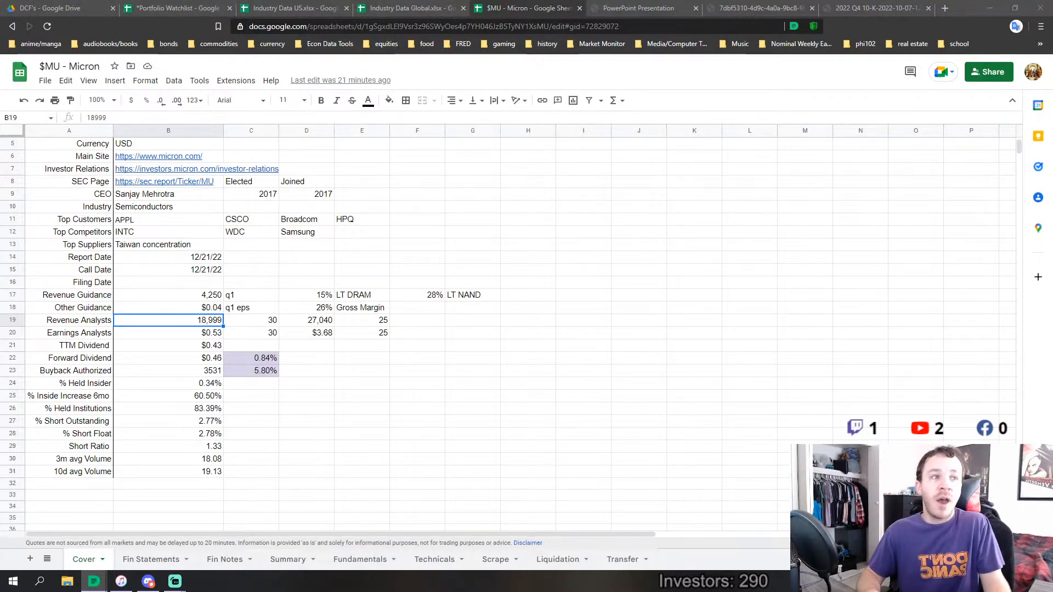
{"action": "left_click", "coordinate": [169, 6]}
{"action": "left_click", "coordinate": [500, 8]}
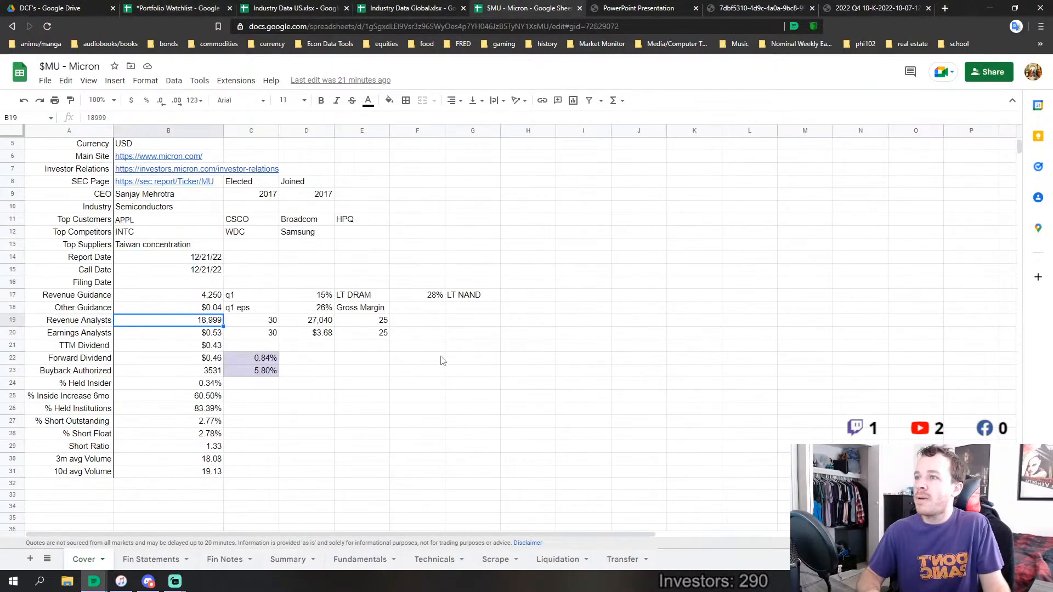
Inspect the Current Corrected Net Income Margin formula in I113 on the Fundamentals sheet
{"action": "left_click", "coordinate": [362, 559]}
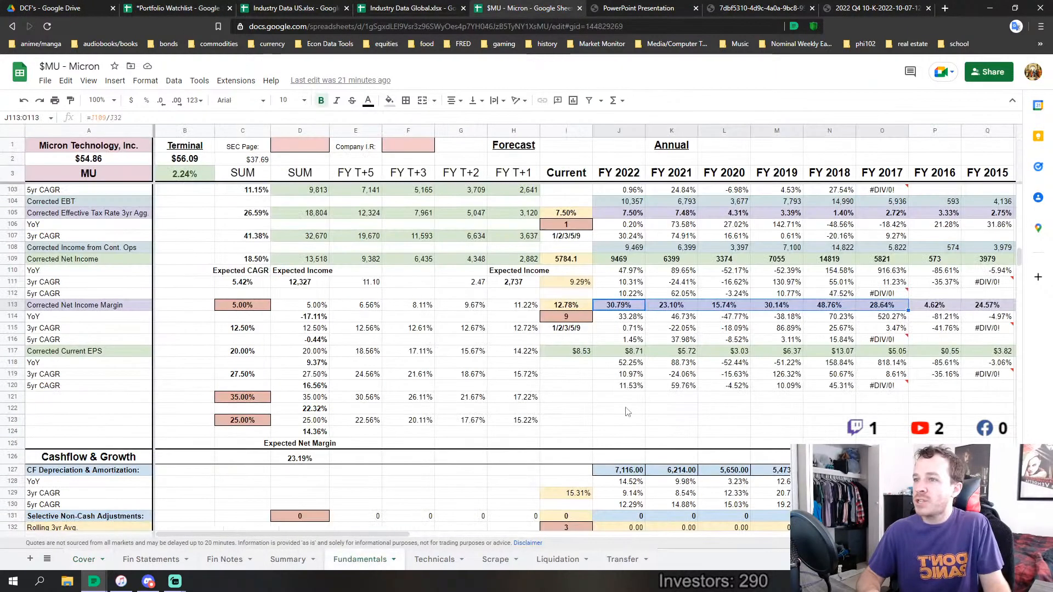
{"action": "left_click", "coordinate": [567, 307]}
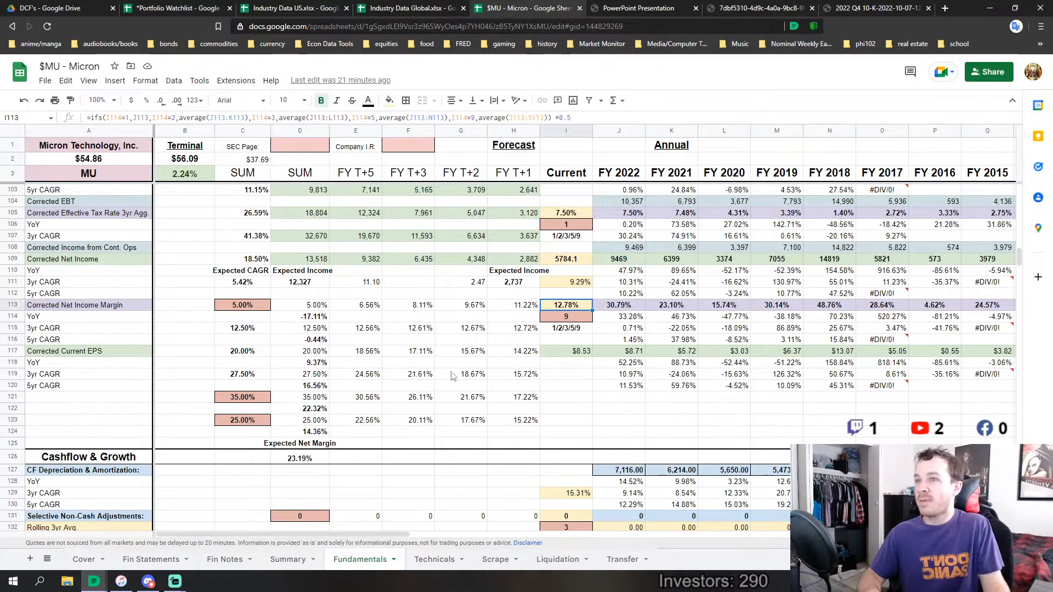
Compare the FY 2022 to FY 2017 Corrected Net Income Margins with the Expected Net Margin in D126 and inspect its formula
{"action": "left_click_drag", "start_coordinate": [614, 308], "coordinate": [884, 308]}
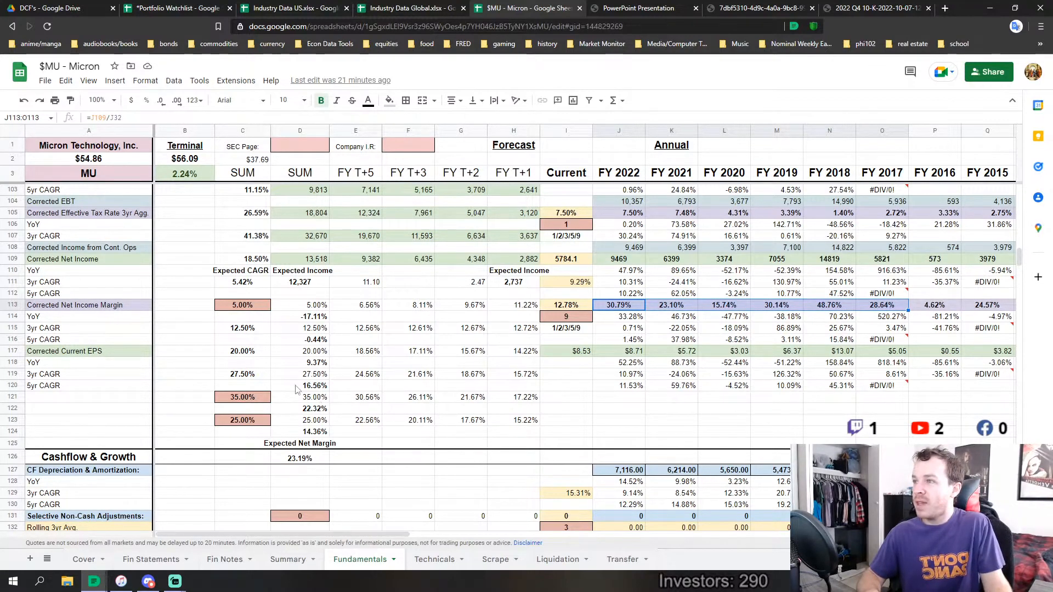
{"action": "scroll", "coordinate": [276, 350], "scroll_direction": "up", "scroll_amount": 3}
{"action": "scroll", "coordinate": [274, 344], "scroll_direction": "down", "scroll_amount": 2}
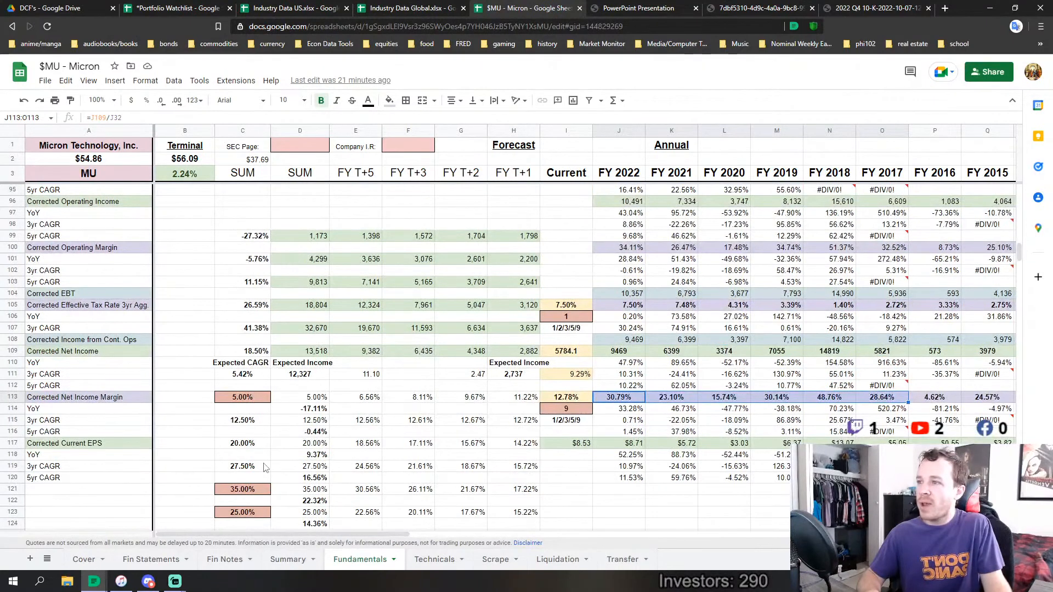
{"action": "scroll", "coordinate": [267, 468], "scroll_direction": "down", "scroll_amount": 2}
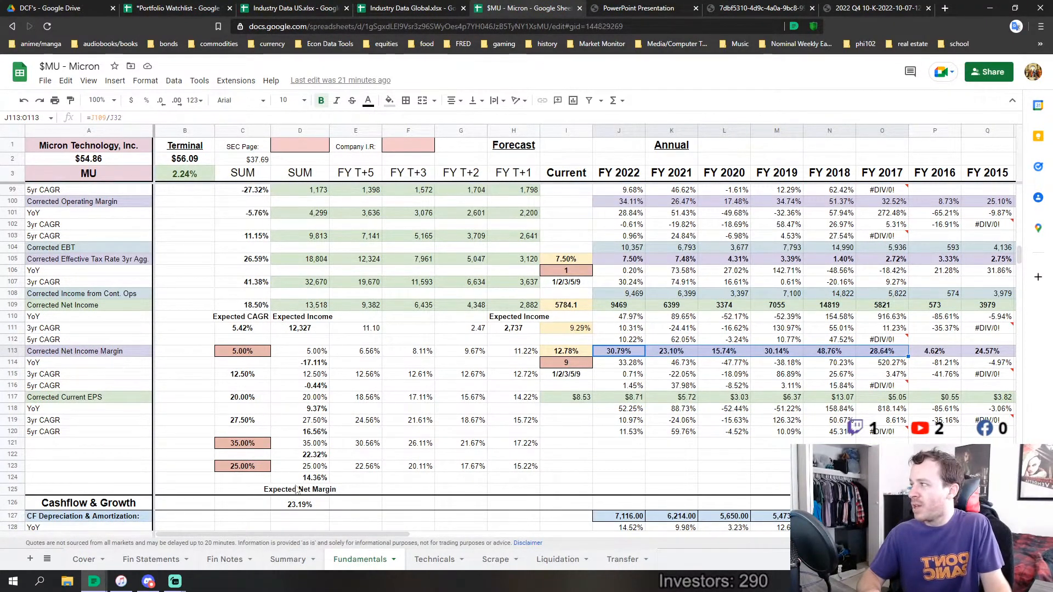
{"action": "left_click", "coordinate": [306, 505]}
{"action": "scroll", "coordinate": [302, 417], "scroll_direction": "down", "scroll_amount": 4}
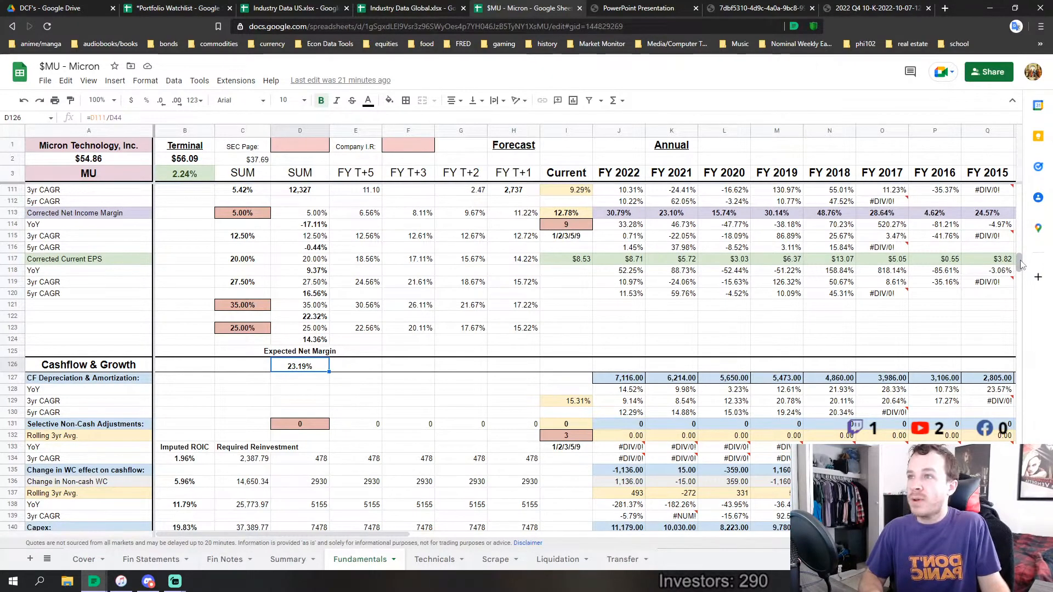
Review the Sales/Capital Ratio history in row 350 against the Expected Ratio formula in D365, including the FY 2022 ratio in J350
{"action": "left_click_drag", "start_coordinate": [1020, 263], "coordinate": [1023, 412]}
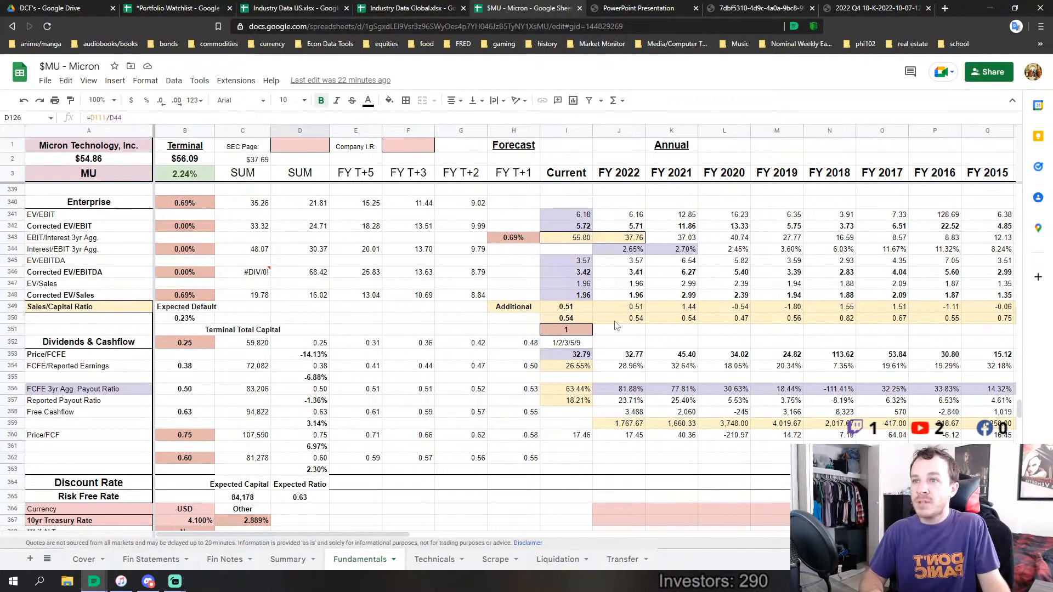
{"action": "left_click_drag", "start_coordinate": [618, 324], "coordinate": [890, 323]}
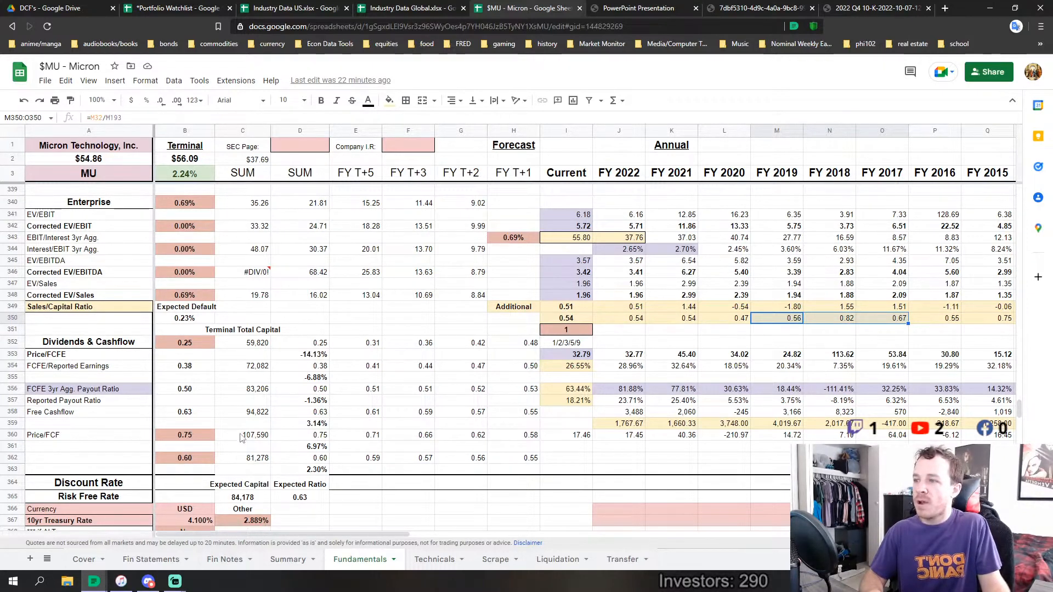
{"action": "scroll", "coordinate": [242, 433], "scroll_direction": "down", "scroll_amount": 4}
{"action": "left_click", "coordinate": [297, 357]}
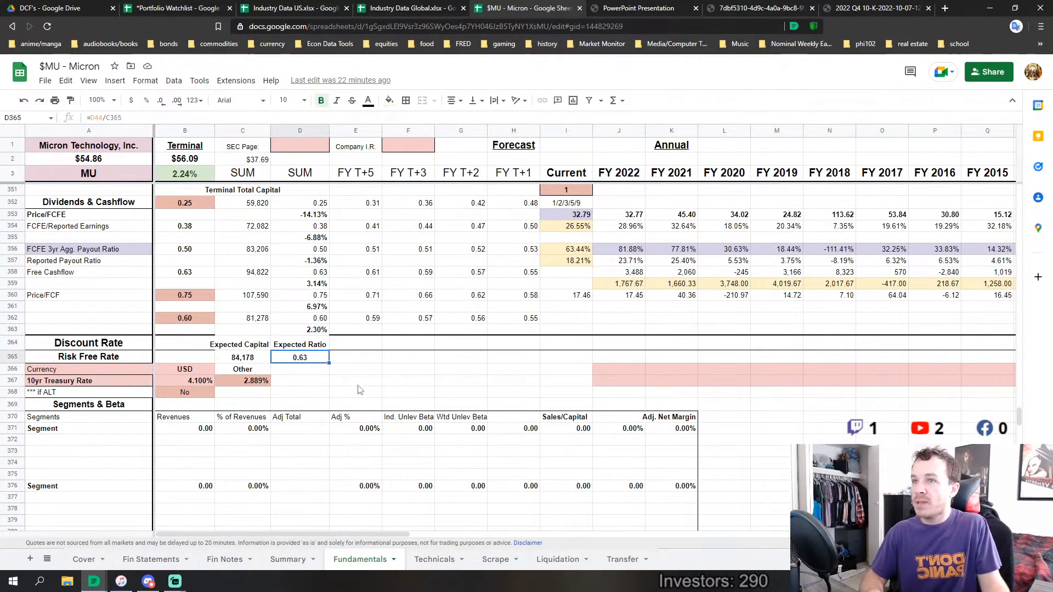
{"action": "scroll", "coordinate": [509, 389], "scroll_direction": "up", "scroll_amount": 1}
{"action": "left_click", "coordinate": [618, 225]}
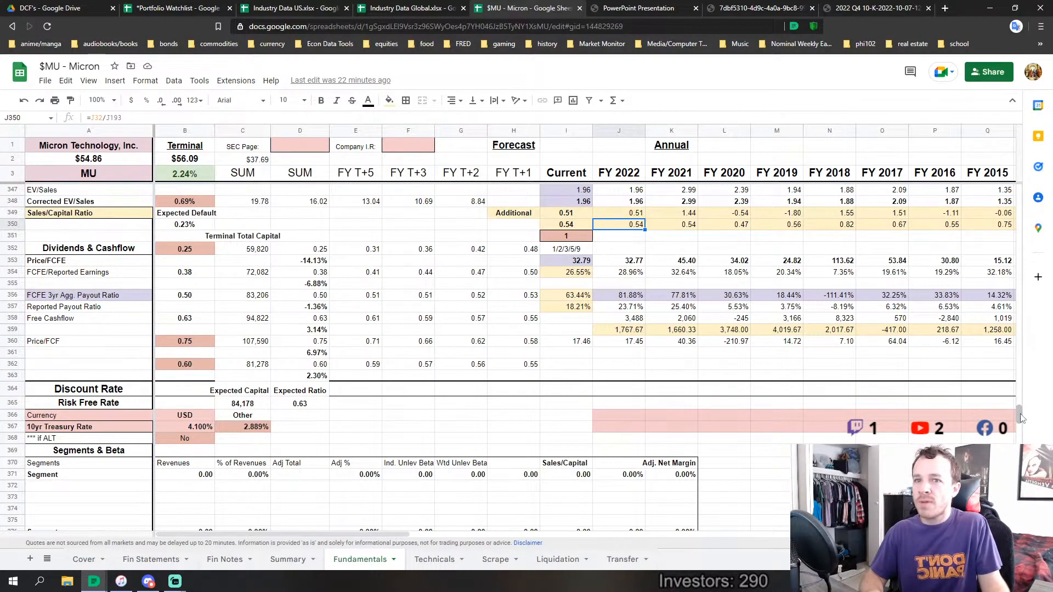
Review the Leverage & Discount section, covering the D/E Ratio, Cost of Equity and WACC scenarios, and the Production Geography table above it
{"action": "left_click_drag", "start_coordinate": [1018, 414], "coordinate": [1018, 470]}
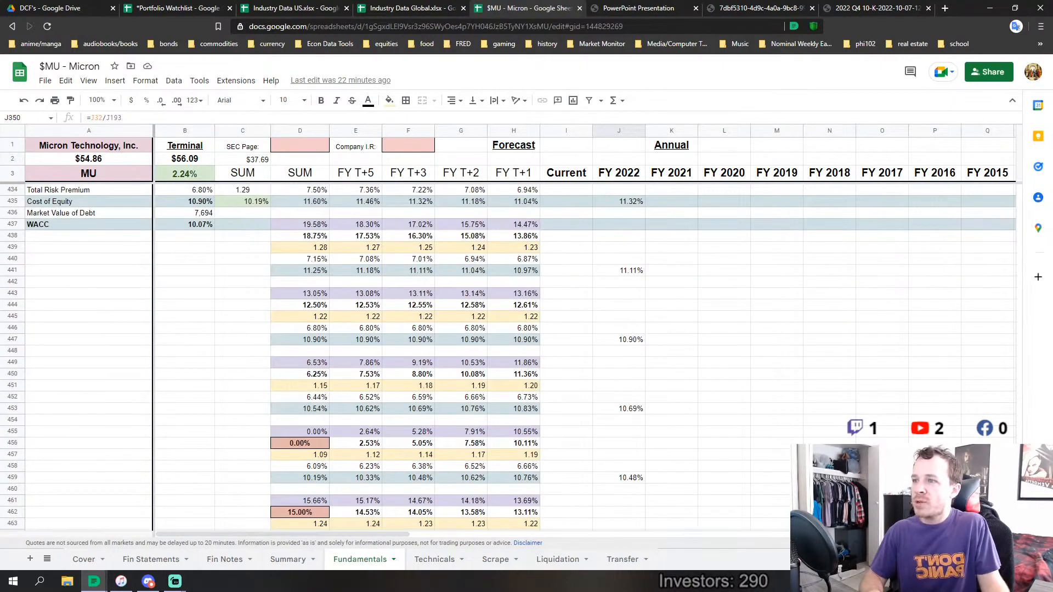
{"action": "scroll", "coordinate": [206, 345], "scroll_direction": "up", "scroll_amount": 2}
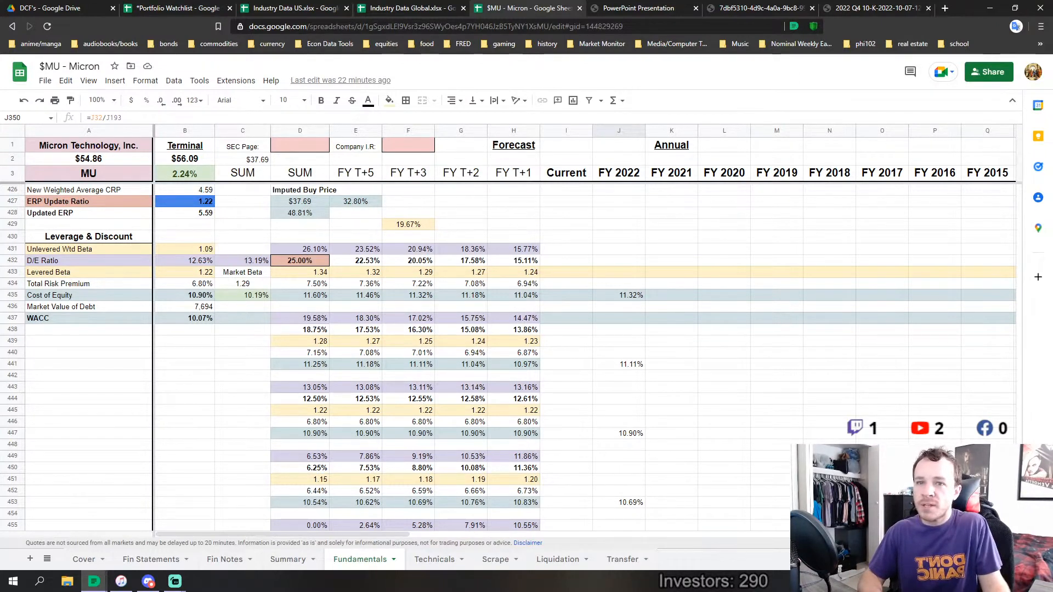
{"action": "scroll", "coordinate": [815, 261], "scroll_direction": "up", "scroll_amount": 5}
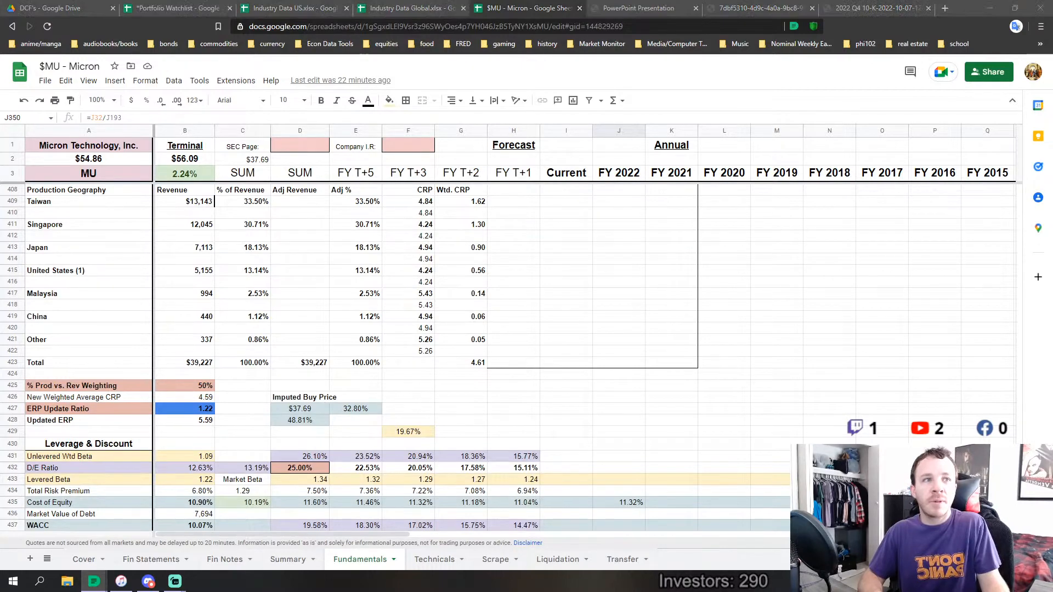
{"action": "left_click", "coordinate": [513, 421]}
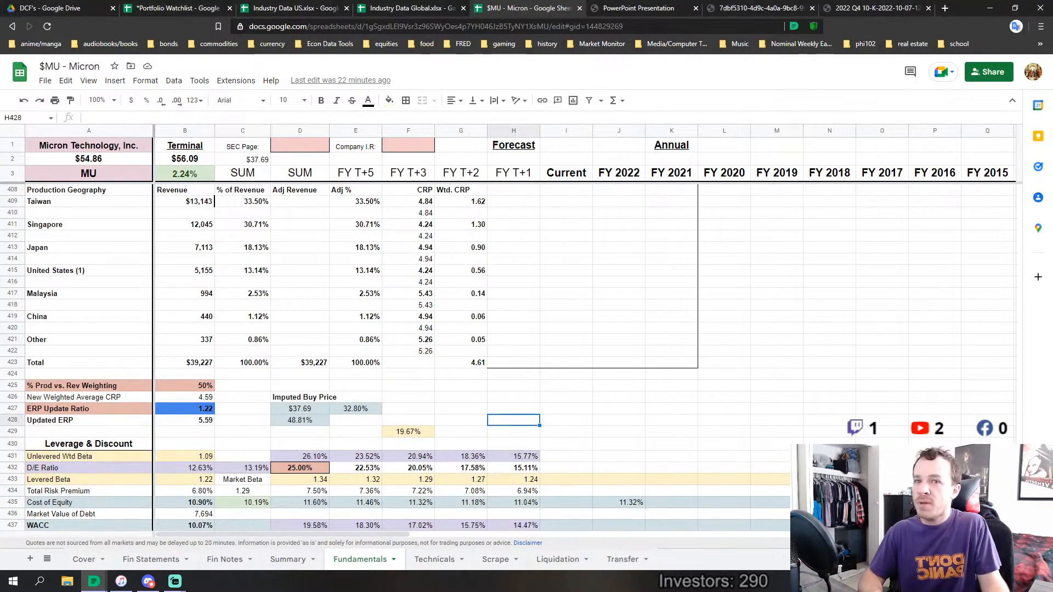
Inspect the Expected ROIC formula in B146 and compare it with the FY 2022 Non-Cash ROIC in J199
{"action": "left_click_drag", "start_coordinate": [1018, 460], "coordinate": [995, 275]}
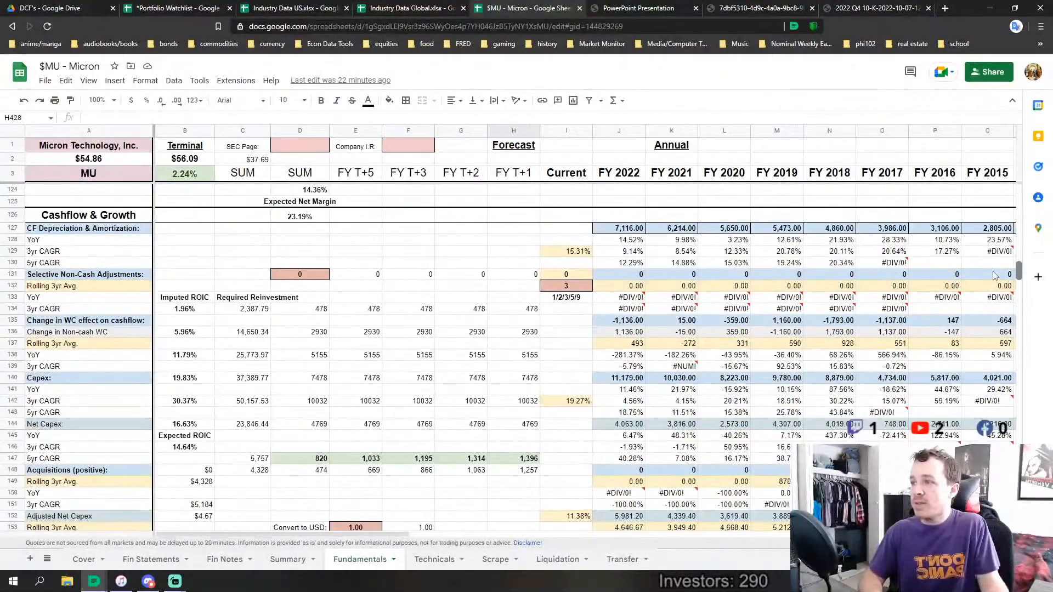
{"action": "left_click", "coordinate": [185, 446]}
{"action": "scroll", "coordinate": [320, 429], "scroll_direction": "down", "scroll_amount": 3}
{"action": "scroll", "coordinate": [340, 425], "scroll_direction": "down", "scroll_amount": 8}
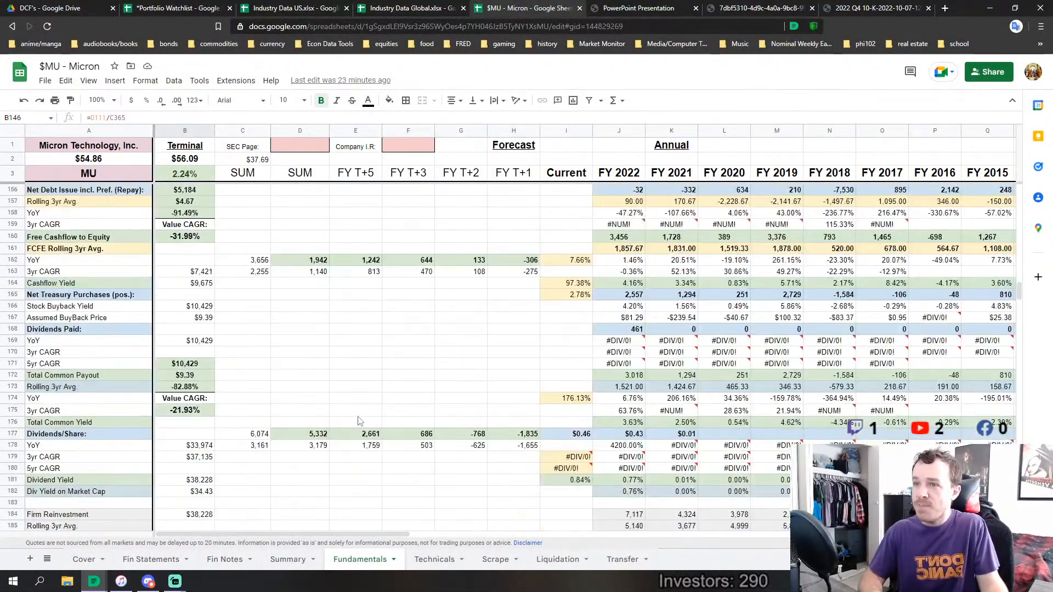
{"action": "scroll", "coordinate": [359, 421], "scroll_direction": "down", "scroll_amount": 1}
{"action": "left_click", "coordinate": [622, 409]}
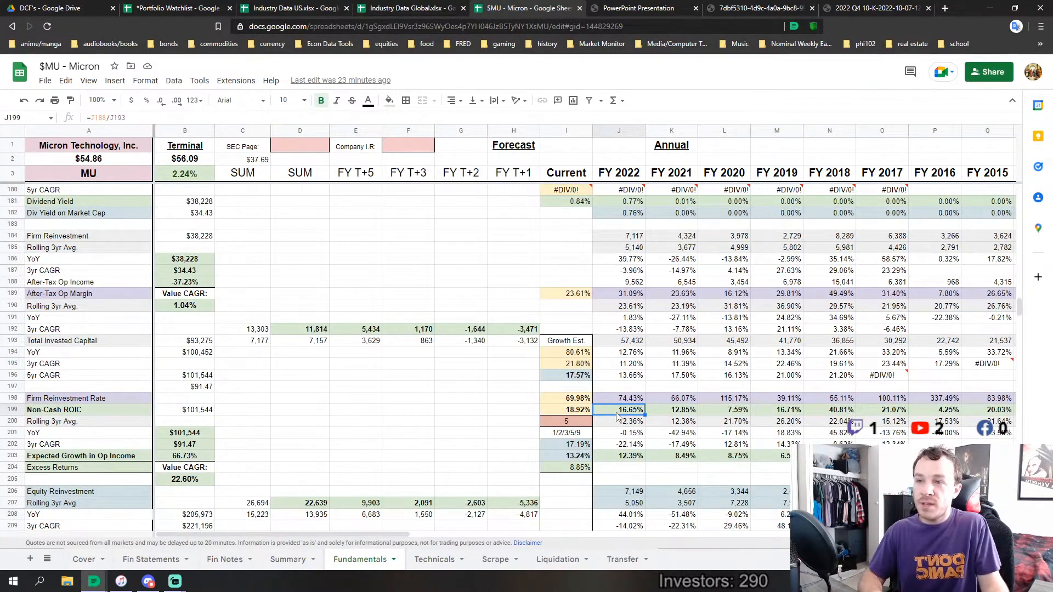
{"action": "scroll", "coordinate": [636, 447], "scroll_direction": "down", "scroll_amount": 2}
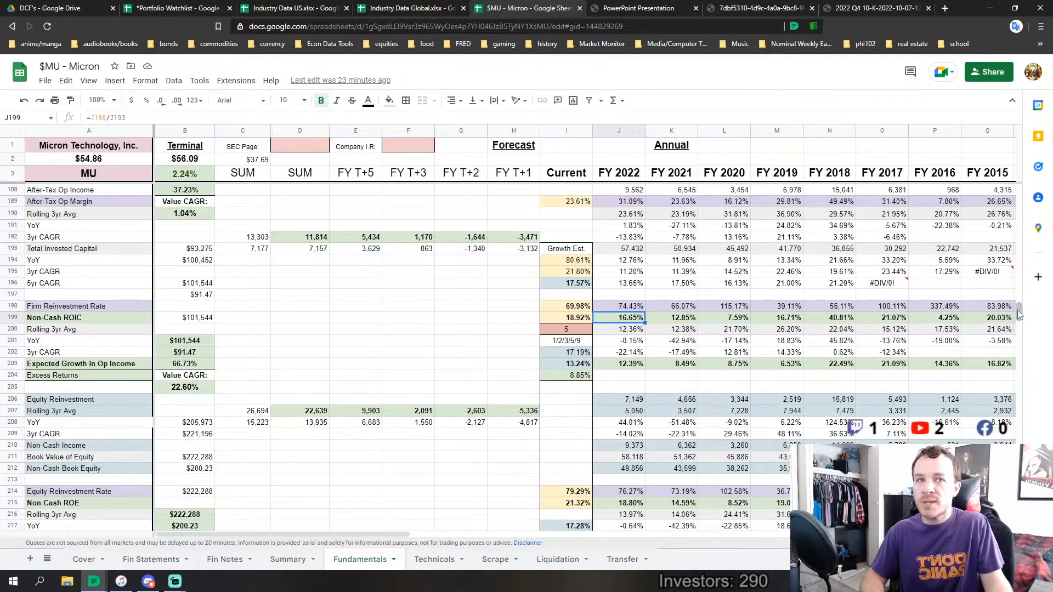
Return to the start of the Fundamentals sheet and open the Summary sheet
{"action": "left_click_drag", "start_coordinate": [1019, 312], "coordinate": [1009, 189]}
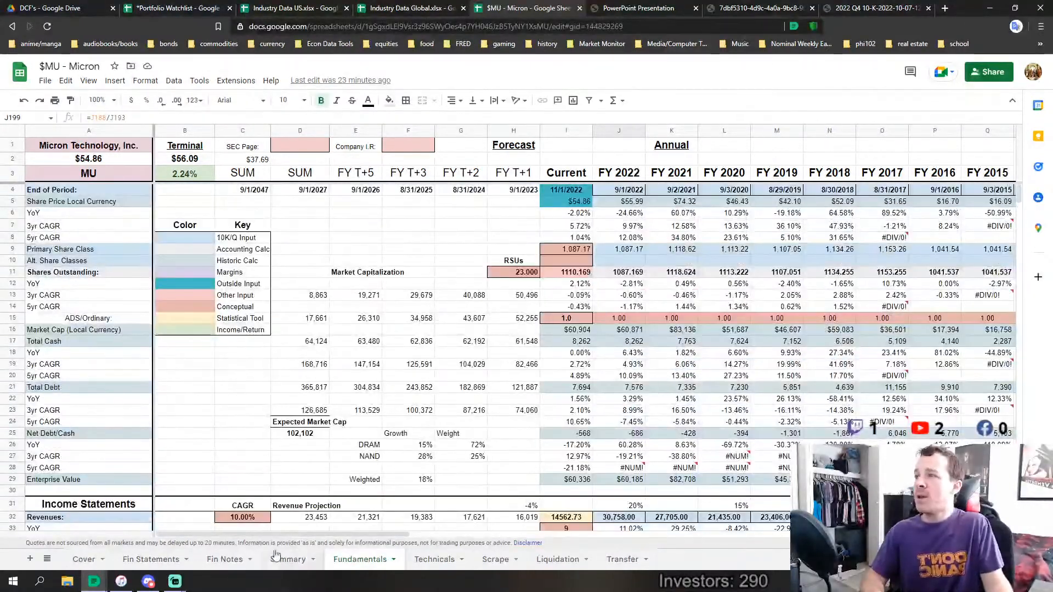
{"action": "left_click", "coordinate": [252, 445]}
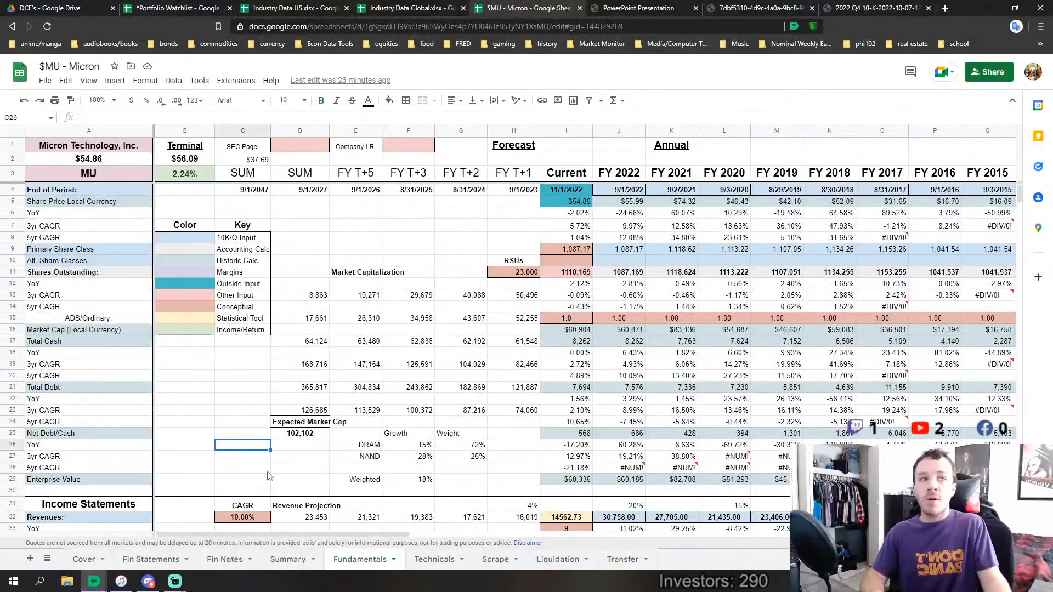
{"action": "left_click", "coordinate": [292, 560]}
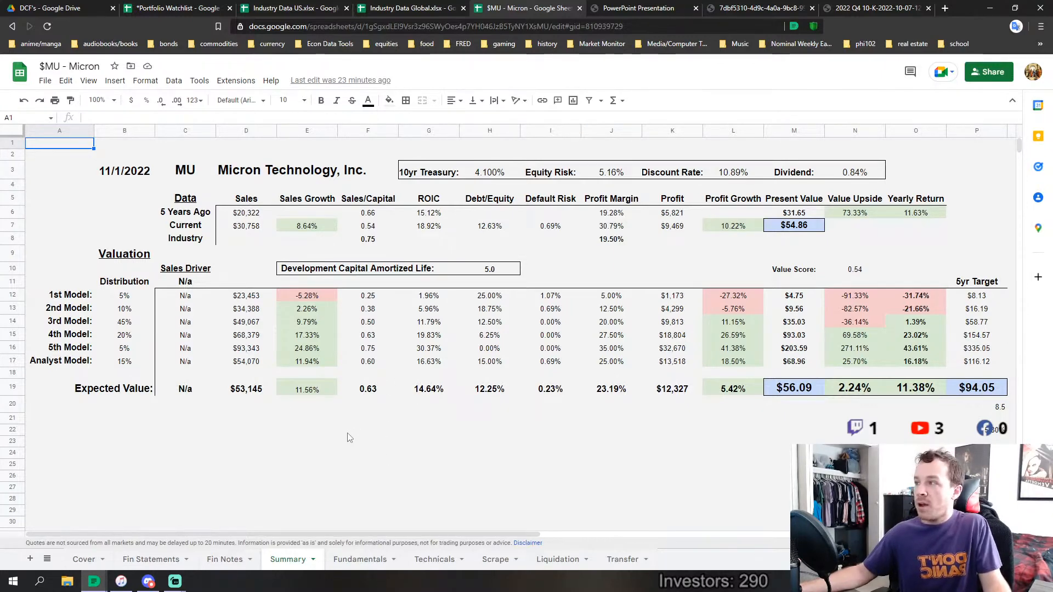
Switch to Discord, look through the memes, portfolios, company-analysis and academics channels, and return to the Micron spreadsheet
{"action": "left_click", "coordinate": [151, 583]}
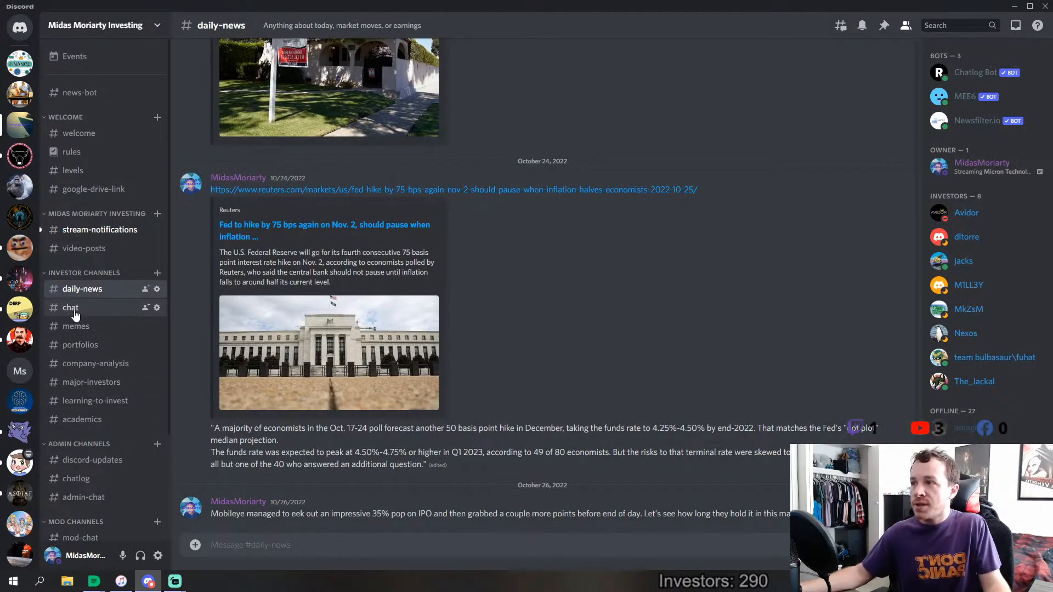
{"action": "left_click", "coordinate": [89, 327]}
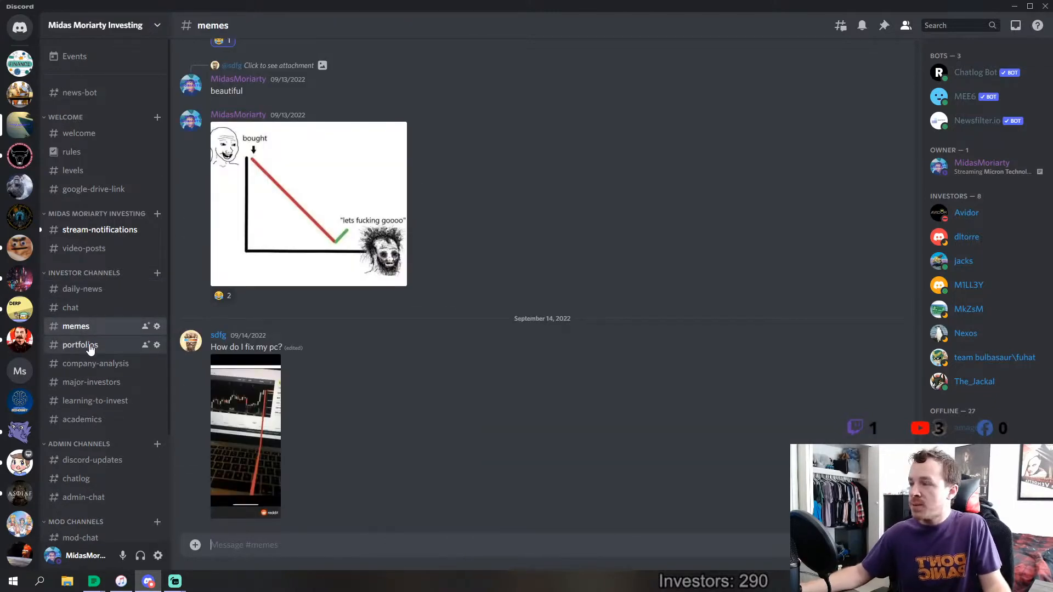
{"action": "left_click", "coordinate": [90, 348]}
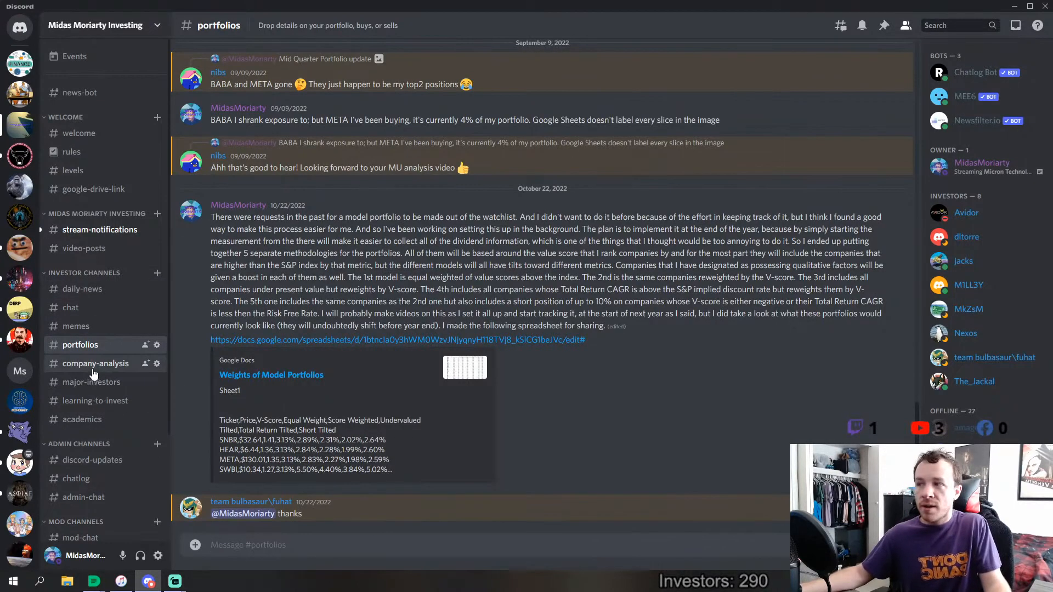
{"action": "left_click", "coordinate": [94, 364]}
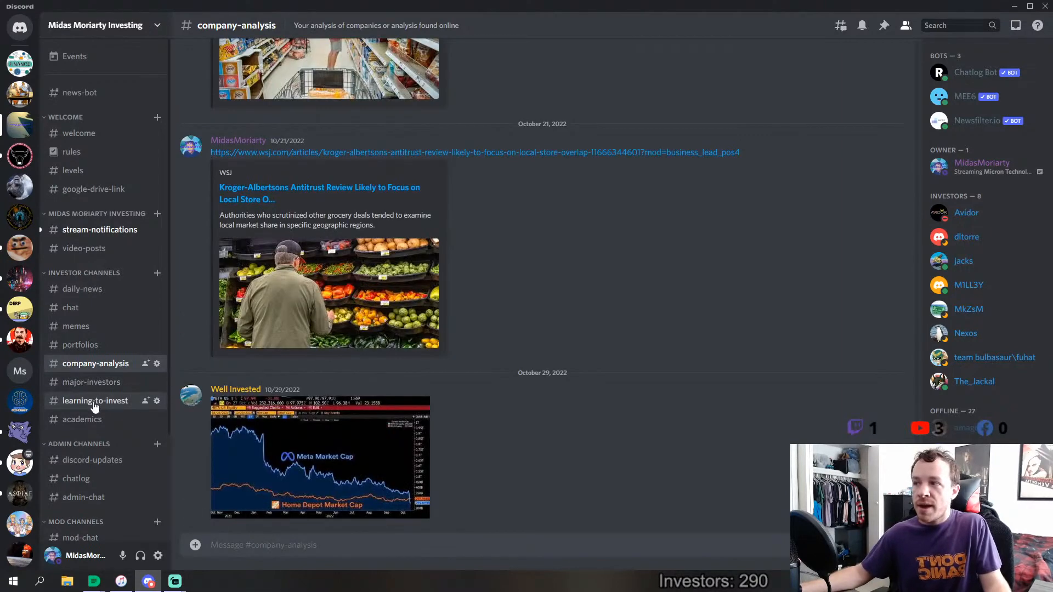
{"action": "left_click", "coordinate": [88, 420]}
{"action": "left_click", "coordinate": [147, 583]}
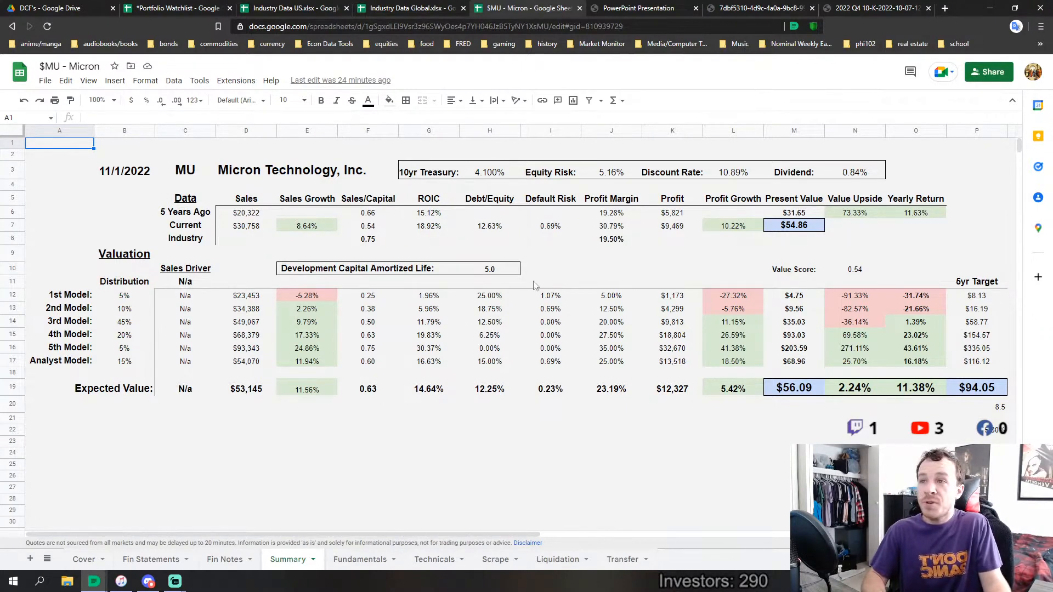
Look over the whole Summary valuation table by selecting A2:O24, and clear the selection
{"action": "left_click", "coordinate": [597, 269]}
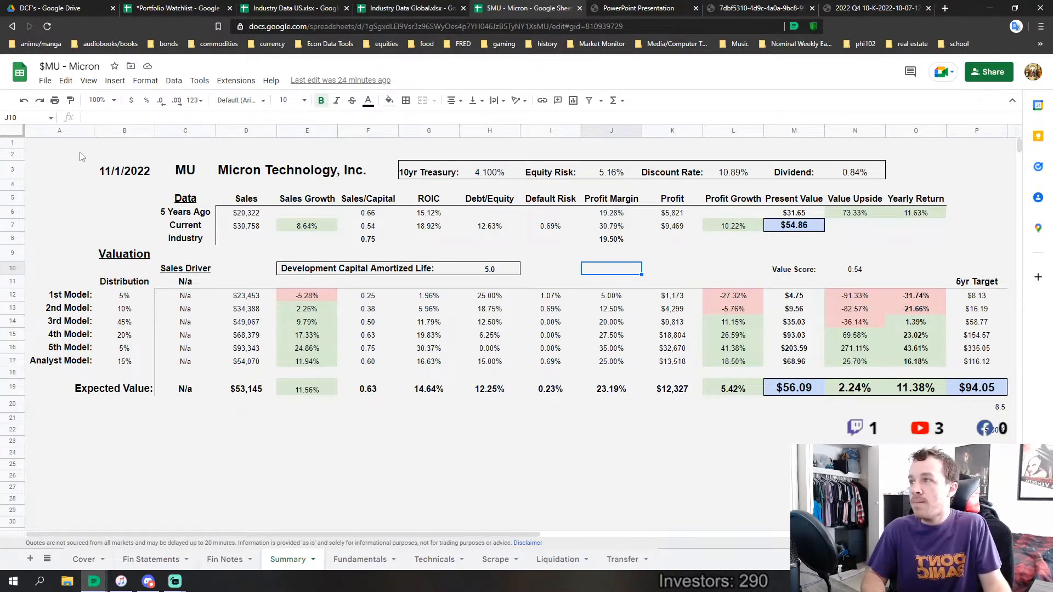
{"action": "left_click_drag", "start_coordinate": [82, 156], "coordinate": [921, 455]}
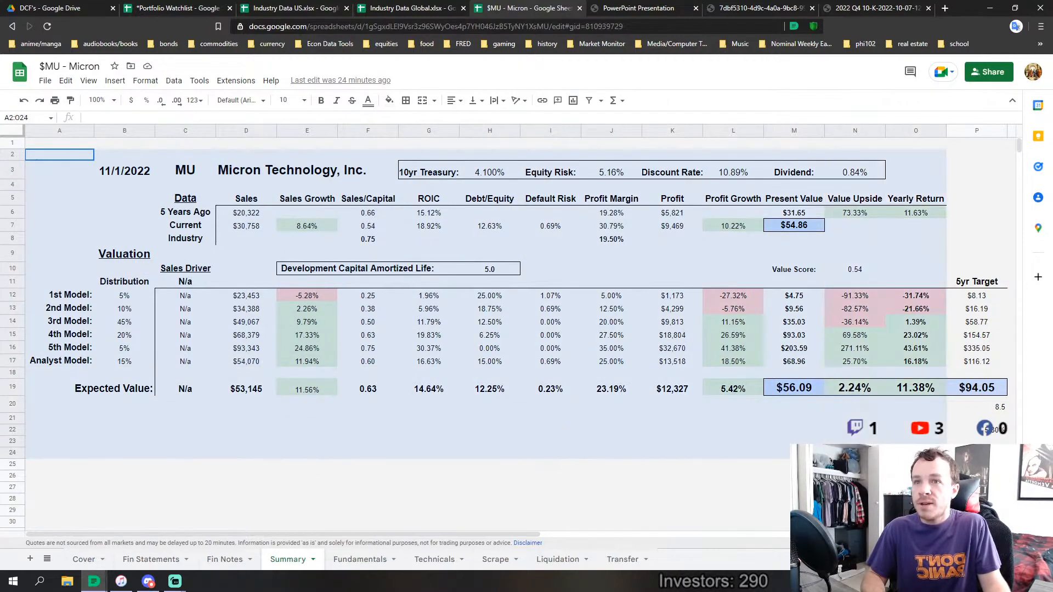
{"action": "left_click", "coordinate": [679, 415]}
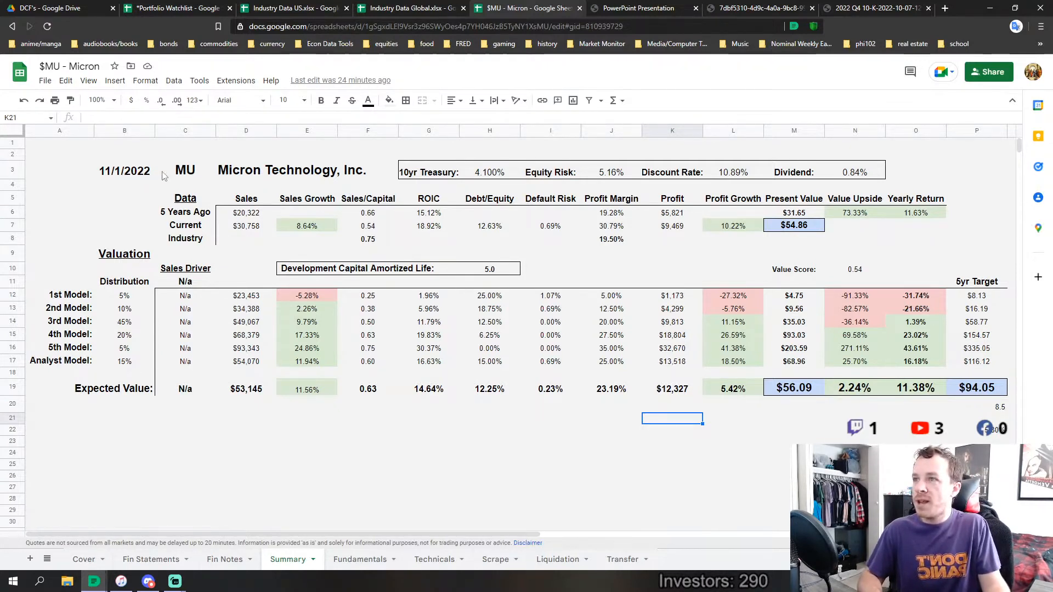
Inspect the source formulas of the 10yr Treasury, Equity Risk, Discount Rate and Dividend figures on the Summary sheet
{"action": "left_click", "coordinate": [495, 174]}
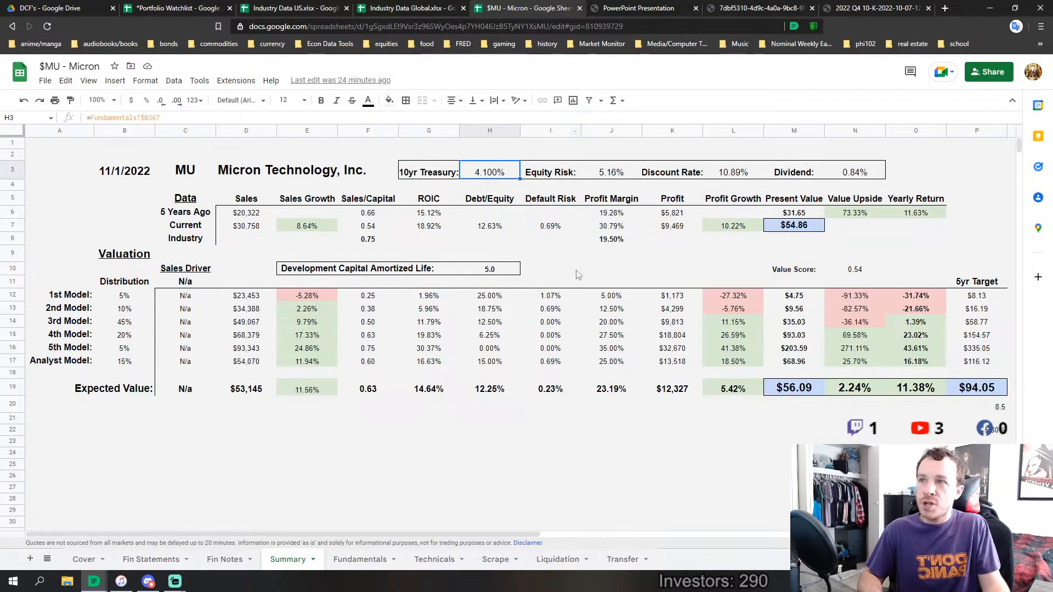
{"action": "left_click", "coordinate": [610, 174]}
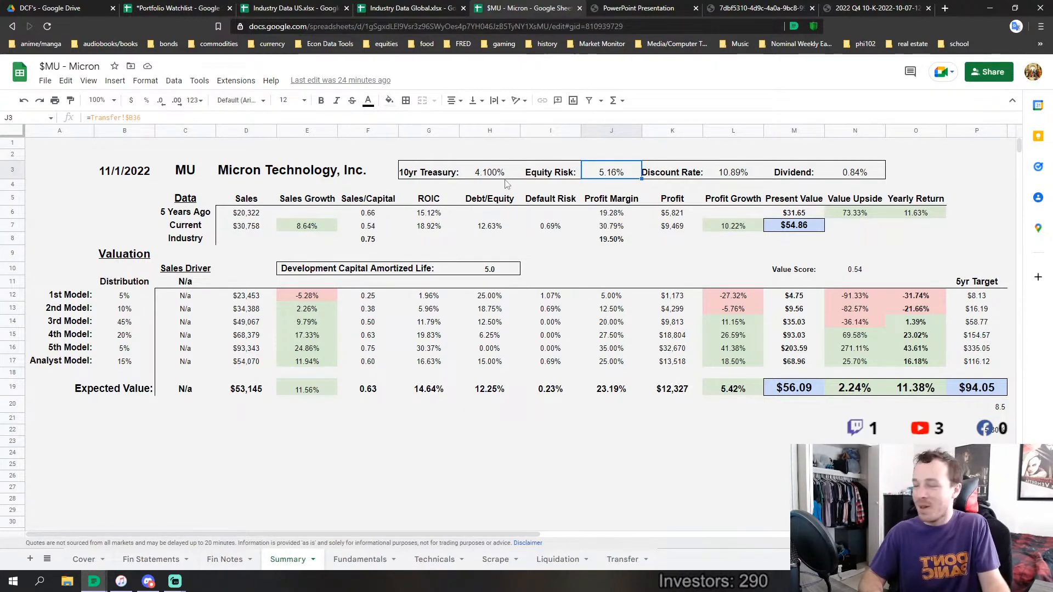
{"action": "left_click", "coordinate": [740, 174]}
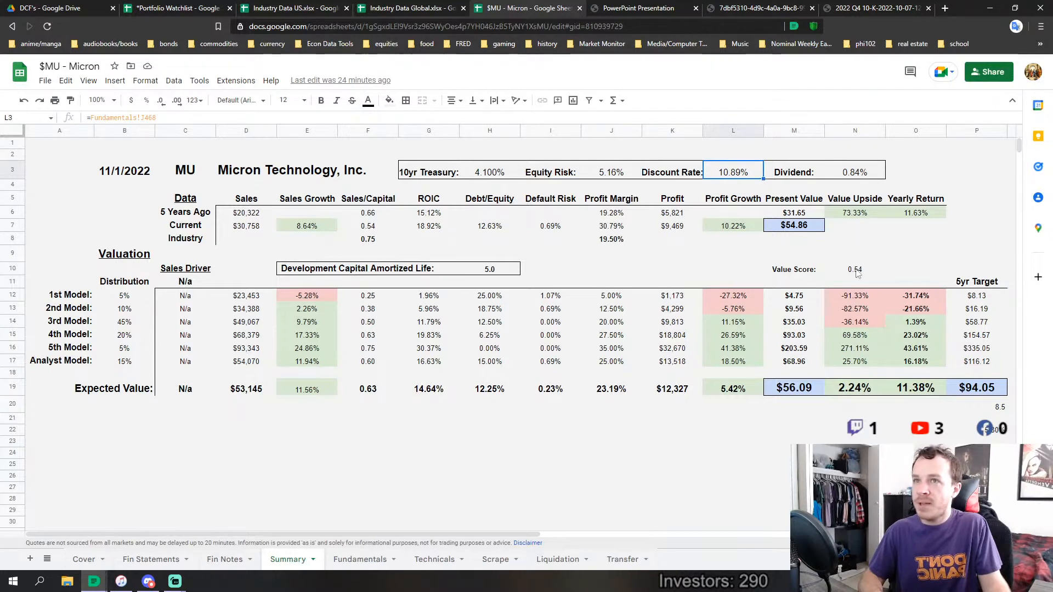
{"action": "left_click", "coordinate": [871, 179]}
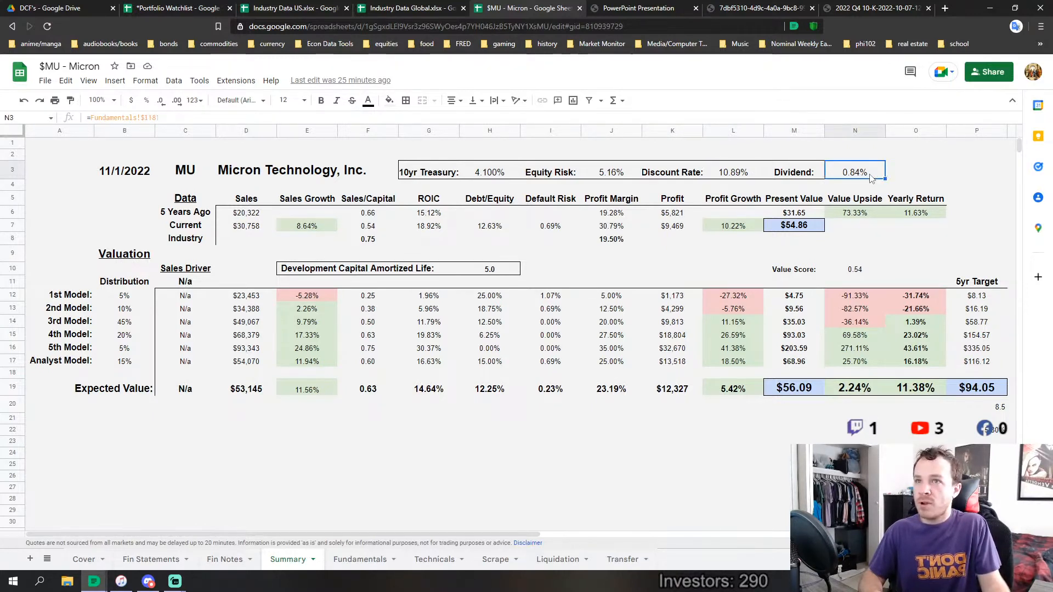
Check the 5 Years Ago and Current Sales formulas and the Current Sales Growth, and select C6:E7 to compare them
{"action": "left_click", "coordinate": [245, 216]}
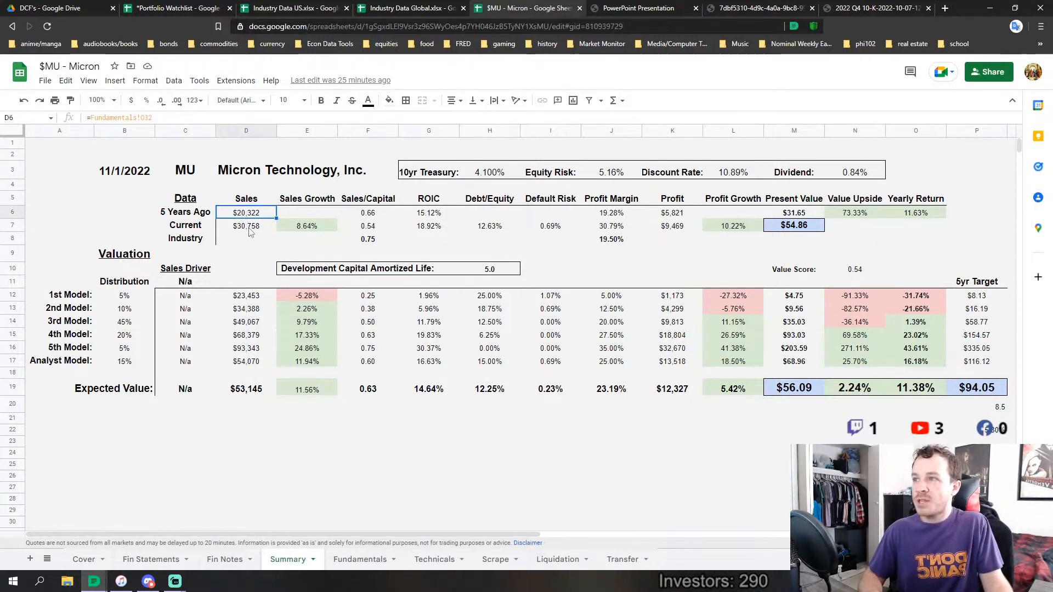
{"action": "left_click", "coordinate": [251, 233]}
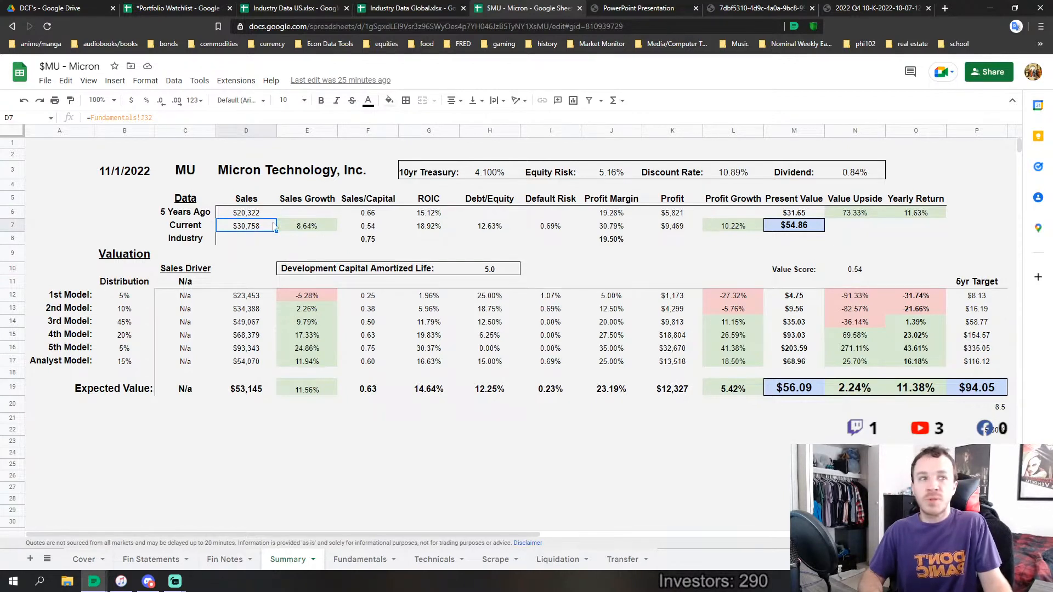
{"action": "left_click", "coordinate": [302, 231]}
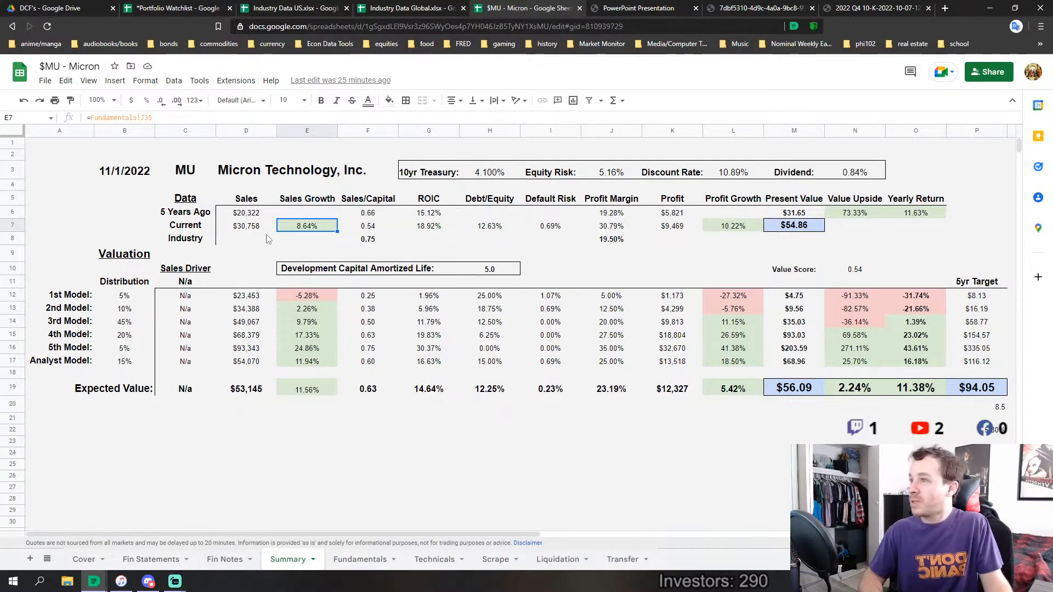
{"action": "left_click_drag", "start_coordinate": [182, 215], "coordinate": [307, 231]}
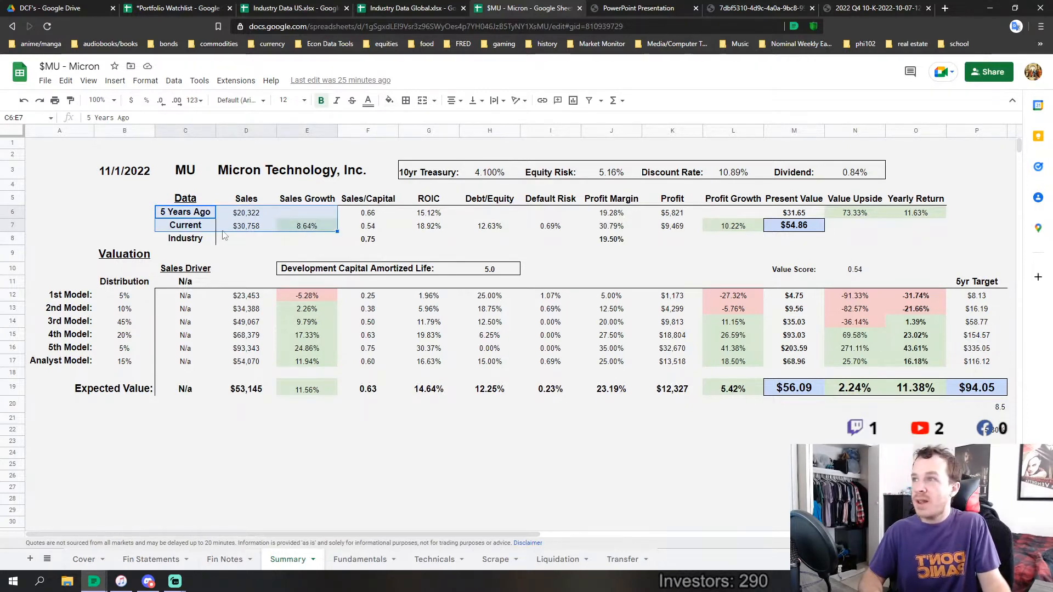
Compare the 5 Years Ago and Current rows of Sales and Sales Growth, and inspect the formula behind the 5 Years Ago Sales
{"action": "left_click", "coordinate": [238, 244]}
{"action": "left_click_drag", "start_coordinate": [171, 217], "coordinate": [300, 223]}
{"action": "left_click", "coordinate": [300, 223]}
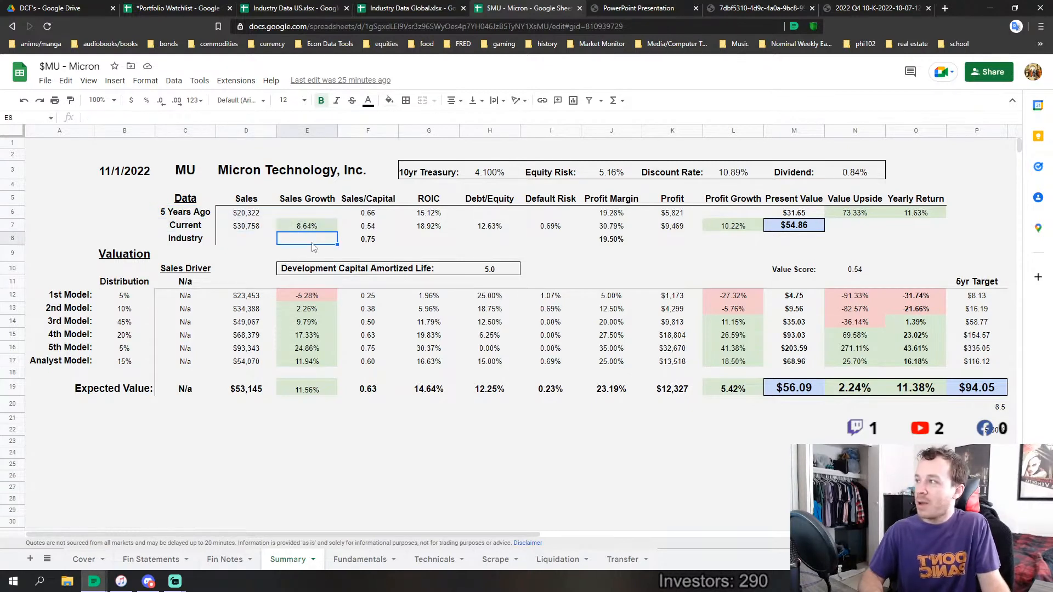
{"action": "left_click", "coordinate": [244, 217]}
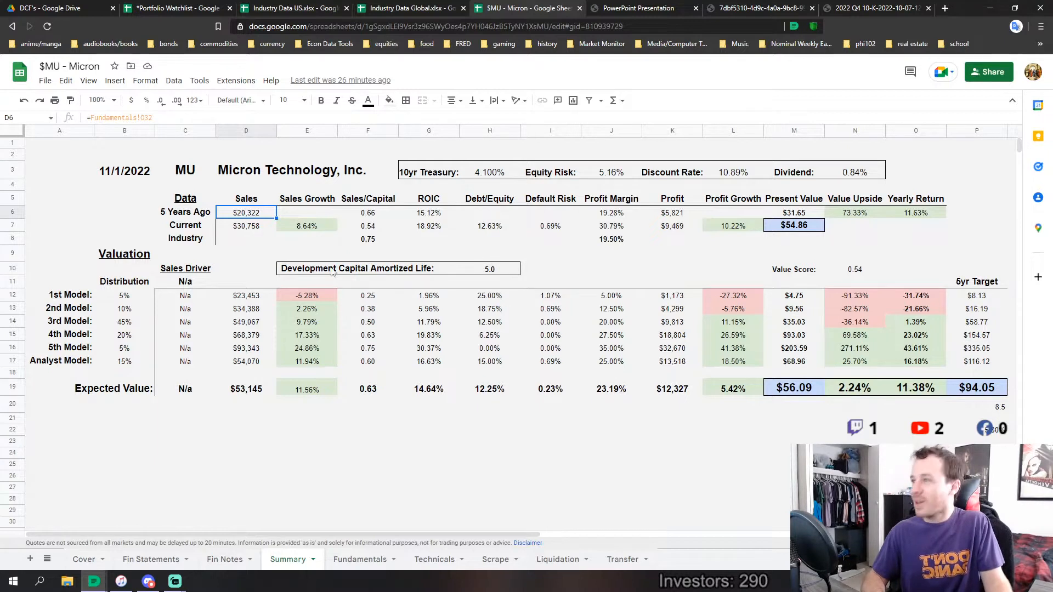
Inspect the Current and Industry Sales/Capital formulas and the Current ROIC, and highlight the Industry figures in F8:J8
{"action": "left_click", "coordinate": [372, 227]}
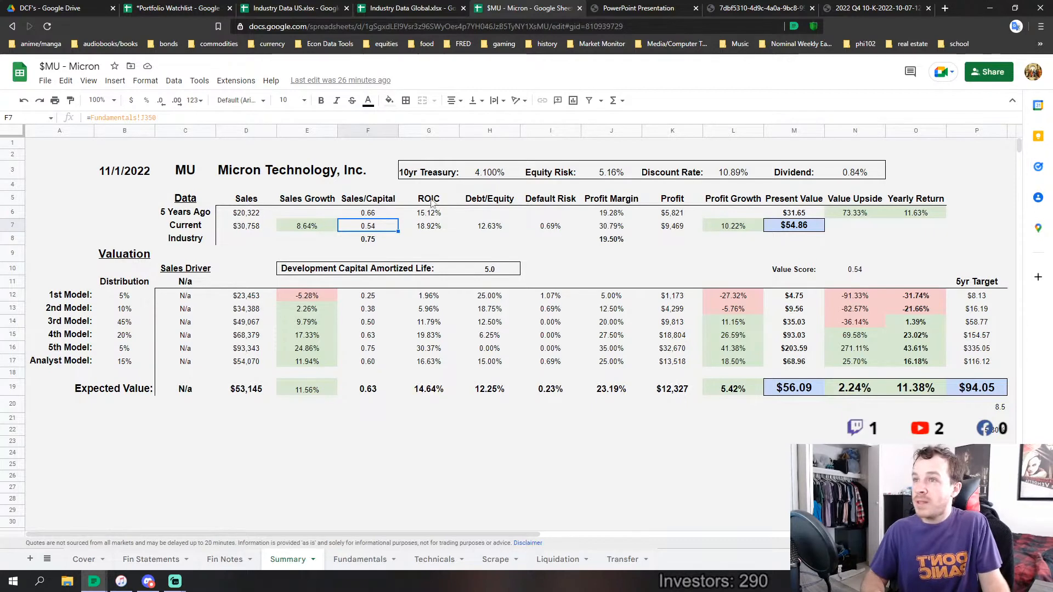
{"action": "left_click", "coordinate": [370, 241]}
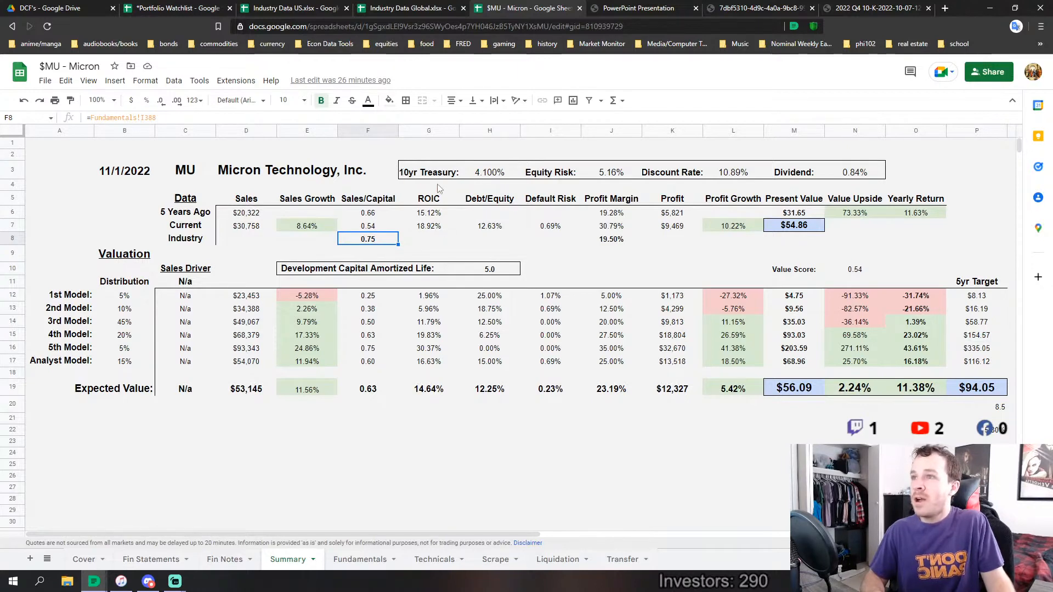
{"action": "left_click", "coordinate": [437, 230]}
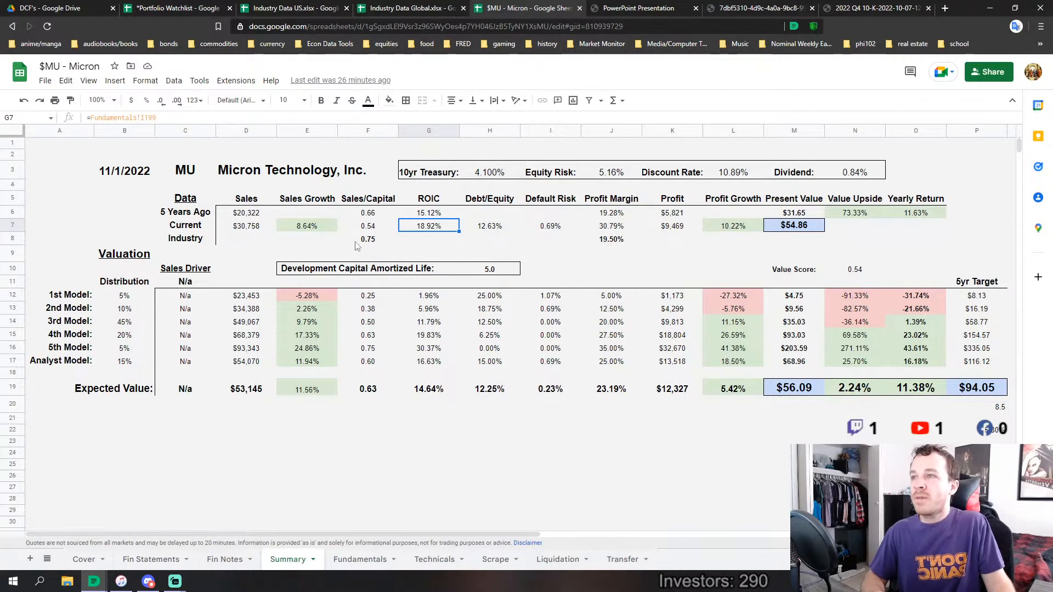
{"action": "left_click_drag", "start_coordinate": [365, 242], "coordinate": [606, 242]}
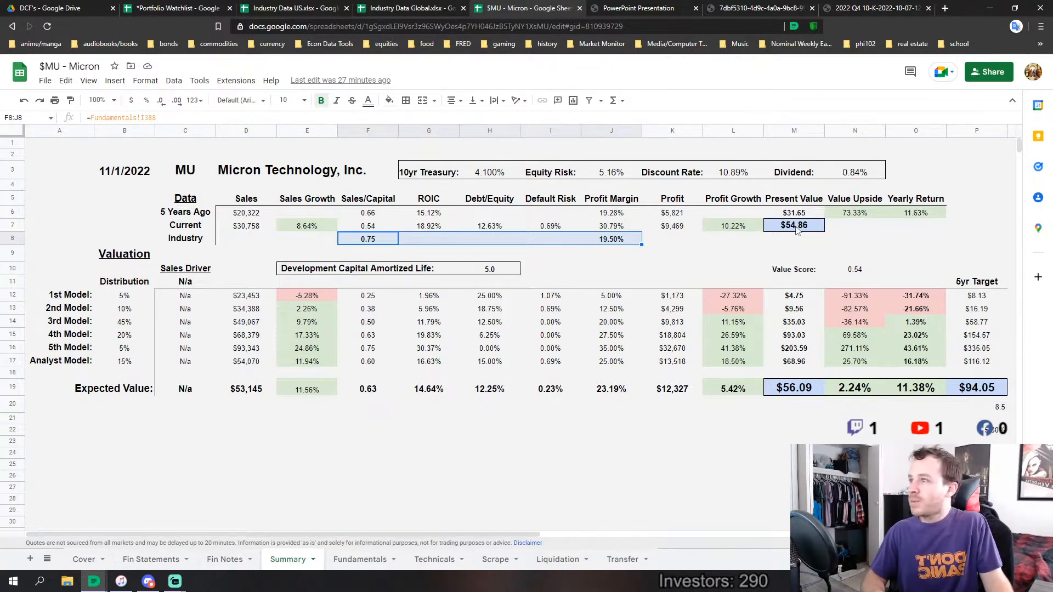
Highlight the Distribution weights of all the valuation models in B12:B17
{"action": "left_click", "coordinate": [126, 295]}
{"action": "key", "text": "shift+Down"}
{"action": "key", "text": "shift+Down"}
{"action": "key", "text": "shift+Down"}
{"action": "key", "text": "shift+Down"}
{"action": "key", "text": "shift+Down"}
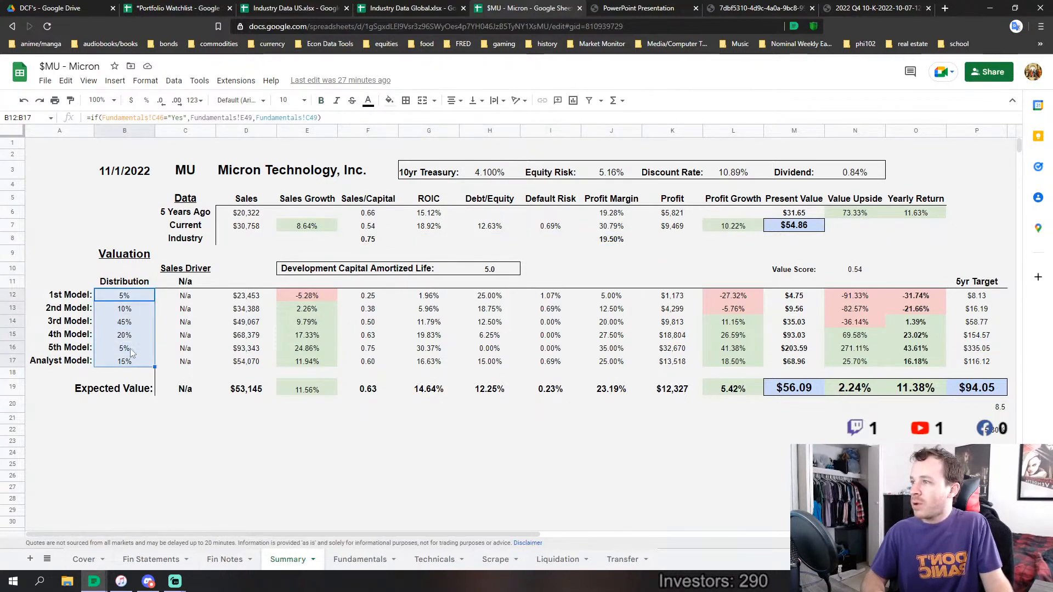
Examine the full 4th Model and 2nd Model rows, and check the Sales formulas of the 1st and 5th Models
{"action": "left_click_drag", "start_coordinate": [66, 335], "coordinate": [976, 335]}
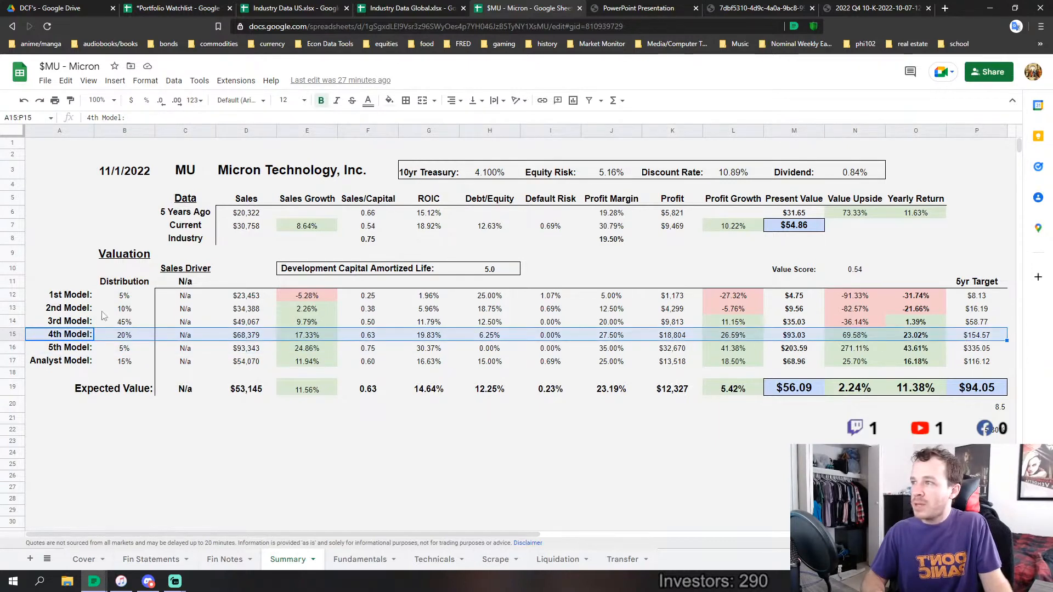
{"action": "left_click_drag", "start_coordinate": [64, 313], "coordinate": [976, 309]}
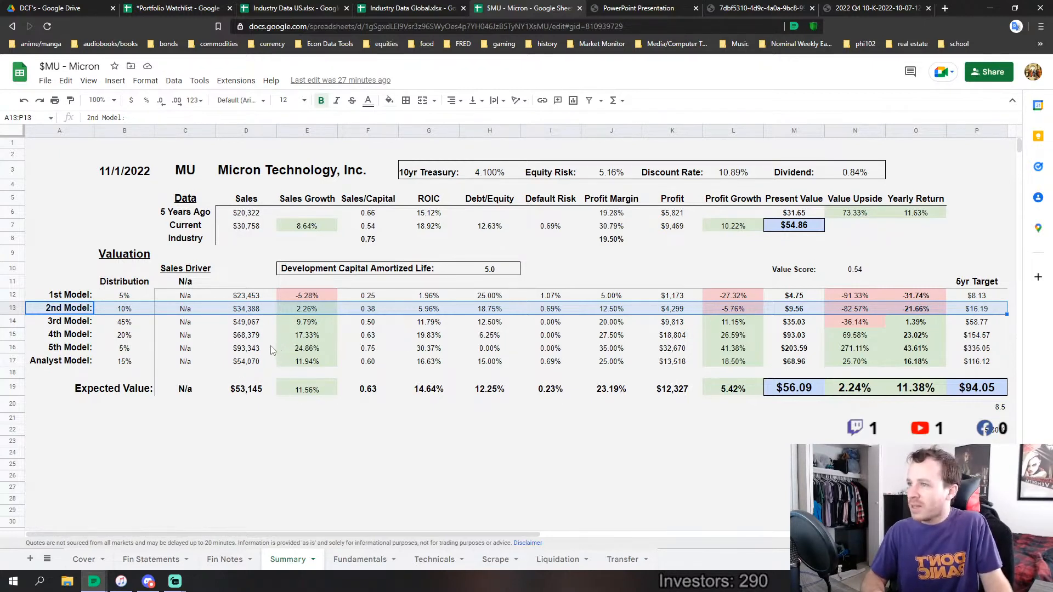
{"action": "left_click", "coordinate": [250, 297]}
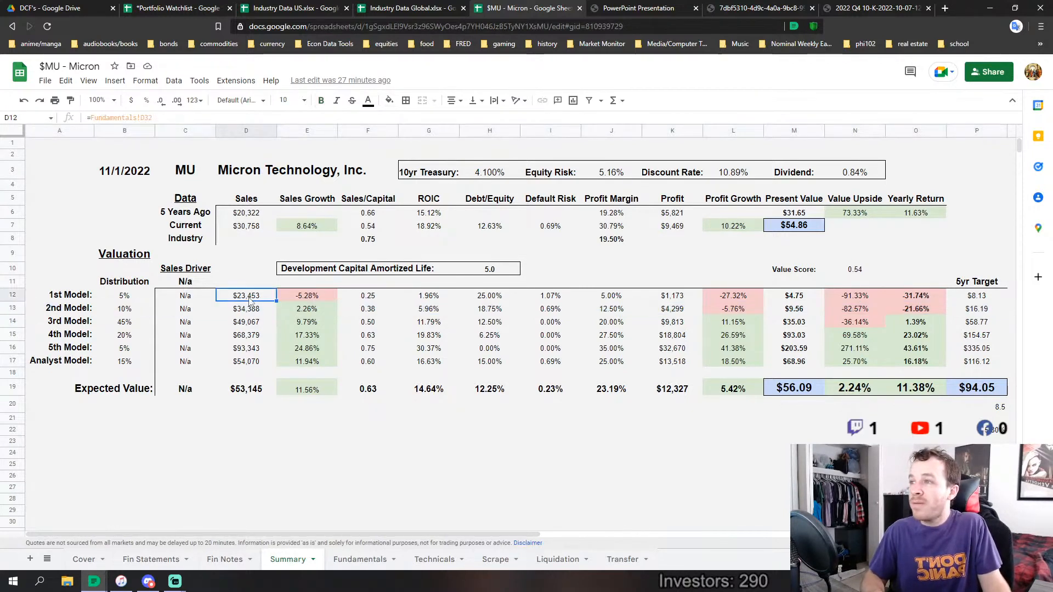
{"action": "left_click", "coordinate": [256, 351]}
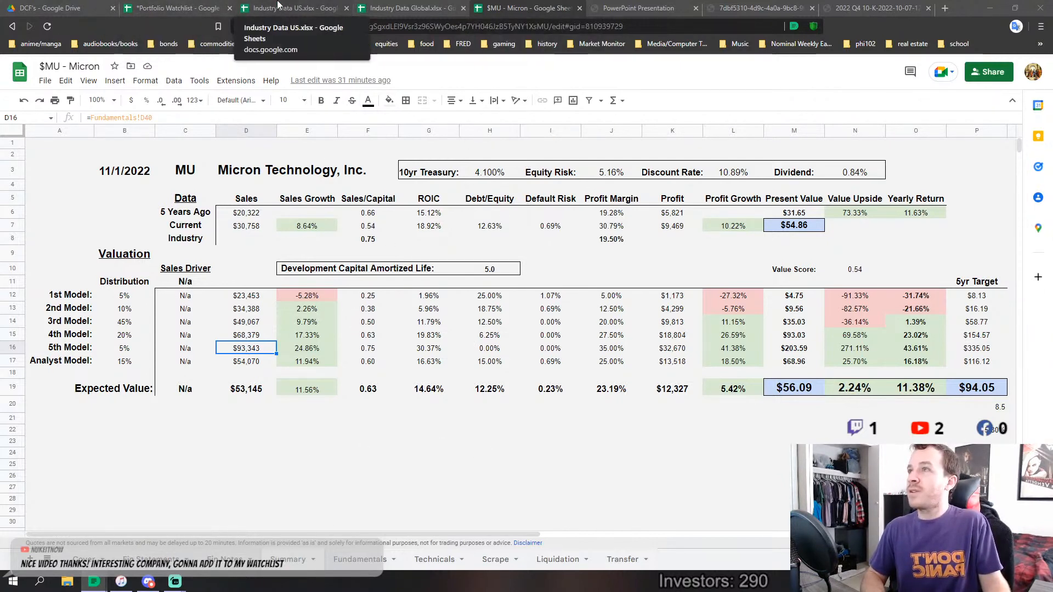
Glance at the Portfolio Watchlist, return to the Micron Summary and highlight the 1st Model and 4th Model rows
{"action": "left_click", "coordinate": [164, 8]}
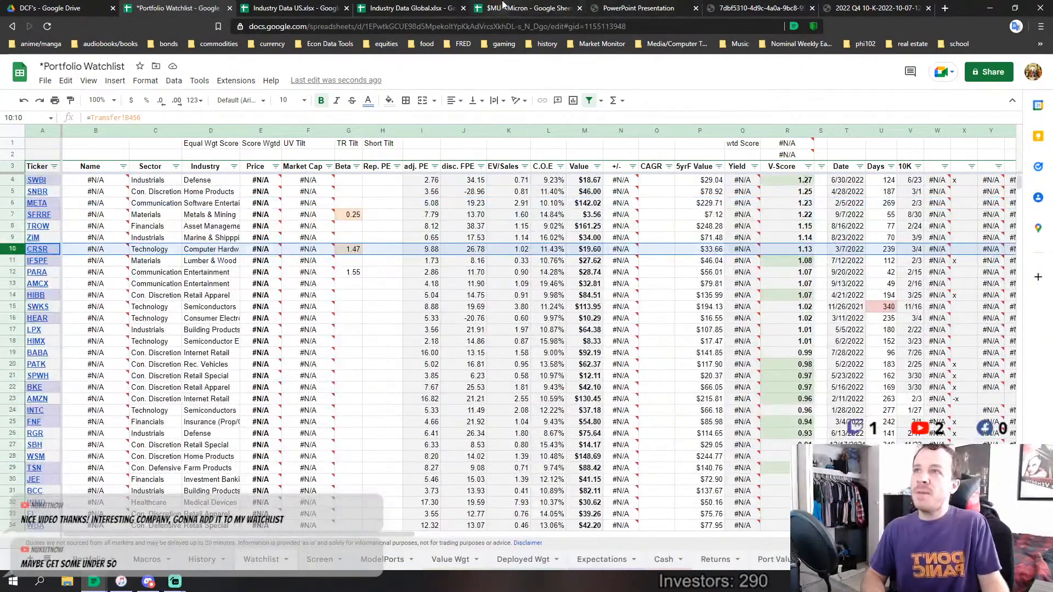
{"action": "left_click", "coordinate": [502, 8]}
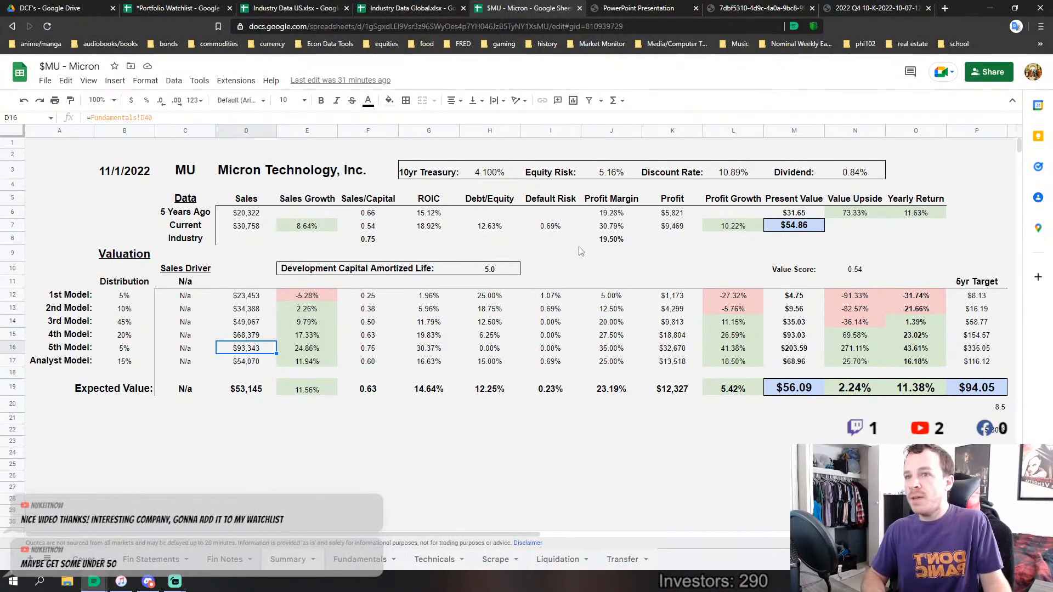
{"action": "left_click", "coordinate": [789, 432]}
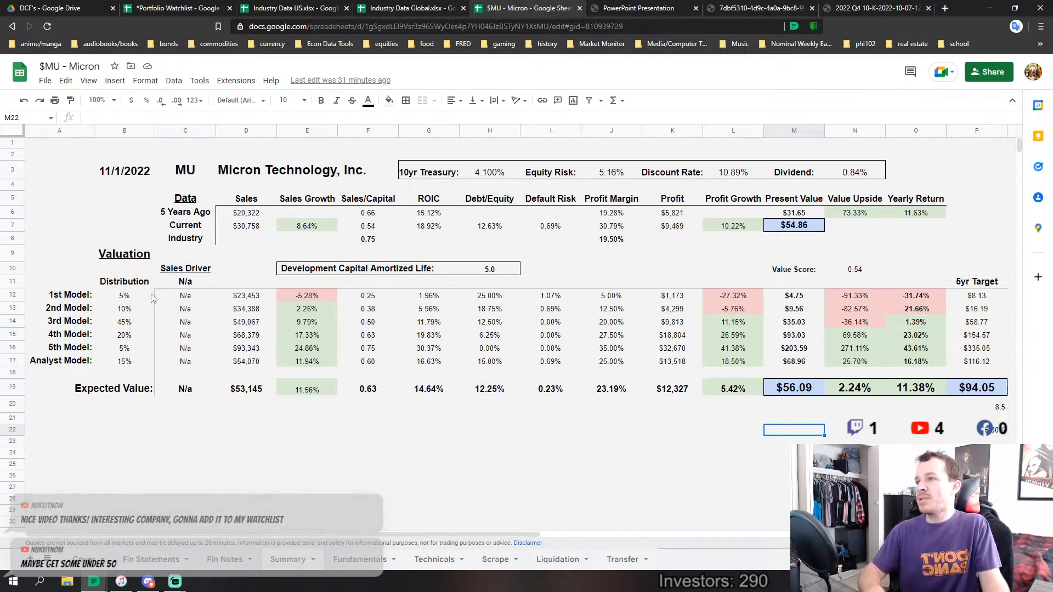
{"action": "left_click_drag", "start_coordinate": [124, 298], "coordinate": [983, 300]}
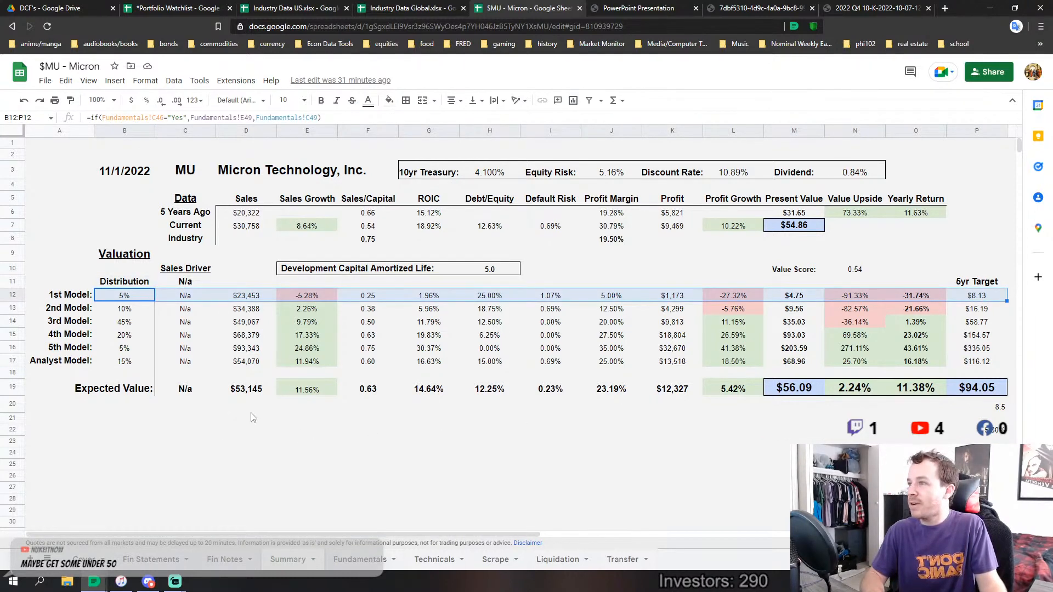
{"action": "left_click_drag", "start_coordinate": [82, 336], "coordinate": [956, 345]}
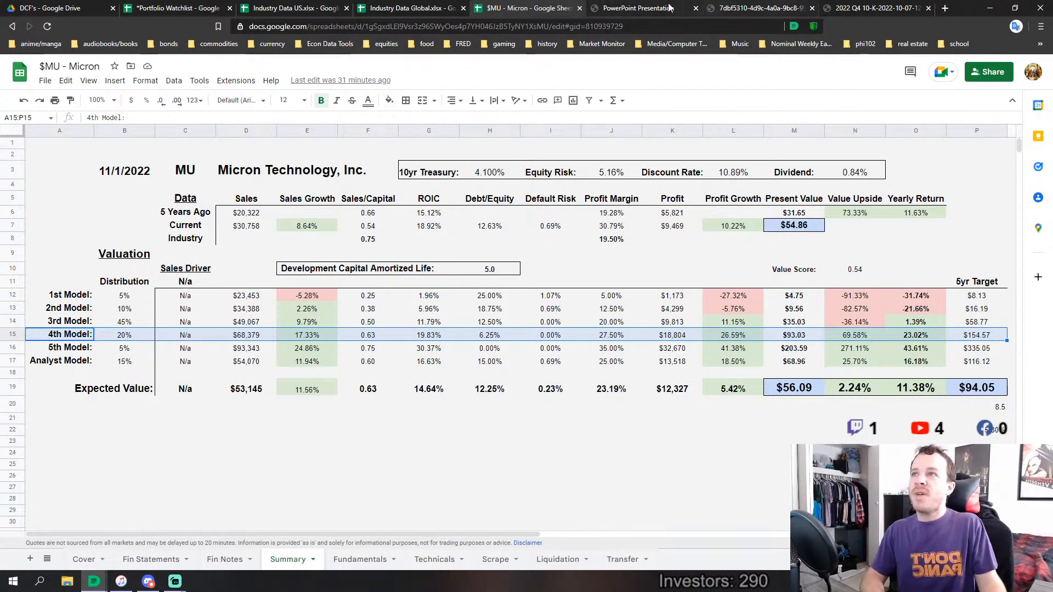
Reload the Portfolio Watchlist spreadsheet, dismiss the unsupported-browser notice and return to the Micron Summary sheet
{"action": "left_click", "coordinate": [184, 5]}
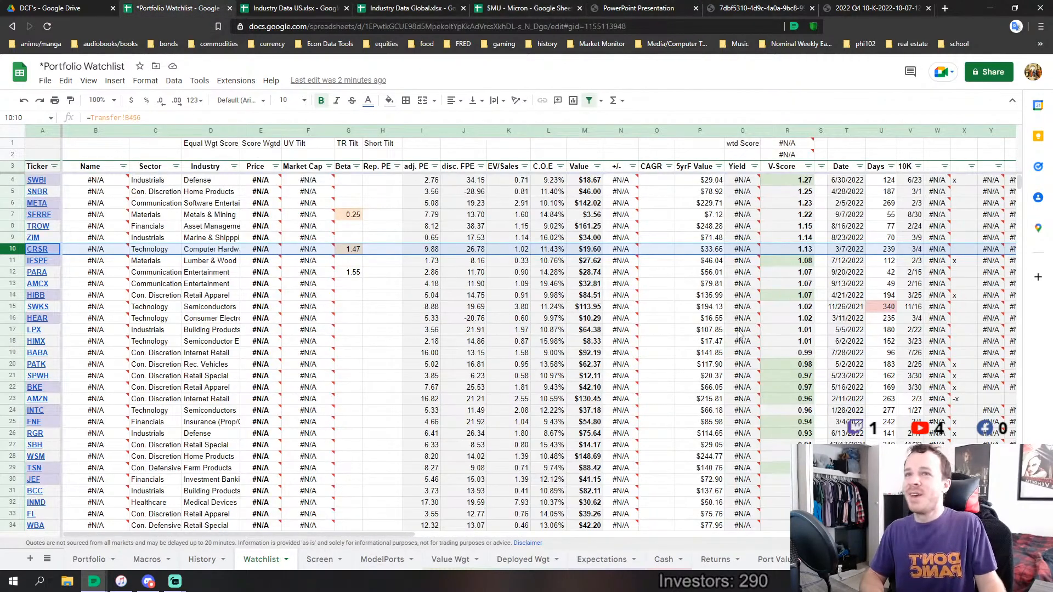
{"action": "left_click", "coordinate": [47, 27]}
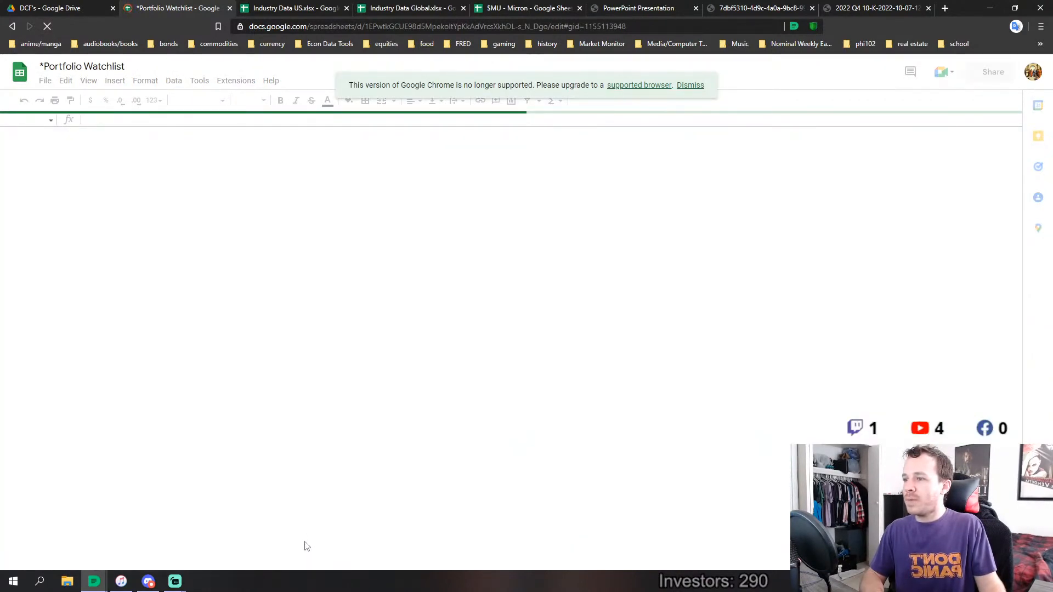
{"action": "left_click", "coordinate": [687, 85]}
{"action": "left_click", "coordinate": [526, 7]}
{"action": "left_click", "coordinate": [394, 477]}
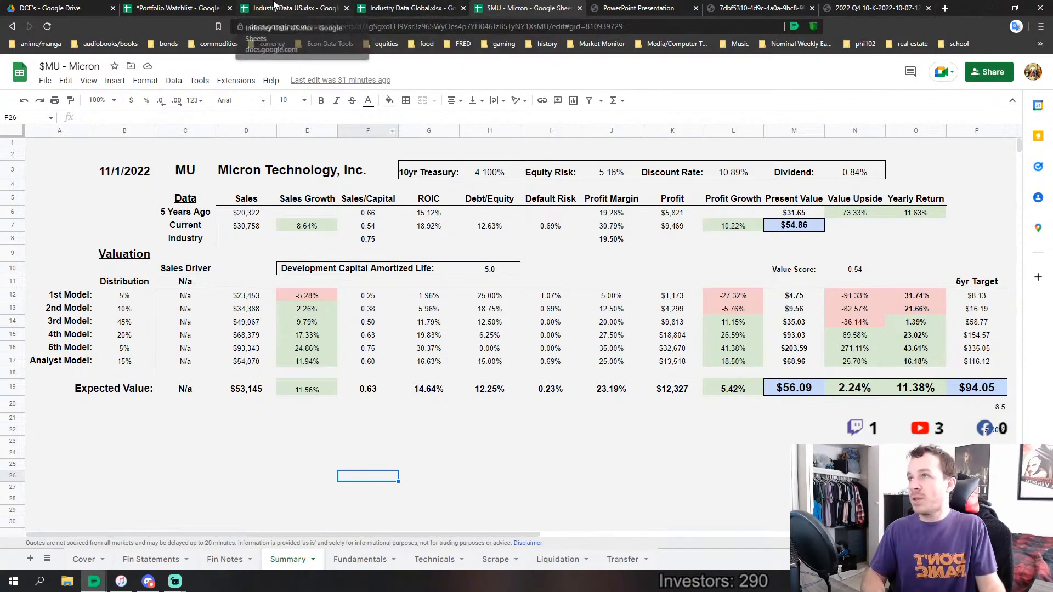
Glance at the Industry Data US comparison tool and the Portfolio Watchlist, and return to the Micron spreadsheet
{"action": "left_click", "coordinate": [291, 8]}
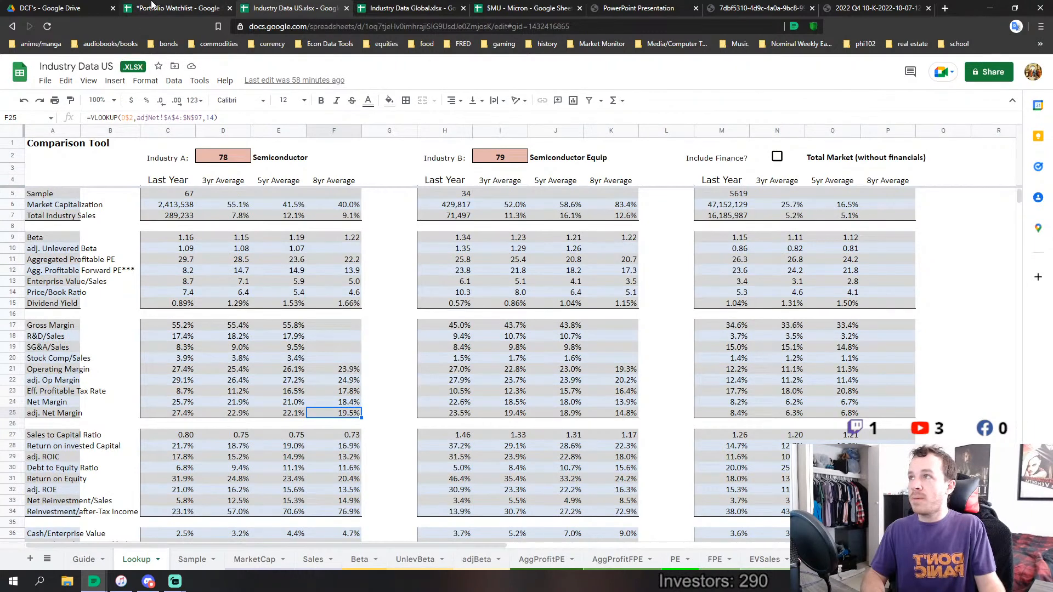
{"action": "left_click", "coordinate": [173, 7]}
{"action": "left_click", "coordinate": [521, 7]}
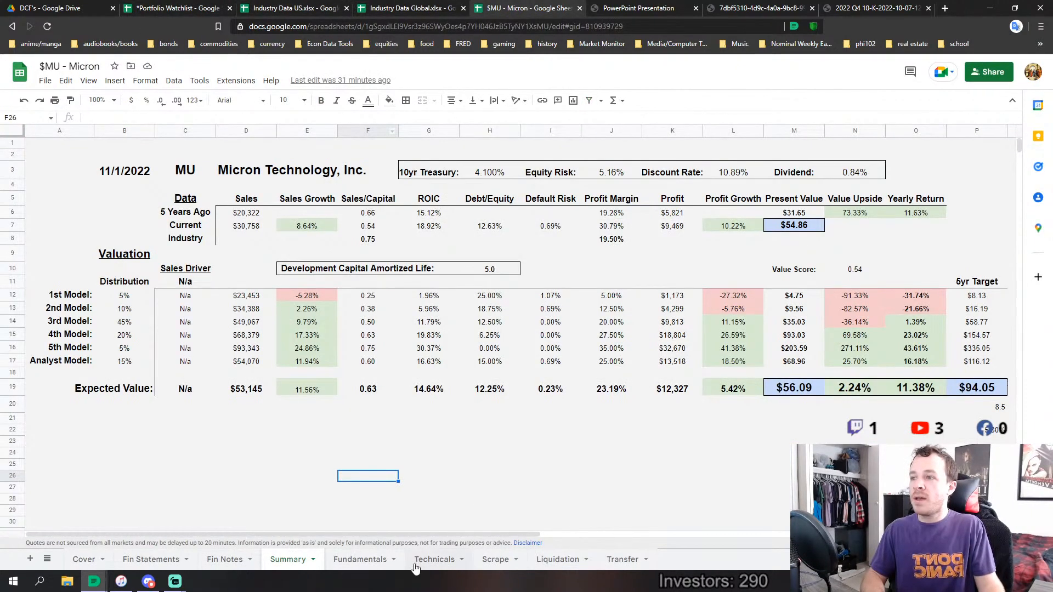
Review the capex, free cash flow, buyback and dividend rows for FY 2013 to FY 2022 on Micron's Fundamentals sheet
{"action": "left_click", "coordinate": [365, 564]}
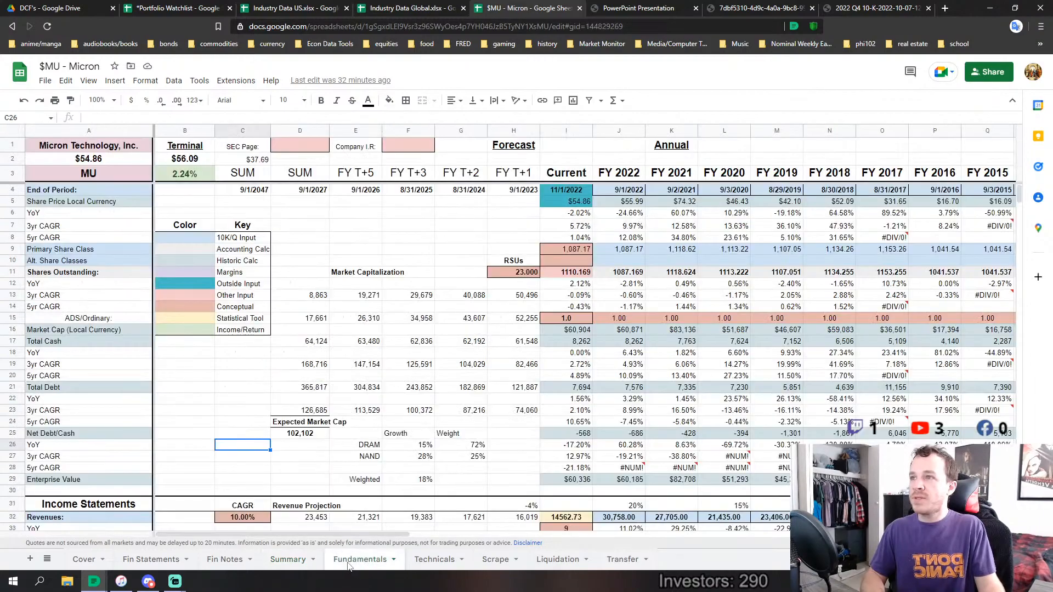
{"action": "scroll", "coordinate": [778, 341], "scroll_direction": "down", "scroll_amount": 20}
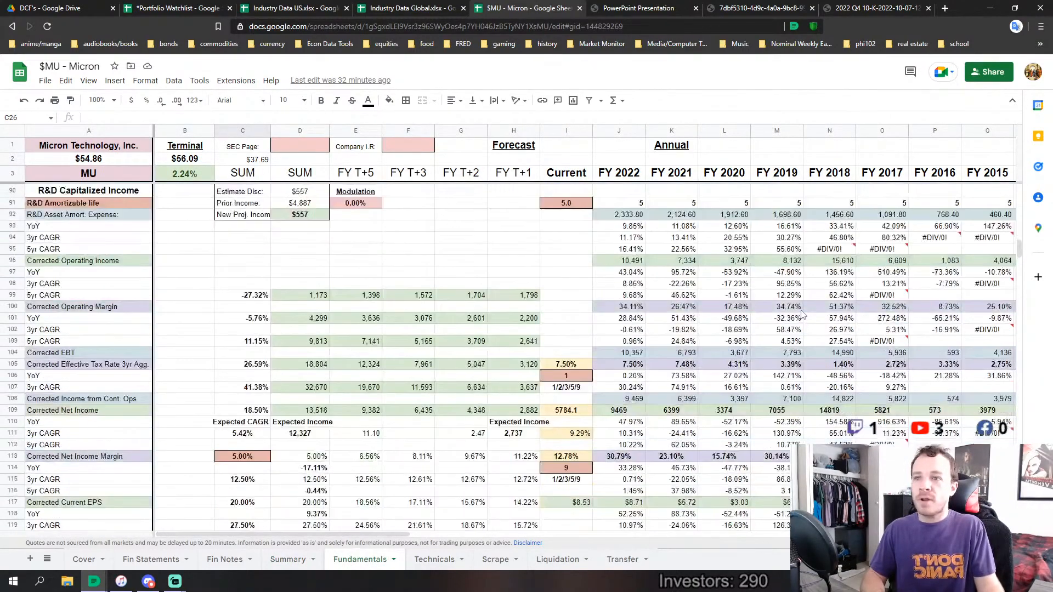
{"action": "scroll", "coordinate": [801, 313], "scroll_direction": "down", "scroll_amount": 13}
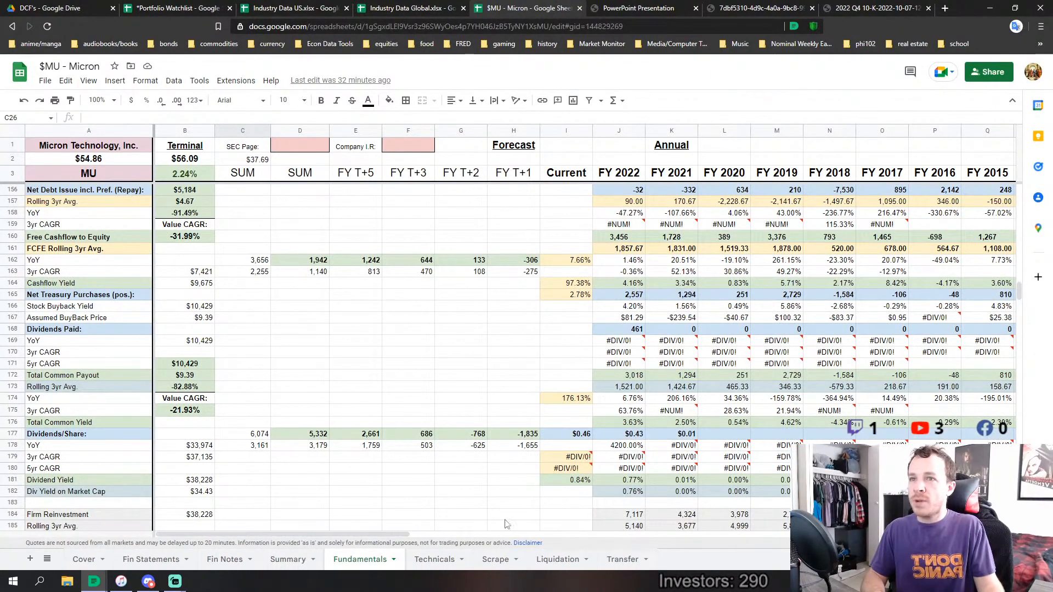
{"action": "left_click_drag", "start_coordinate": [365, 534], "coordinate": [453, 533]}
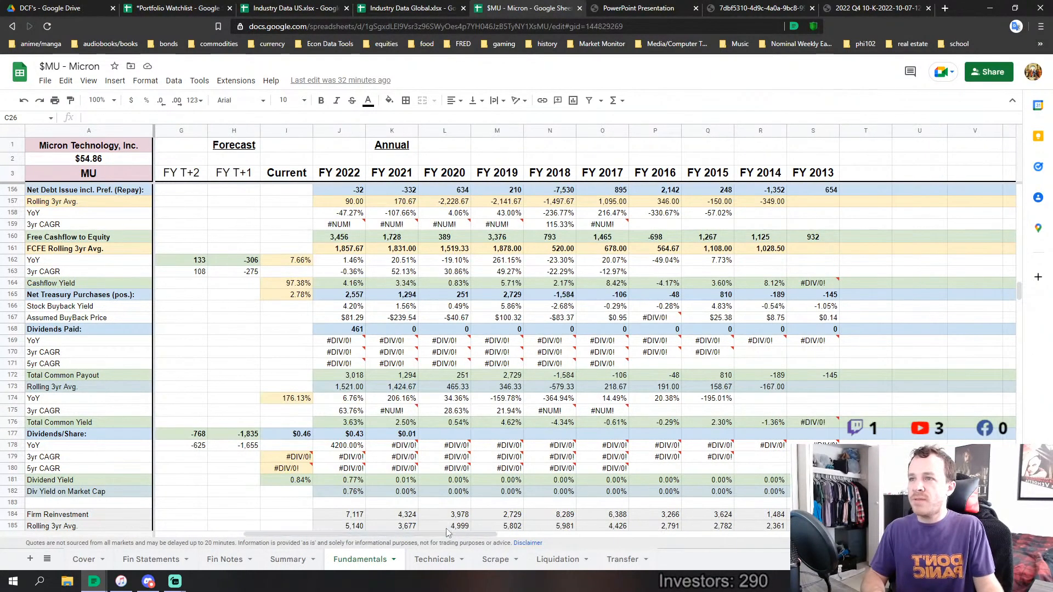
{"action": "scroll", "coordinate": [449, 427], "scroll_direction": "up", "scroll_amount": 2}
{"action": "scroll", "coordinate": [448, 426], "scroll_direction": "up", "scroll_amount": 2}
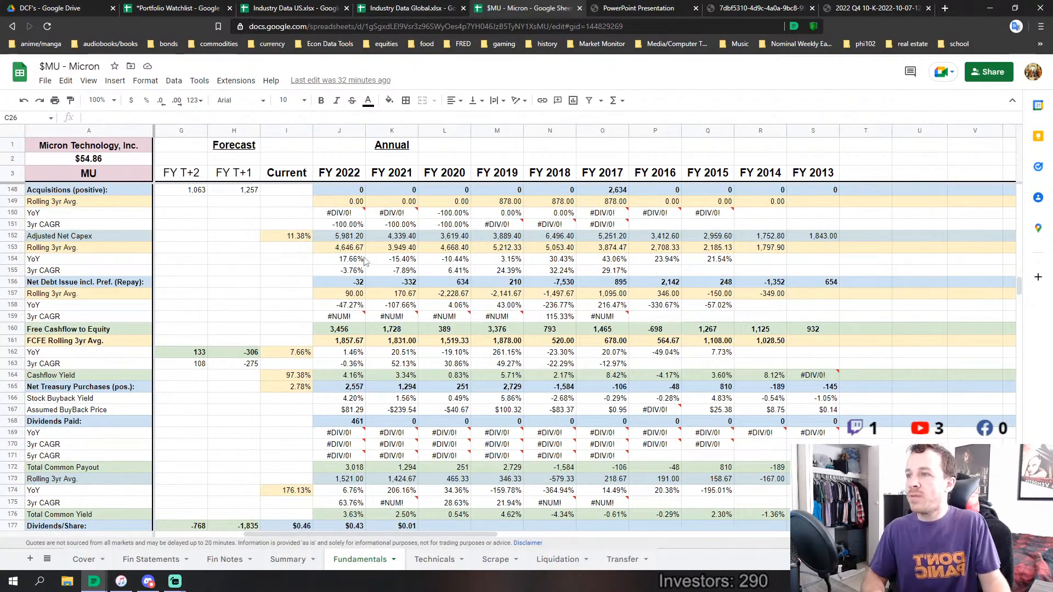
{"action": "scroll", "coordinate": [388, 355], "scroll_direction": "down", "scroll_amount": 1}
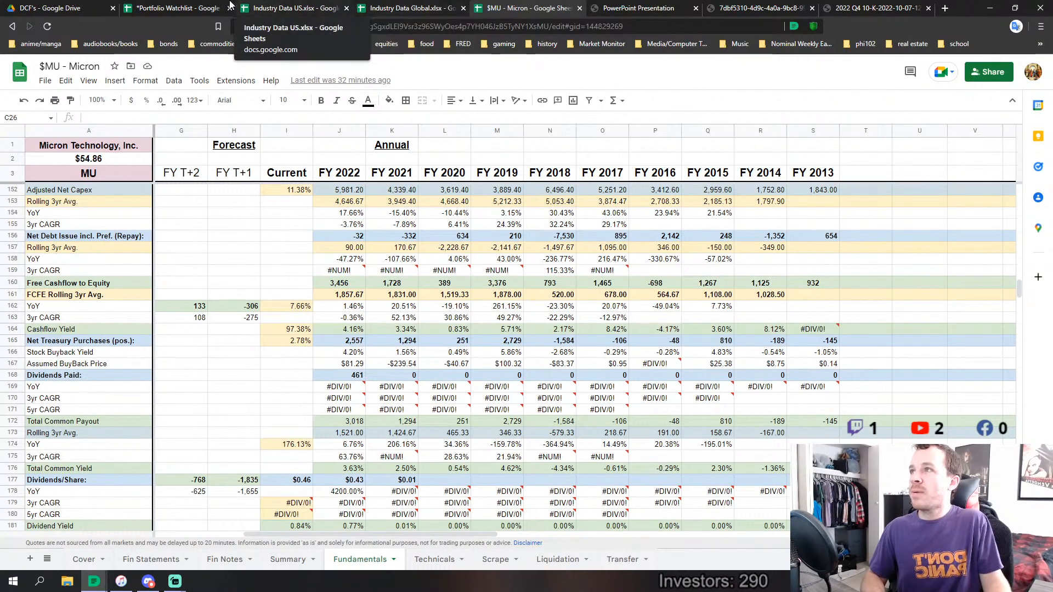
In the Portfolio Watchlist, fill the V-Score cell R55 of the MU row with the lightest green shade
{"action": "left_click", "coordinate": [171, 8]}
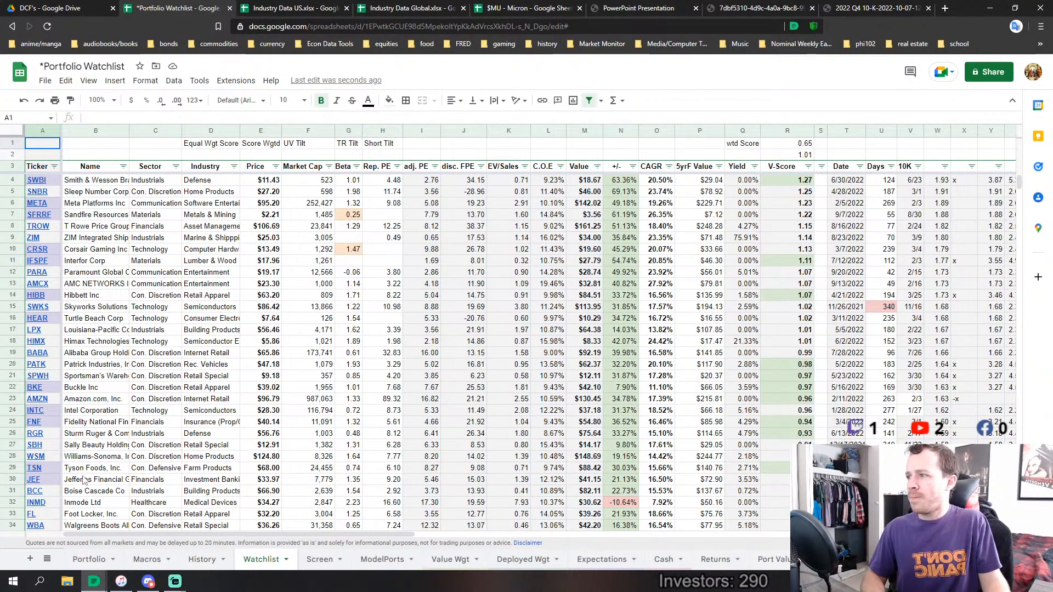
{"action": "scroll", "coordinate": [93, 461], "scroll_direction": "down", "scroll_amount": 5}
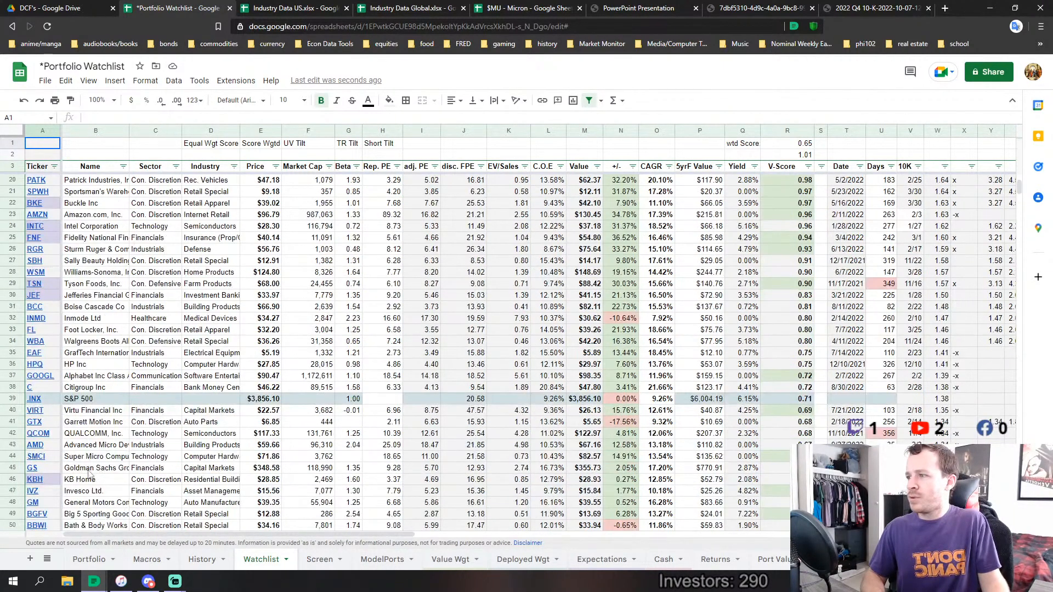
{"action": "scroll", "coordinate": [90, 473], "scroll_direction": "down", "scroll_amount": 3}
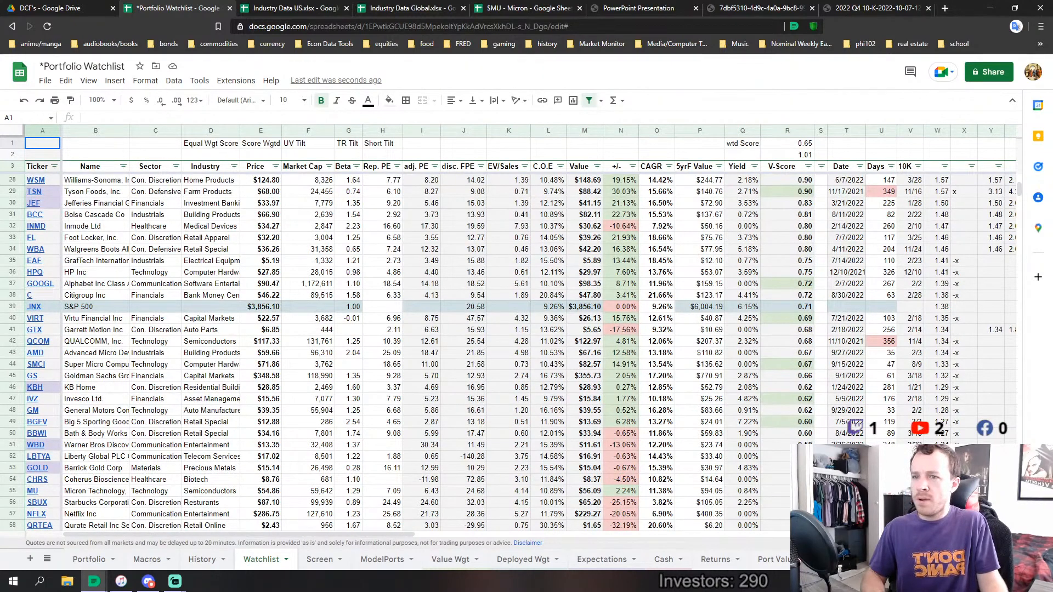
{"action": "left_click", "coordinate": [776, 491]}
{"action": "left_click", "coordinate": [388, 100]}
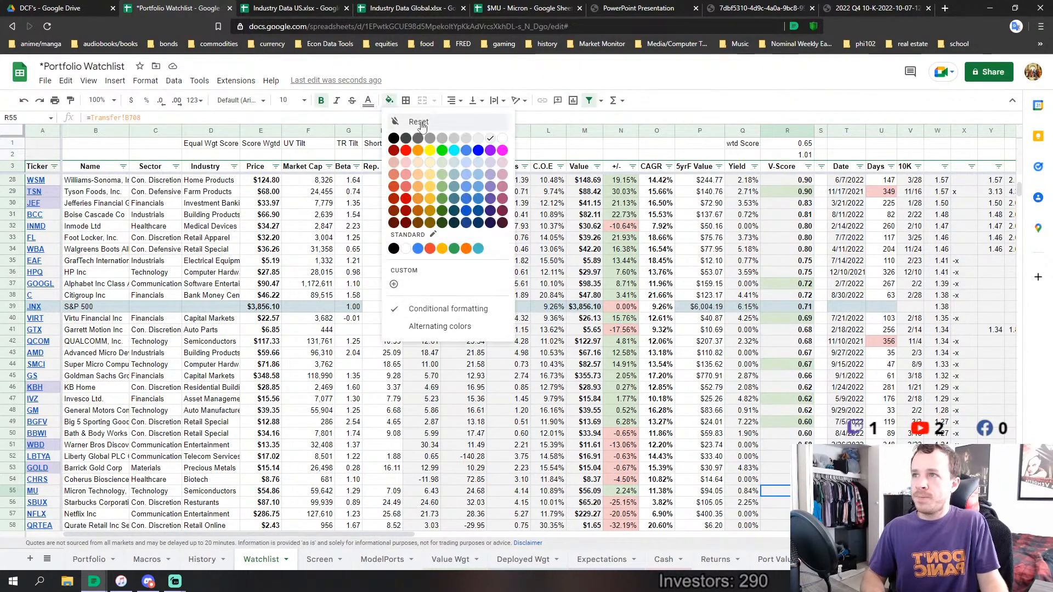
{"action": "left_click", "coordinate": [442, 163]}
Look back over the top-ranked companies in the Watchlist and open the Screen sheet
{"action": "scroll", "coordinate": [745, 380], "scroll_direction": "up", "scroll_amount": 8}
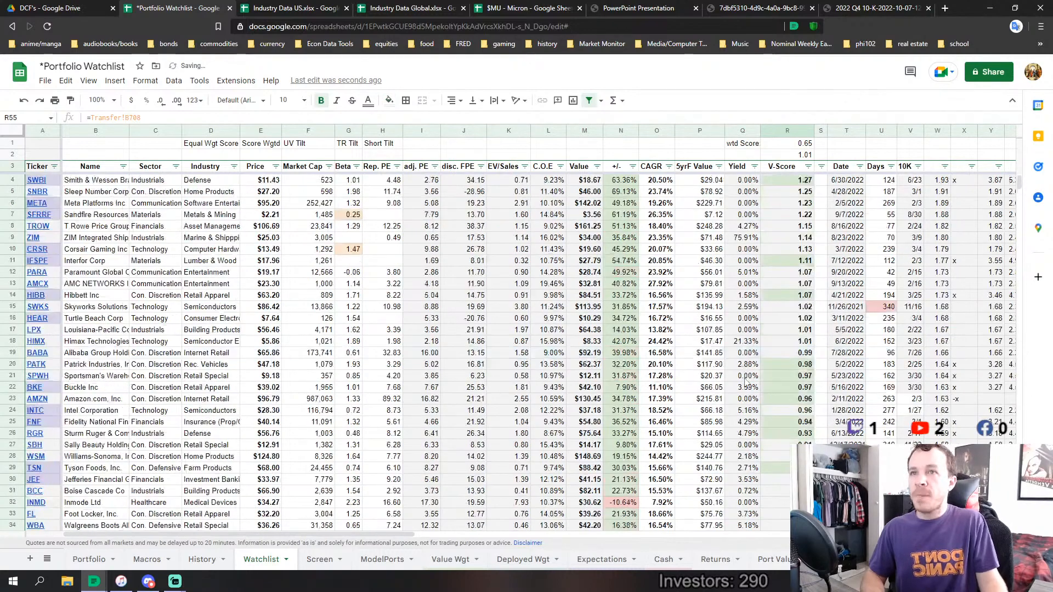
{"action": "scroll", "coordinate": [745, 380], "scroll_direction": "down", "scroll_amount": 2}
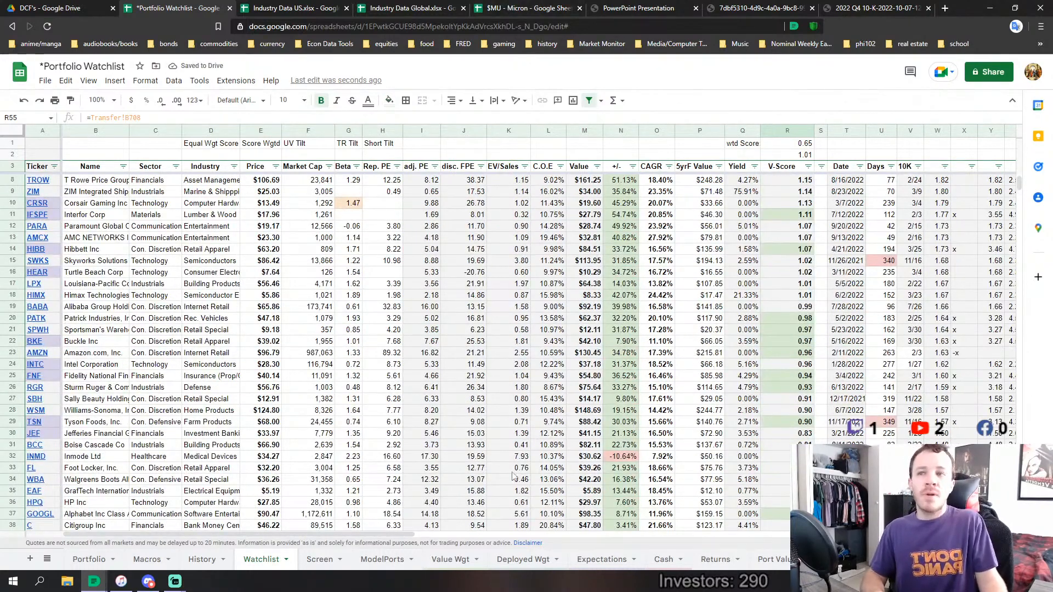
{"action": "scroll", "coordinate": [513, 476], "scroll_direction": "up", "scroll_amount": 2}
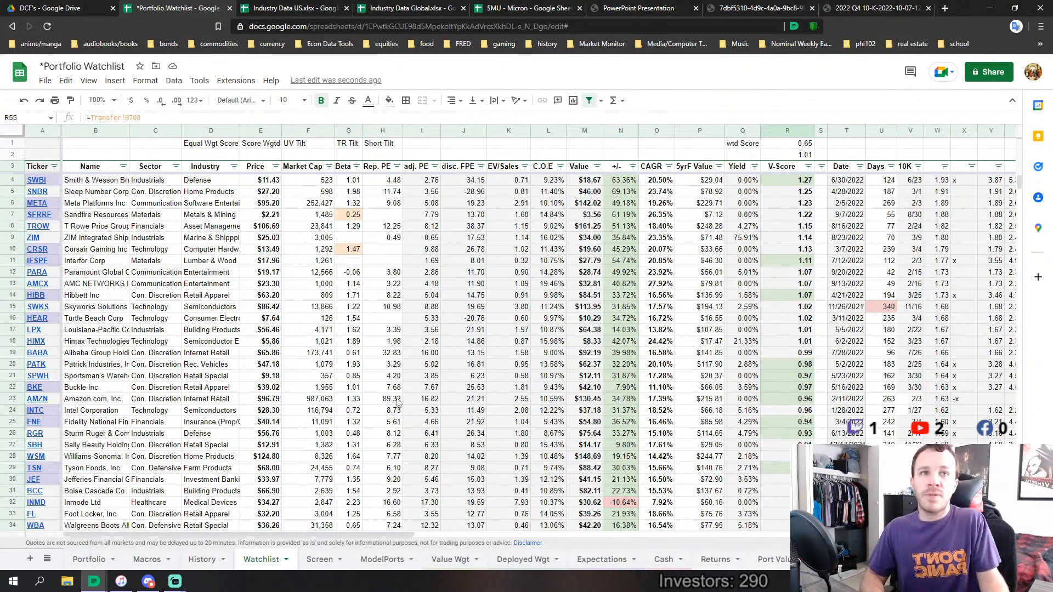
{"action": "left_click", "coordinate": [319, 559]}
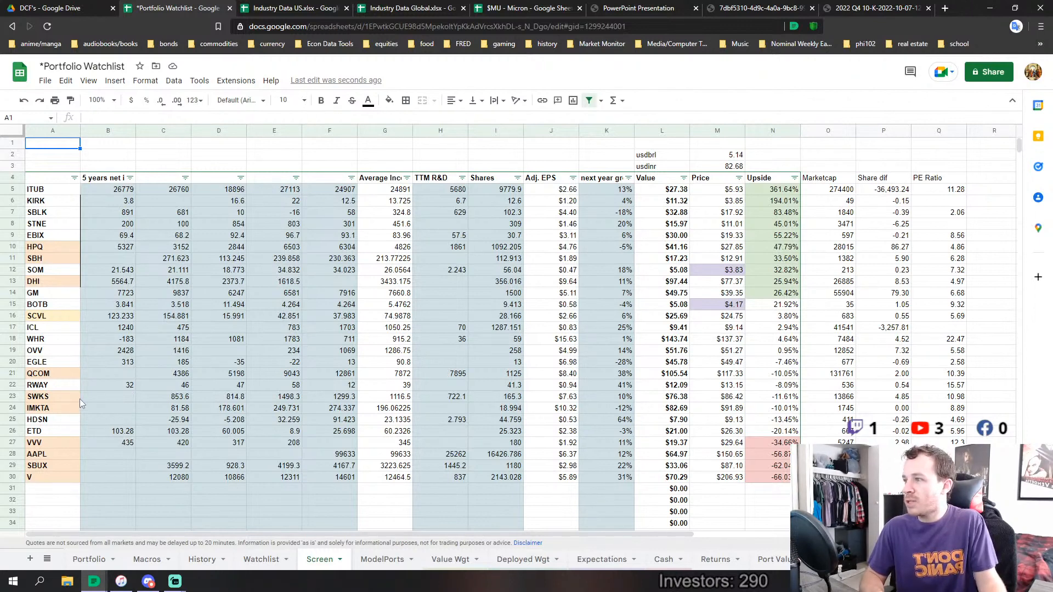
Highlight the QCOM, SWKS, AAPL and DHI rows one by one on the Screen sheet, ending with the HPQ and SBH rows together
{"action": "left_click", "coordinate": [12, 373]}
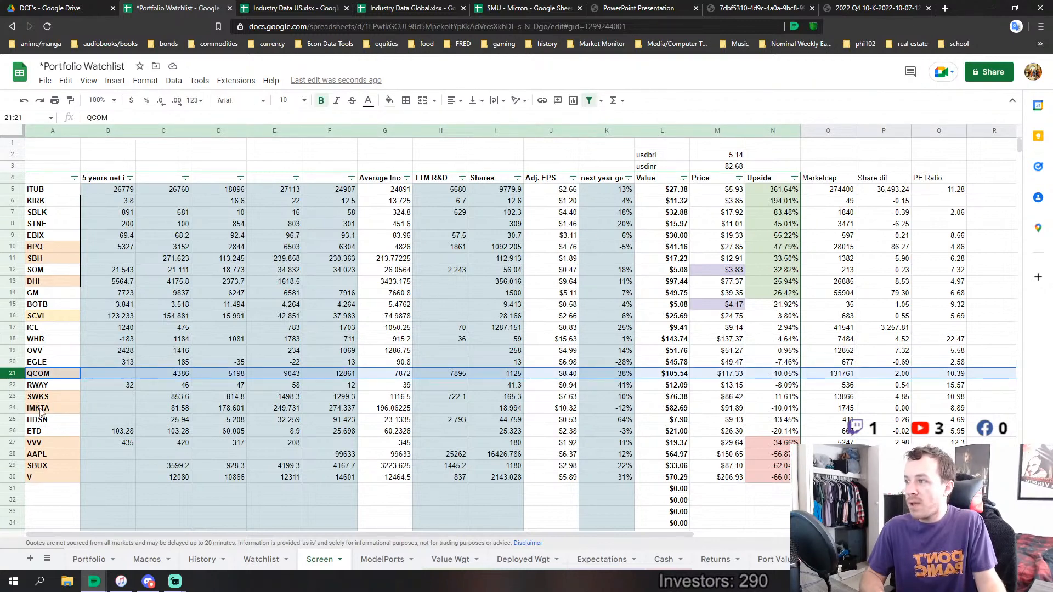
{"action": "left_click", "coordinate": [13, 396]}
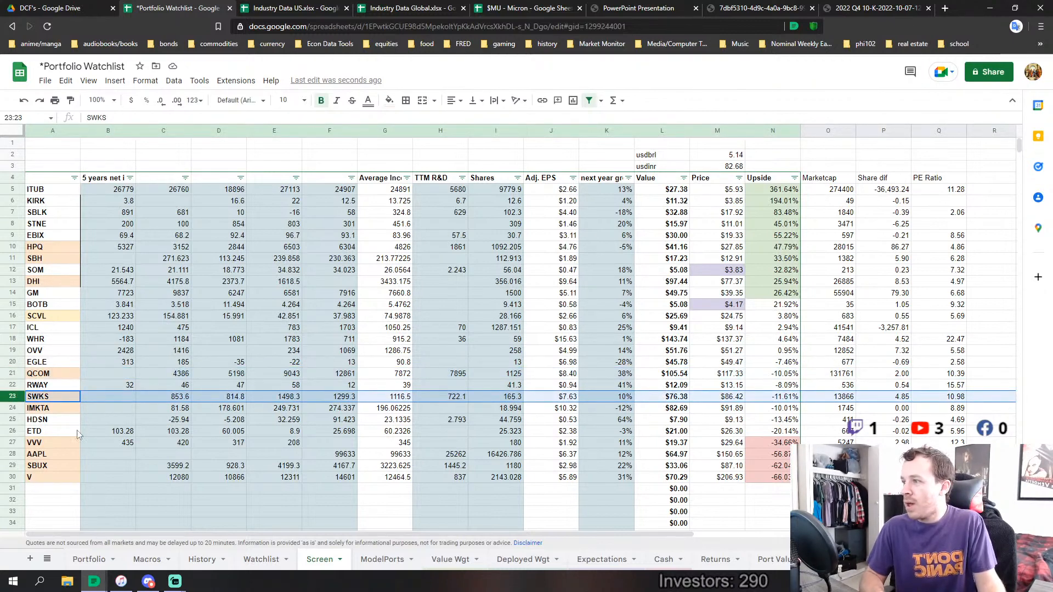
{"action": "left_click", "coordinate": [13, 454]}
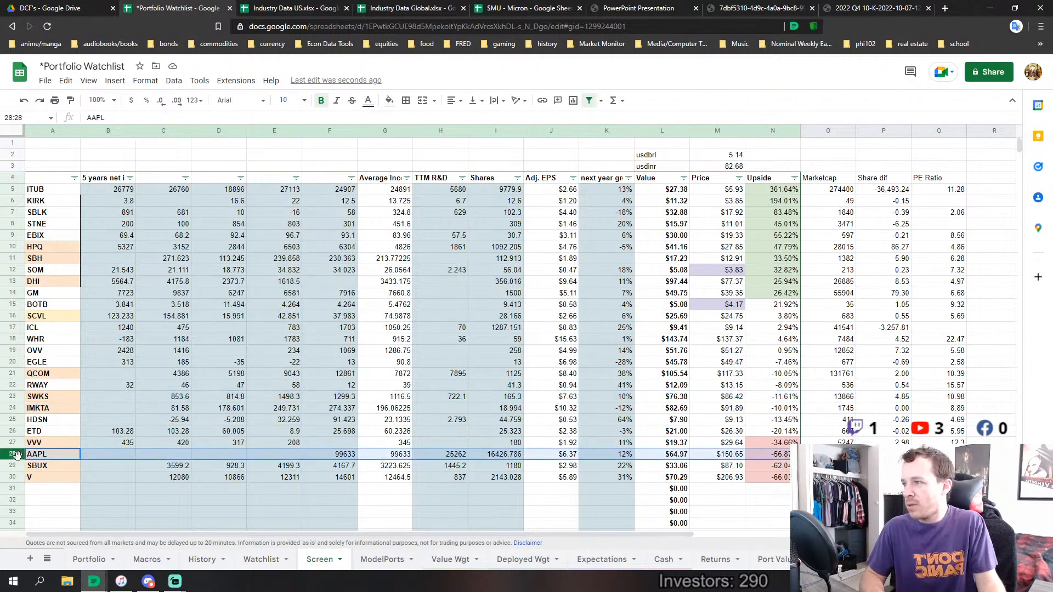
{"action": "left_click", "coordinate": [13, 282]}
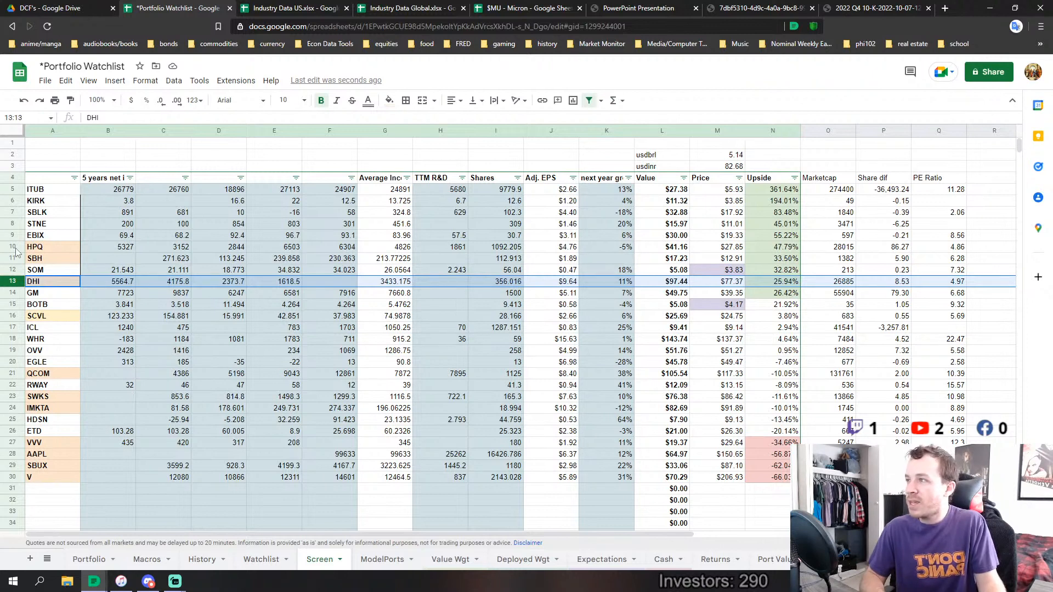
{"action": "left_click_drag", "start_coordinate": [13, 247], "coordinate": [10, 262]}
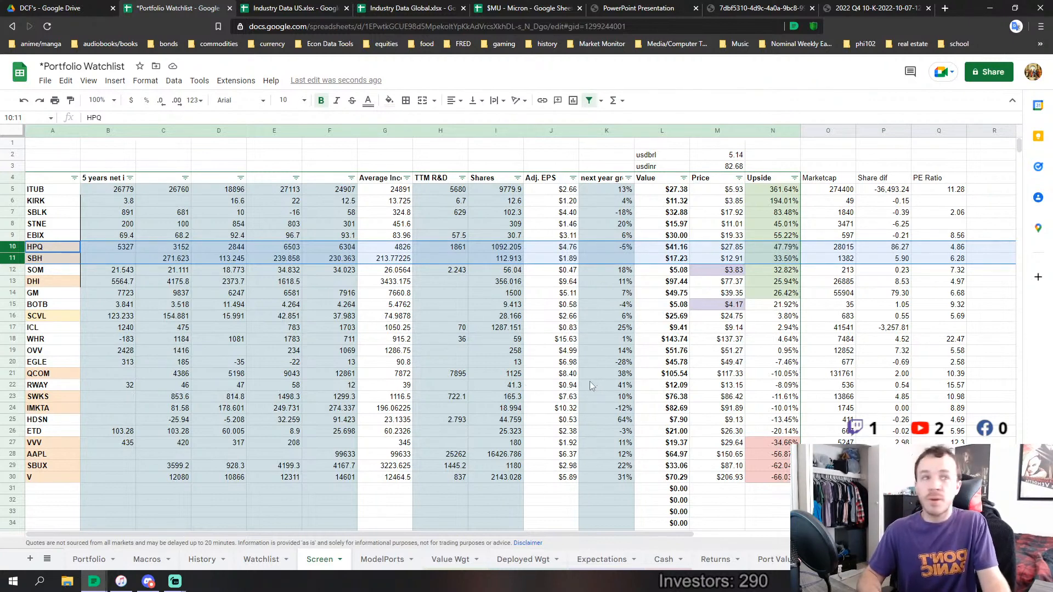
Switch to Discord to glance at the academics channel, and return to the Portfolio Watchlist's Screen sheet
{"action": "left_click", "coordinate": [155, 581]}
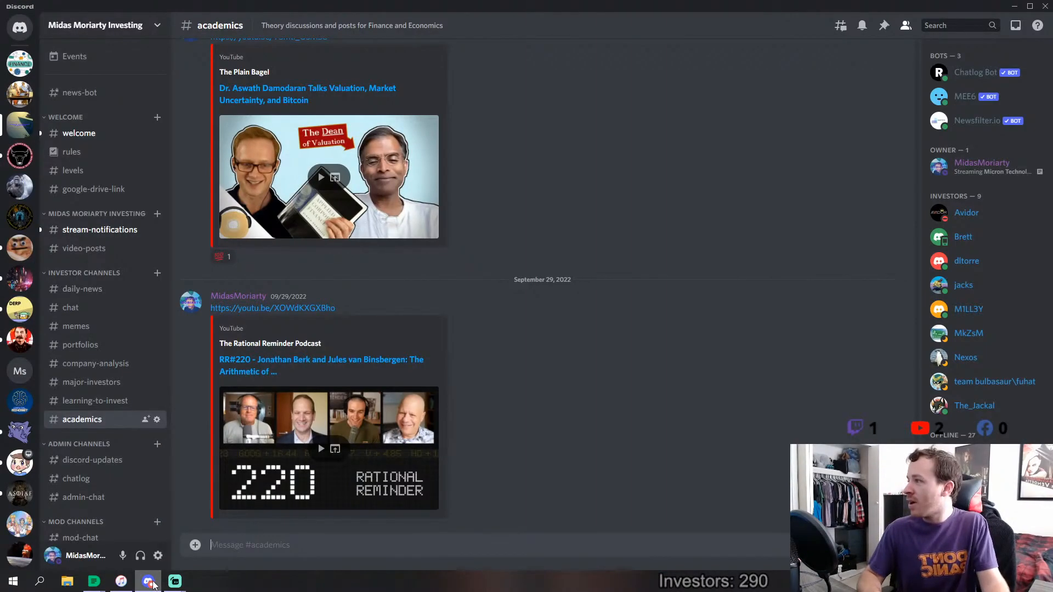
{"action": "left_click", "coordinate": [148, 582]}
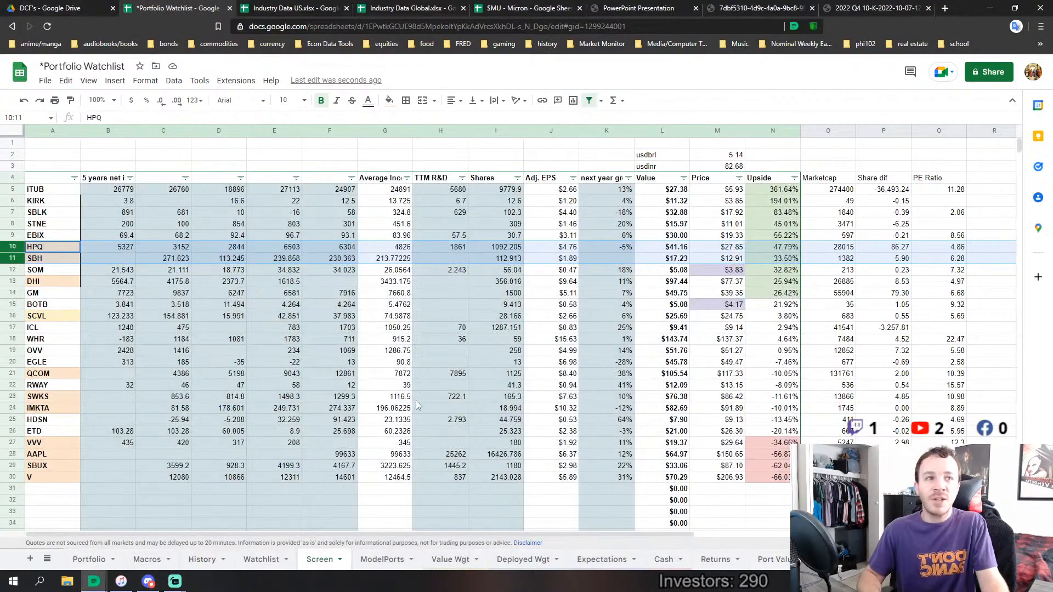